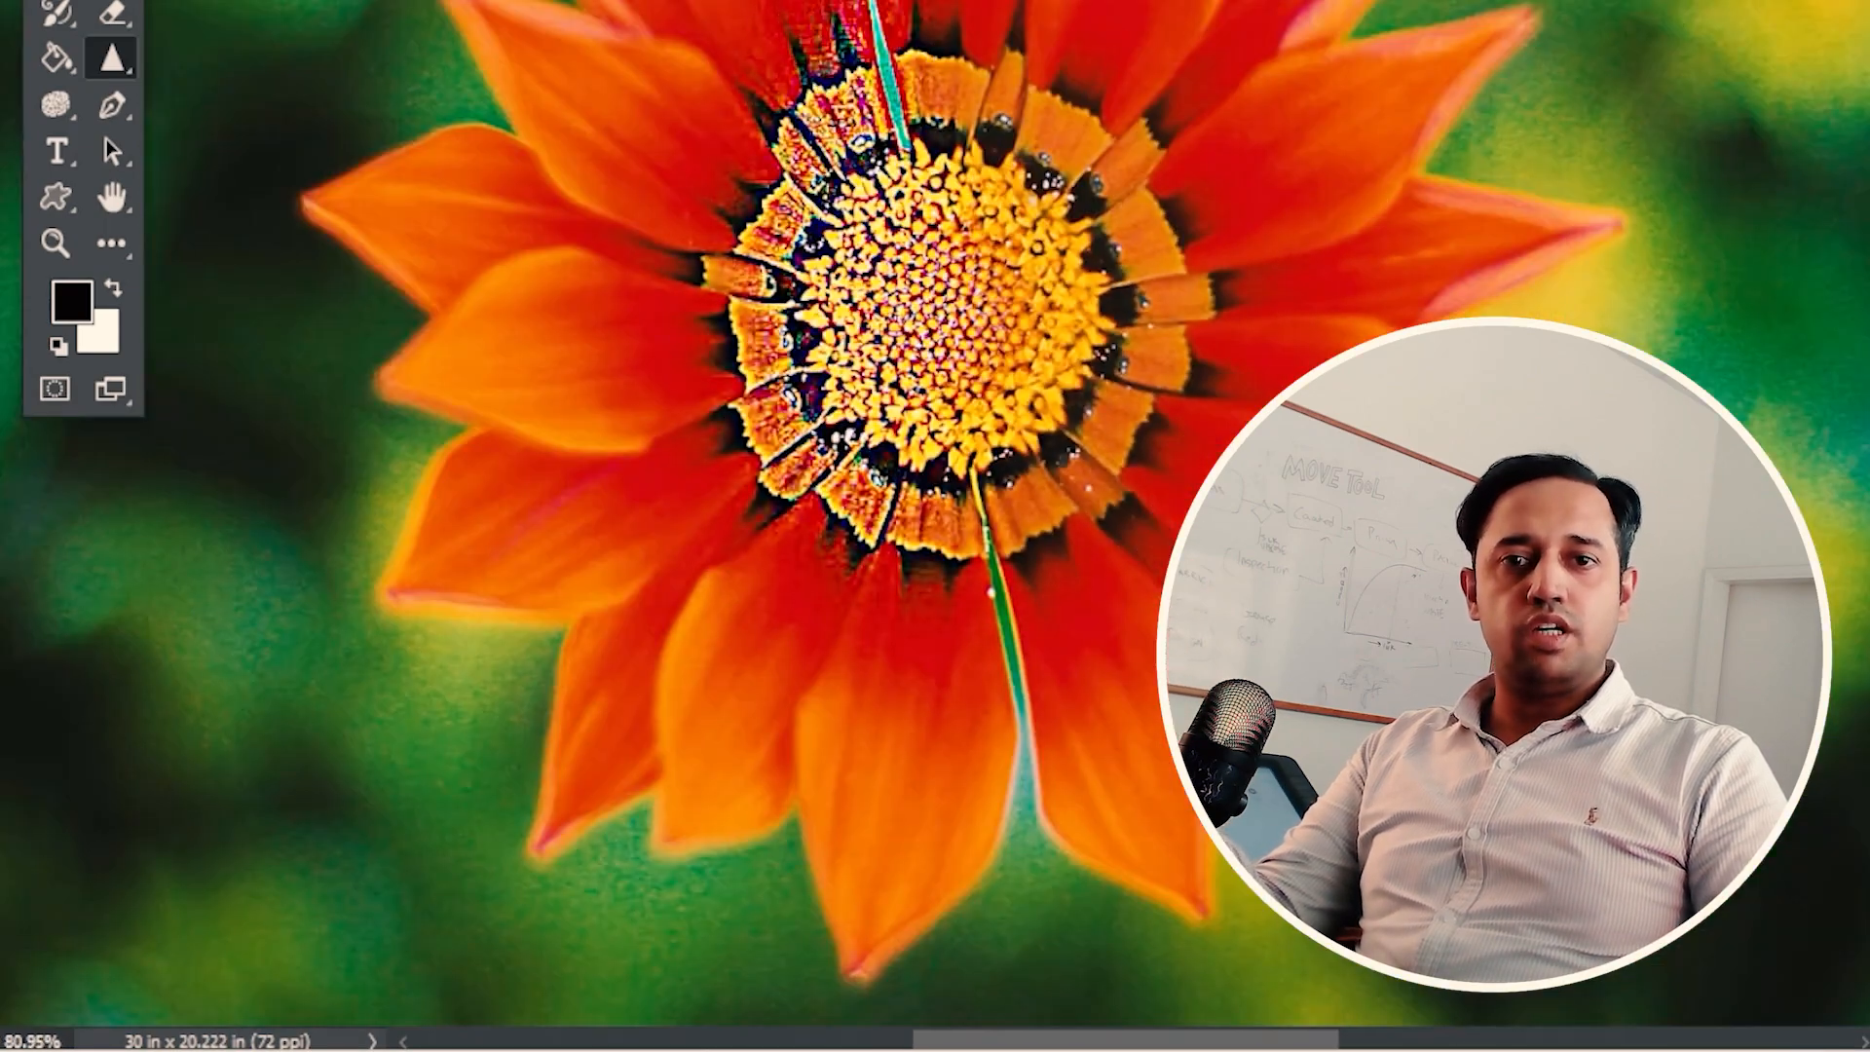
# Sharpen the lips and cheek of the red-lipped portrait with the Sharpen tool.
pyautogui.scroll(8, 992, 147)
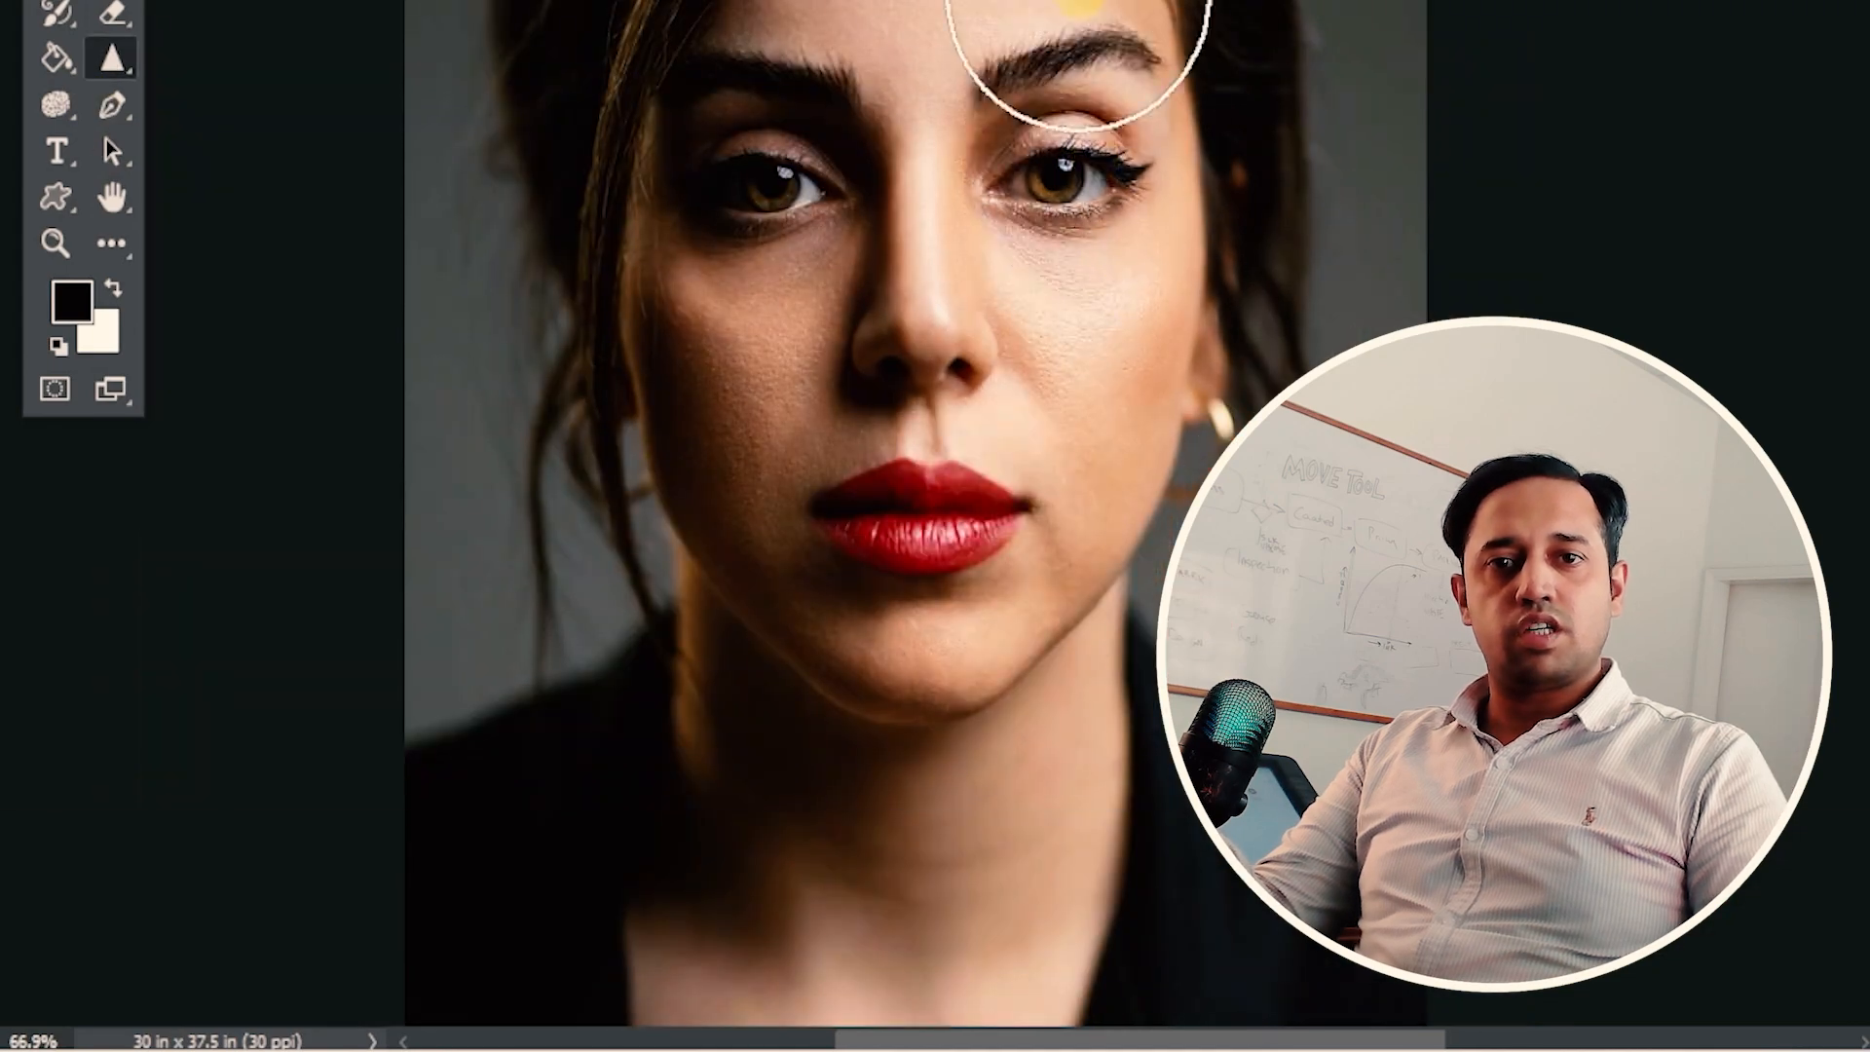
pyautogui.click(843, 611)
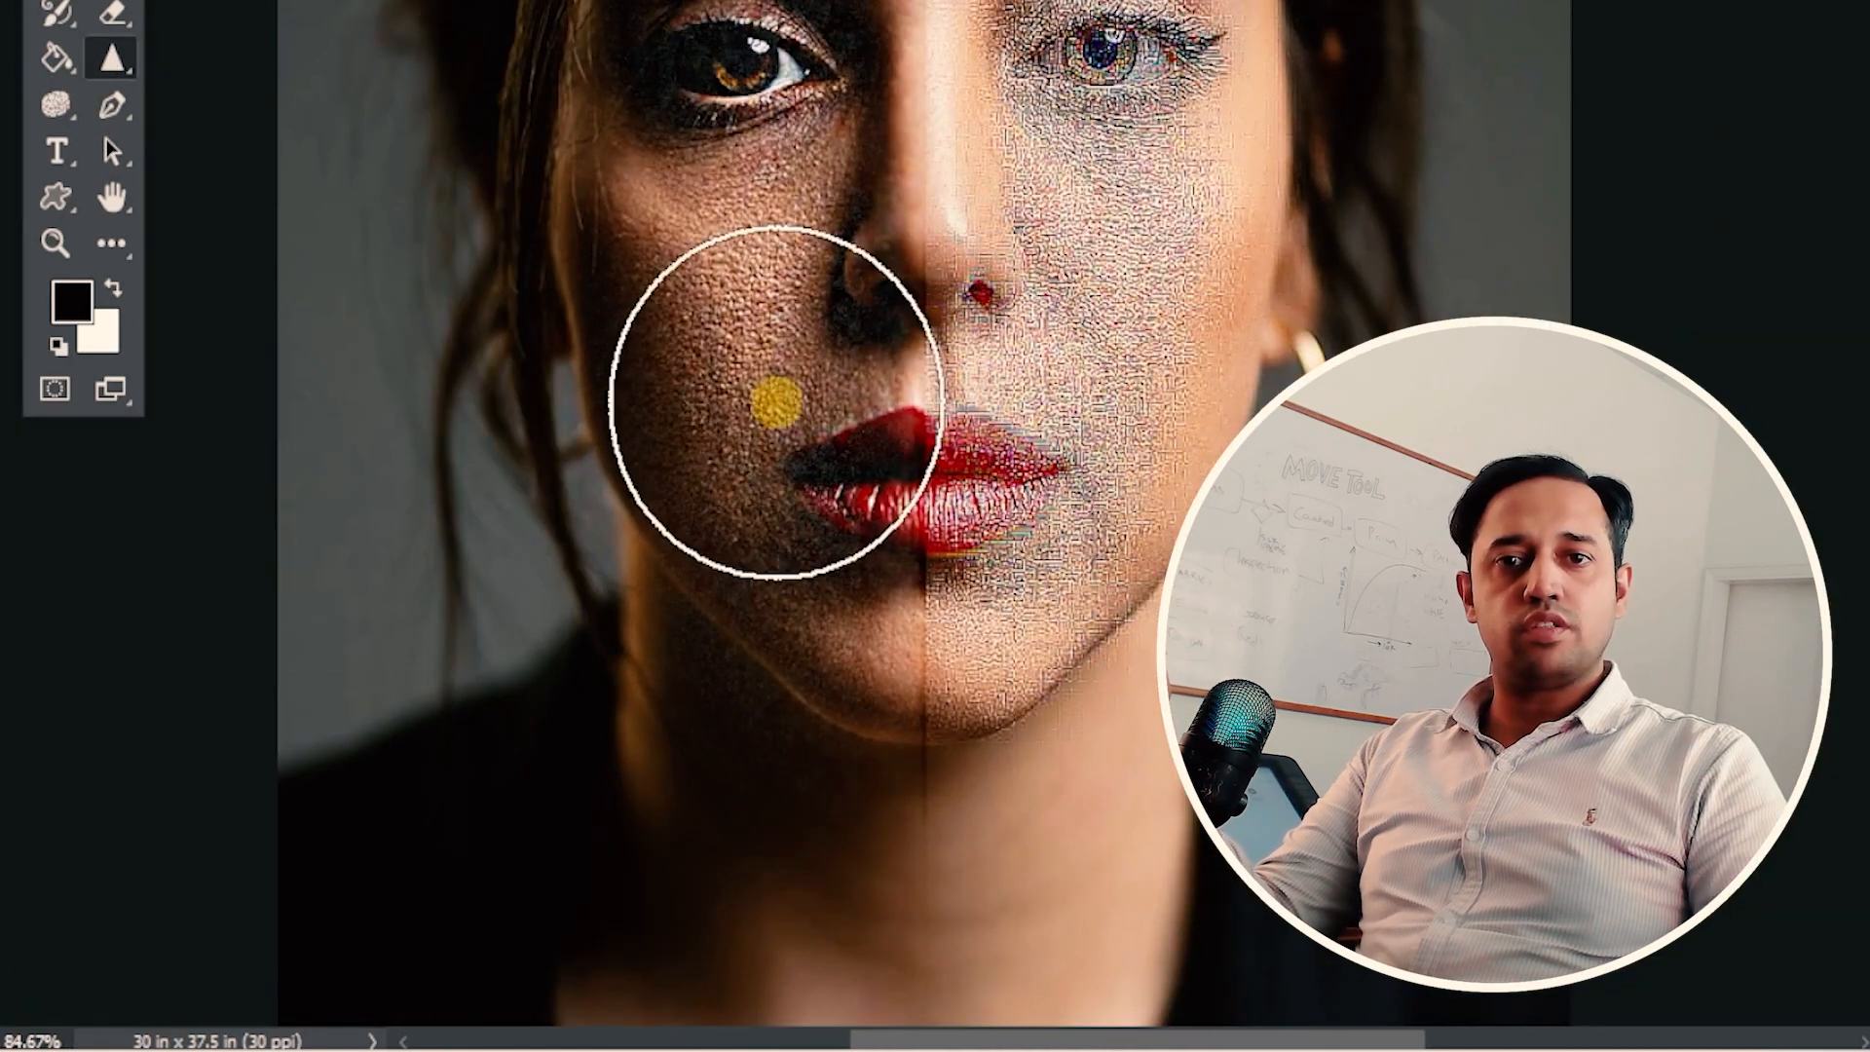
pyautogui.moveTo(772, 401); pyautogui.dragTo(1222, 305)
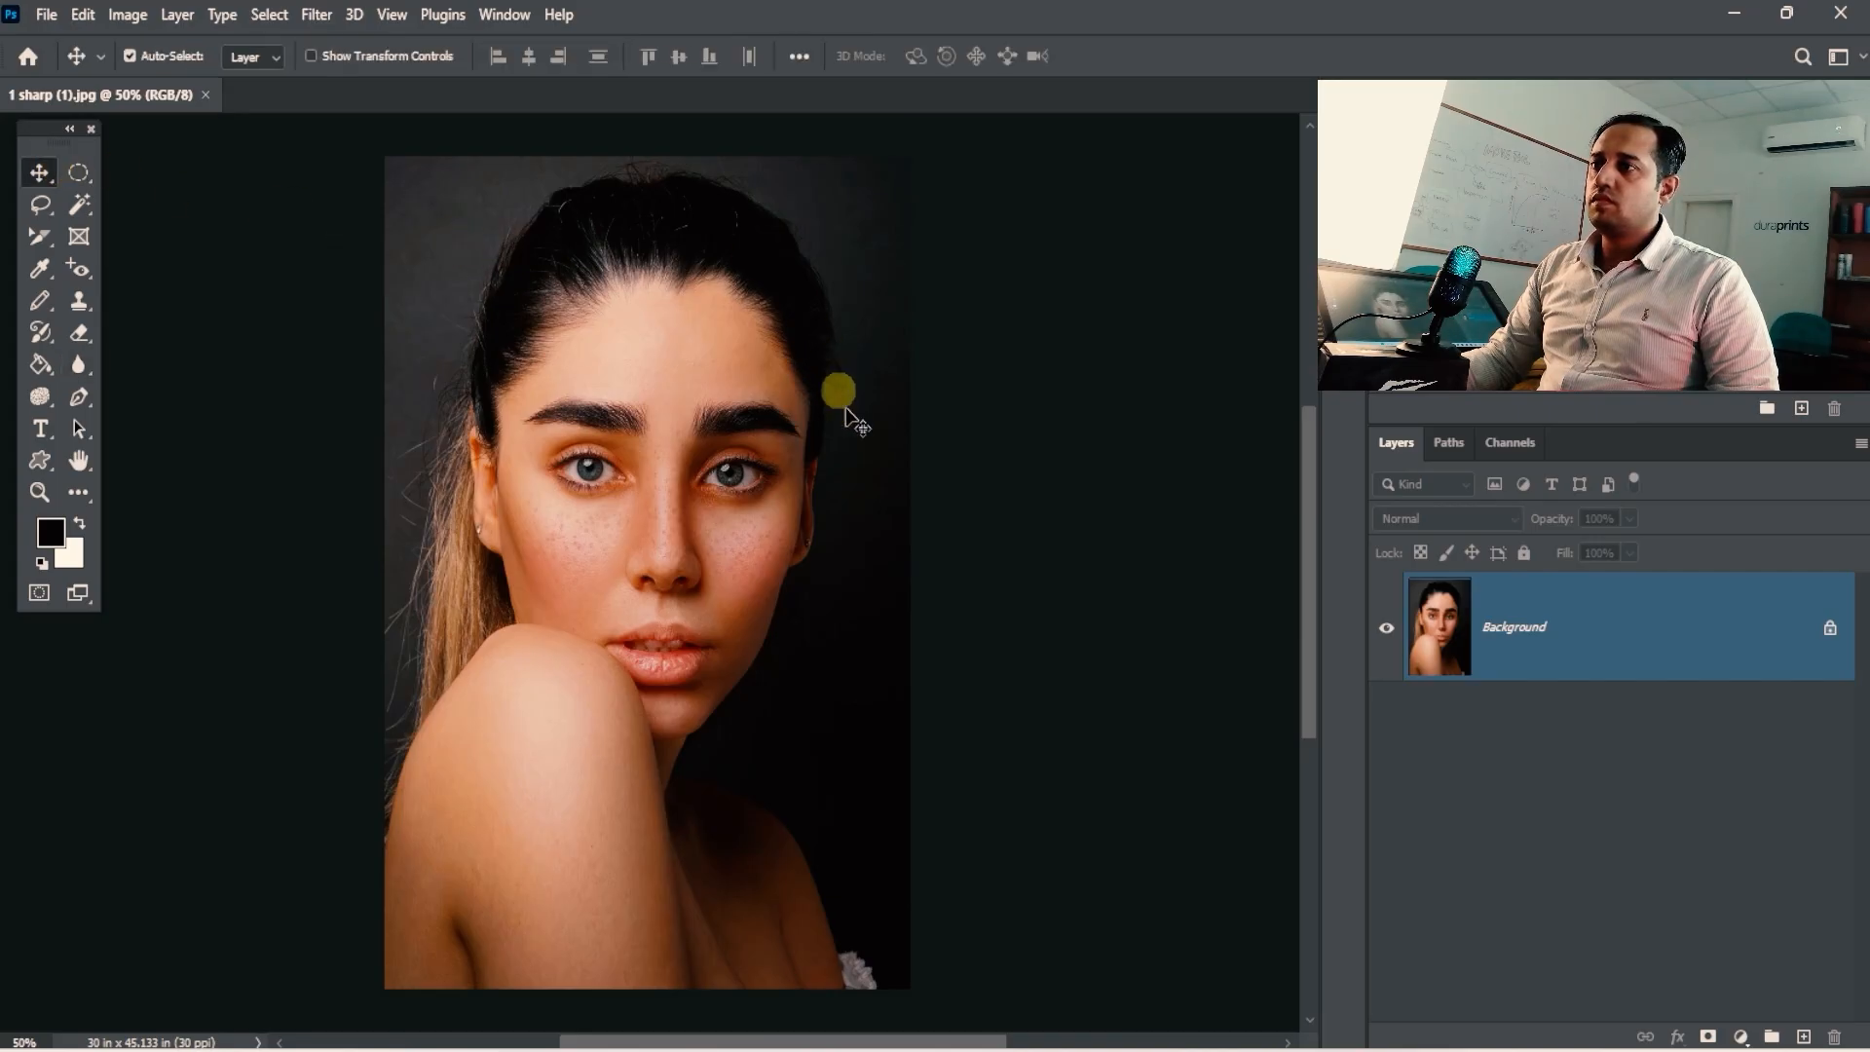
# Activate the Sharpen tool and duplicate the portrait's Background layer.
pyautogui.keyDown('ctrl'); pyautogui.click(771, 482); pyautogui.keyUp('ctrl')
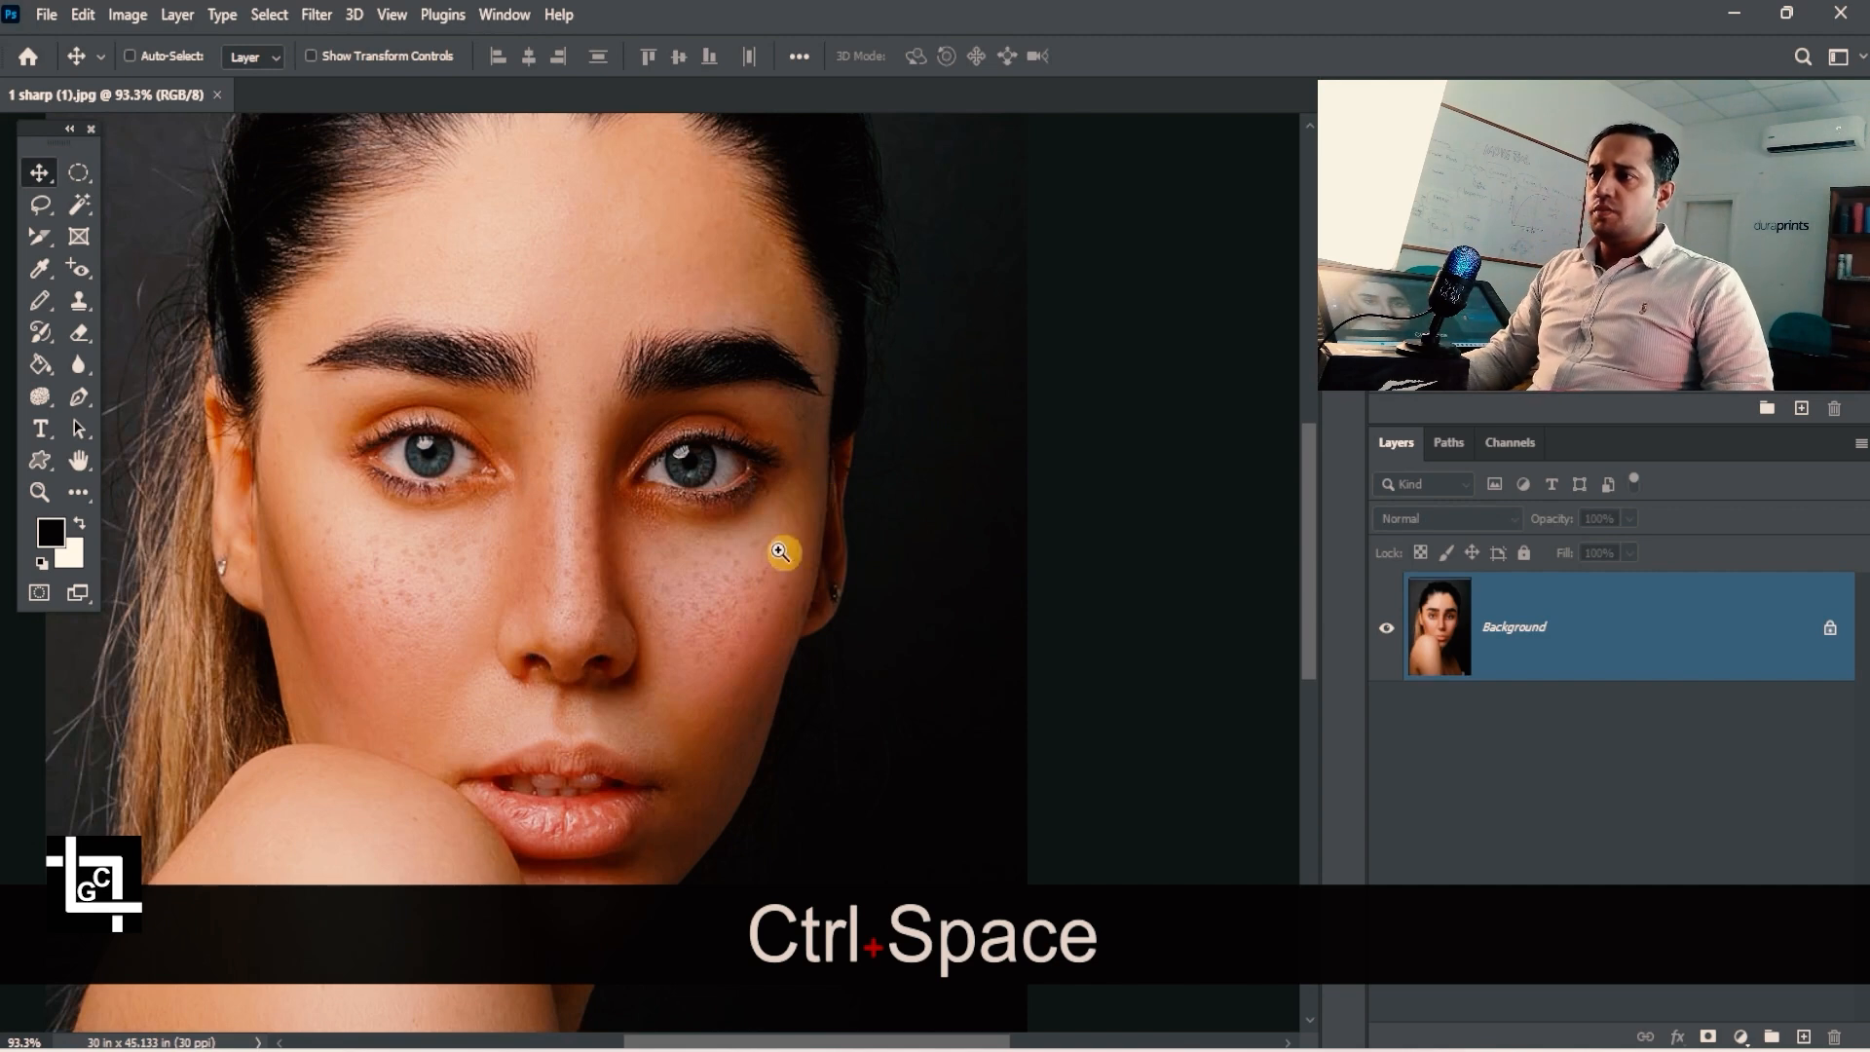
pyautogui.moveTo(779, 552)
pyautogui.mouseDown()
pyautogui.moveTo(812, 551)
pyautogui.moveTo(856, 431)
pyautogui.mouseUp()
pyautogui.moveTo(751, 586); pyautogui.dragTo(827, 457)
pyautogui.moveTo(816, 556)
pyautogui.mouseDown()
pyautogui.moveTo(769, 533)
pyautogui.moveTo(700, 588)
pyautogui.mouseUp()
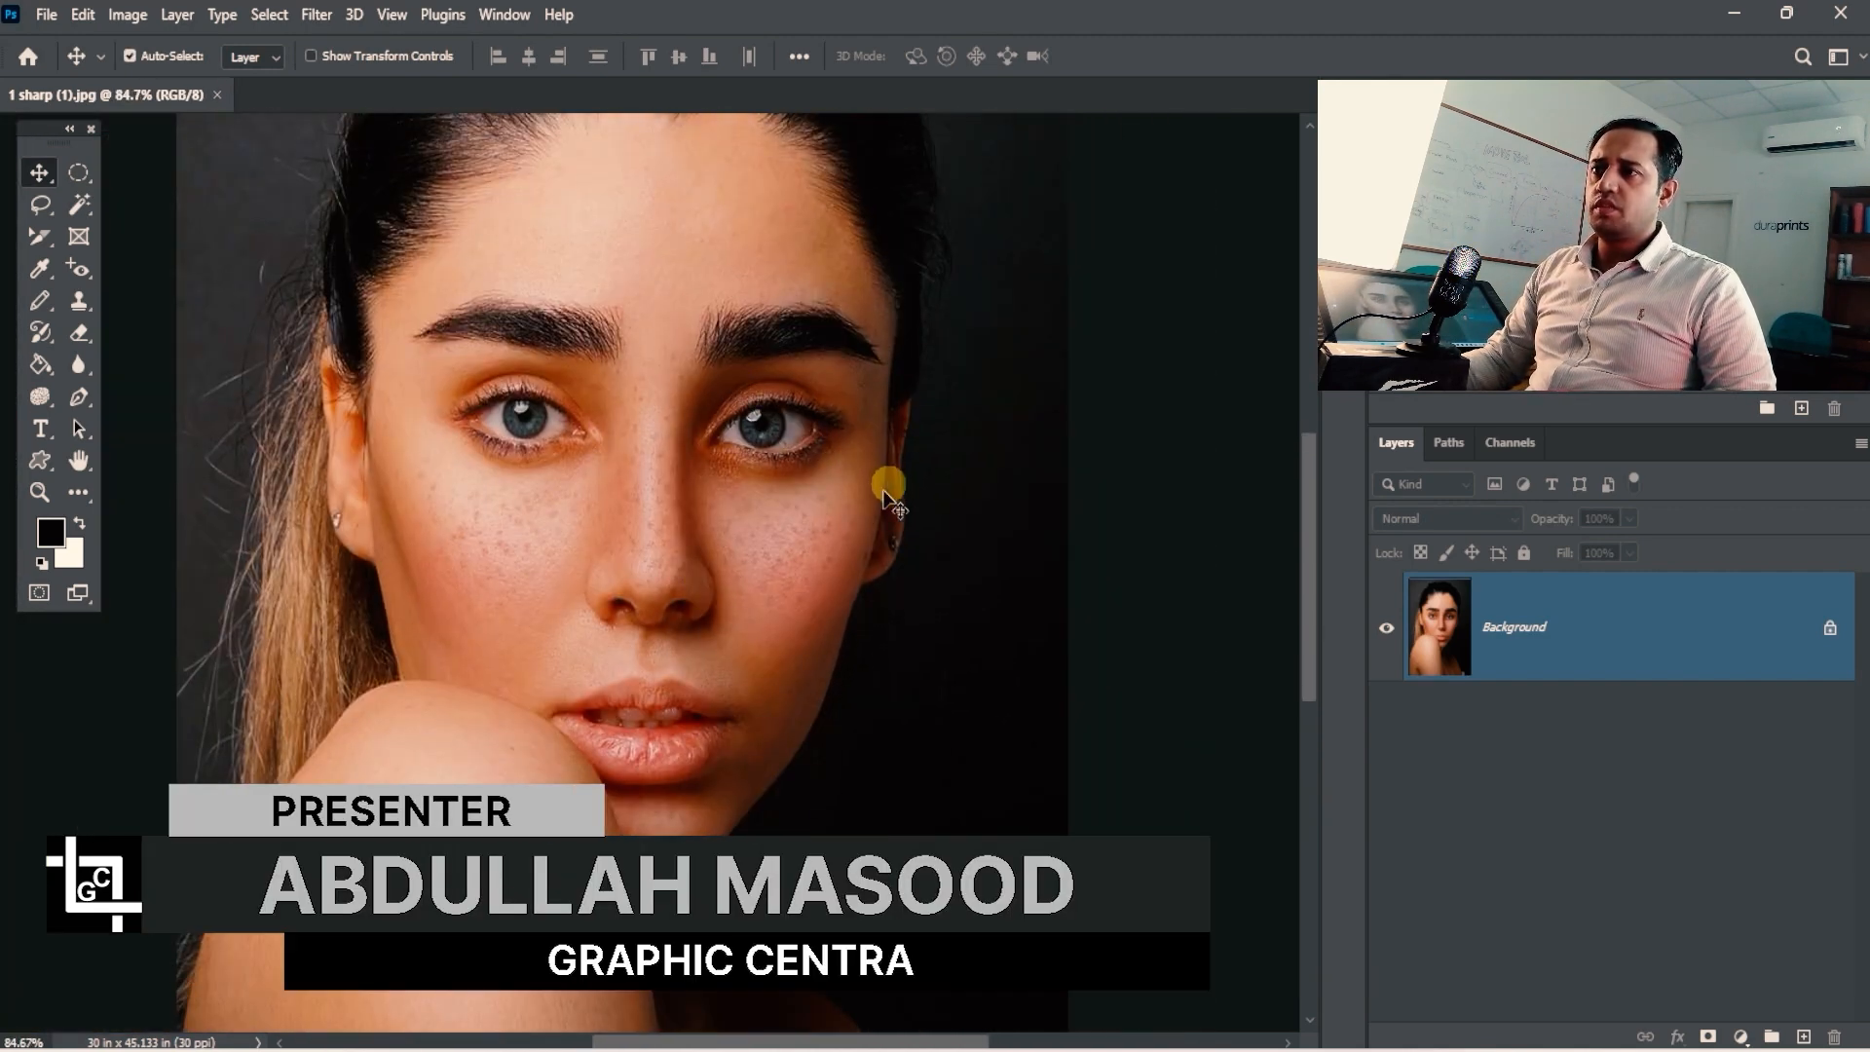
pyautogui.click(54, 173)
pyautogui.click(82, 366)
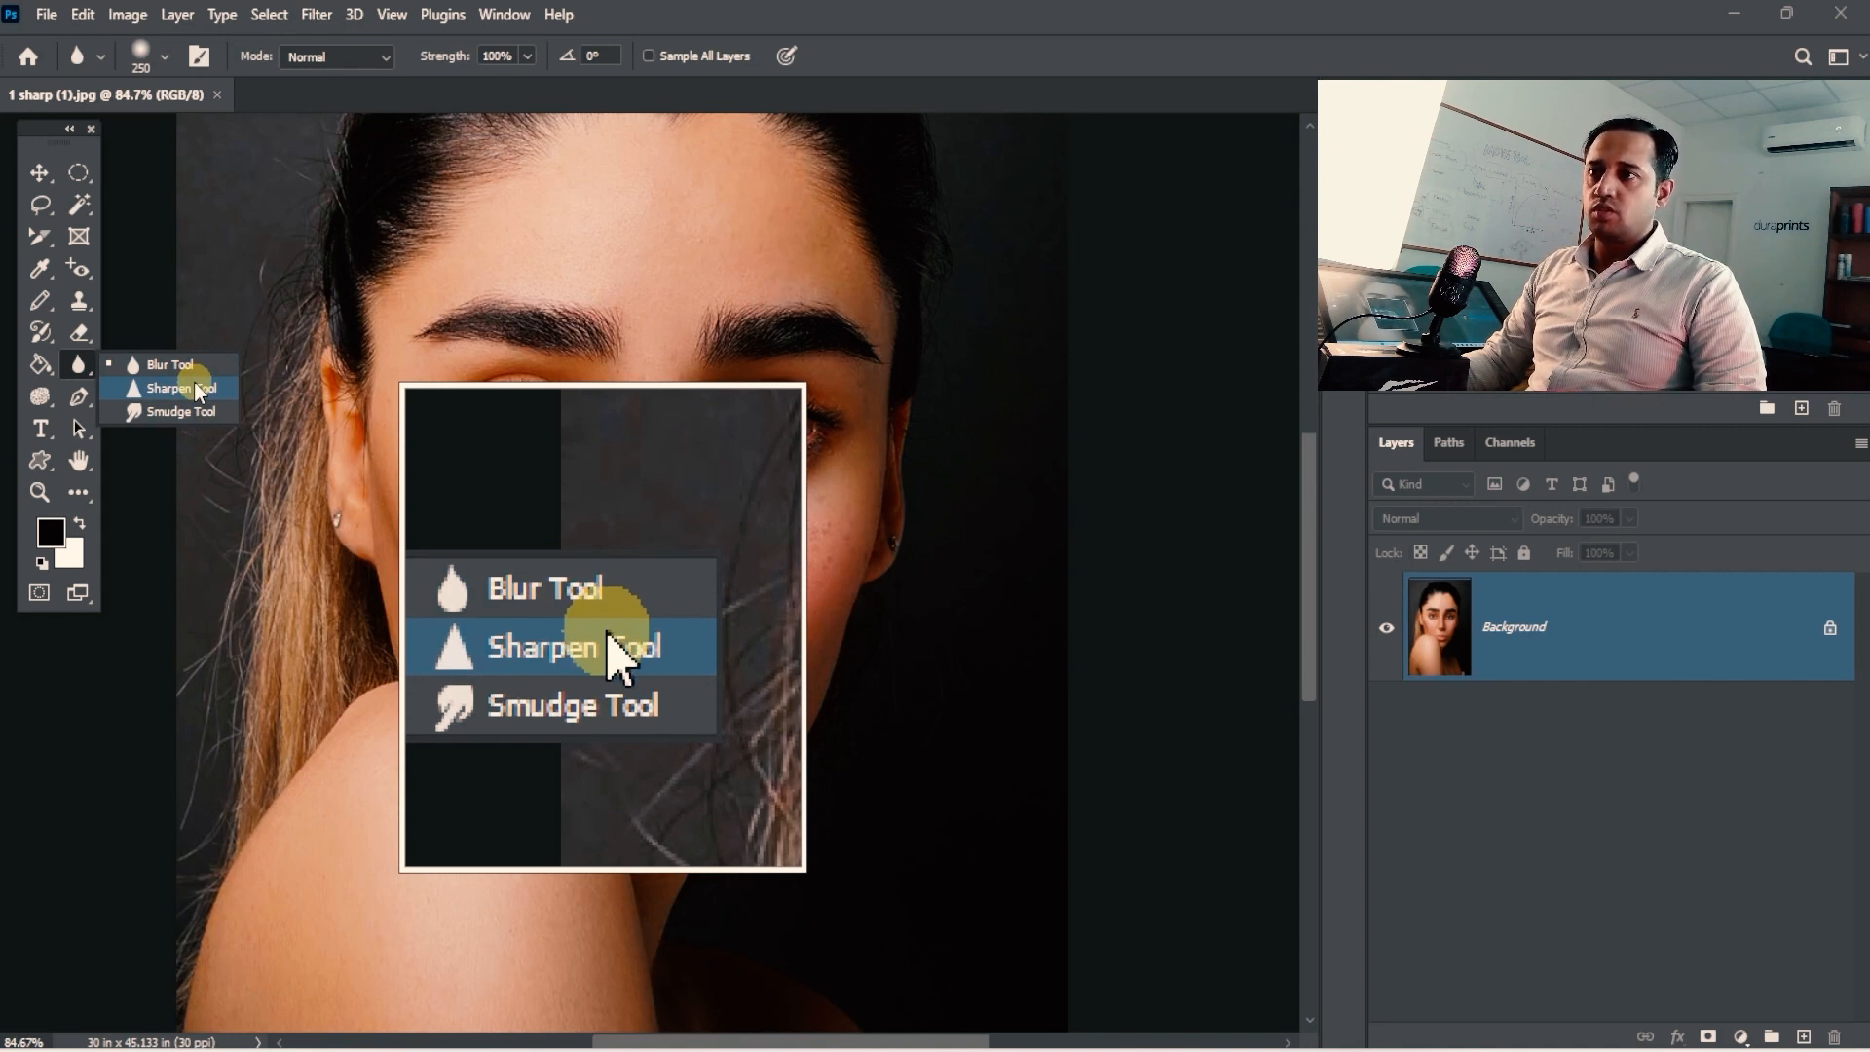
pyautogui.click(195, 389)
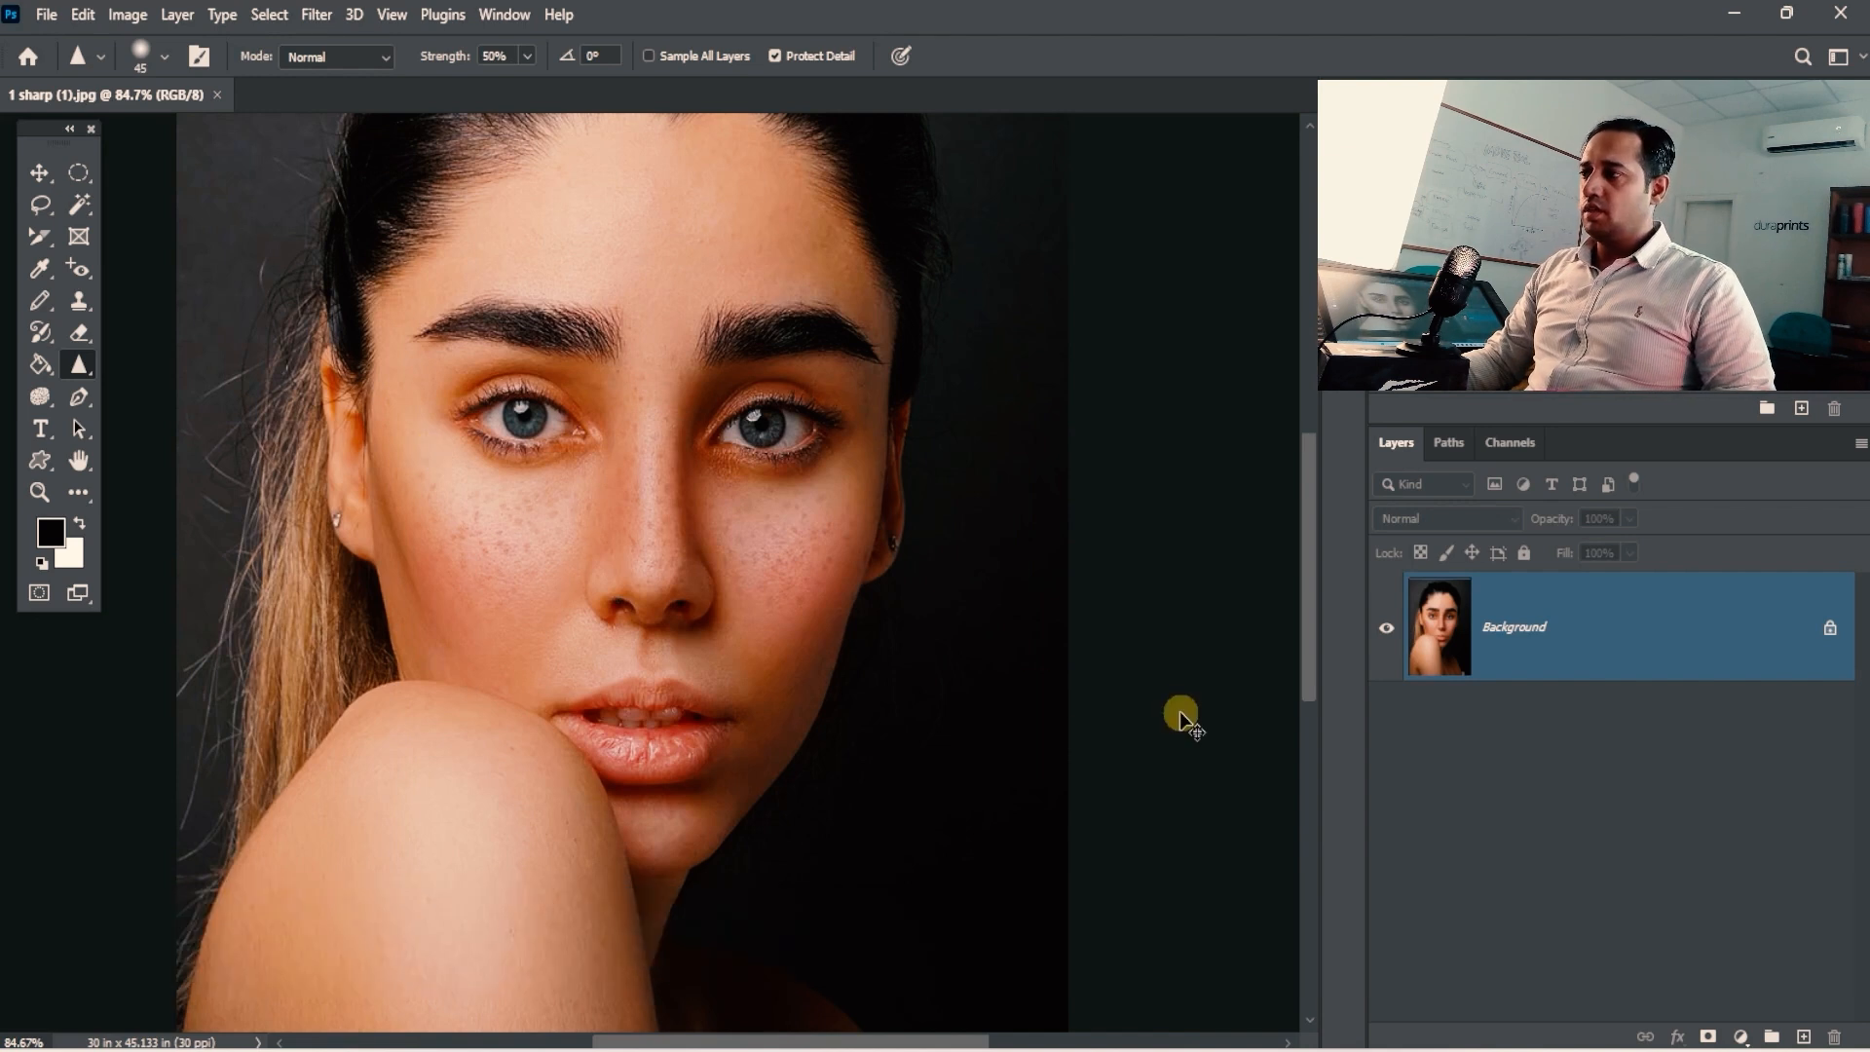
pyautogui.hotkey('ctrl', 'j')
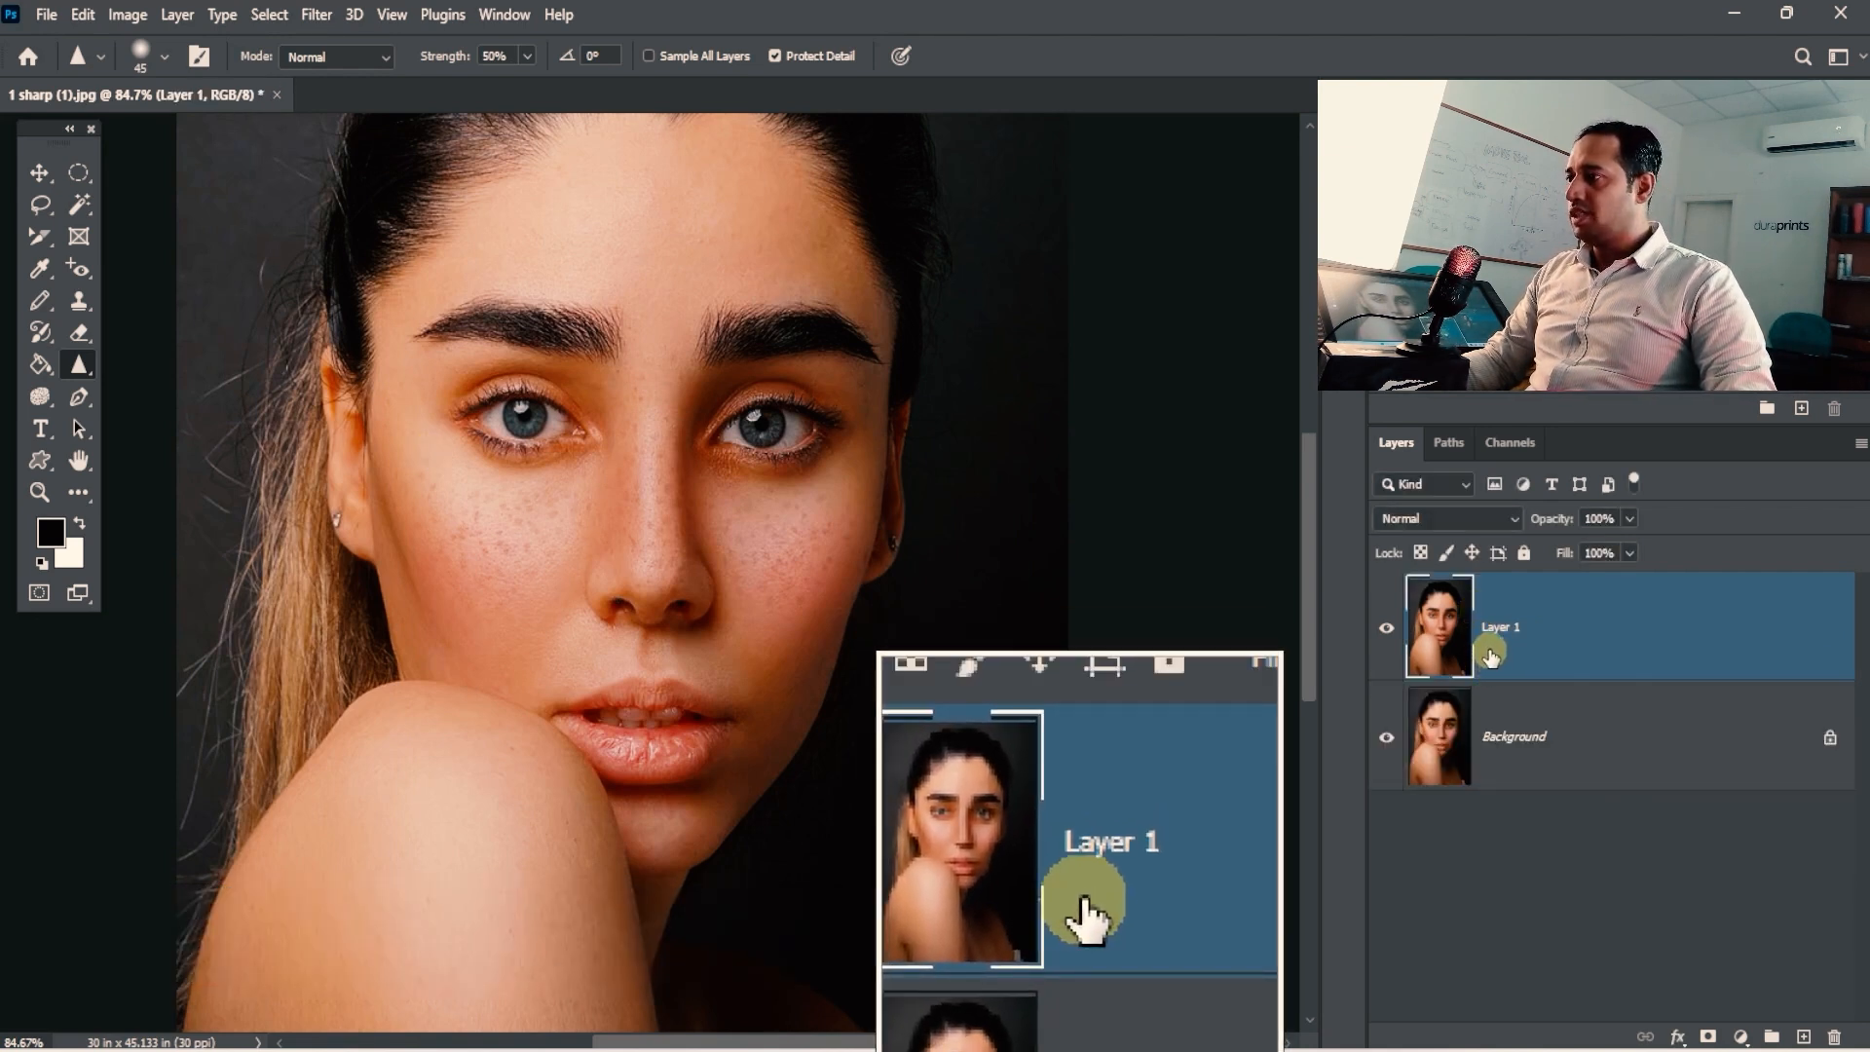
# Enlarge the Sharpen brush to 150 px and sharpen the eye on the right of the portrait at 50% strength.
pyautogui.keyDown('ctrl'); pyautogui.click(780, 529); pyautogui.keyUp('ctrl')
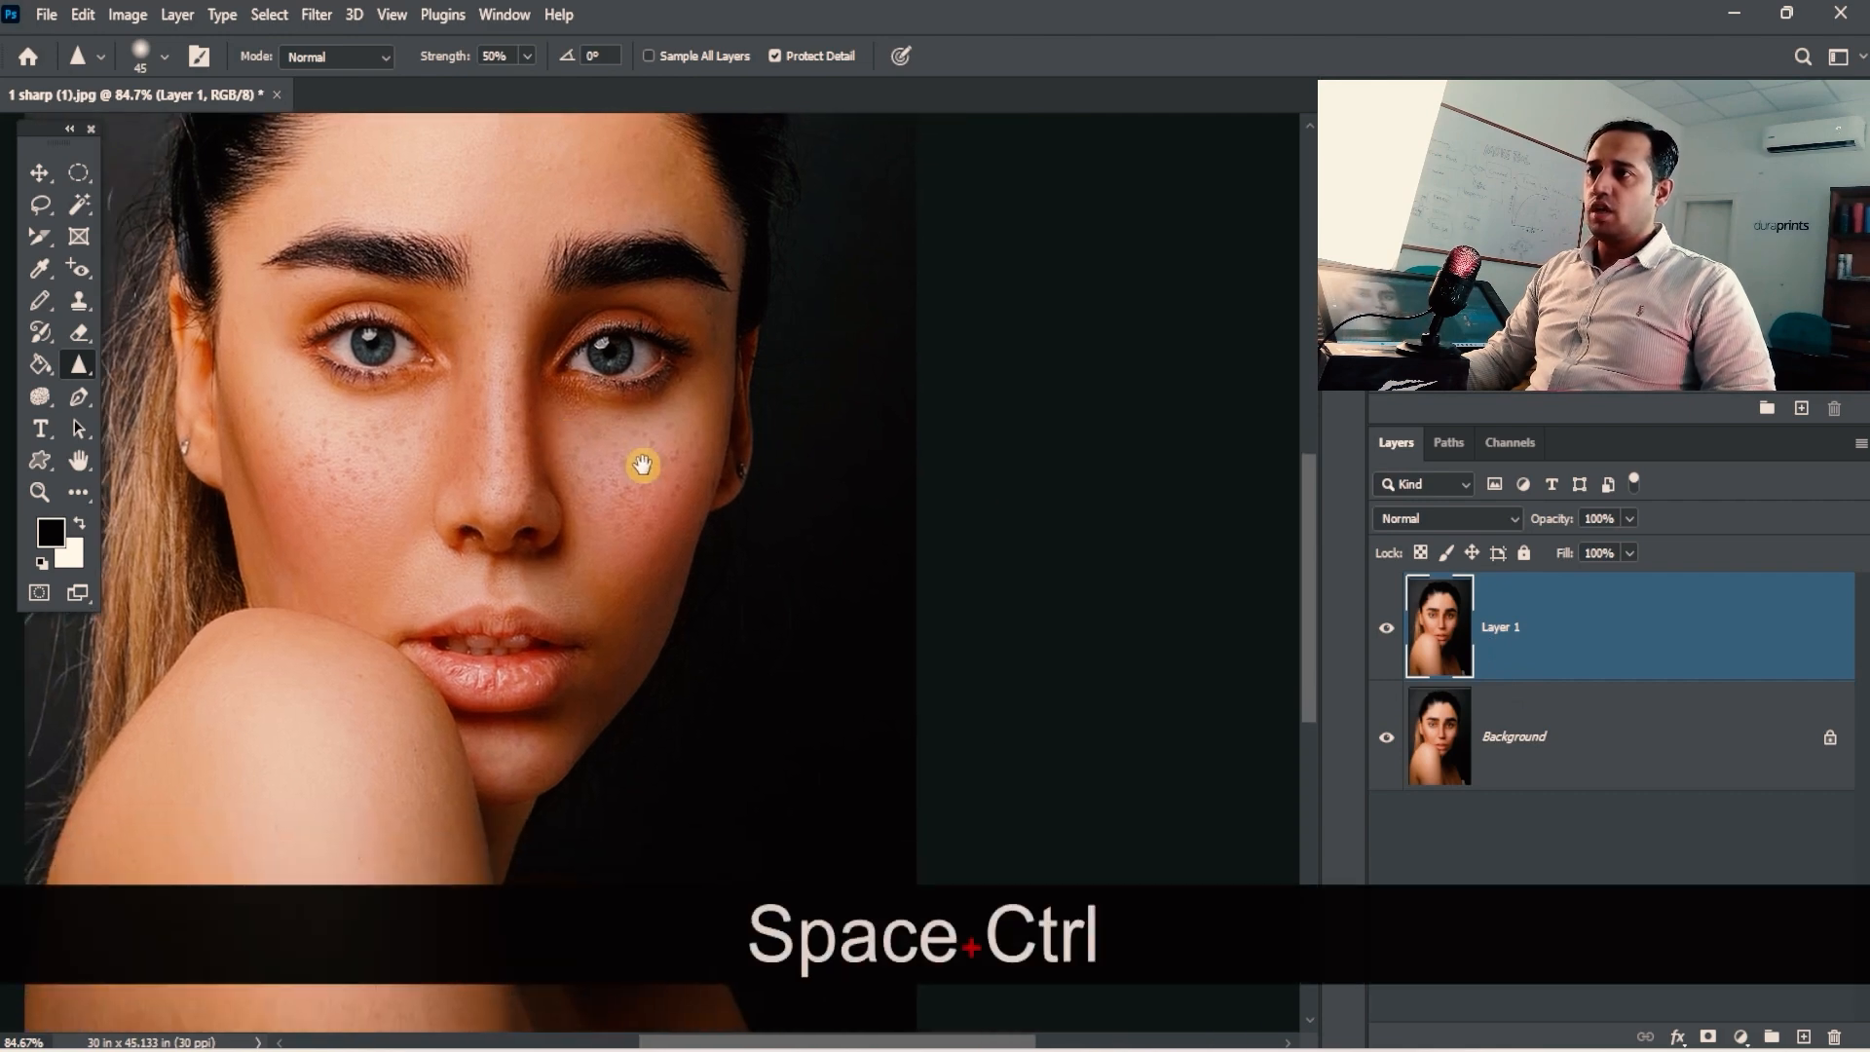
pyautogui.moveTo(674, 290); pyautogui.dragTo(759, 353)
pyautogui.press(']')
pyautogui.press(']')
pyautogui.press(']')
pyautogui.press(']')
pyautogui.press(']')
pyautogui.press(']')
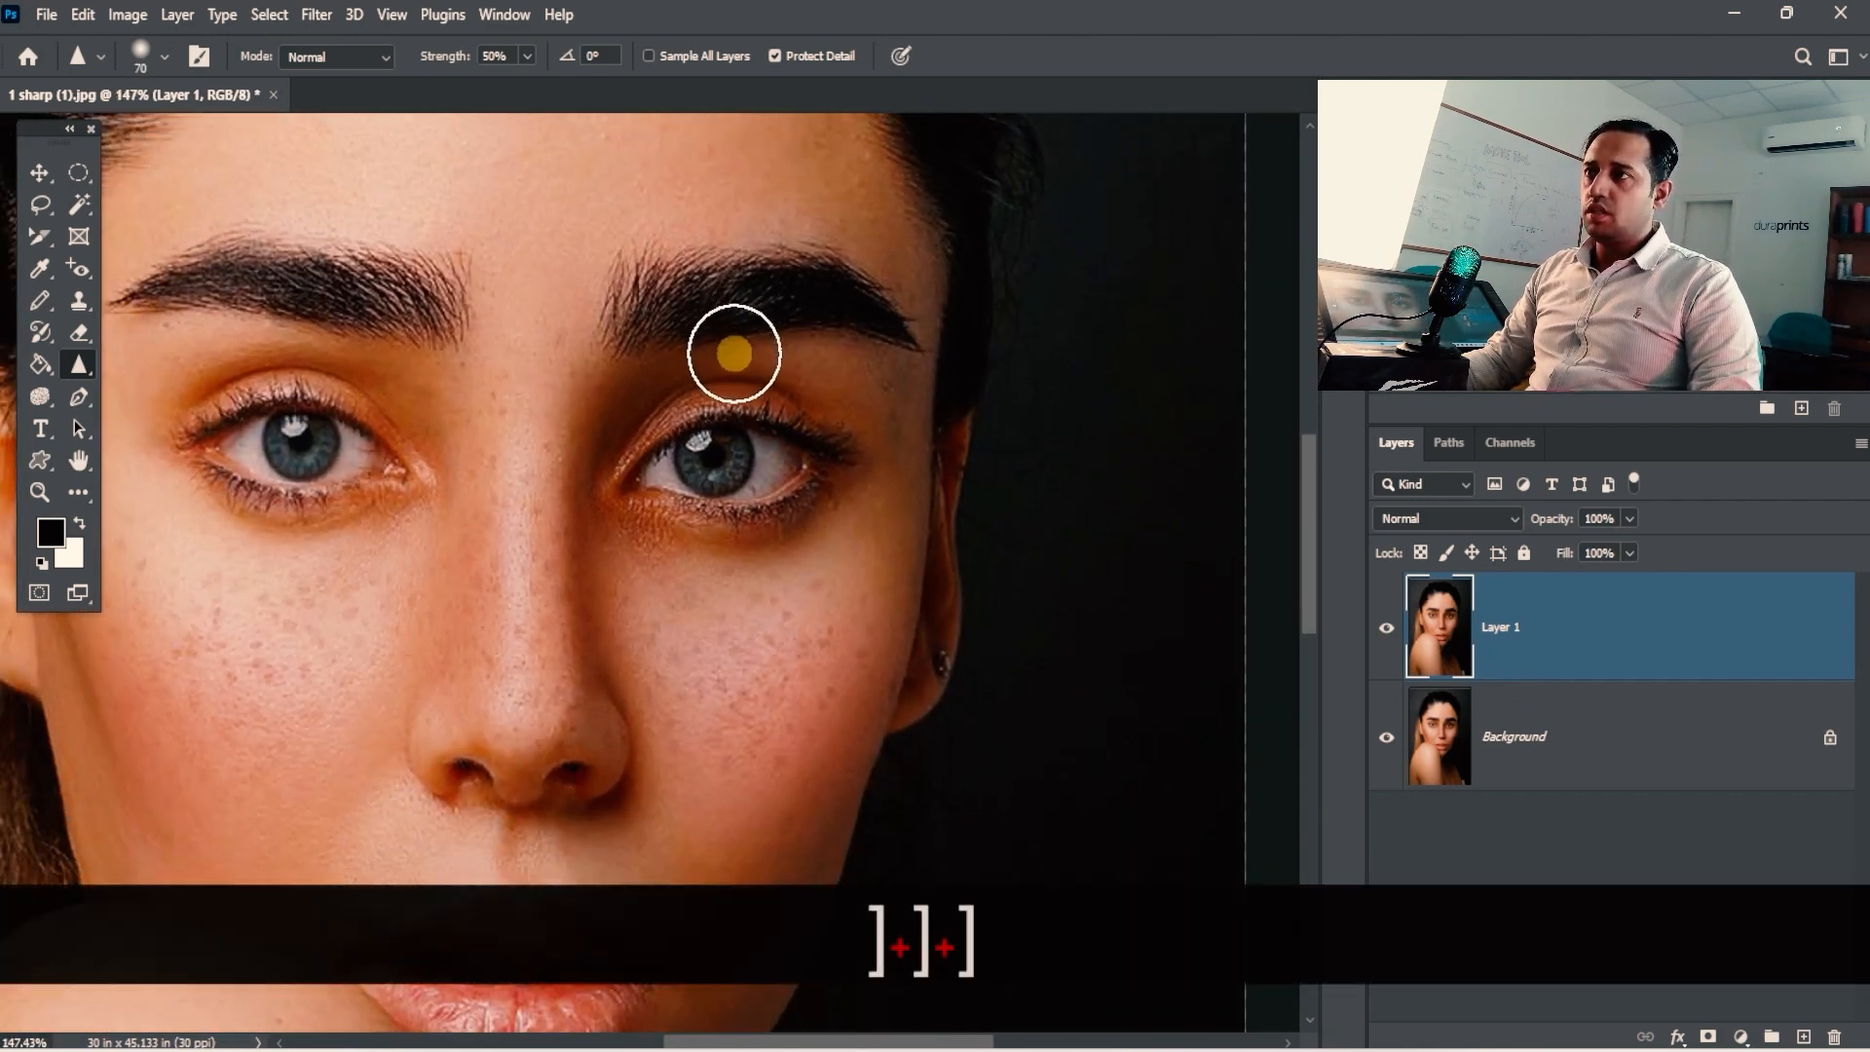
pyautogui.press(']')
pyautogui.press(']')
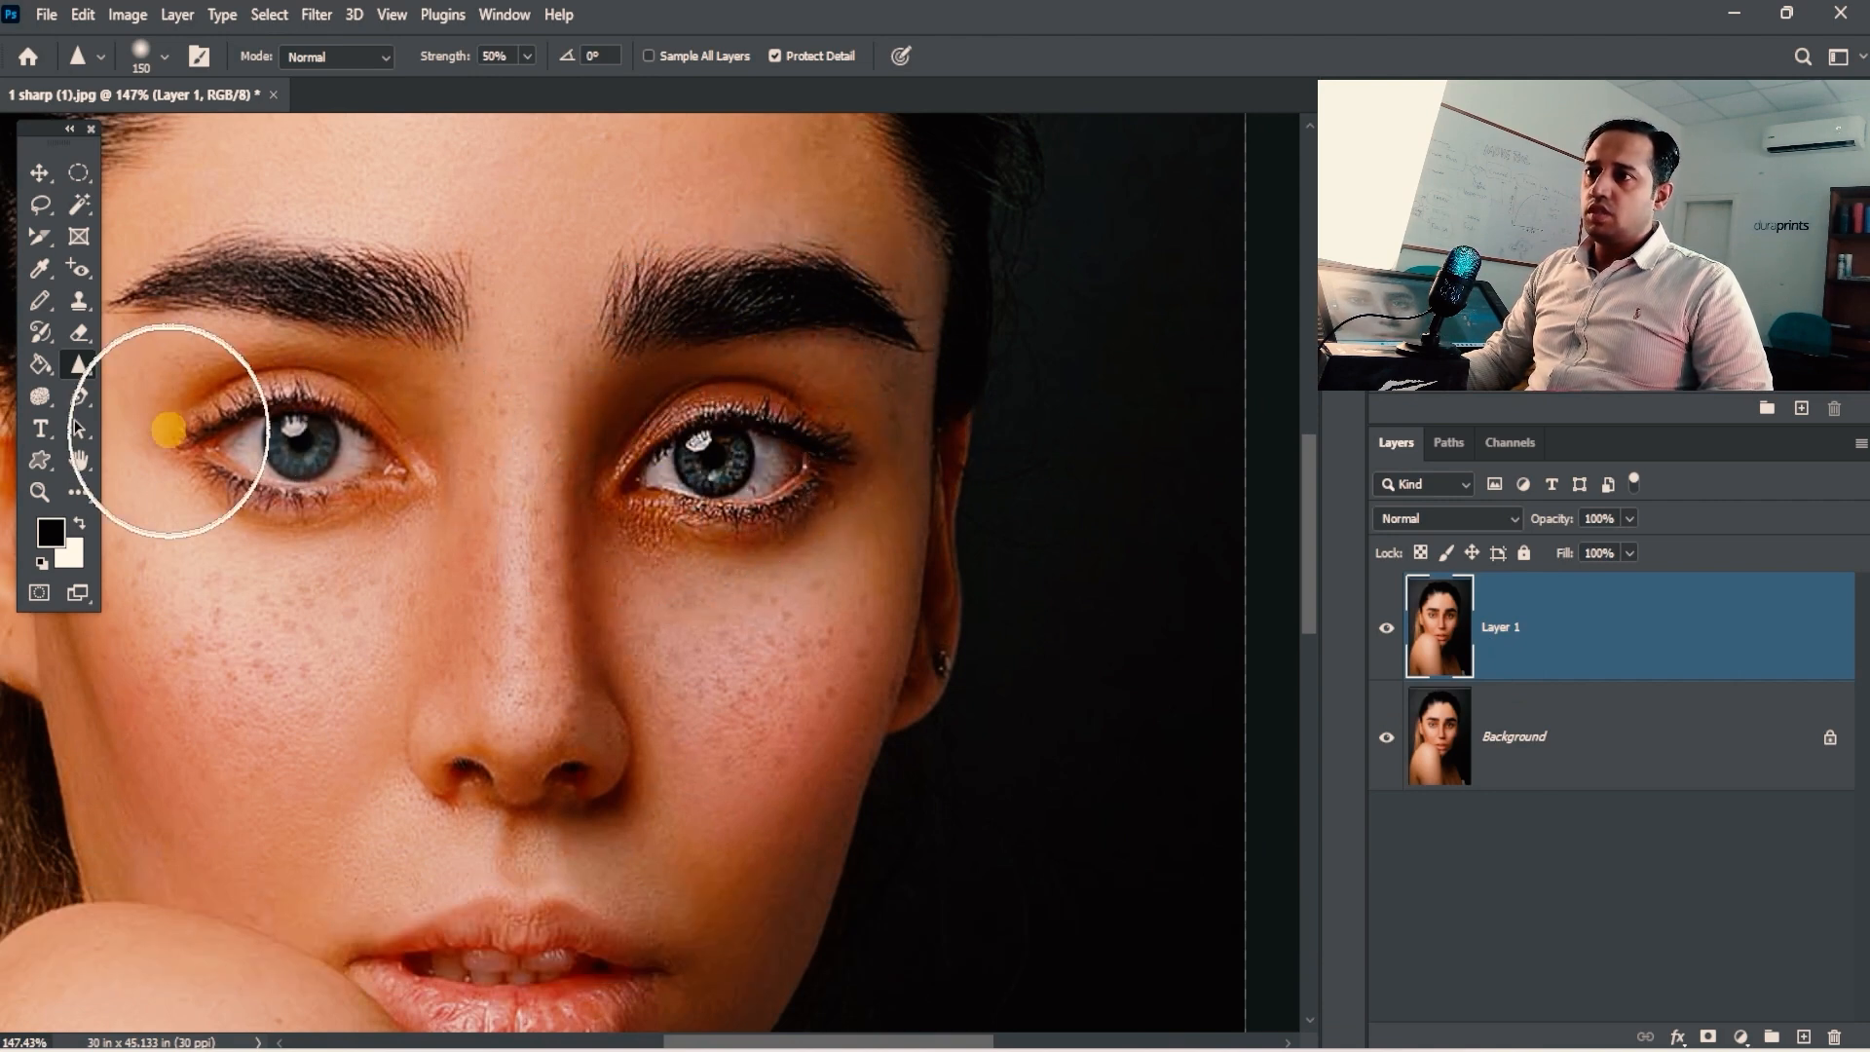
# Sharpen the eye on the left of the portrait on Layer 1 and undo the last stroke.
pyautogui.press('space')
pyautogui.moveTo(527, 467); pyautogui.dragTo(710, 428)
pyautogui.moveTo(467, 428)
pyautogui.mouseDown()
pyautogui.moveTo(401, 430)
pyautogui.moveTo(511, 448)
pyautogui.moveTo(448, 394)
pyautogui.mouseUp()
pyautogui.hotkey('ctrl', 'z')
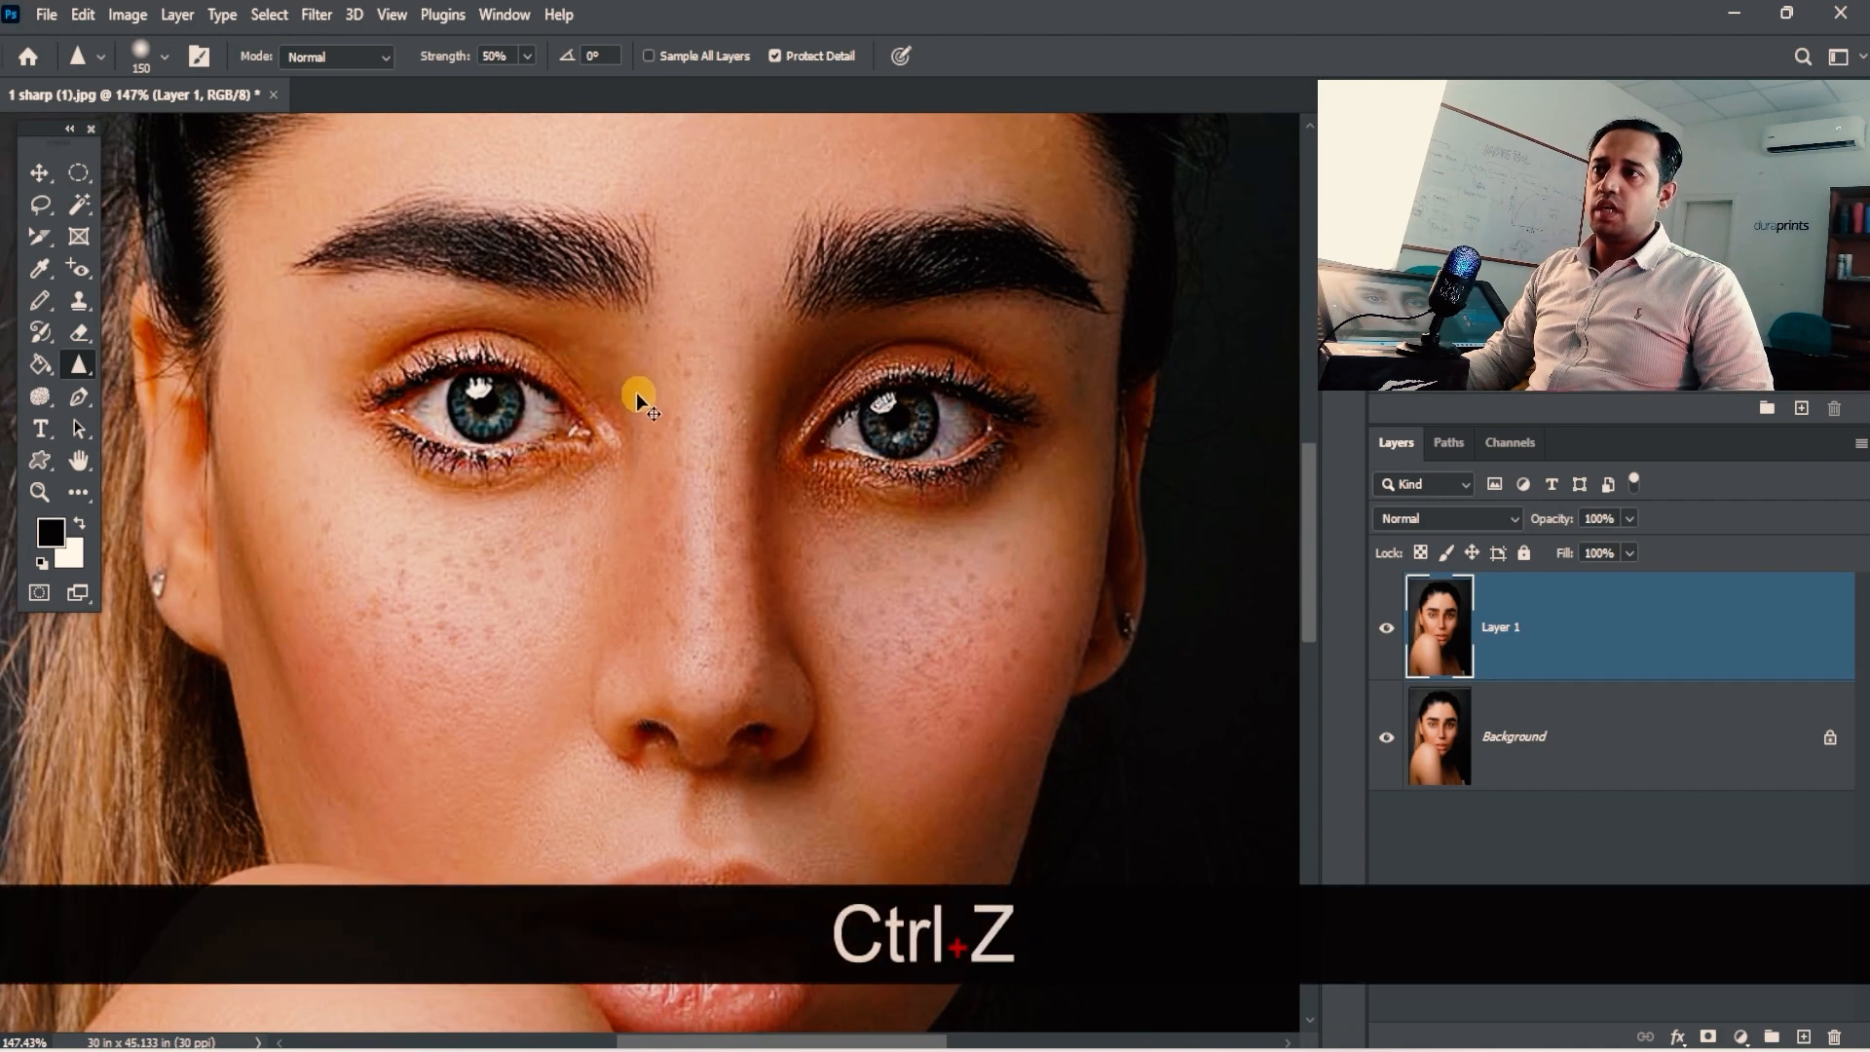
# Sharpen the woman's lips on Layer 1 with the 150 px brush at 50% strength.
pyautogui.moveTo(787, 483); pyautogui.dragTo(597, 361)
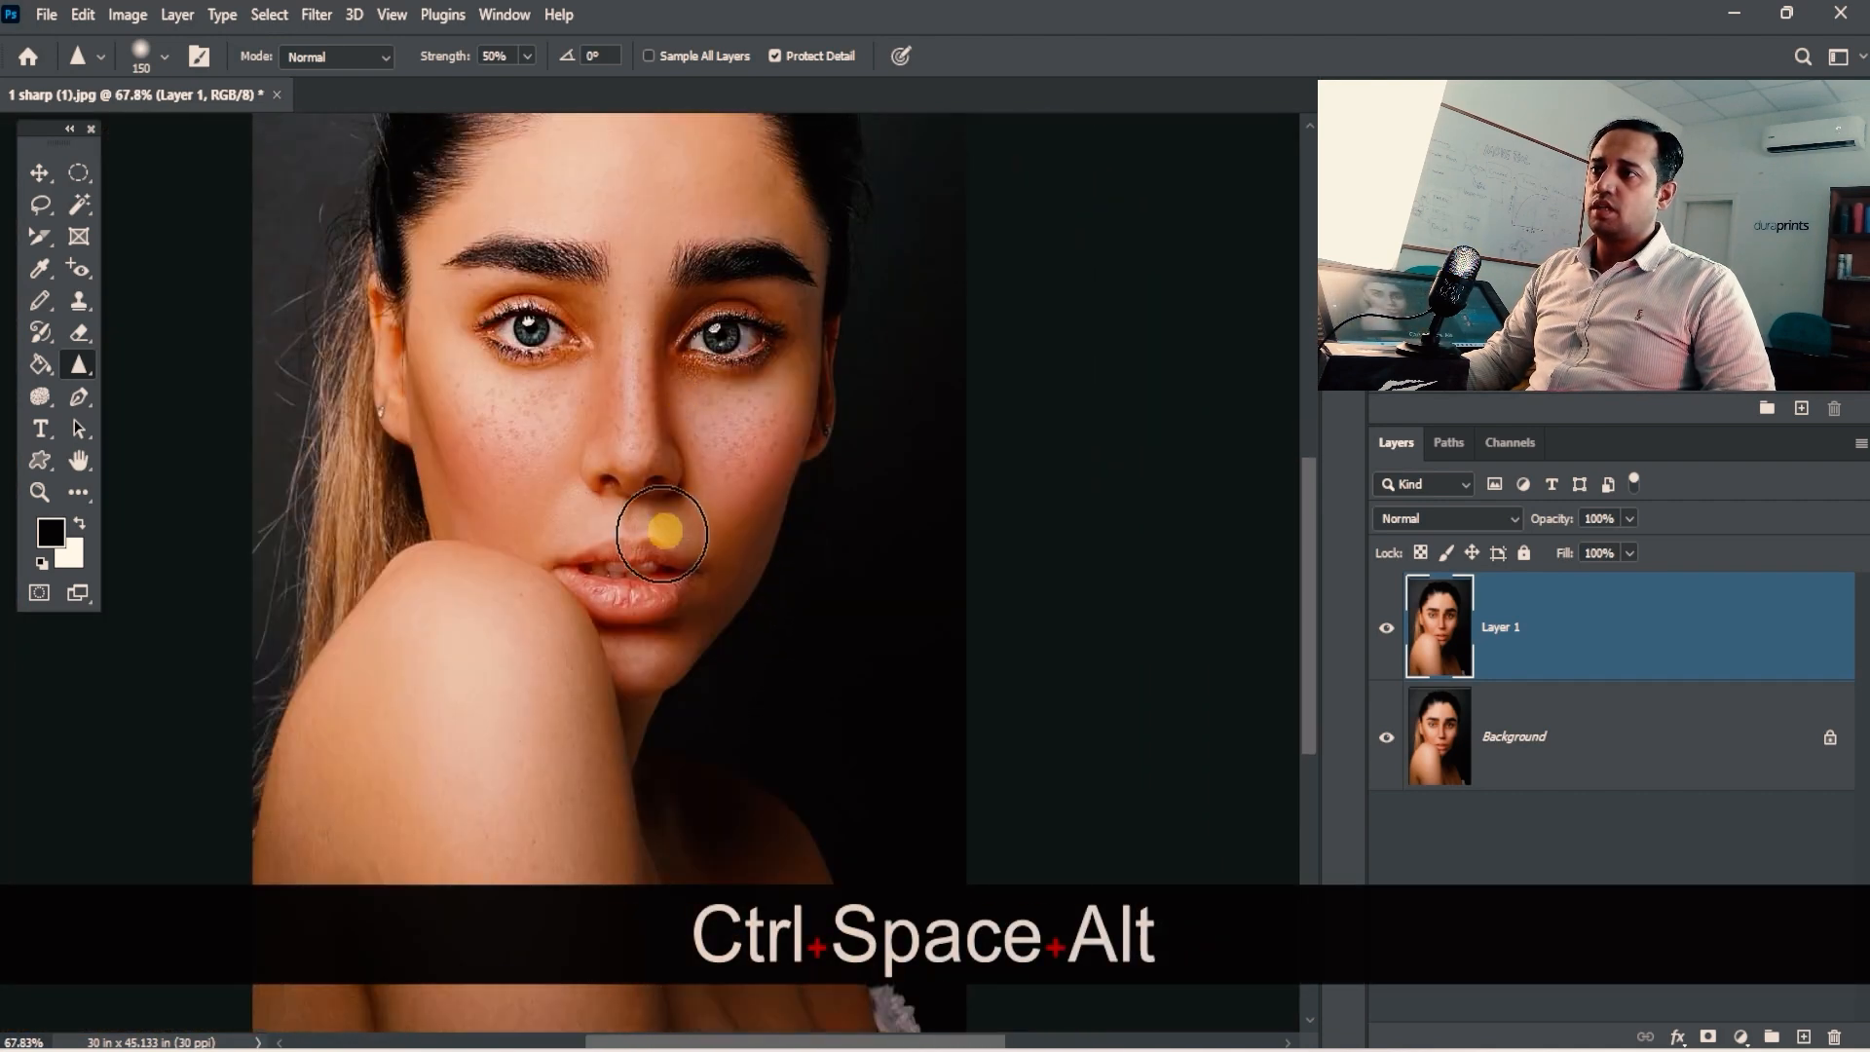
pyautogui.moveTo(662, 544)
pyautogui.mouseDown()
pyautogui.moveTo(697, 543)
pyautogui.moveTo(713, 601)
pyautogui.moveTo(768, 513)
pyautogui.moveTo(659, 543)
pyautogui.moveTo(734, 455)
pyautogui.moveTo(668, 480)
pyautogui.mouseUp()
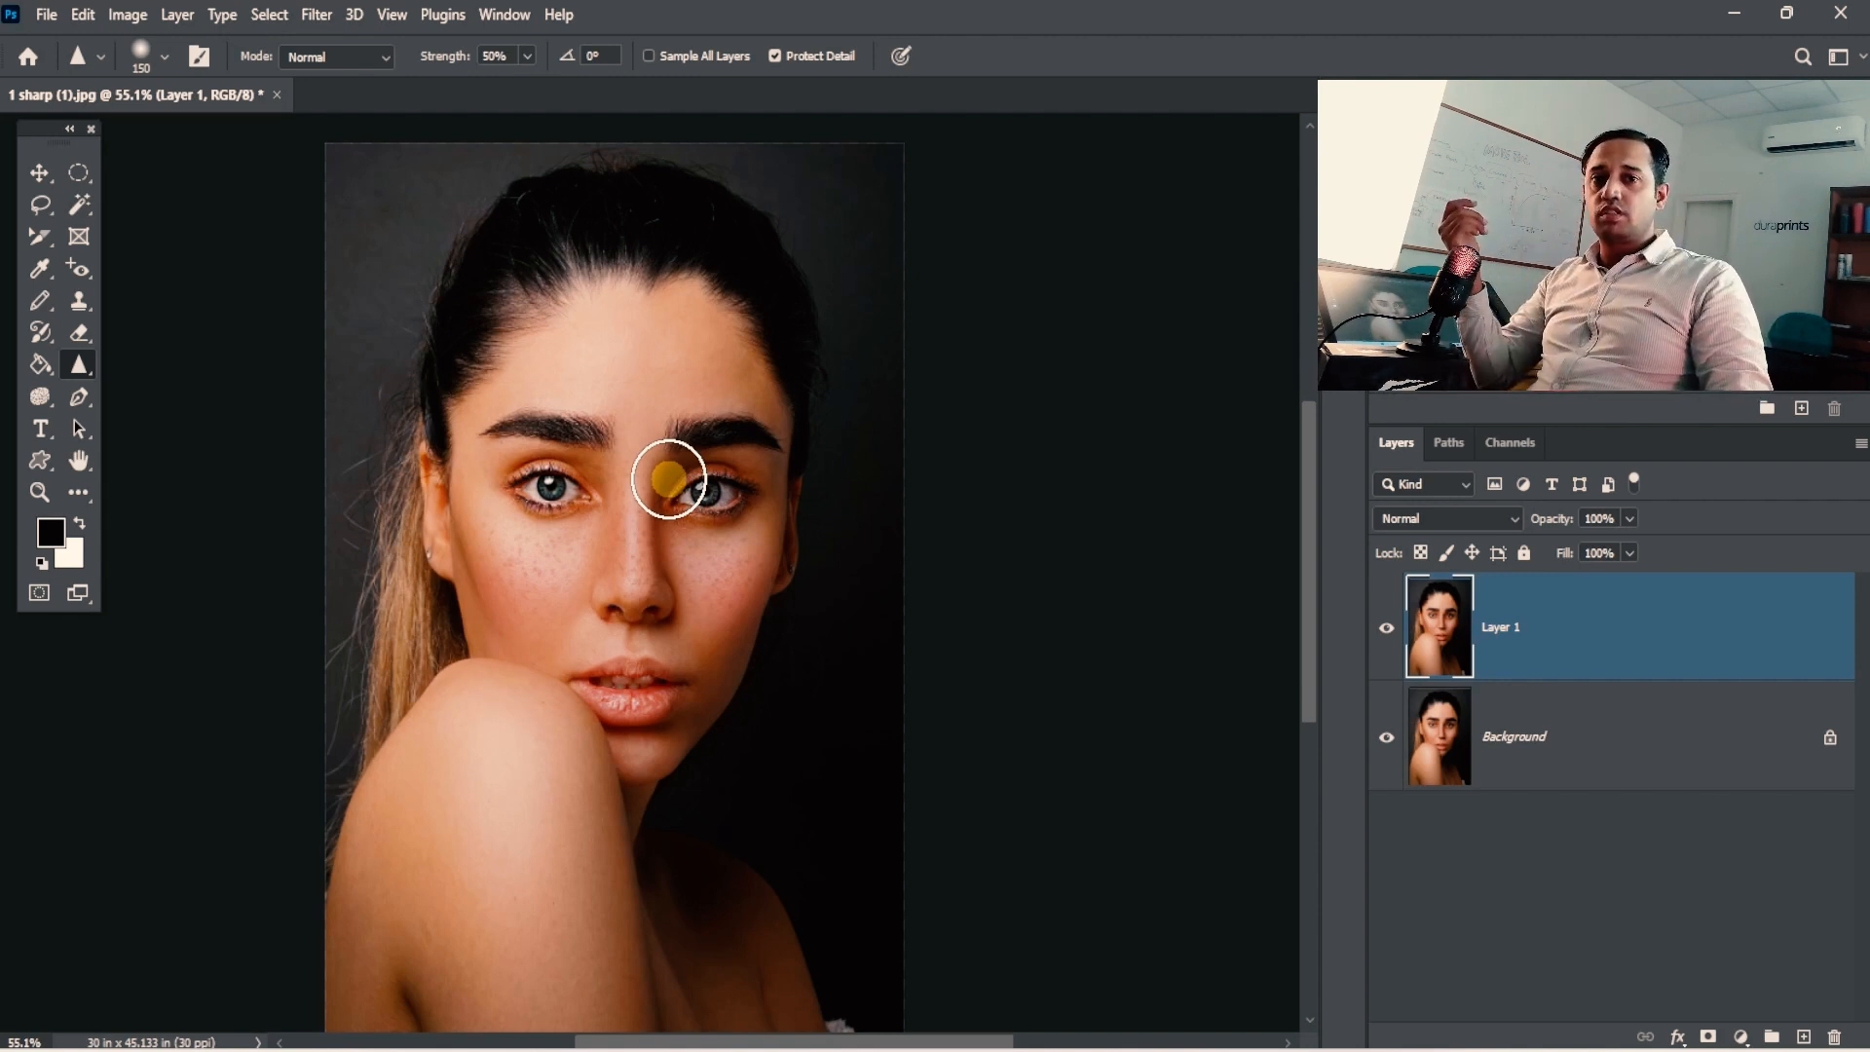
pyautogui.hotkey('ctrl', 'space')
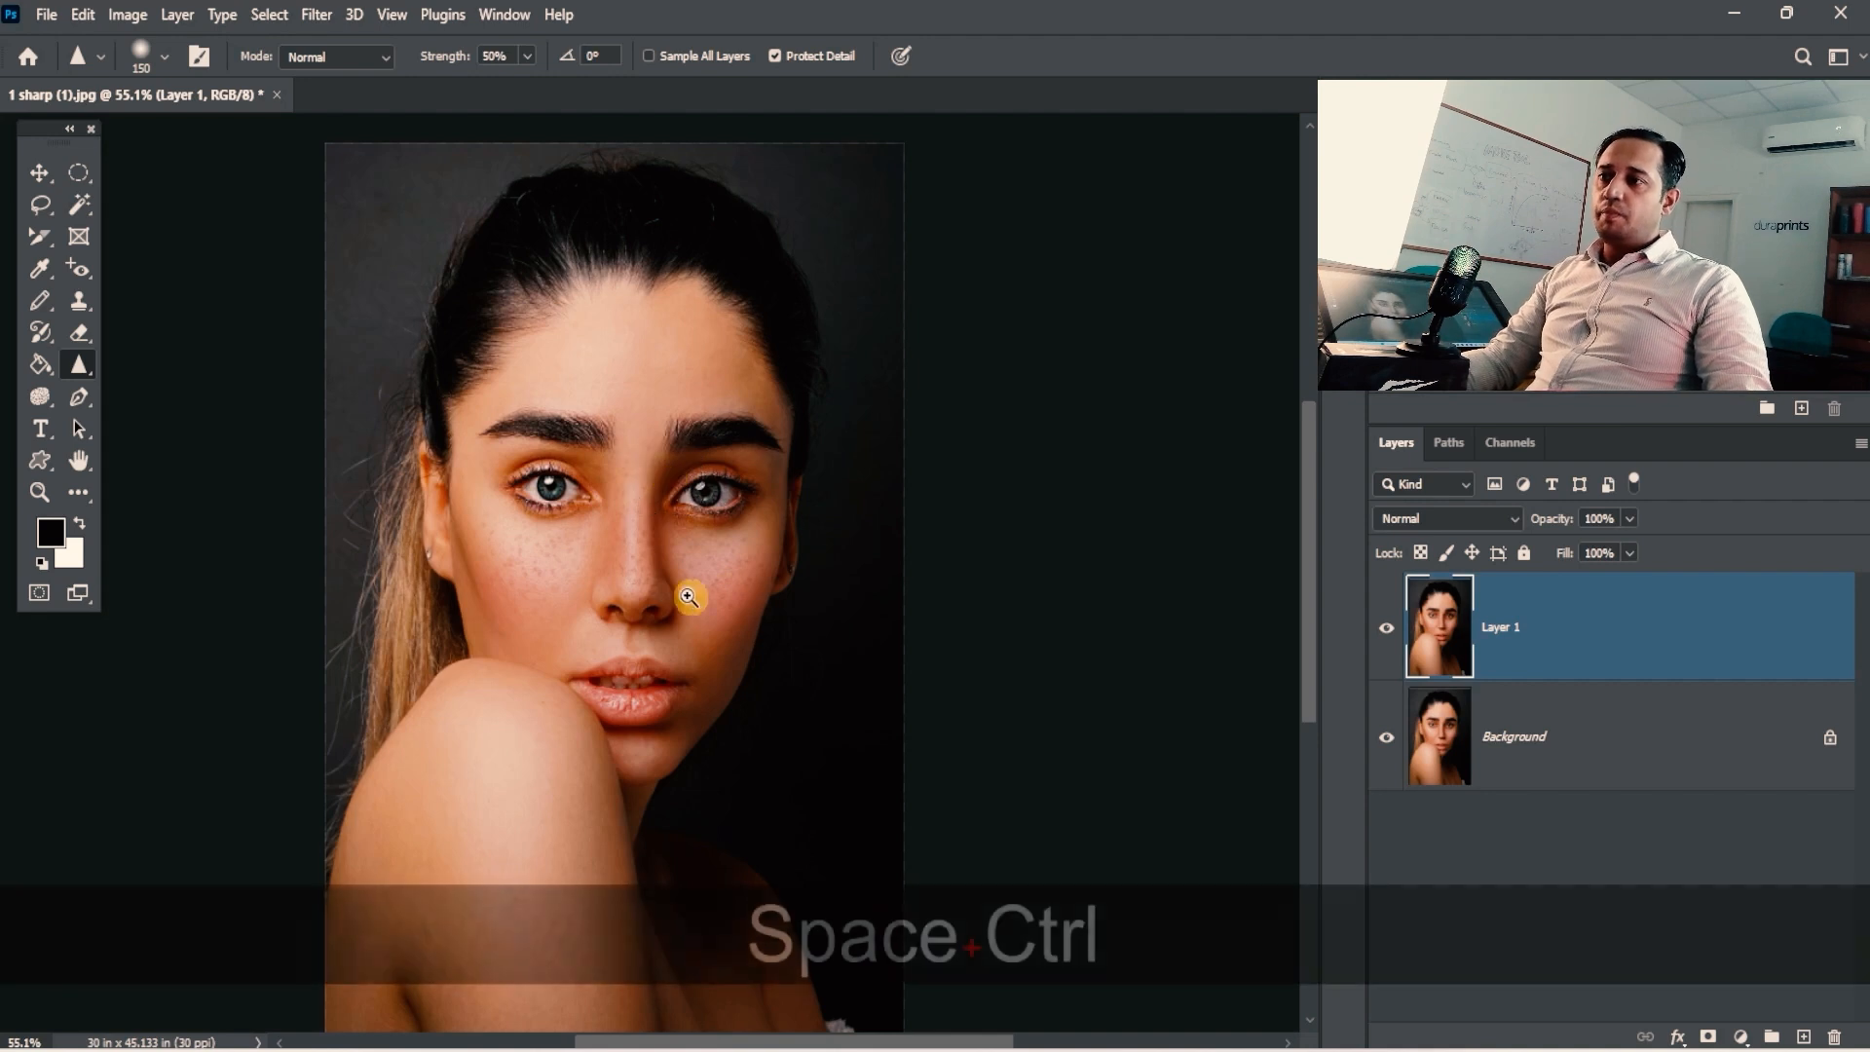
pyautogui.moveTo(690, 597); pyautogui.dragTo(685, 641)
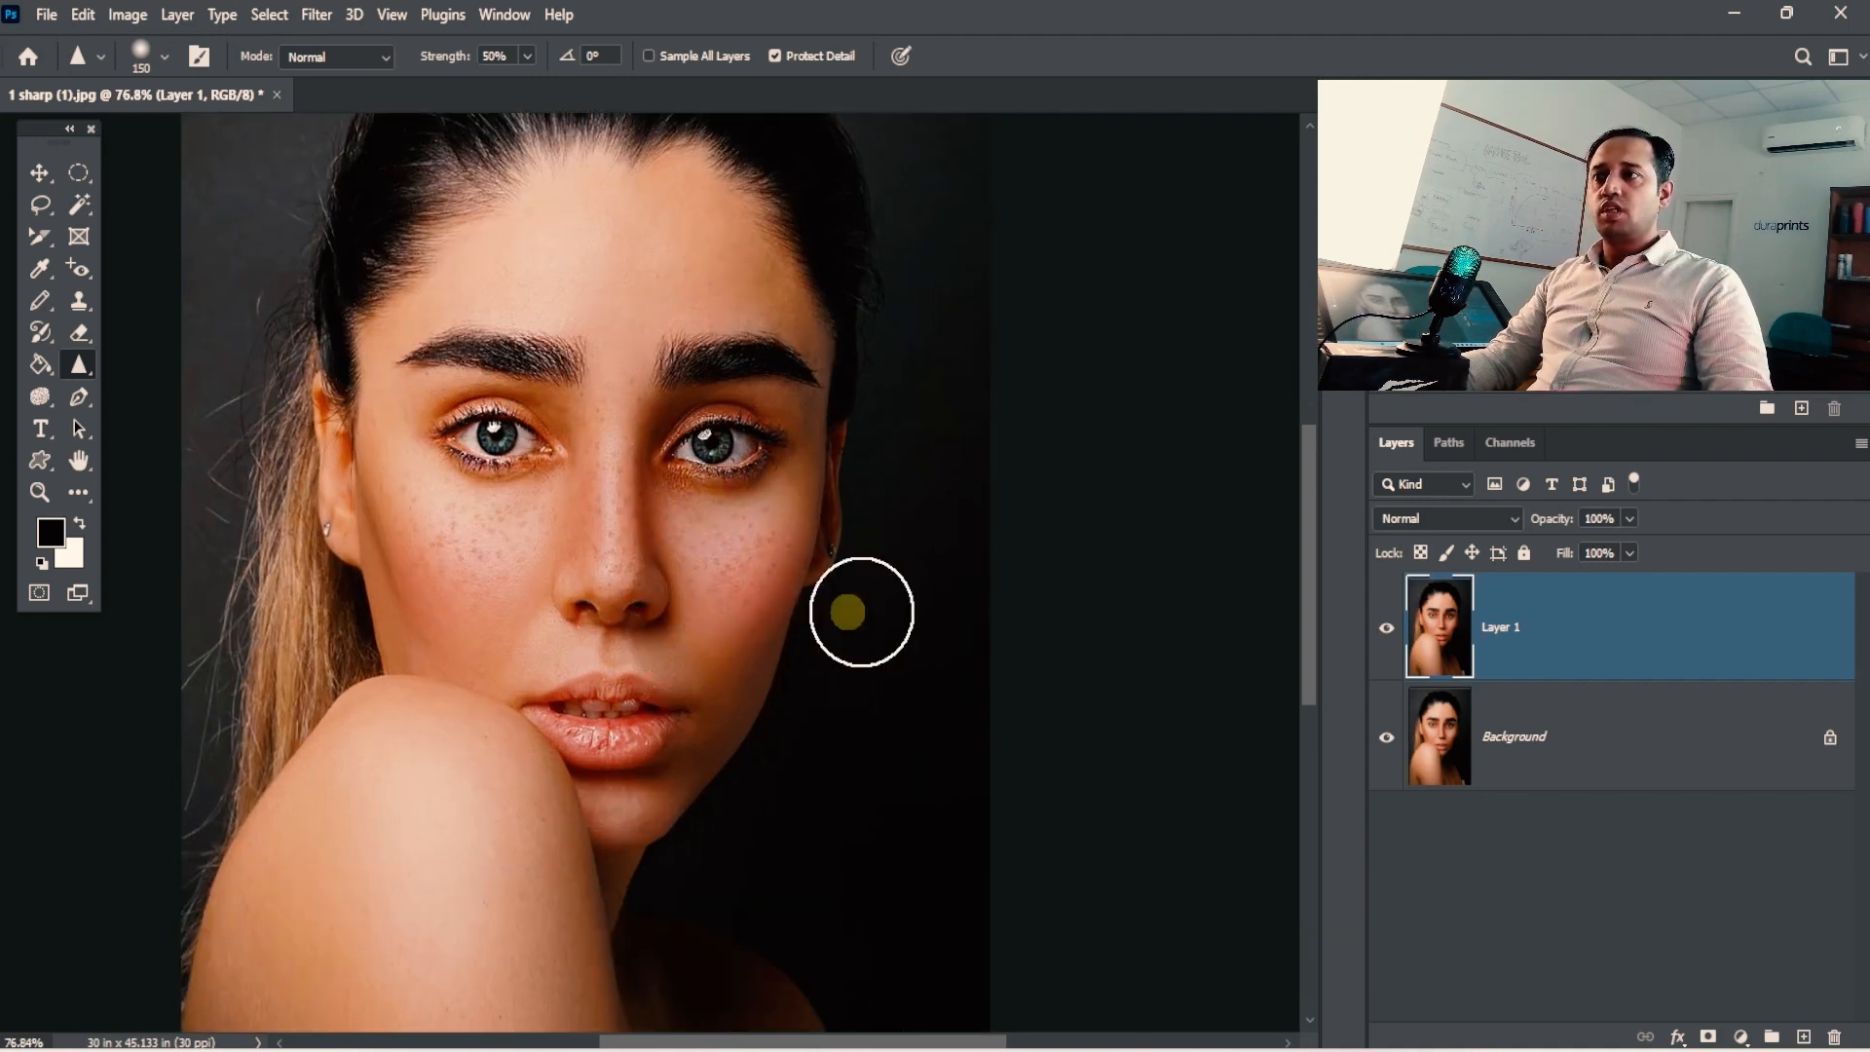
# Compare the whole face before and after sharpening by repeatedly hiding and showing Layer 1.
pyautogui.press('space')
pyautogui.moveTo(842, 687); pyautogui.dragTo(755, 701)
pyautogui.hotkey('ctrl', 'space')
pyautogui.moveTo(769, 434); pyautogui.dragTo(780, 436)
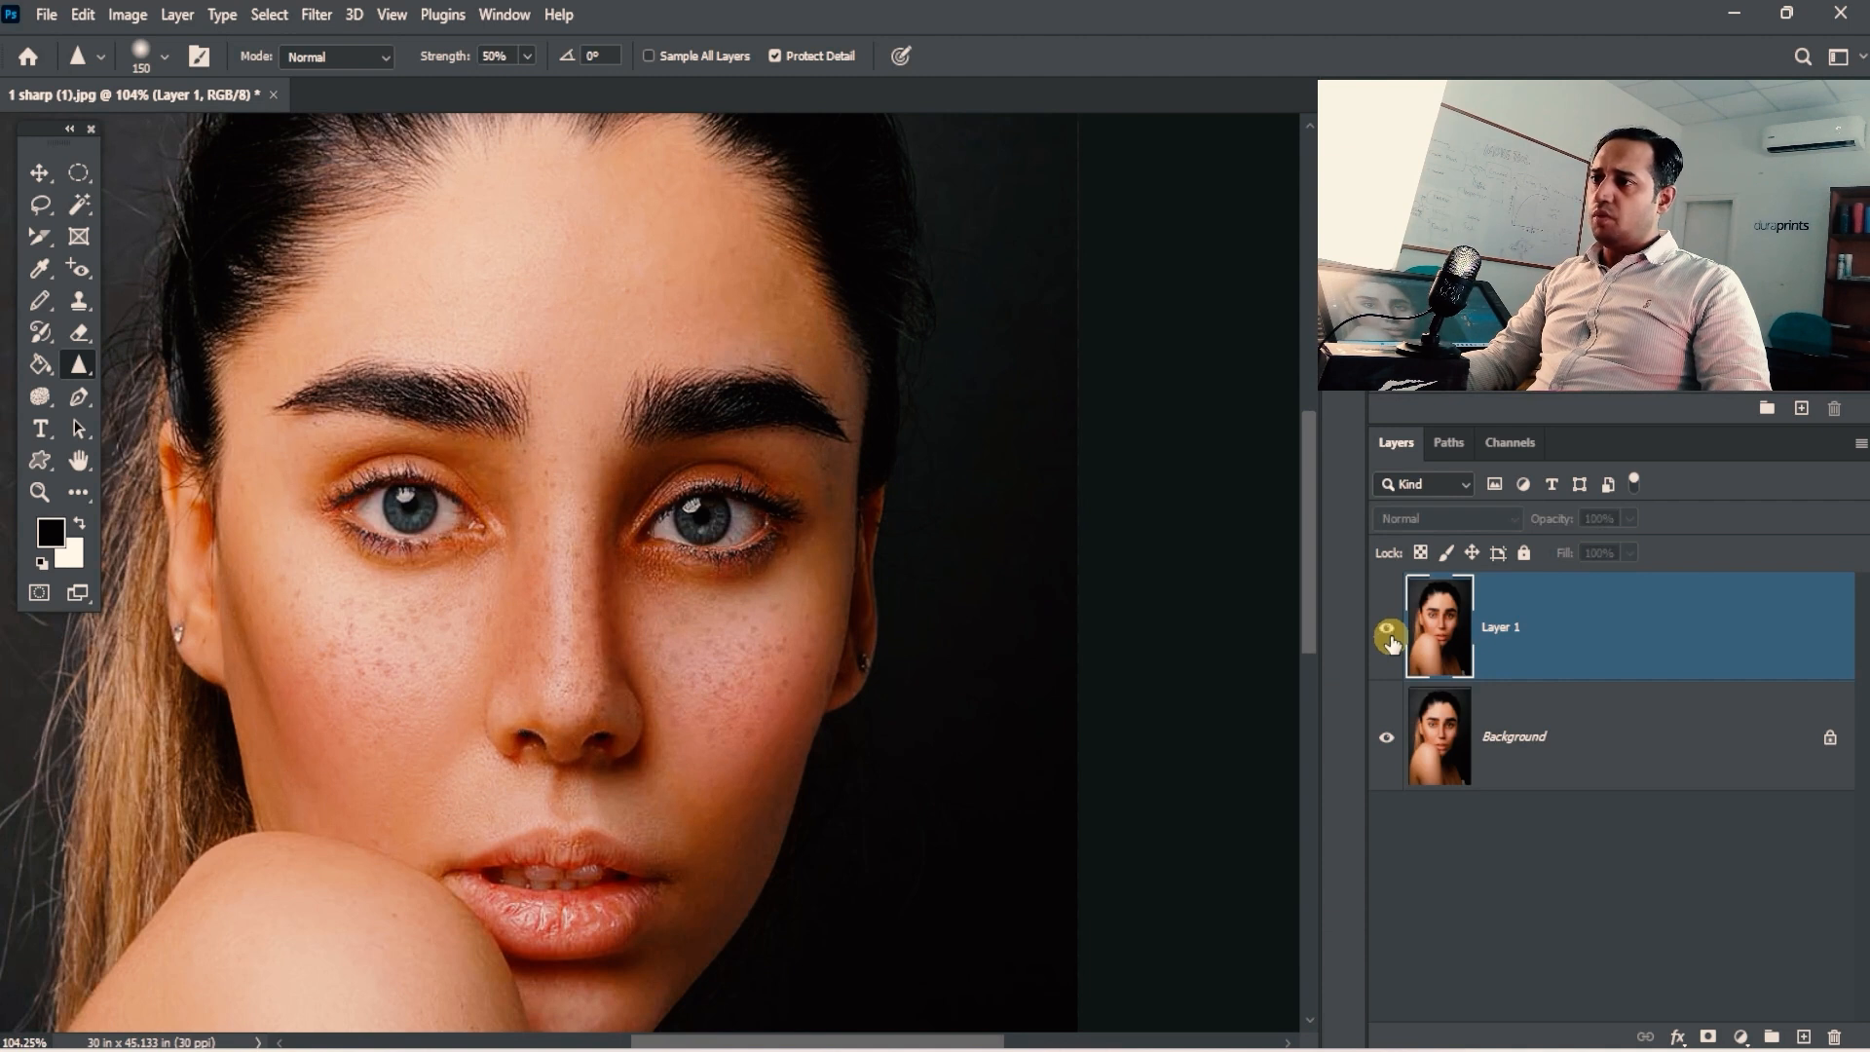
pyautogui.click(1387, 633)
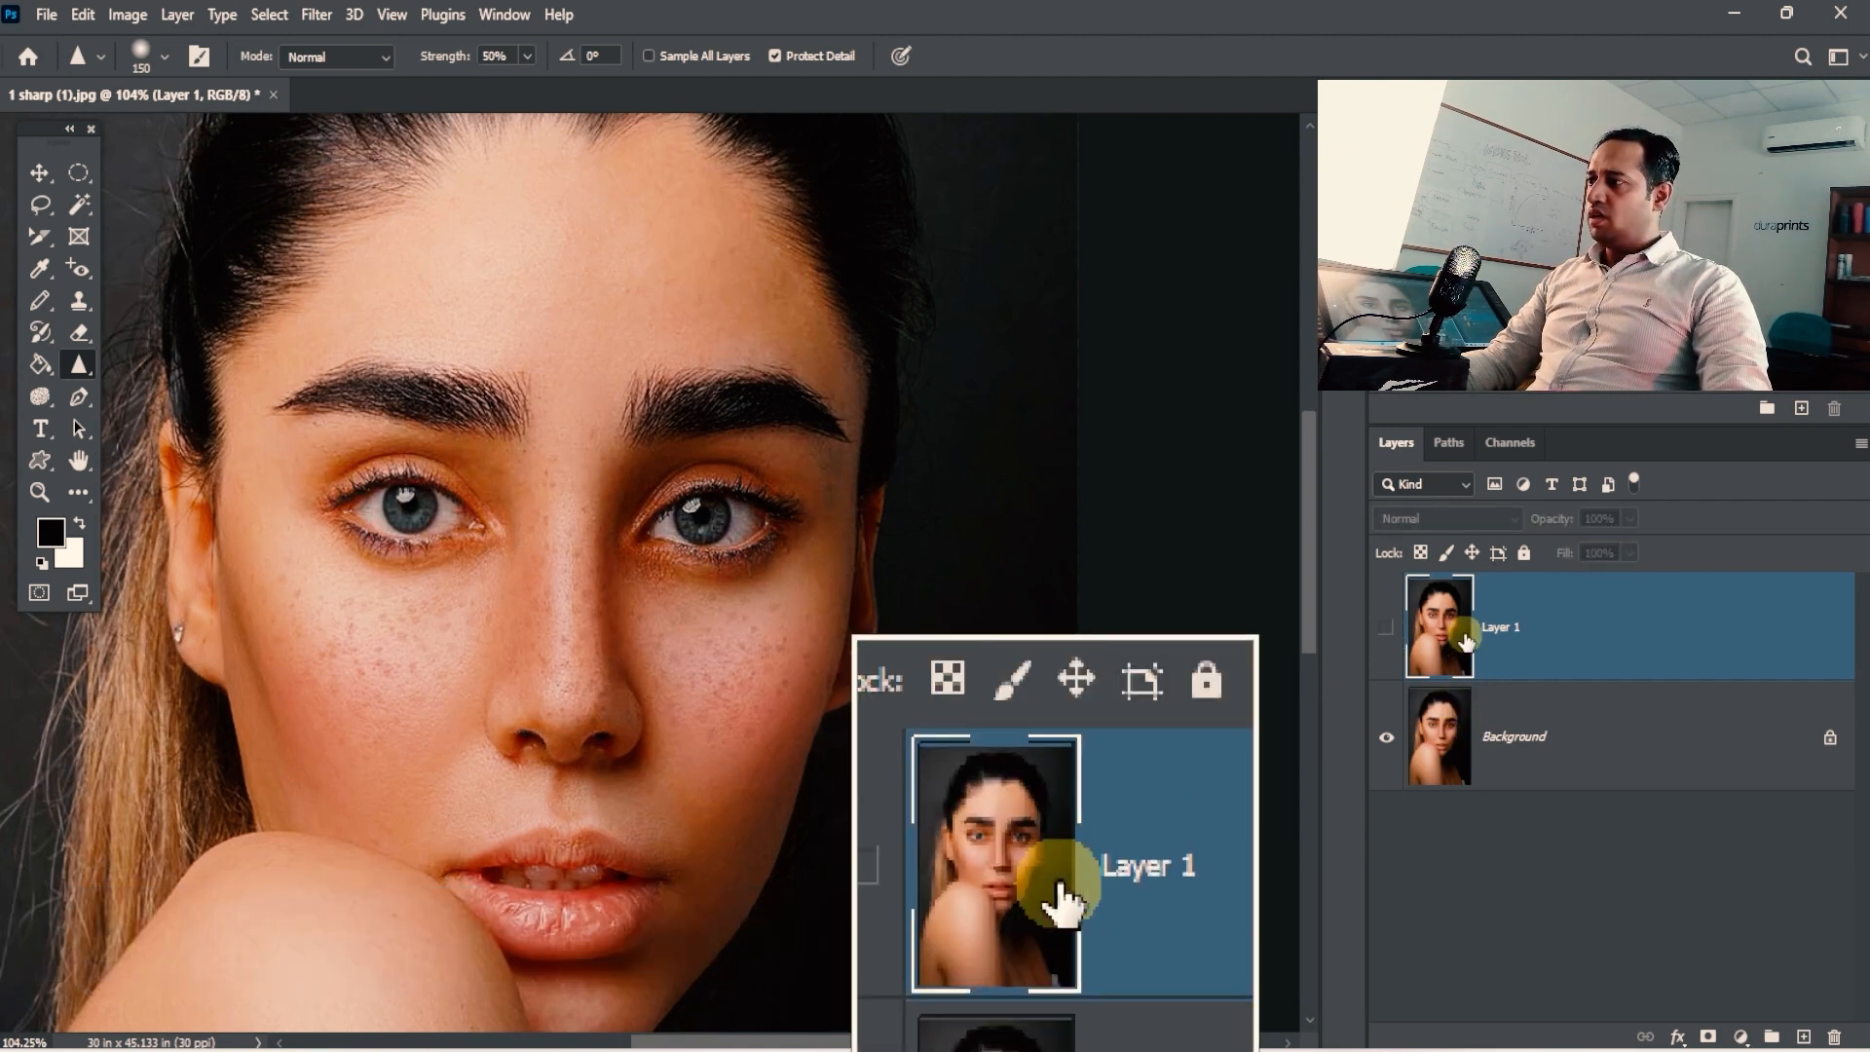
pyautogui.click(1390, 642)
pyautogui.click(1390, 643)
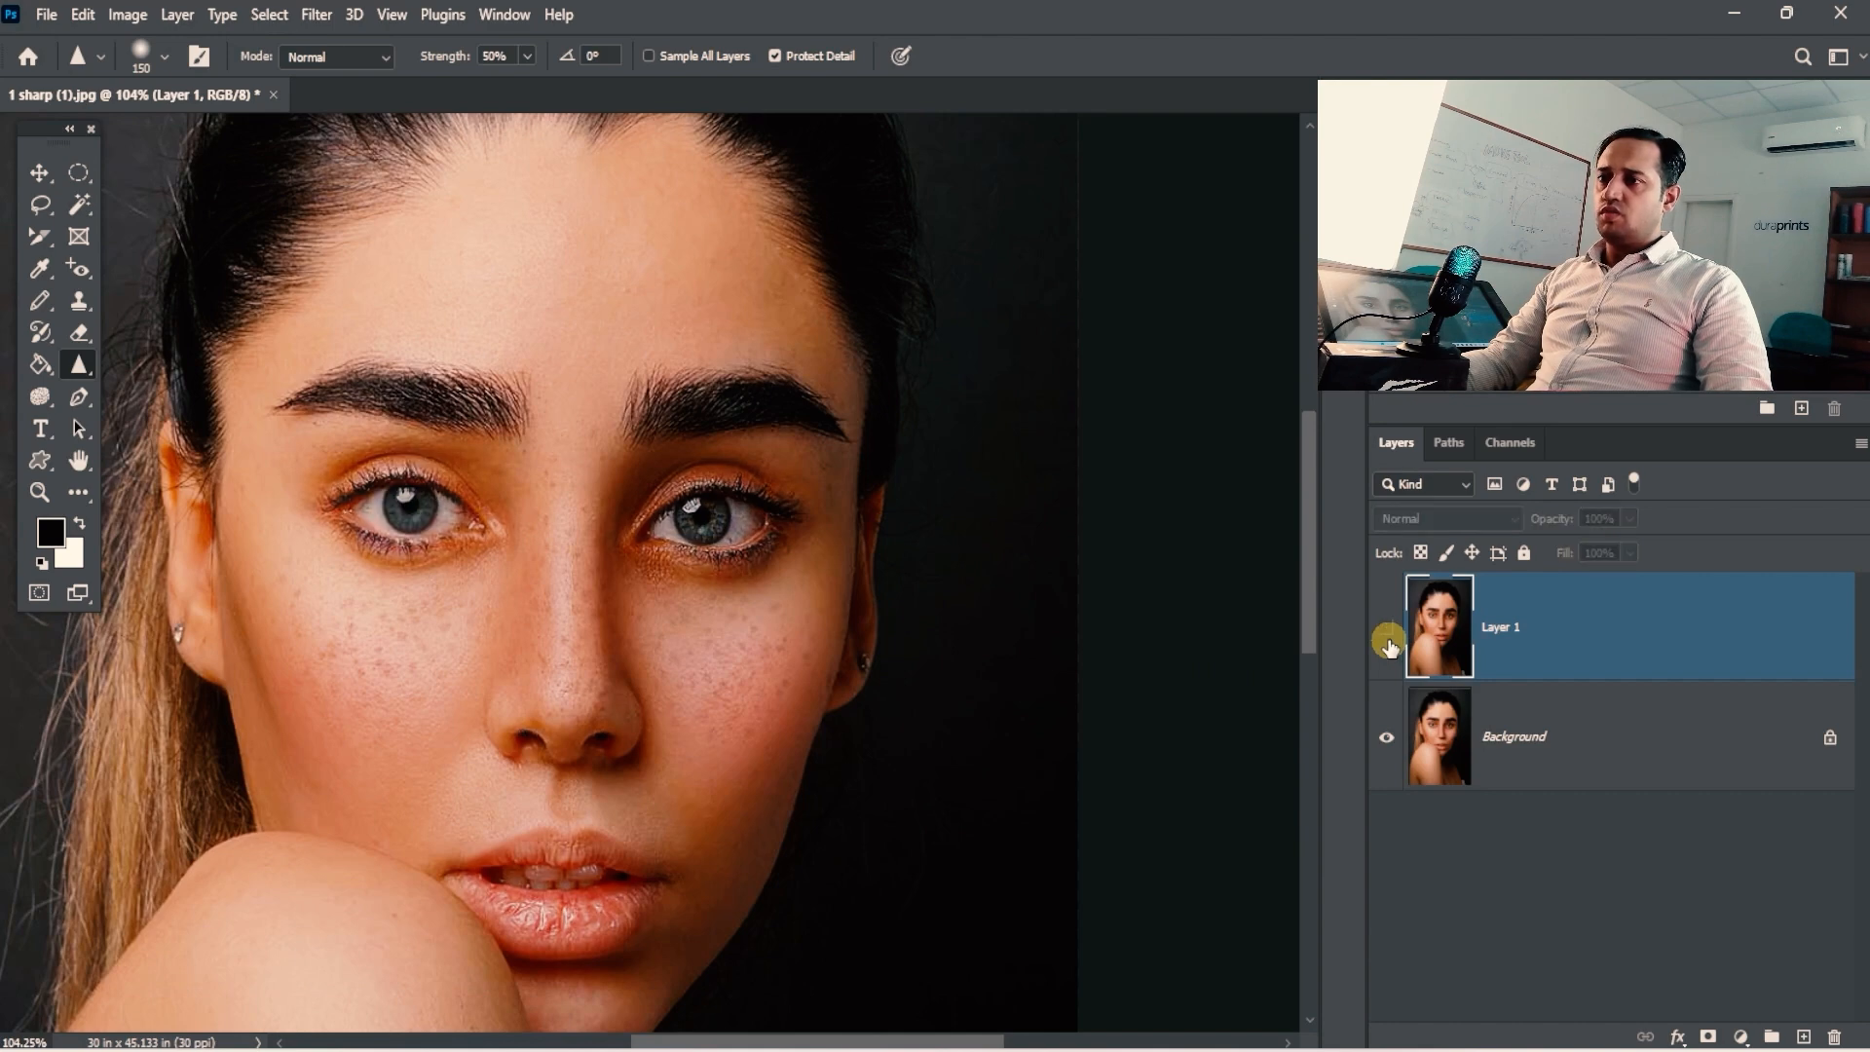
pyautogui.click(1390, 642)
pyautogui.click(1389, 642)
pyautogui.click(1390, 643)
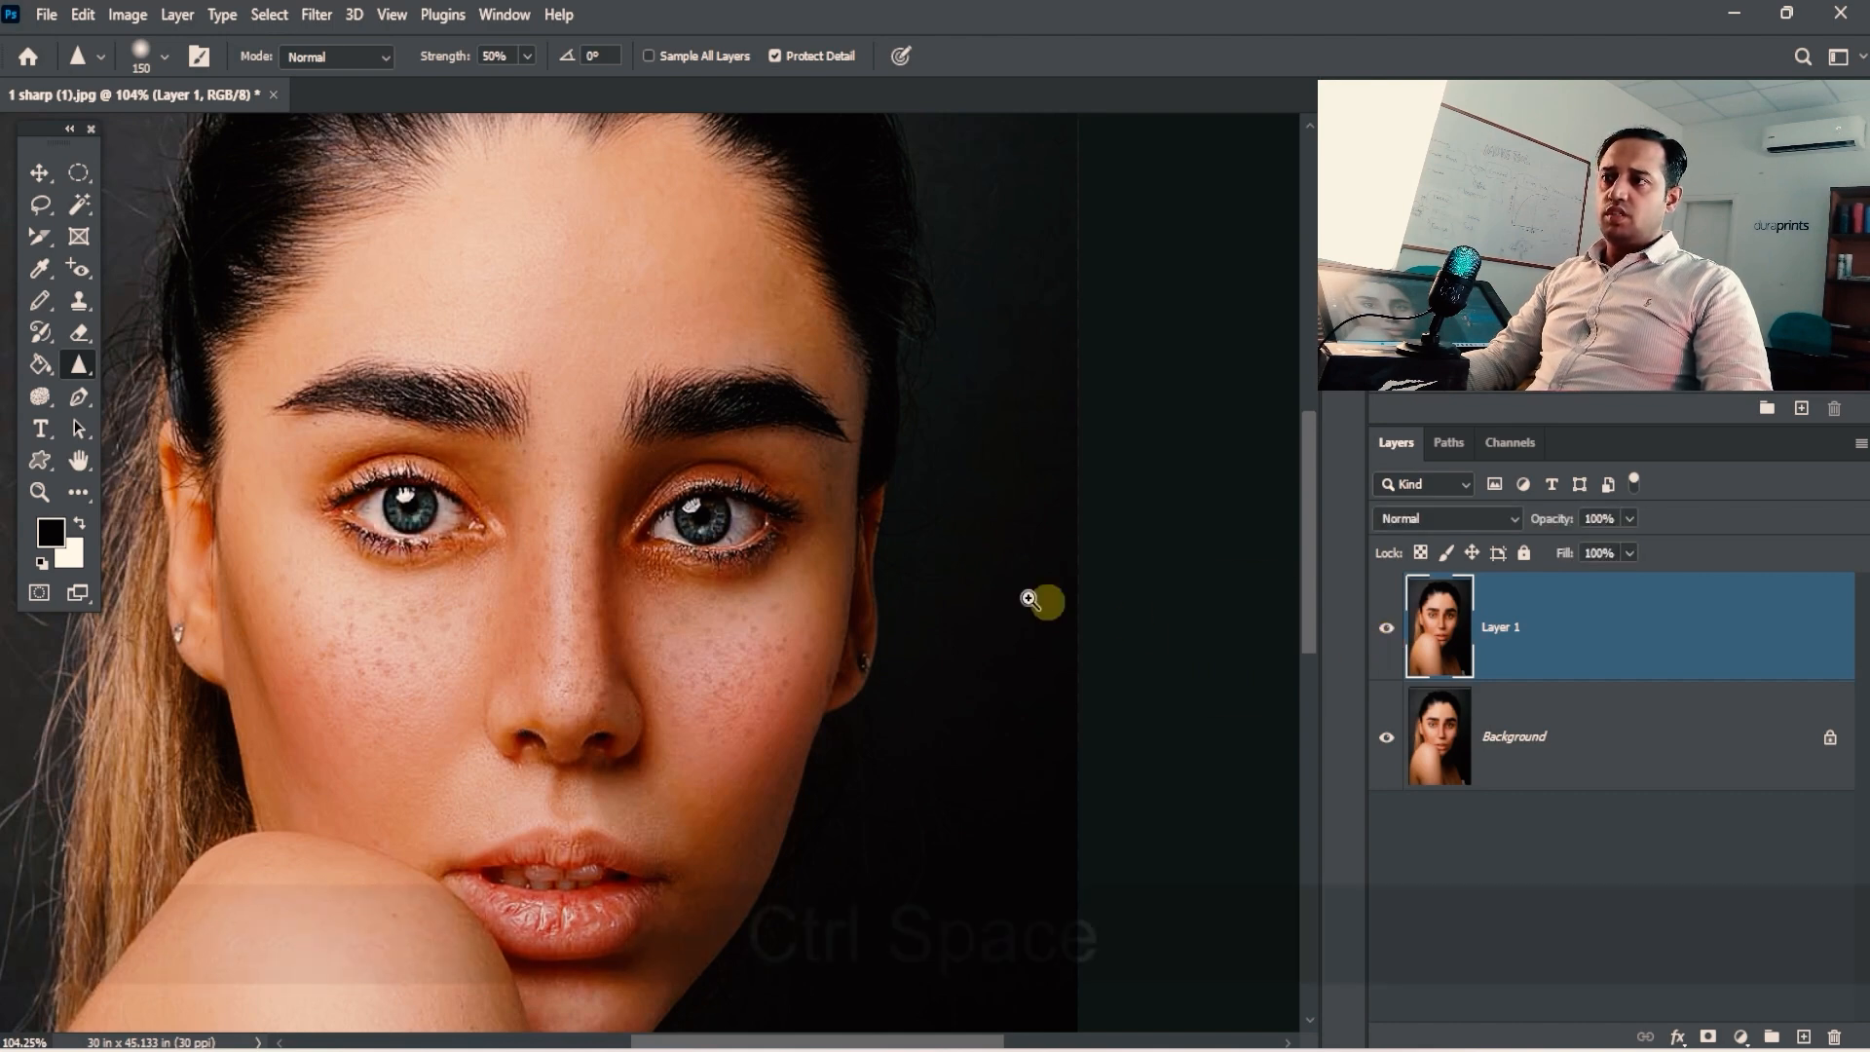
# Examine the sharpened eye close up against the original by repeatedly hiding and showing Layer 1.
pyautogui.keyDown('ctrl'); pyautogui.click(877, 498); pyautogui.keyUp('ctrl')
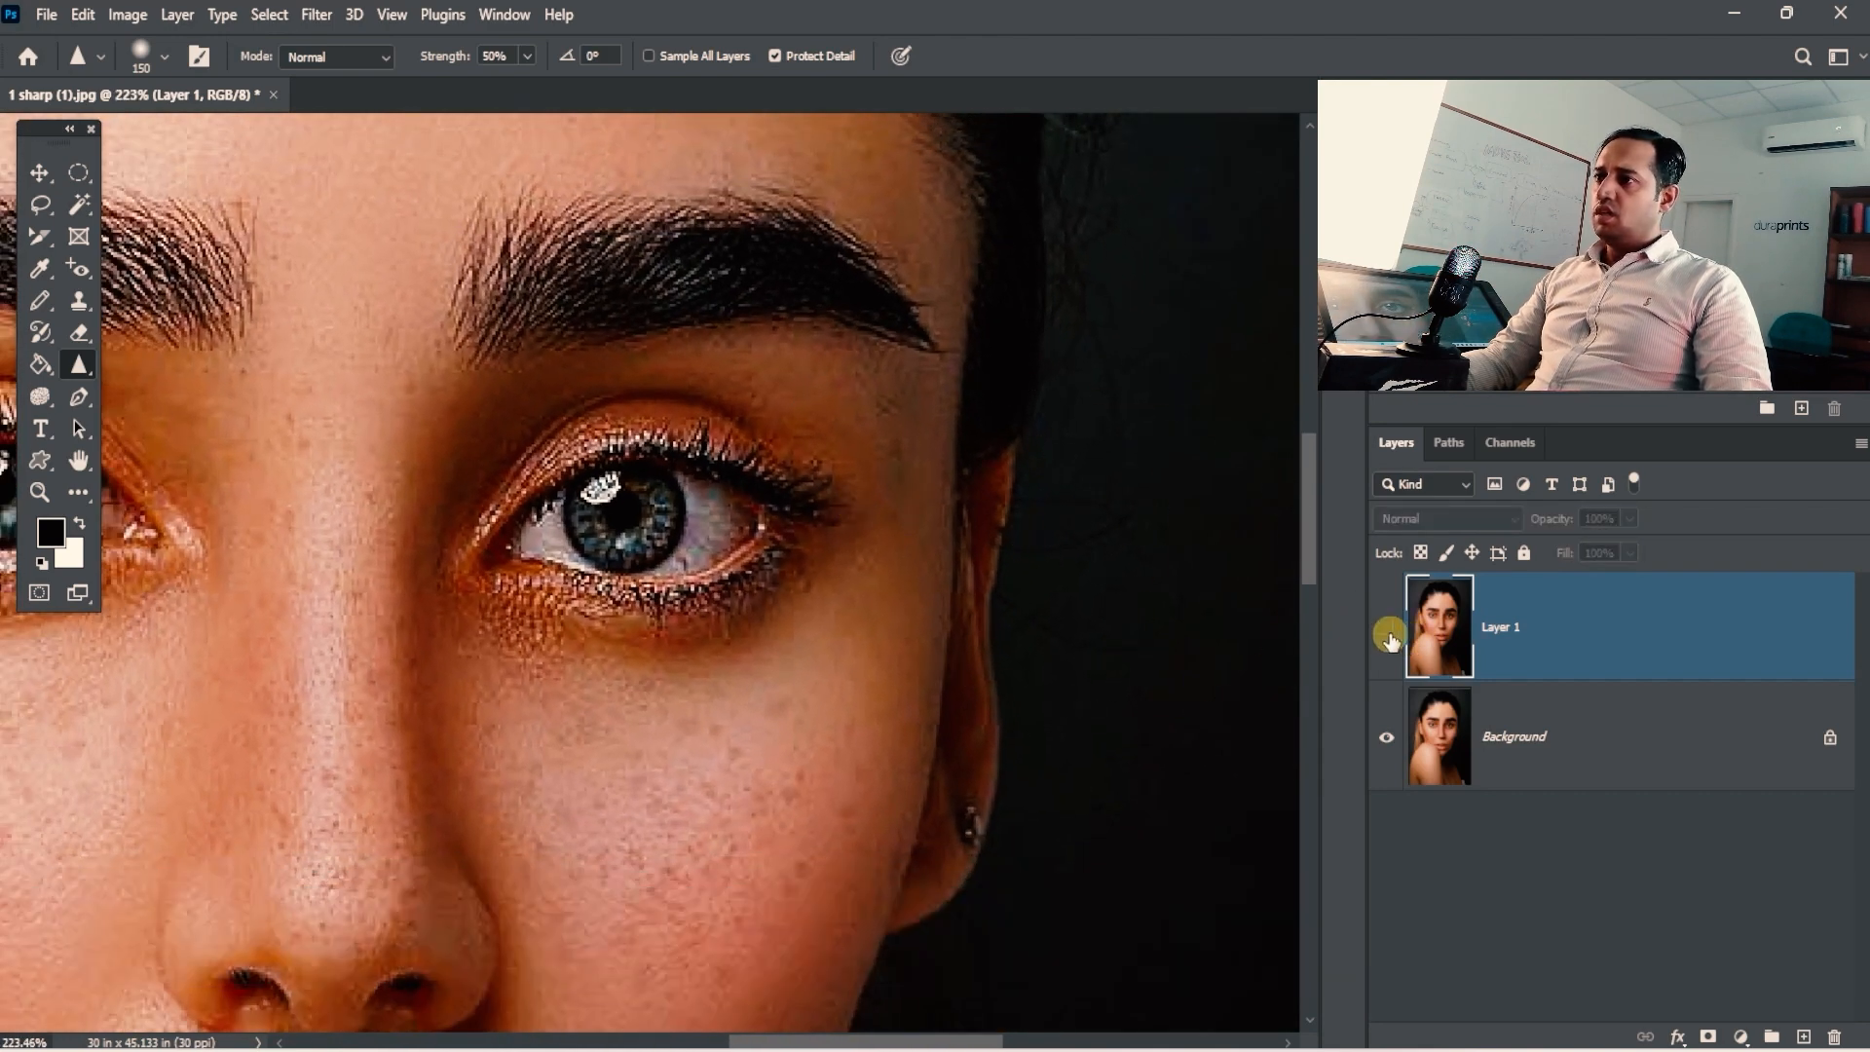
pyautogui.click(1390, 643)
pyautogui.click(1390, 643)
pyautogui.click(1390, 643)
pyautogui.click(1390, 641)
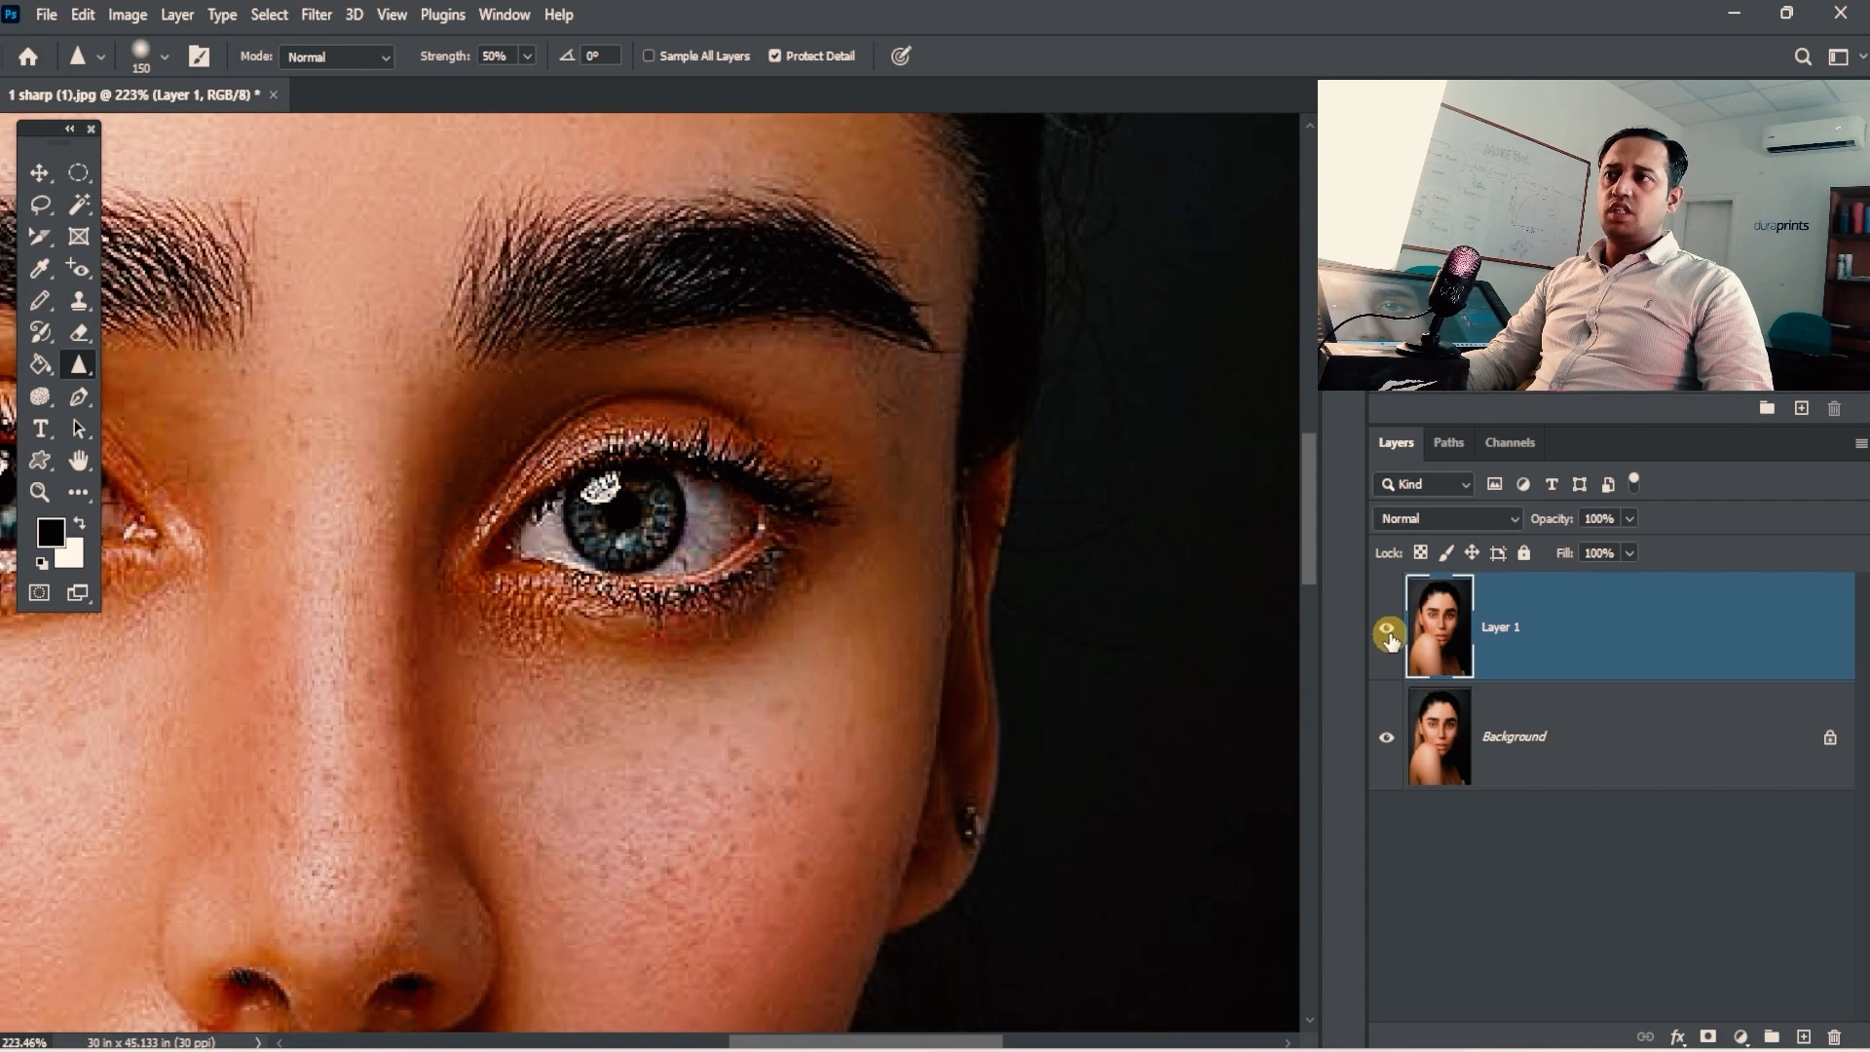
pyautogui.click(1389, 640)
pyautogui.click(1390, 641)
pyautogui.click(1390, 641)
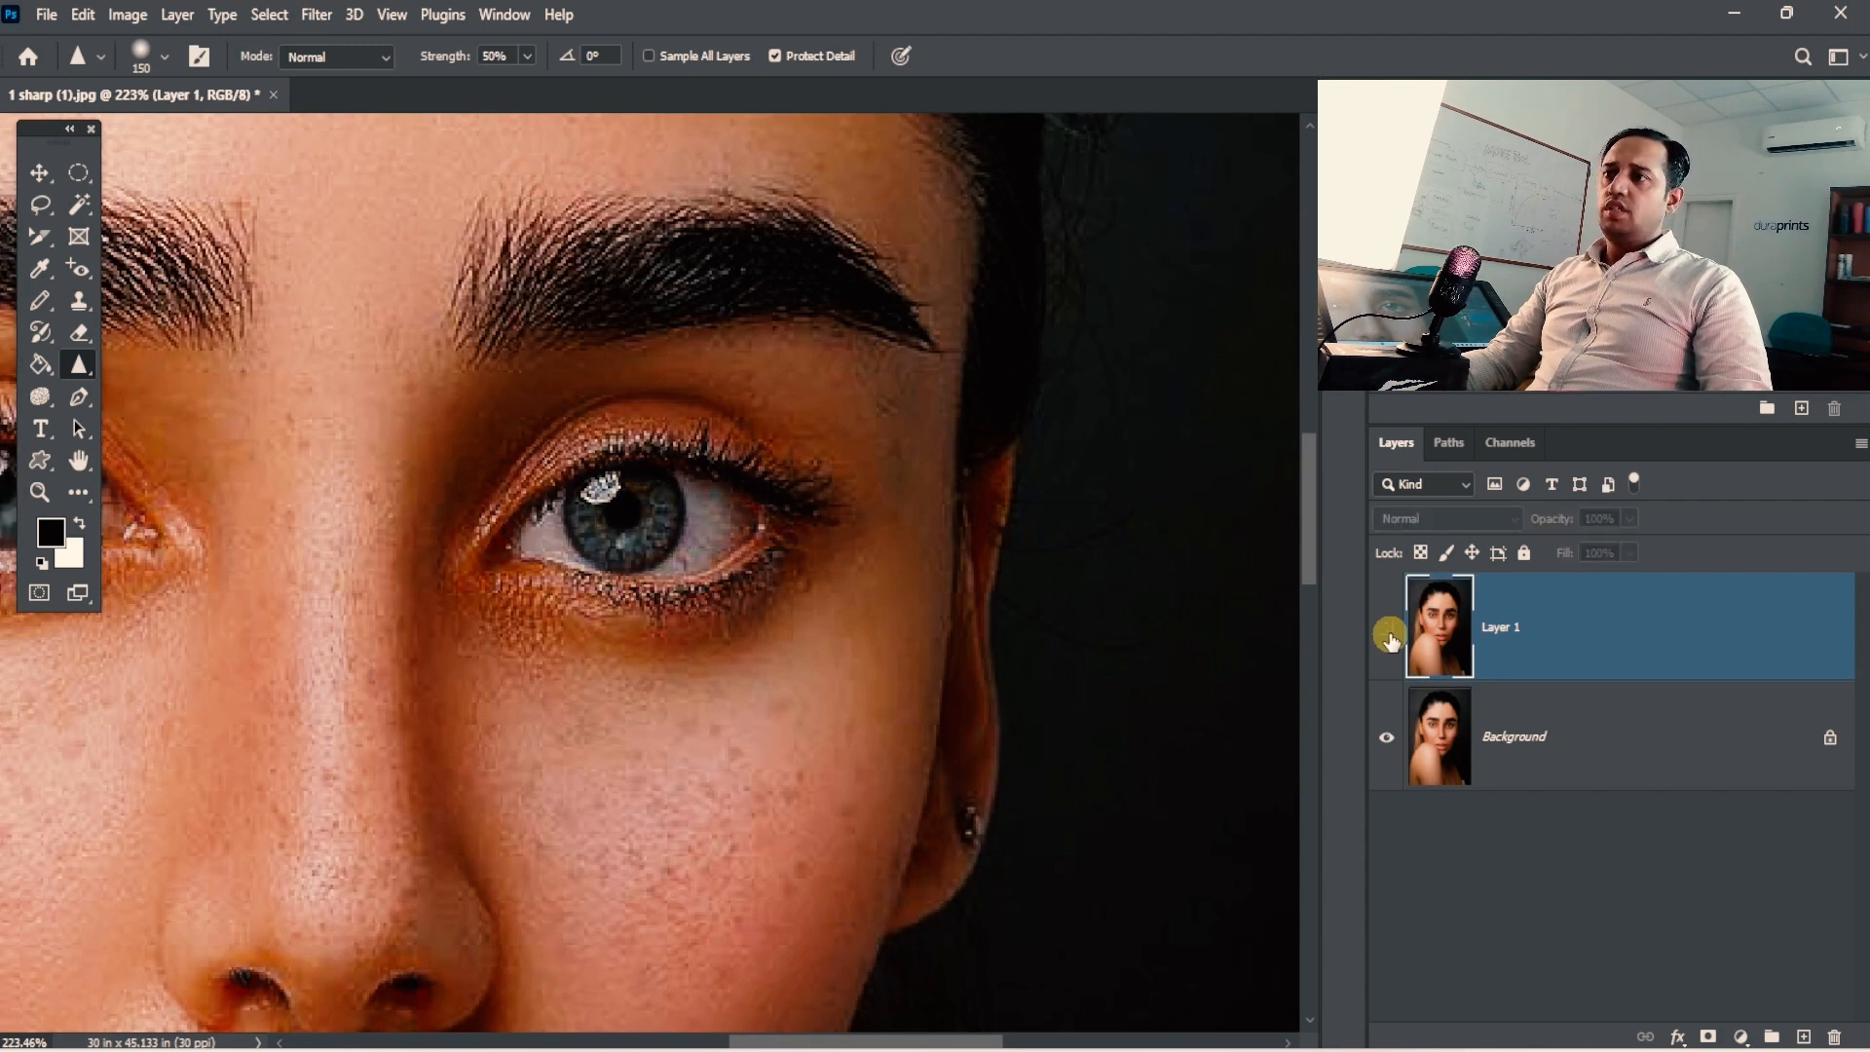
pyautogui.click(1390, 640)
pyautogui.click(1390, 639)
pyautogui.click(1390, 639)
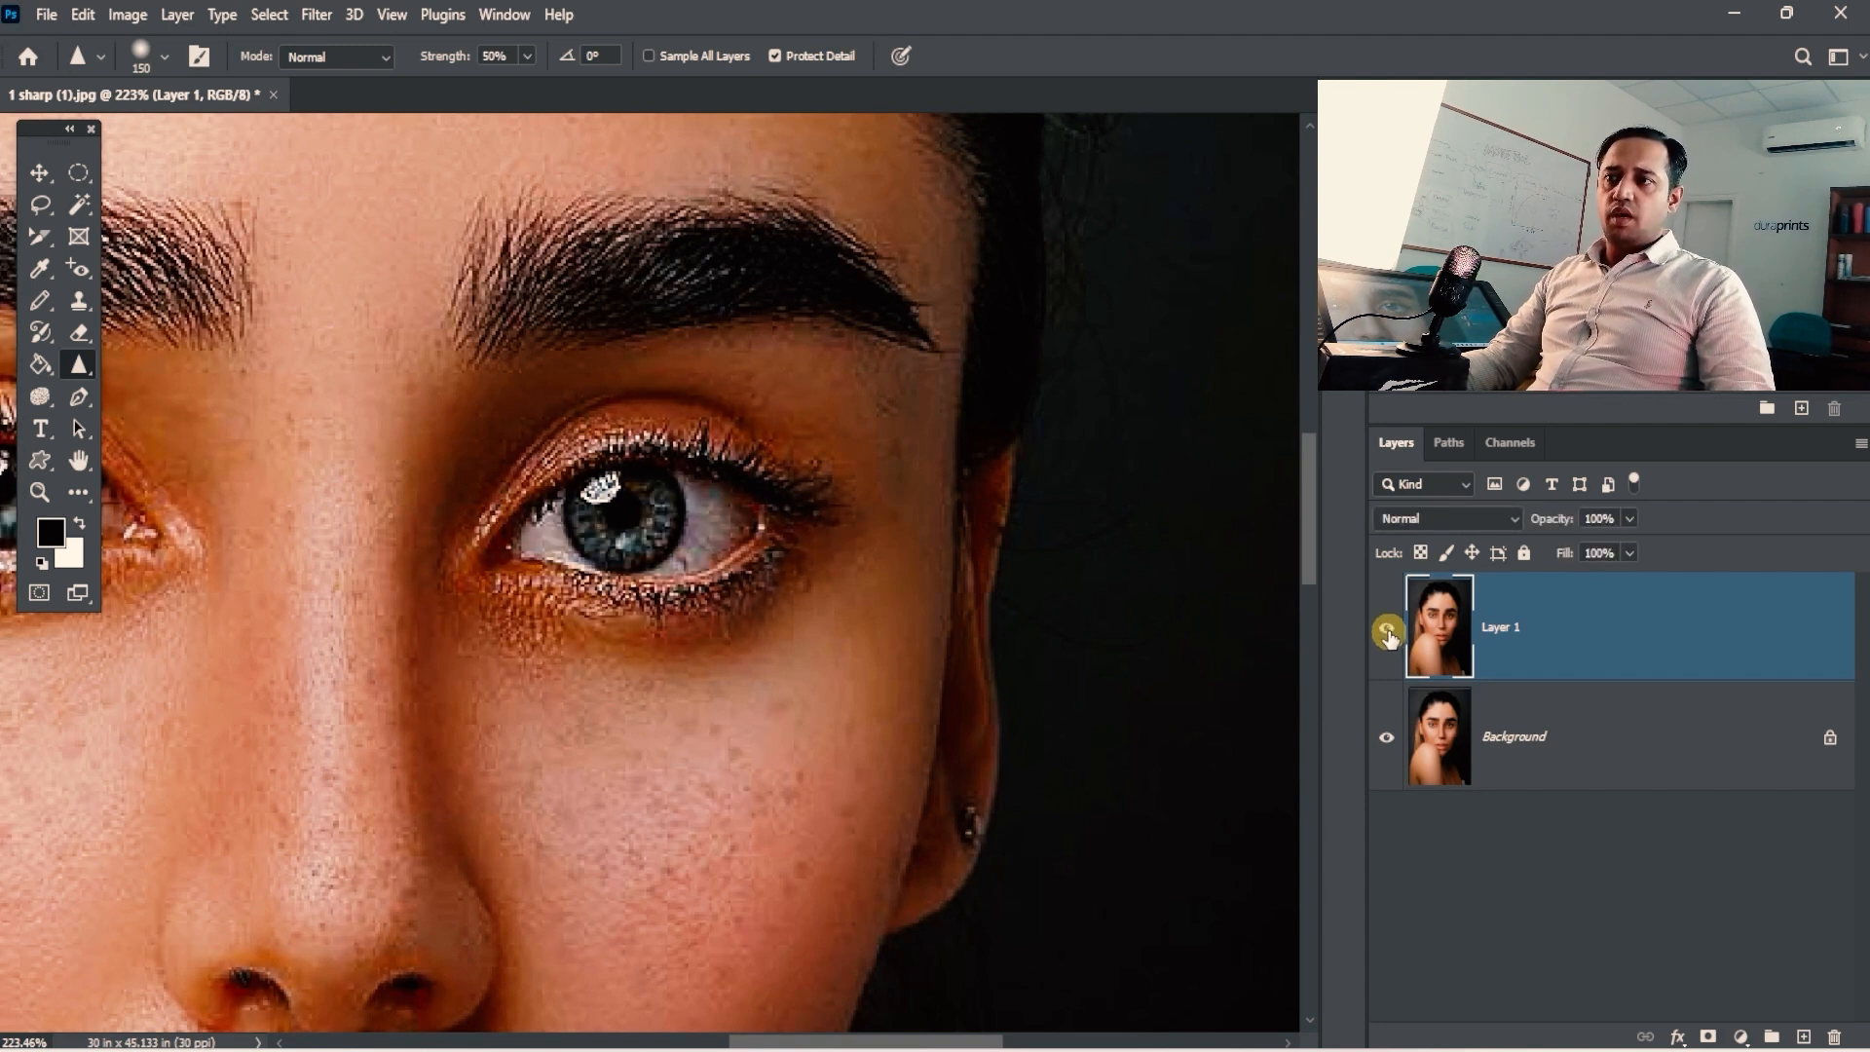
pyautogui.click(1389, 638)
pyautogui.click(1390, 639)
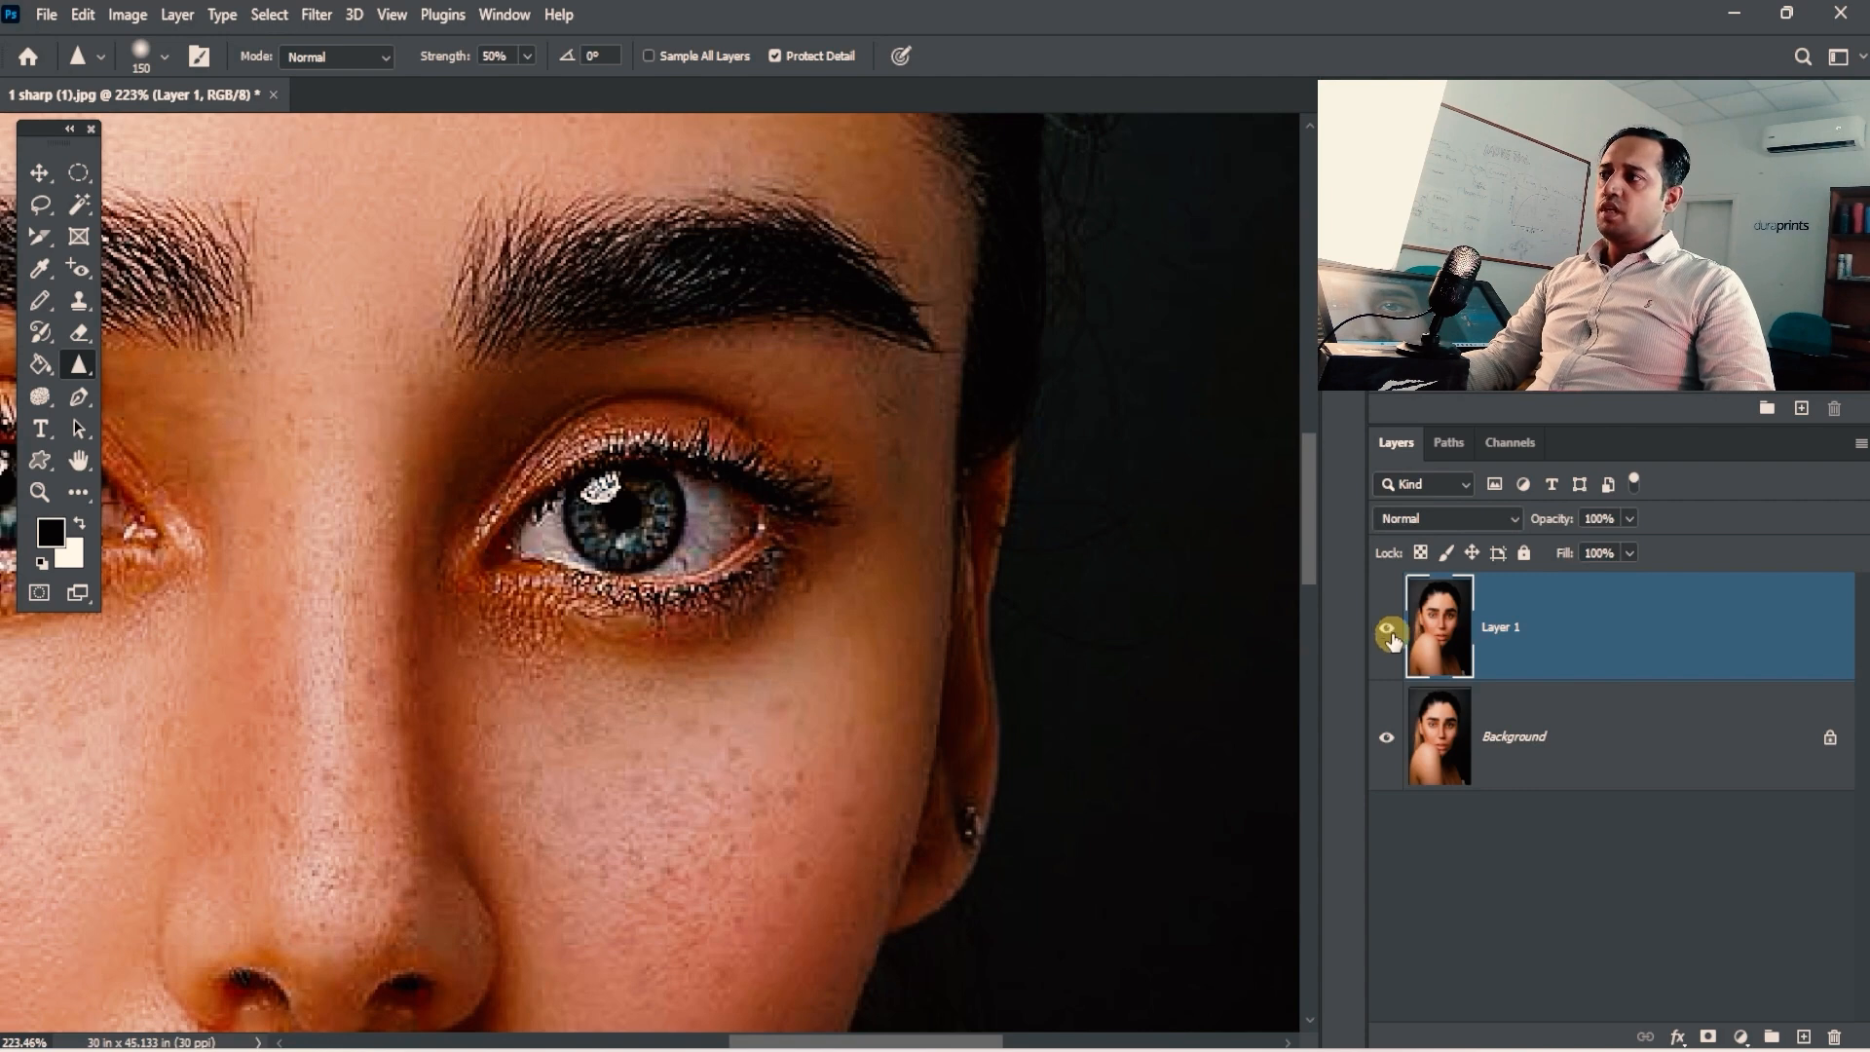
pyautogui.moveTo(860, 584); pyautogui.dragTo(733, 577)
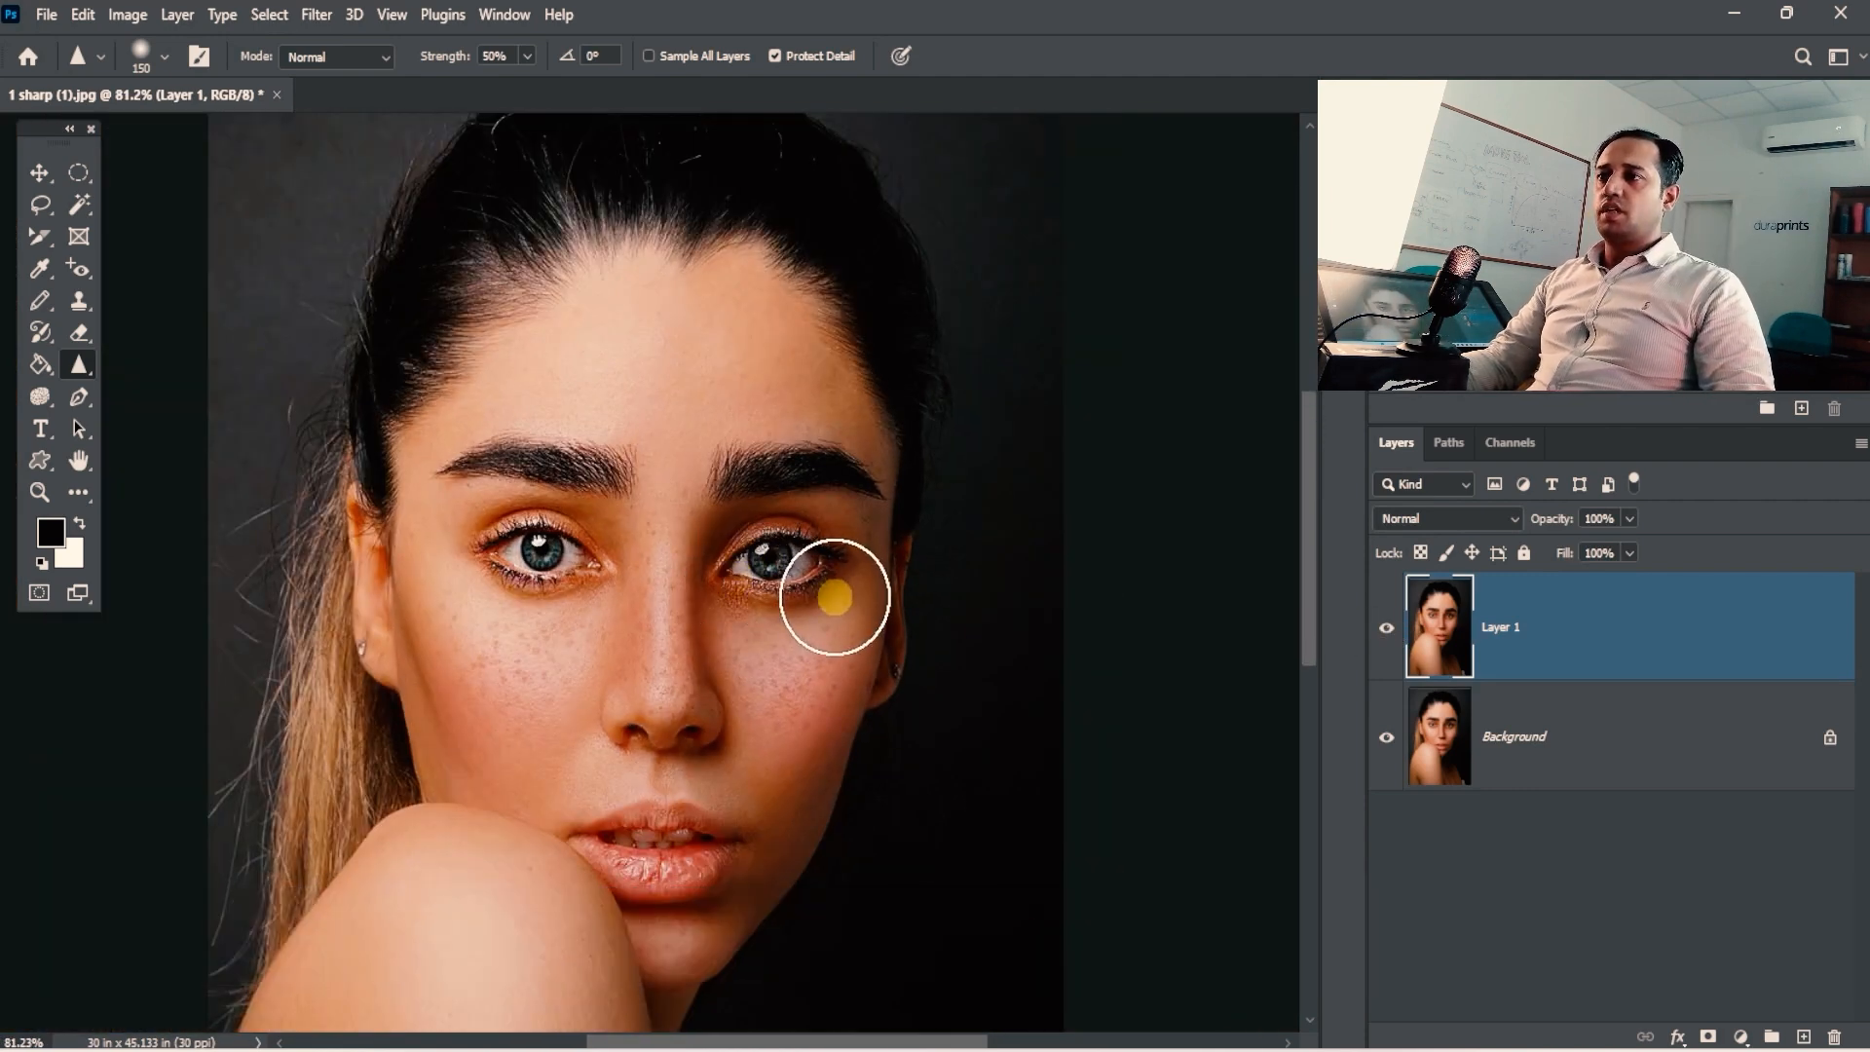
pyautogui.moveTo(835, 597); pyautogui.dragTo(833, 386)
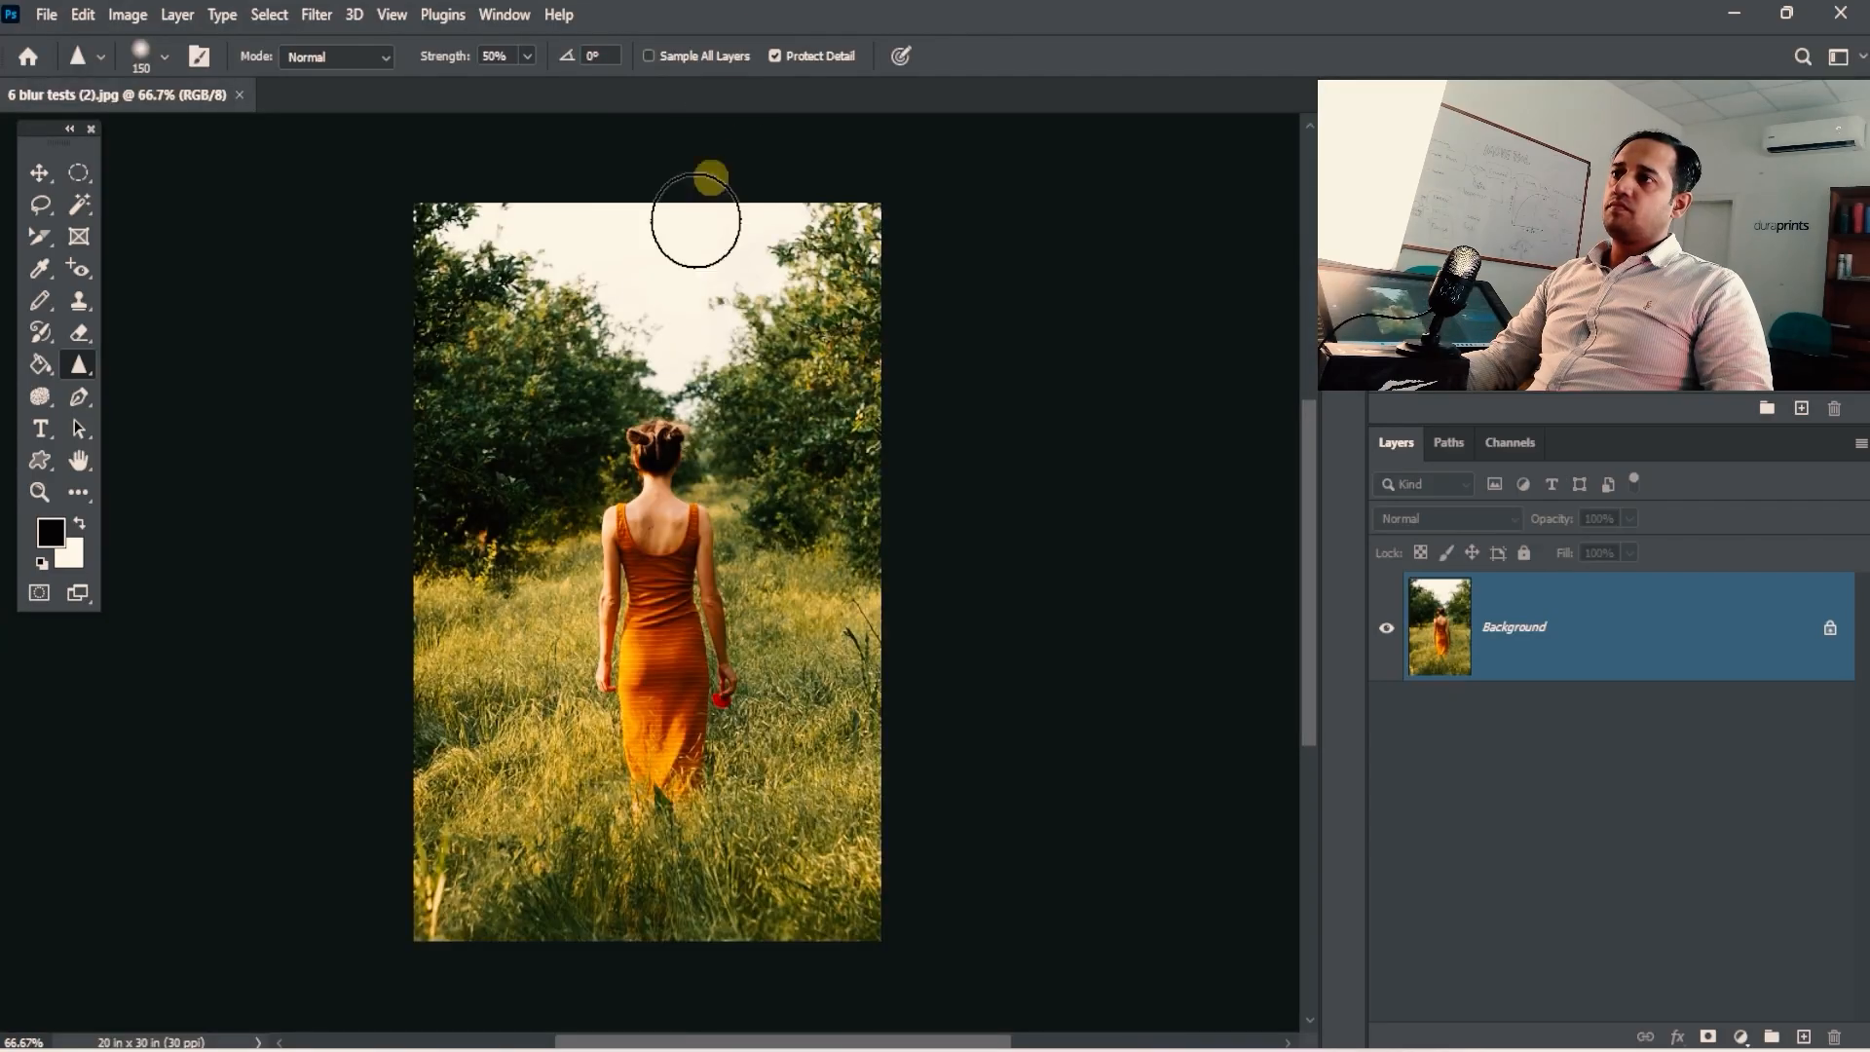
# Duplicate the Background layer of the photo of the woman in the field and activate the Blur tool.
pyautogui.moveTo(827, 701); pyautogui.dragTo(798, 609)
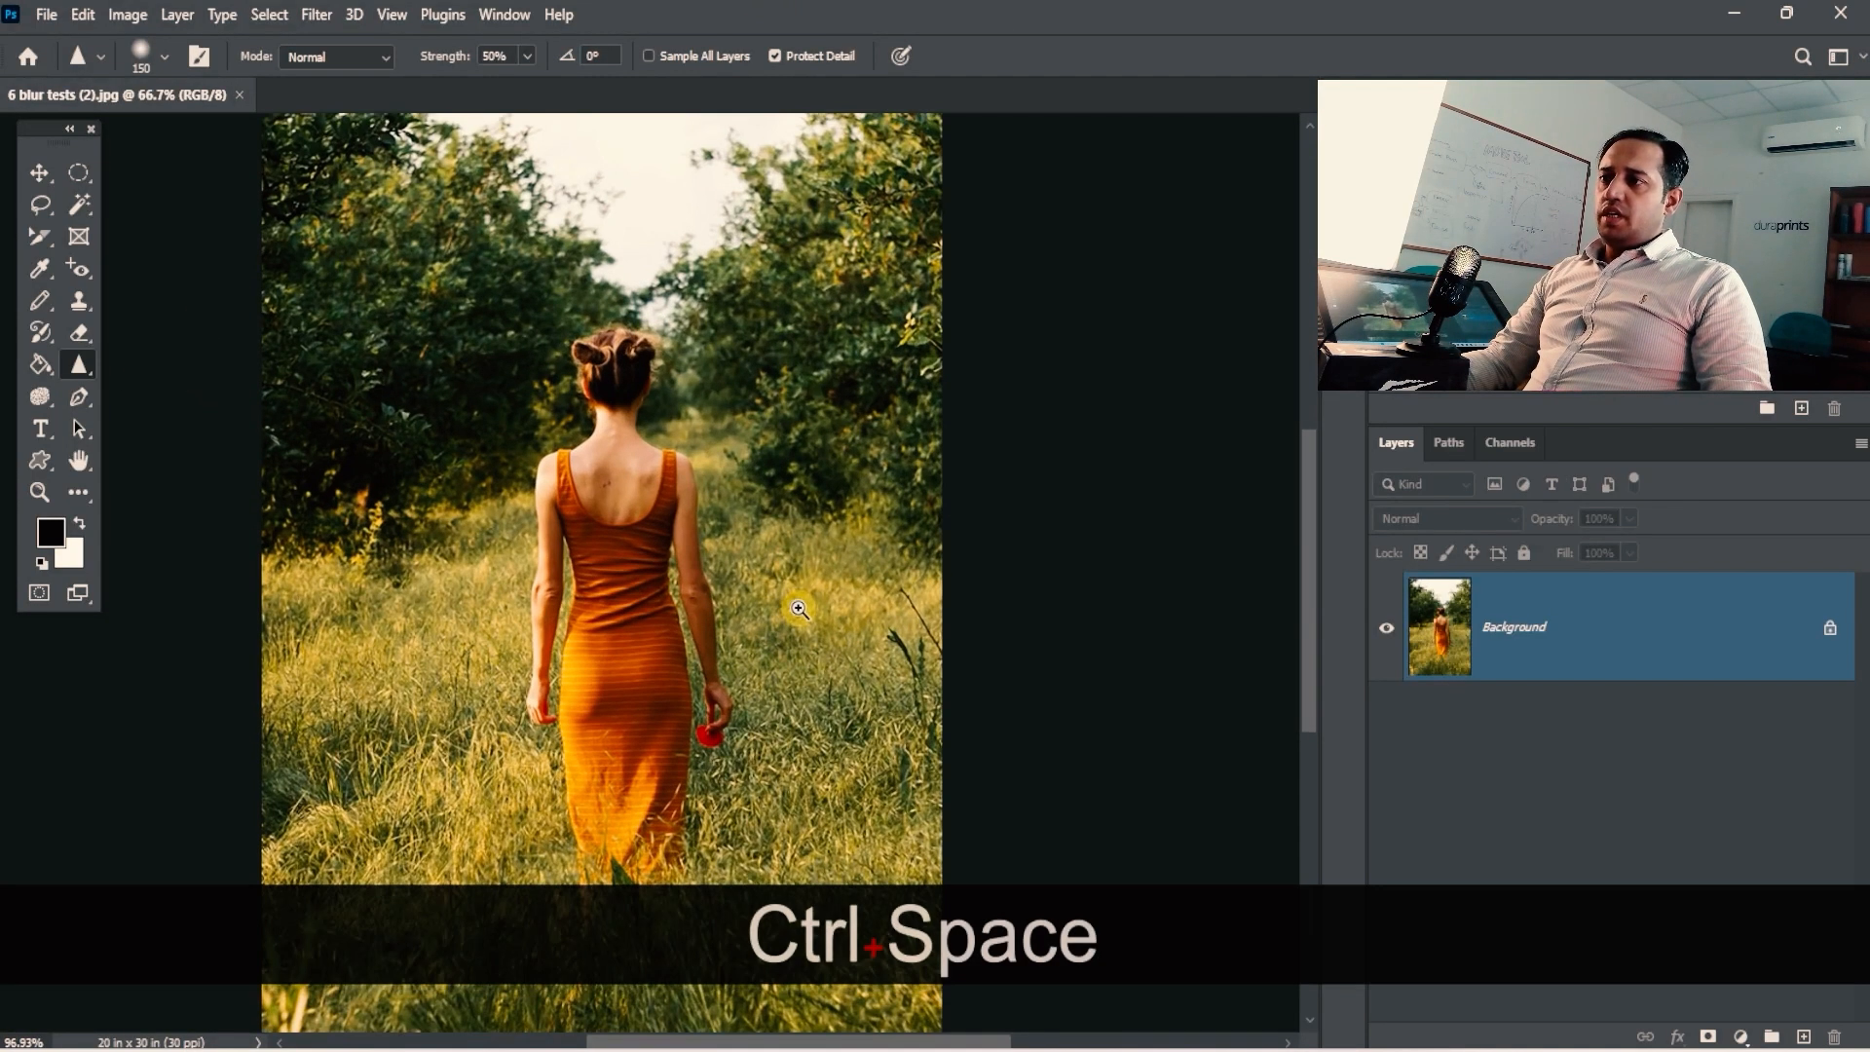
pyautogui.hotkey('ctrl', 'j')
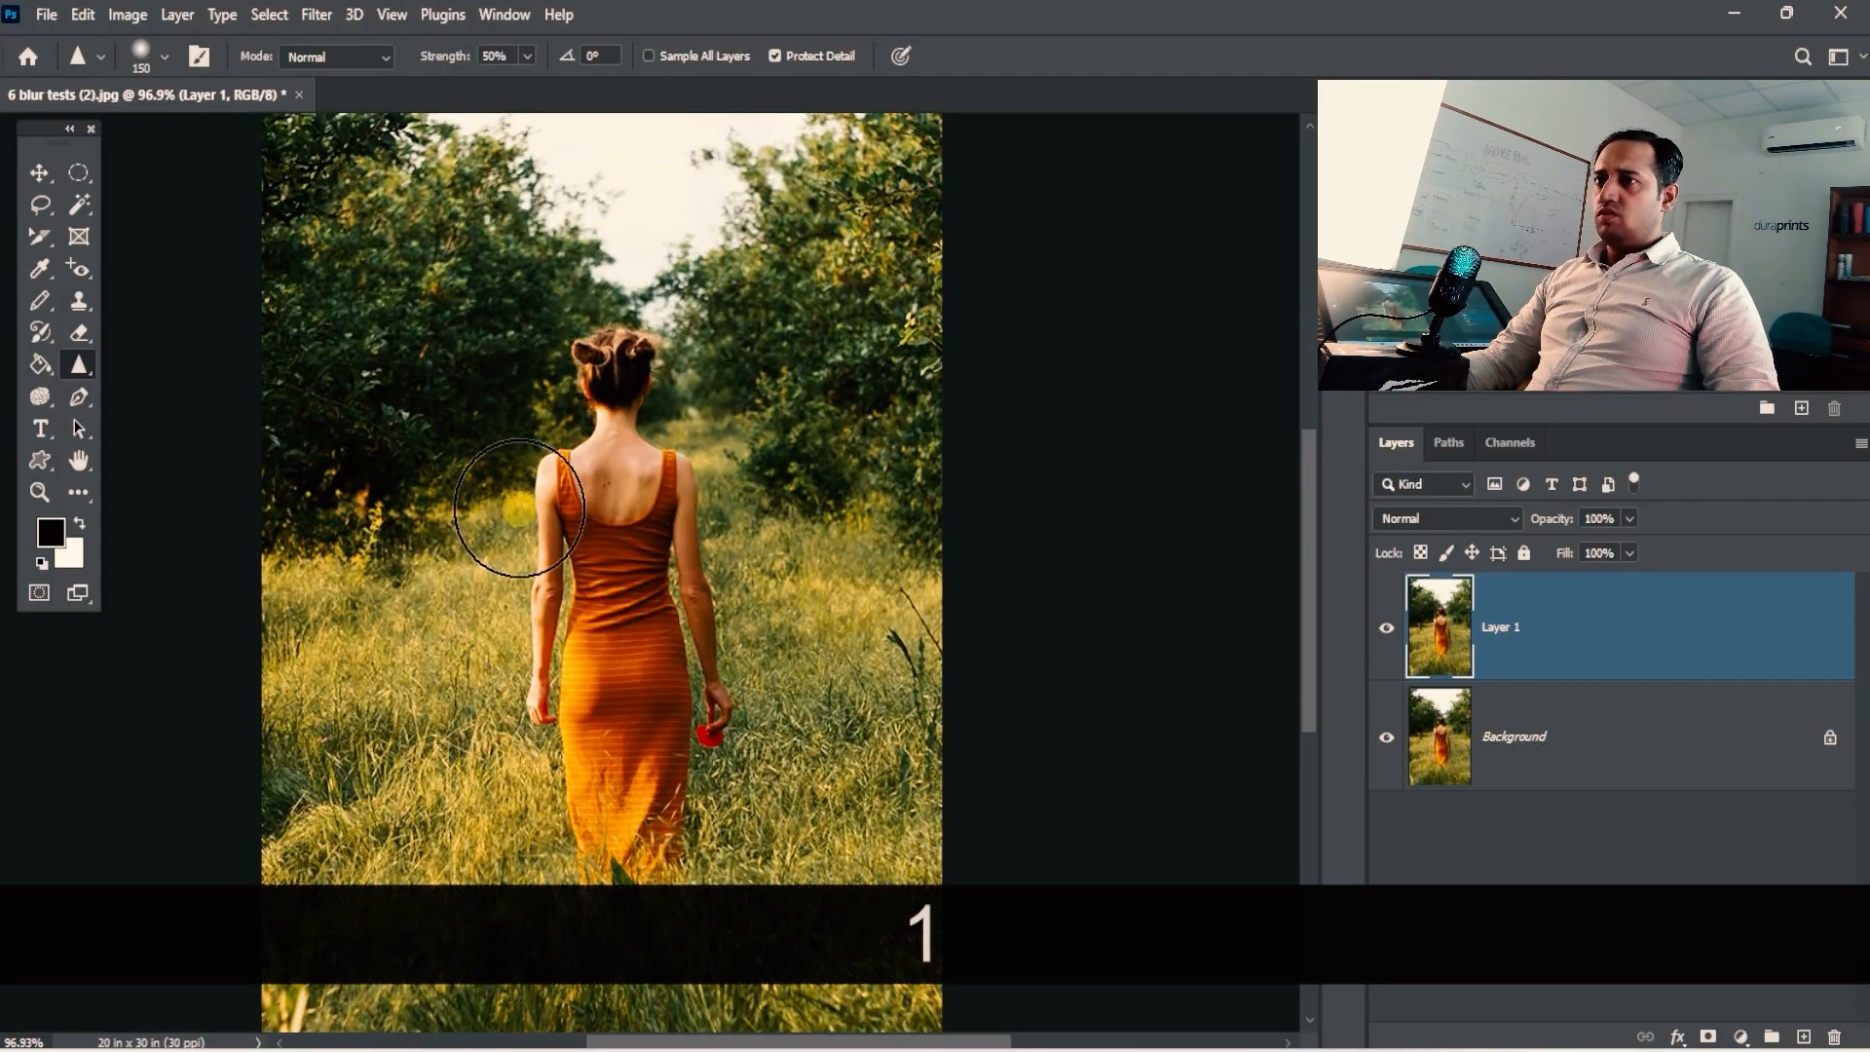
pyautogui.rightClick(84, 363)
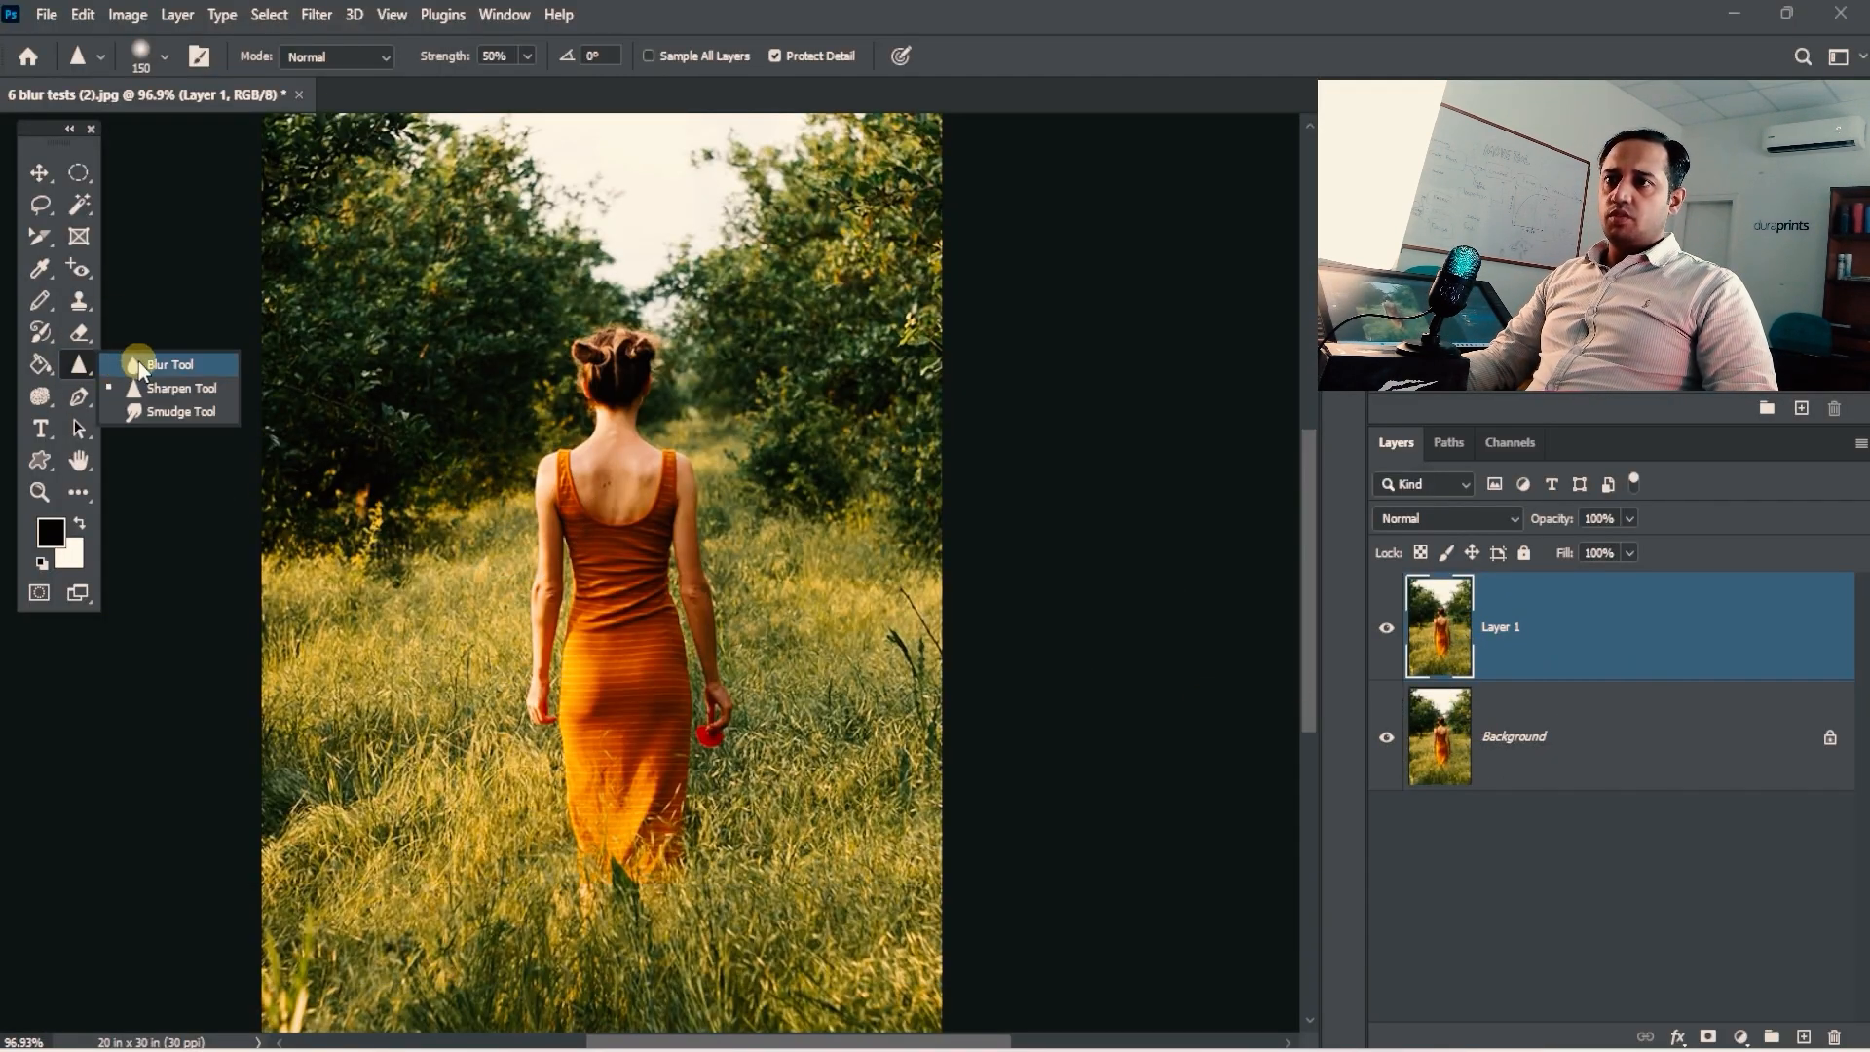
pyautogui.click(138, 363)
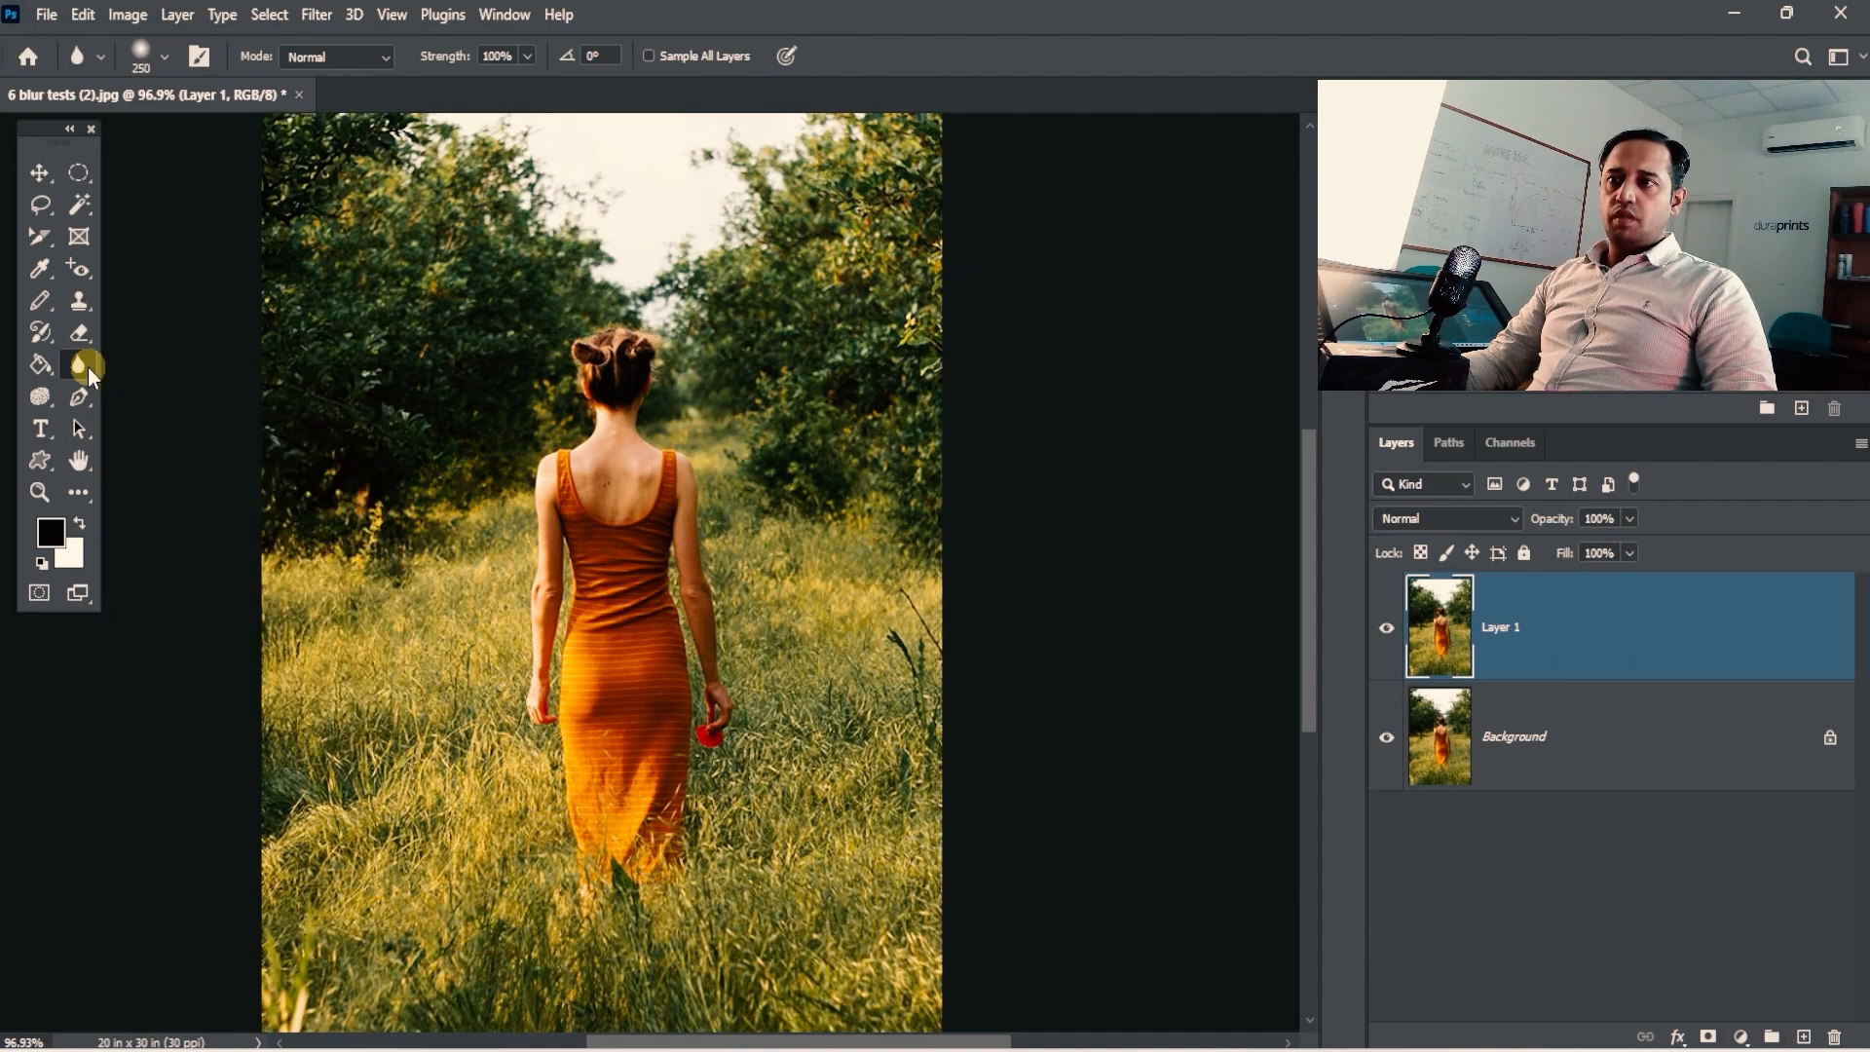
pyautogui.rightClick(87, 366)
pyautogui.click(158, 362)
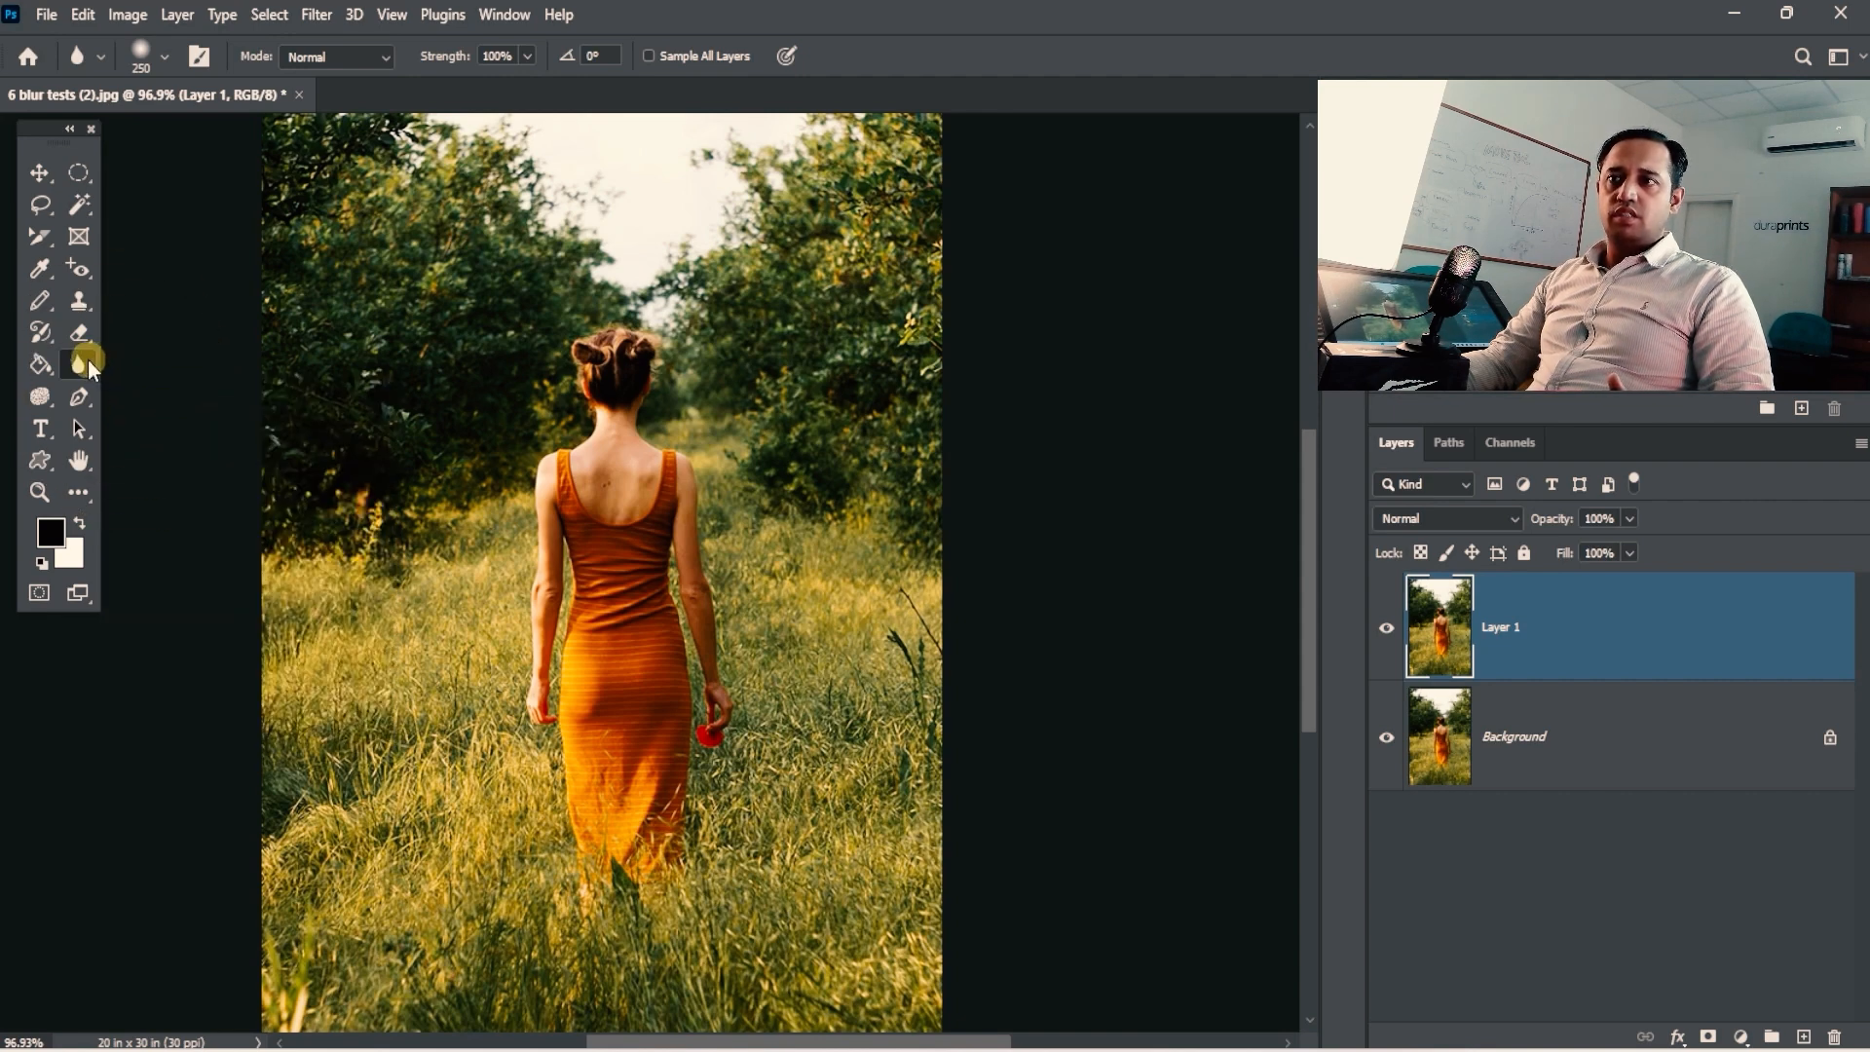
pyautogui.rightClick(88, 359)
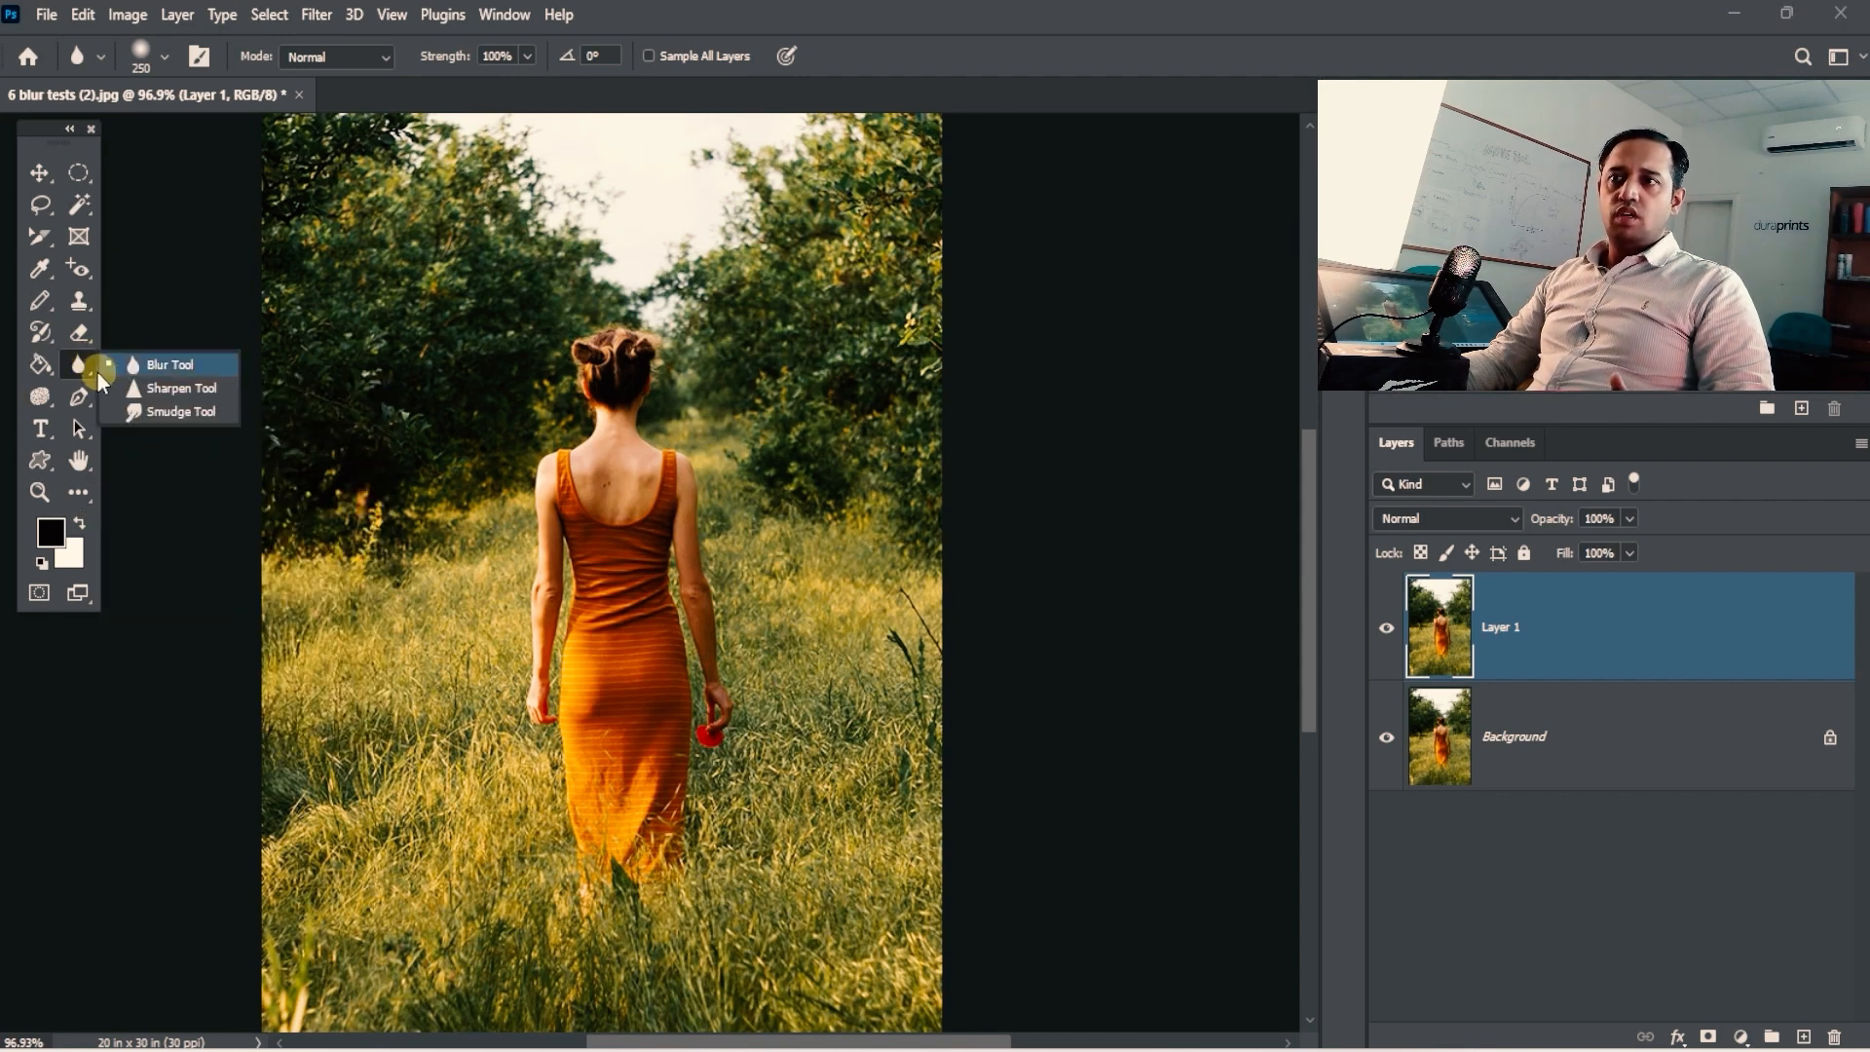
pyautogui.click(754, 23)
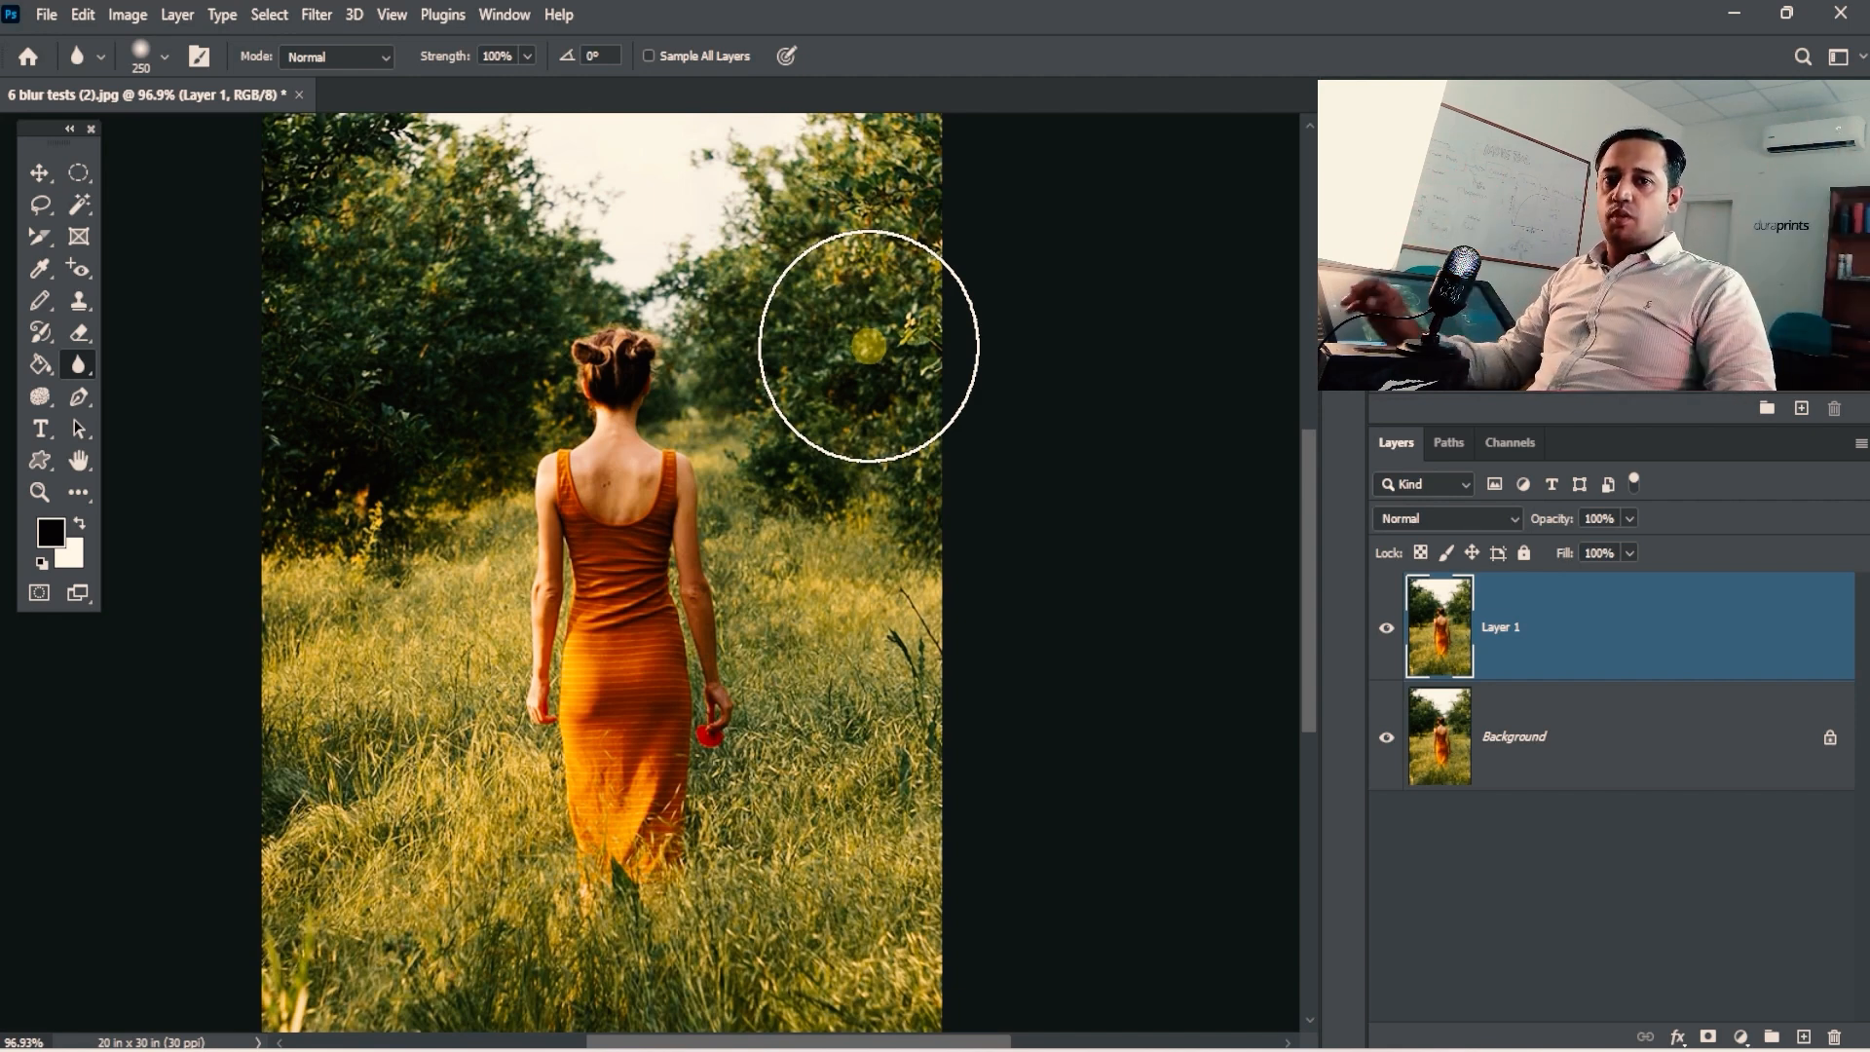
pyautogui.press('space')
pyautogui.moveTo(831, 586)
pyautogui.mouseDown()
pyautogui.moveTo(829, 425)
pyautogui.moveTo(849, 492)
pyautogui.mouseUp()
pyautogui.press('space')
pyautogui.moveTo(744, 447)
pyautogui.mouseDown()
pyautogui.moveTo(756, 528)
pyautogui.moveTo(723, 543)
pyautogui.moveTo(700, 471)
pyautogui.mouseUp()
pyautogui.press('space')
pyautogui.hotkey('ctrl', 'alt', 'space')
pyautogui.moveTo(785, 630); pyautogui.dragTo(732, 656)
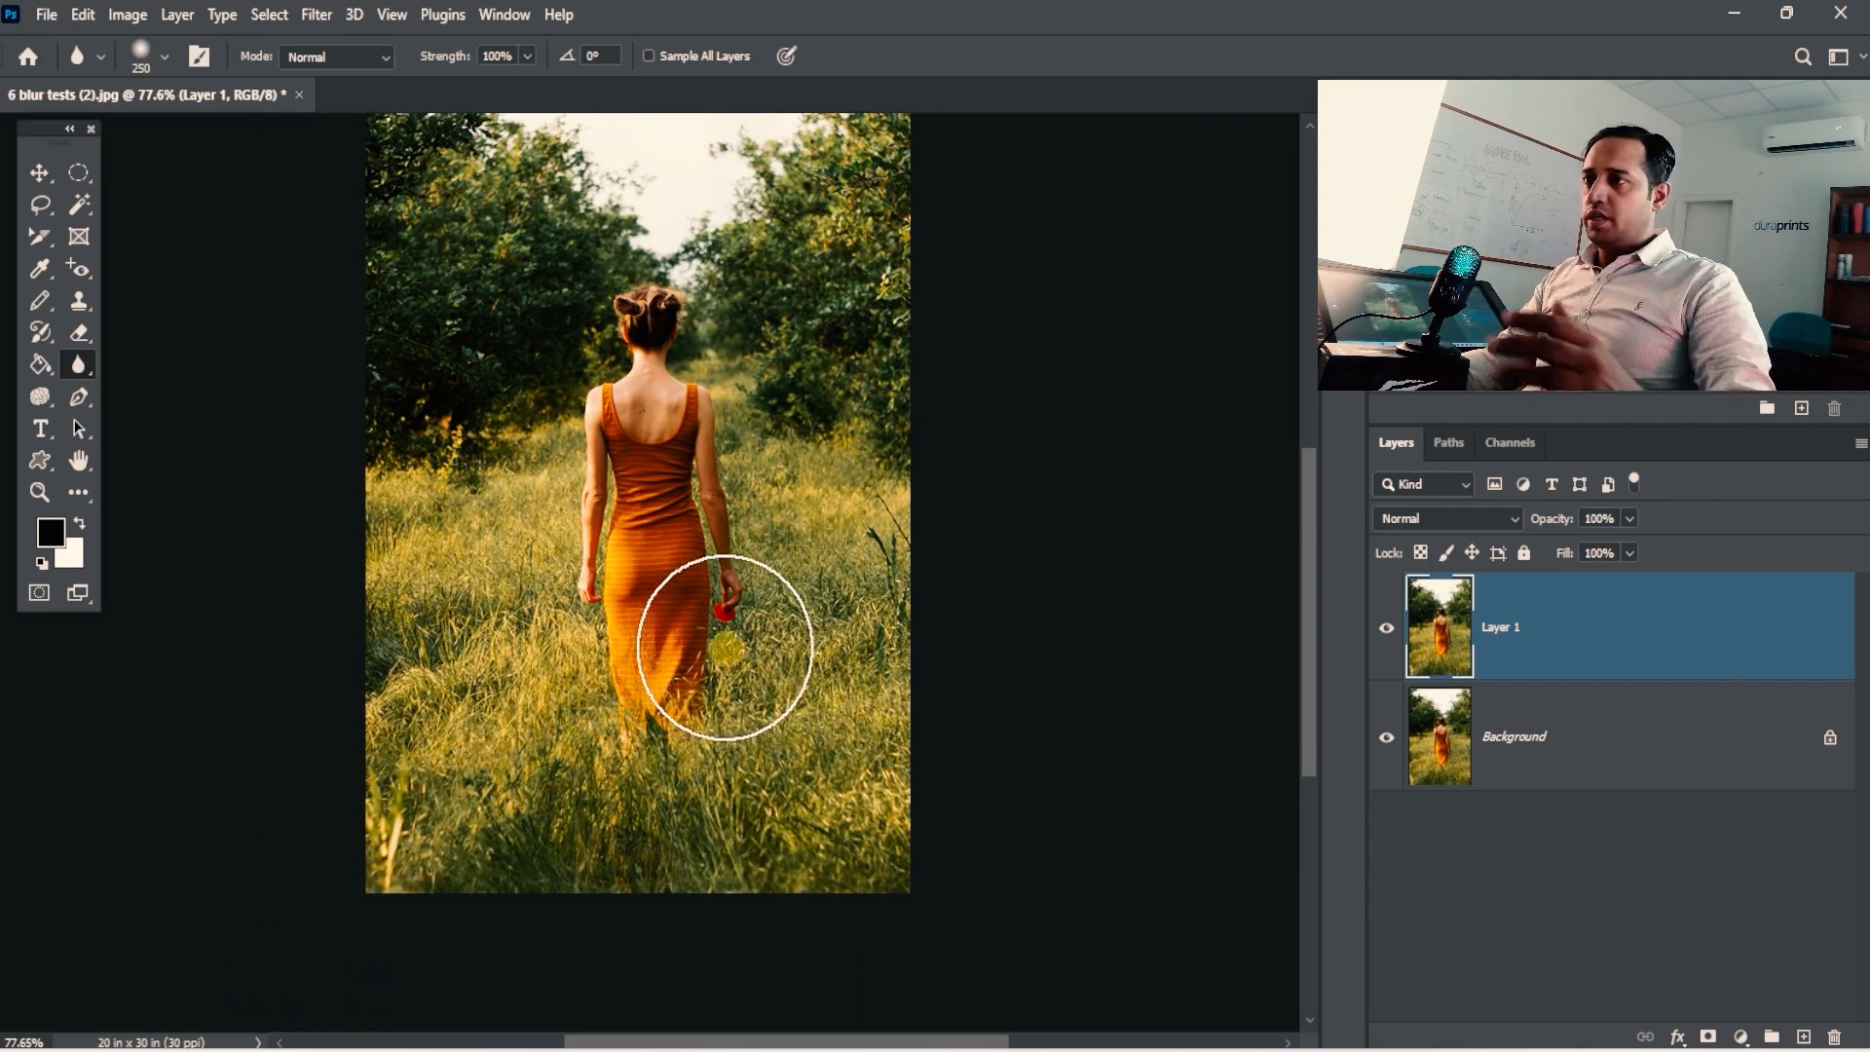
# Blur the grass and trees around the woman on Layer 1 with the 250 px brush at 100% strength.
pyautogui.hotkey('ctrl', 'space')
pyautogui.moveTo(653, 583)
pyautogui.mouseDown()
pyautogui.moveTo(703, 573)
pyautogui.moveTo(668, 425)
pyautogui.mouseUp()
pyautogui.hotkey('ctrl', 'space')
pyautogui.moveTo(880, 623)
pyautogui.mouseDown()
pyautogui.moveTo(818, 580)
pyautogui.moveTo(800, 616)
pyautogui.mouseUp()
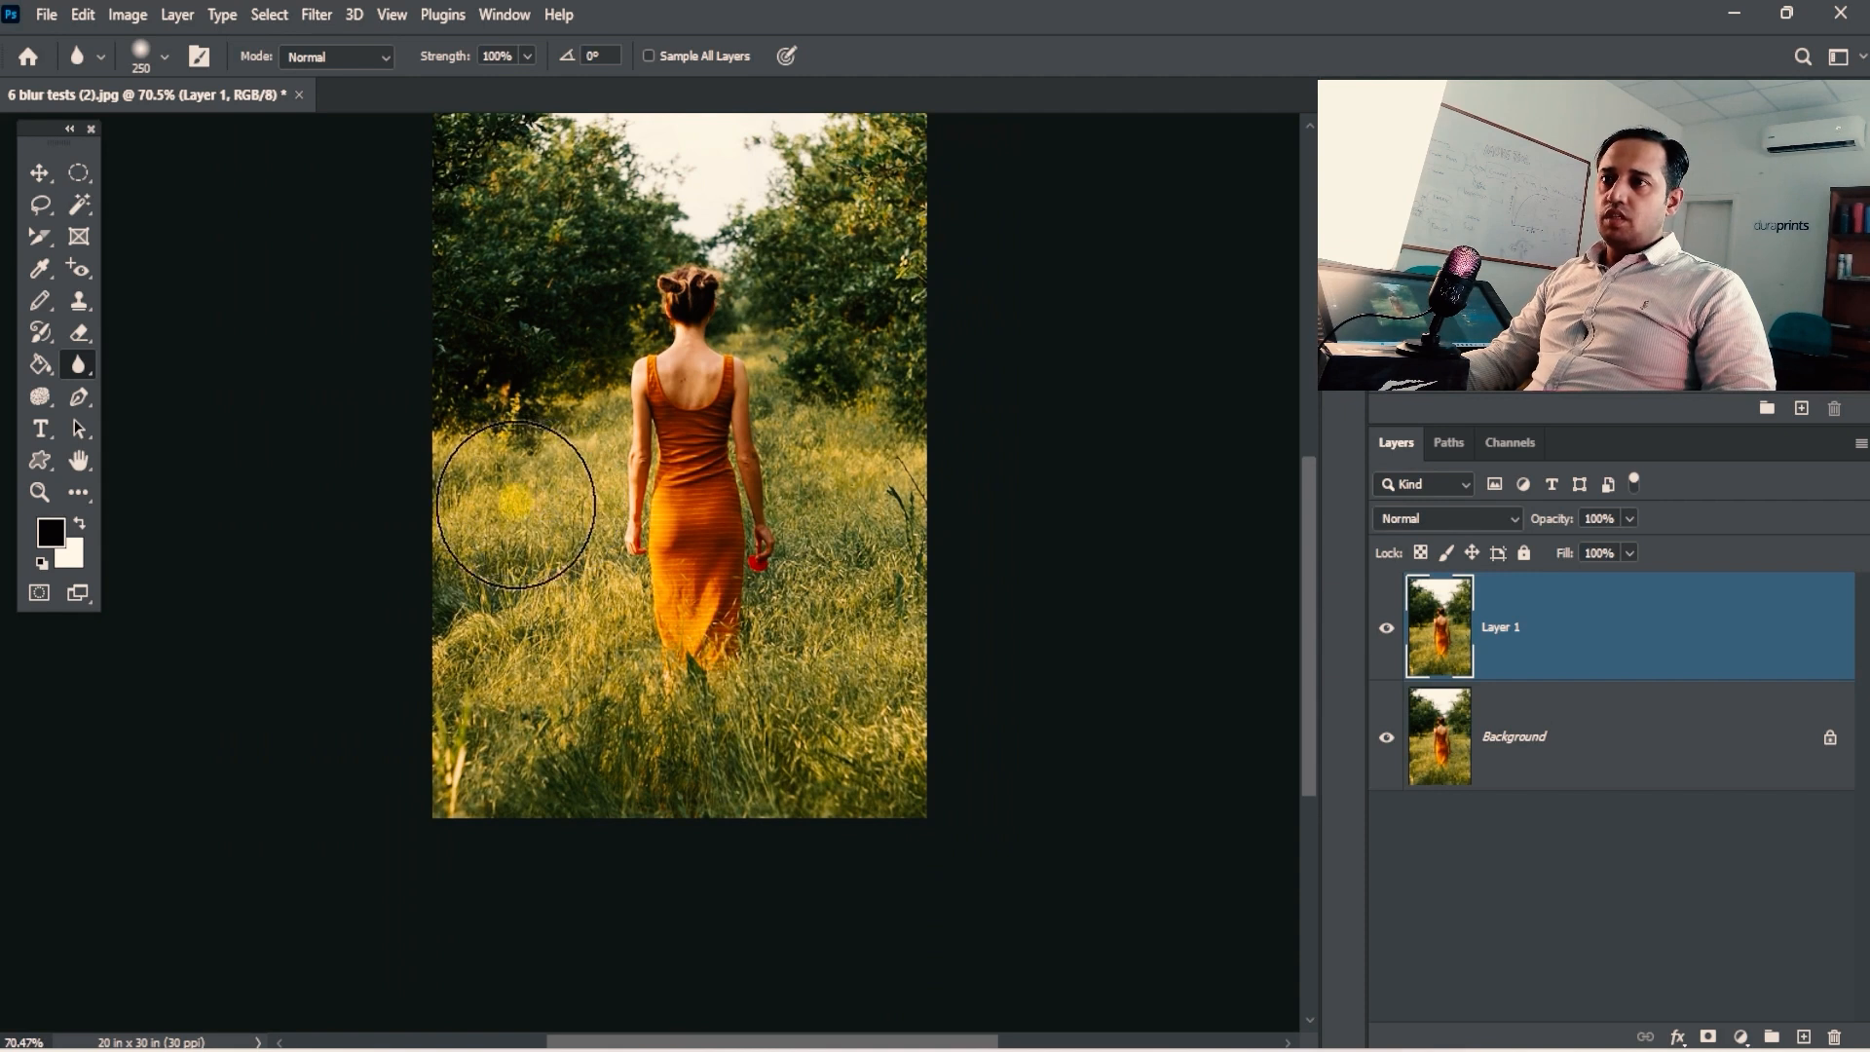
pyautogui.moveTo(516, 503)
pyautogui.mouseDown()
pyautogui.moveTo(531, 472)
pyautogui.moveTo(512, 592)
pyautogui.moveTo(617, 709)
pyautogui.moveTo(674, 706)
pyautogui.moveTo(868, 421)
pyautogui.moveTo(796, 699)
pyautogui.moveTo(889, 546)
pyautogui.moveTo(787, 598)
pyautogui.moveTo(814, 738)
pyautogui.moveTo(457, 727)
pyautogui.moveTo(501, 500)
pyautogui.moveTo(546, 546)
pyautogui.moveTo(814, 451)
pyautogui.moveTo(854, 542)
pyautogui.moveTo(856, 701)
pyautogui.moveTo(793, 647)
pyautogui.moveTo(500, 535)
pyautogui.moveTo(565, 776)
pyautogui.moveTo(886, 843)
pyautogui.moveTo(926, 488)
pyautogui.moveTo(939, 621)
pyautogui.mouseUp()
pyautogui.press('space')
pyautogui.moveTo(821, 632); pyautogui.dragTo(835, 691)
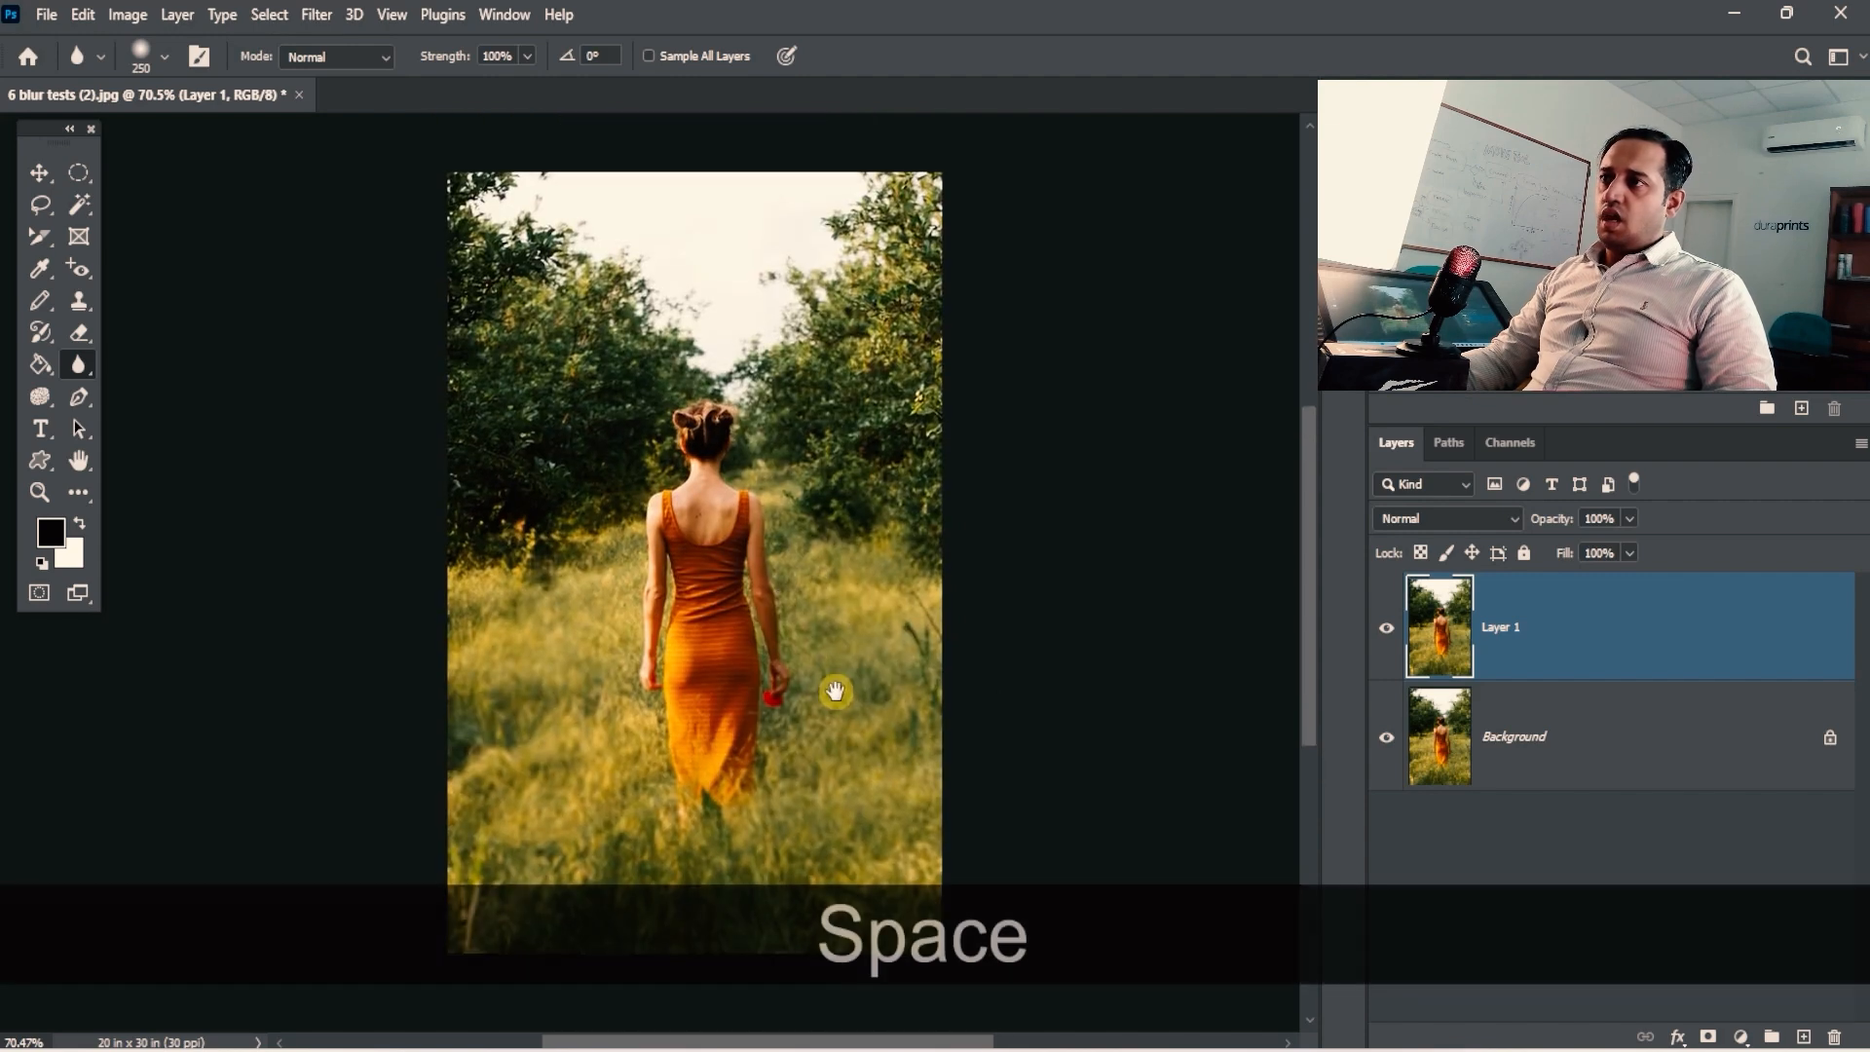
pyautogui.moveTo(558, 407)
pyautogui.mouseDown()
pyautogui.moveTo(628, 303)
pyautogui.moveTo(568, 312)
pyautogui.mouseUp()
pyautogui.moveTo(867, 691)
pyautogui.mouseDown()
pyautogui.moveTo(920, 760)
pyautogui.moveTo(896, 862)
pyautogui.moveTo(706, 929)
pyautogui.moveTo(658, 888)
pyautogui.moveTo(684, 837)
pyautogui.moveTo(758, 858)
pyautogui.moveTo(833, 807)
pyautogui.moveTo(656, 862)
pyautogui.moveTo(648, 740)
pyautogui.moveTo(846, 602)
pyautogui.moveTo(902, 618)
pyautogui.mouseUp()
# Reduce the Blur brush to 90 px and blur the grass close around the woman's dress on Layer 1.
pyautogui.press('[')
pyautogui.press('[')
pyautogui.press('[')
pyautogui.press('[')
pyautogui.press('[')
pyautogui.press('[')
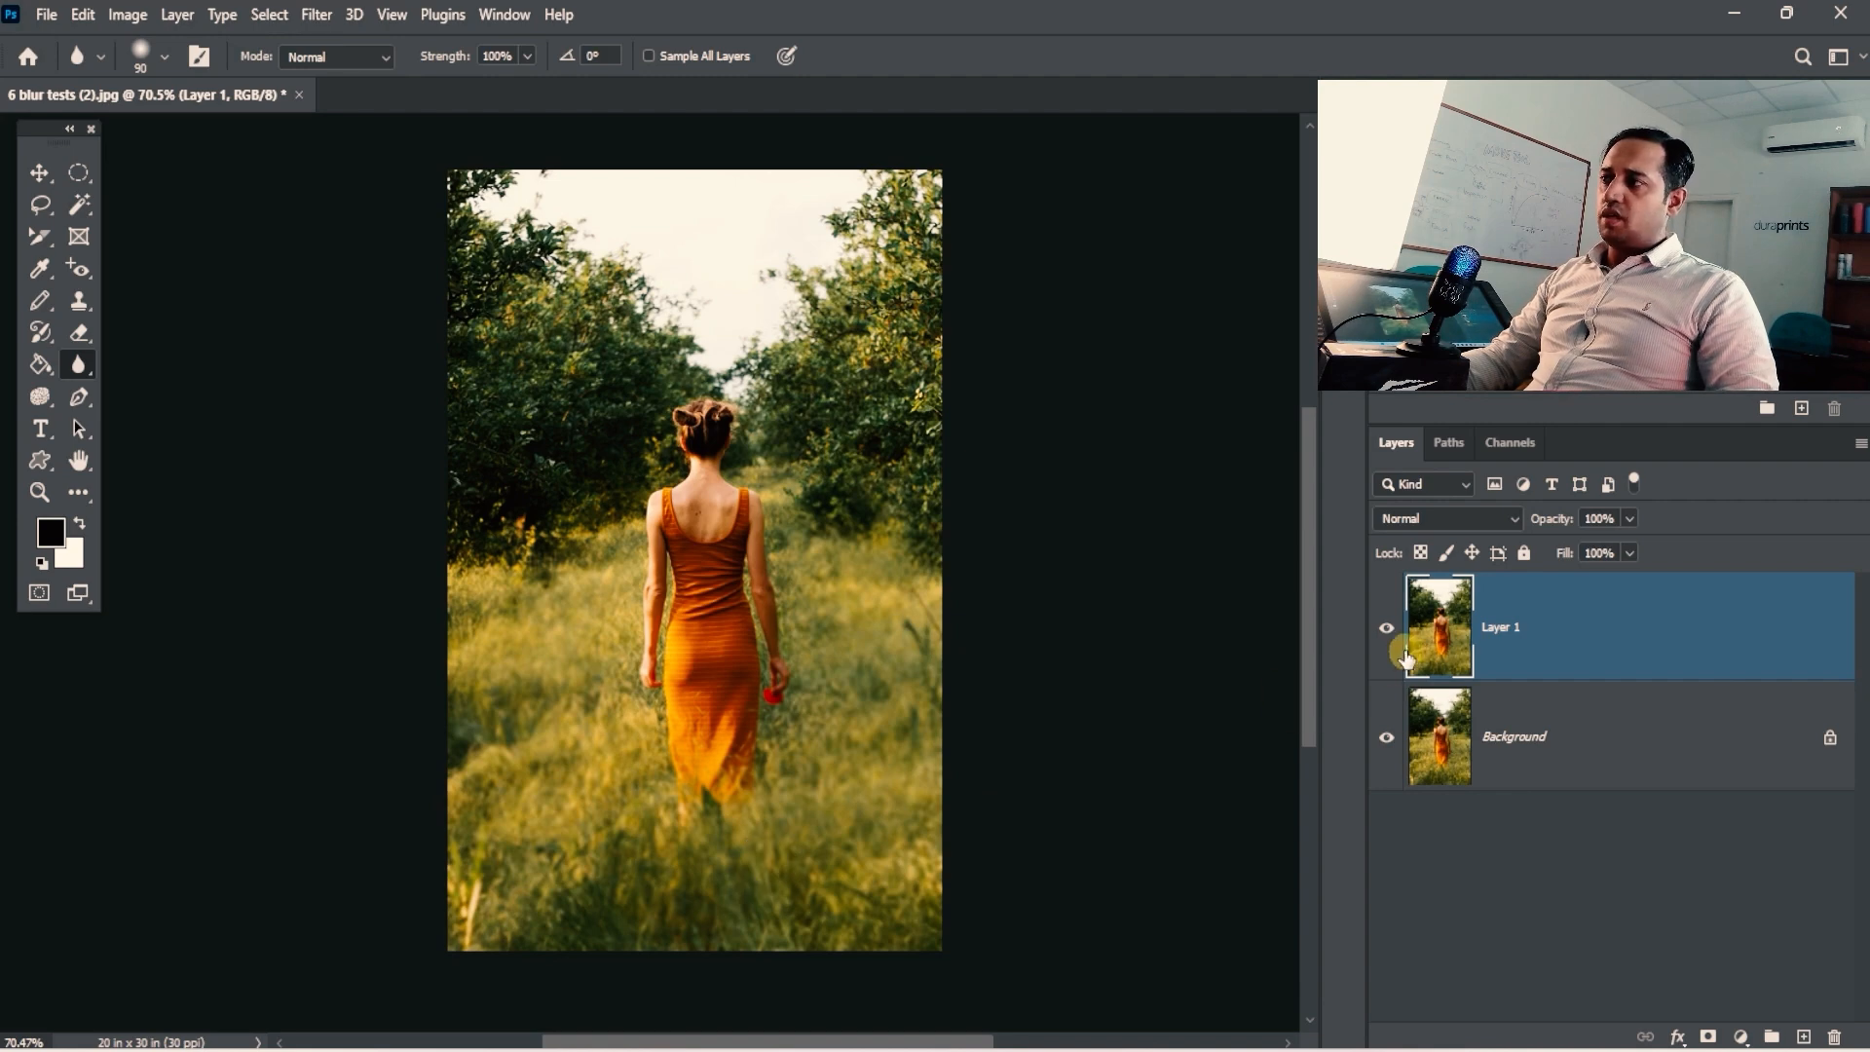
# Compare the blurred field with the original by repeatedly hiding and showing Layer 1 at closer view.
pyautogui.moveTo(770, 722); pyautogui.dragTo(807, 552)
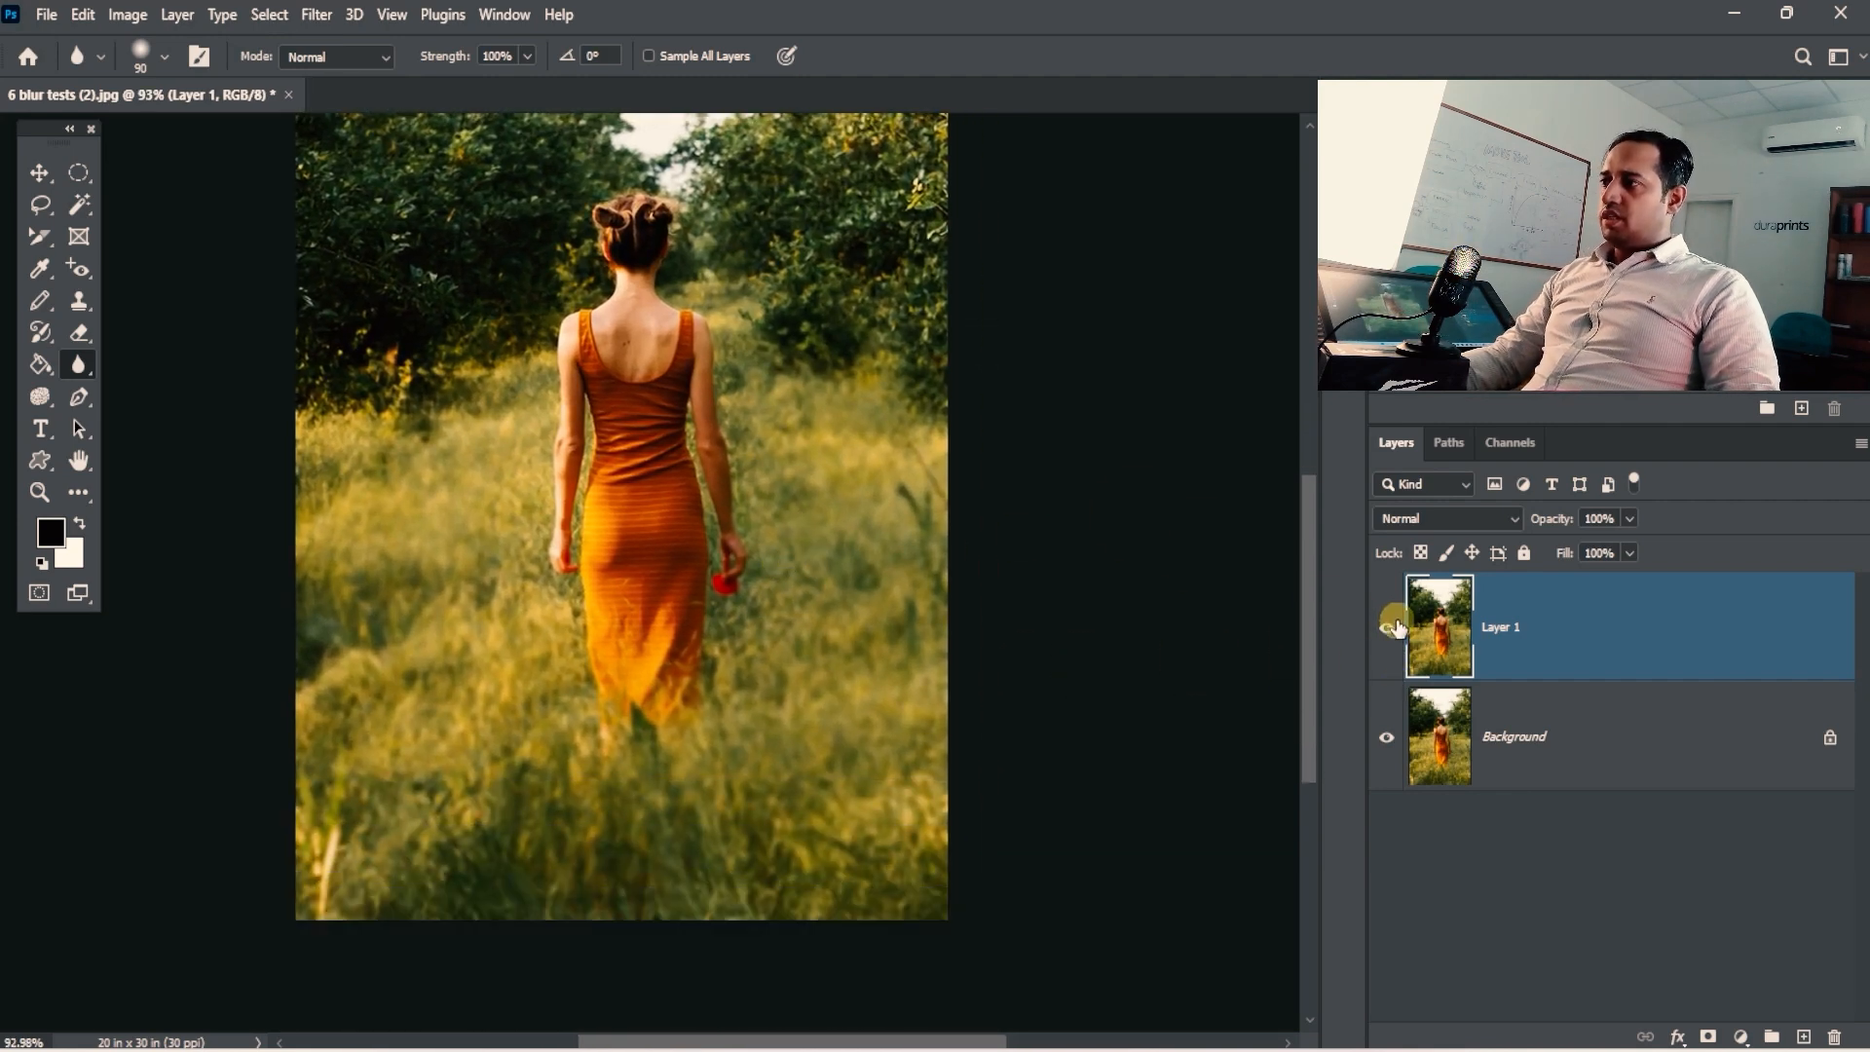
pyautogui.click(1387, 625)
pyautogui.click(1388, 628)
pyautogui.moveTo(712, 760); pyautogui.dragTo(805, 722)
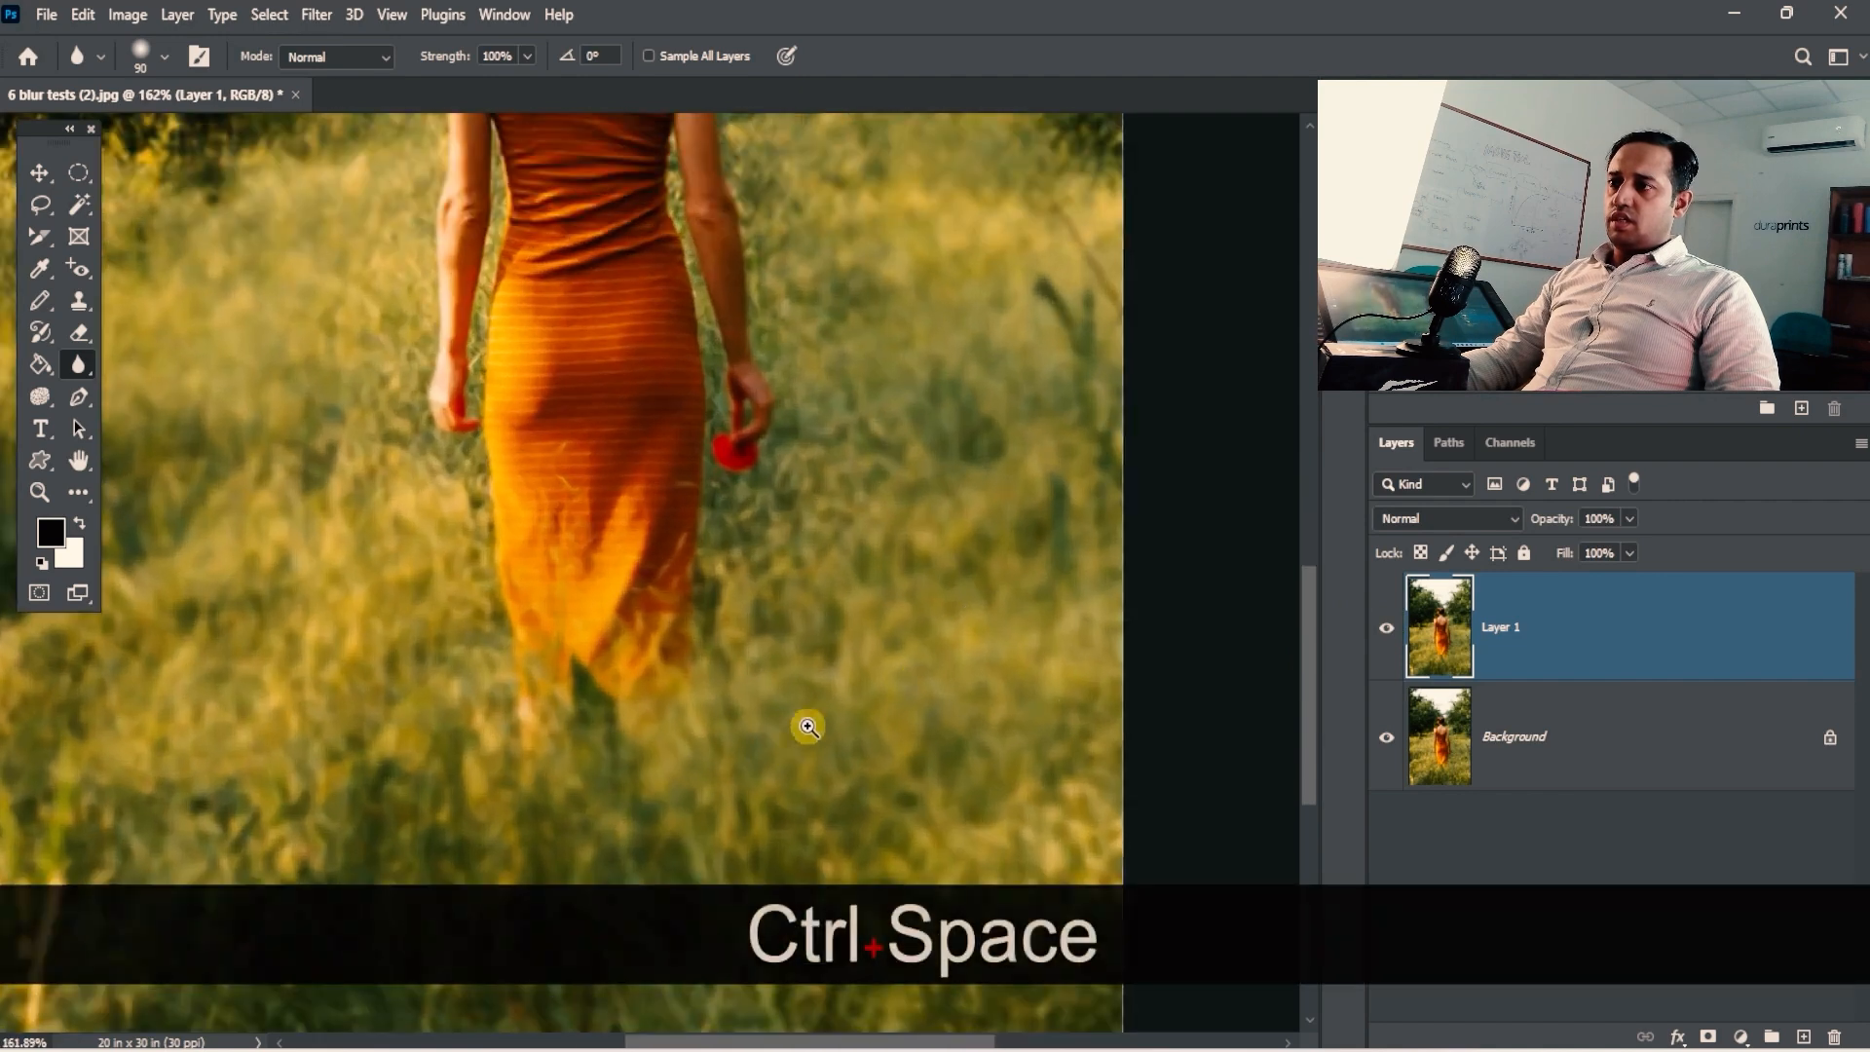
pyautogui.click(1388, 628)
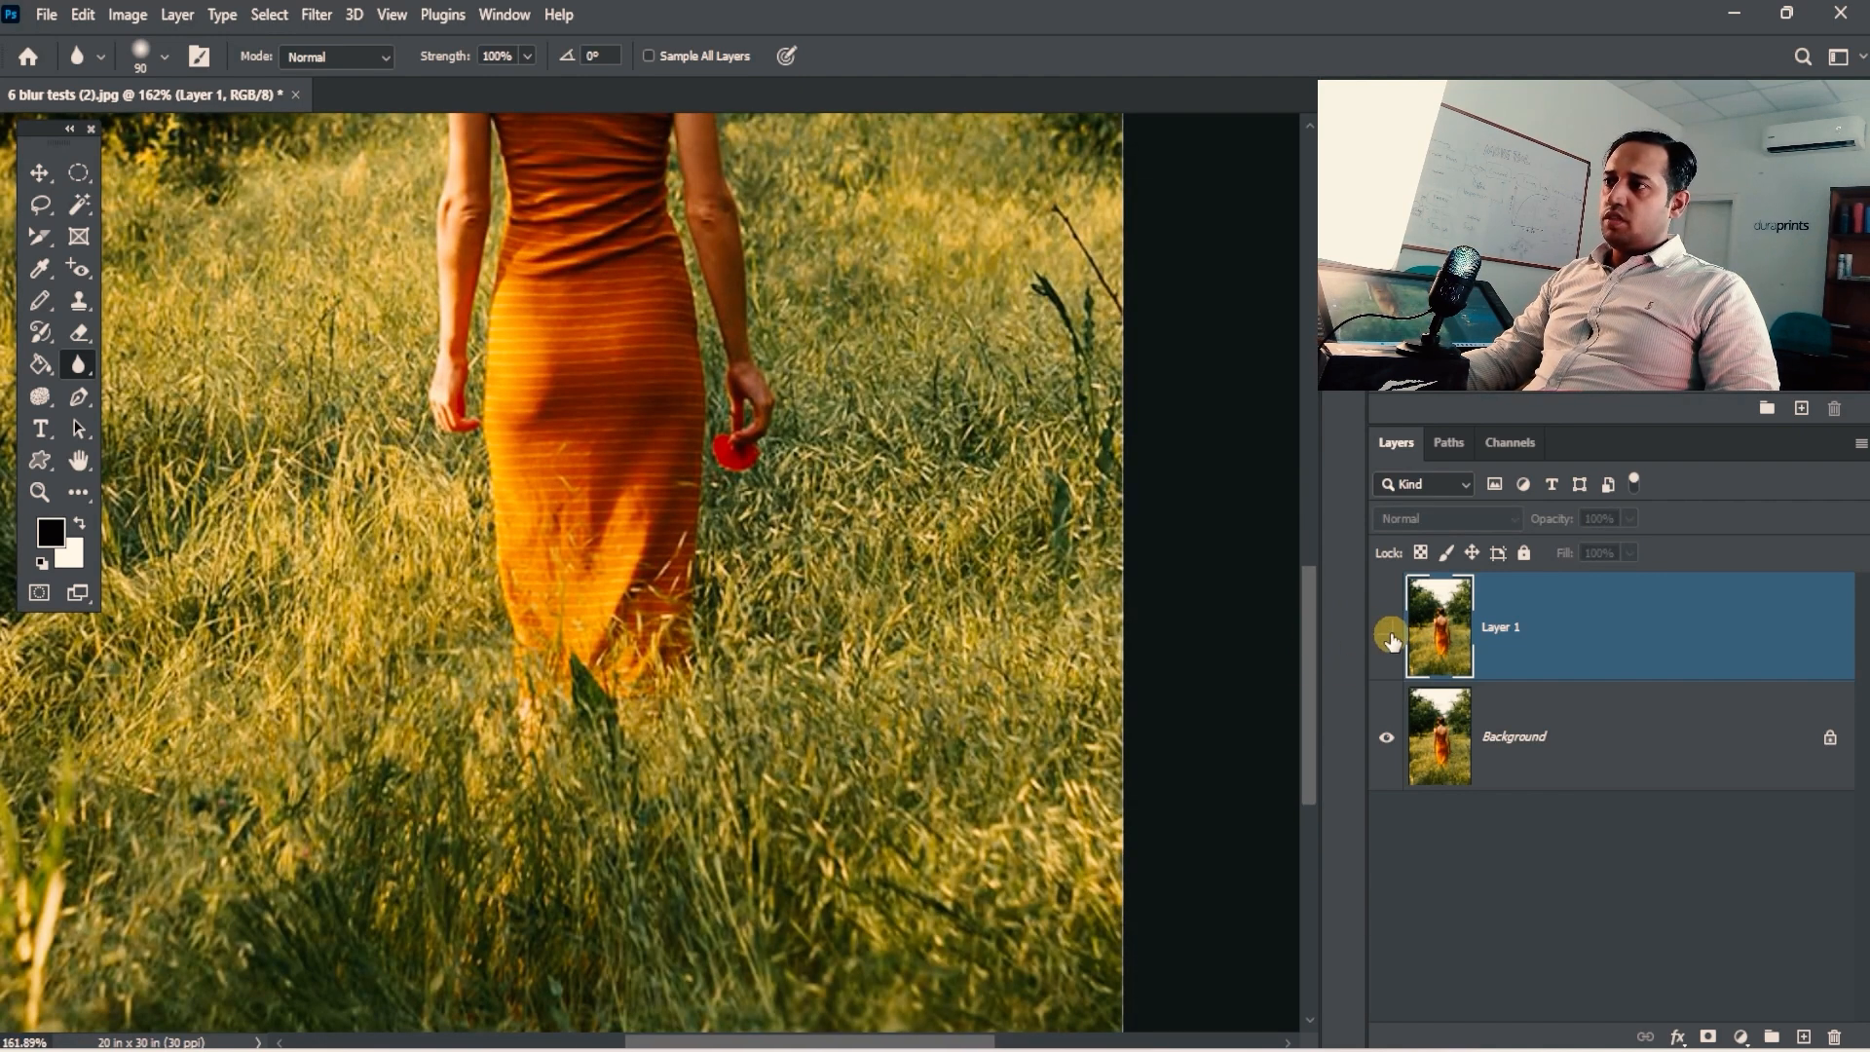
pyautogui.click(1388, 632)
pyautogui.click(1387, 631)
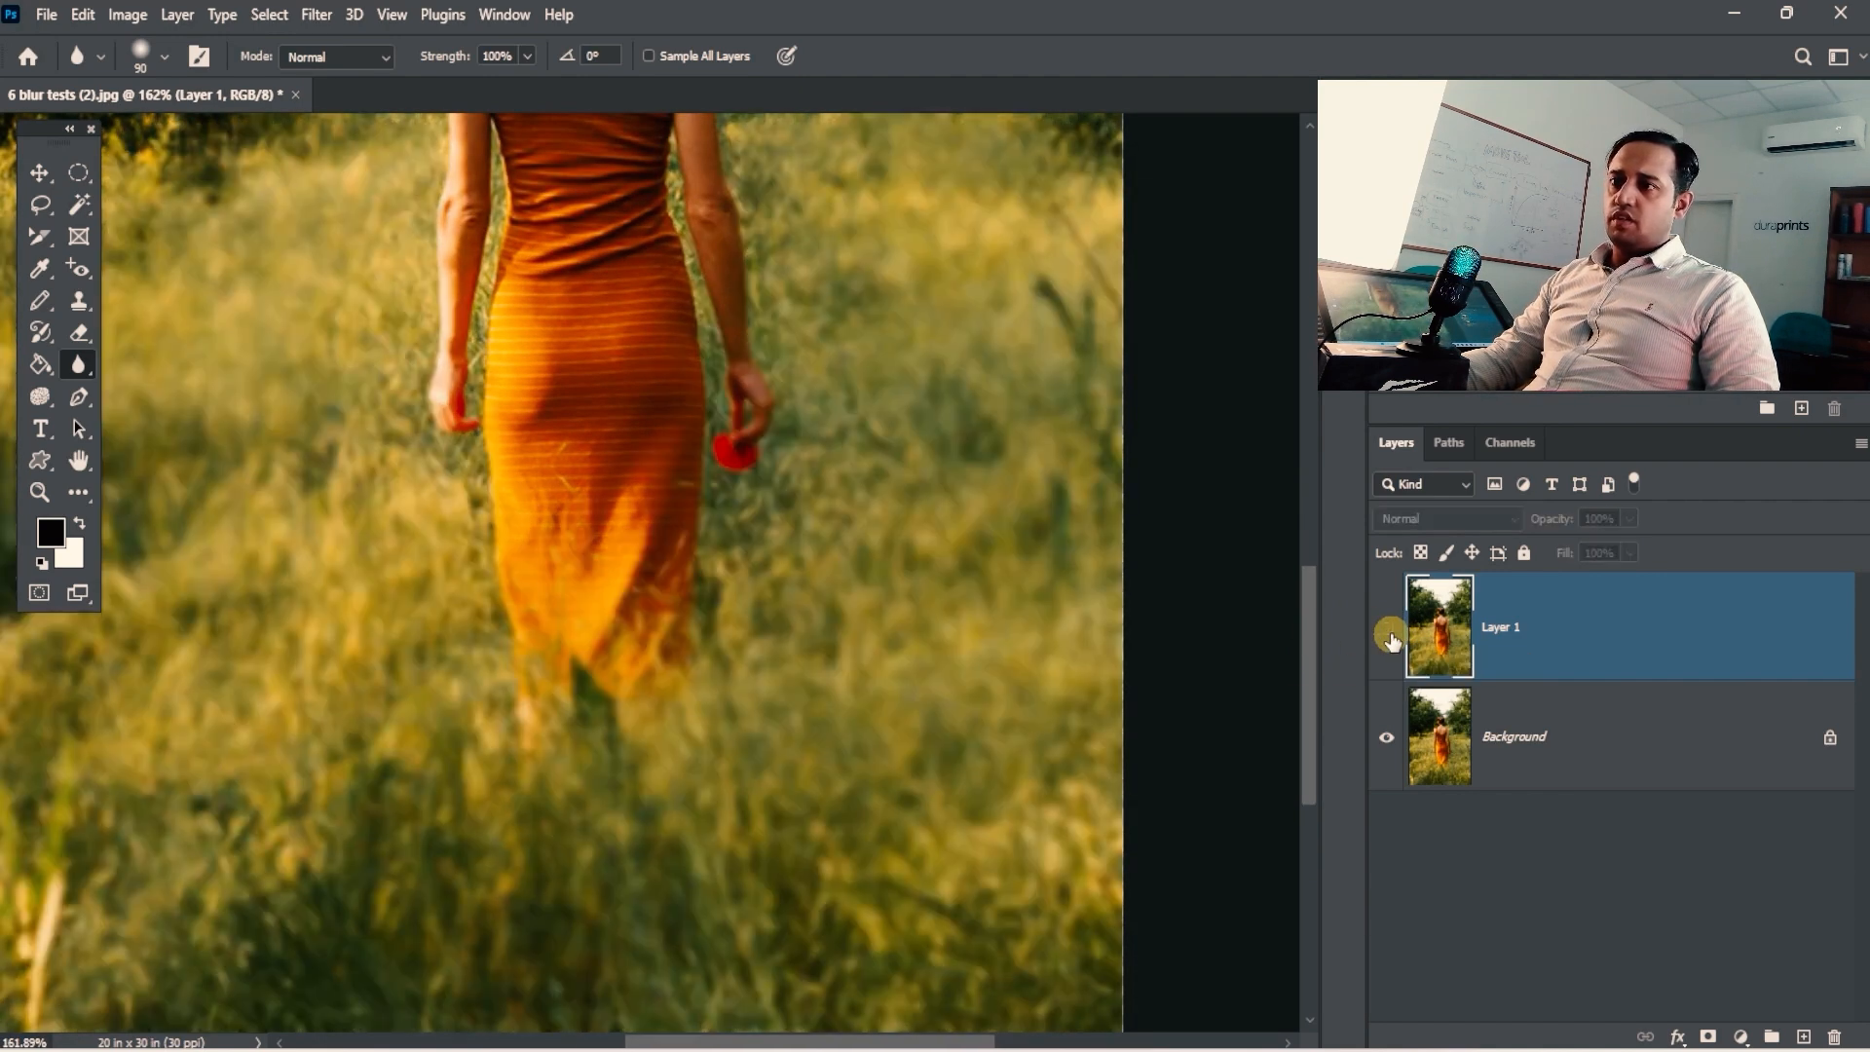
pyautogui.click(1387, 631)
pyautogui.click(1387, 631)
pyautogui.click(1388, 631)
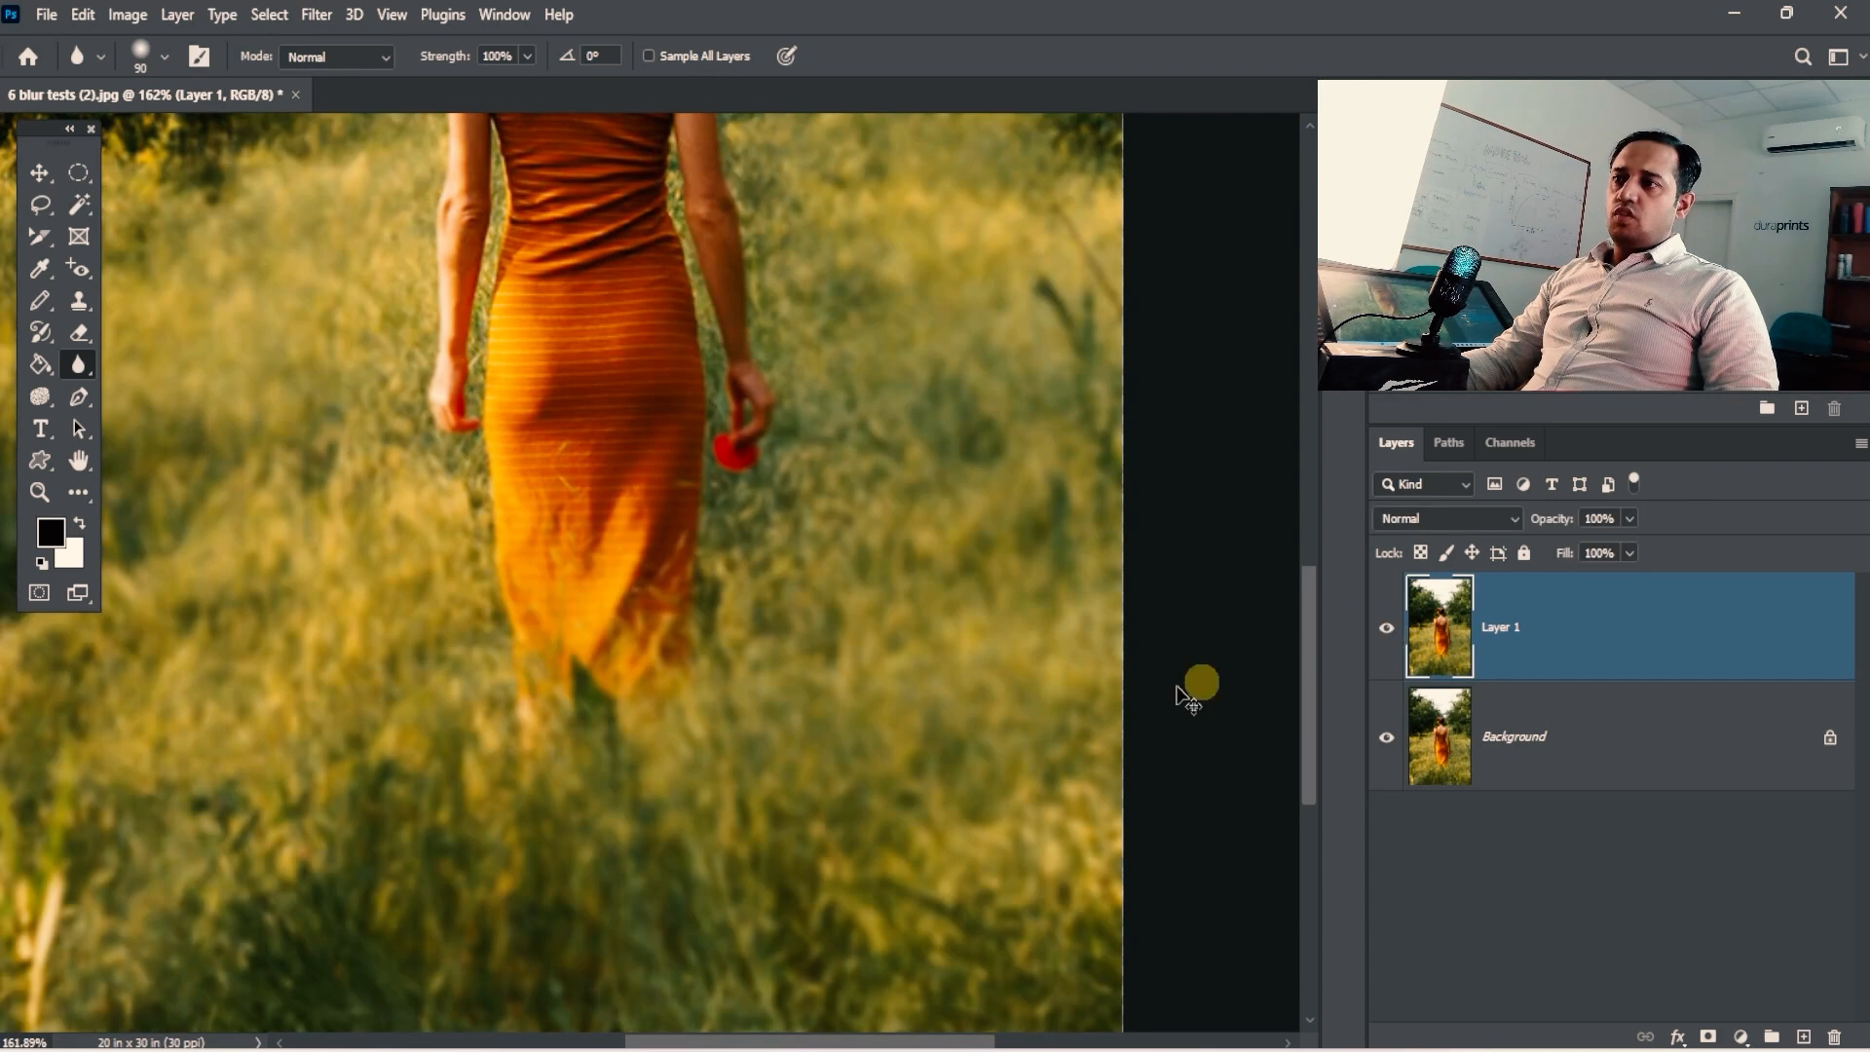
# Examine the blurred surroundings of the woman from the whole photo down to the edges and hem of the dress.
pyautogui.moveTo(1198, 680)
pyautogui.mouseDown()
pyautogui.moveTo(751, 655)
pyautogui.moveTo(1013, 611)
pyautogui.mouseUp()
pyautogui.moveTo(1003, 609); pyautogui.dragTo(834, 409)
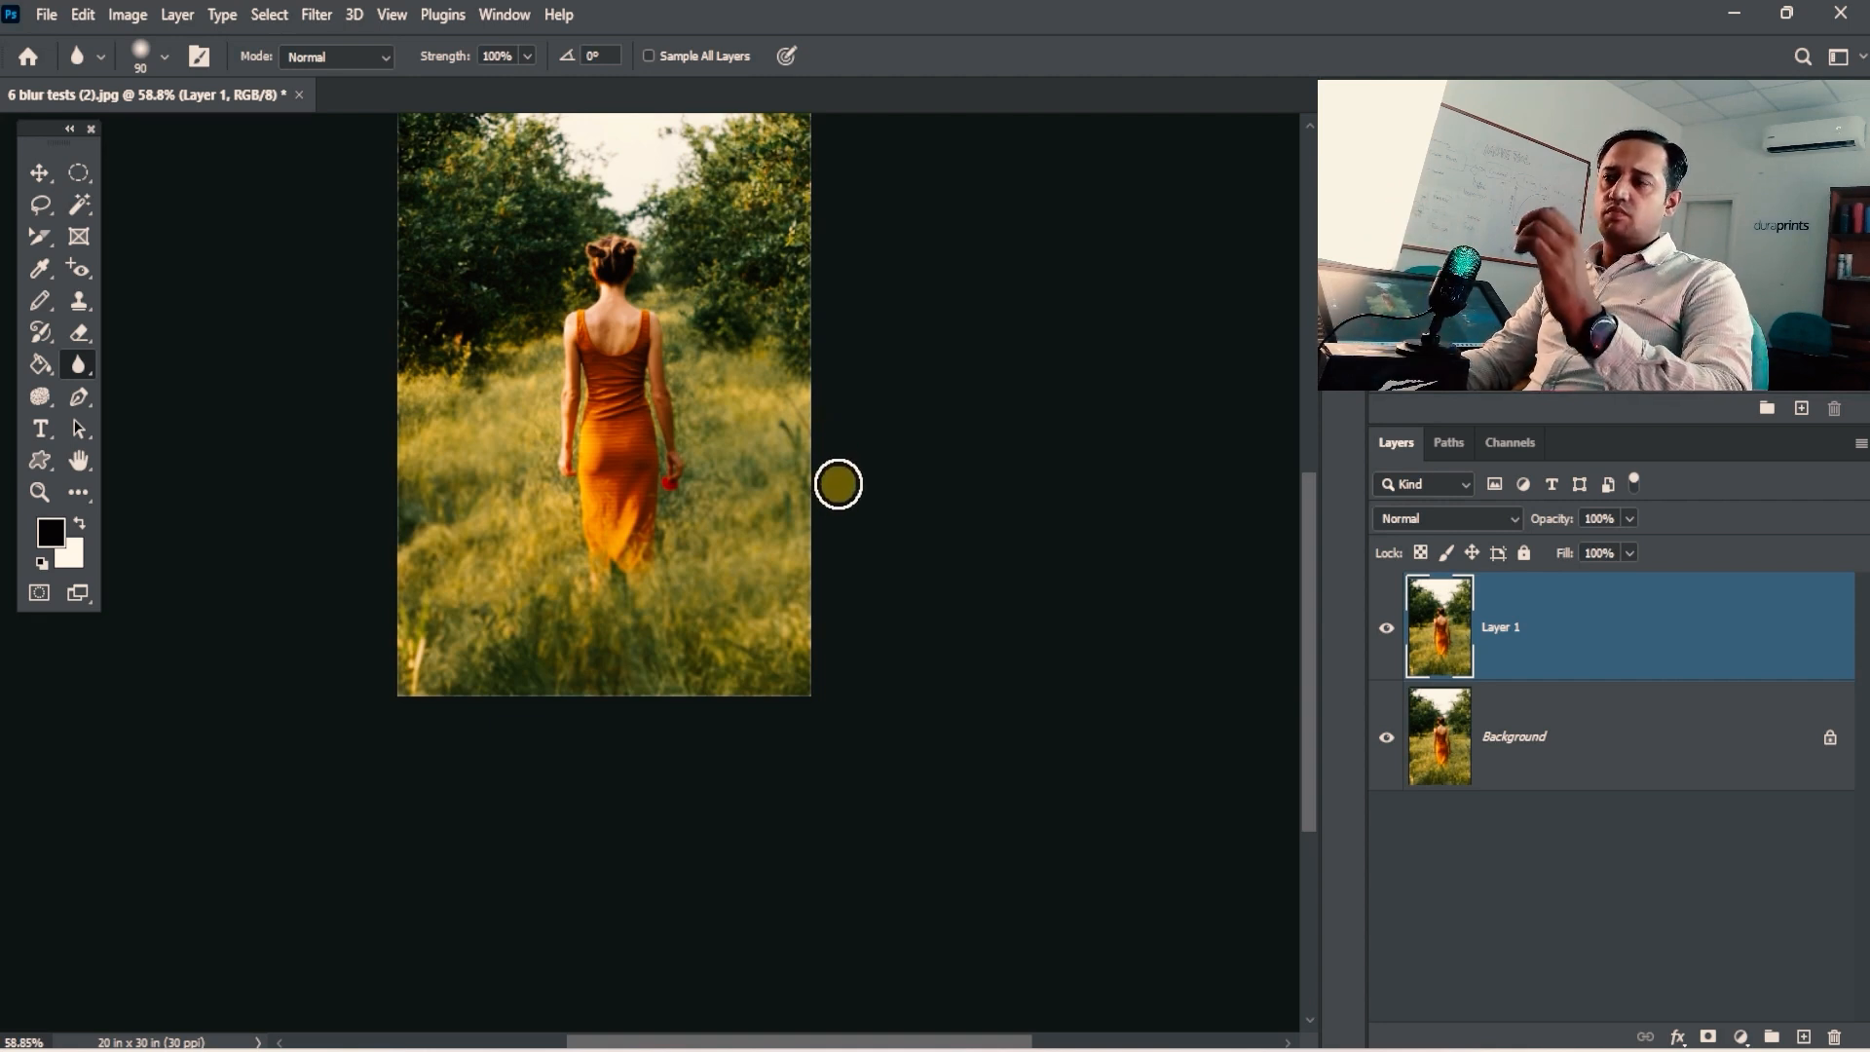
pyautogui.moveTo(691, 474); pyautogui.dragTo(763, 480)
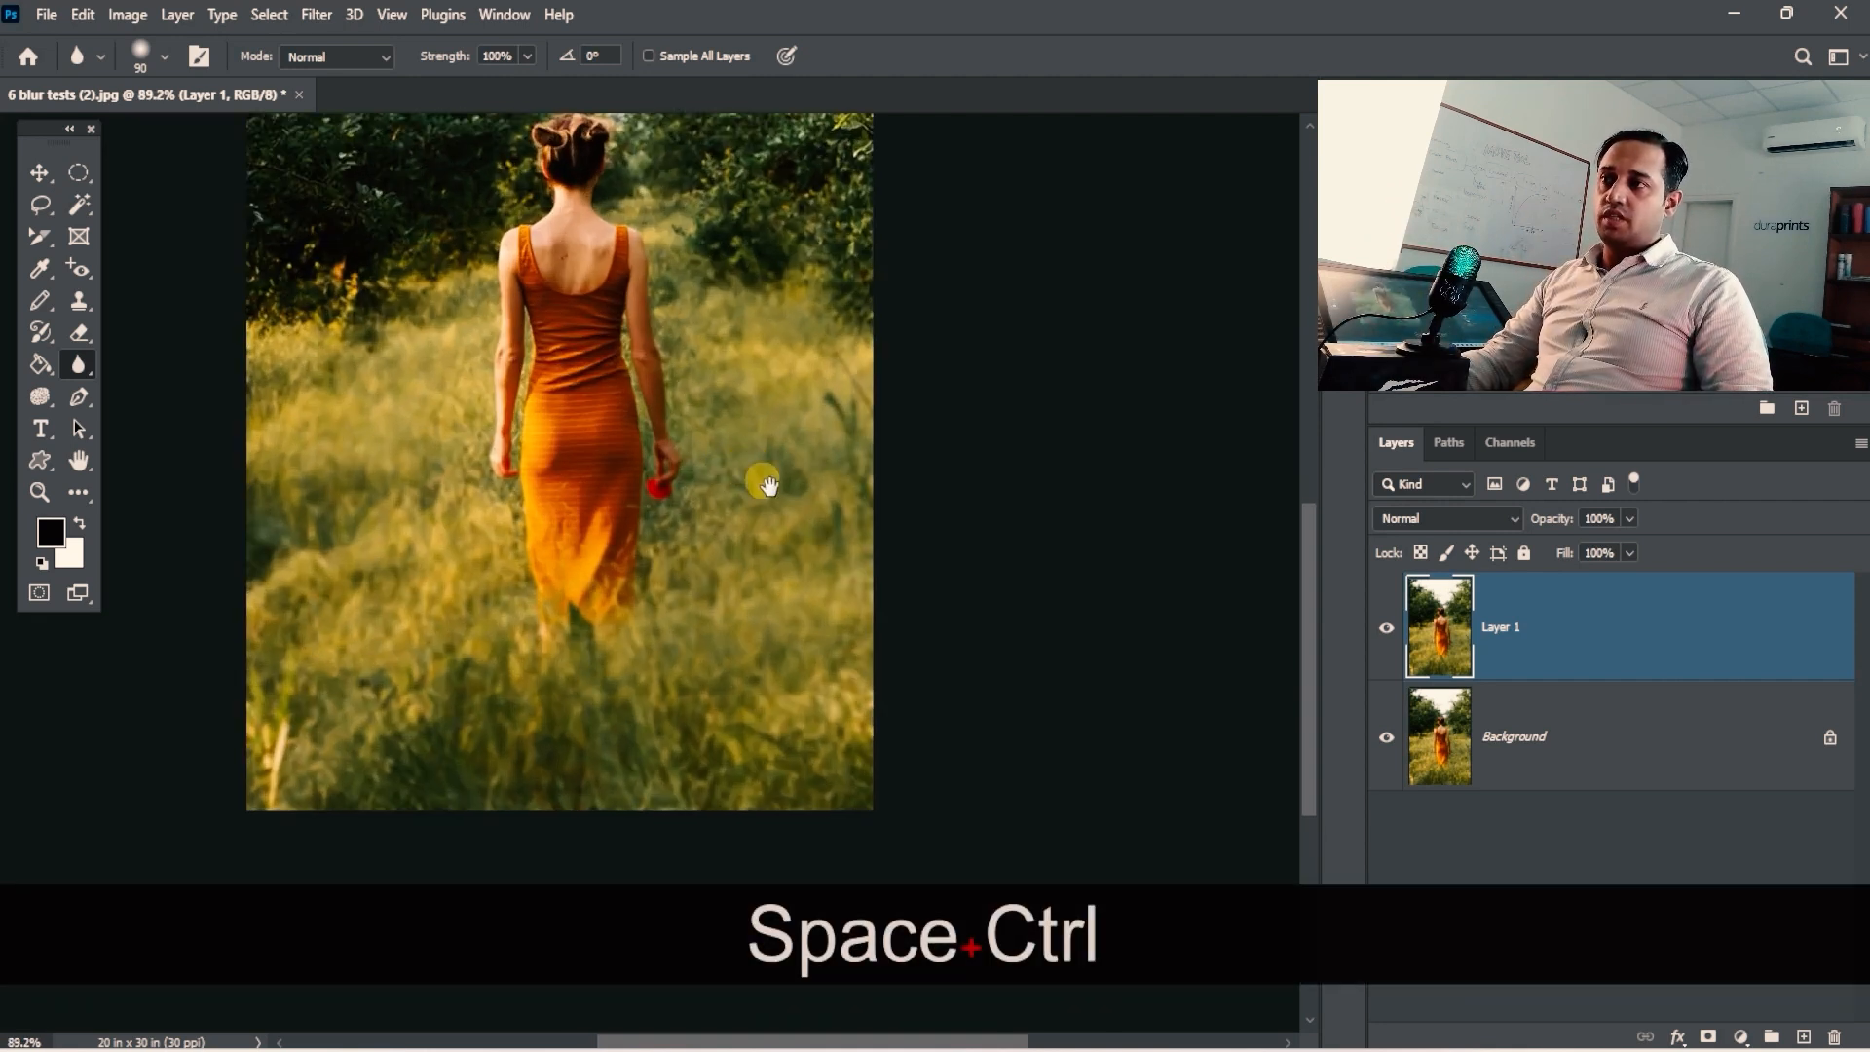
pyautogui.moveTo(697, 382); pyautogui.dragTo(748, 408)
pyautogui.moveTo(626, 285); pyautogui.dragTo(691, 289)
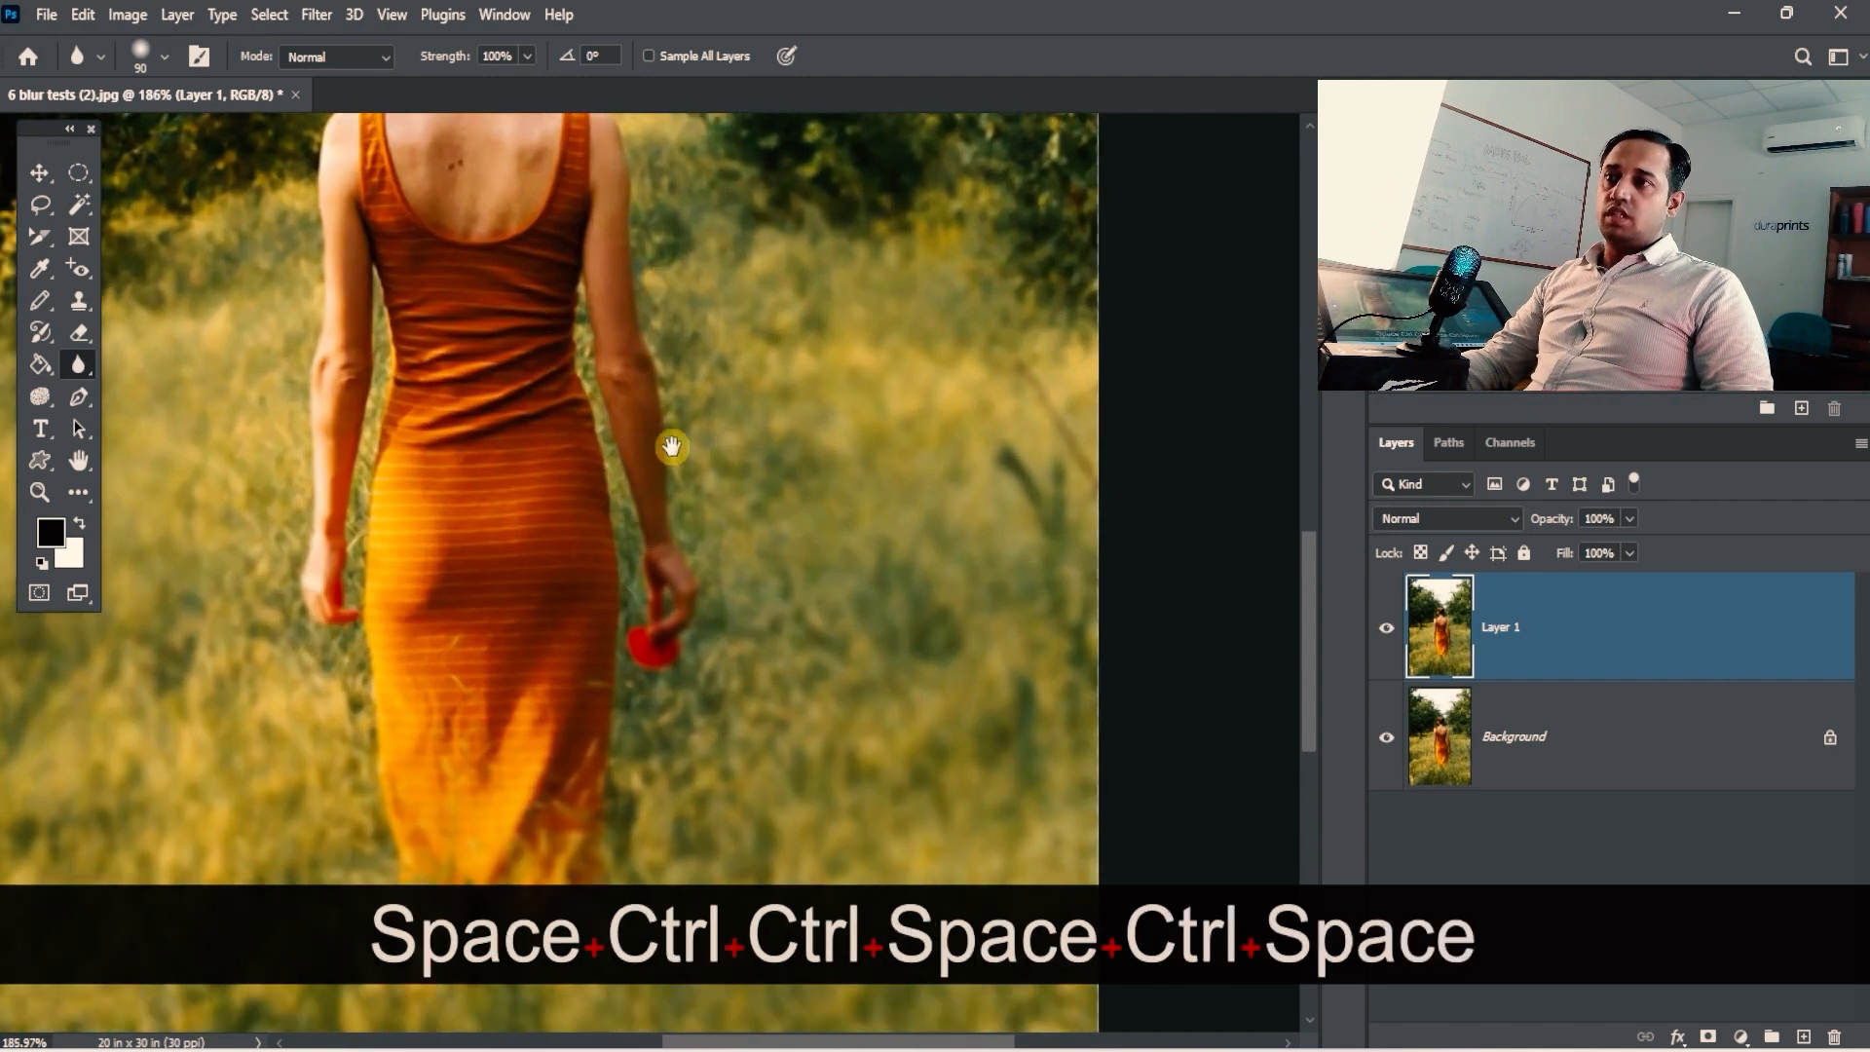
pyautogui.moveTo(546, 818); pyautogui.dragTo(737, 367)
pyautogui.moveTo(856, 524); pyautogui.dragTo(779, 542)
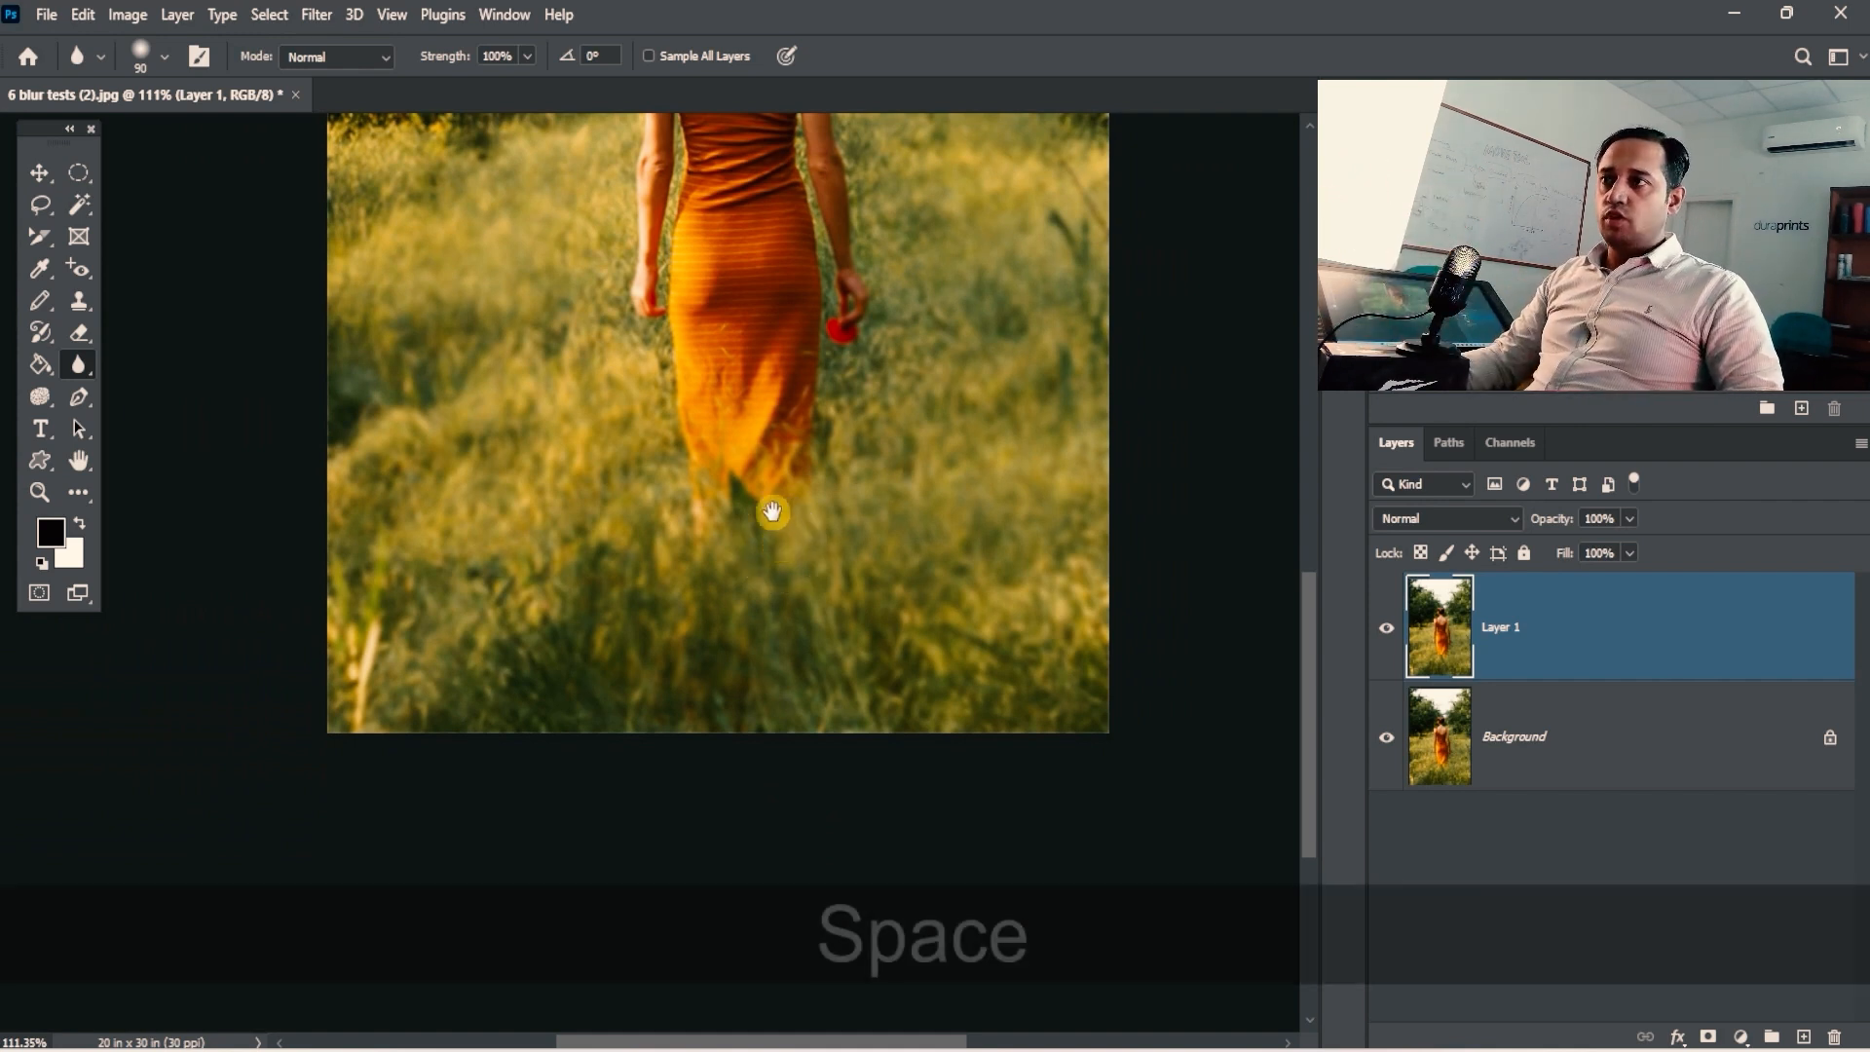
pyautogui.moveTo(770, 403); pyautogui.dragTo(737, 516)
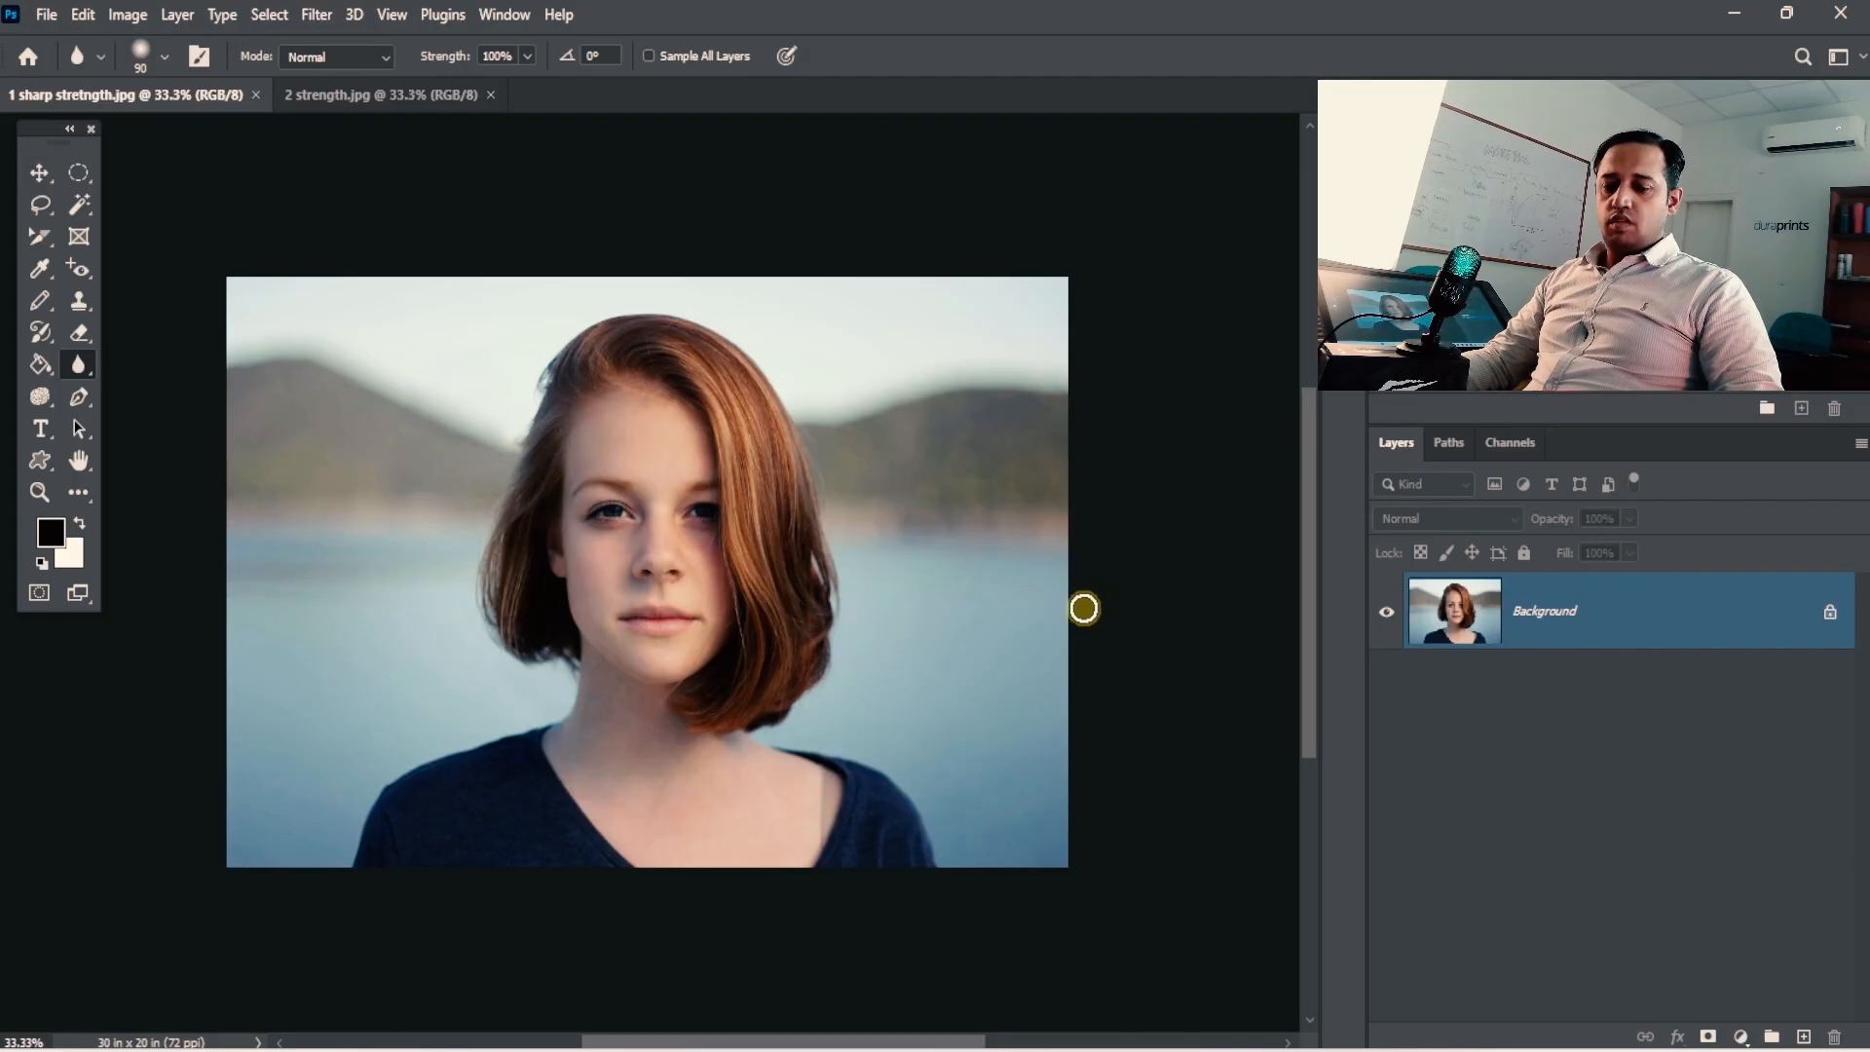
# Duplicate the Background layer of "1 sharp stretngth.jpg" and activate the Sharpen tool.
pyautogui.press('ctrl')
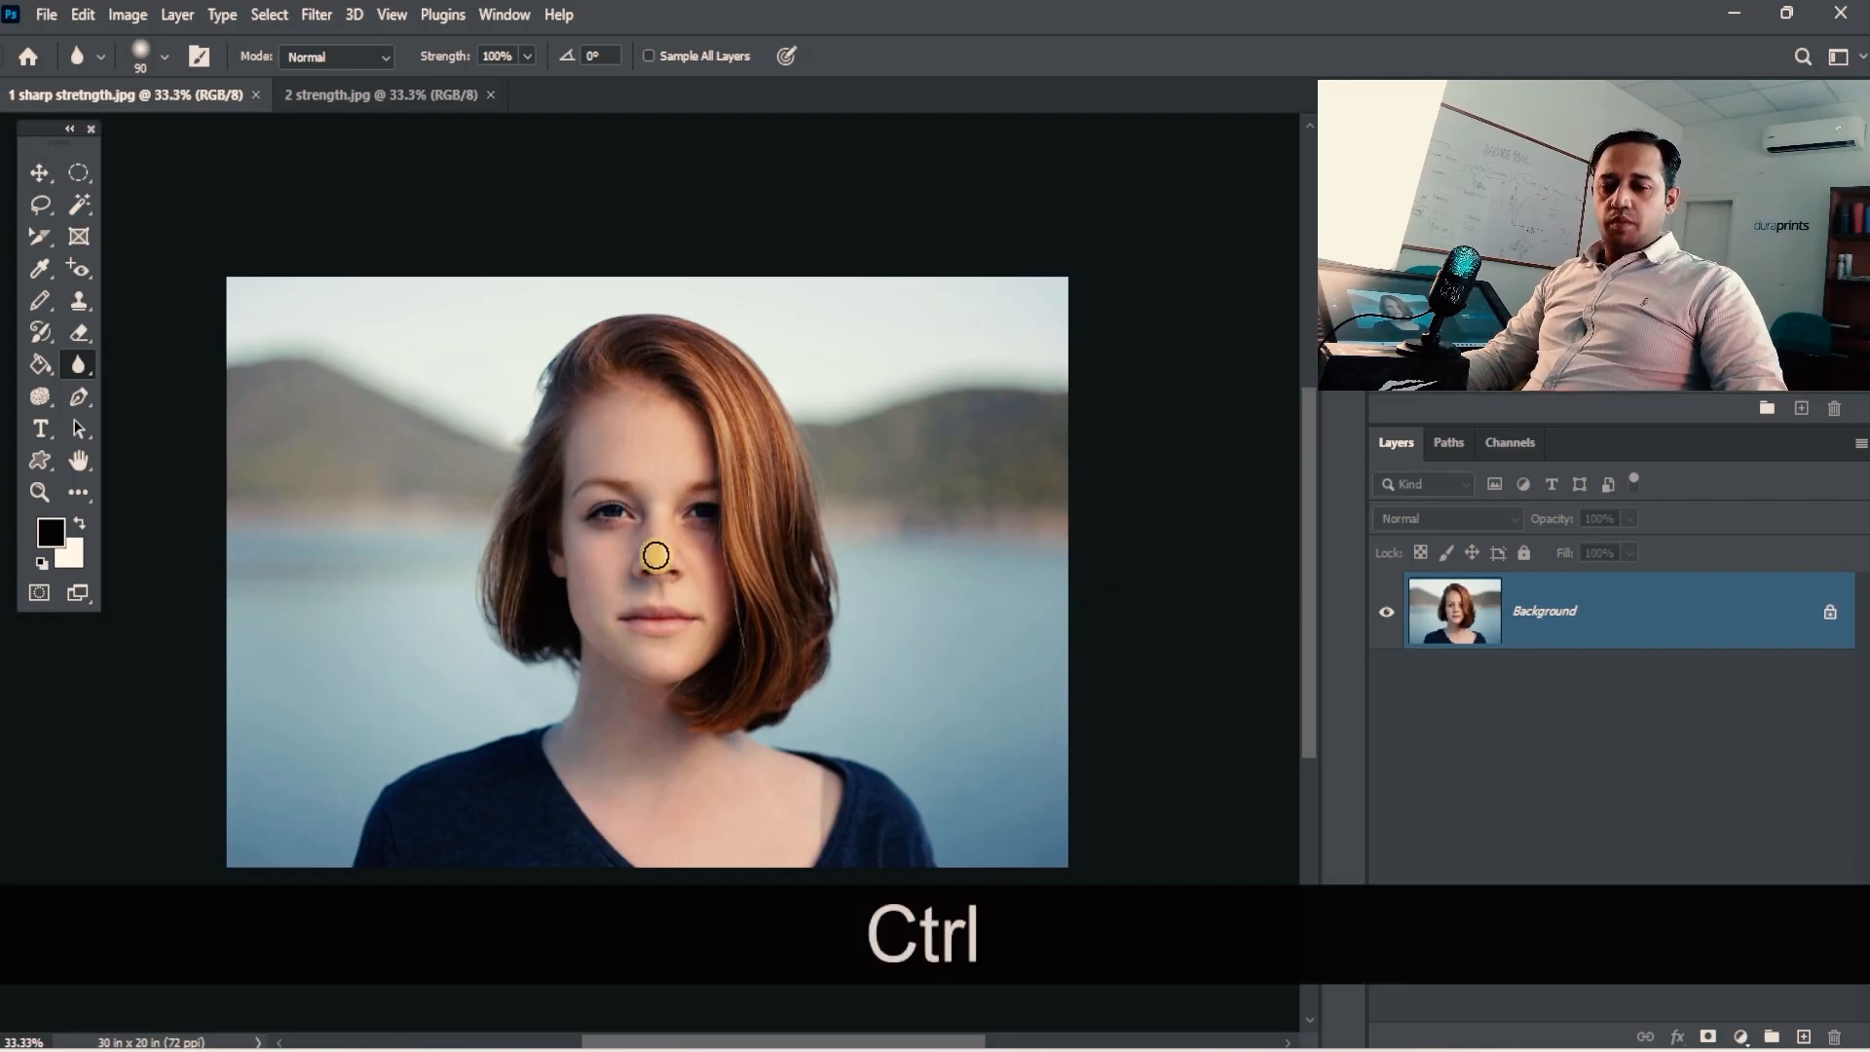
pyautogui.hotkey('ctrl', 'j')
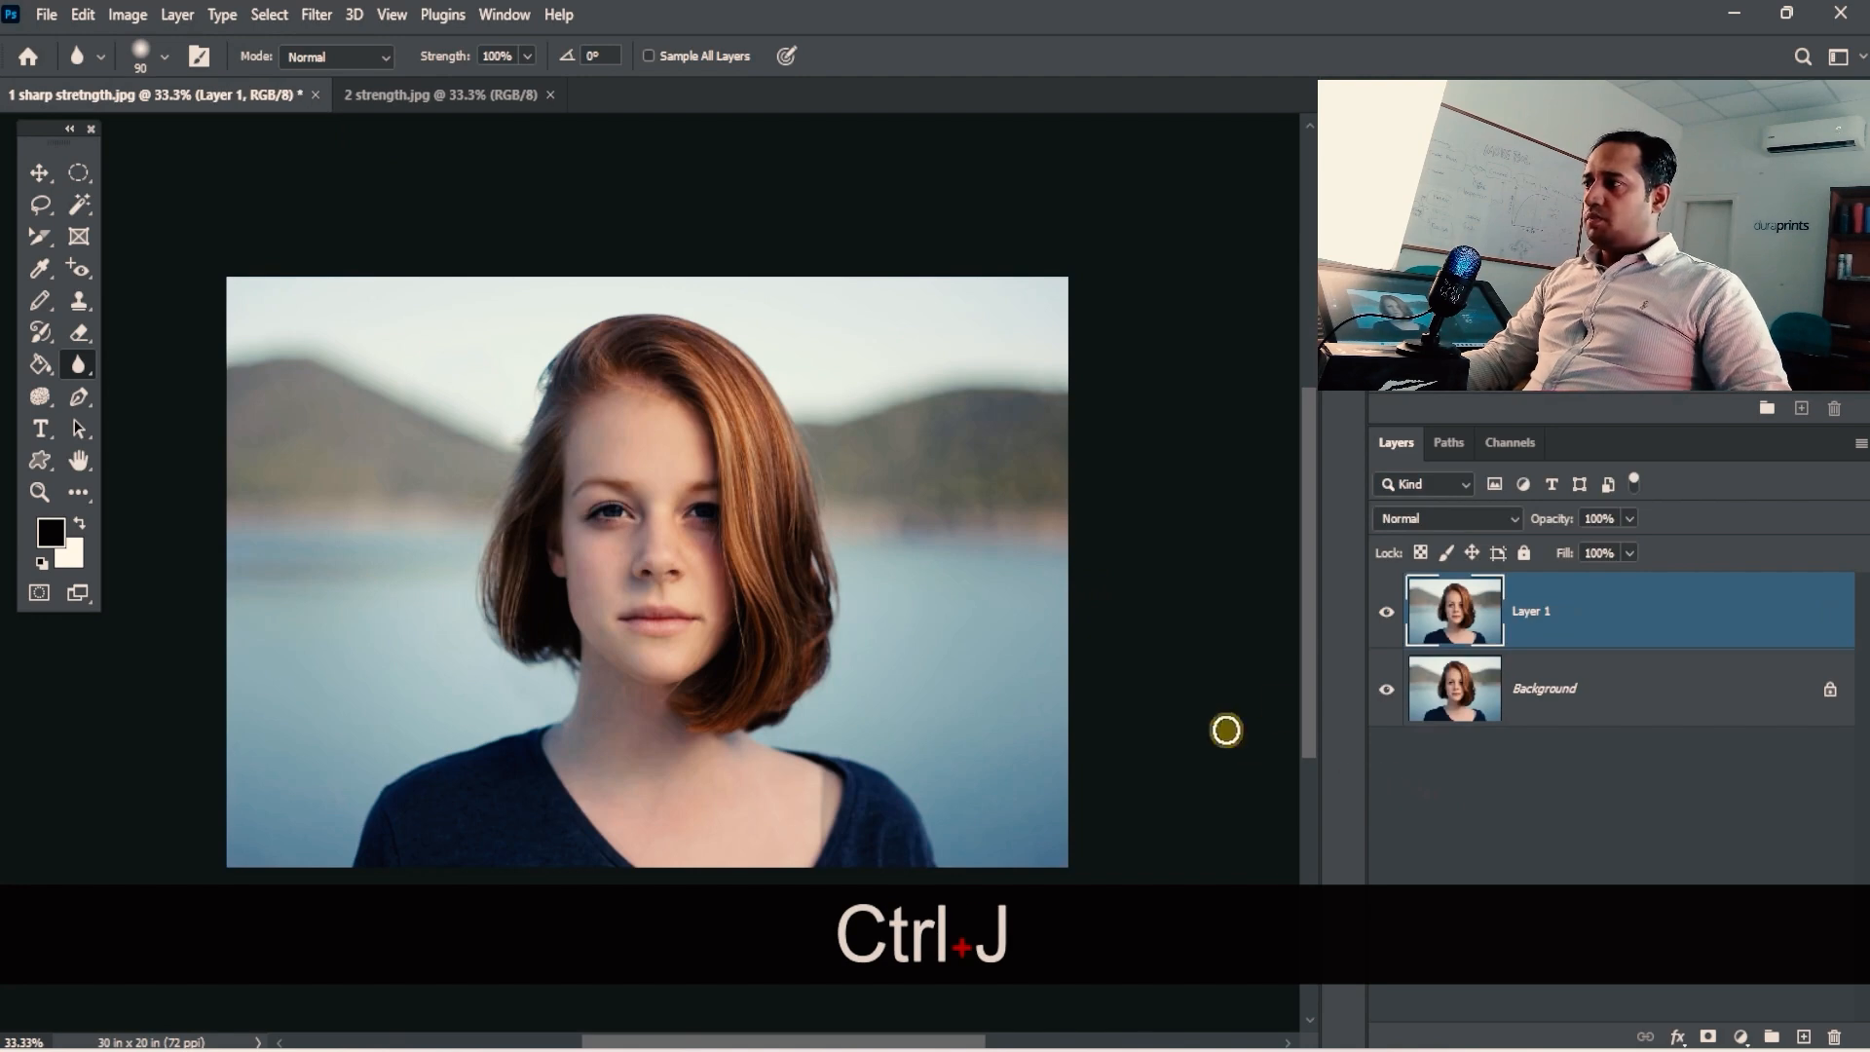
pyautogui.press('1')
pyautogui.press('1')
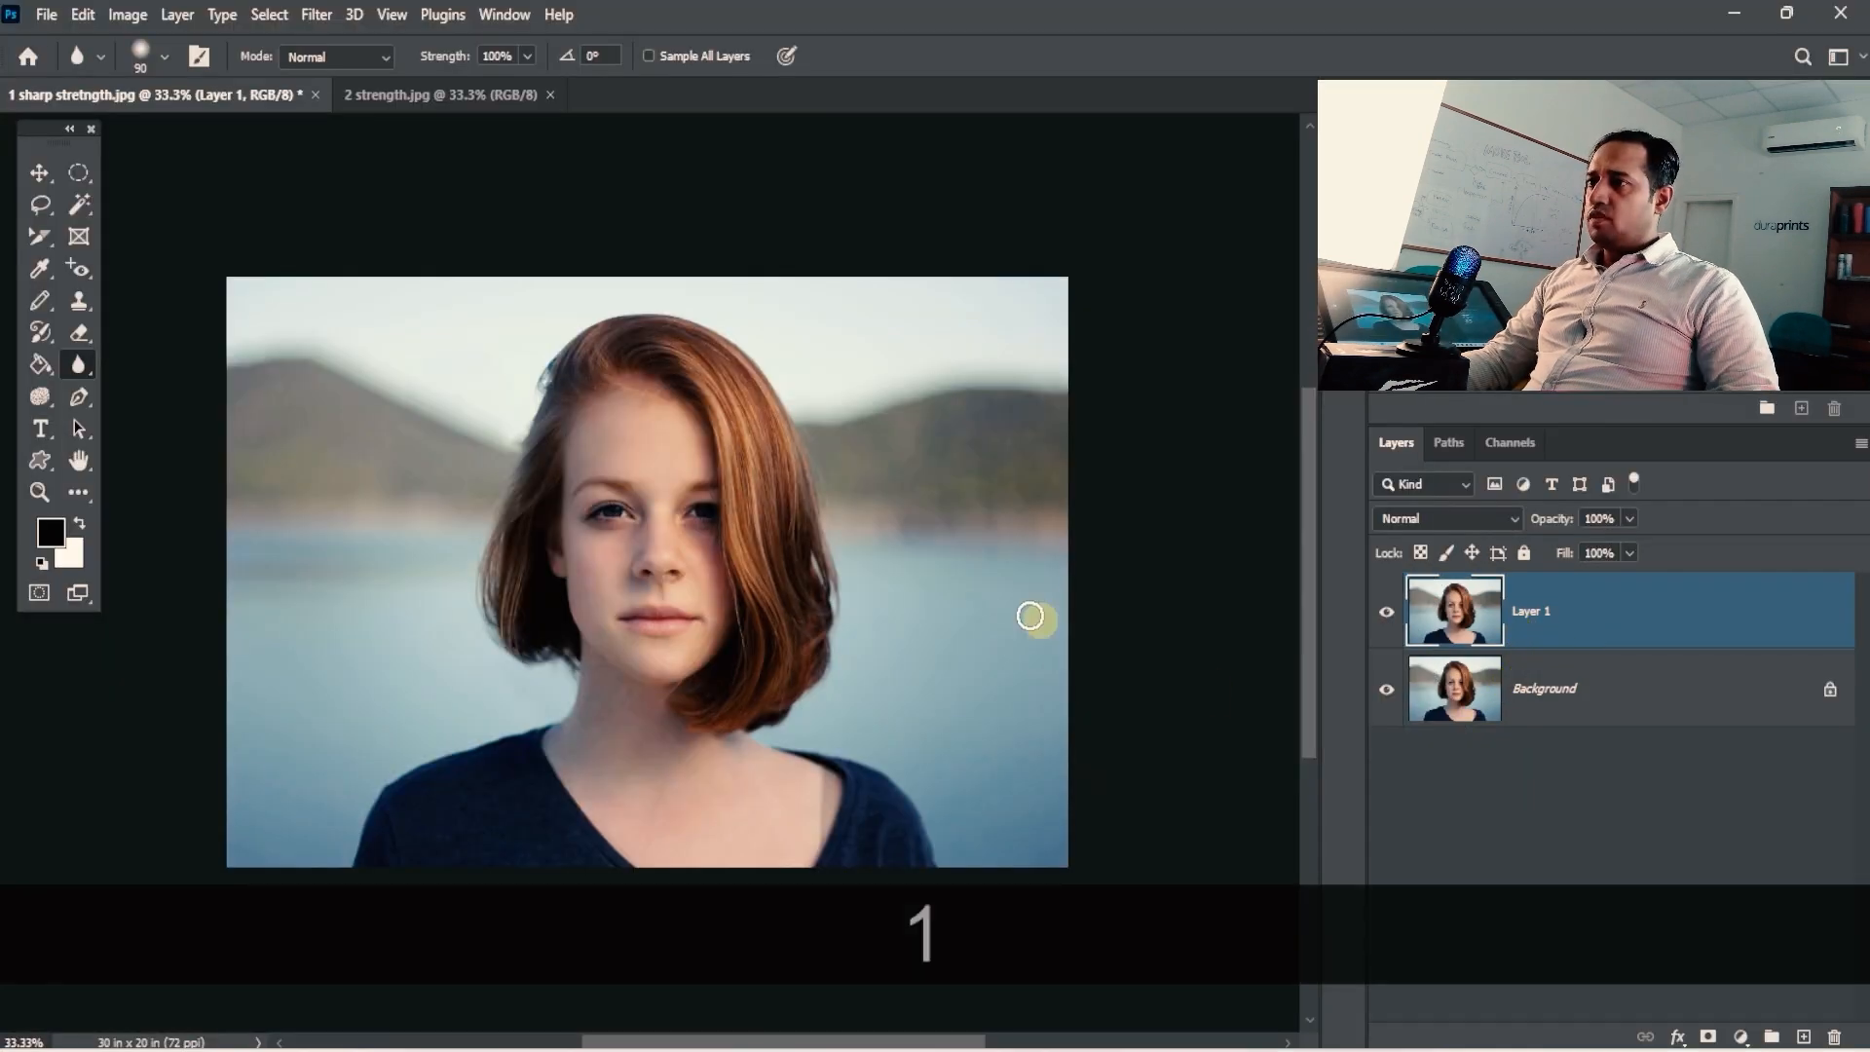
pyautogui.moveTo(730, 538); pyautogui.dragTo(873, 502)
pyautogui.rightClick(95, 375)
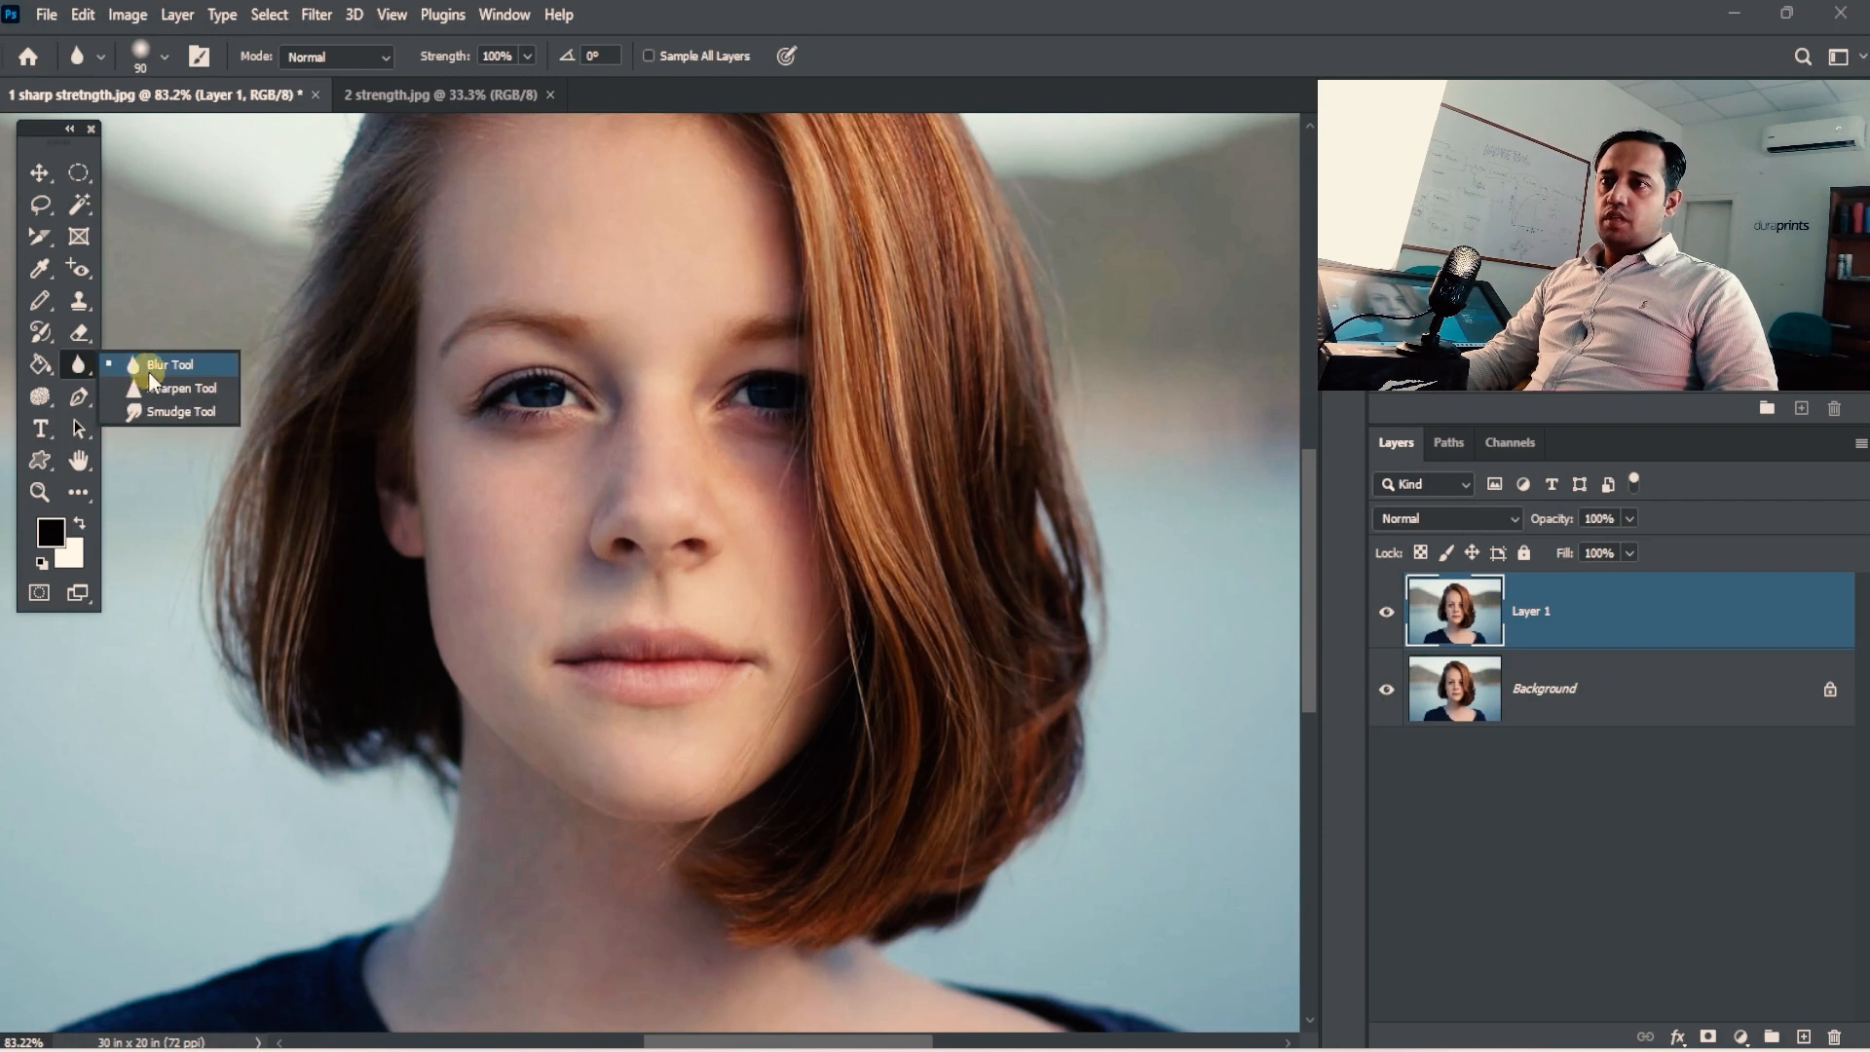
pyautogui.click(160, 389)
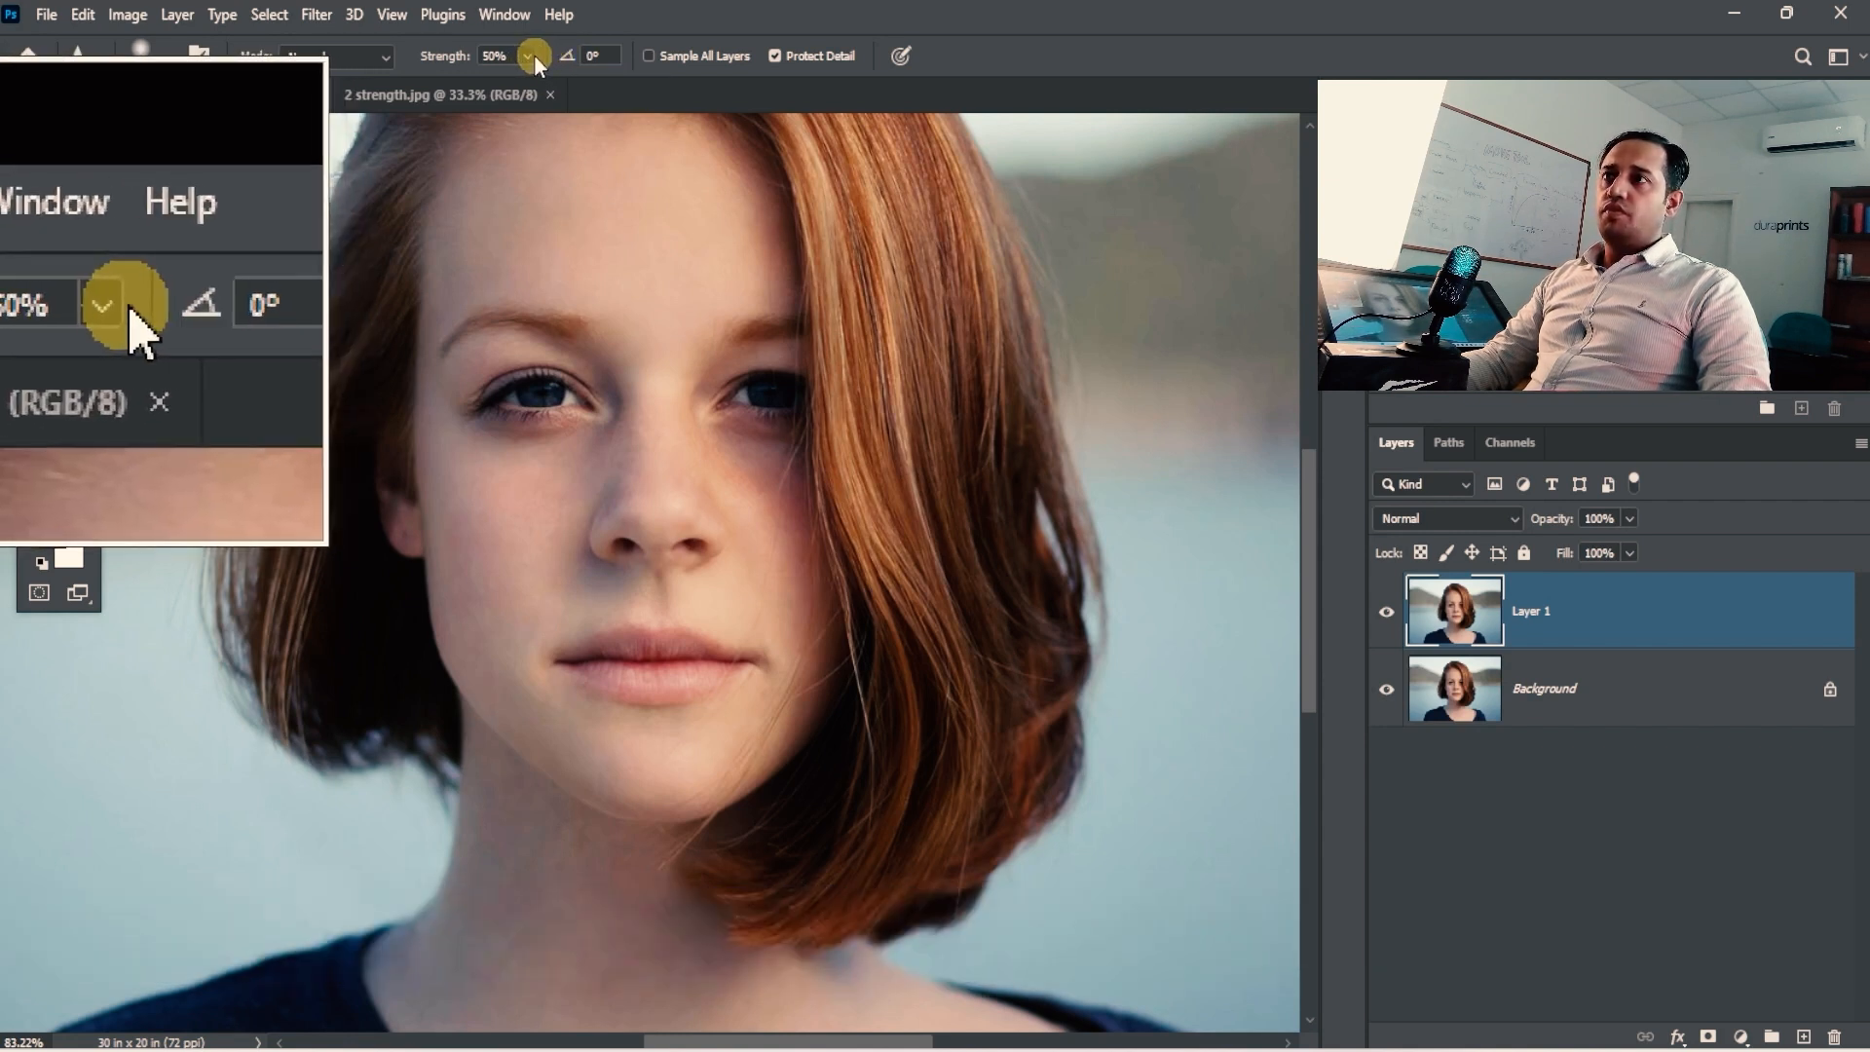
# Look through the Sharpen tool's blending mode options, such as Darken, Lighten and Luminosity, keeping Normal.
pyautogui.click(385, 58)
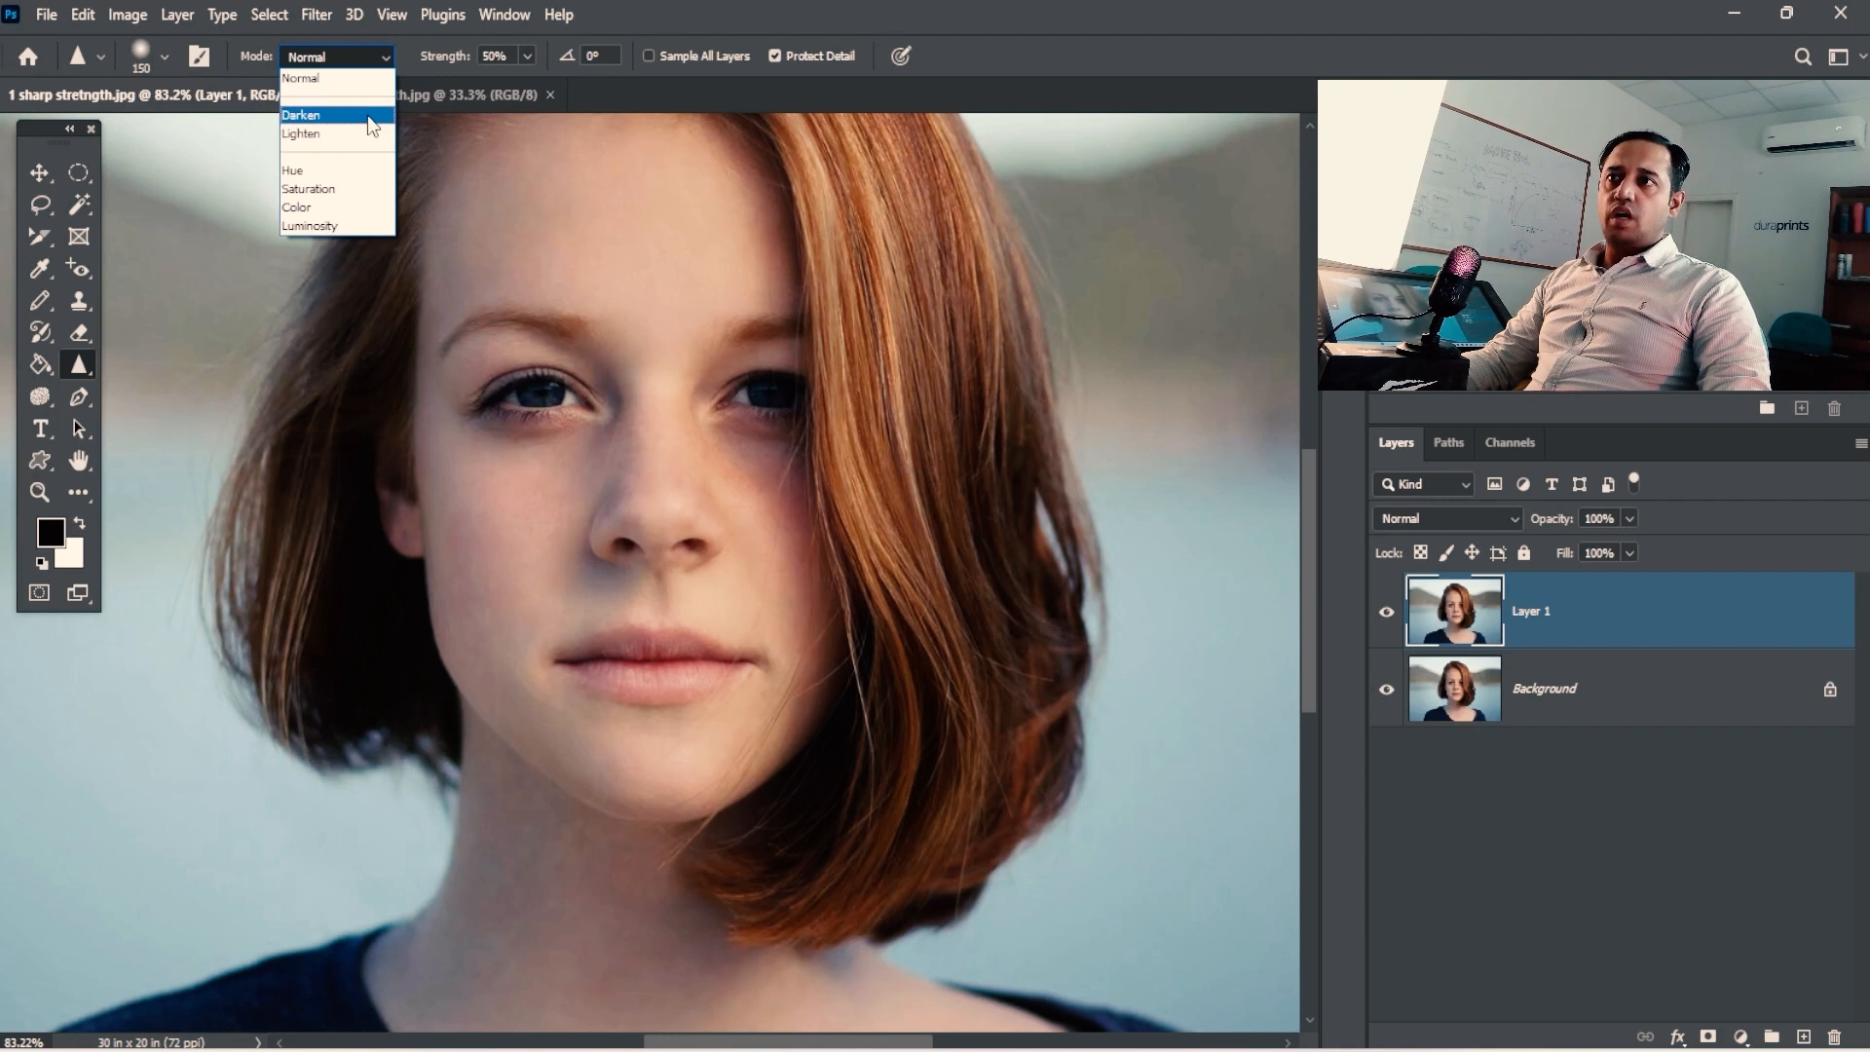
pyautogui.click(746, 66)
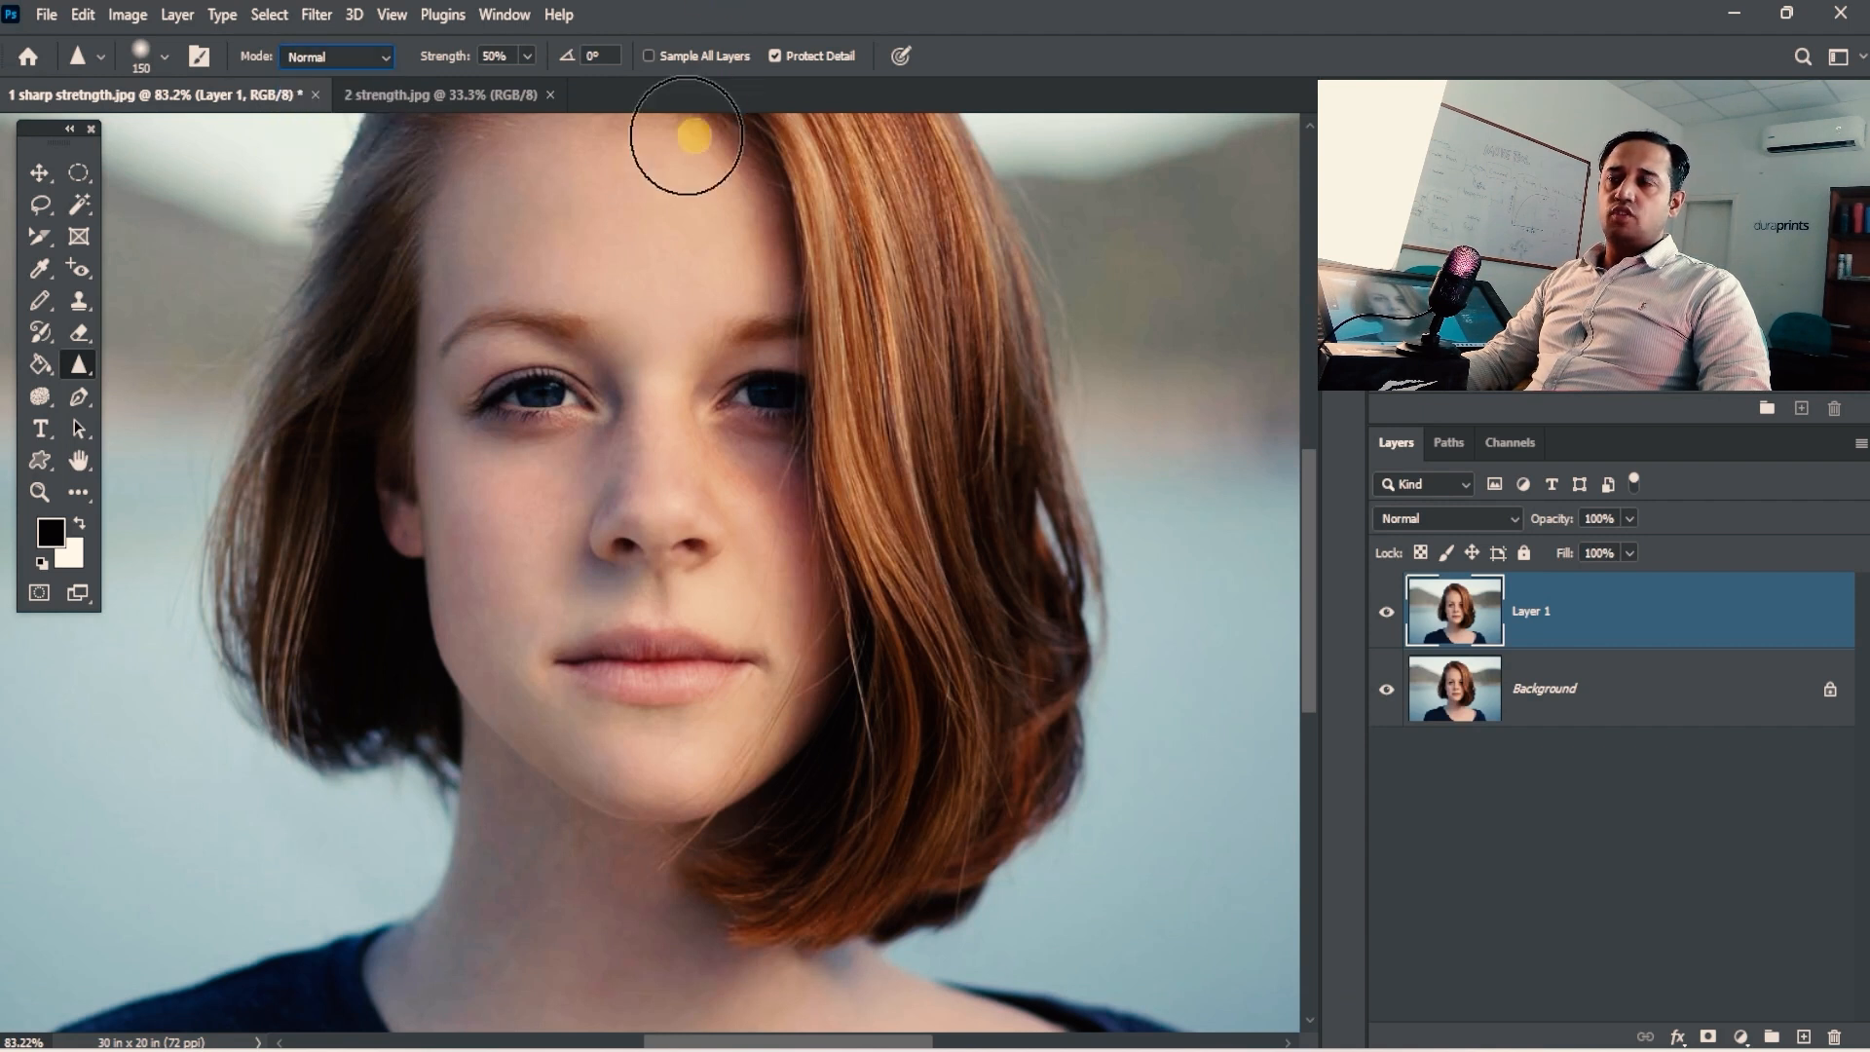
pyautogui.click(386, 57)
pyautogui.click(258, 52)
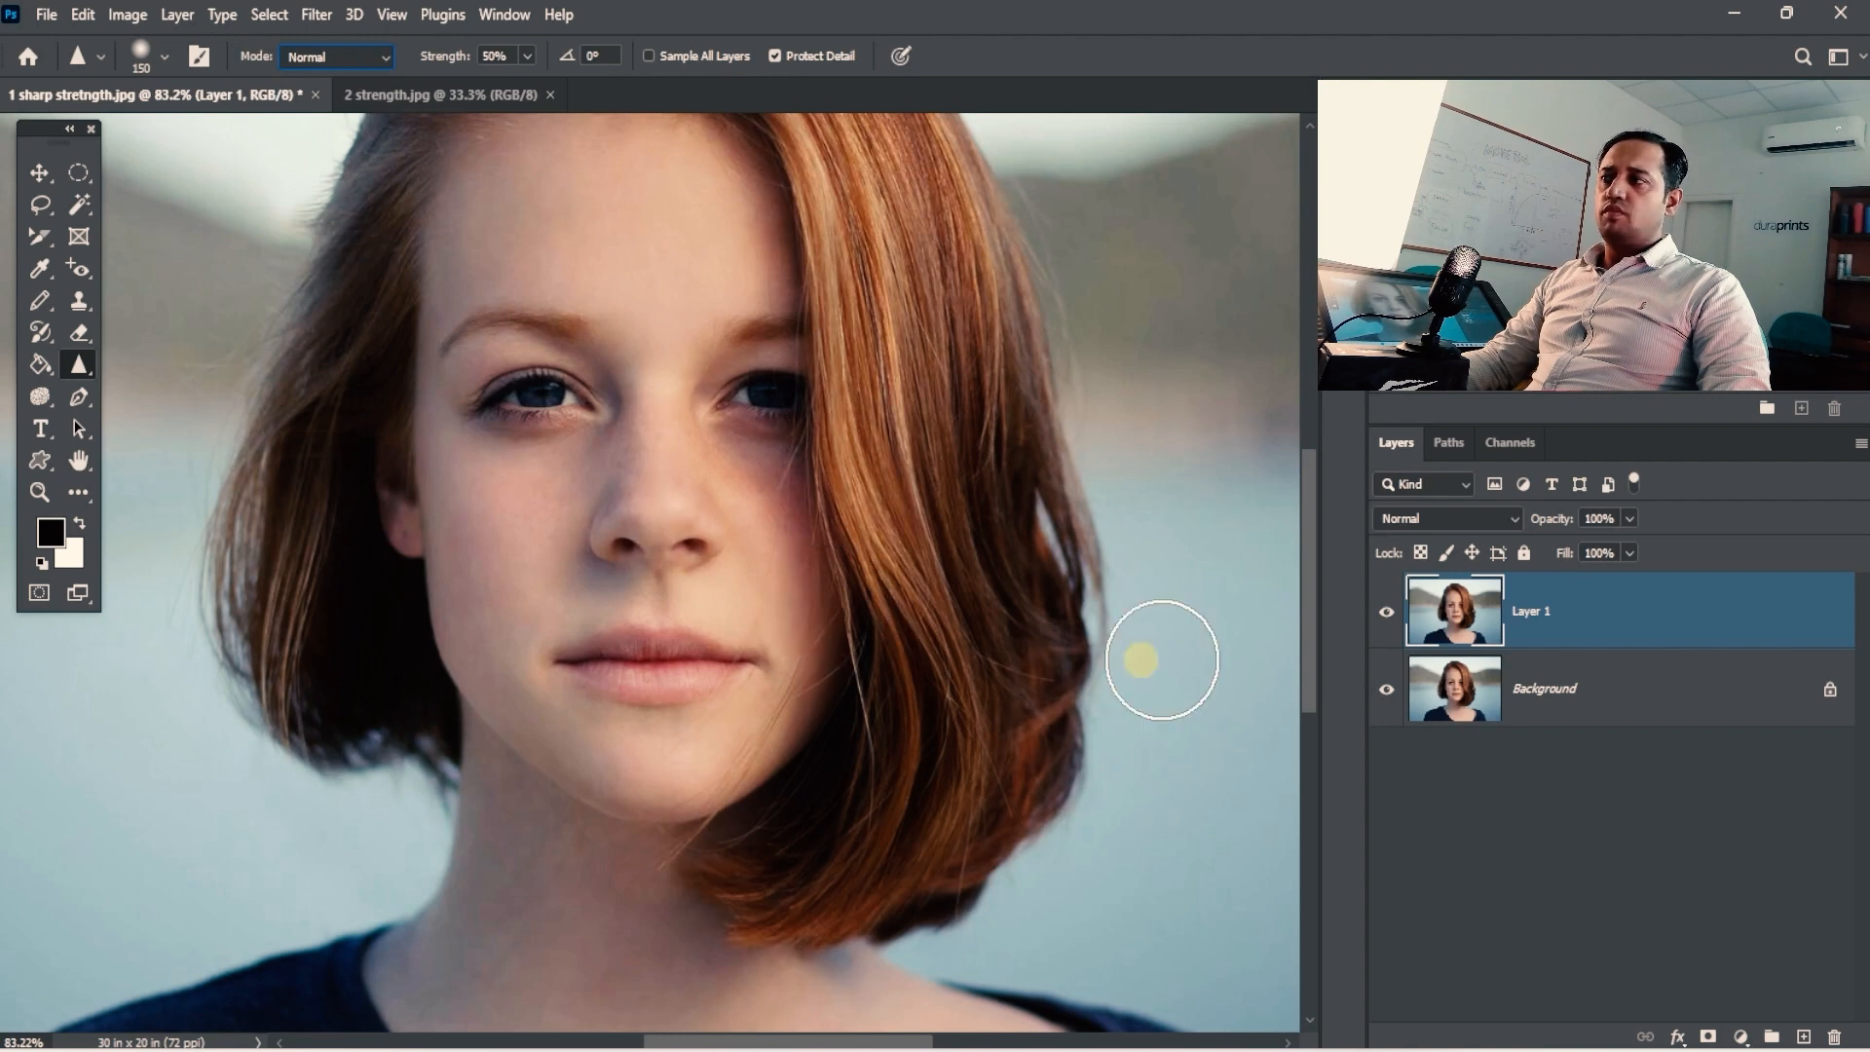
# Preview layer blend modes such as Vivid Light, Lighten and Hard Mix on Layer 1, keeping Normal.
pyautogui.click(1509, 519)
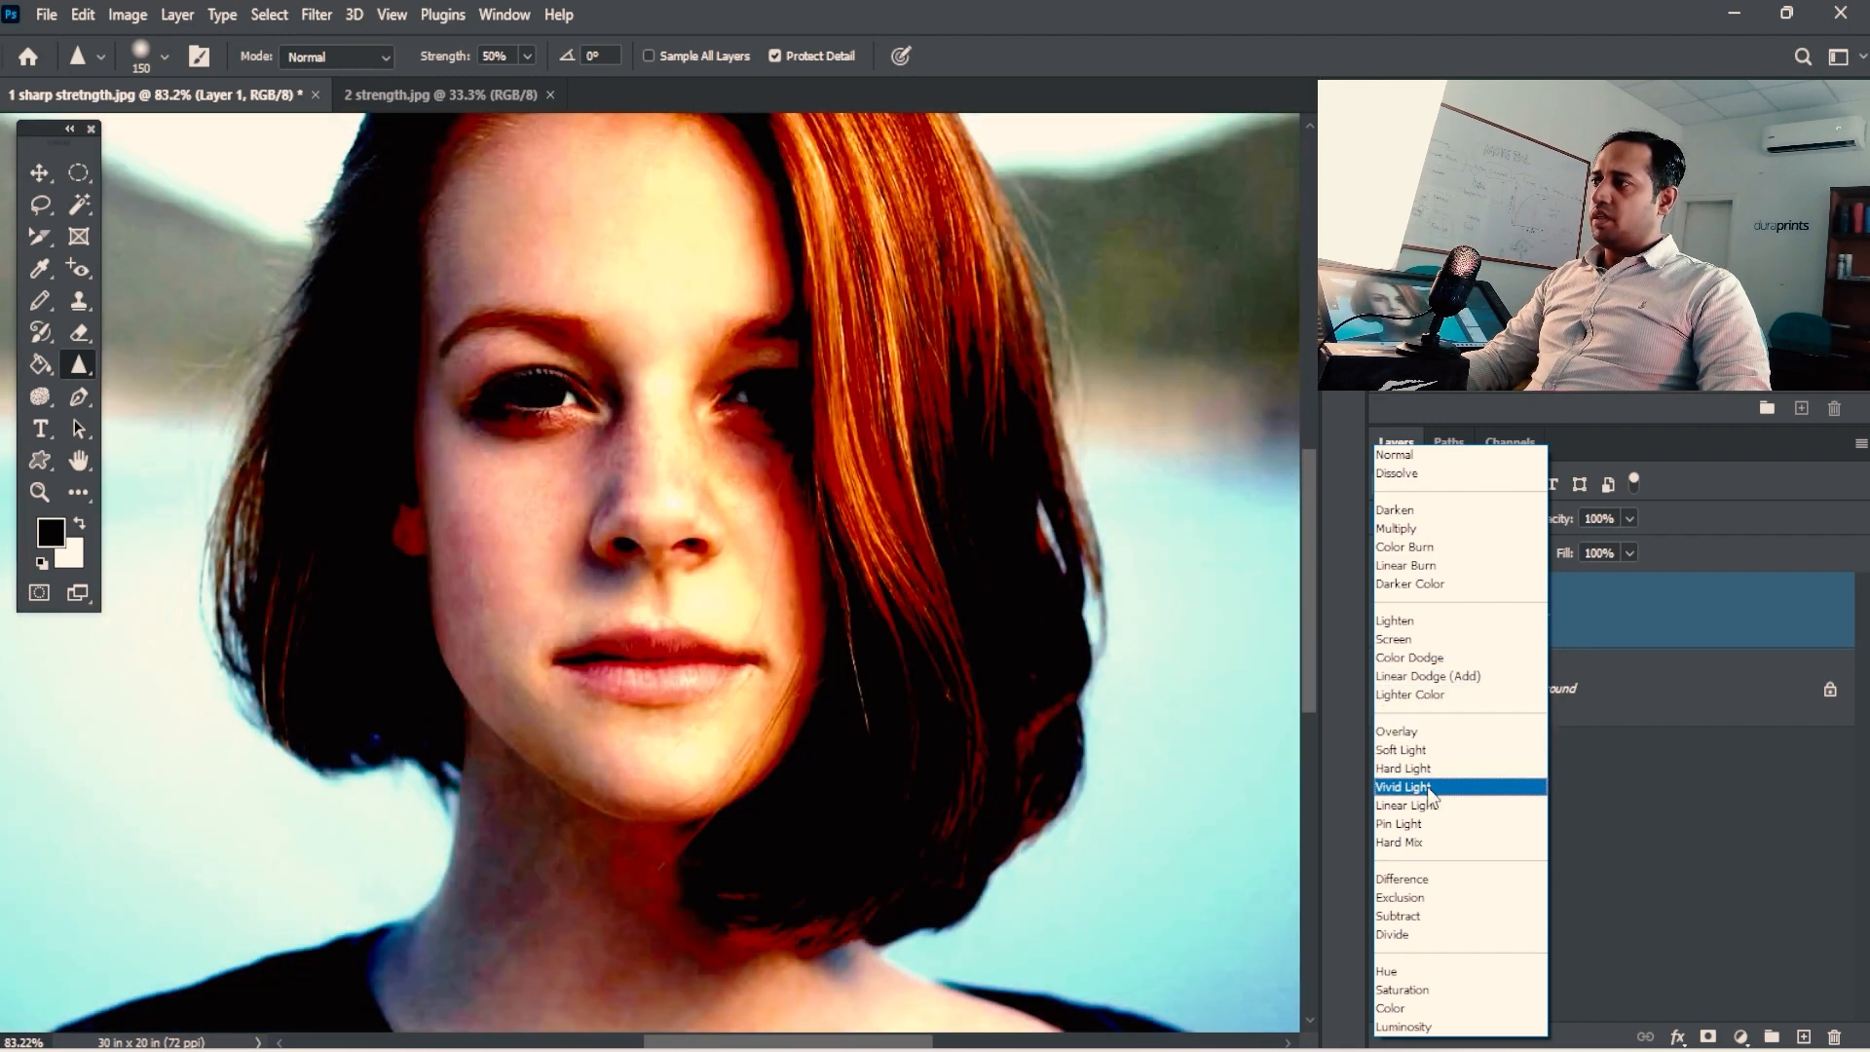
pyautogui.click(1672, 672)
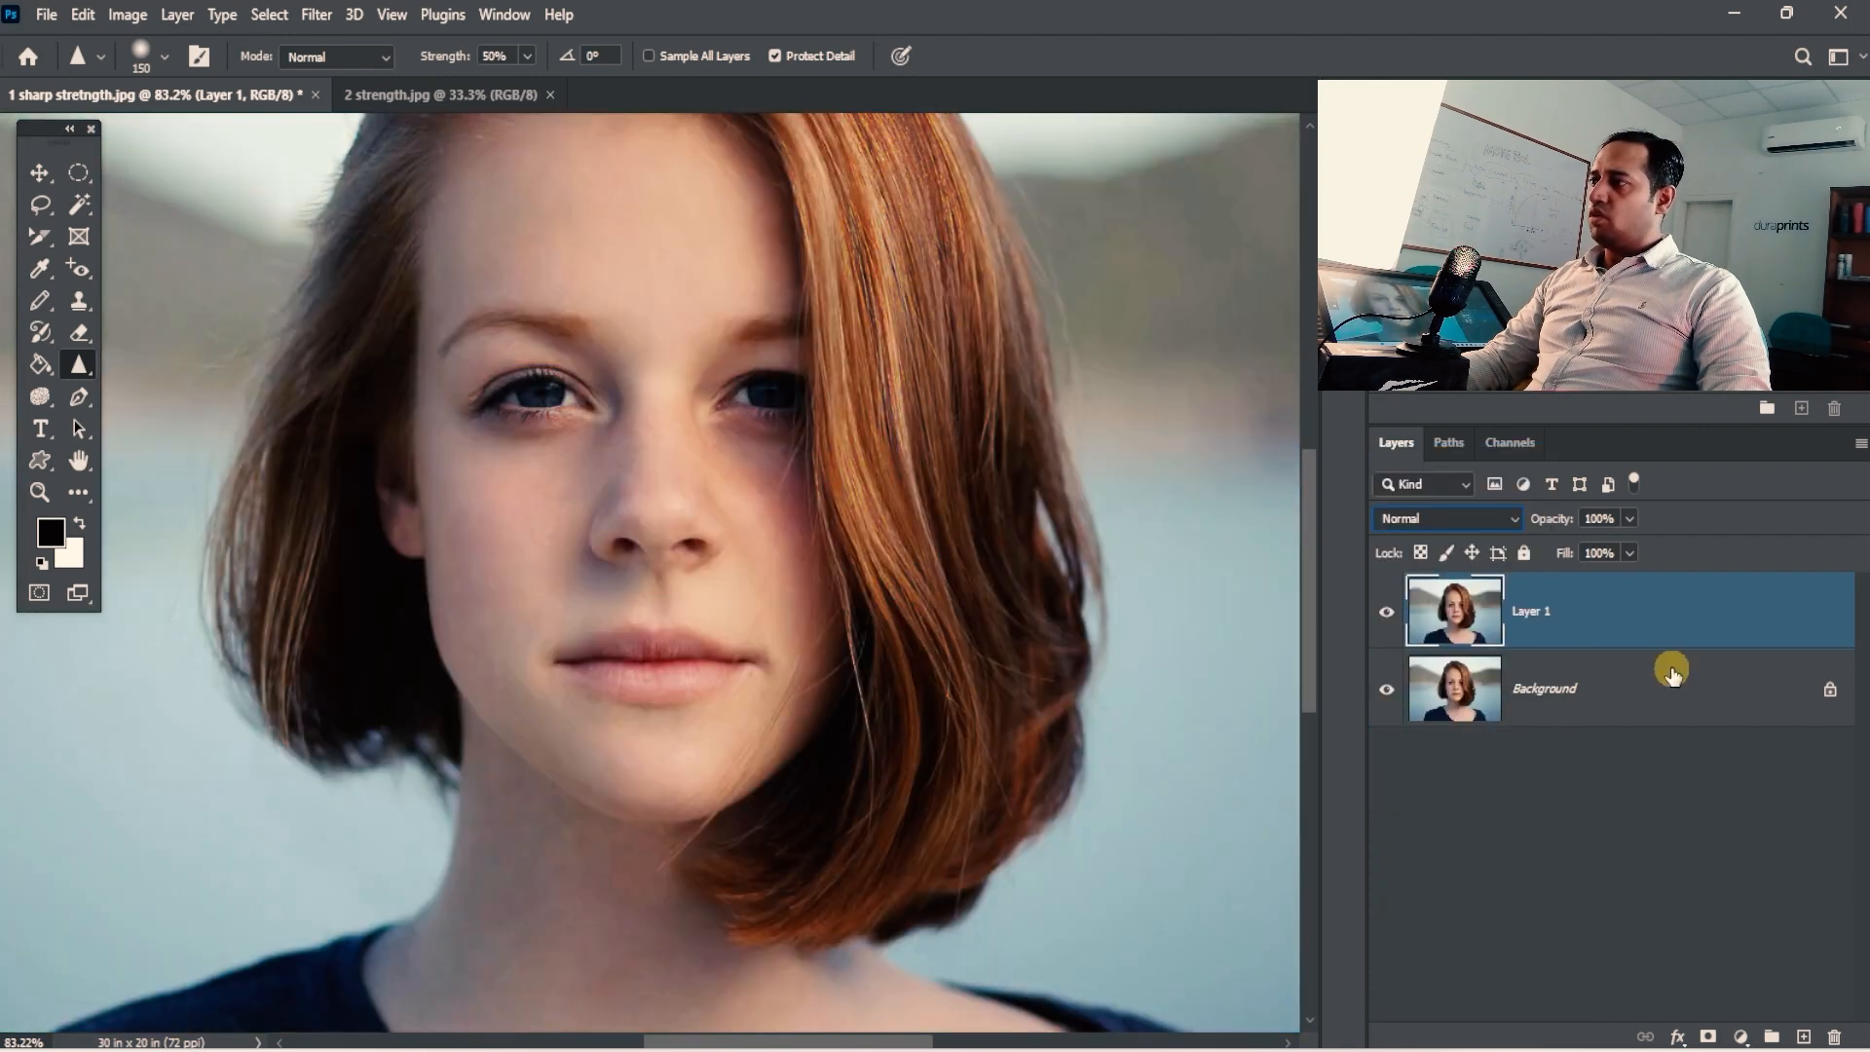
pyautogui.click(1493, 533)
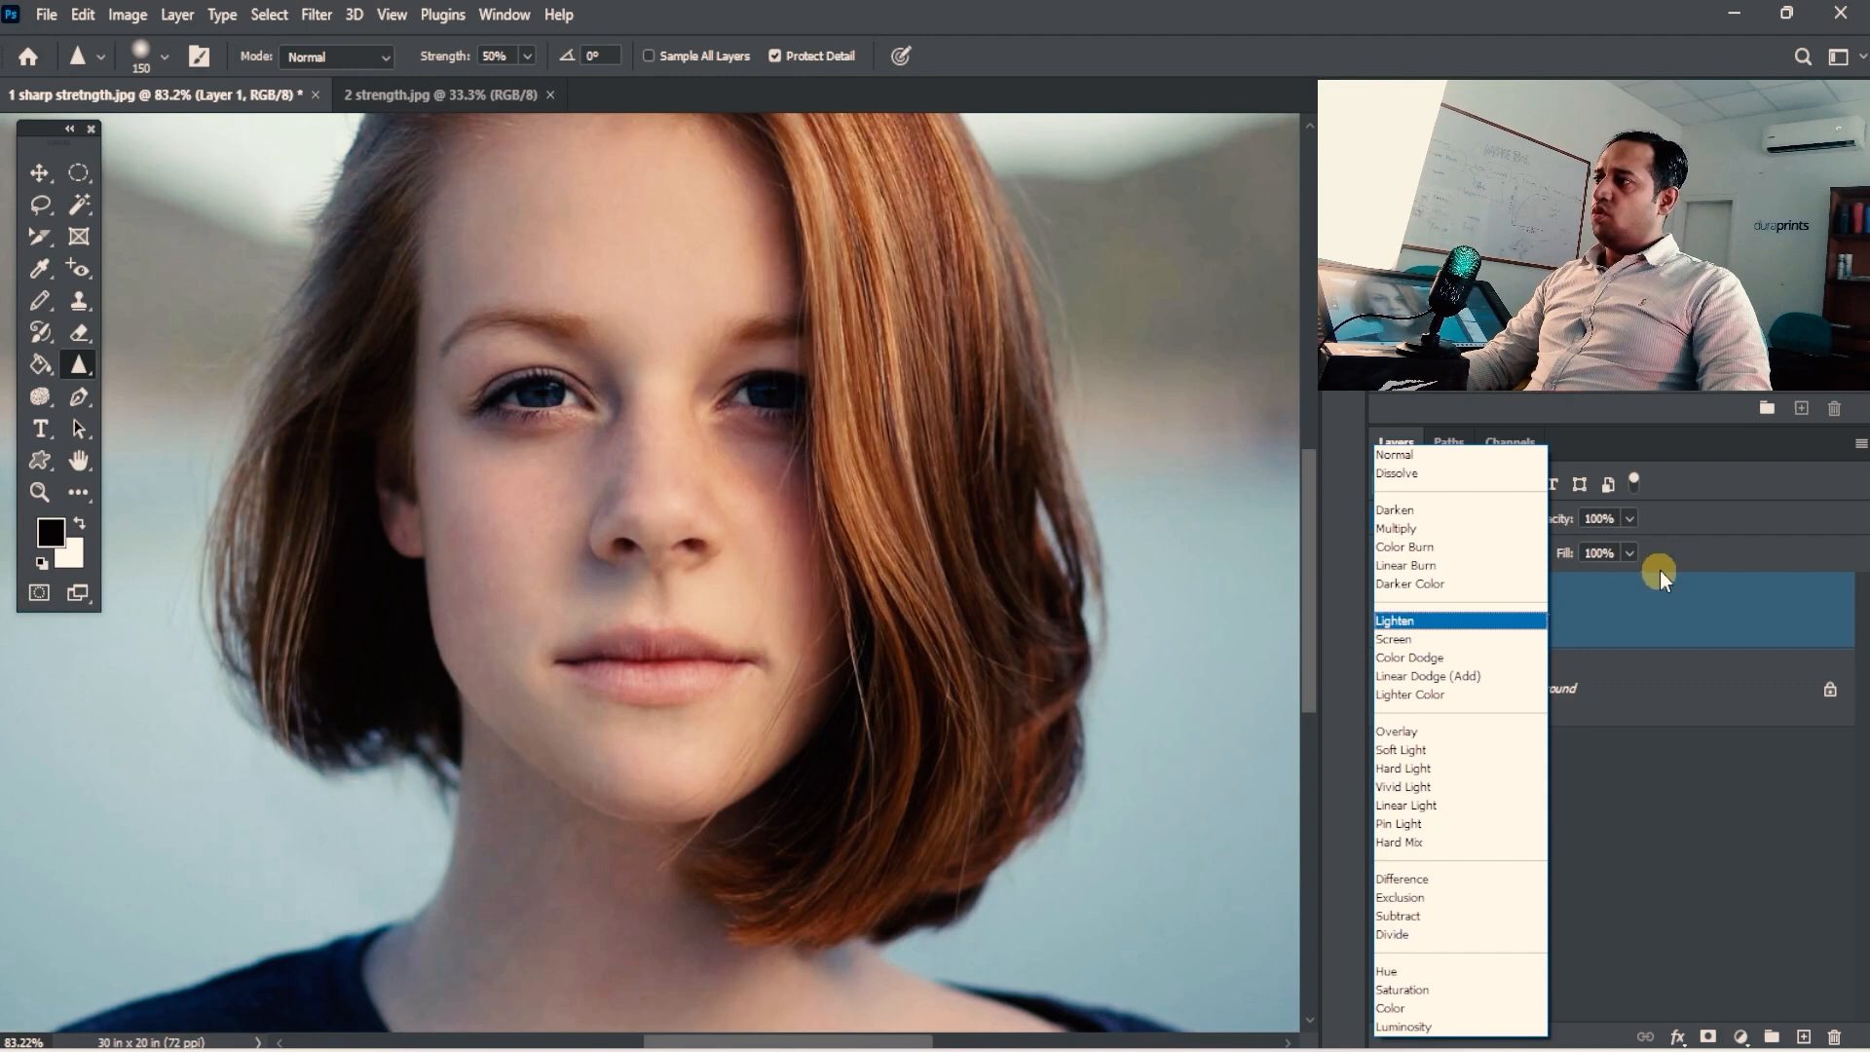
pyautogui.click(1644, 632)
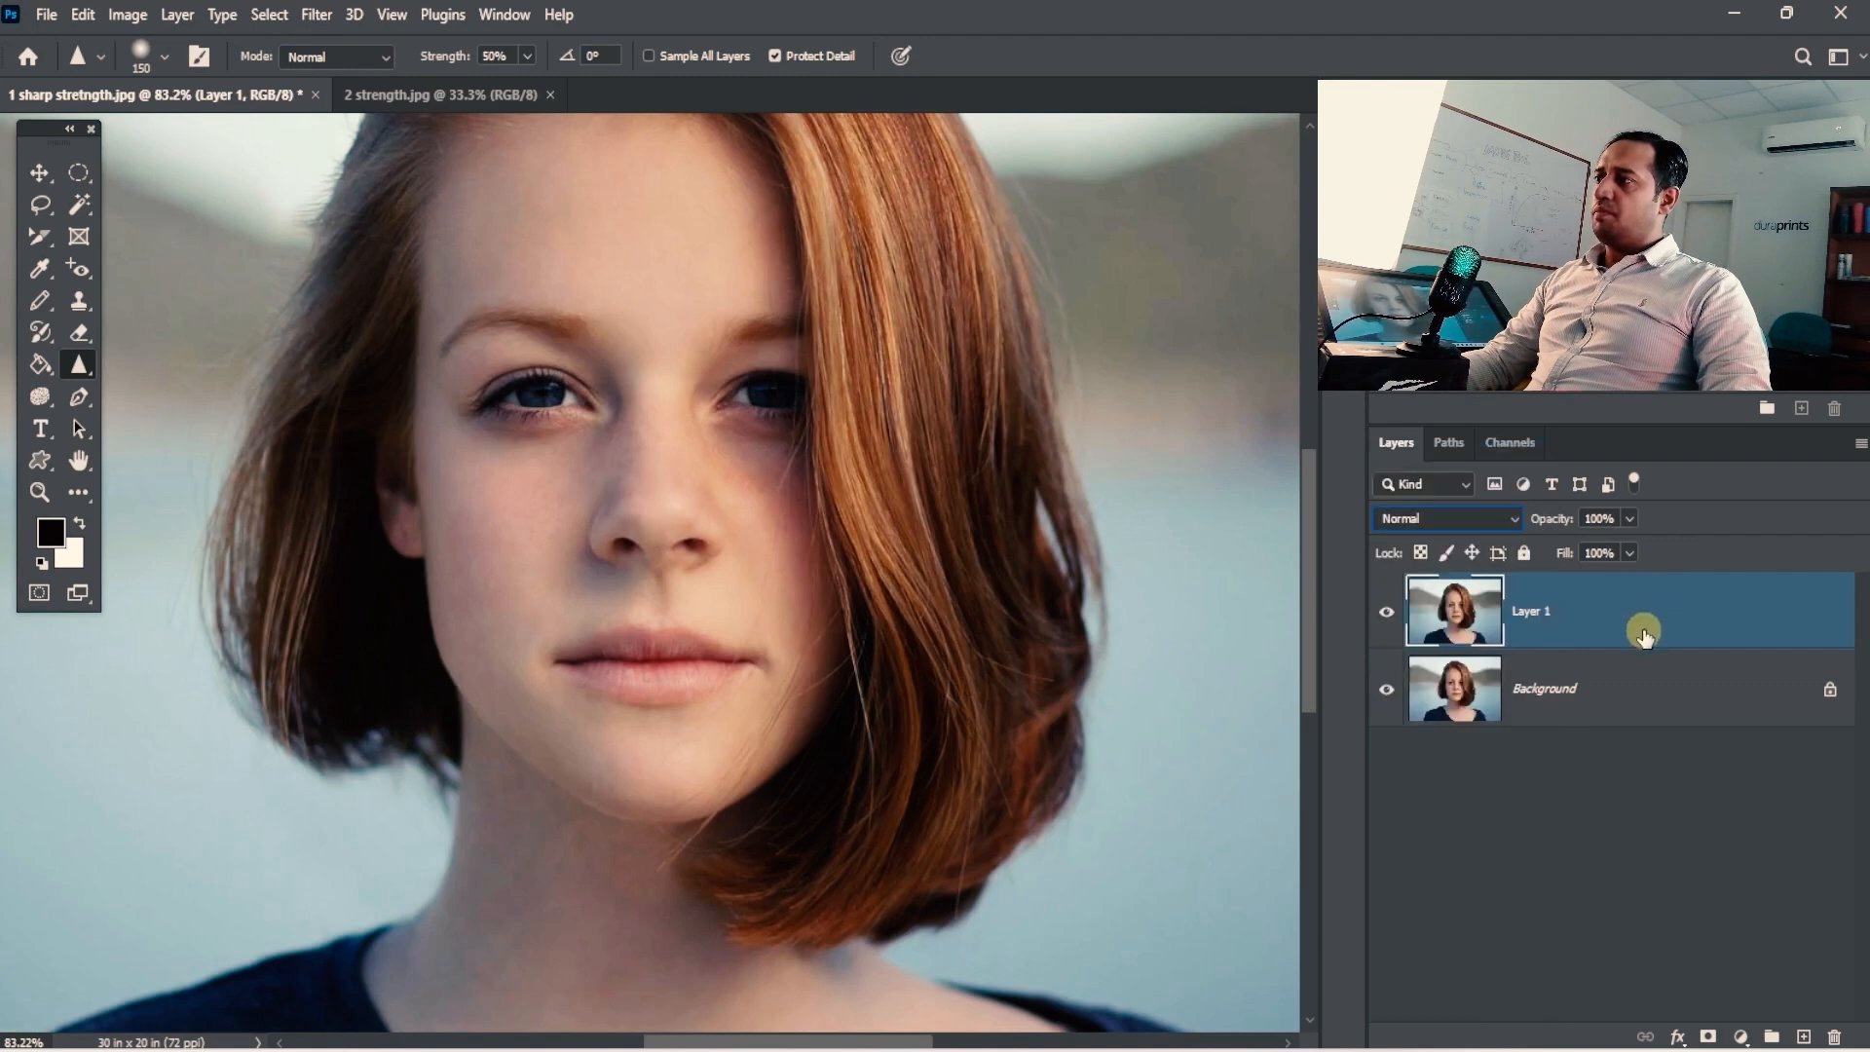
pyautogui.click(1478, 518)
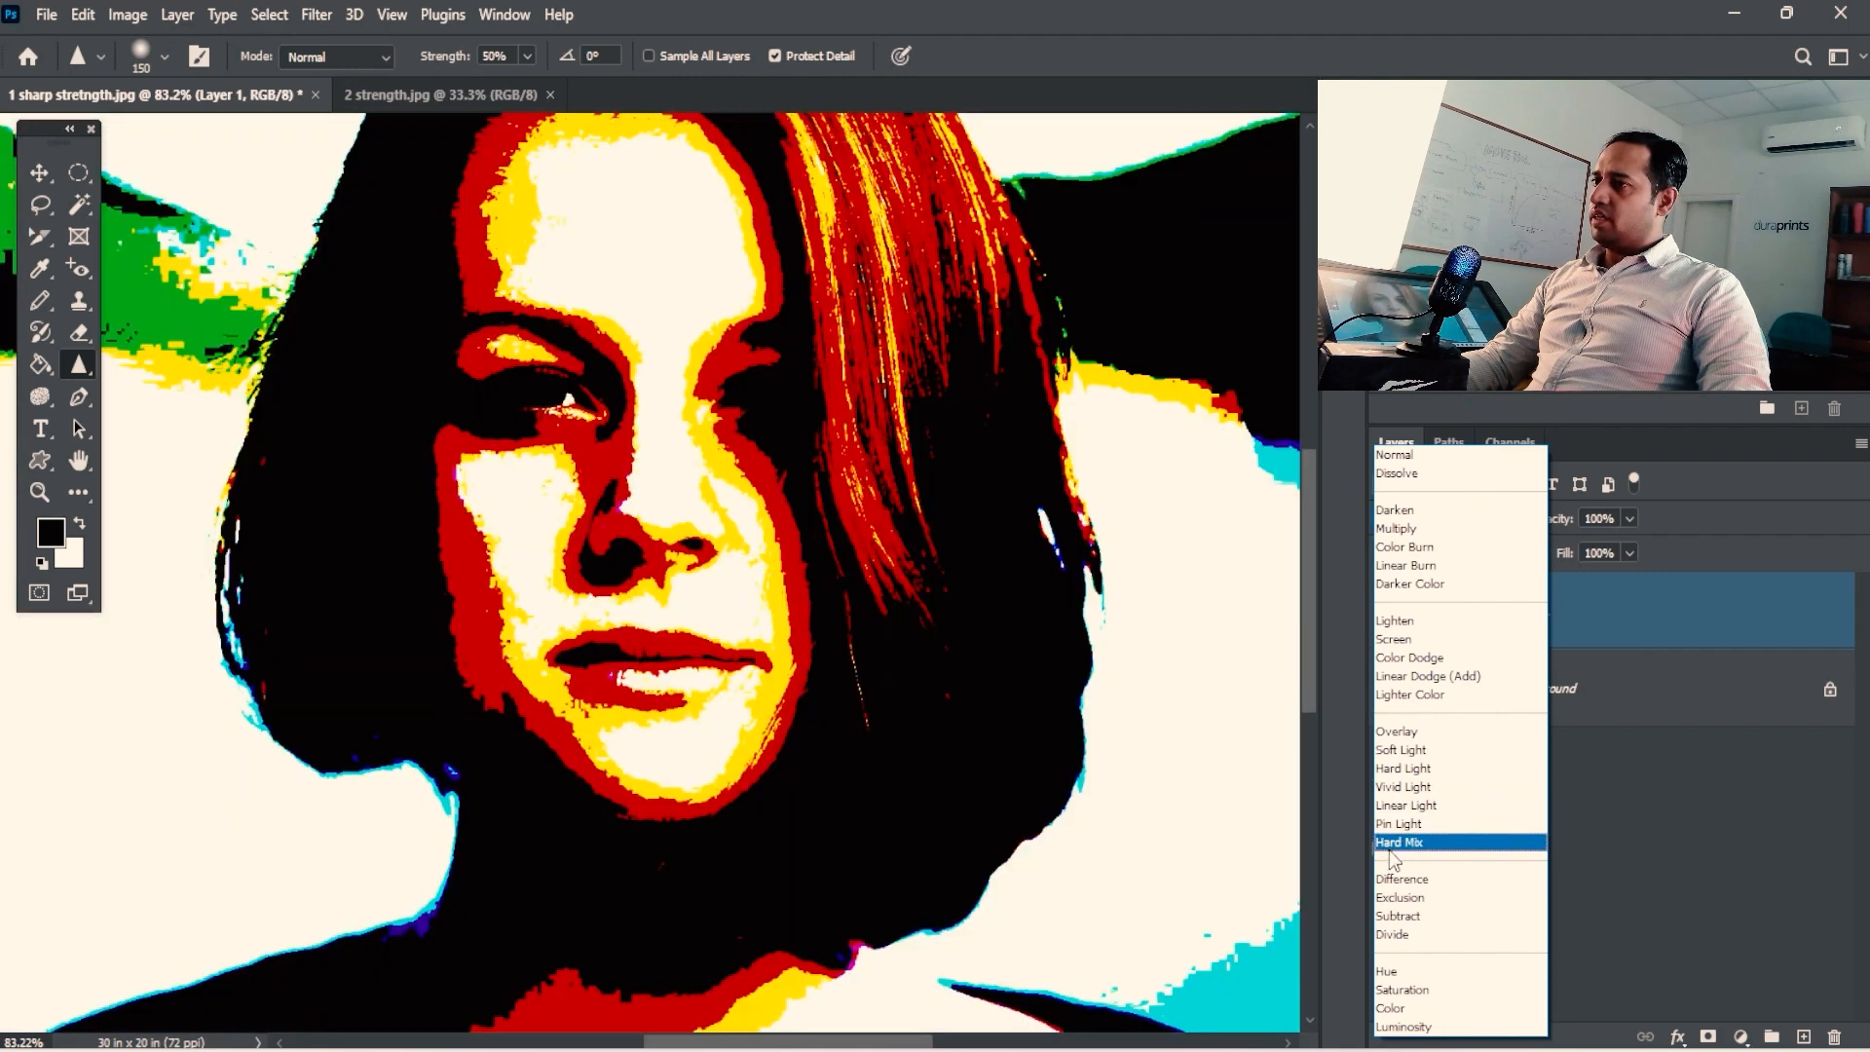
pyautogui.click(1587, 710)
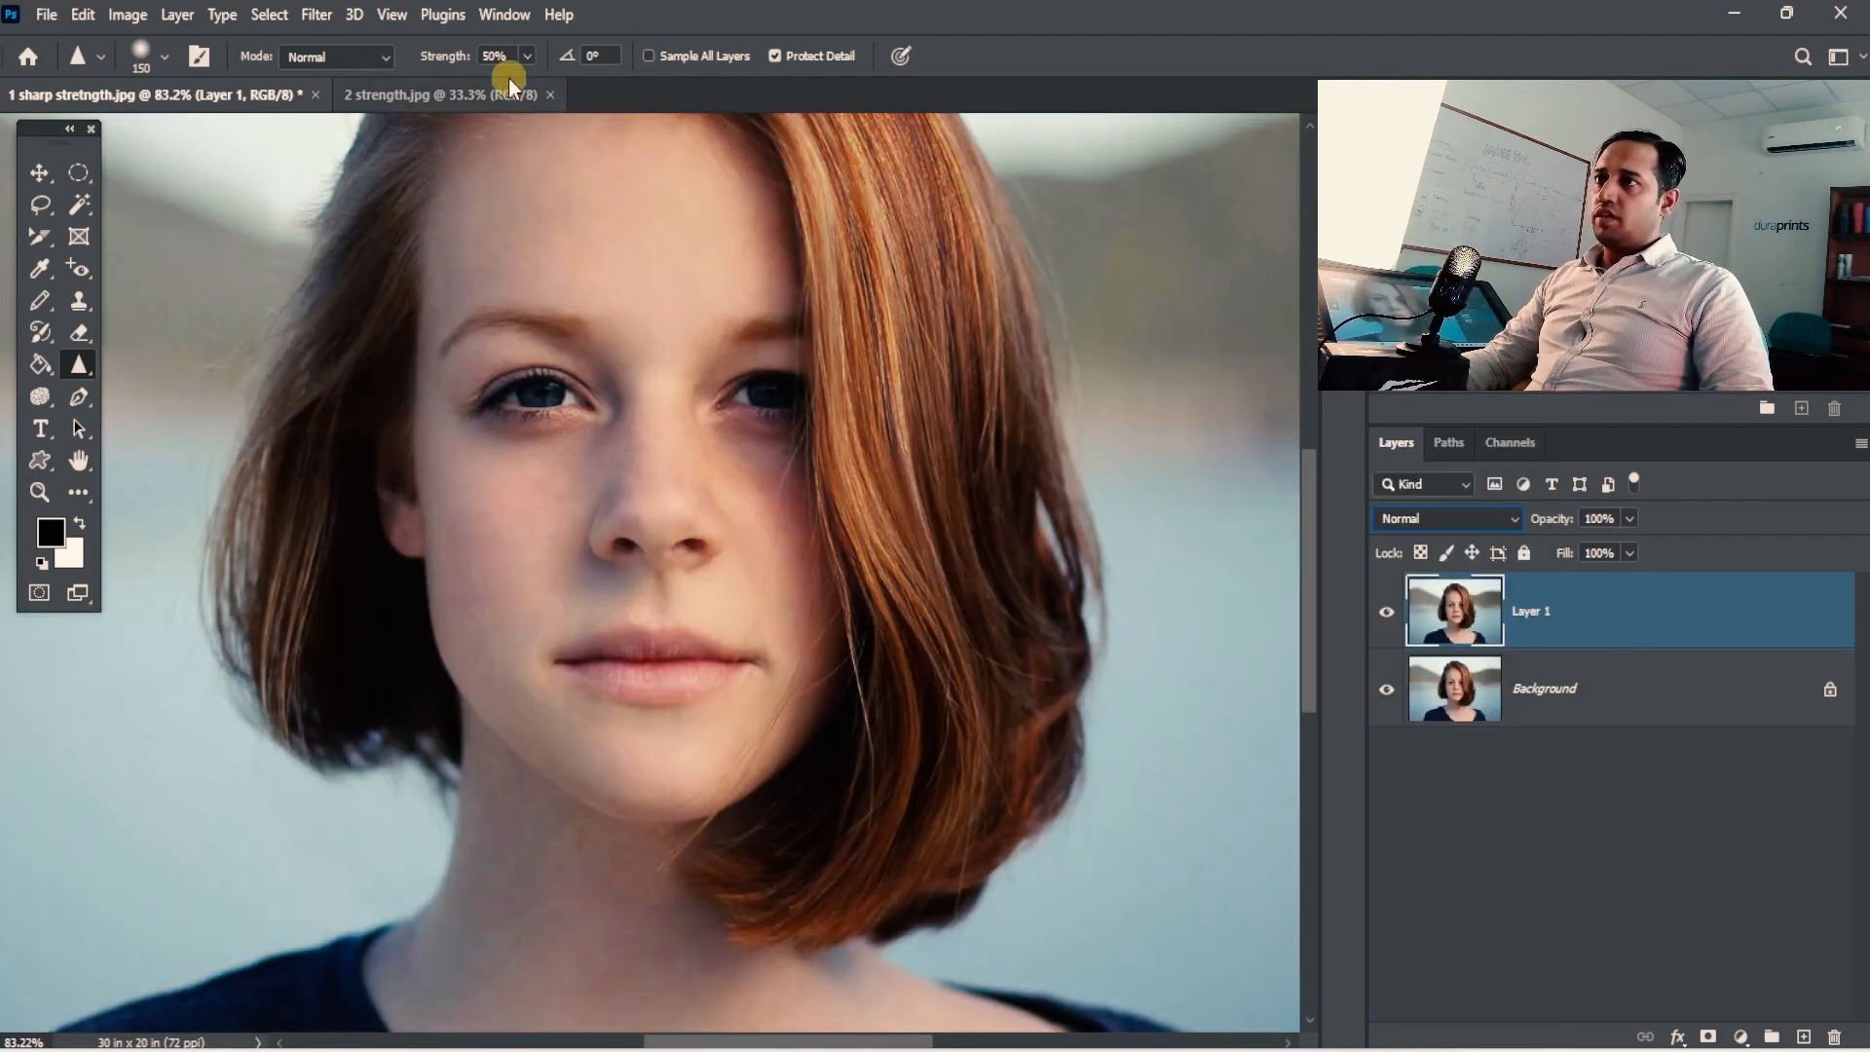
# Set the Sharpen strength to 10% and sharpen the woman's fully lit eye on Layer 1 with the 150 px brush.
pyautogui.click(526, 57)
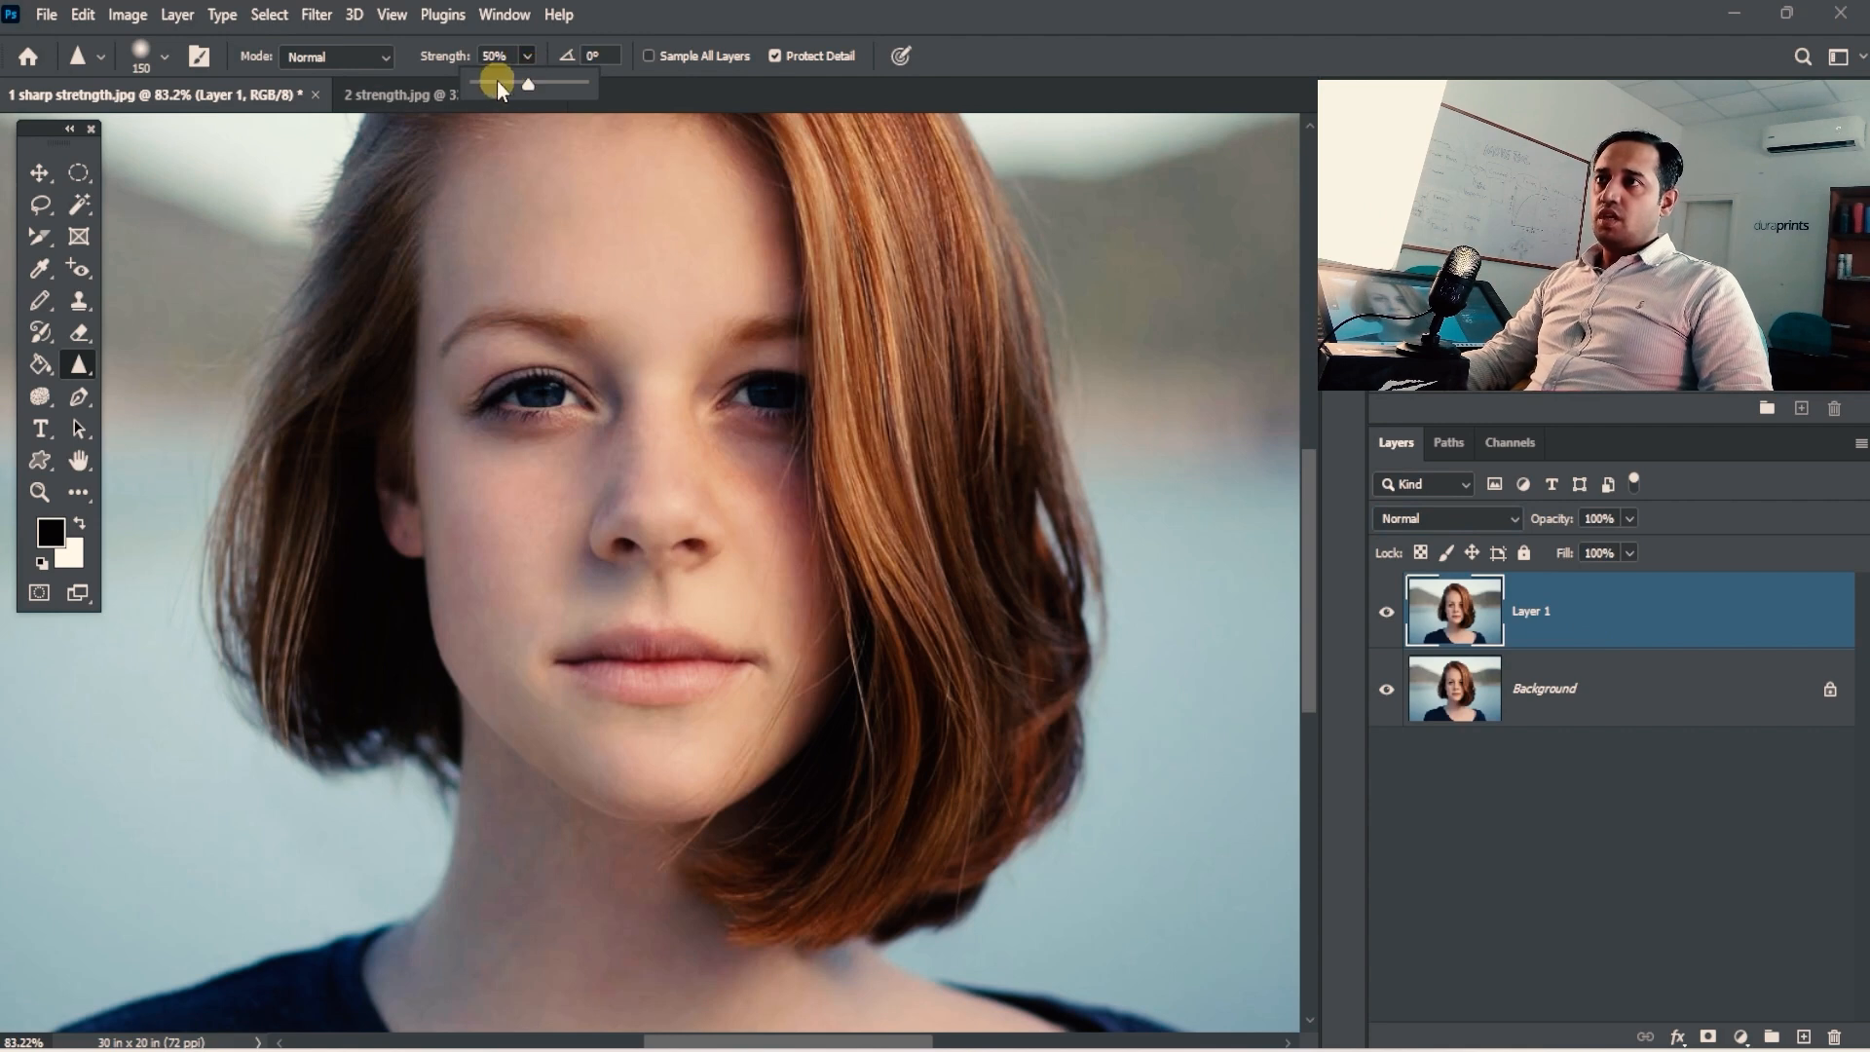
pyautogui.click(485, 84)
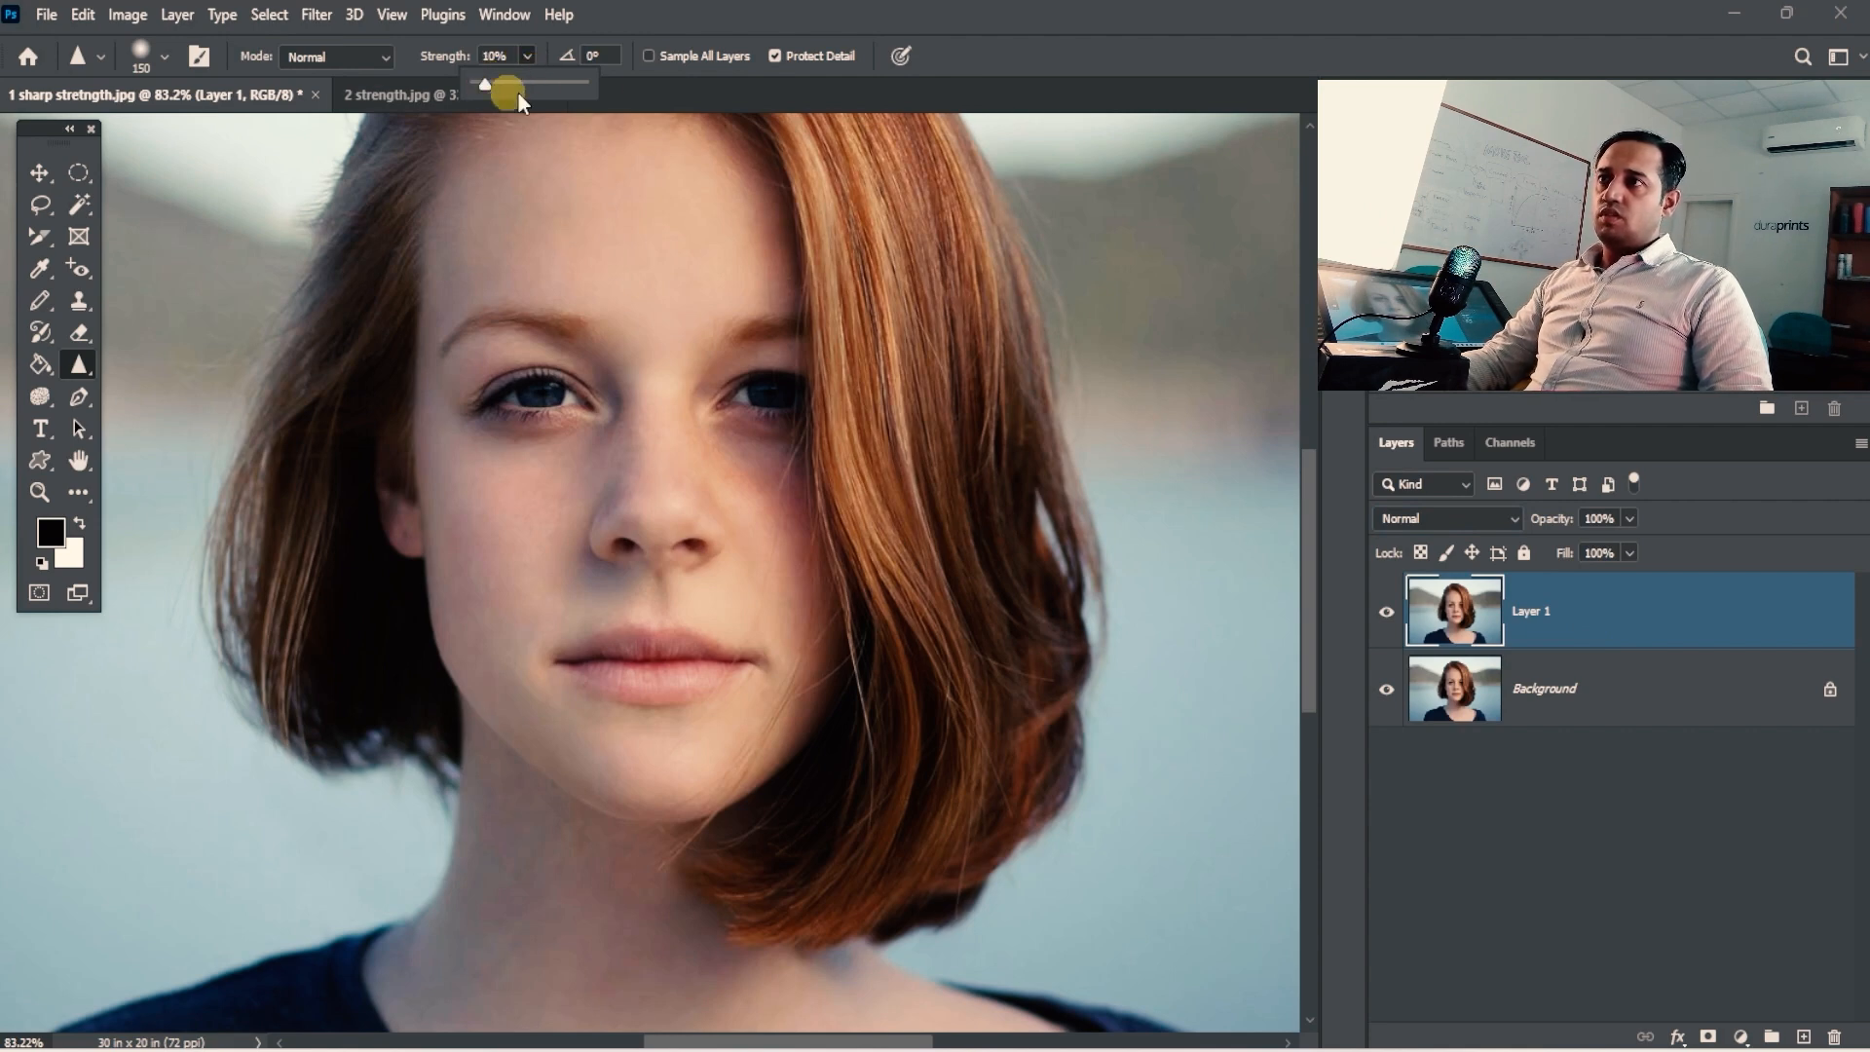
pyautogui.keyDown('ctrl'); pyautogui.click(555, 407); pyautogui.keyUp('ctrl')
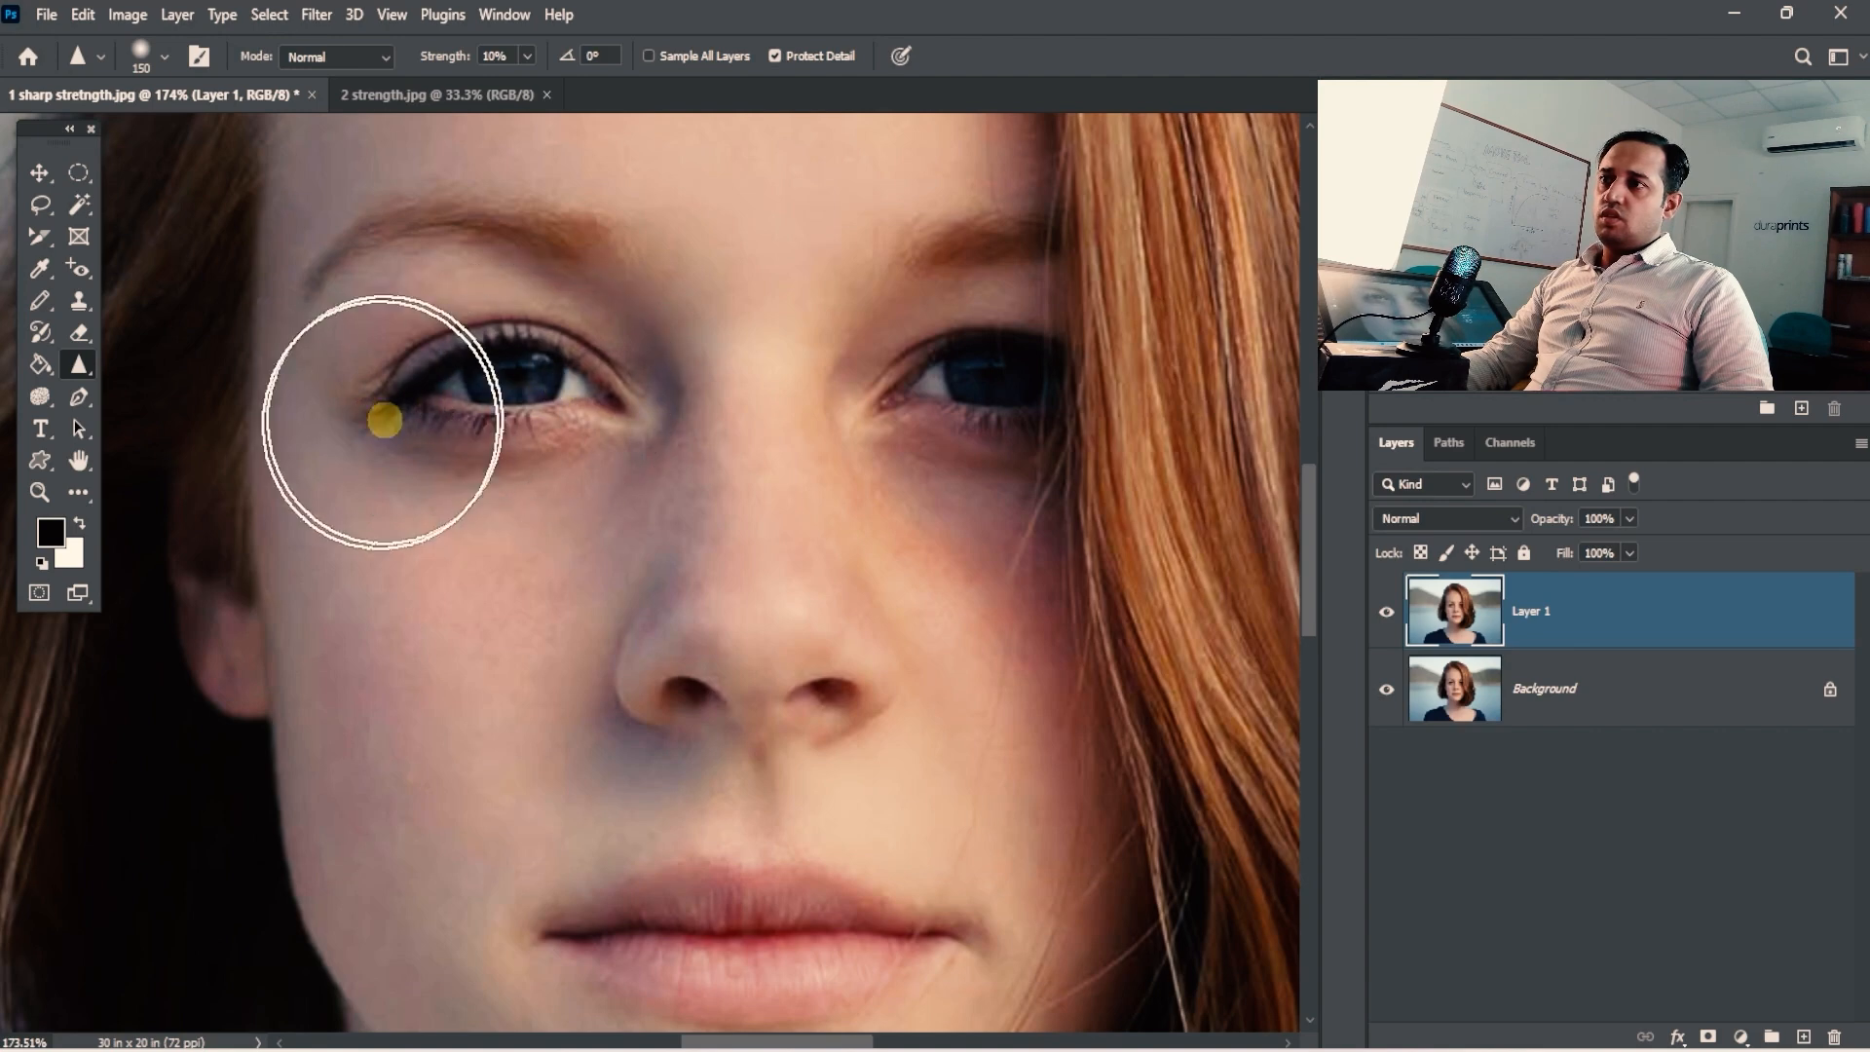
pyautogui.moveTo(512, 384); pyautogui.dragTo(763, 452)
pyautogui.keyDown('ctrl'); pyautogui.keyDown('alt'); pyautogui.click(762, 452); pyautogui.keyUp('alt'); pyautogui.keyUp('ctrl')
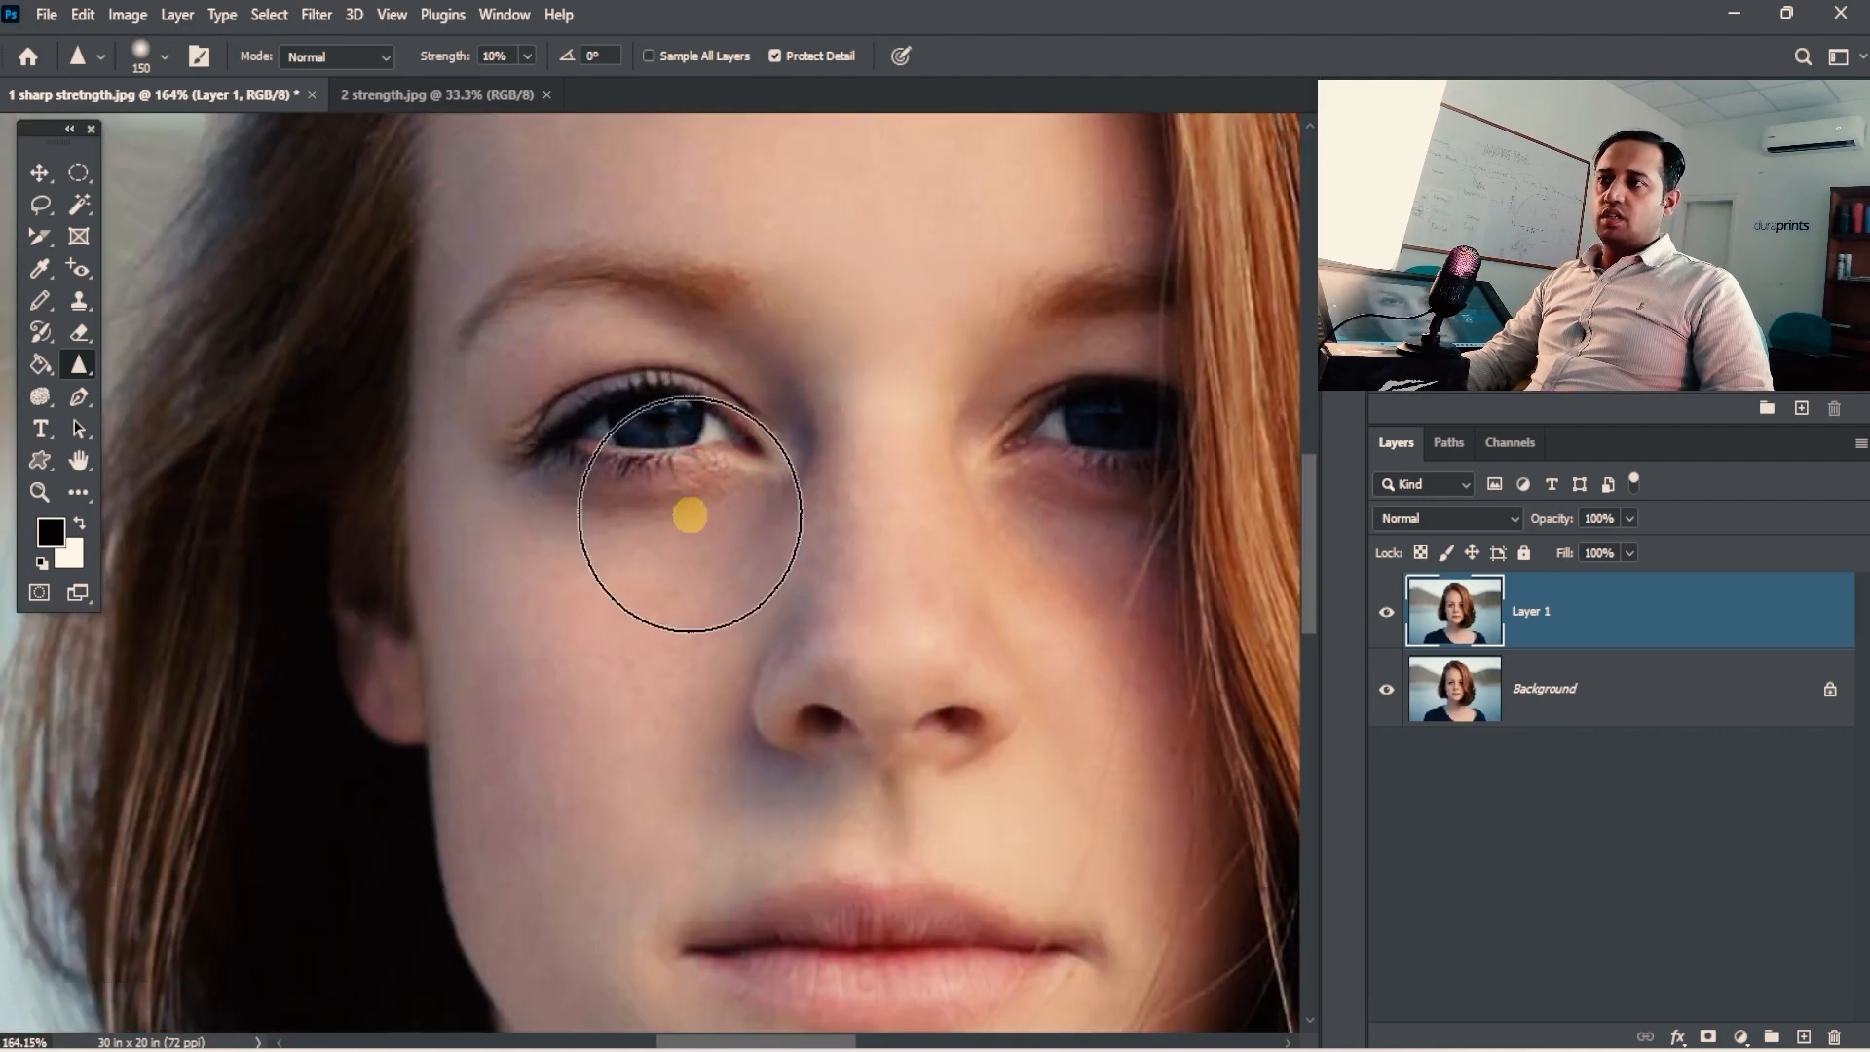
# Duplicate the Background layer again and hide Layer 1 above it.
pyautogui.click(1575, 688)
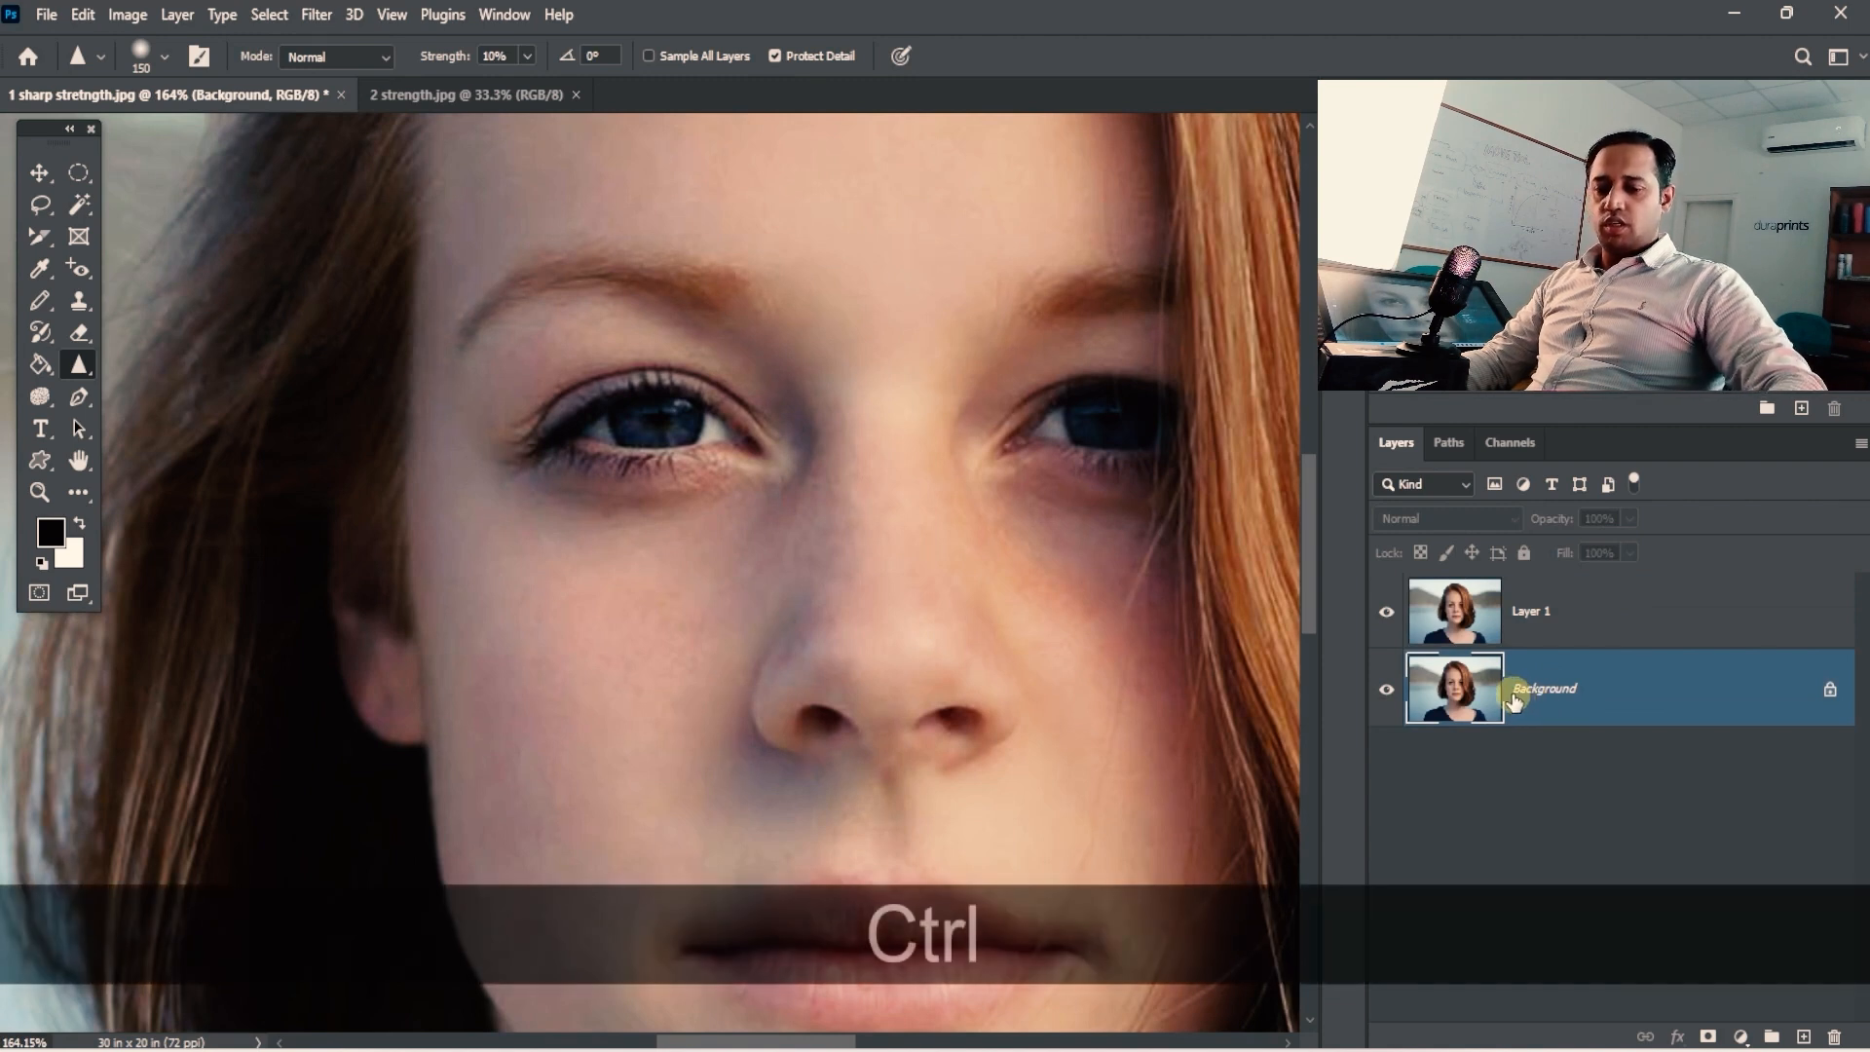
pyautogui.hotkey('ctrl', 'j')
pyautogui.click(1386, 612)
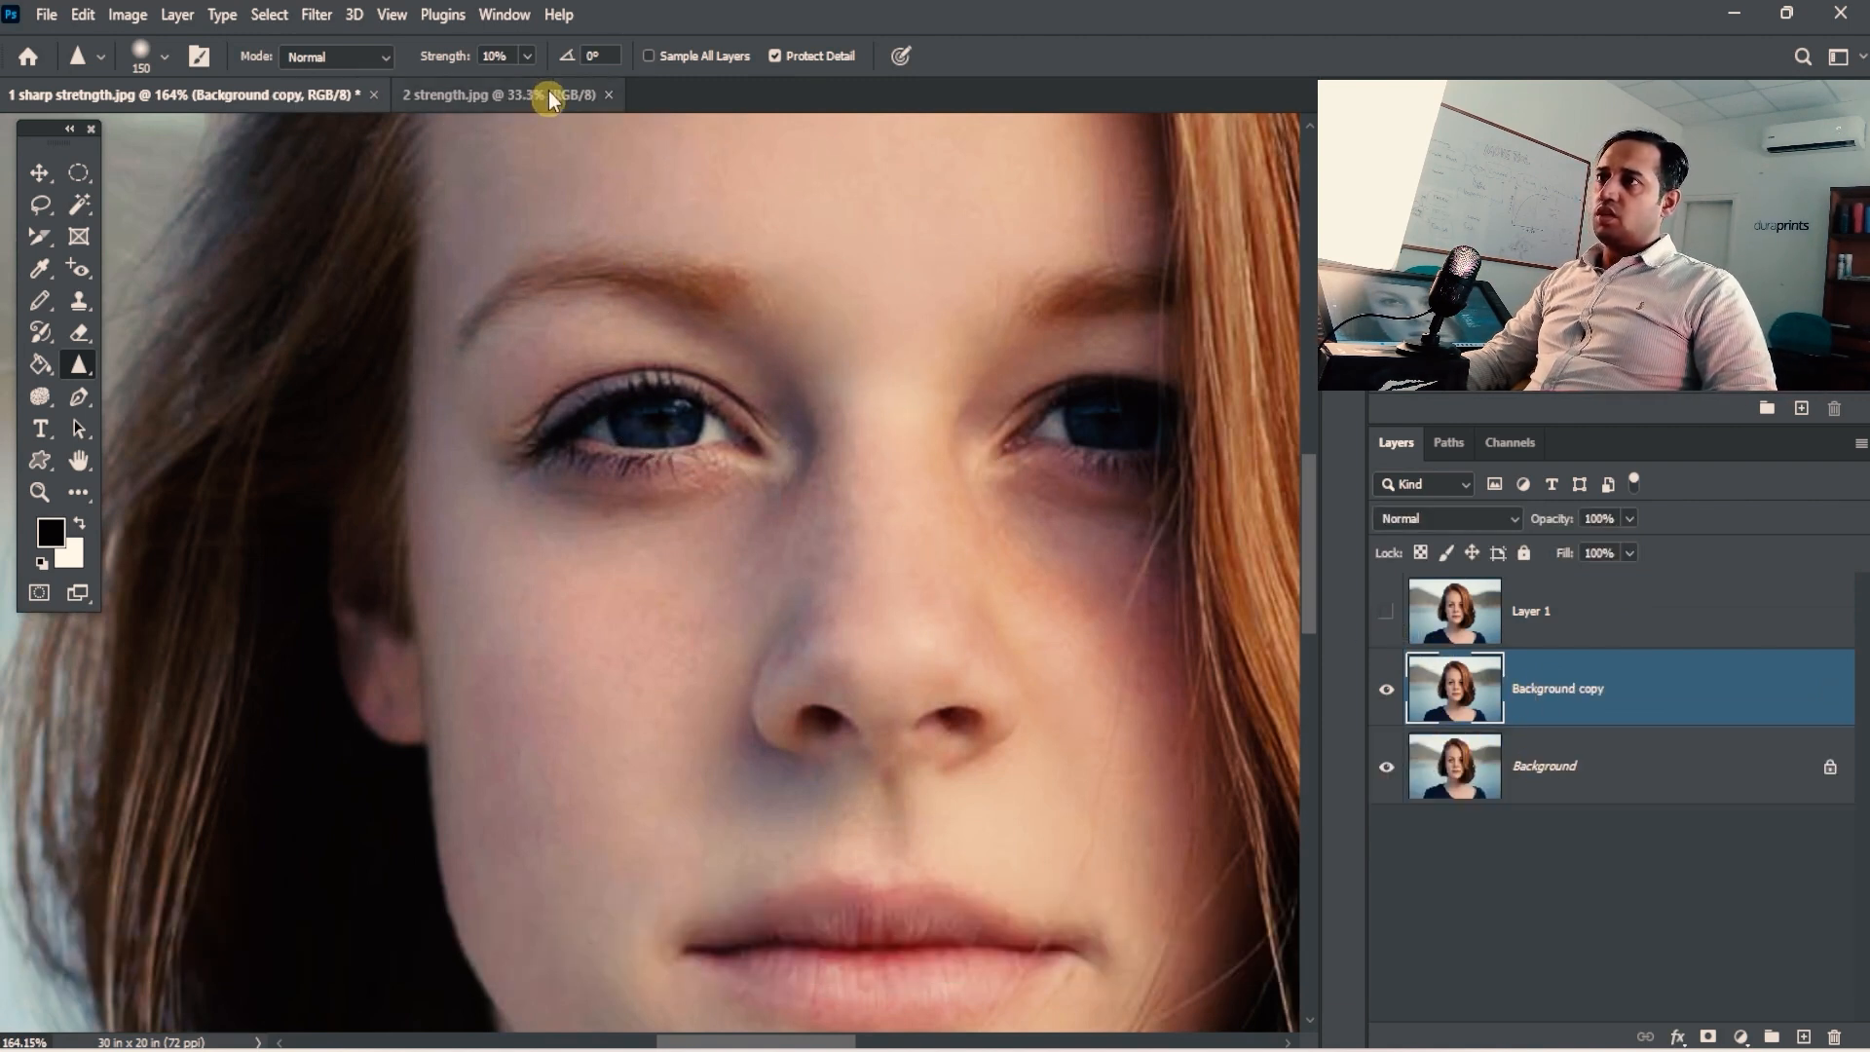
# Set the Sharpen strength to 71% and sharpen the woman's fully lit eye on the Background copy layer.
pyautogui.click(527, 55)
pyautogui.click(775, 55)
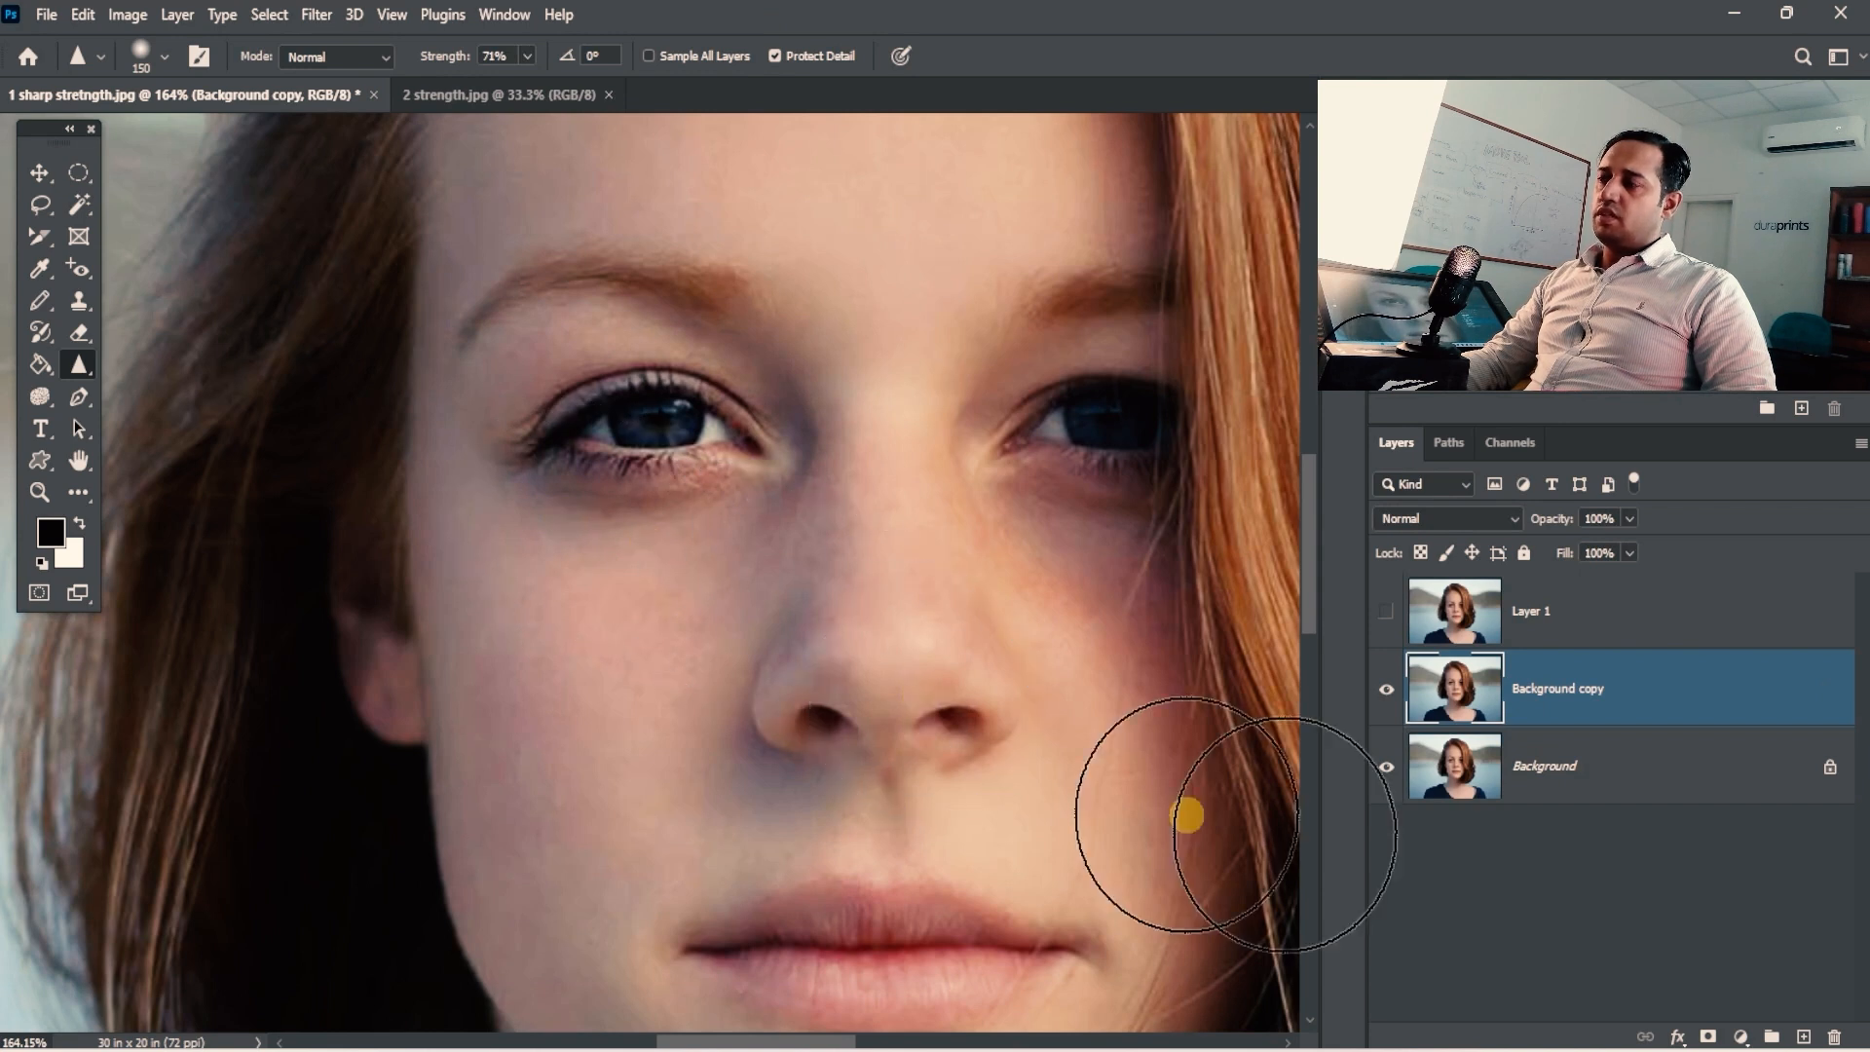
# Make a rectangular marquee selection around the woman's fully lit eye.
pyautogui.click(78, 172)
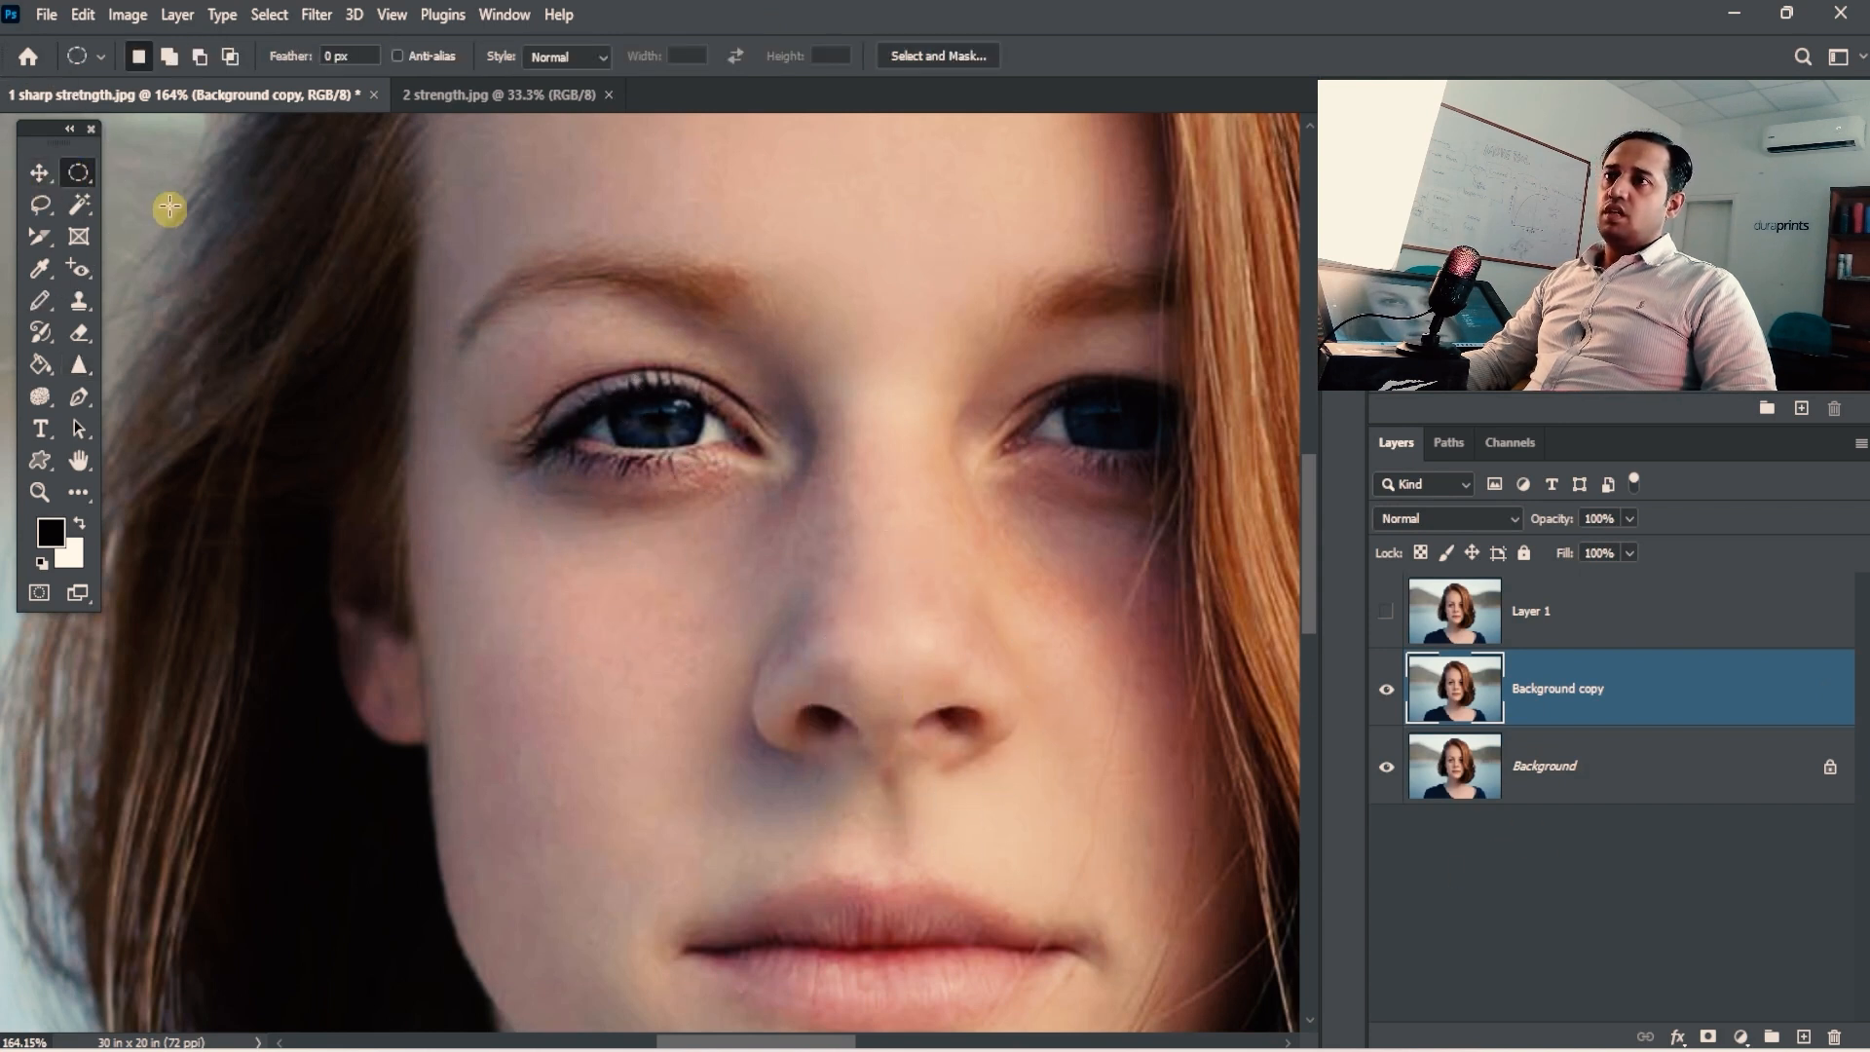
pyautogui.rightClick(82, 181)
pyautogui.click(161, 175)
pyautogui.moveTo(493, 315); pyautogui.dragTo(823, 525)
pyautogui.hotkey('ctrl', 'j')
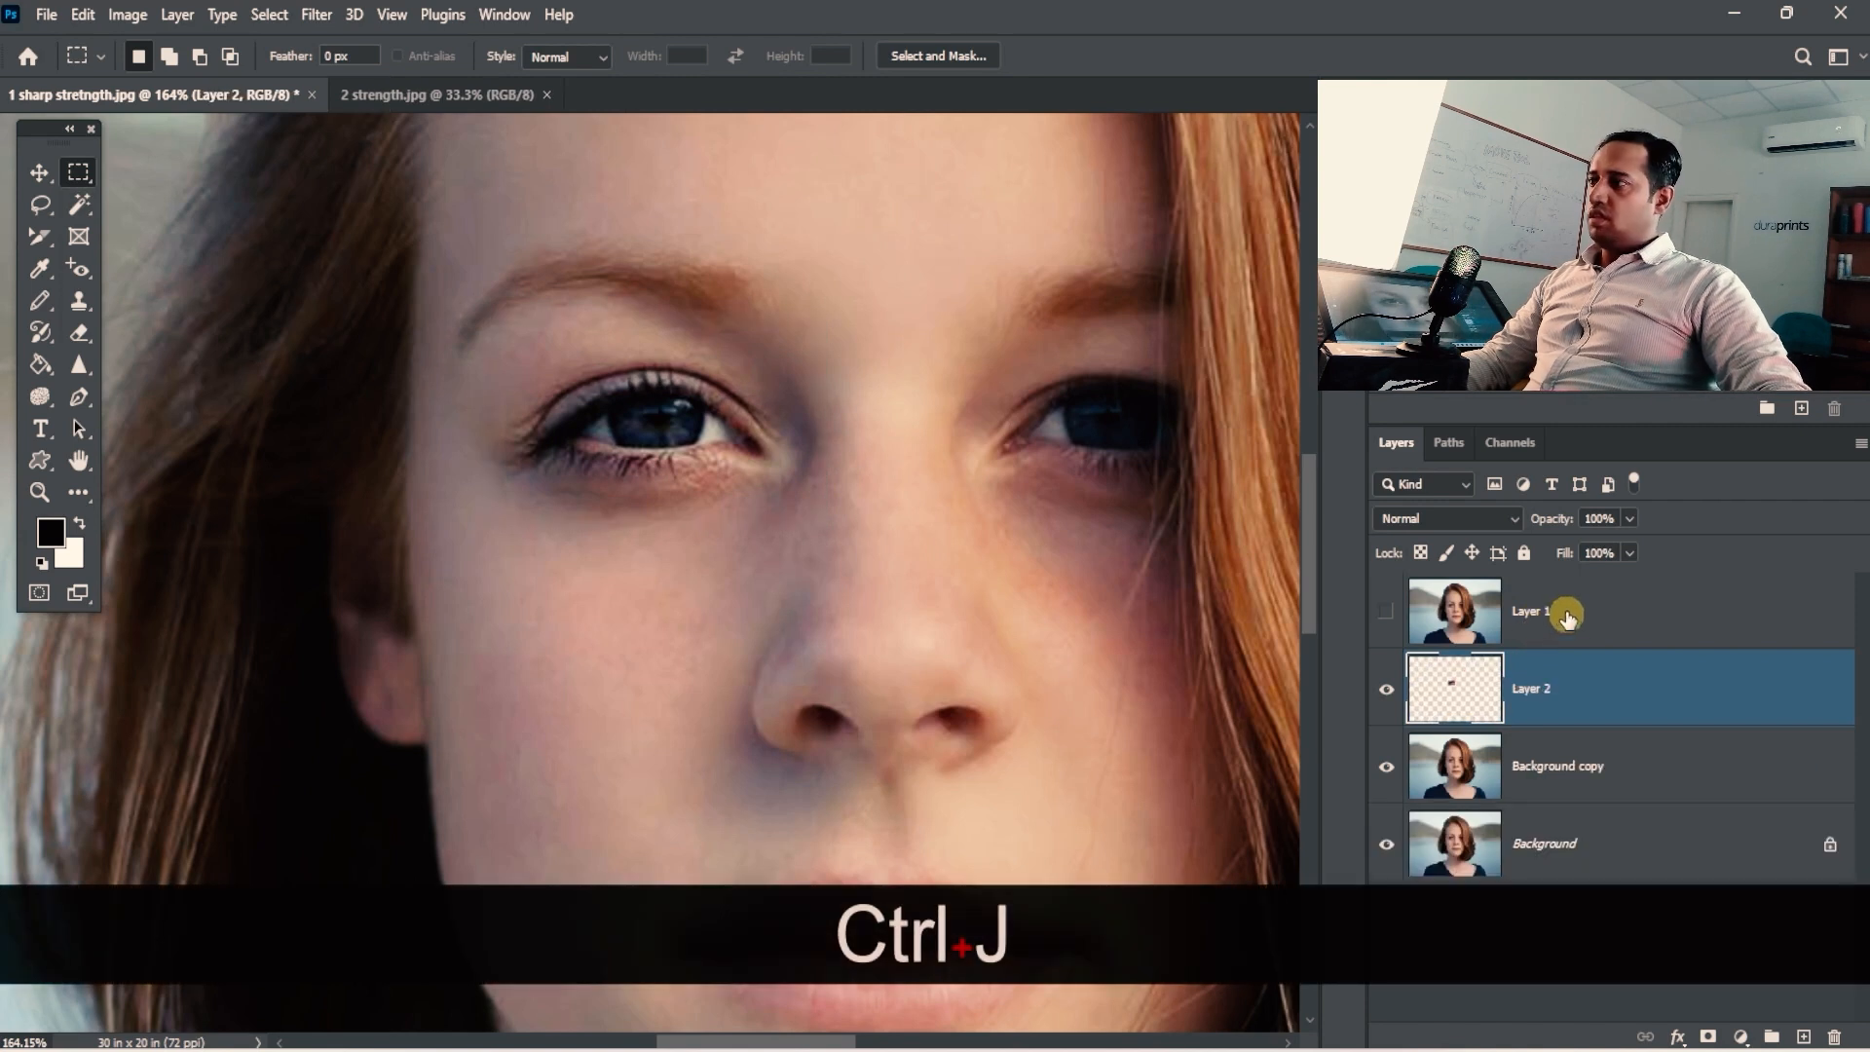
pyautogui.click(1566, 617)
pyautogui.click(1385, 612)
pyautogui.hotkey('ctrl', 'j')
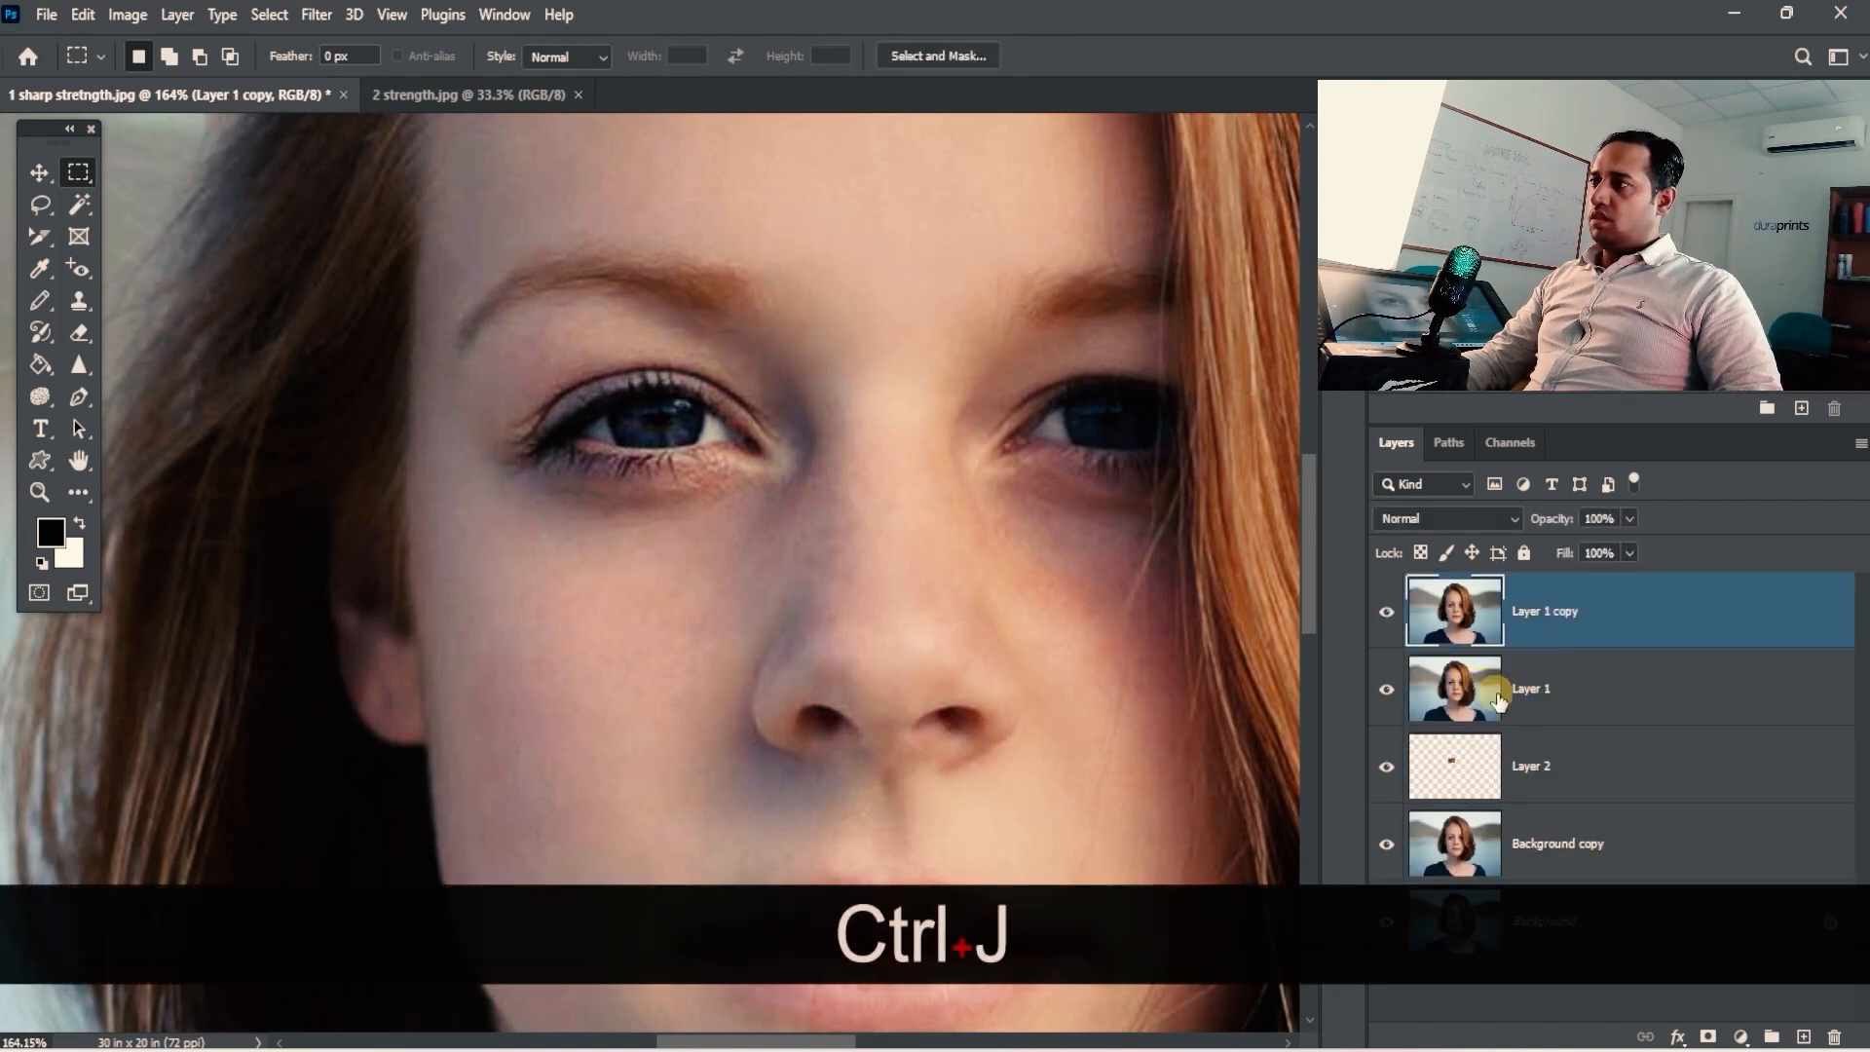
pyautogui.hotkey('ctrl', 'z')
pyautogui.hotkey('ctrl', 'z')
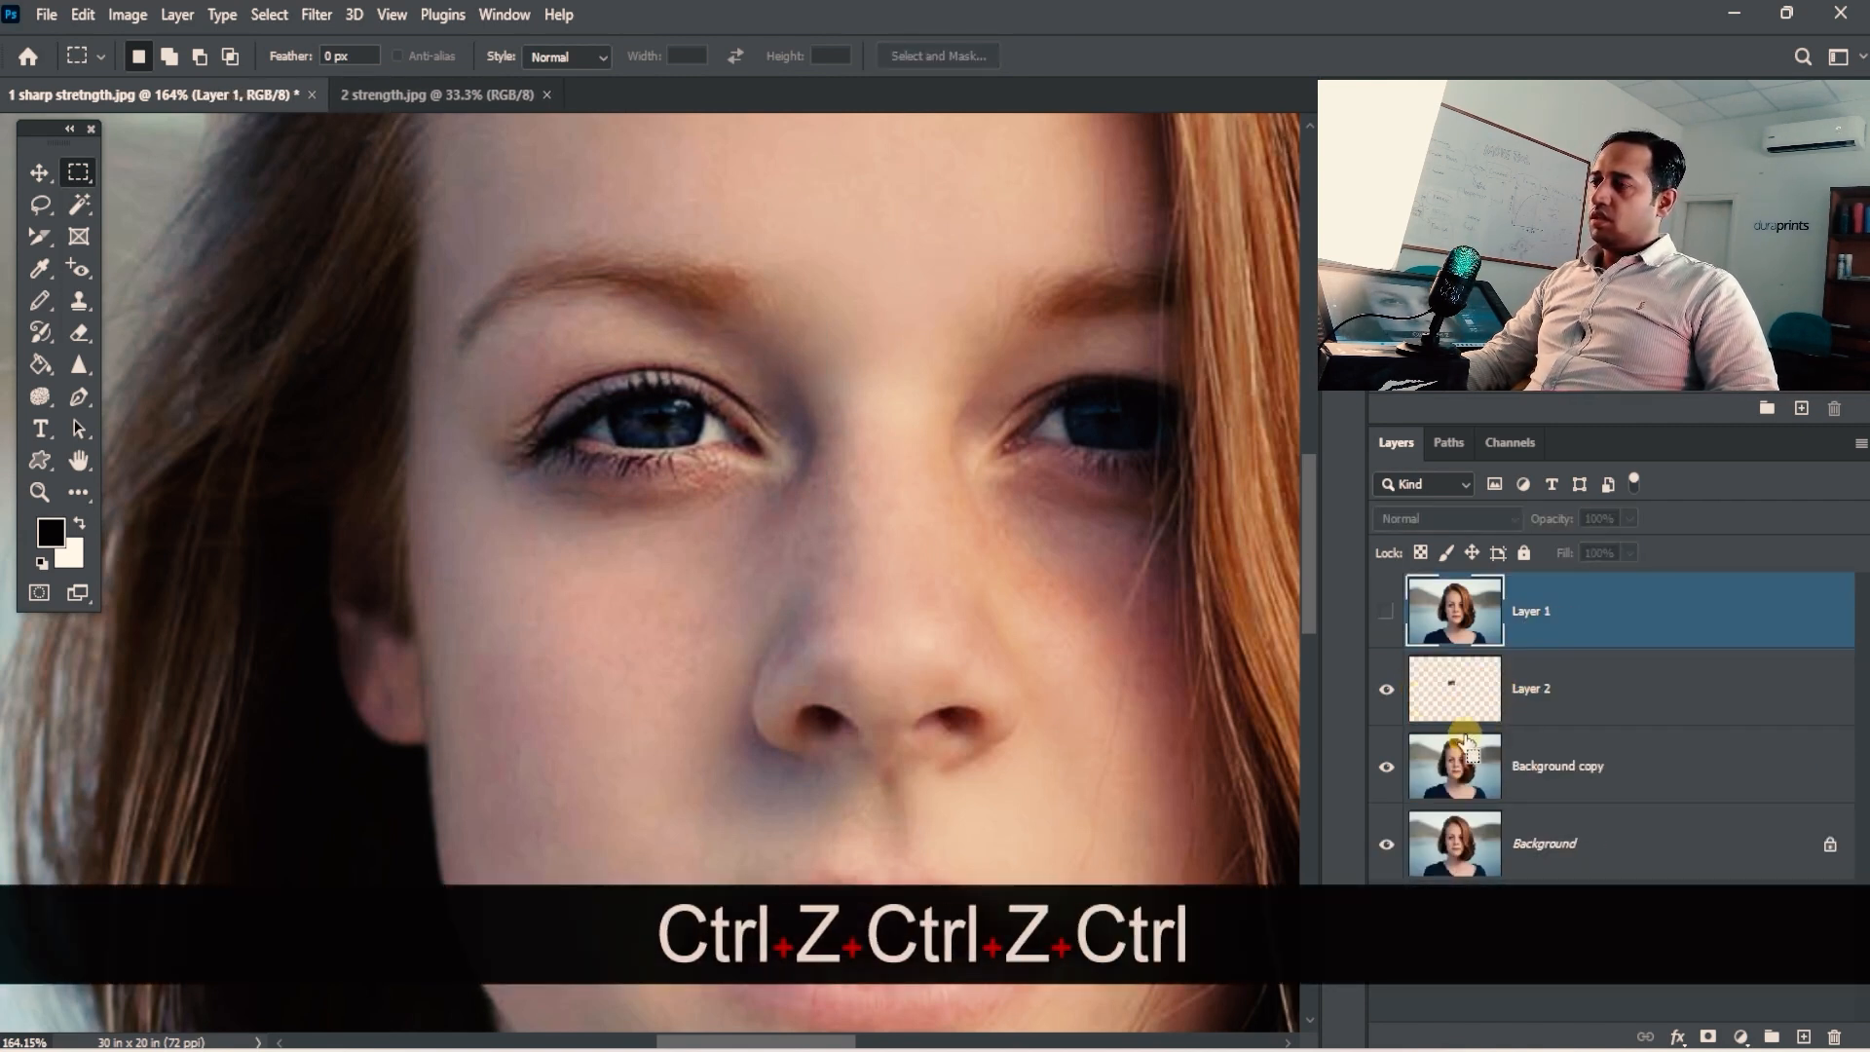
pyautogui.hotkey('ctrl', 'z')
# Show Layer 1 and copy its selected eye area to a new layer, and copy the same area from Background copy.
pyautogui.click(1522, 623)
pyautogui.click(1386, 612)
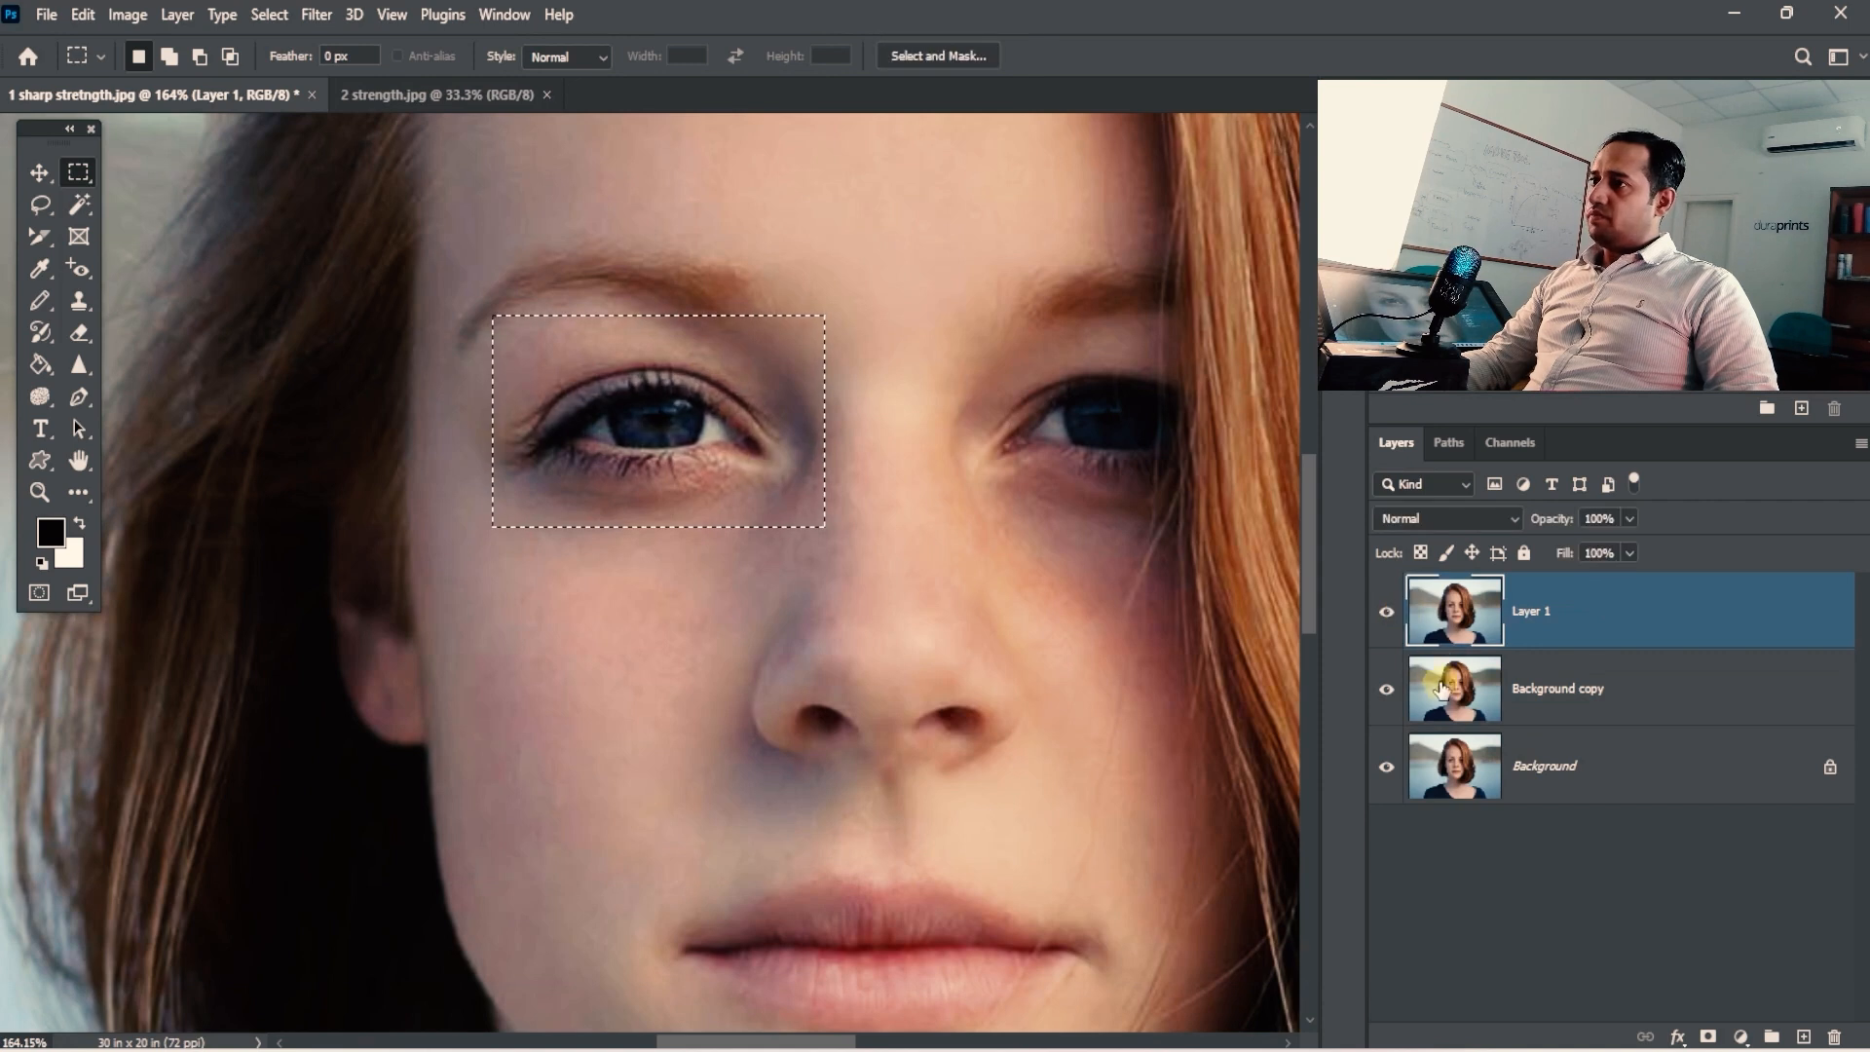
pyautogui.hotkey('ctrl', 'j')
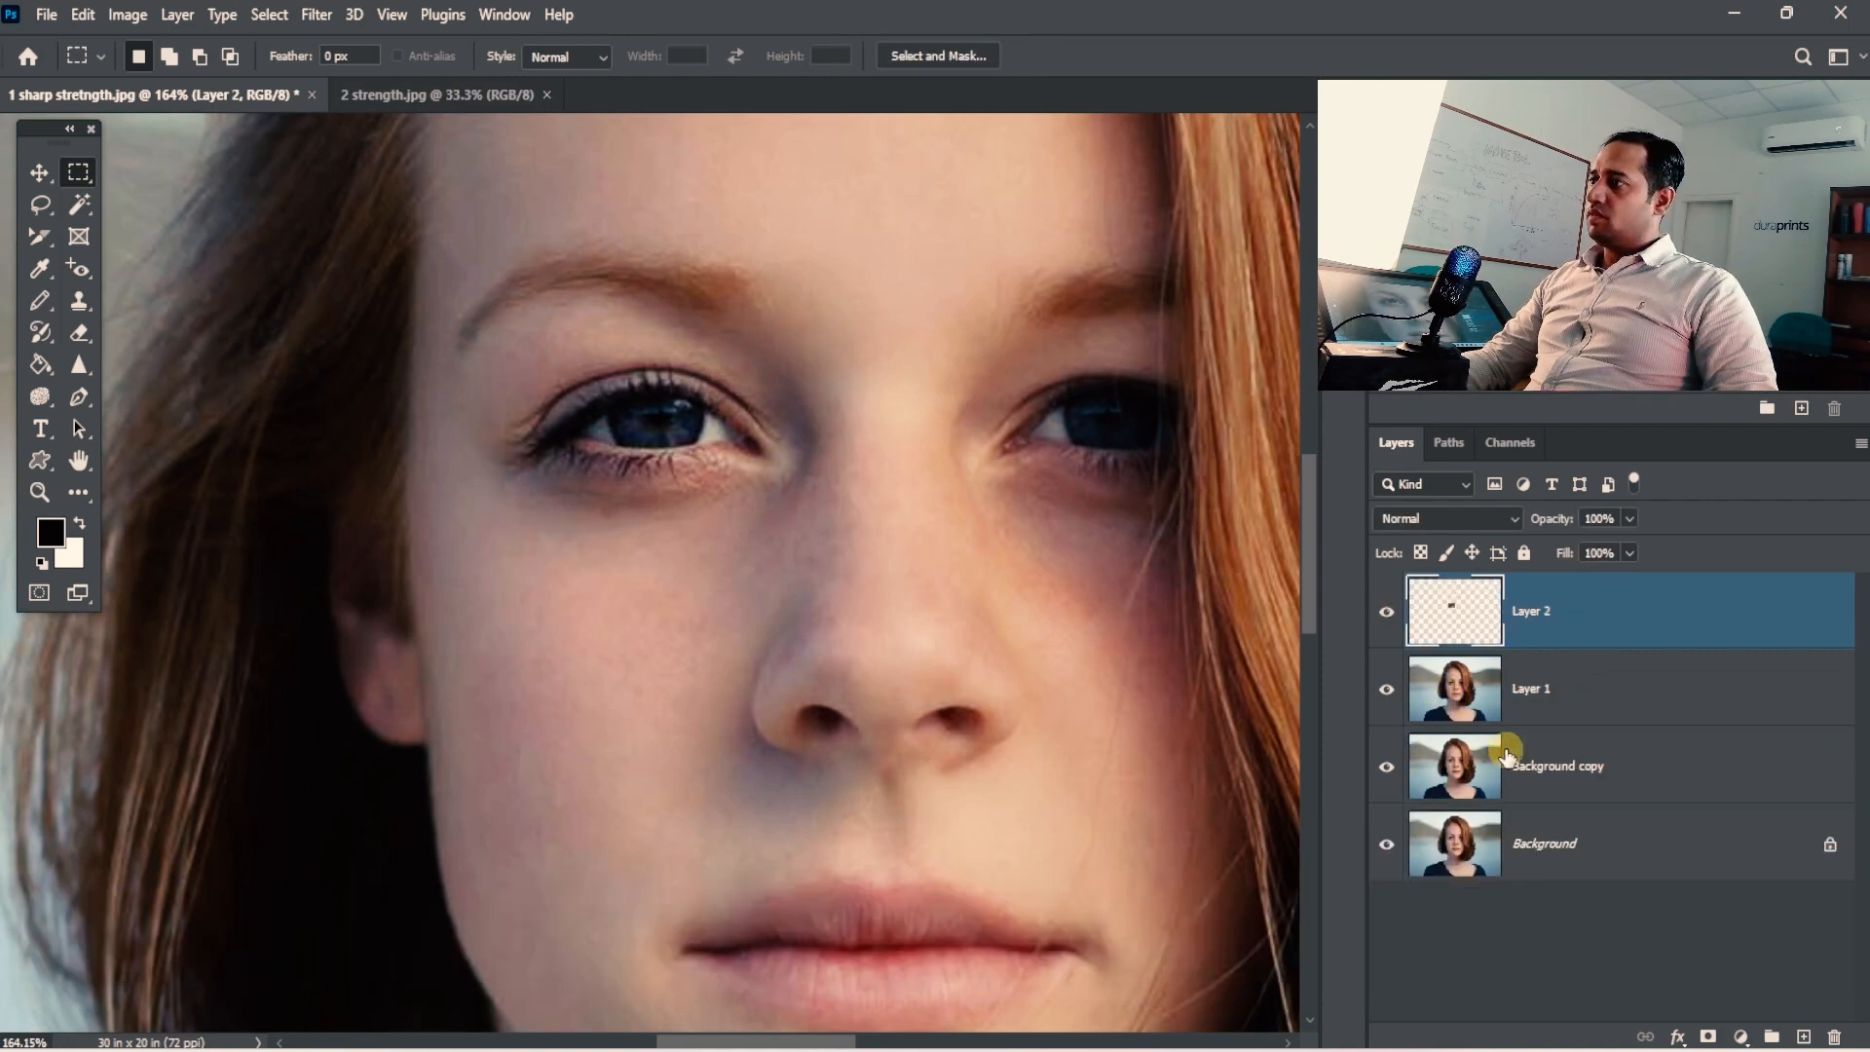
pyautogui.keyDown('ctrl'); pyautogui.click(1475, 639); pyautogui.keyUp('ctrl')
pyautogui.click(1531, 765)
pyautogui.hotkey('ctrl', 'j')
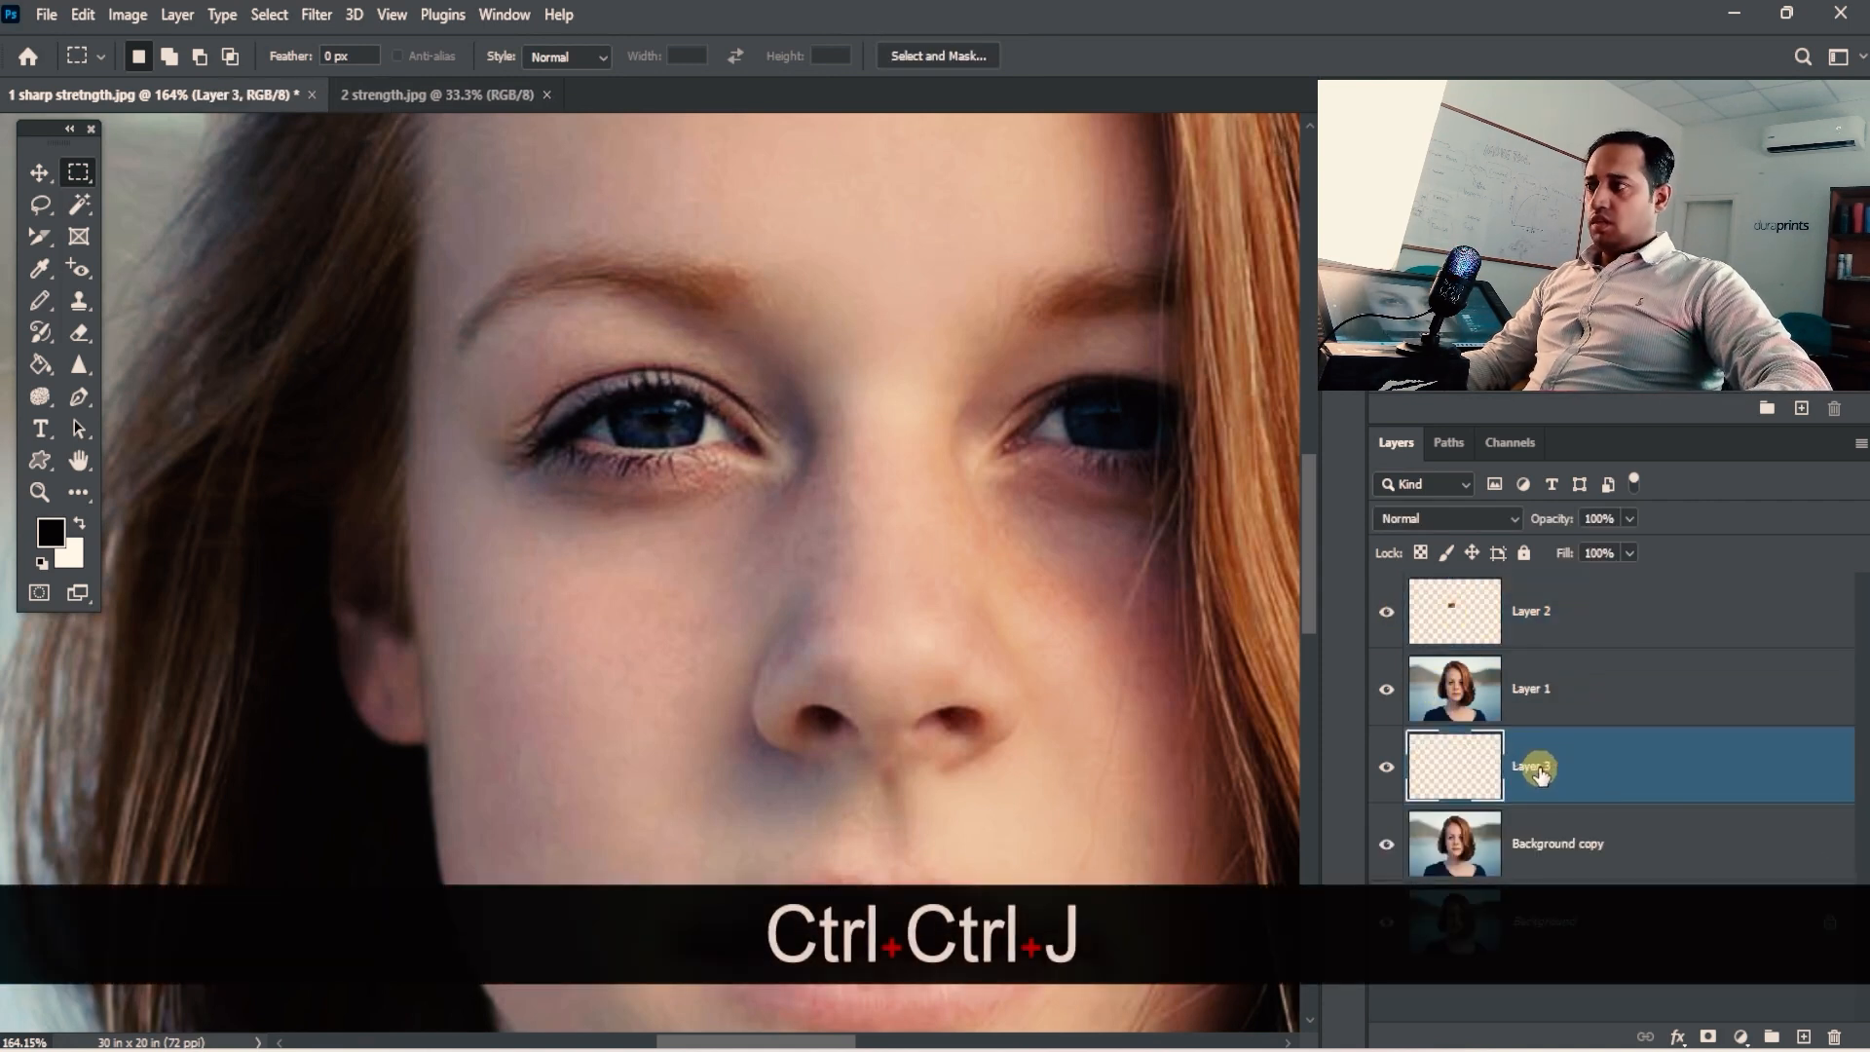
# Delete Layer 1 and Background copy, and hide the Background layer so only the two eye patches show.
pyautogui.click(1519, 699)
pyautogui.press('Delete')
pyautogui.click(1543, 770)
pyautogui.press('Delete')
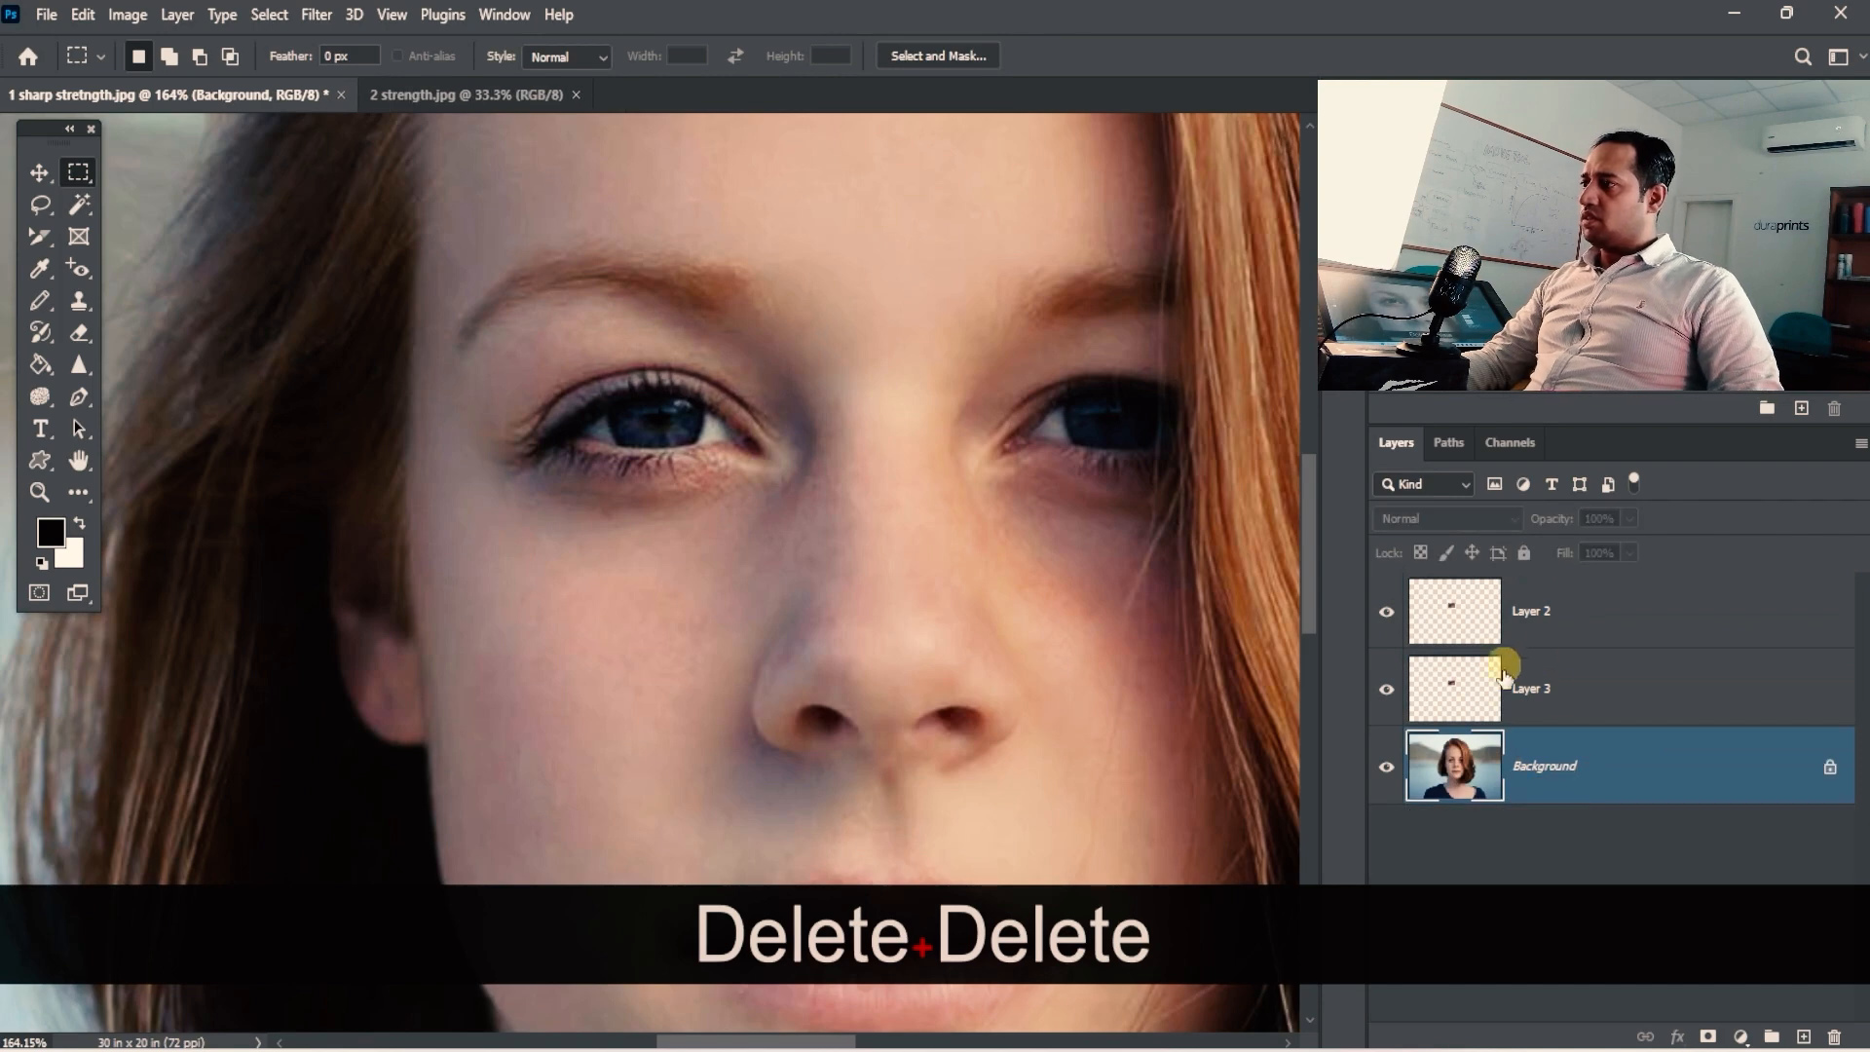
pyautogui.click(1386, 768)
# Move the Layer 2 eye patch to the left of the Layer 3 patch so the two sit side by side.
pyautogui.press('v')
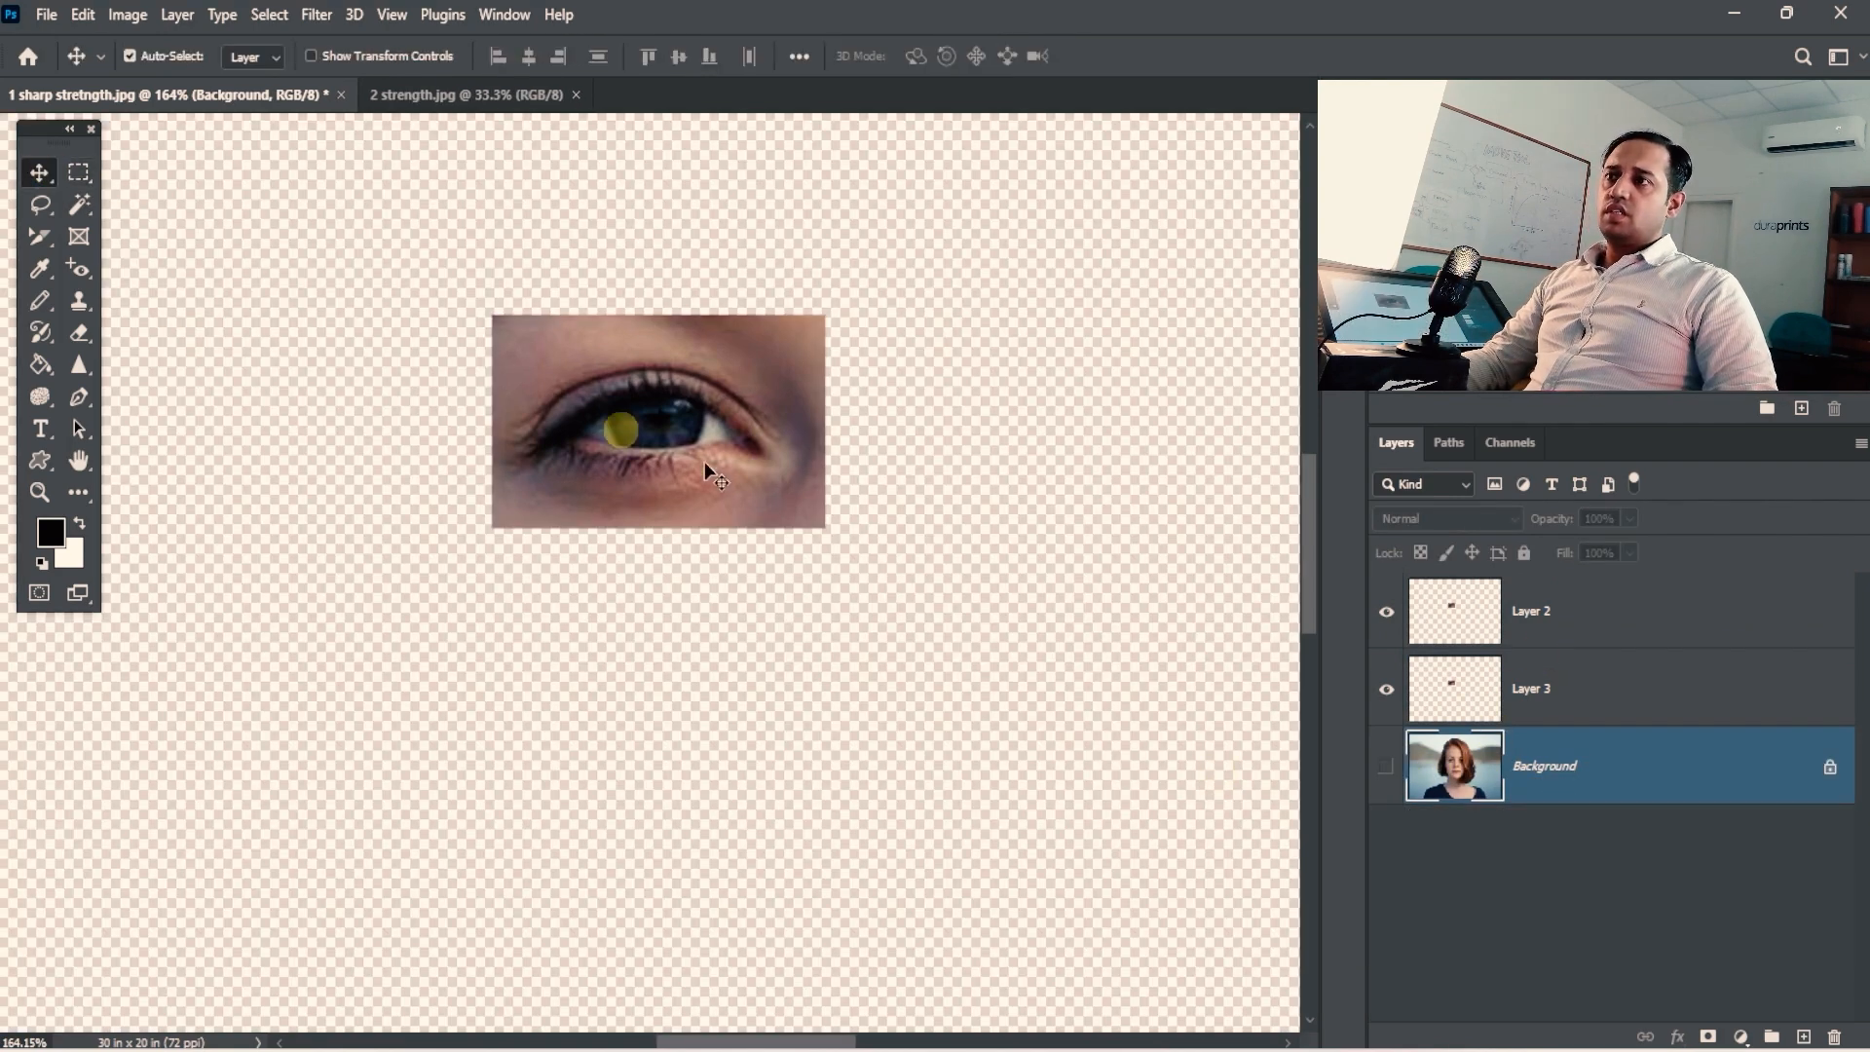
pyautogui.moveTo(704, 462); pyautogui.dragTo(355, 476)
pyautogui.moveTo(586, 423); pyautogui.dragTo(869, 405)
pyautogui.moveTo(942, 531); pyautogui.dragTo(1097, 599)
# Sharpen the eye patch on Layer 3 using the Sharpen tool at 71% strength.
pyautogui.click(1085, 526)
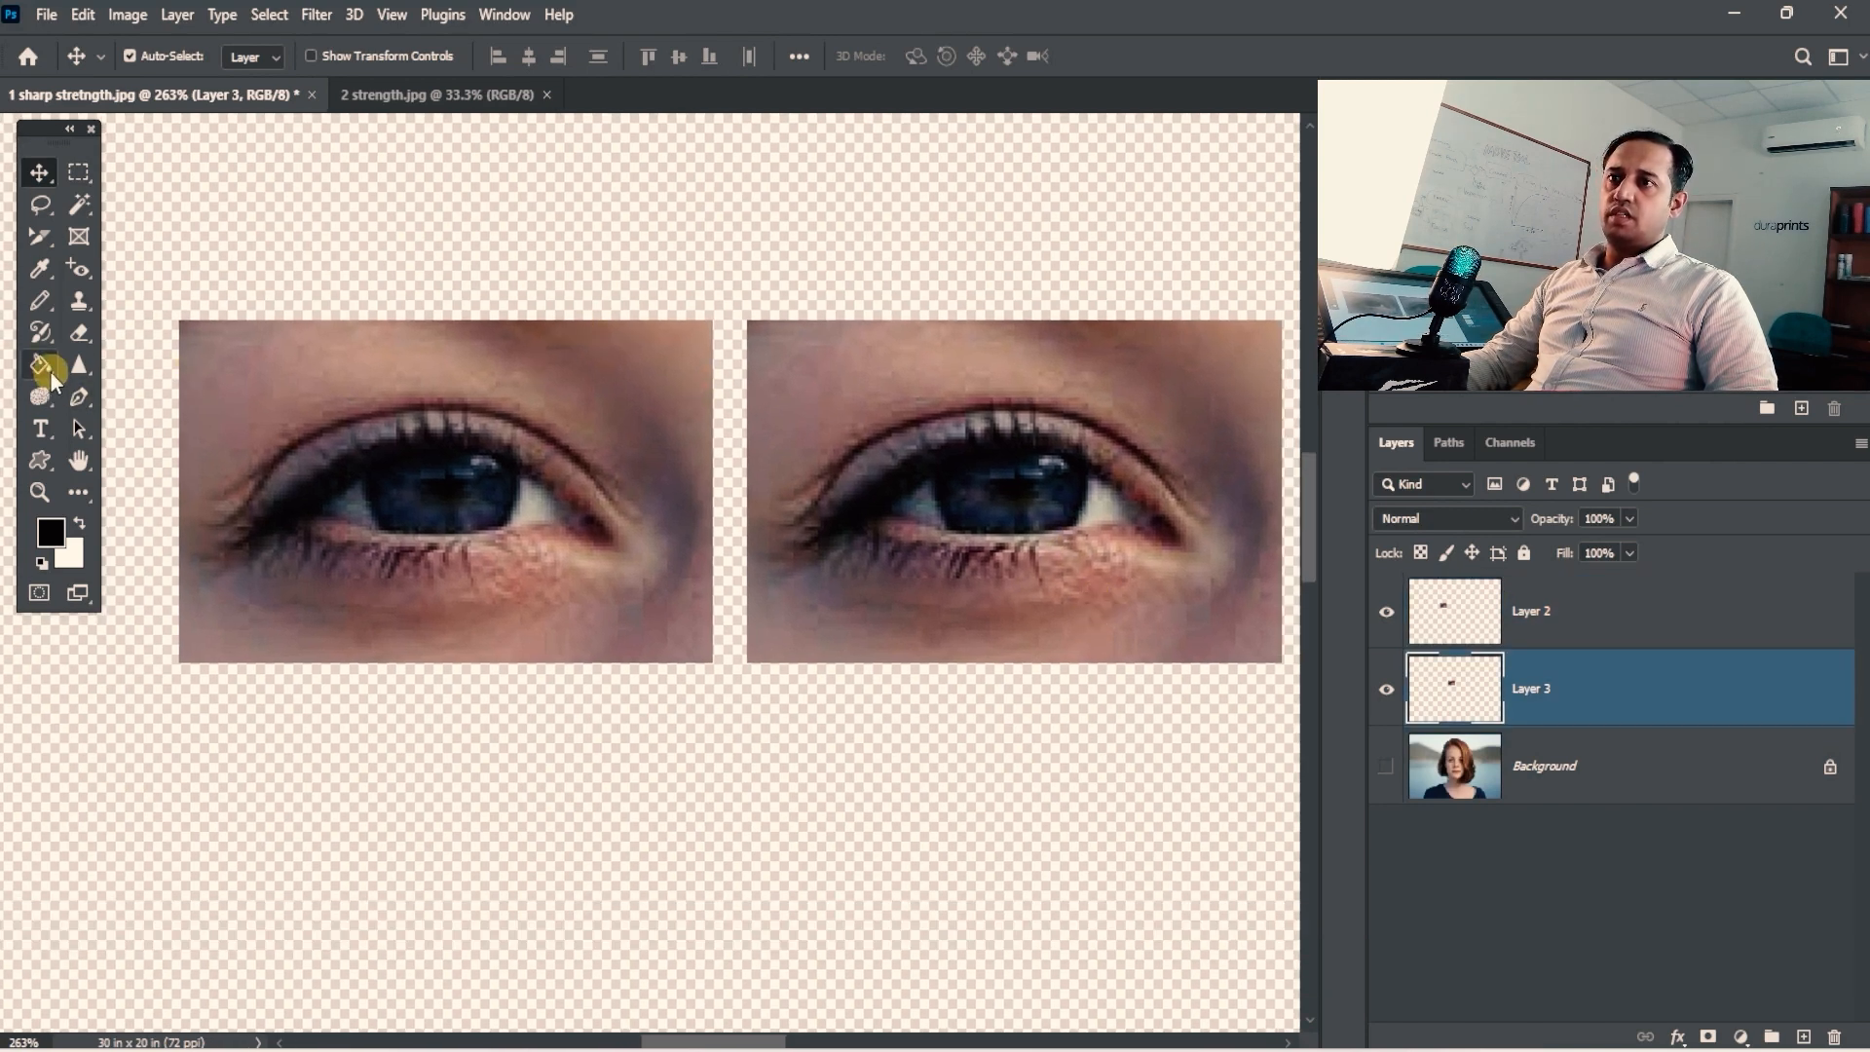
pyautogui.click(79, 461)
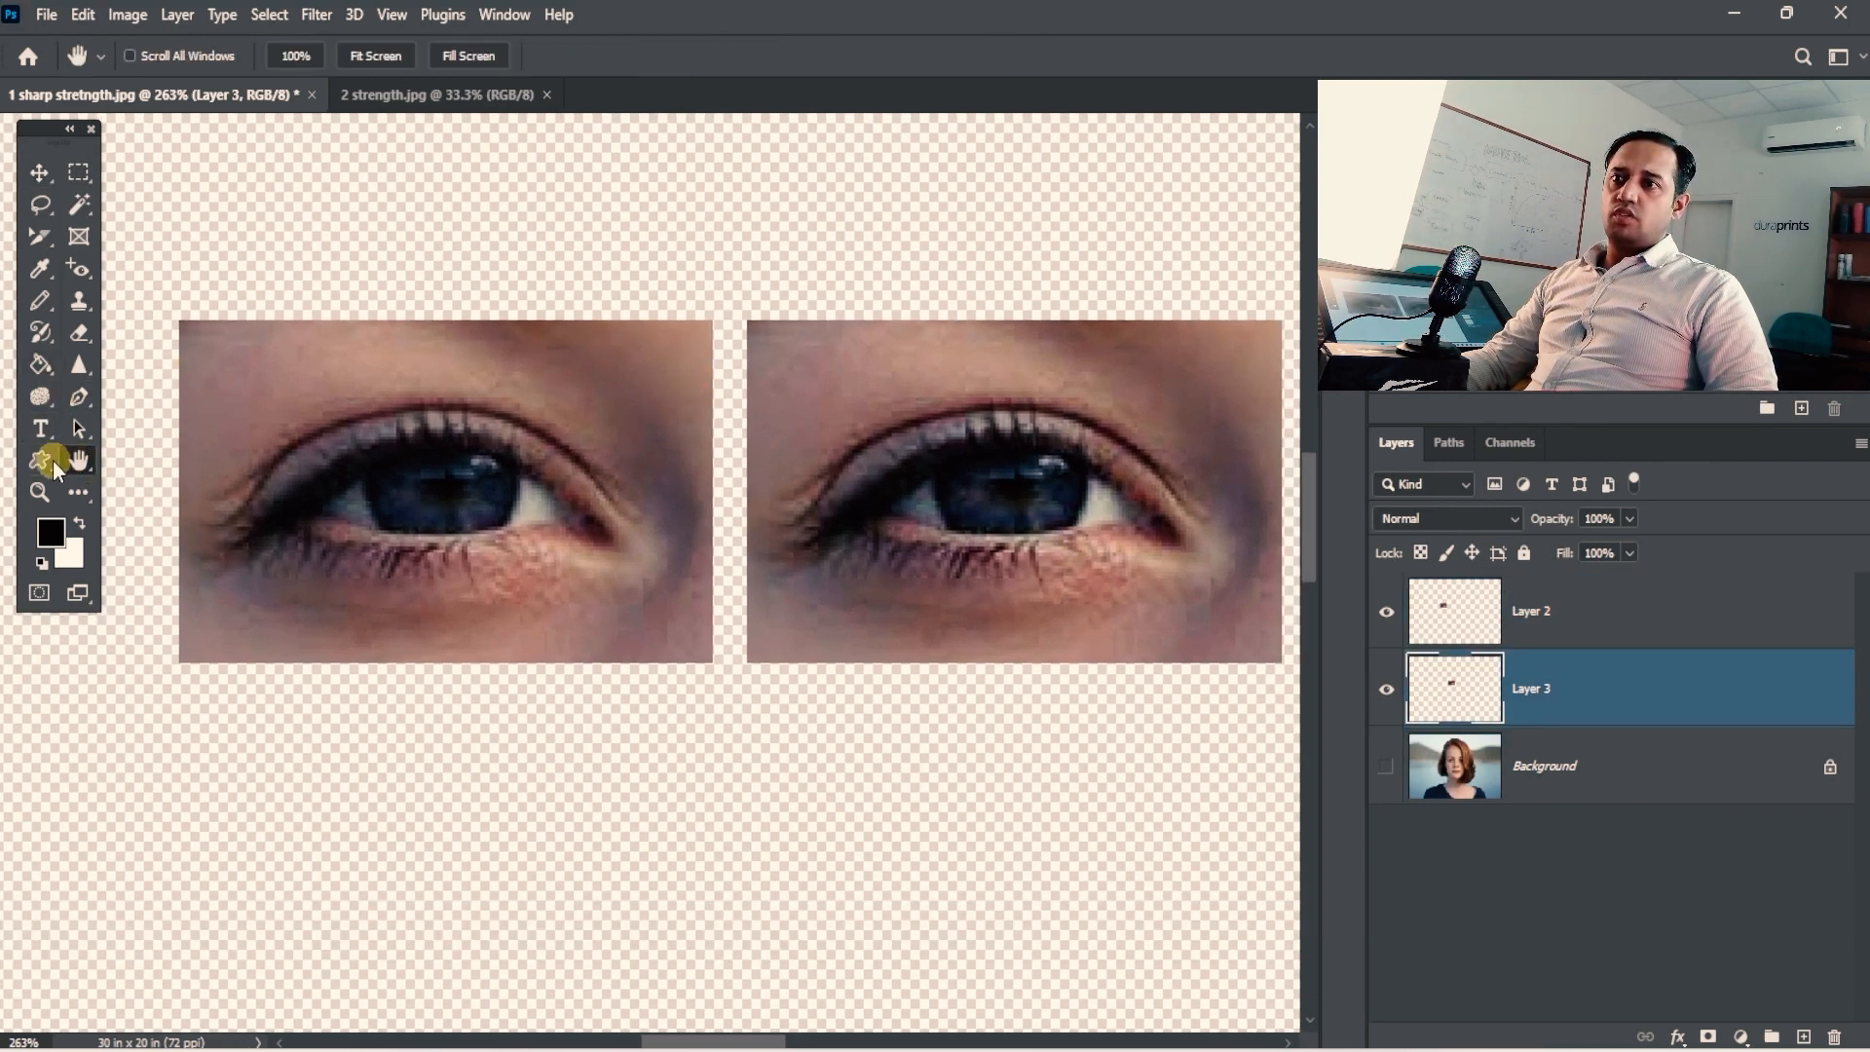
pyautogui.click(80, 365)
pyautogui.click(146, 388)
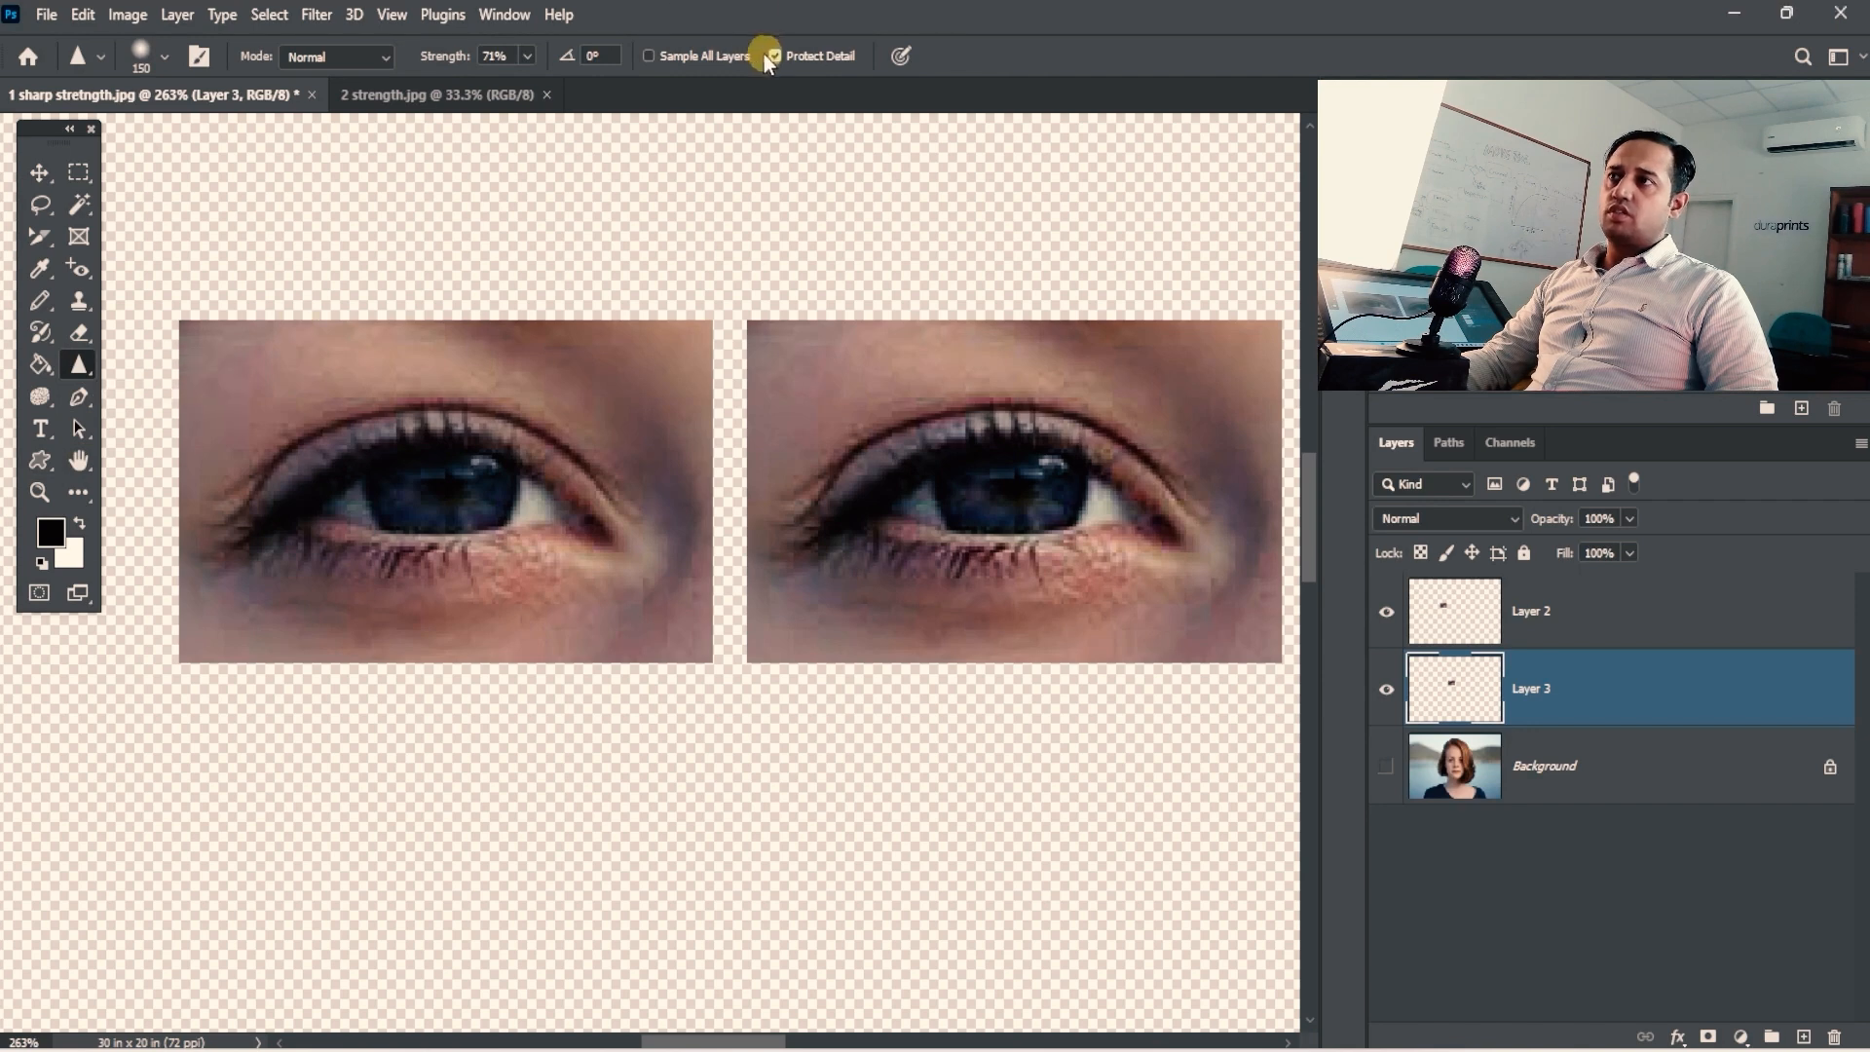
pyautogui.moveTo(831, 289); pyautogui.dragTo(615, 290)
pyautogui.moveTo(1089, 529)
pyautogui.mouseDown()
pyautogui.moveTo(689, 464)
pyautogui.moveTo(902, 516)
pyautogui.moveTo(1117, 520)
pyautogui.mouseUp()
# Set the Sharpen strength to 10% and sharpen the eye patch on Layer 2 for comparison.
pyautogui.click(527, 55)
pyautogui.moveTo(533, 81); pyautogui.dragTo(464, 88)
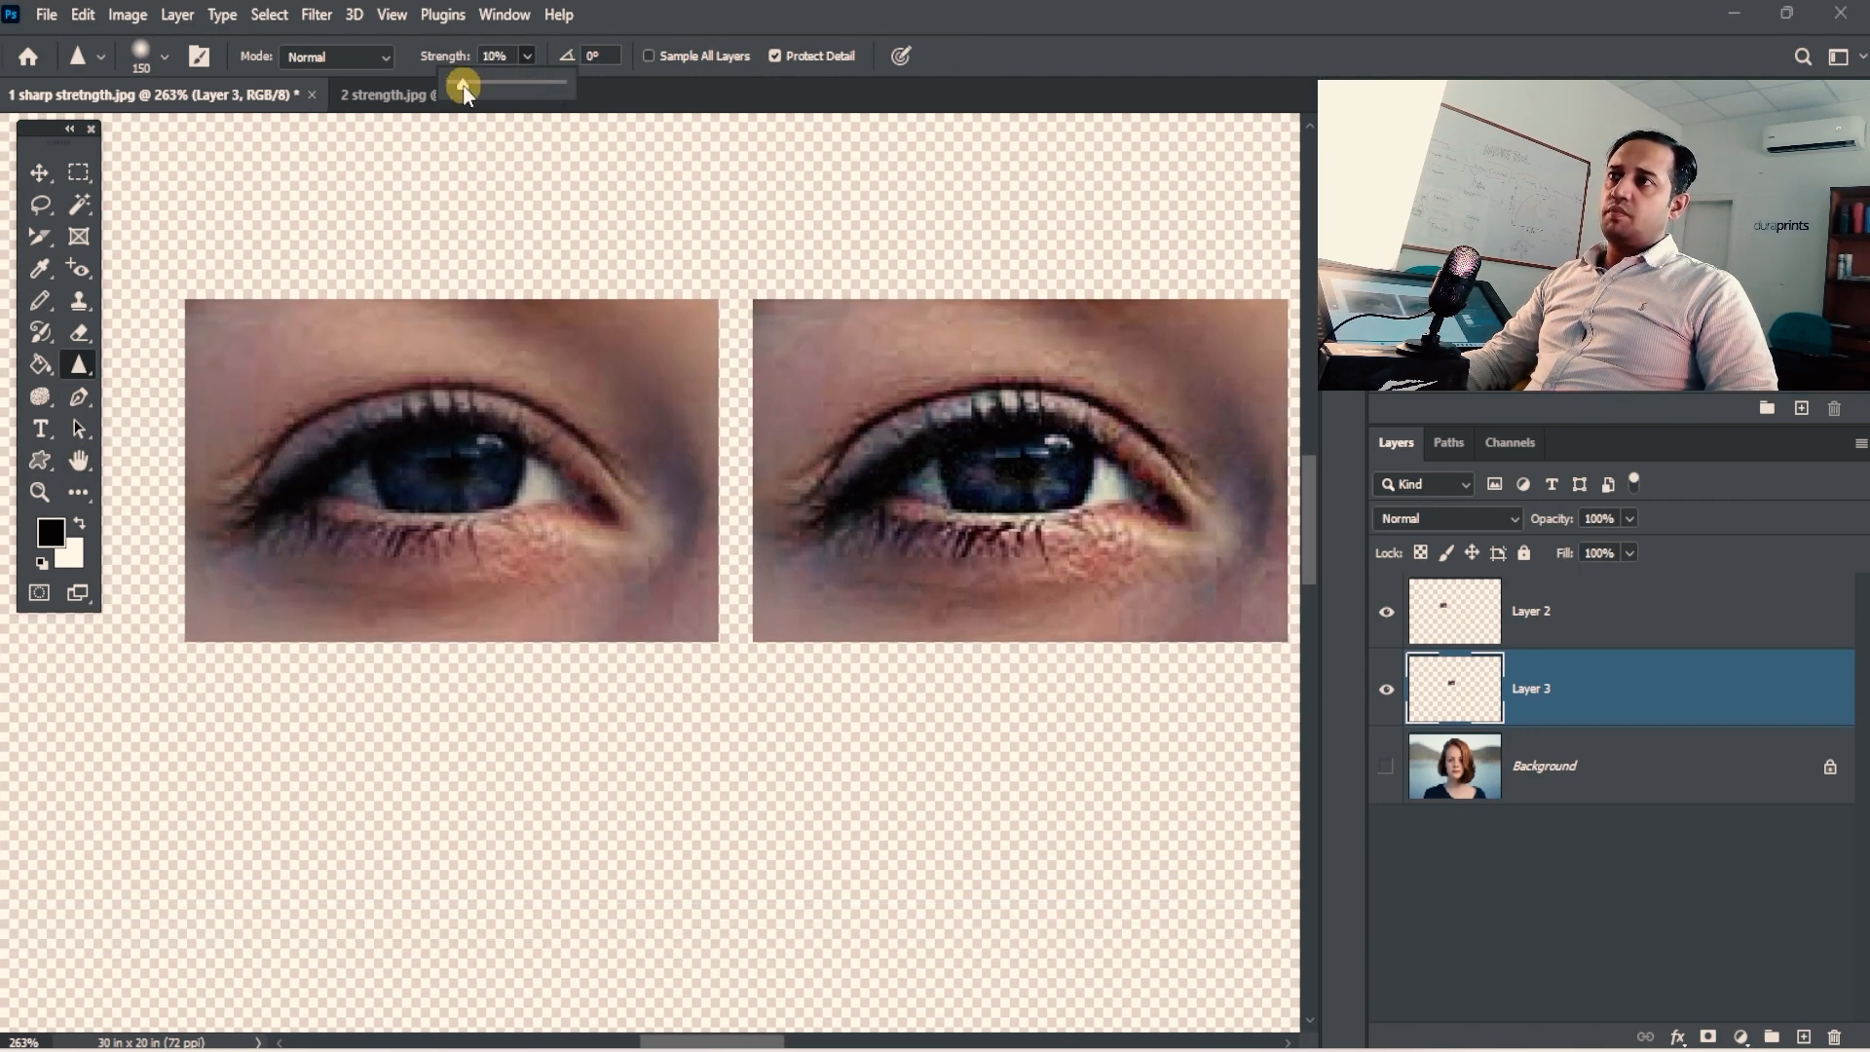
pyautogui.keyDown('ctrl'); pyautogui.click(564, 455); pyautogui.keyUp('ctrl')
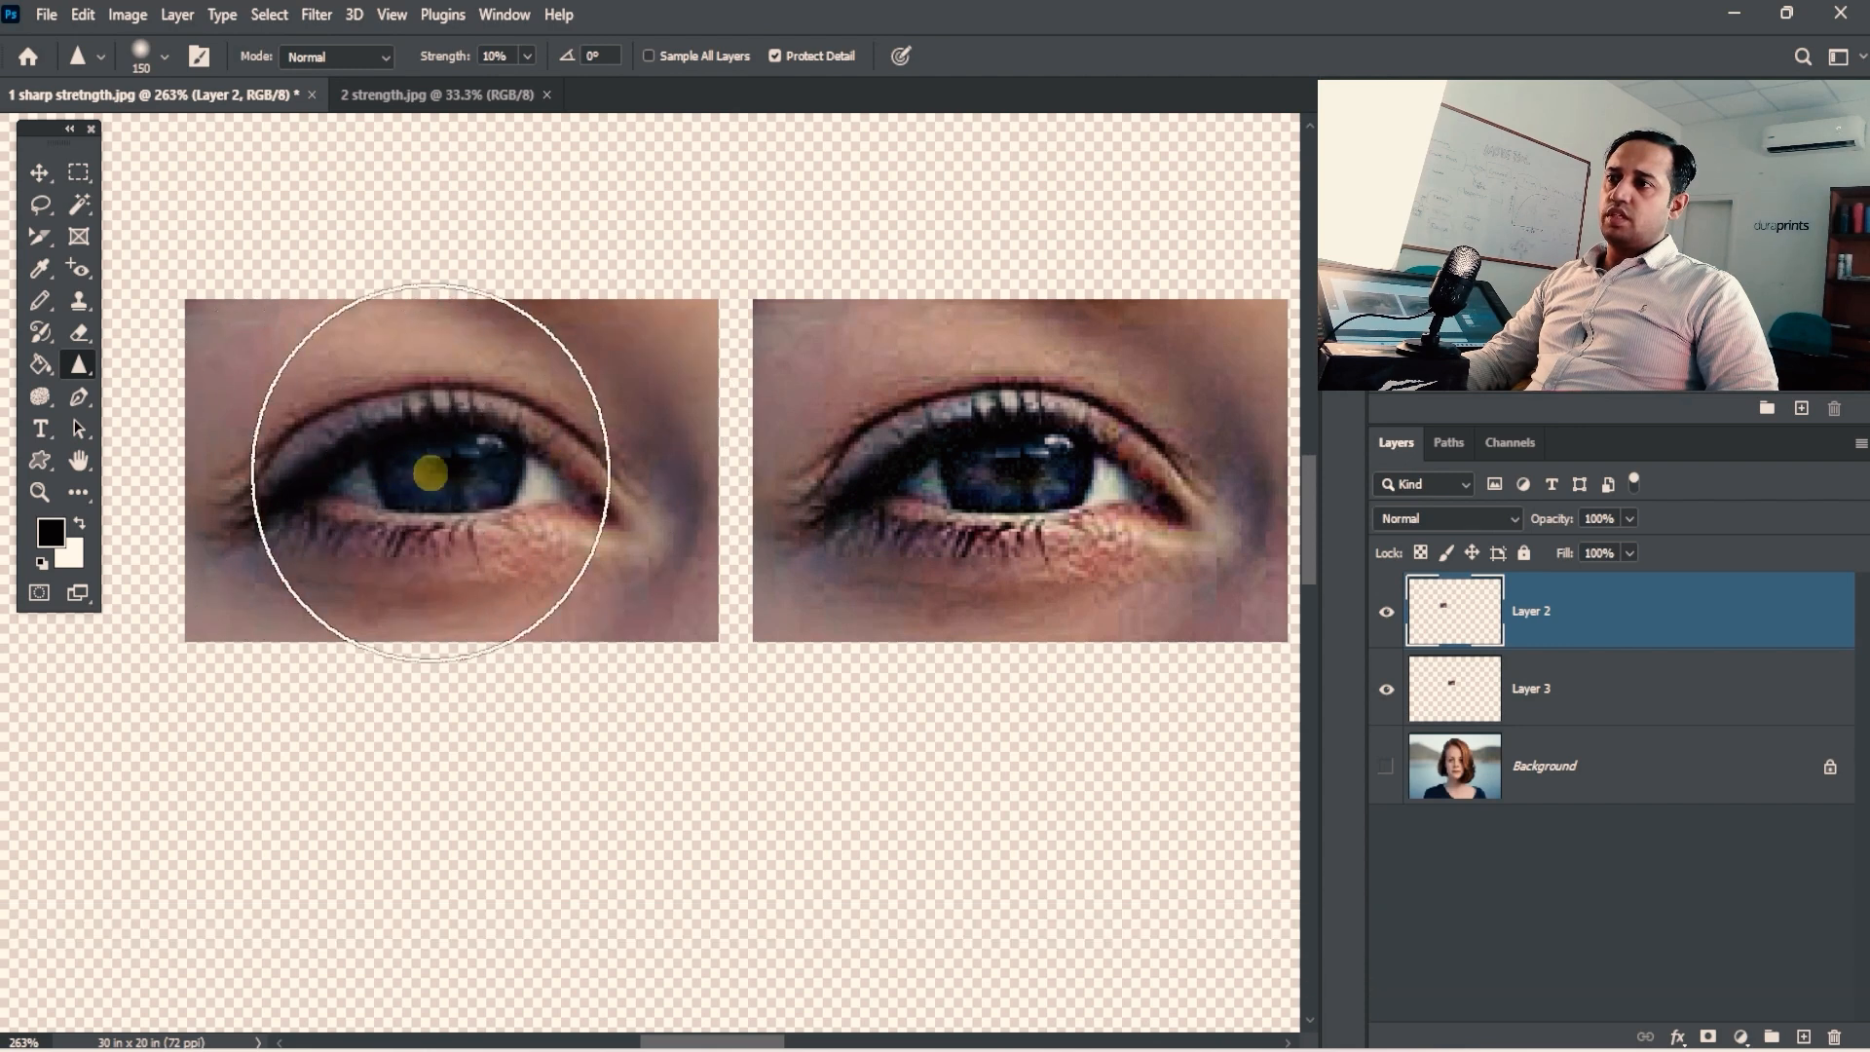
pyautogui.moveTo(411, 475)
pyautogui.mouseDown()
pyautogui.moveTo(363, 495)
pyautogui.moveTo(455, 491)
pyautogui.mouseUp()
pyautogui.keyDown('ctrl'); pyautogui.keyDown('alt'); pyautogui.click(631, 487); pyautogui.keyUp('alt'); pyautogui.keyUp('ctrl')
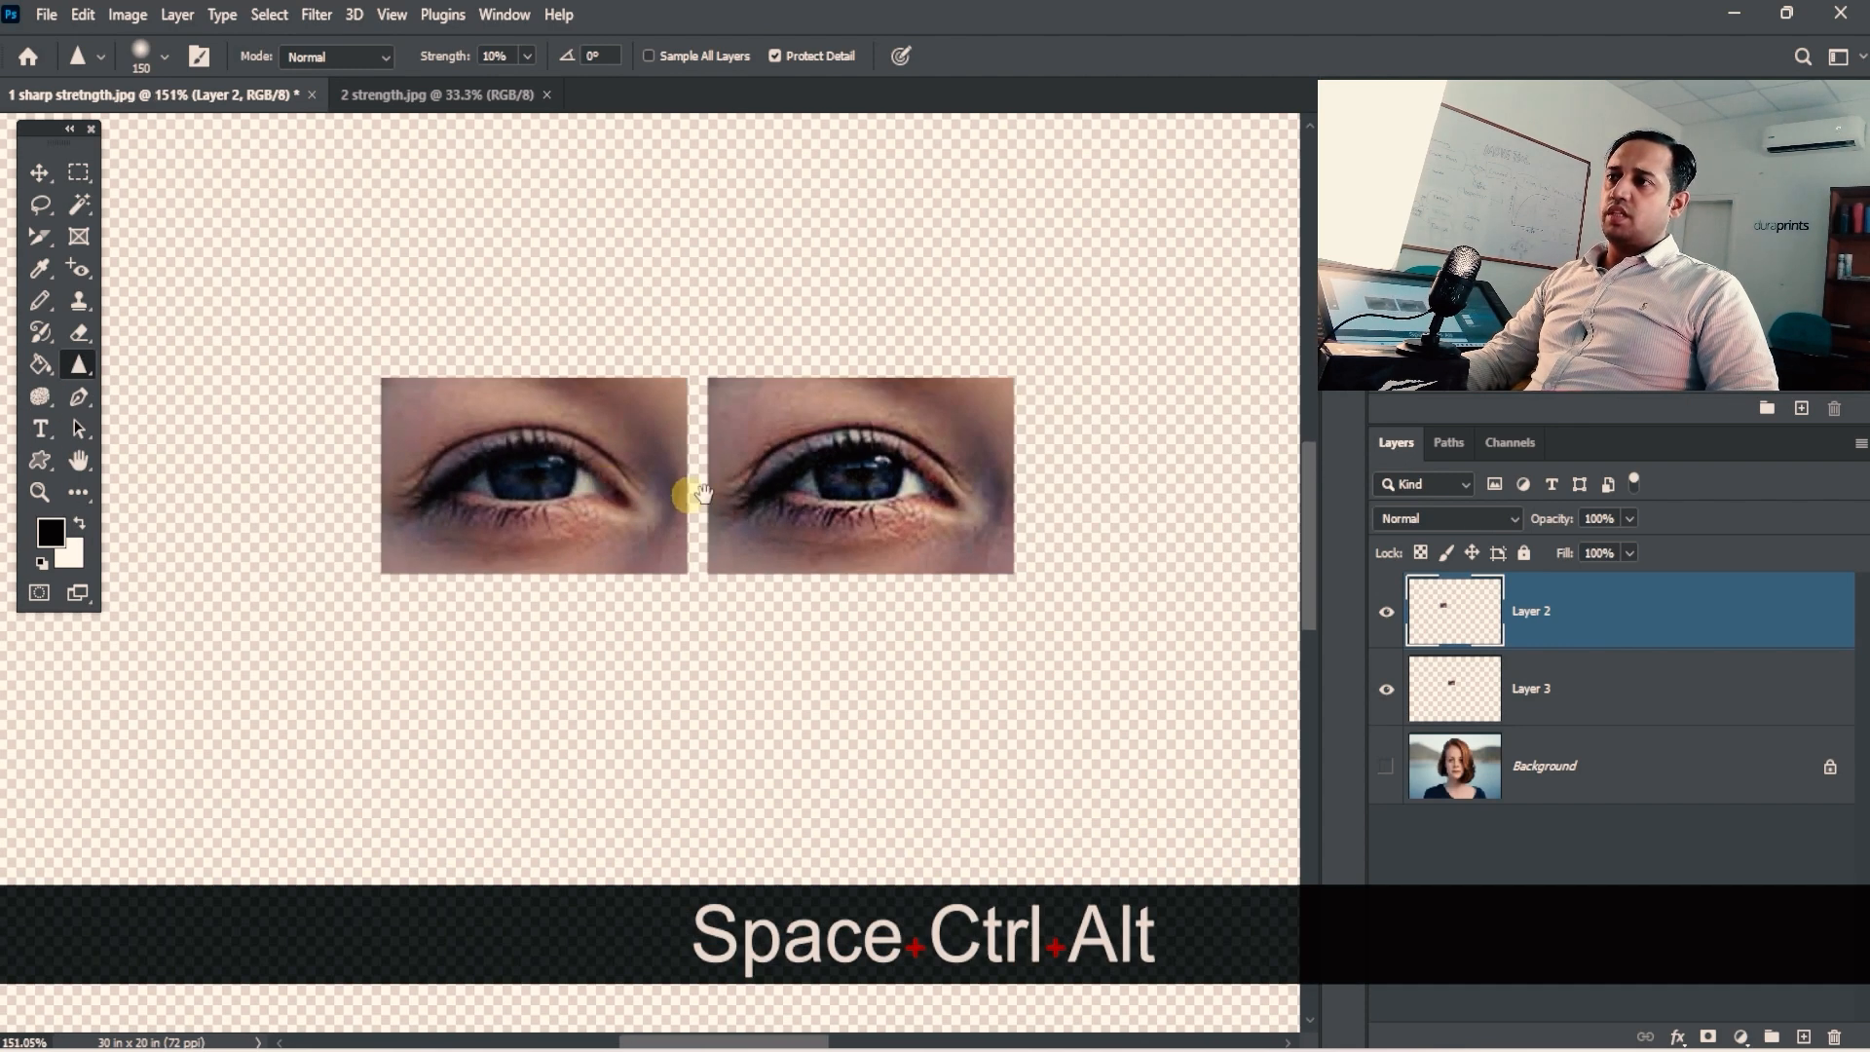
pyautogui.moveTo(696, 497)
pyautogui.mouseDown()
pyautogui.moveTo(585, 497)
pyautogui.moveTo(681, 451)
pyautogui.mouseUp()
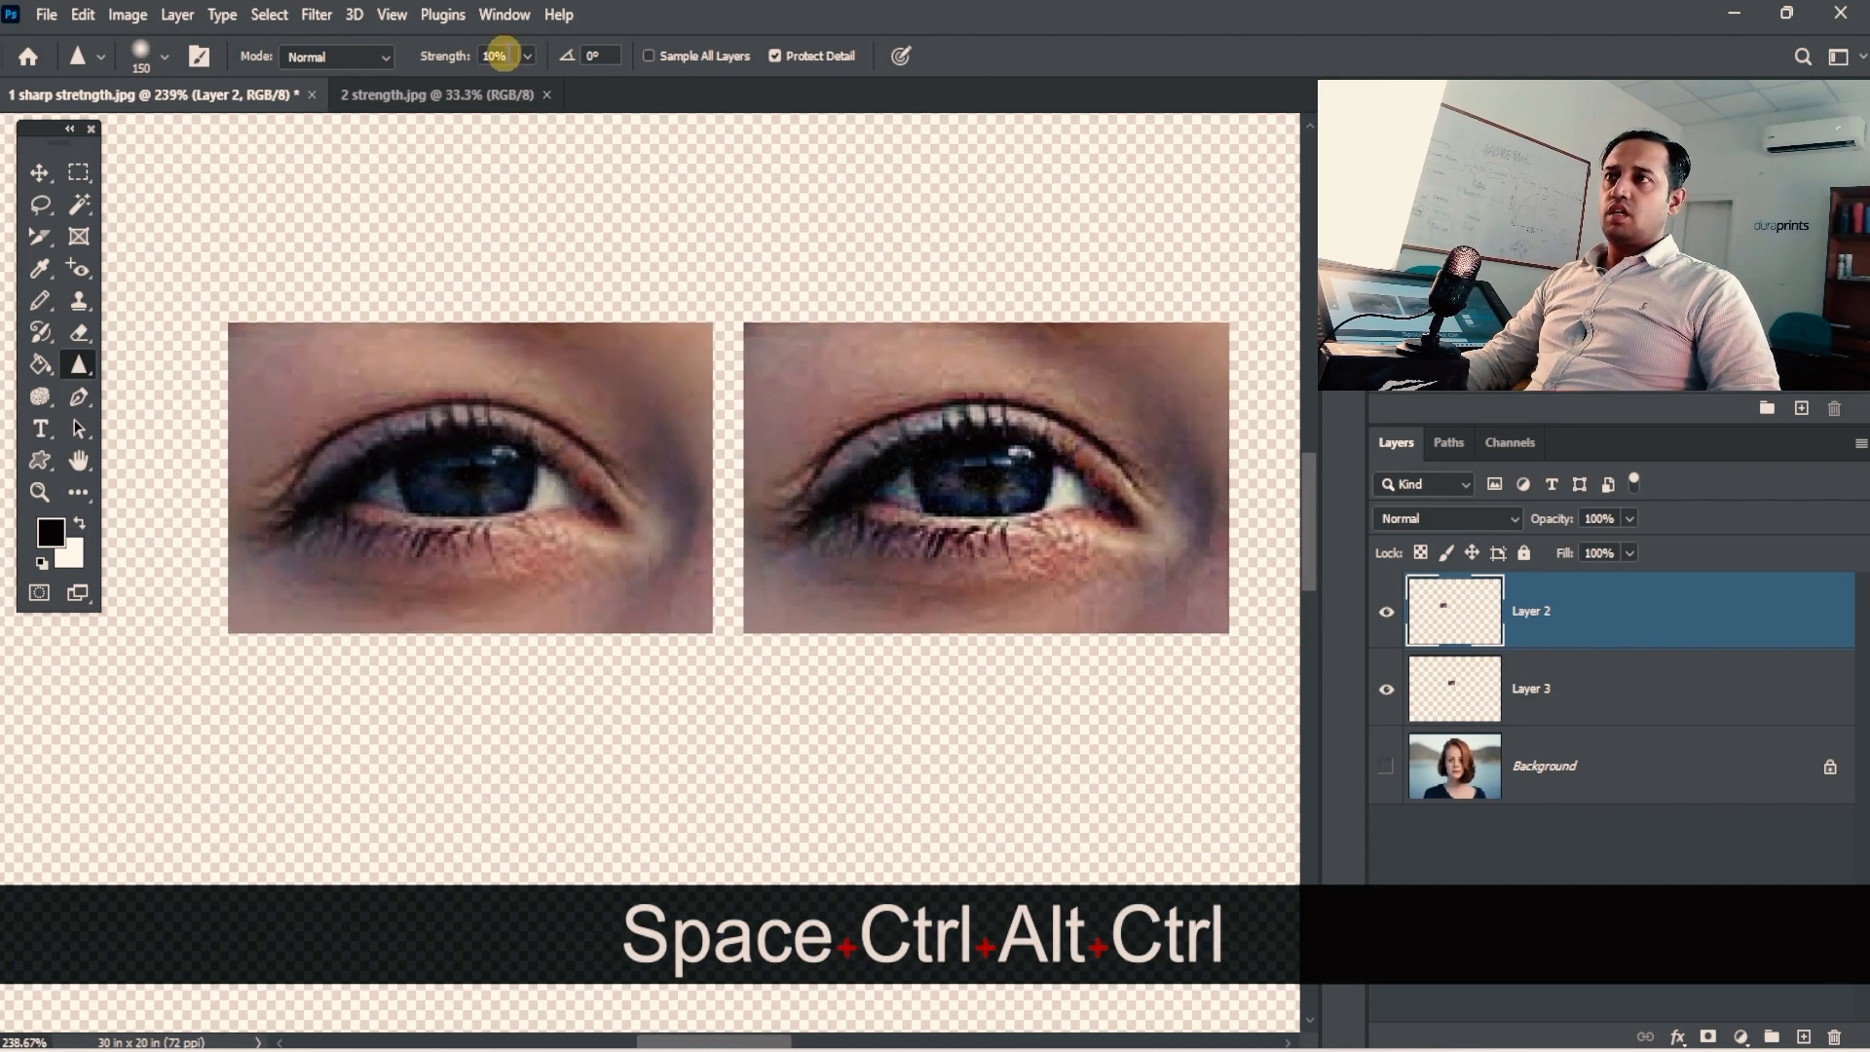
# Switch to the Blur tool and duplicate the Background layer of the flower photo in 2 strength.jpg.
pyautogui.click(534, 55)
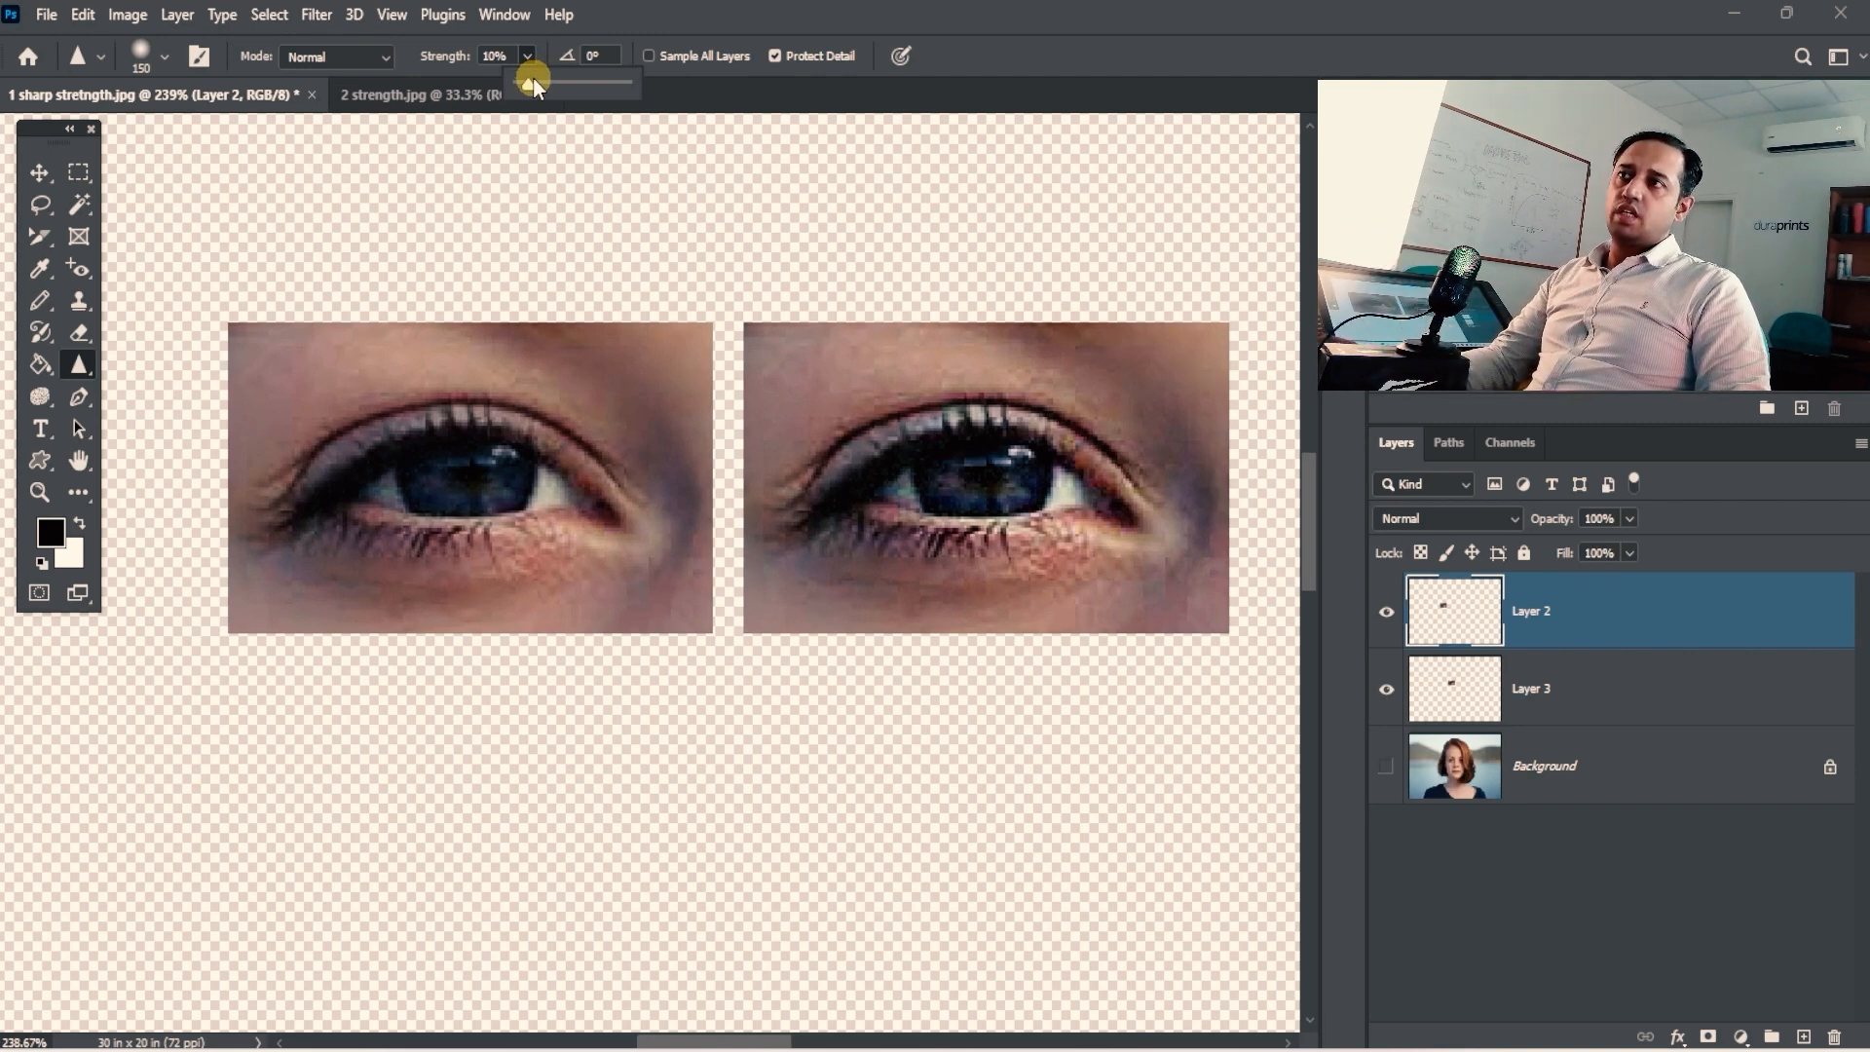
pyautogui.click(88, 371)
pyautogui.rightClick(88, 371)
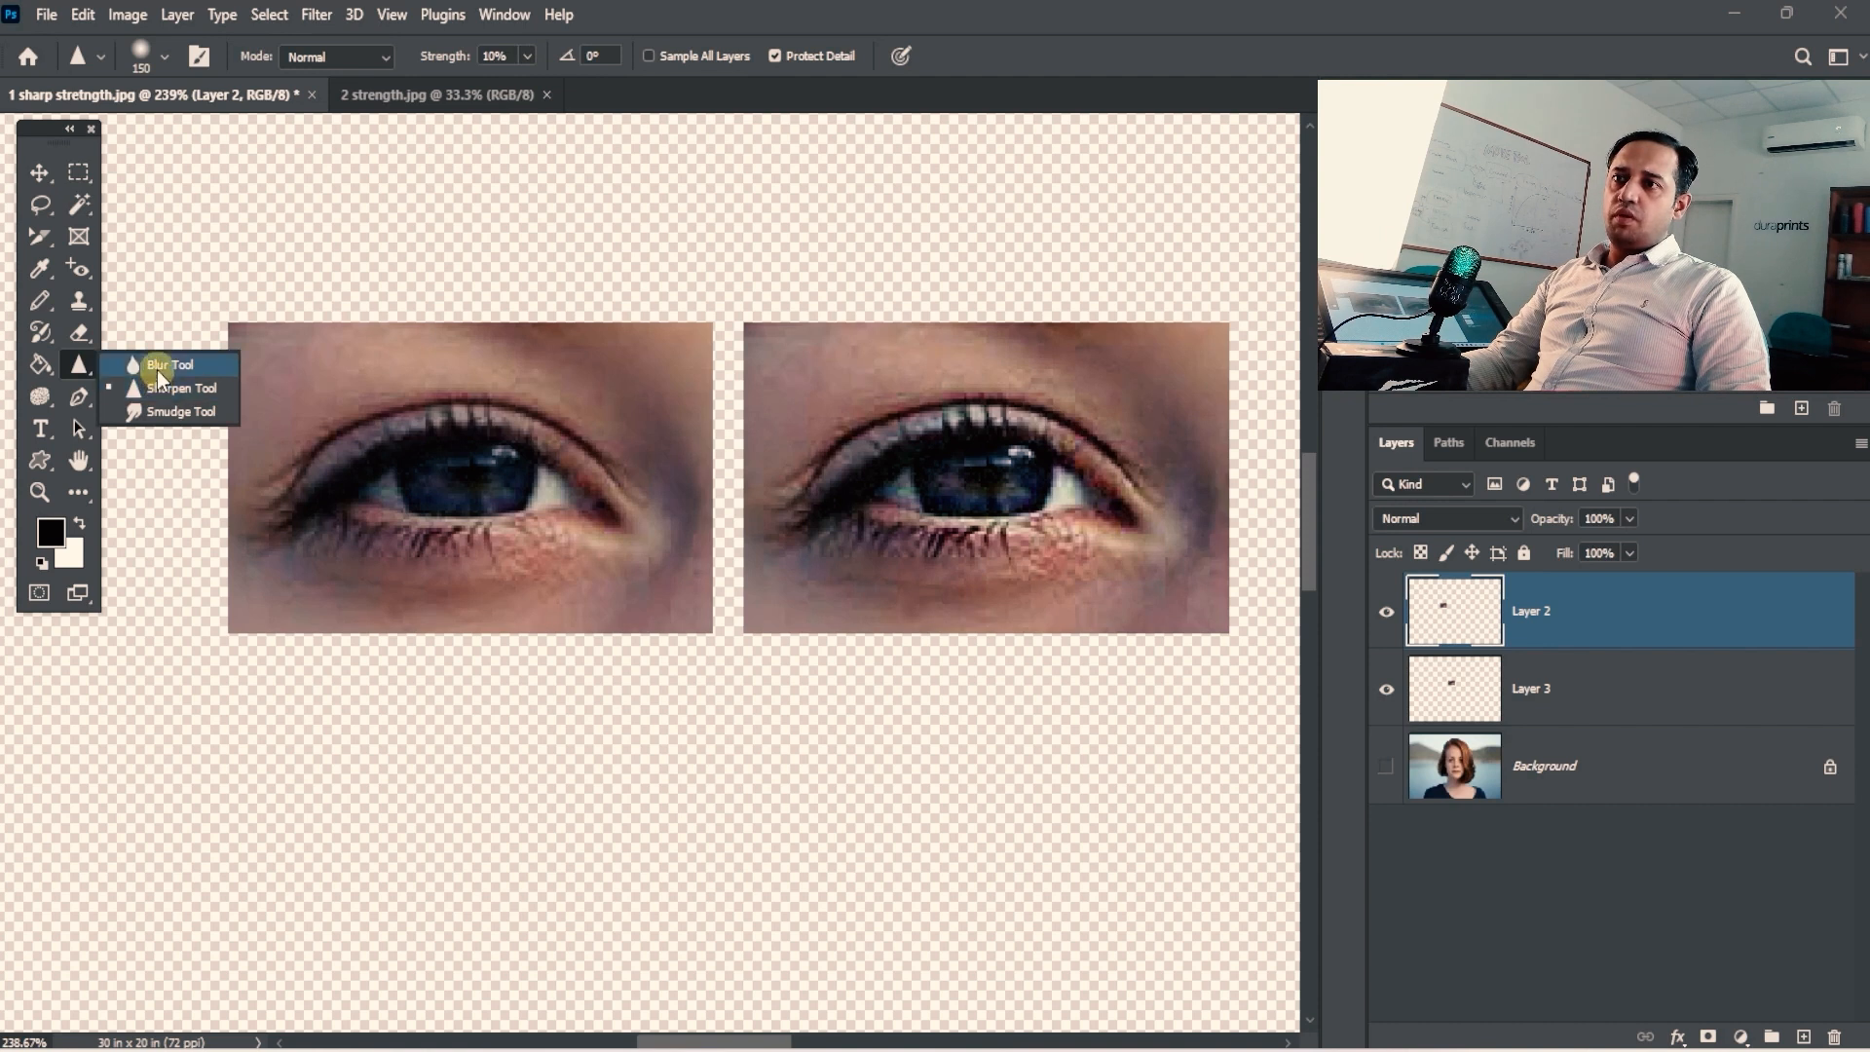
pyautogui.click(158, 367)
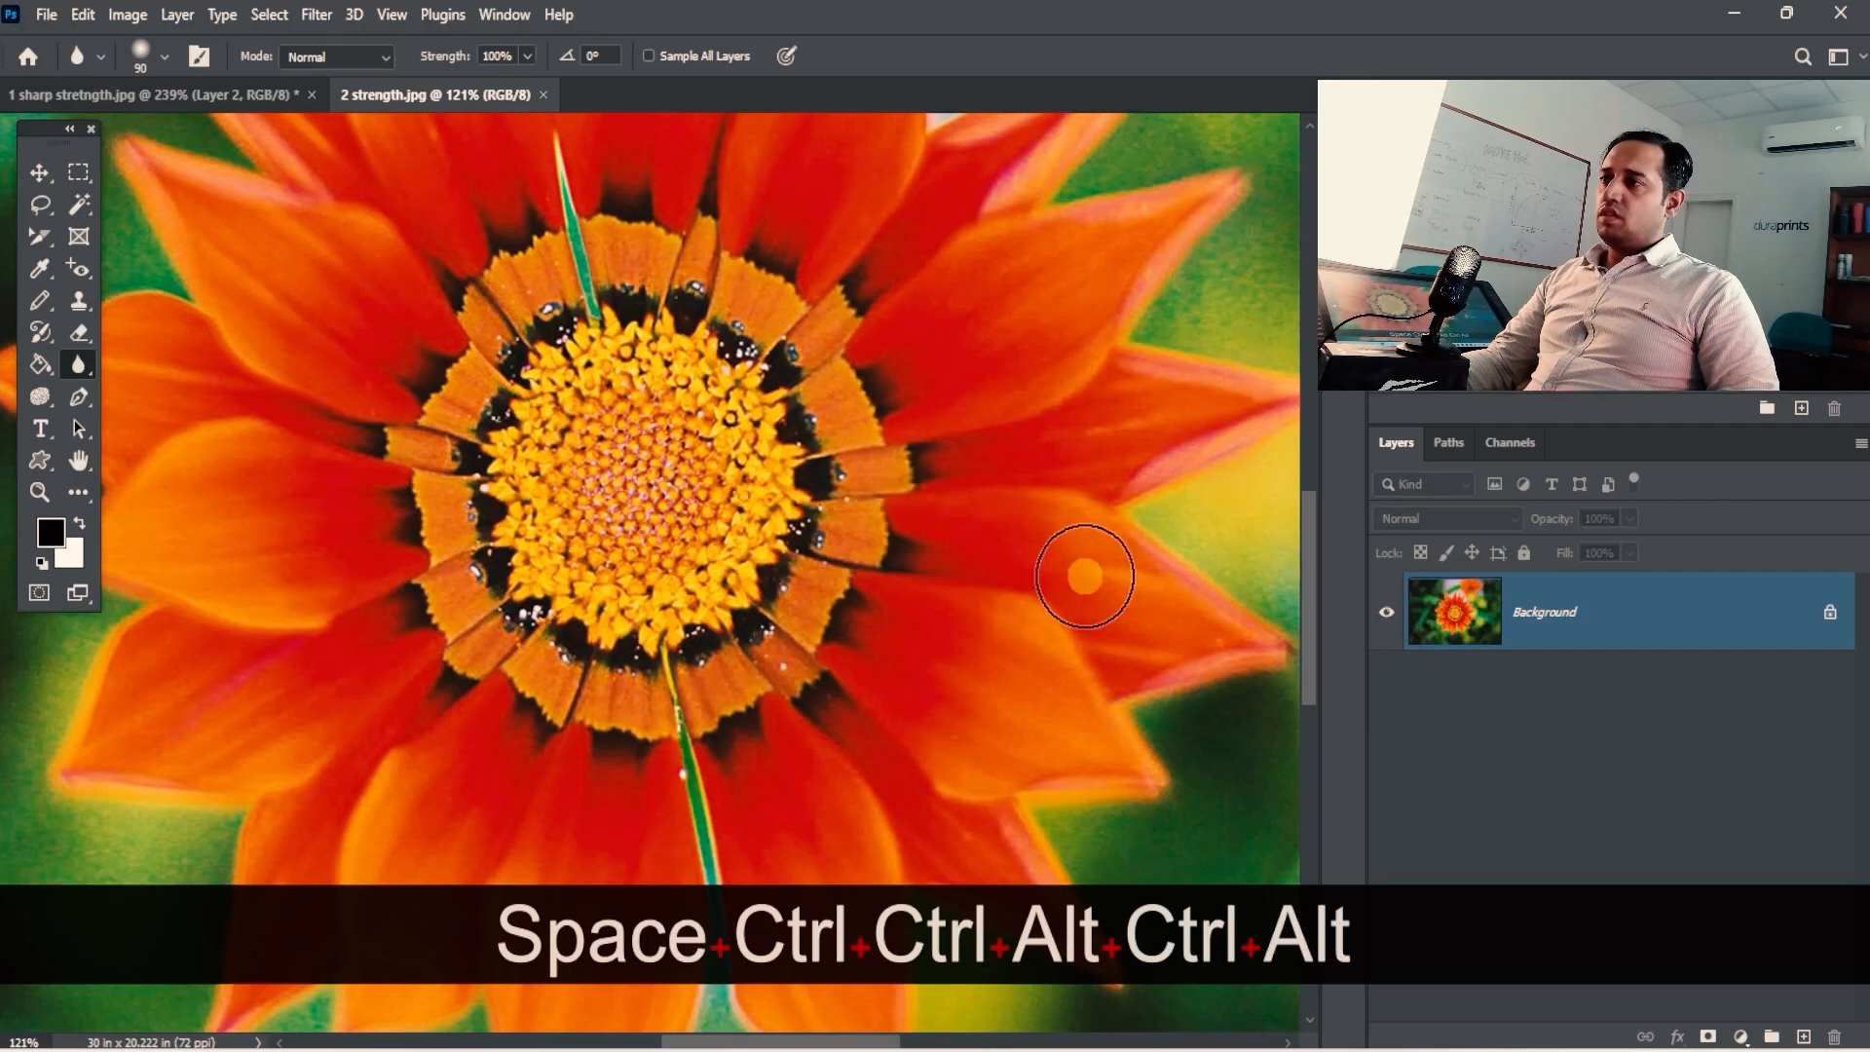
pyautogui.hotkey('ctrl', 'j')
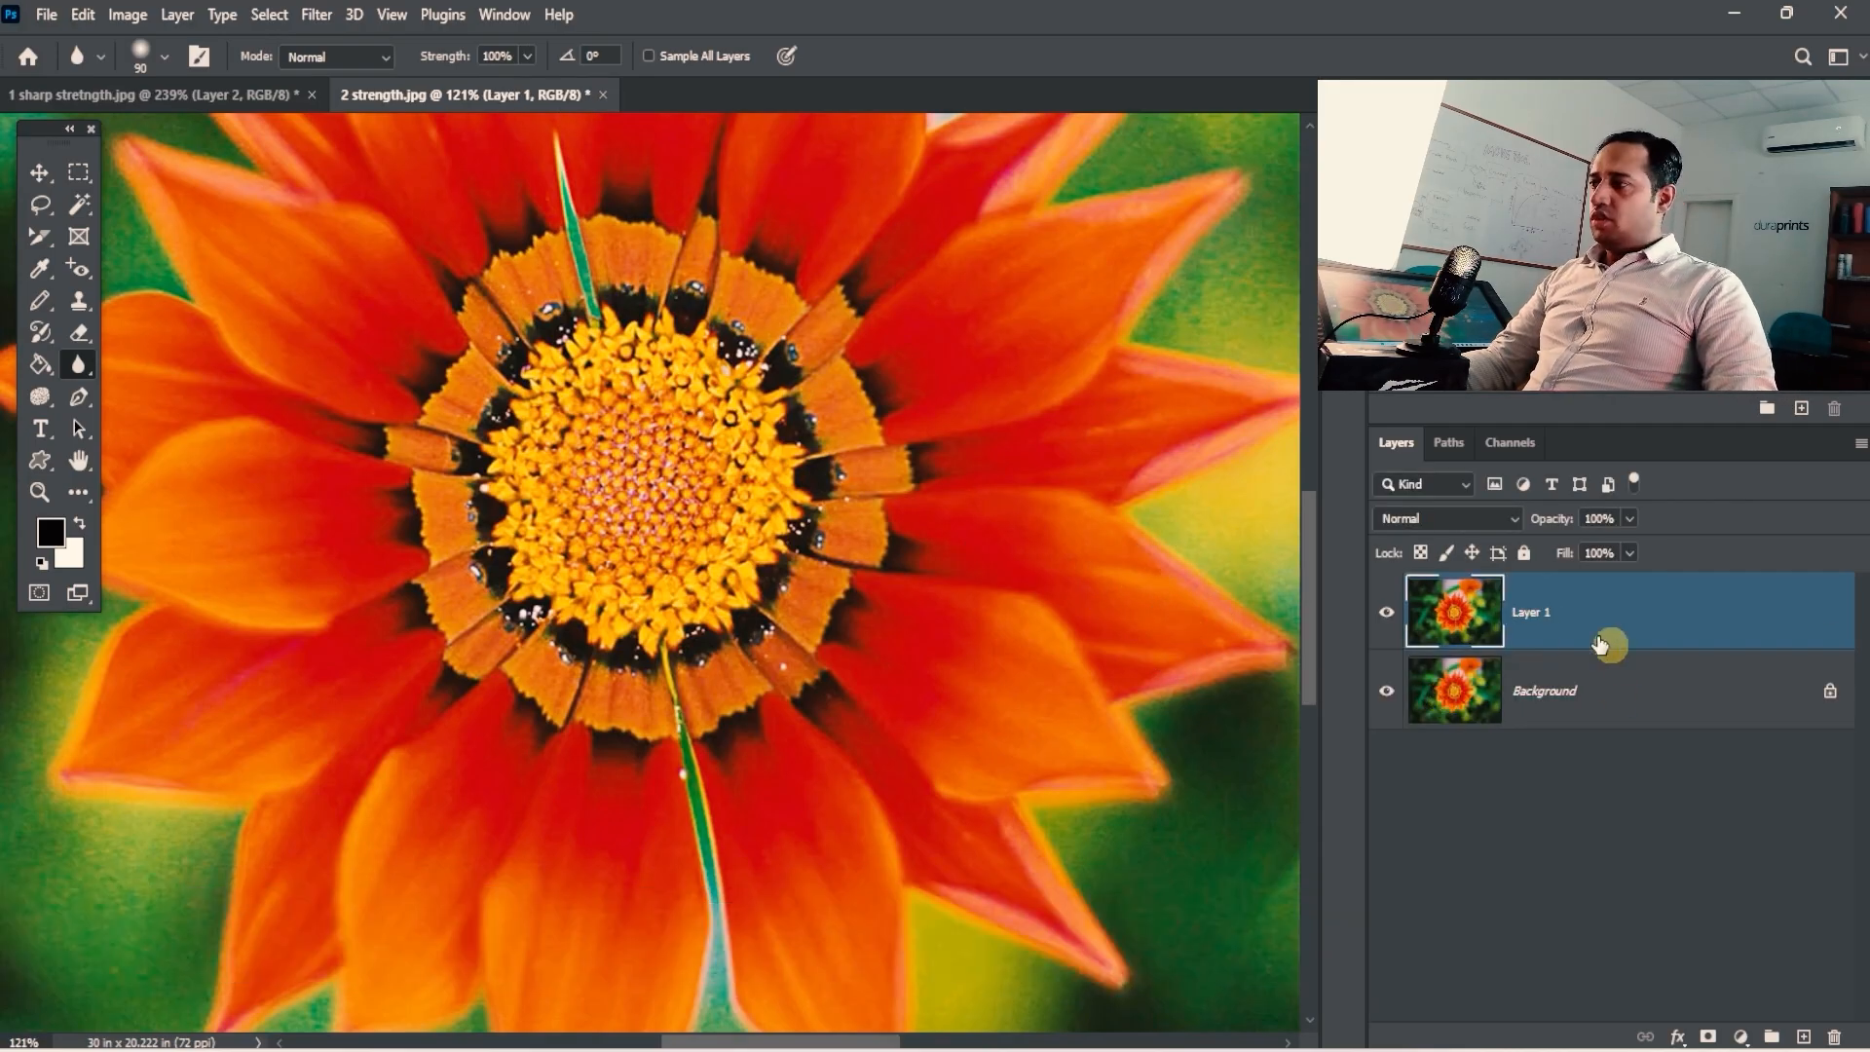
# Set the Blur strength to 6% and blur the left half of the flower's yellow centre on Layer 1.
pyautogui.press('1')
pyautogui.press('1')
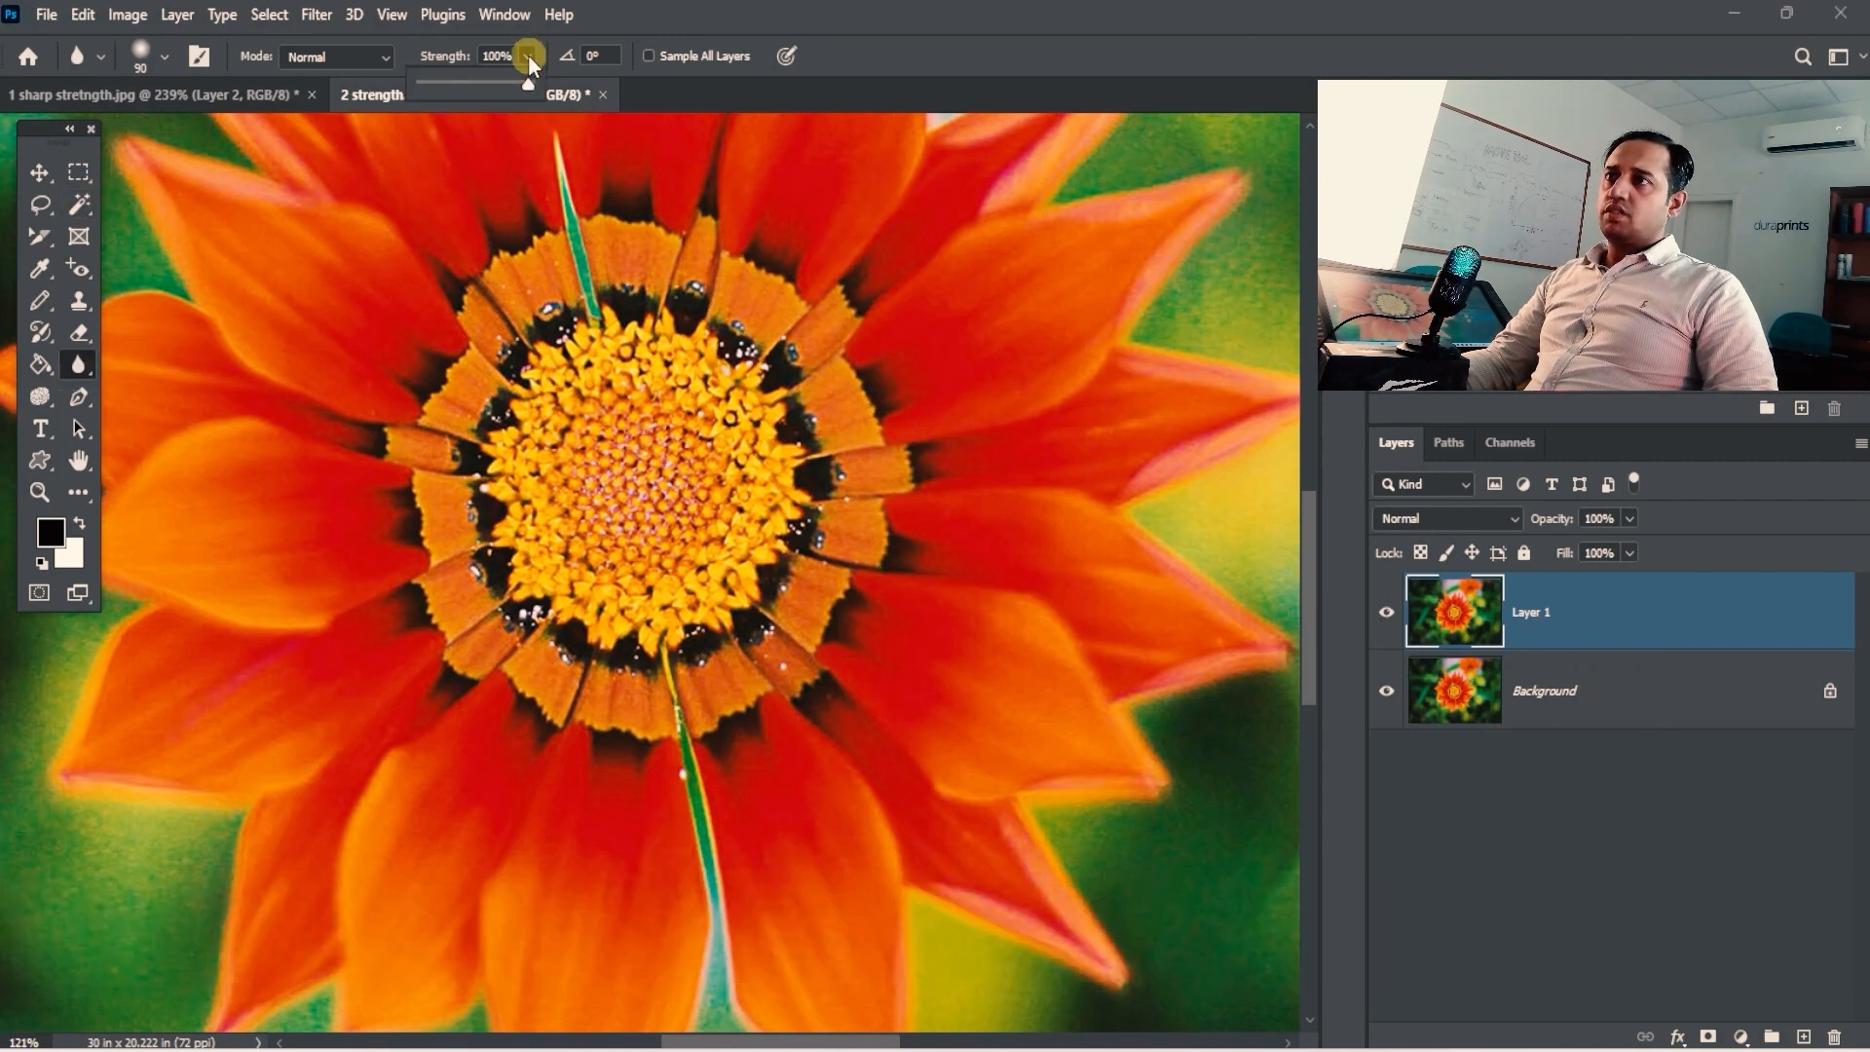
pyautogui.click(431, 84)
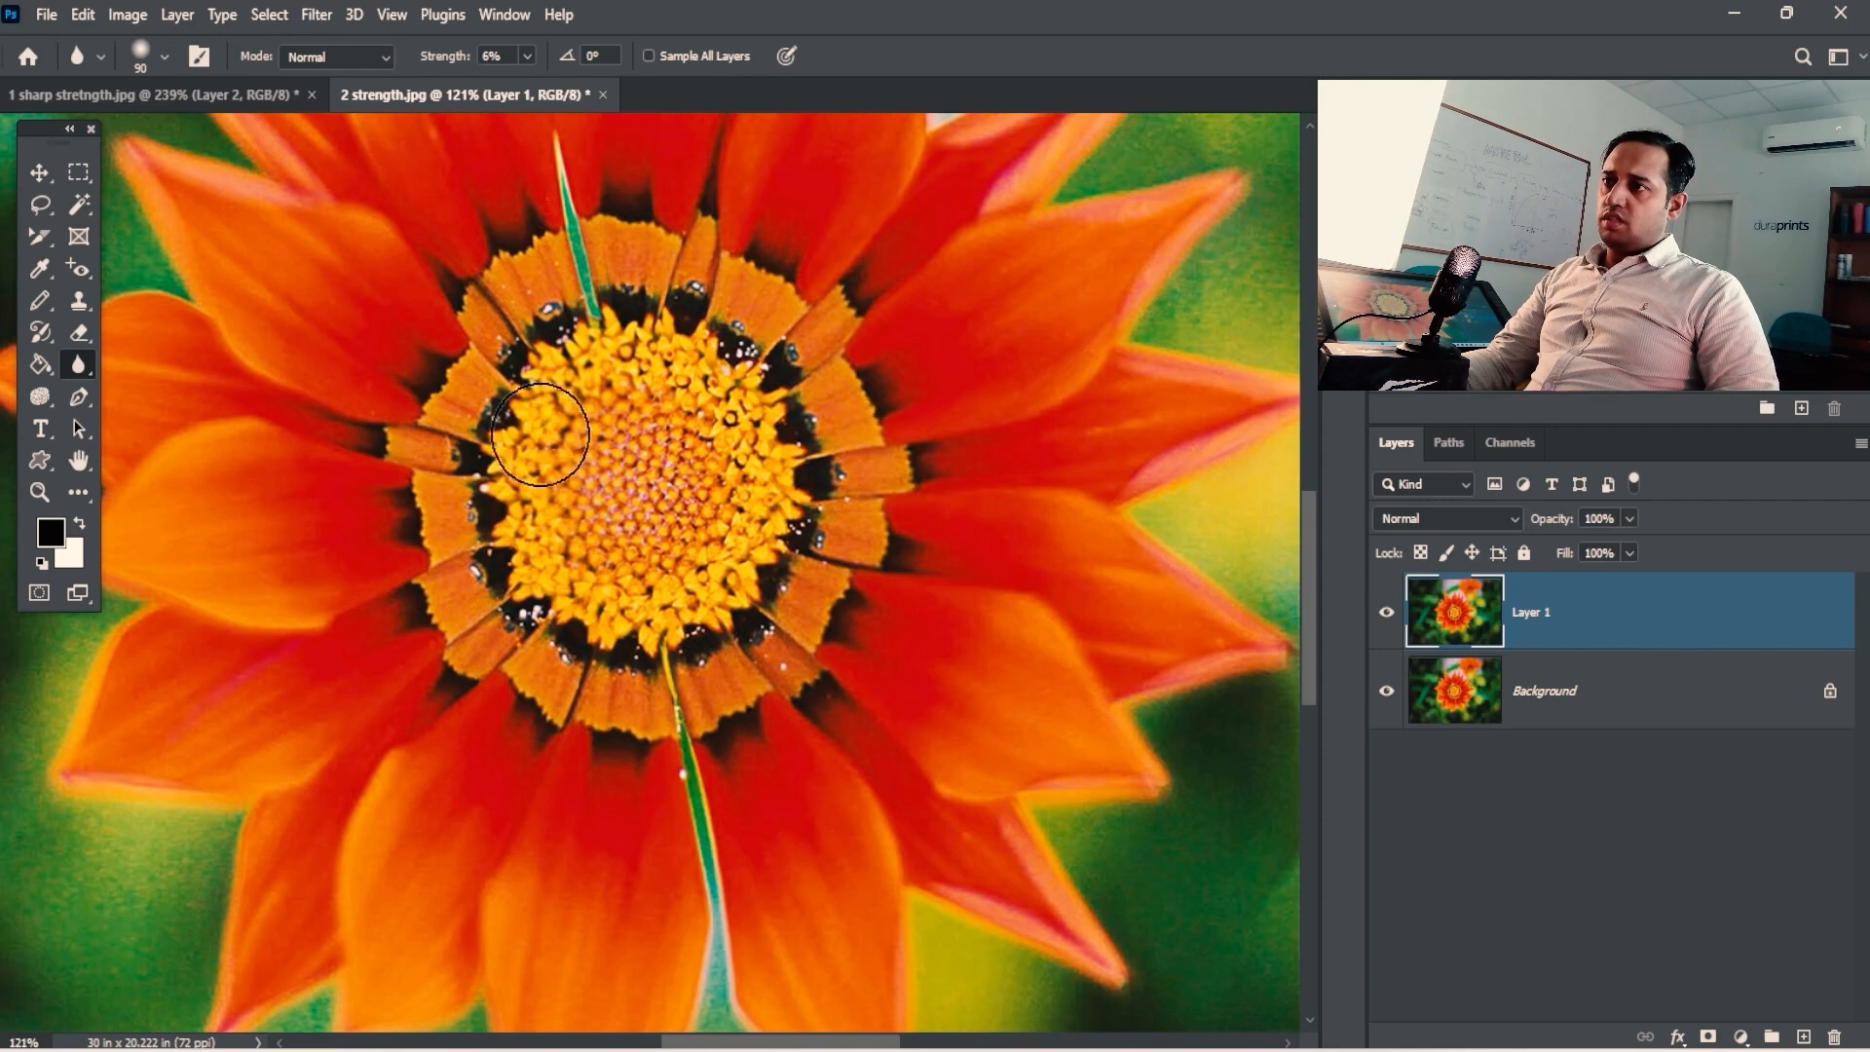
pyautogui.moveTo(541, 438); pyautogui.dragTo(656, 493)
# Set the Blur strength to 100% and blur the right half of the flower's yellow centre on Layer 1.
pyautogui.moveTo(935, 497); pyautogui.dragTo(831, 497)
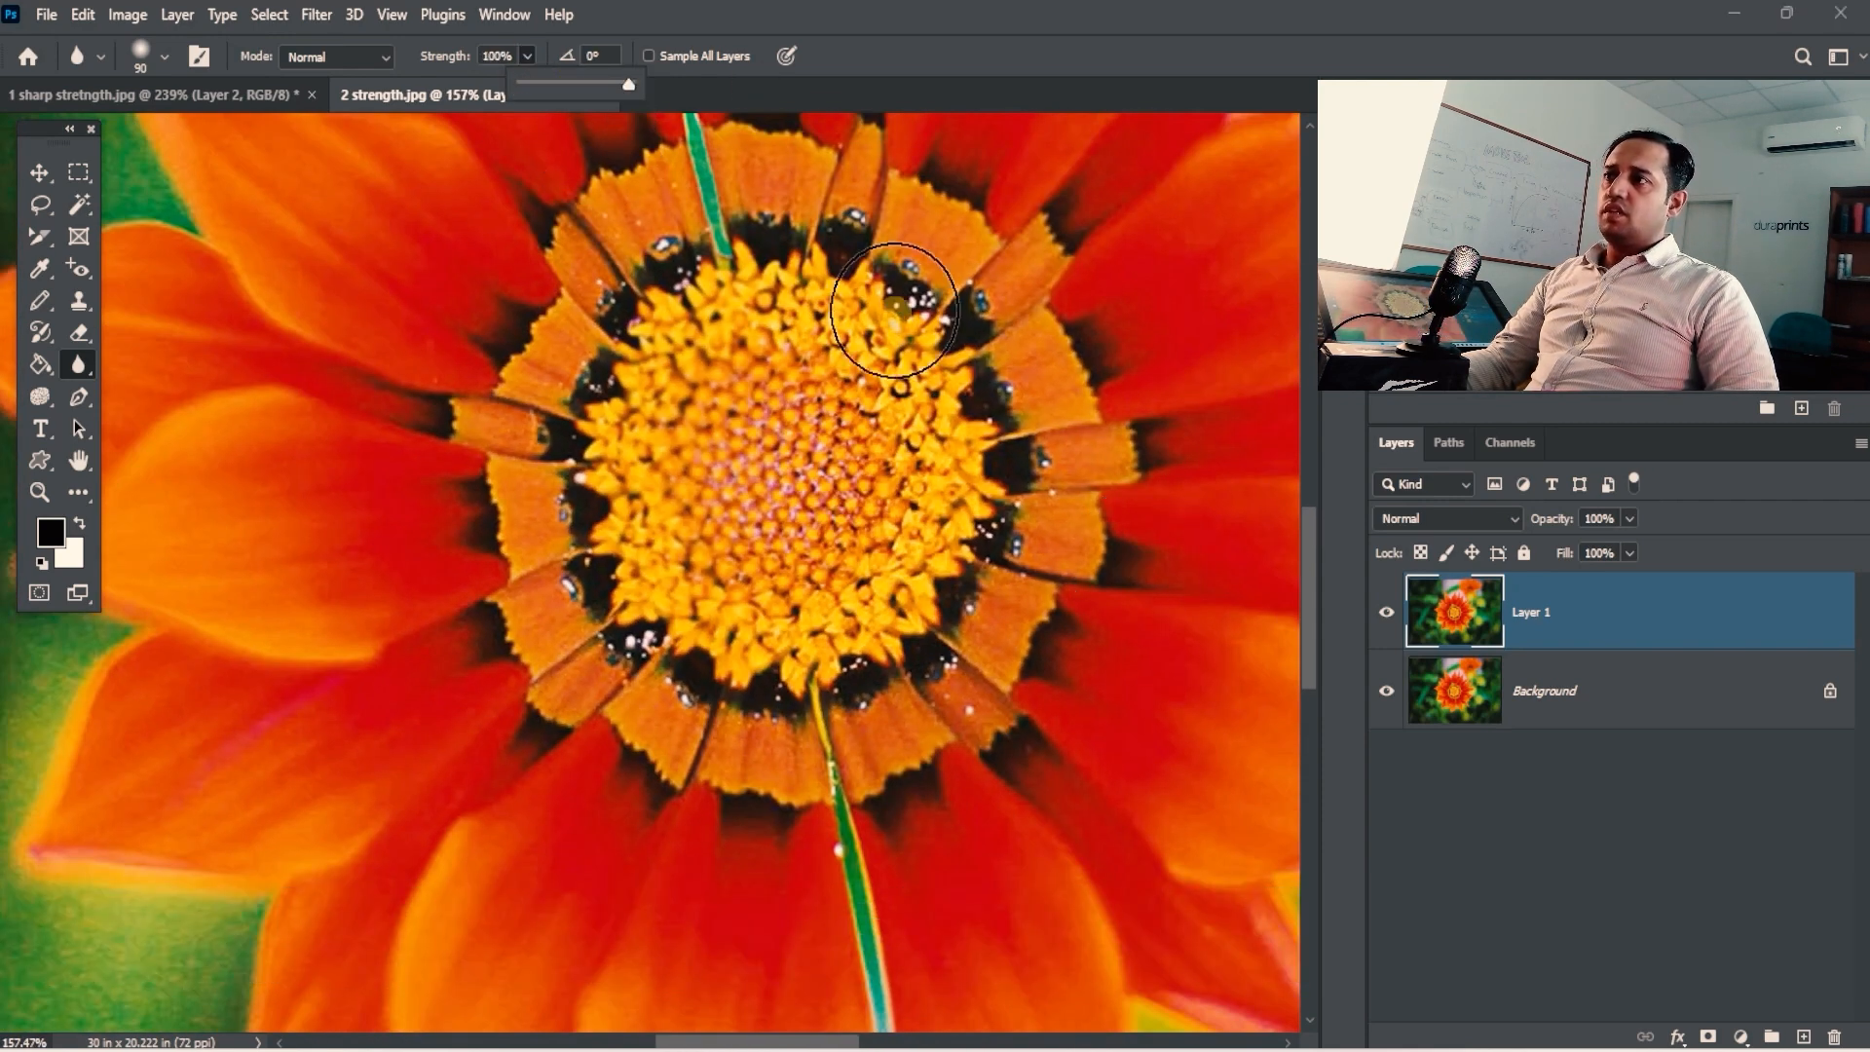
pyautogui.moveTo(894, 310)
pyautogui.mouseDown()
pyautogui.moveTo(883, 457)
pyautogui.moveTo(954, 297)
pyautogui.moveTo(886, 582)
pyautogui.moveTo(852, 327)
pyautogui.moveTo(842, 654)
pyautogui.moveTo(961, 395)
pyautogui.moveTo(985, 502)
pyautogui.moveTo(872, 617)
pyautogui.moveTo(827, 364)
pyautogui.moveTo(808, 671)
pyautogui.moveTo(949, 431)
pyautogui.moveTo(873, 309)
pyautogui.moveTo(951, 408)
pyautogui.moveTo(856, 588)
pyautogui.moveTo(817, 318)
pyautogui.moveTo(817, 452)
pyautogui.moveTo(849, 551)
pyautogui.moveTo(1164, 462)
pyautogui.mouseUp()
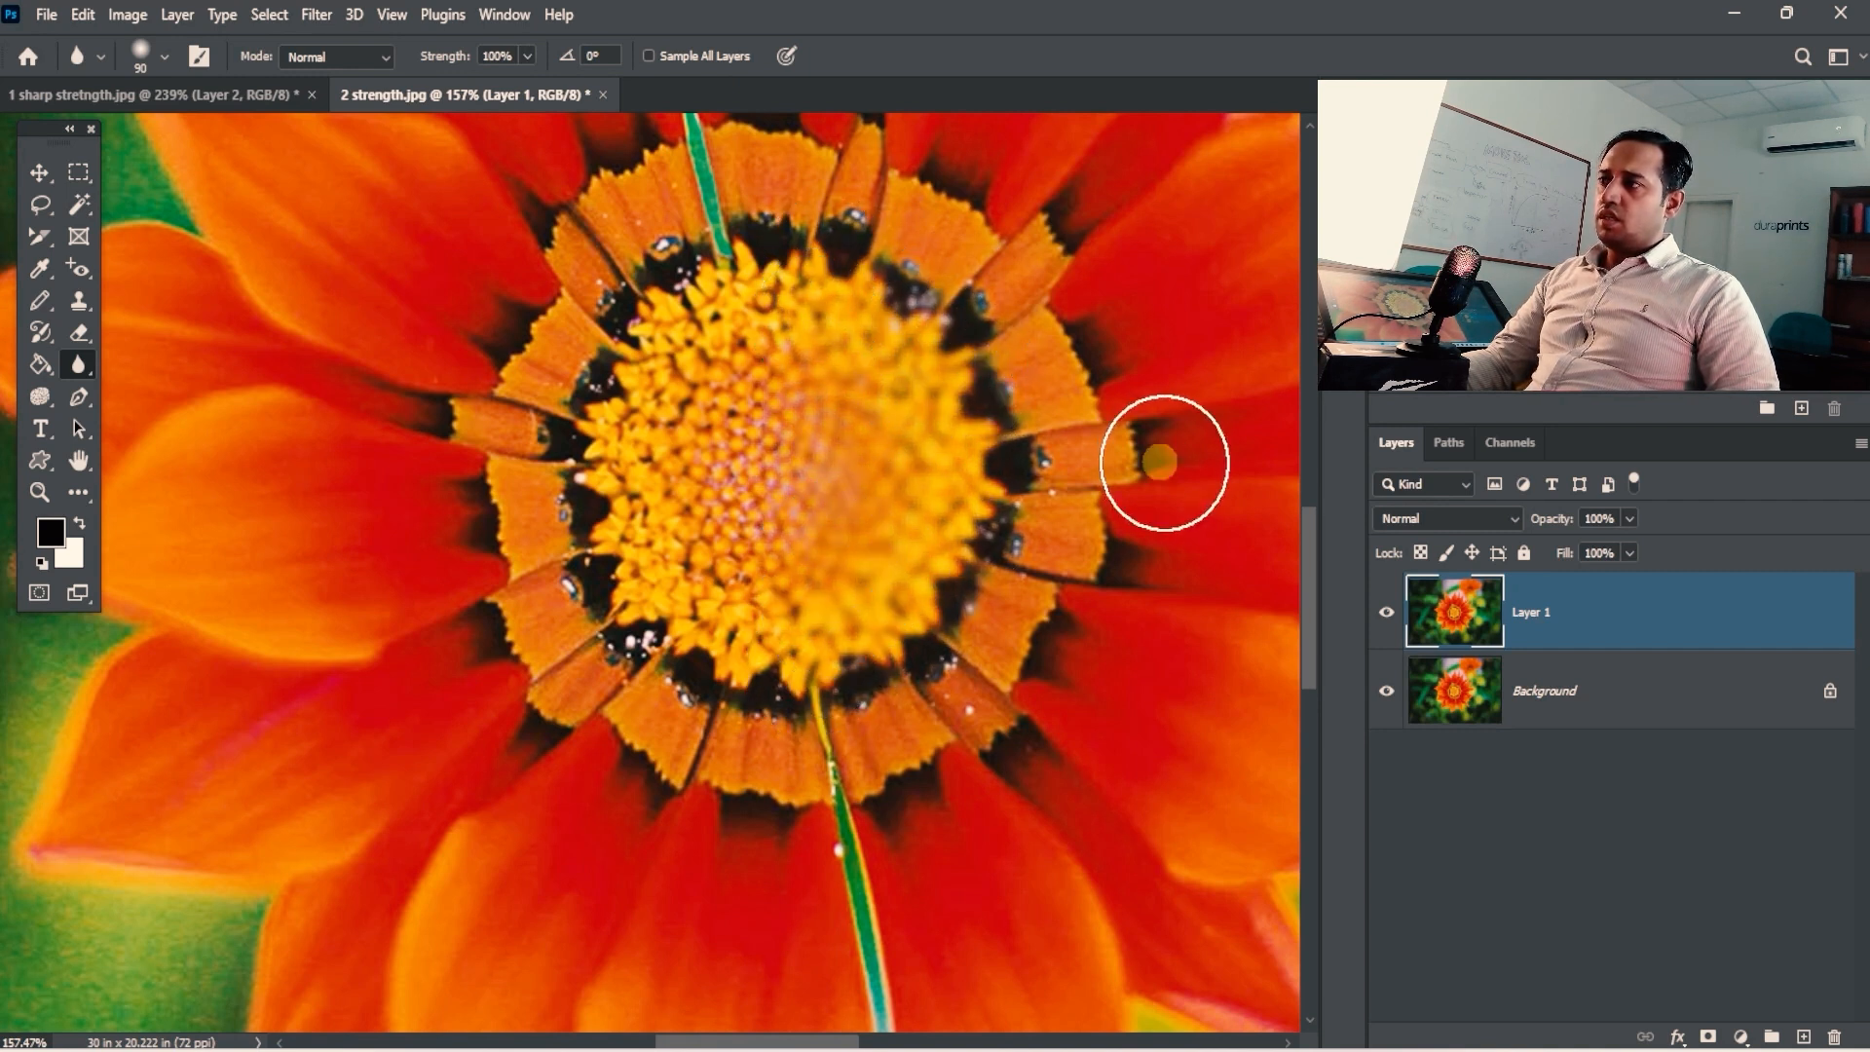
# Toggle Layer 1's visibility to compare the blurred flower centre with the original.
pyautogui.click(1400, 618)
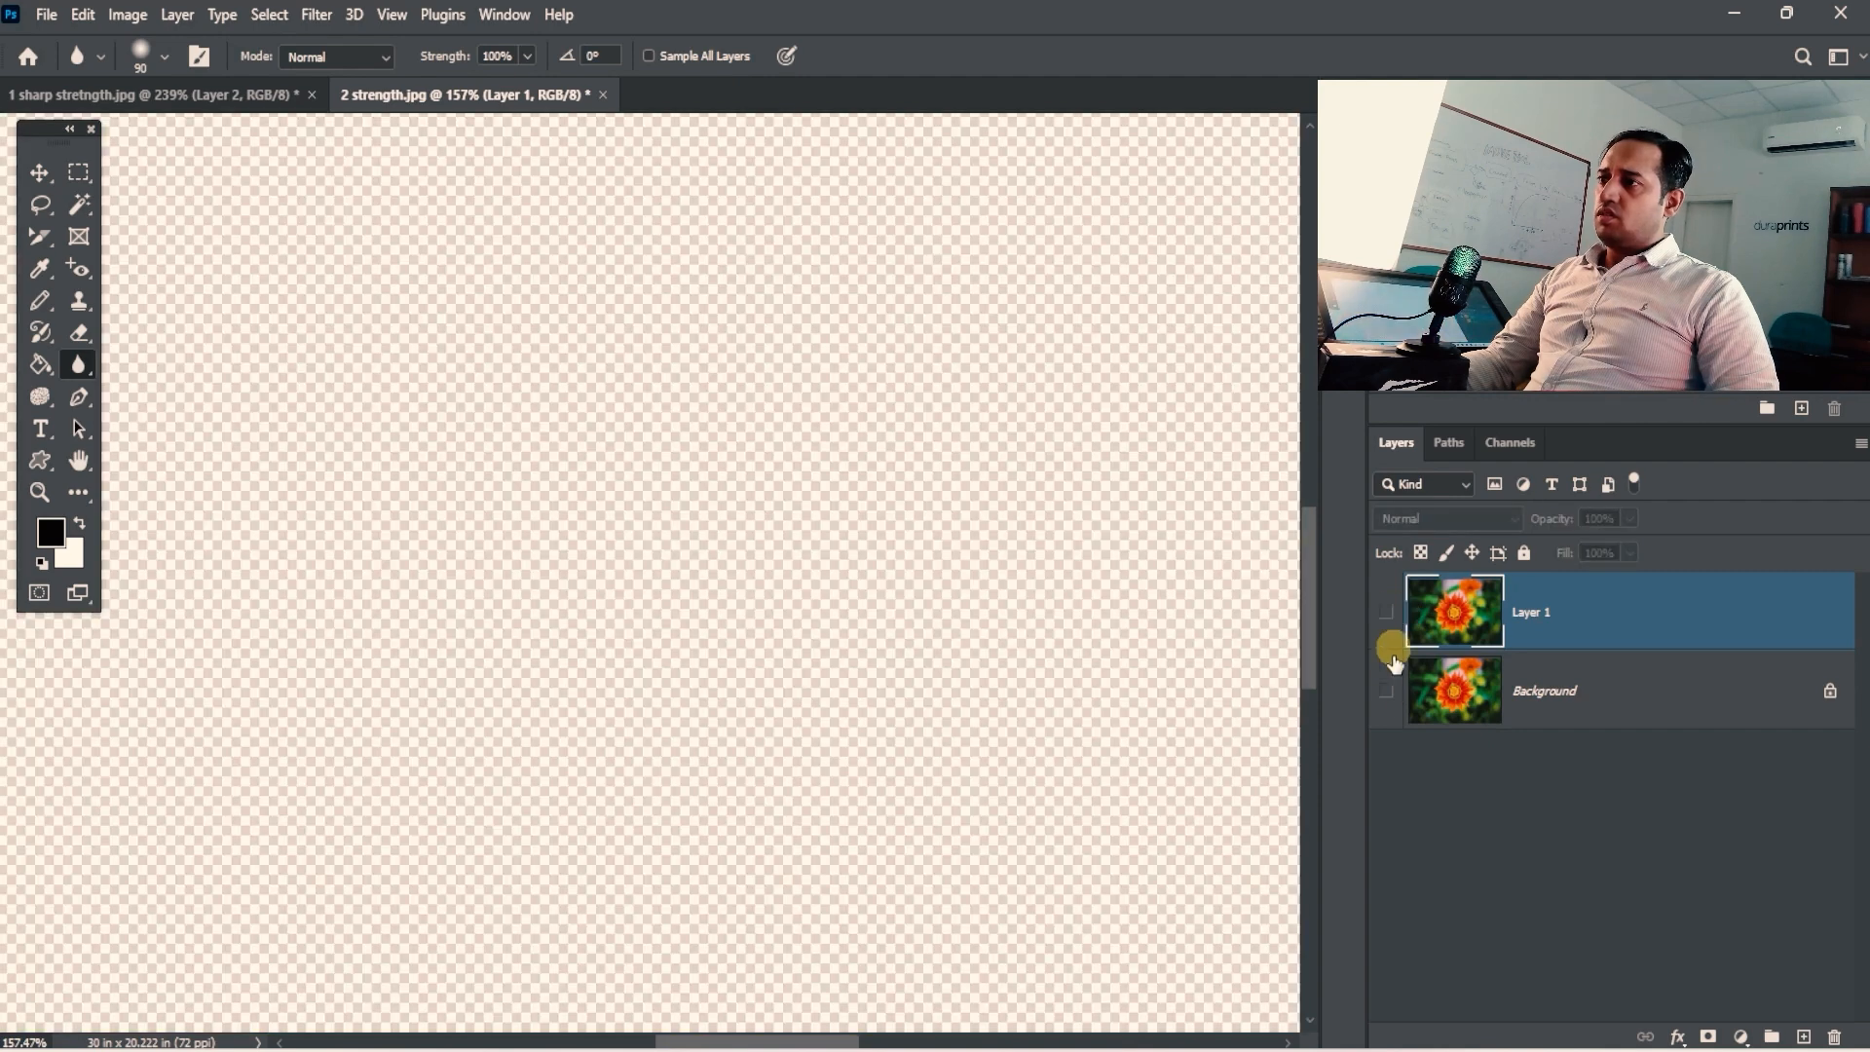
pyautogui.click(1387, 613)
pyautogui.click(1388, 614)
pyautogui.click(1387, 613)
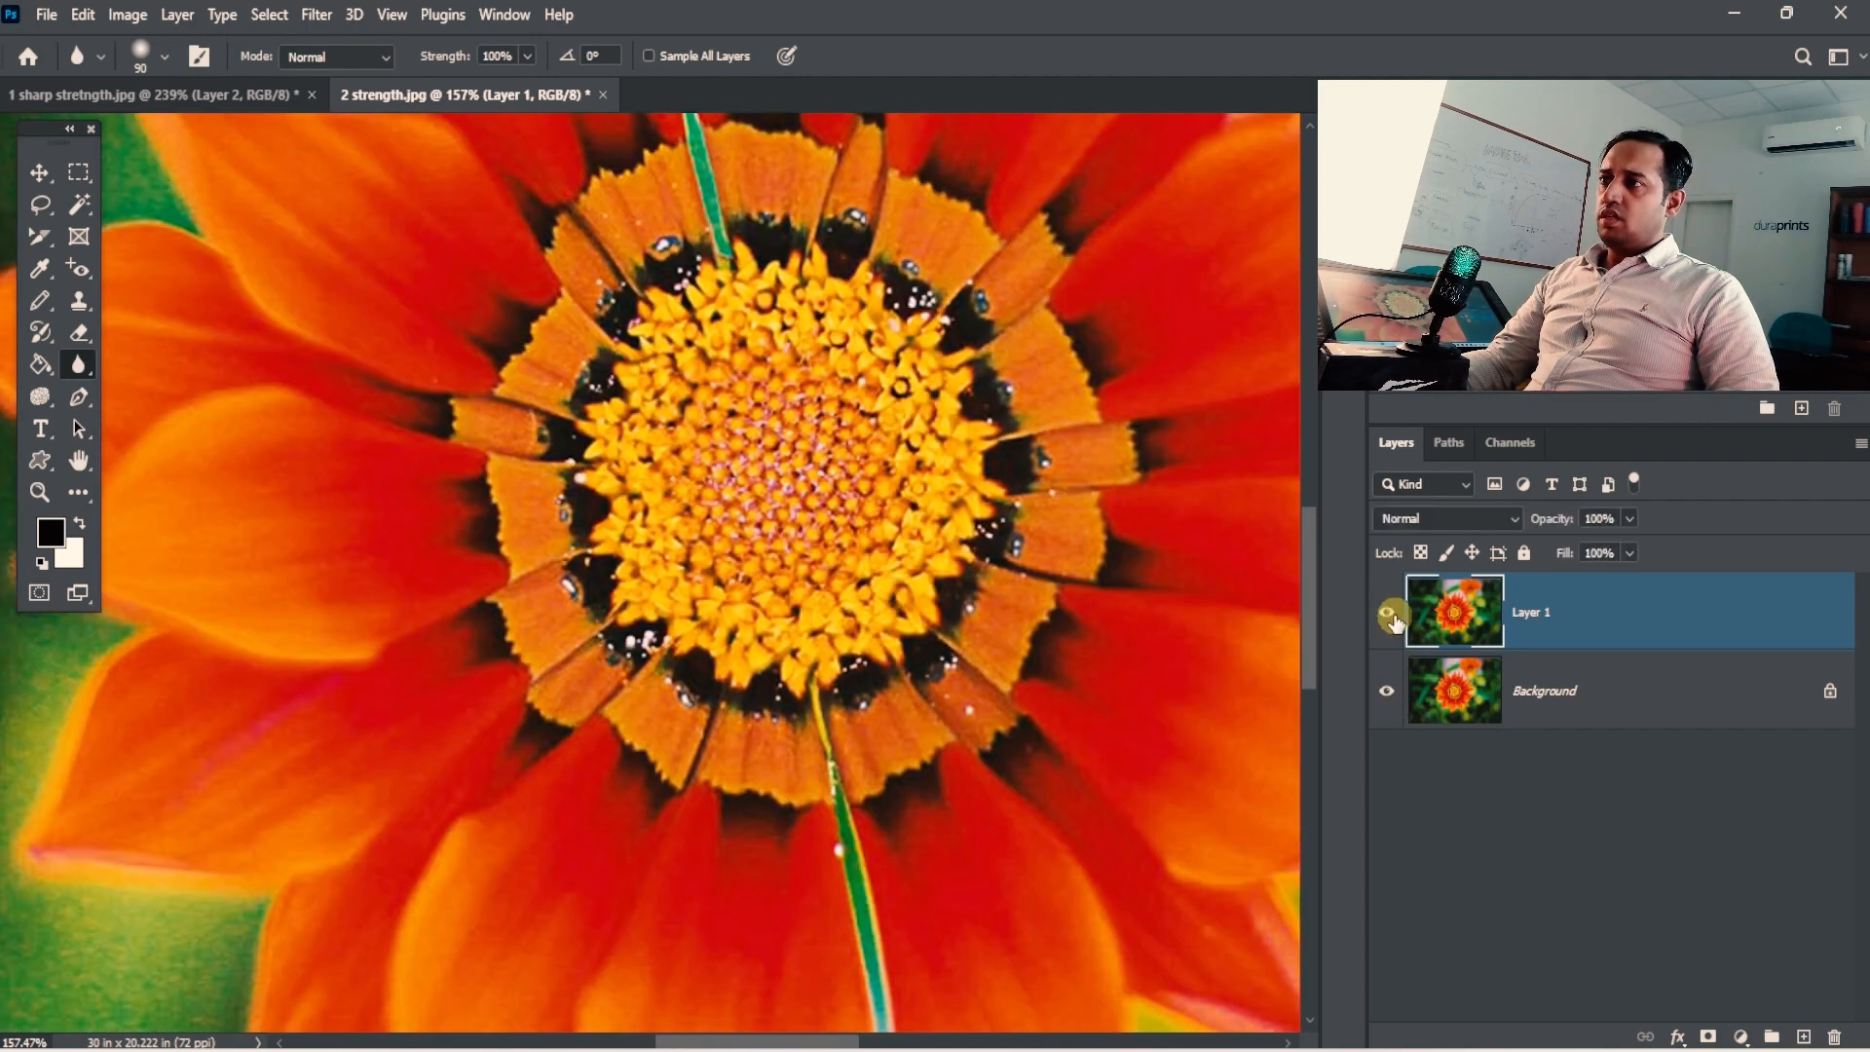
pyautogui.click(1391, 616)
pyautogui.click(1391, 615)
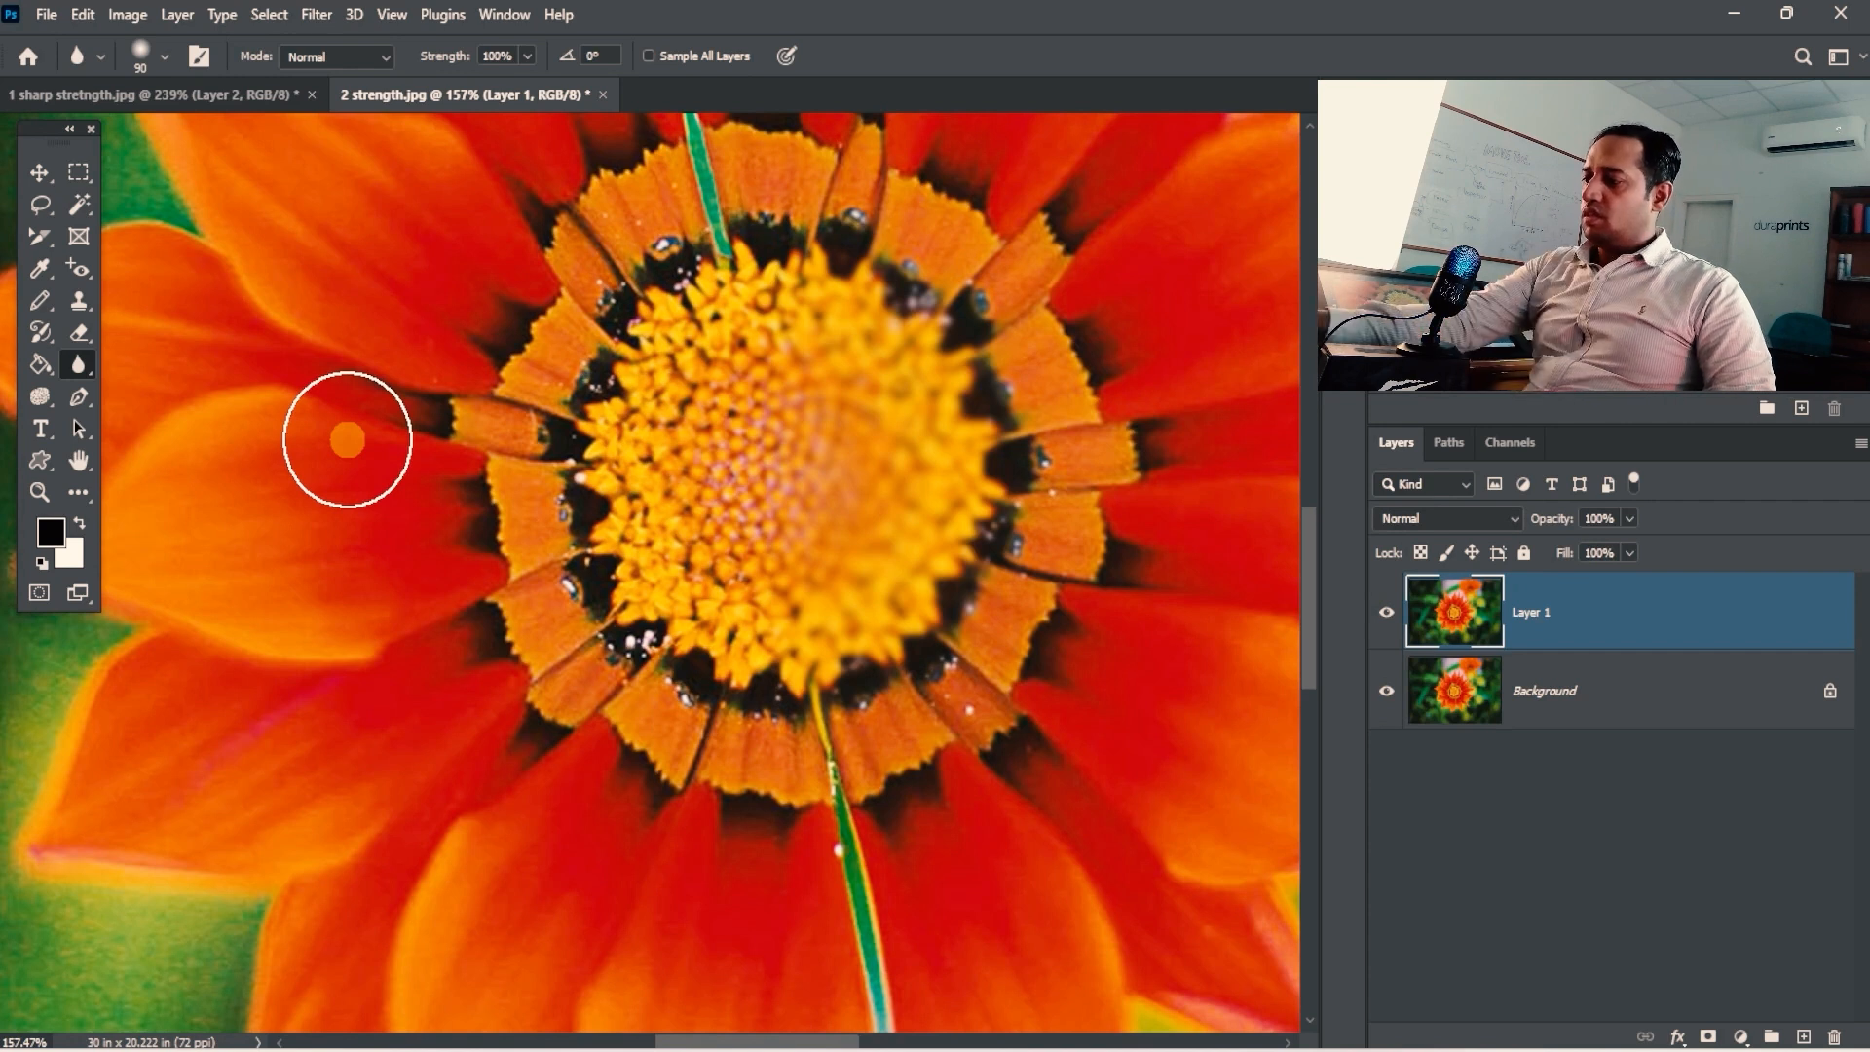
pyautogui.hotkey('ctrl', '2')
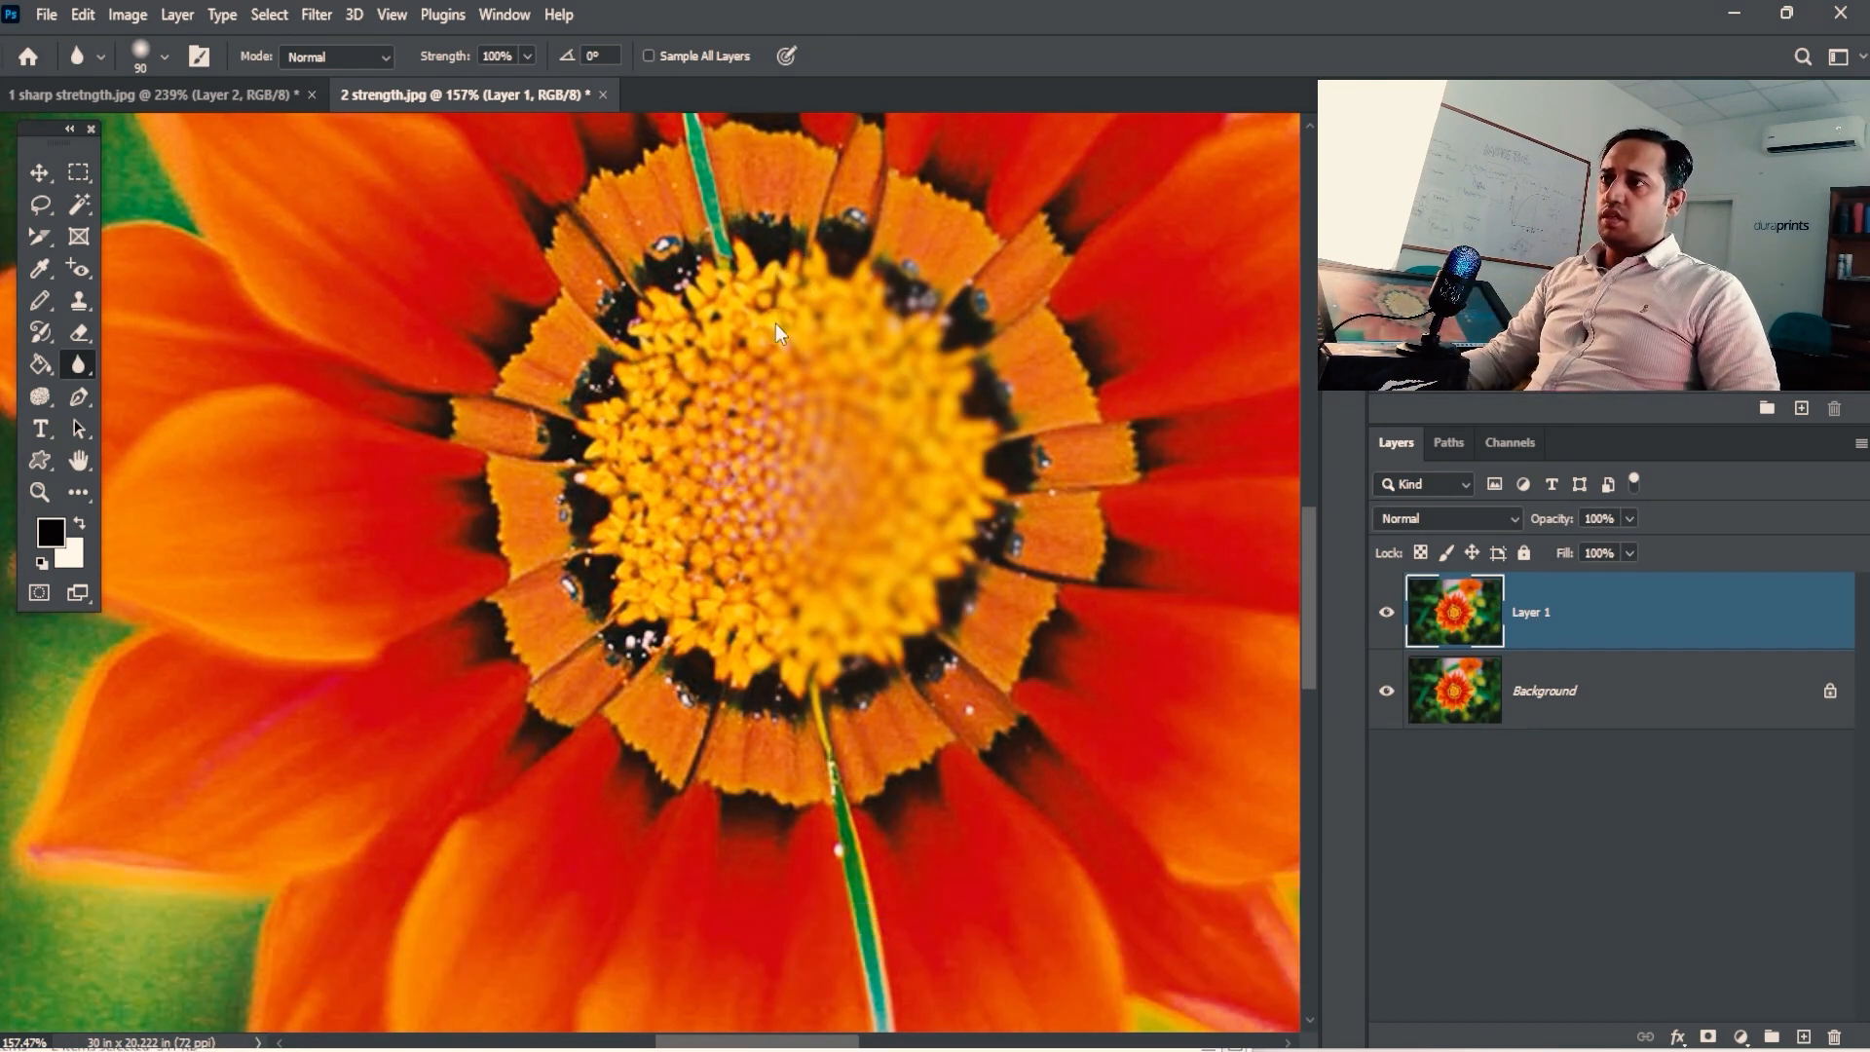
pyautogui.moveTo(780, 224); pyautogui.dragTo(783, 471)
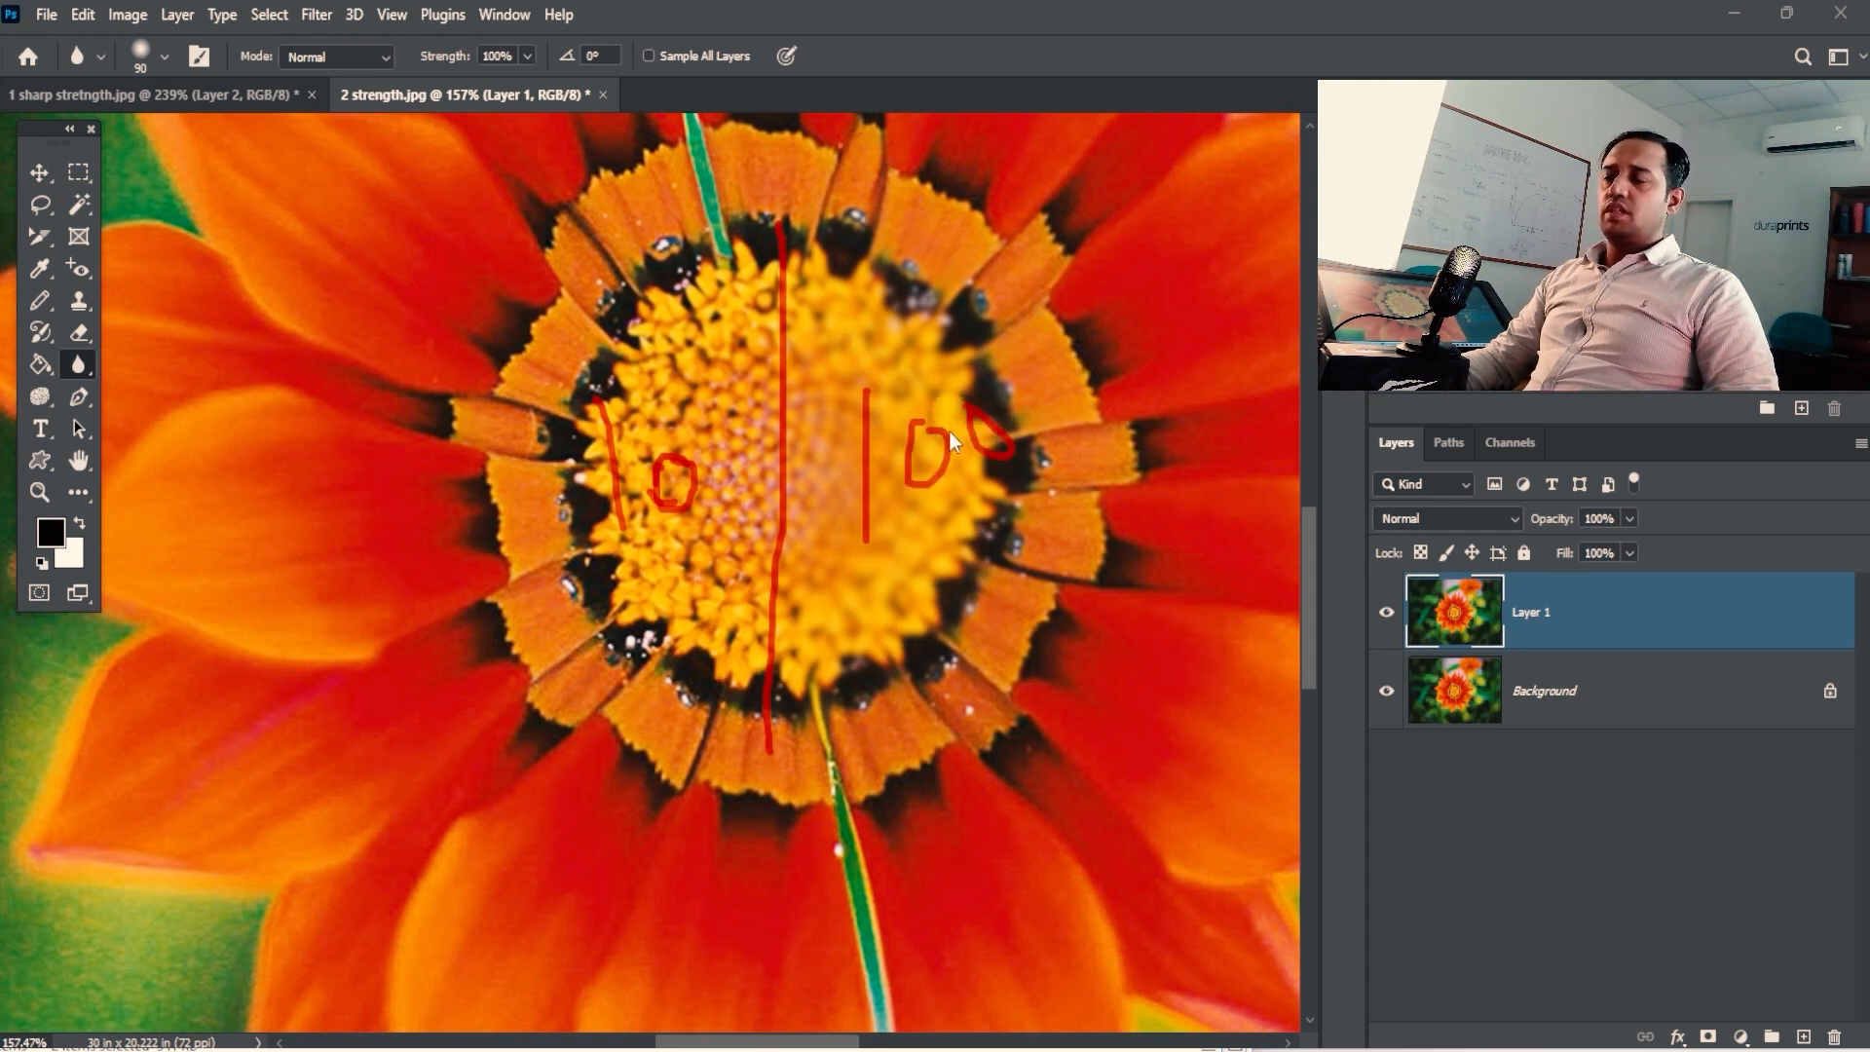
pyautogui.hotkey('ctrl', '2')
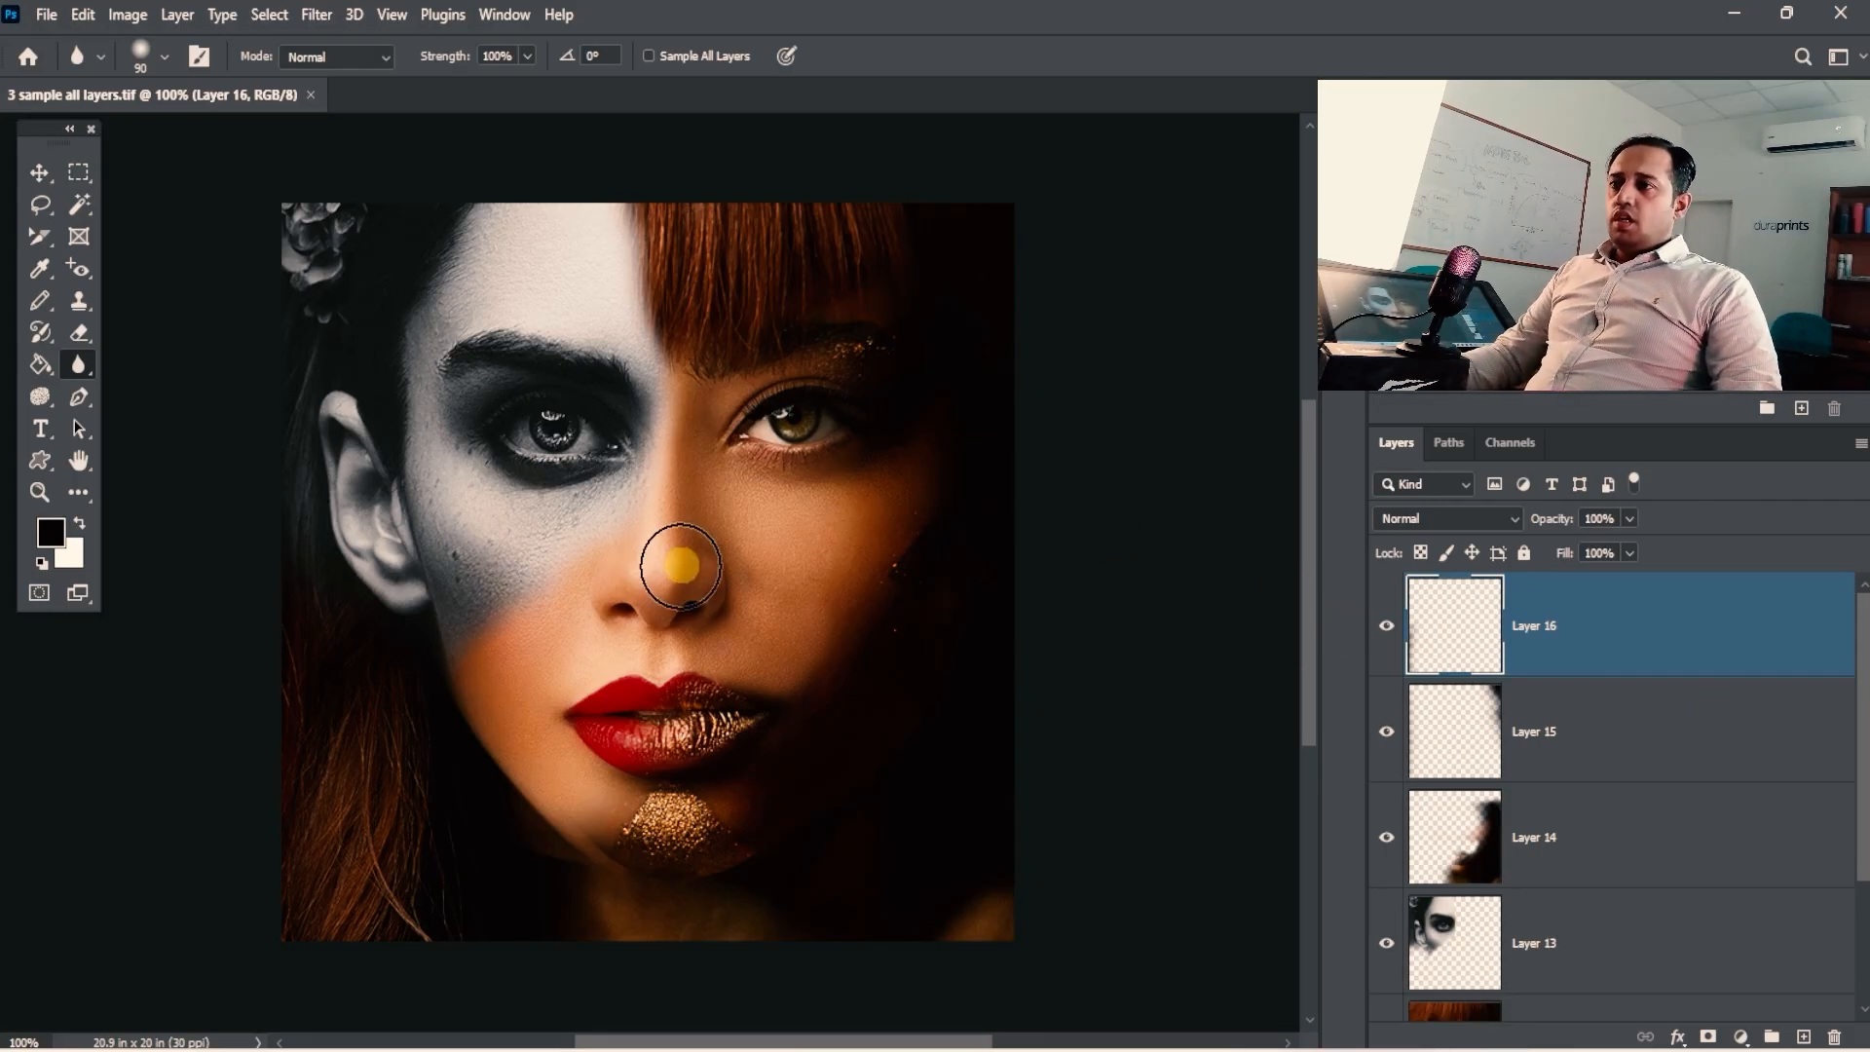
# Switch to the Sharpen tool for the layered portrait in 3 sample all layers.tif.
pyautogui.click(47, 177)
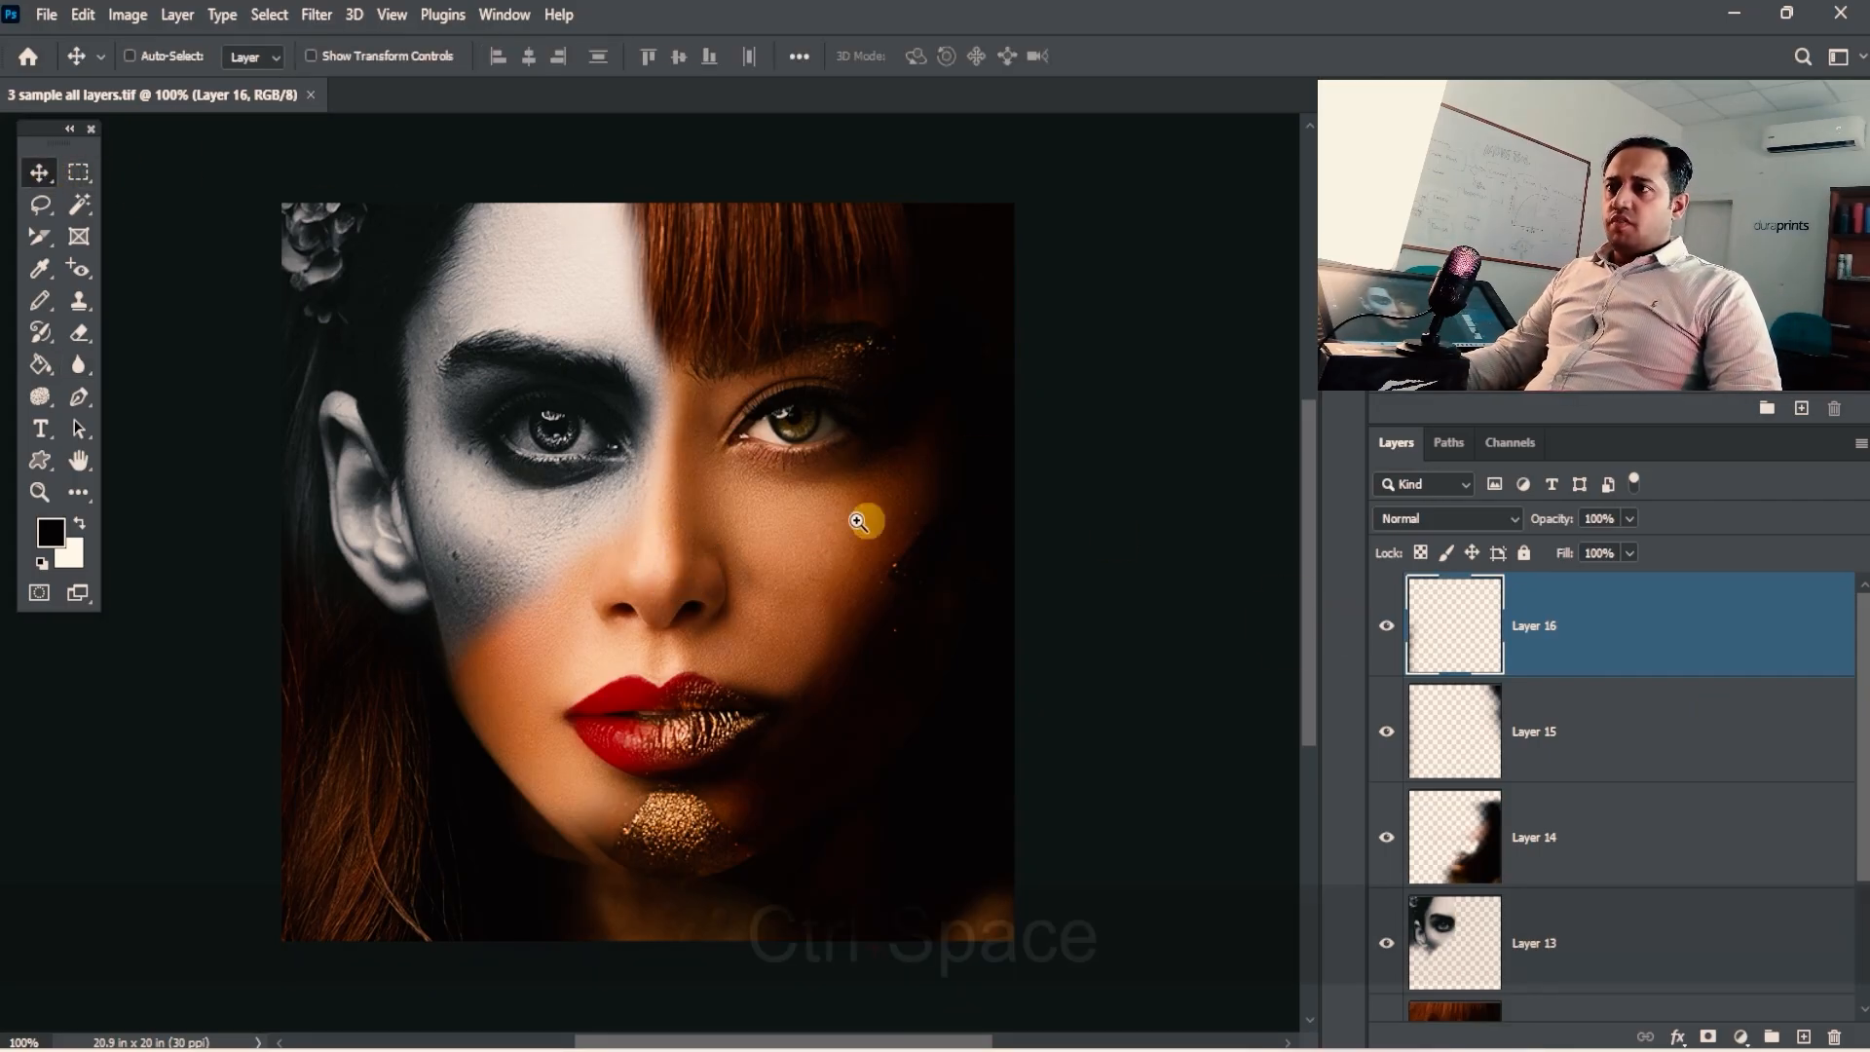
pyautogui.moveTo(837, 524); pyautogui.dragTo(909, 513)
pyautogui.moveTo(896, 623); pyautogui.dragTo(824, 575)
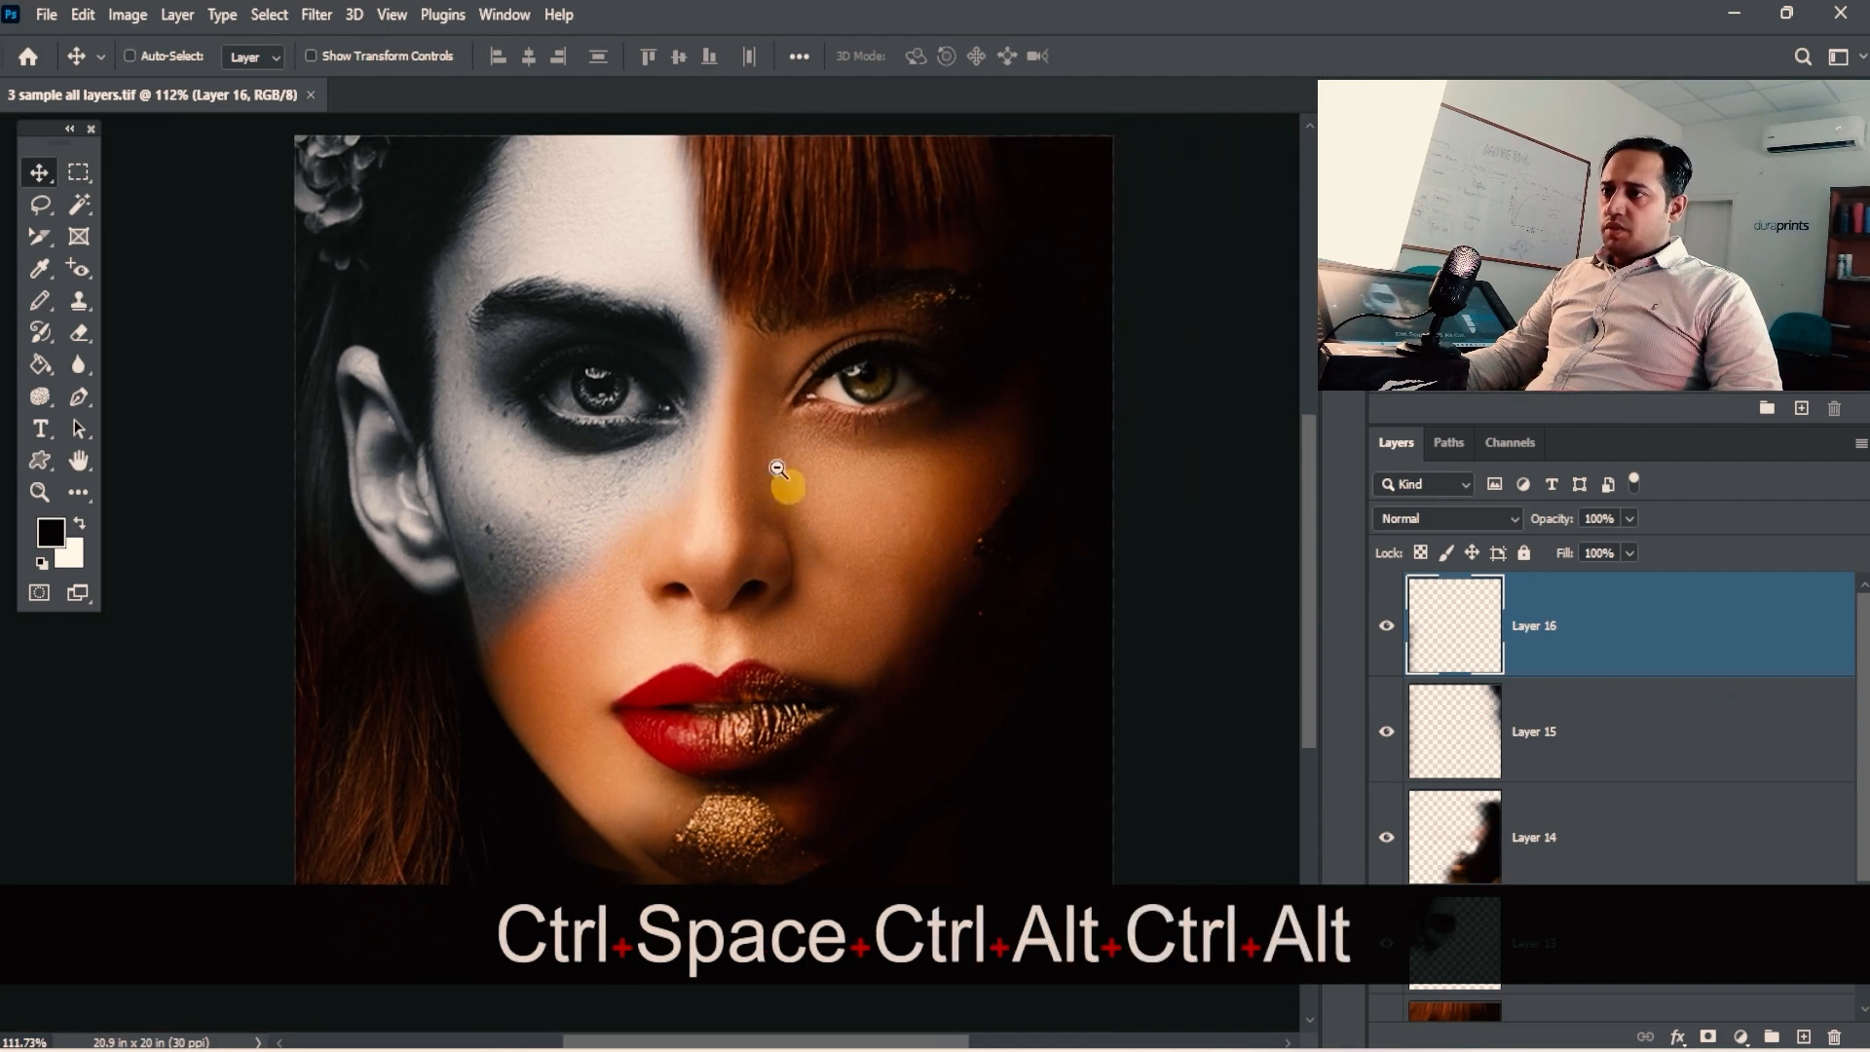
pyautogui.moveTo(775, 463); pyautogui.dragTo(945, 620)
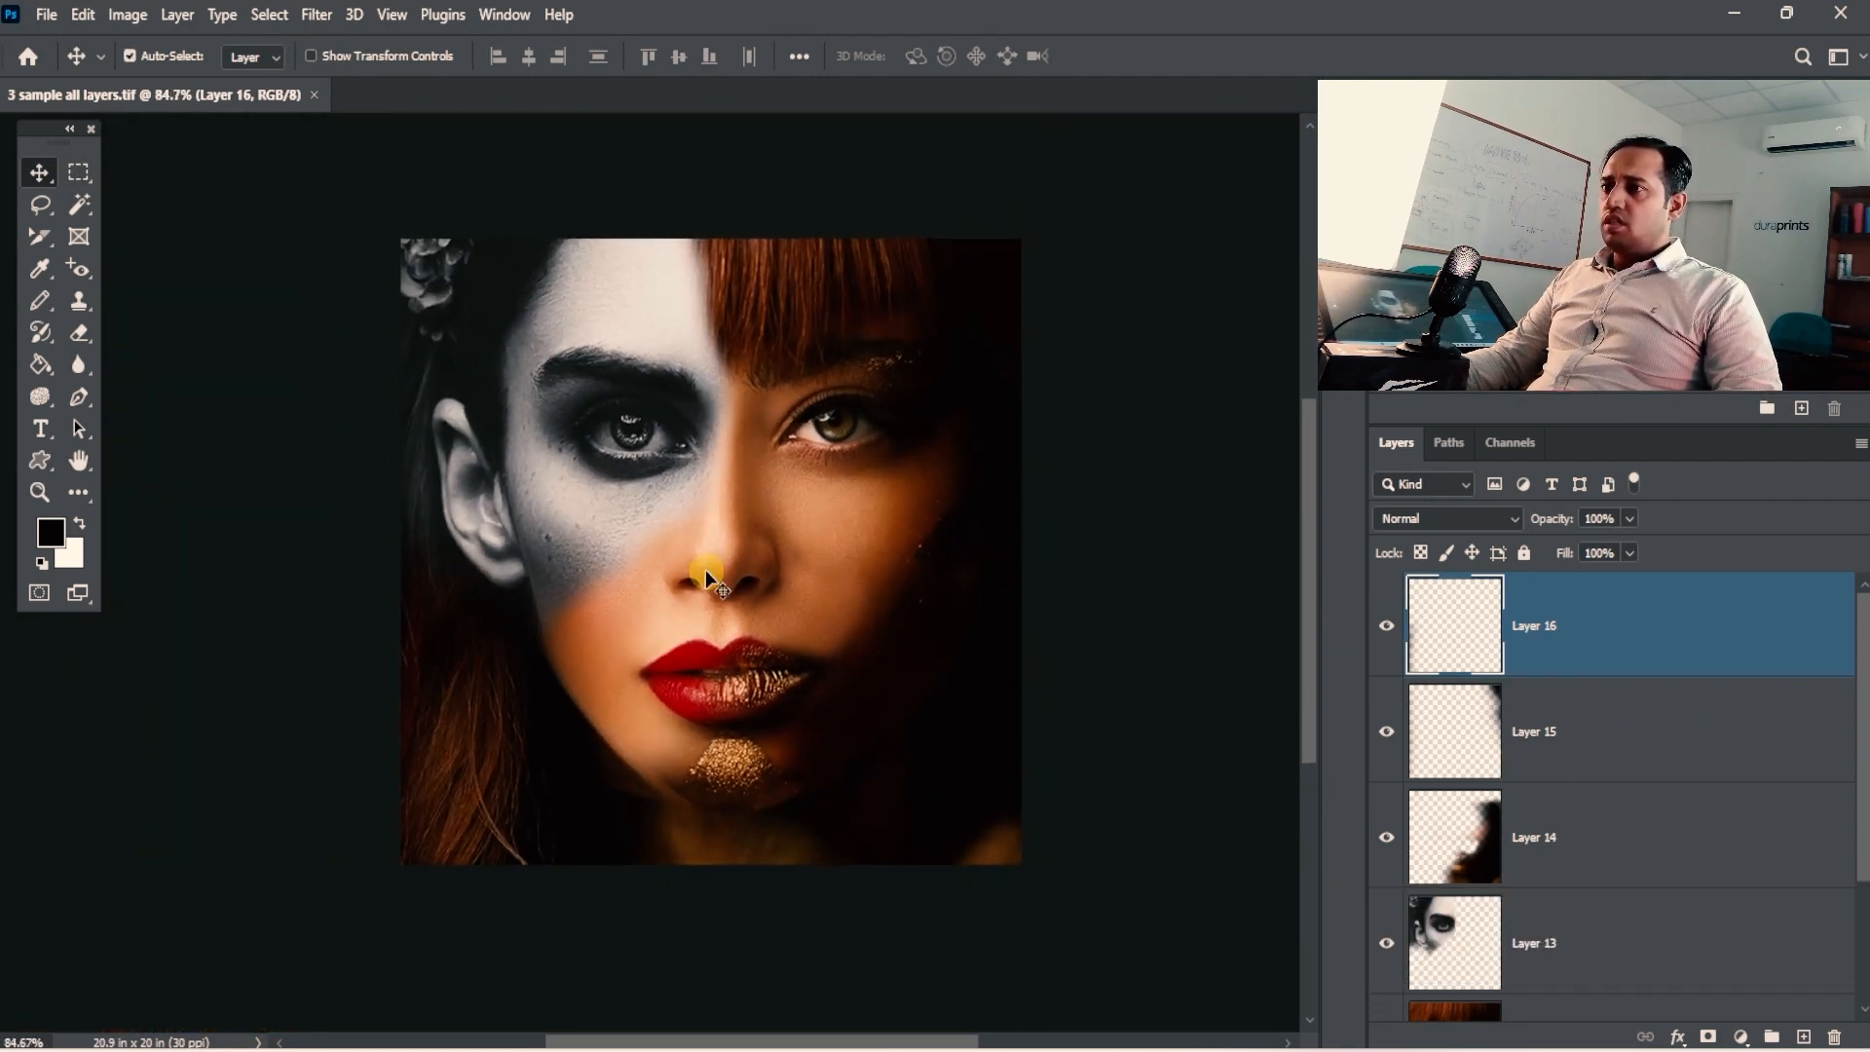
pyautogui.moveTo(83, 359); pyautogui.dragTo(153, 401)
pyautogui.moveTo(1077, 555); pyautogui.dragTo(1118, 571)
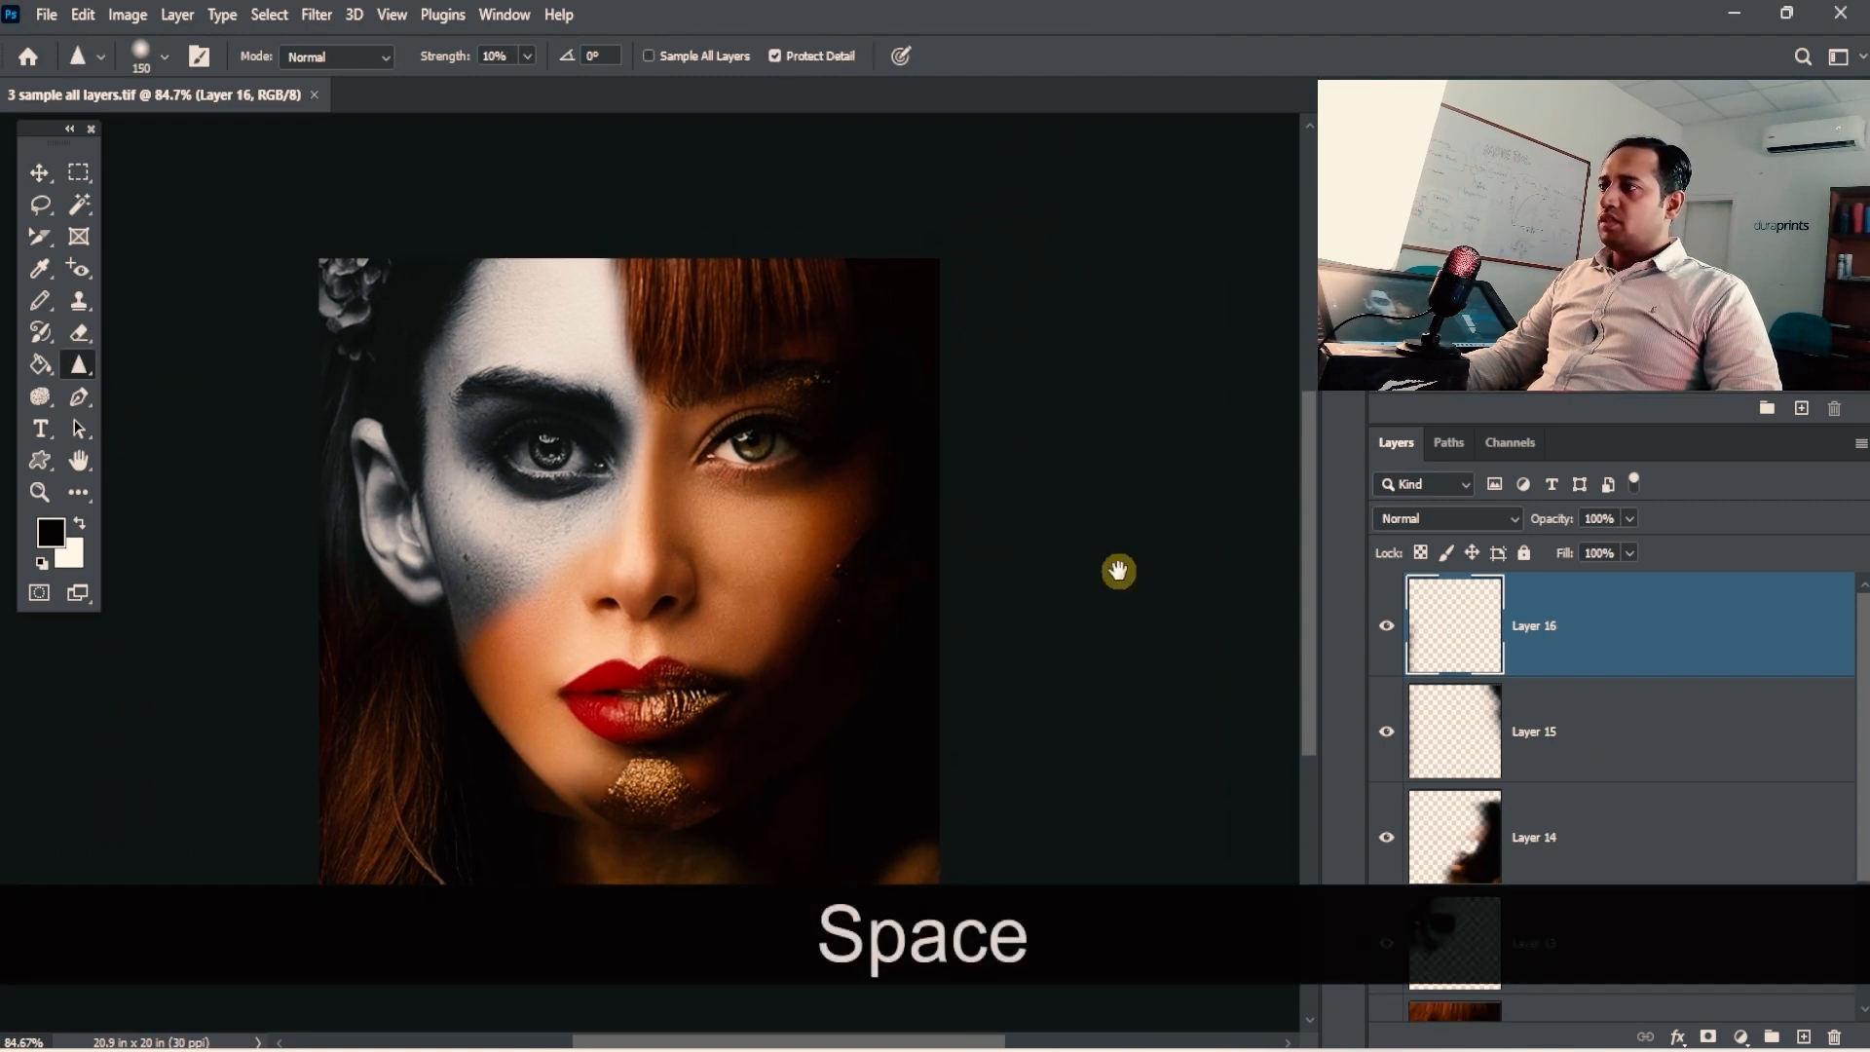
# Review the layer stack and hide Layers 13 through 16 to view the base portrait on Layer 12.
pyautogui.press('1')
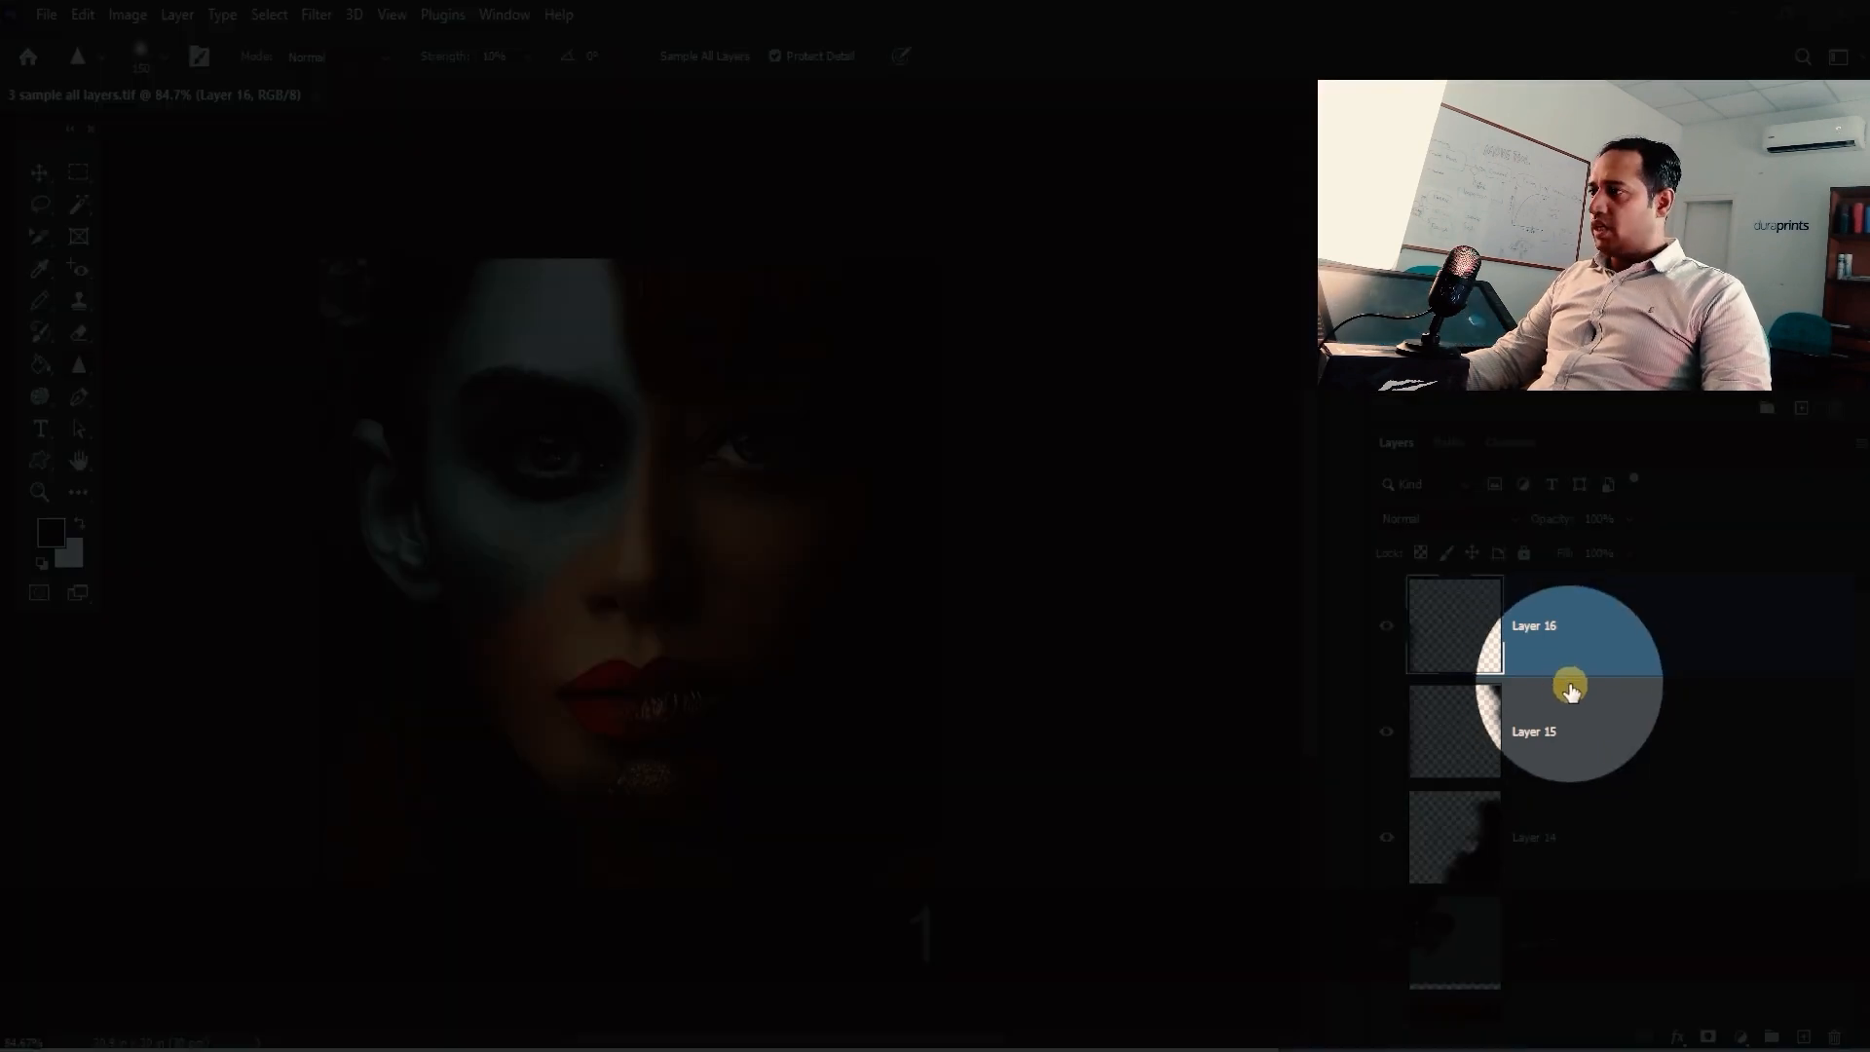
pyautogui.press('1')
pyautogui.scroll(-3, 1602, 793)
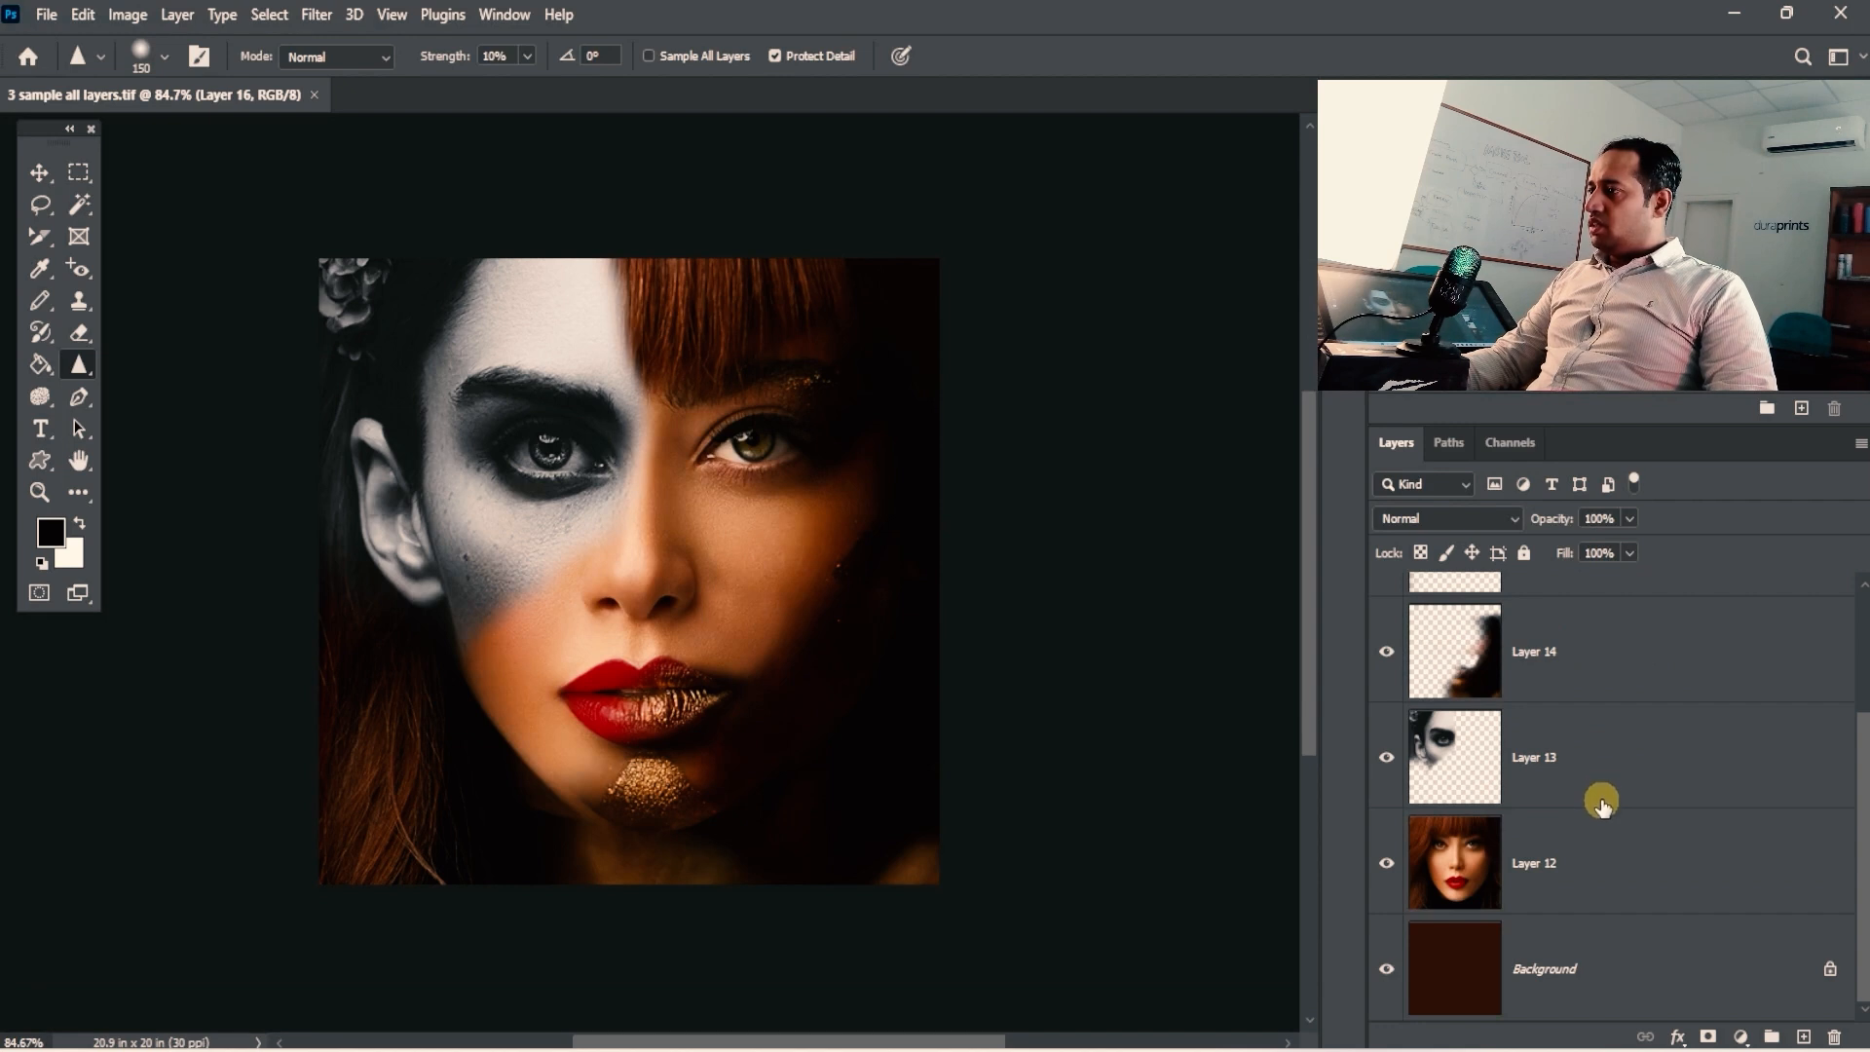
pyautogui.scroll(3, 1414, 825)
pyautogui.moveTo(1388, 944); pyautogui.dragTo(1404, 614)
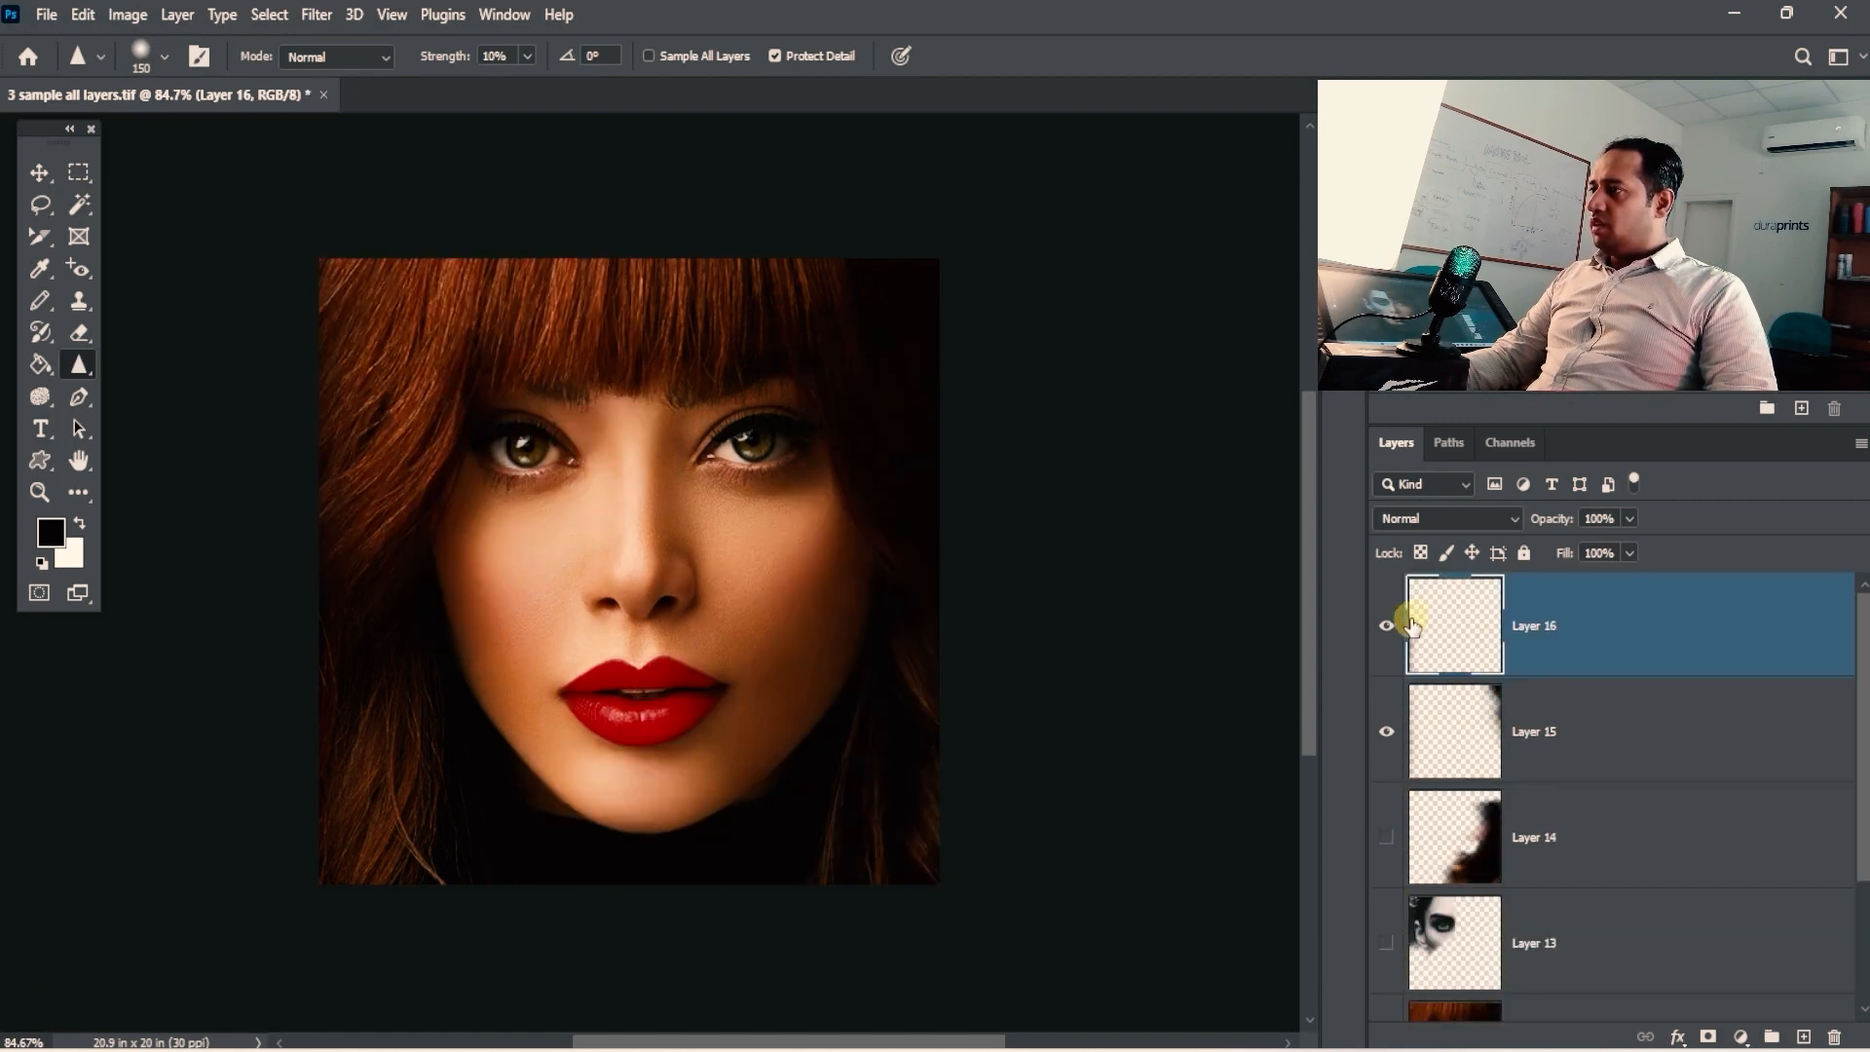
pyautogui.press('space')
pyautogui.moveTo(973, 534); pyautogui.dragTo(685, 417)
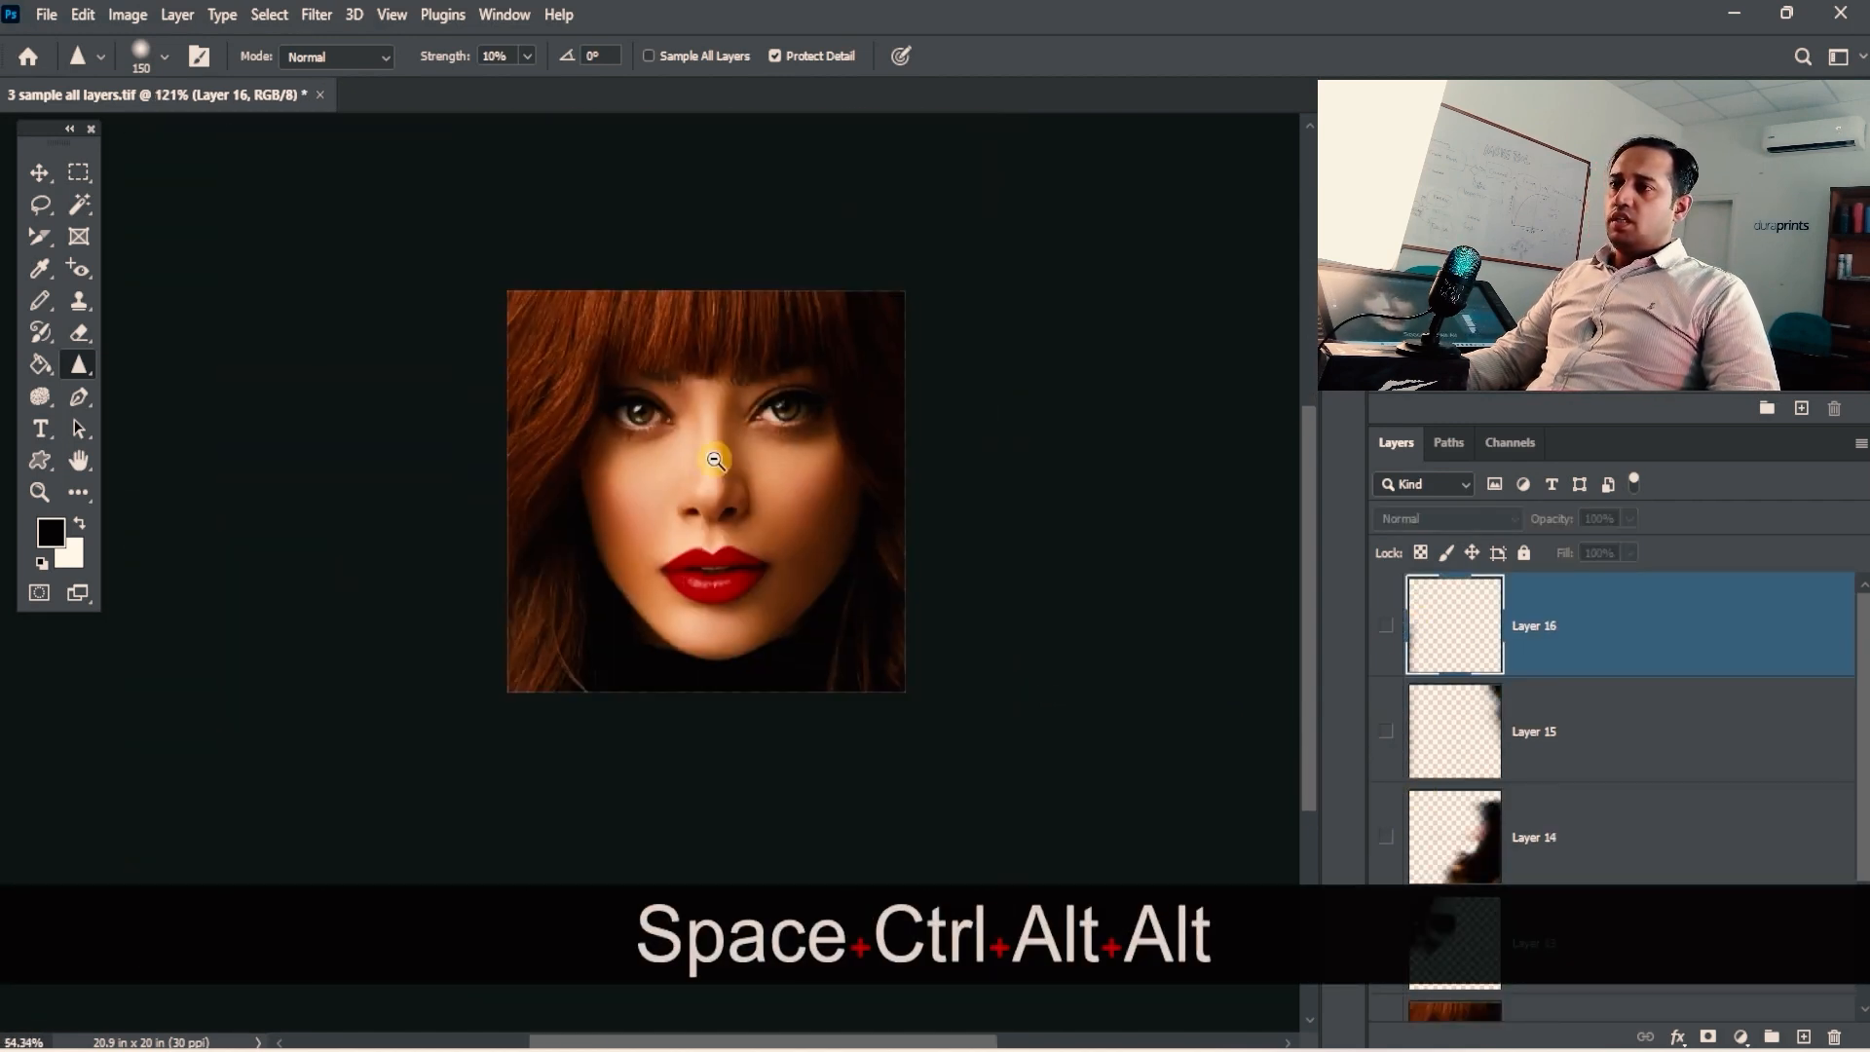
# Show Layers 13 through 16 again one after another, toggling Layer 12 off and on to see what each layer contributes.
pyautogui.scroll(-3, 1776, 759)
pyautogui.click(1387, 758)
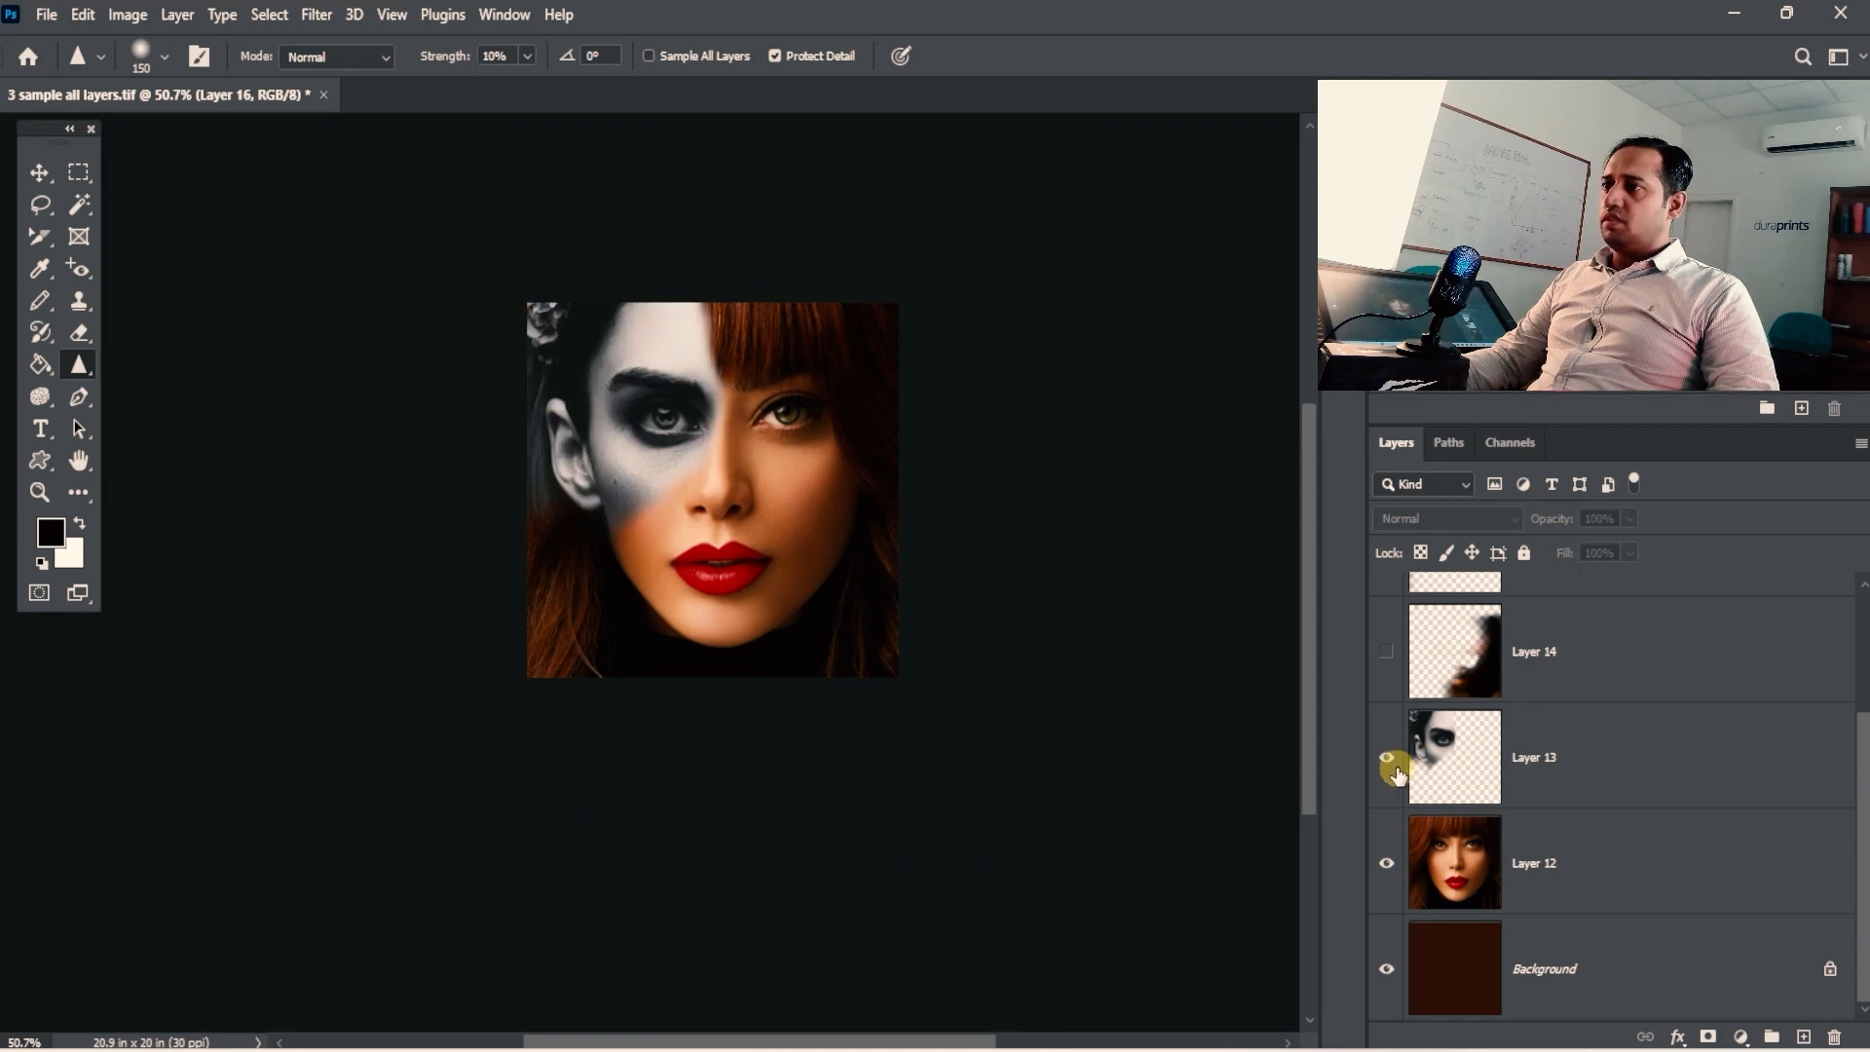
pyautogui.click(1389, 872)
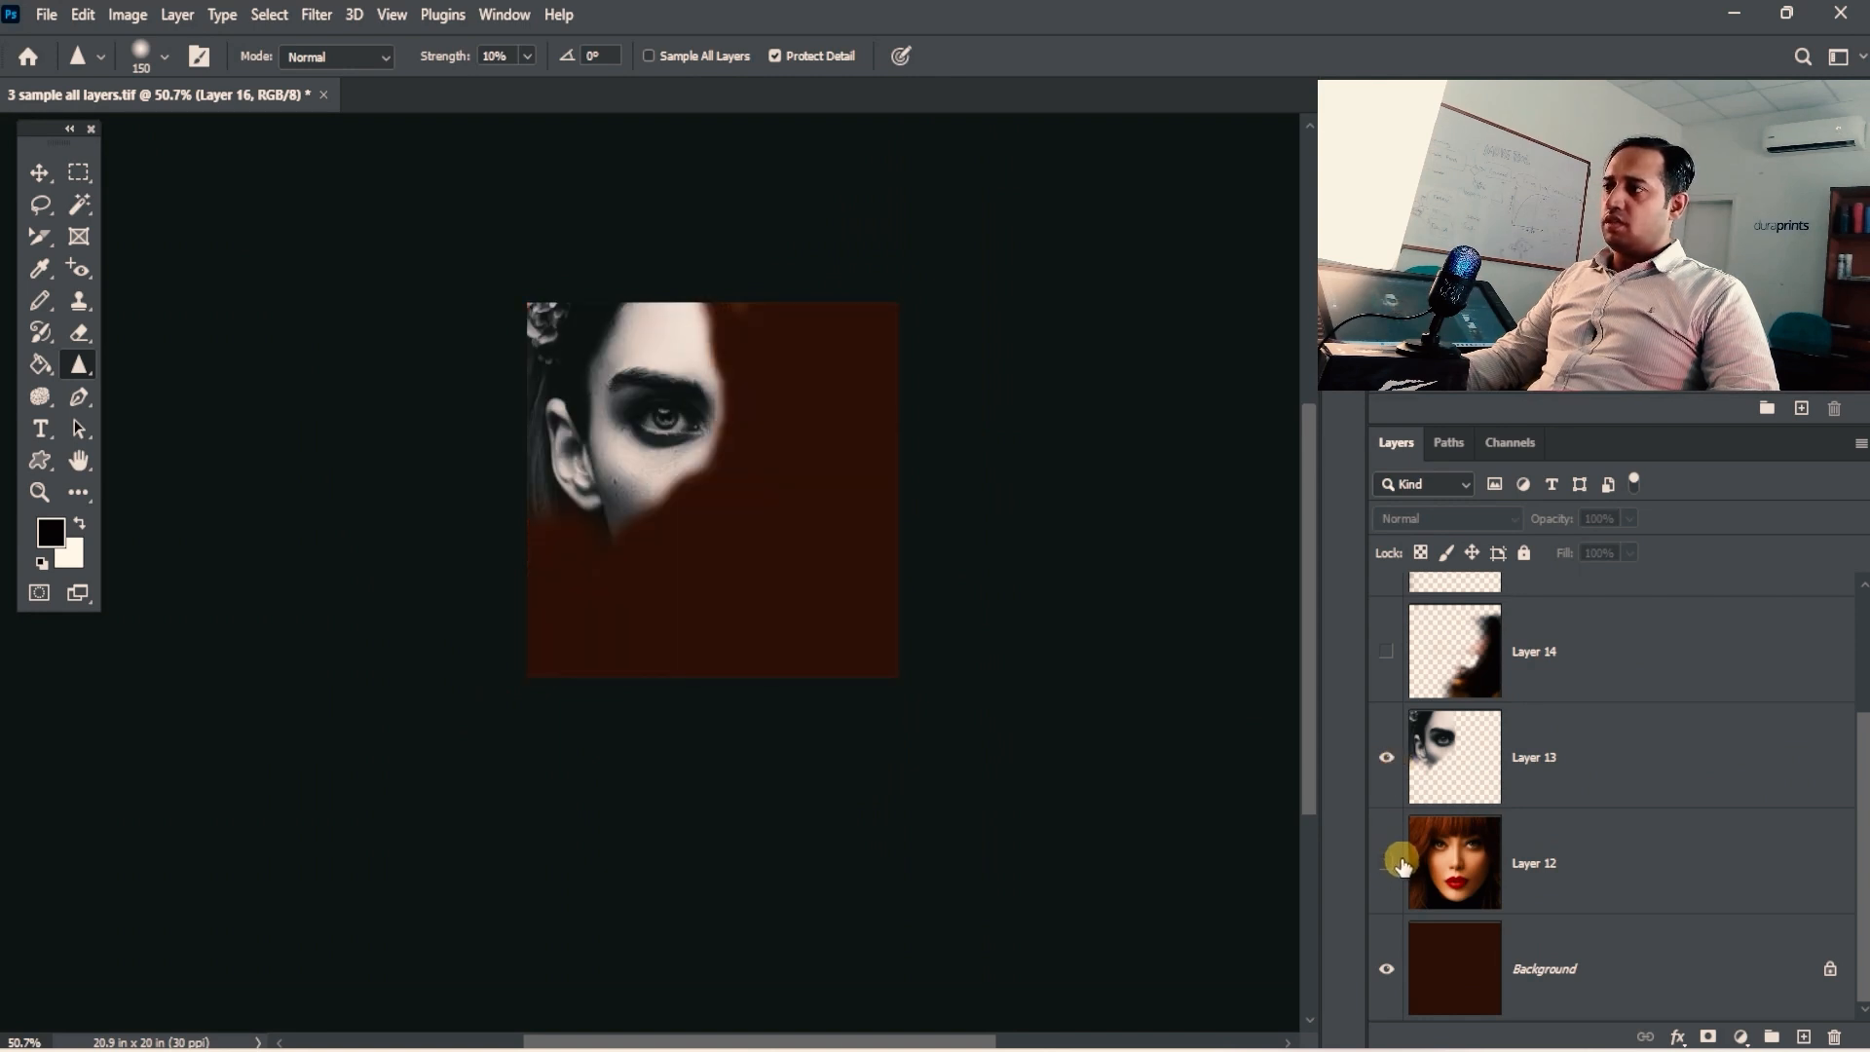
pyautogui.click(1391, 867)
pyautogui.click(1391, 668)
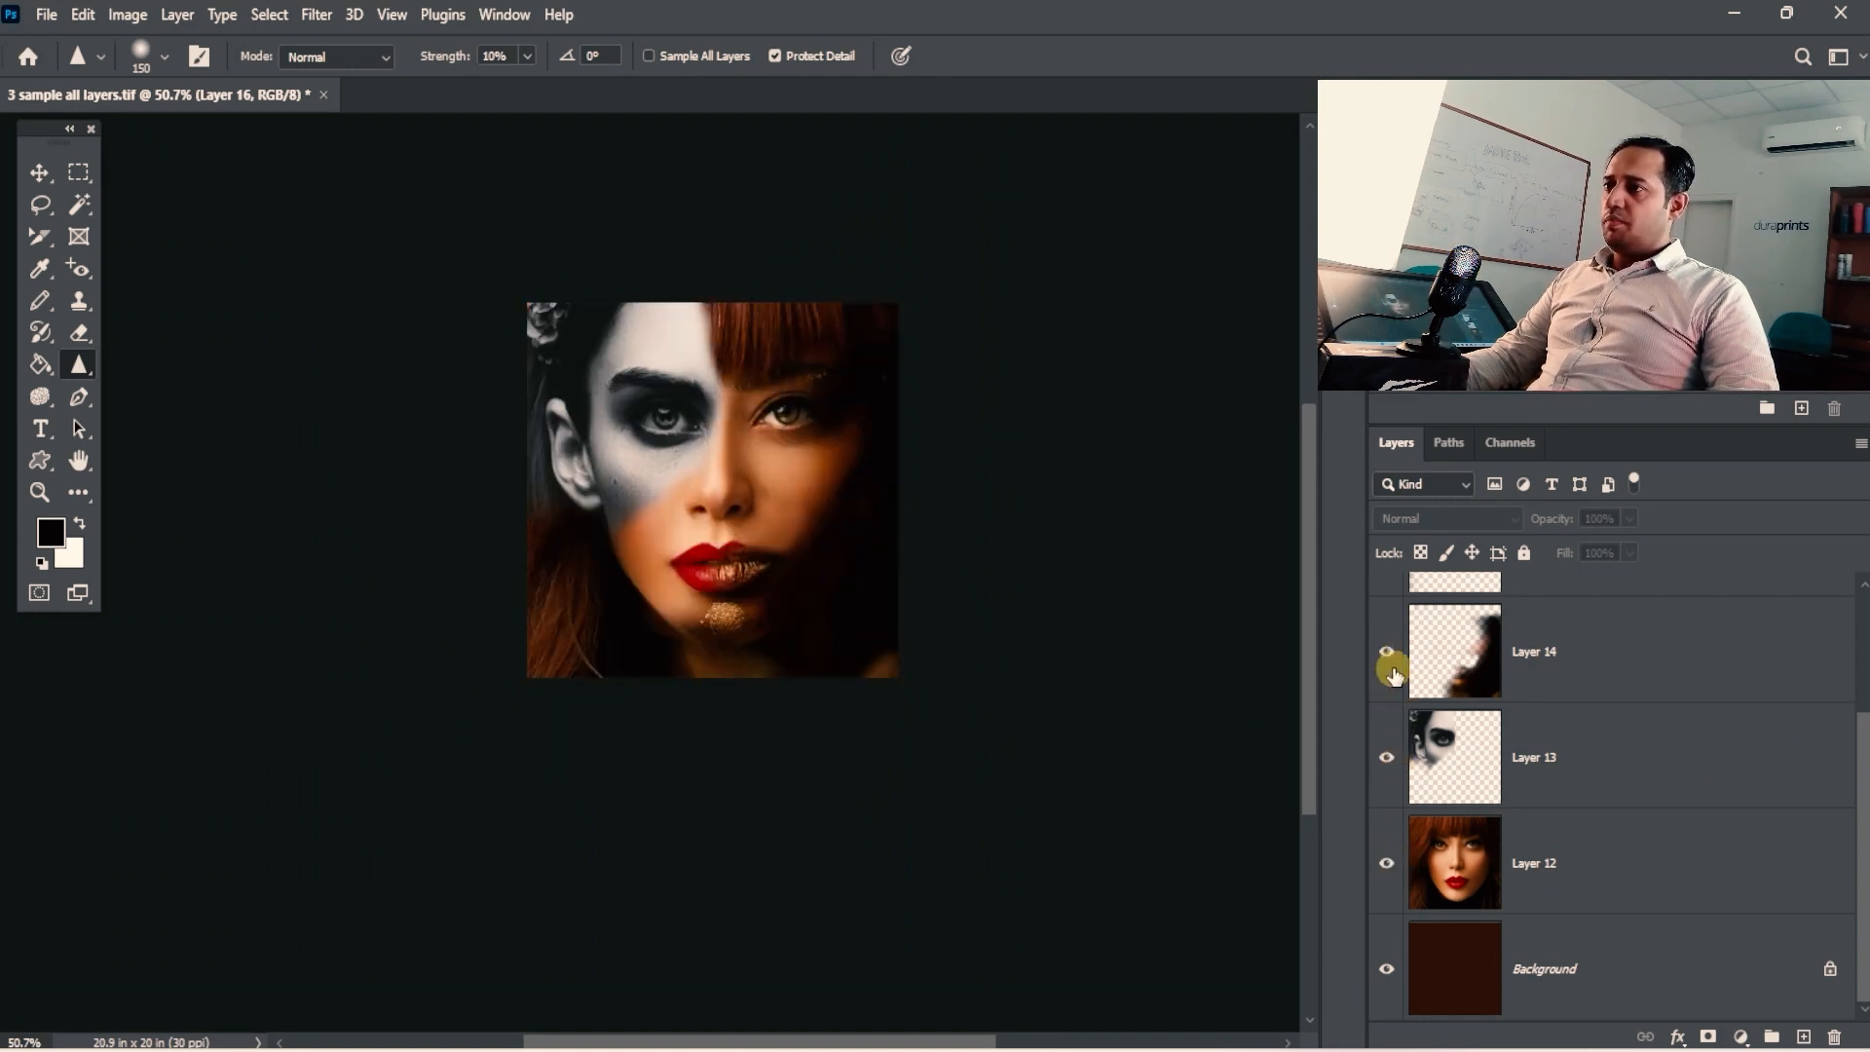
pyautogui.scroll(2, 1589, 793)
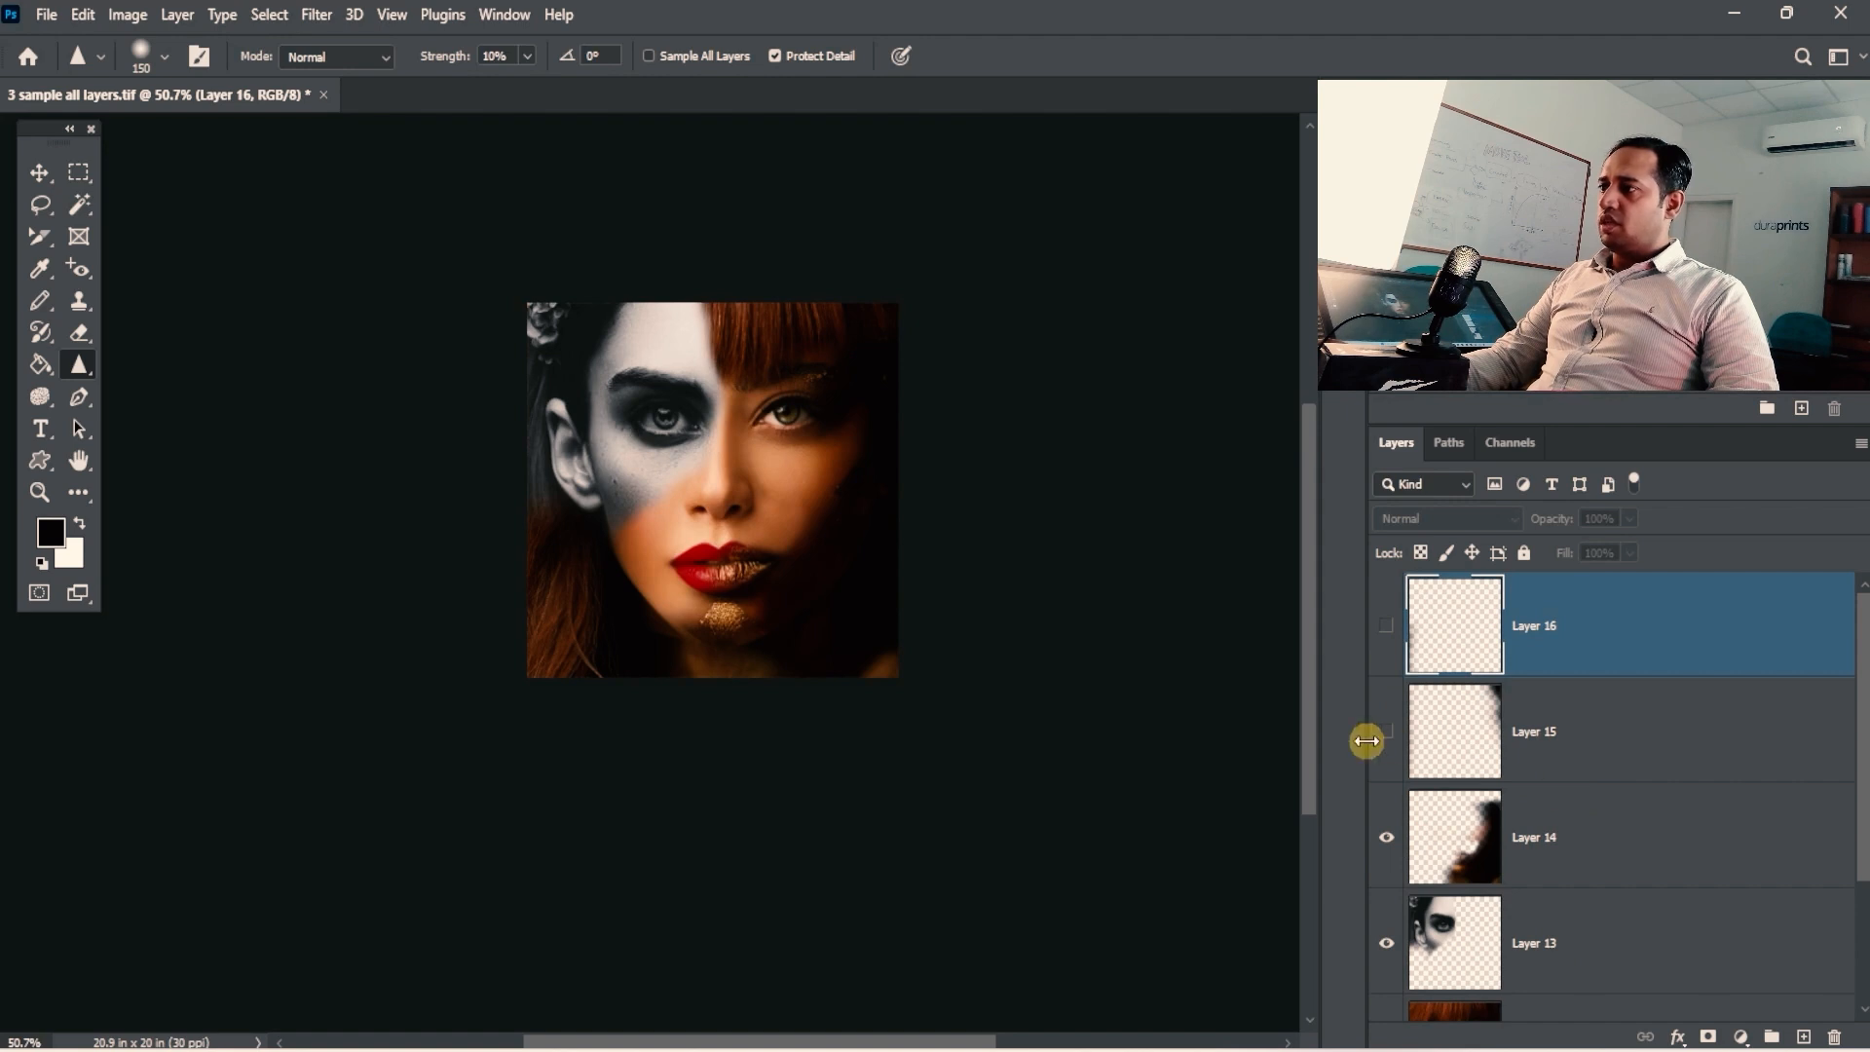
pyautogui.click(1385, 626)
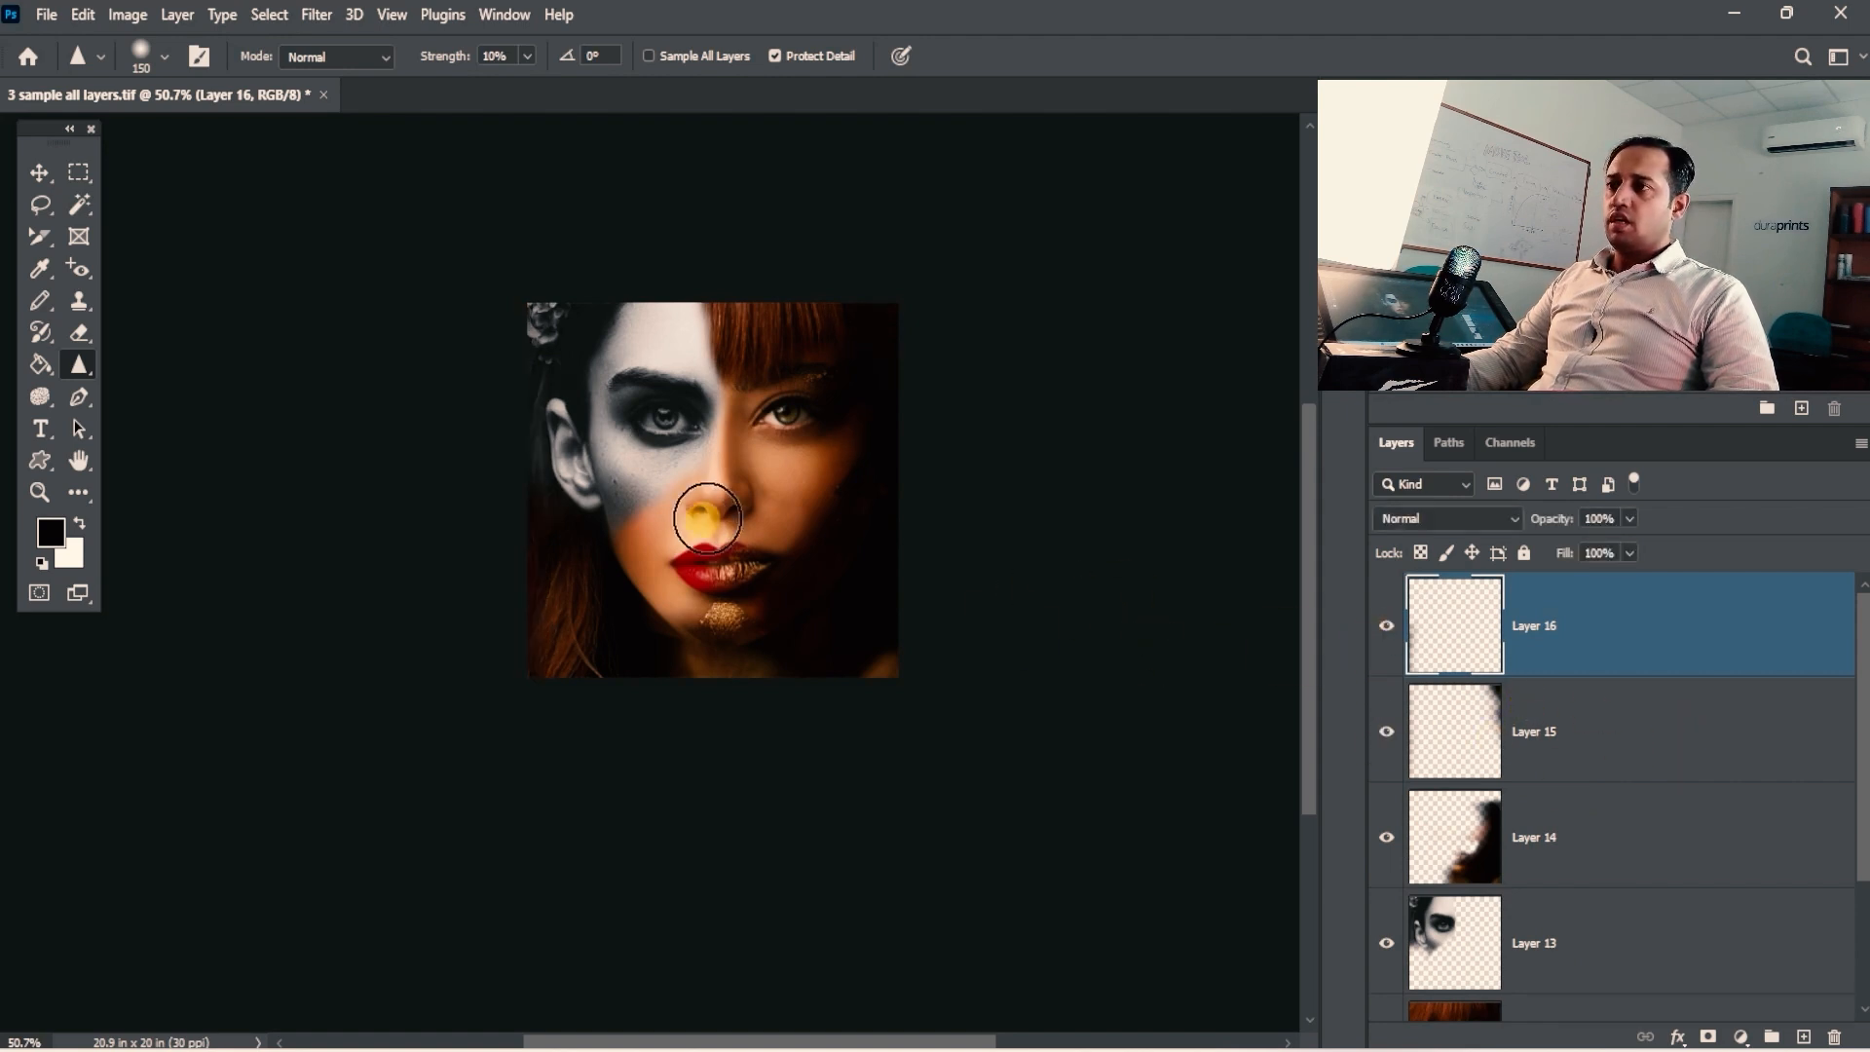
pyautogui.moveTo(721, 451); pyautogui.dragTo(857, 492)
pyautogui.moveTo(862, 506); pyautogui.dragTo(798, 405)
pyautogui.moveTo(900, 453)
pyautogui.mouseDown()
pyautogui.moveTo(926, 537)
pyautogui.moveTo(838, 574)
pyautogui.mouseUp()
pyautogui.moveTo(835, 590); pyautogui.dragTo(693, 591)
pyautogui.moveTo(759, 538); pyautogui.dragTo(839, 493)
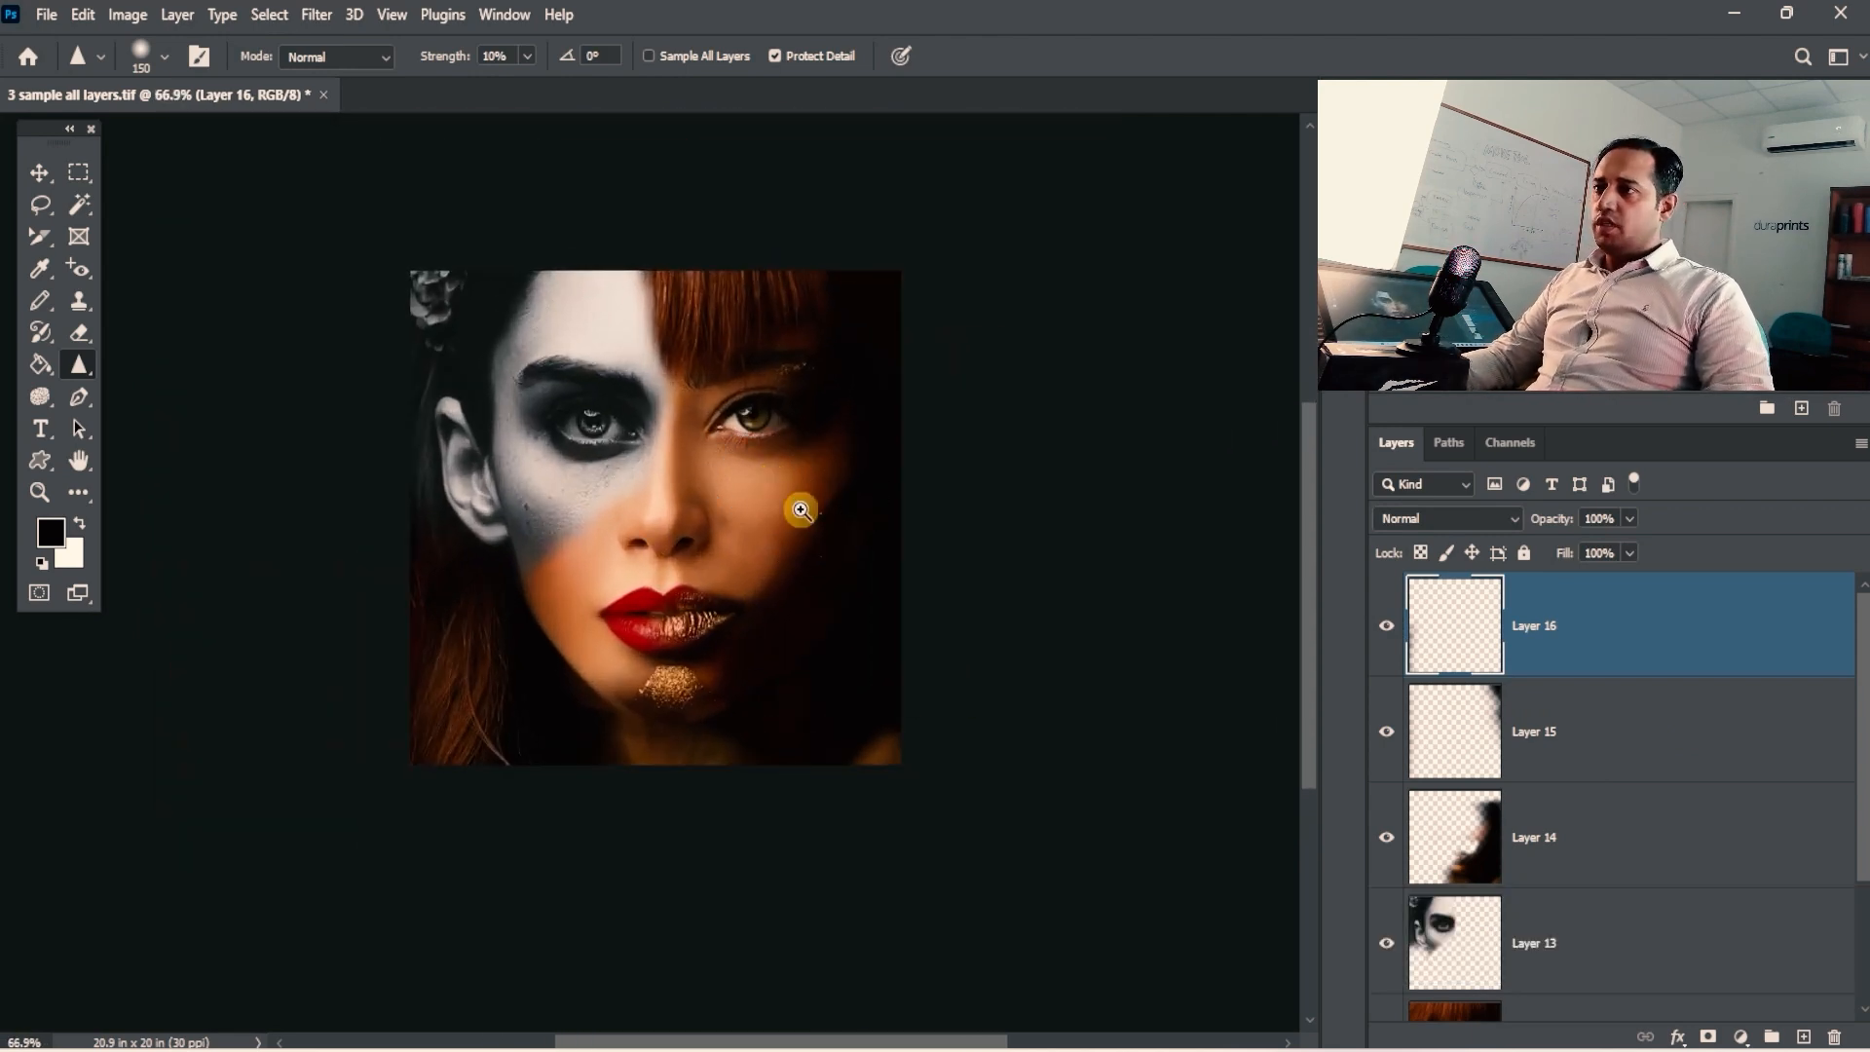
pyautogui.moveTo(801, 509); pyautogui.dragTo(806, 506)
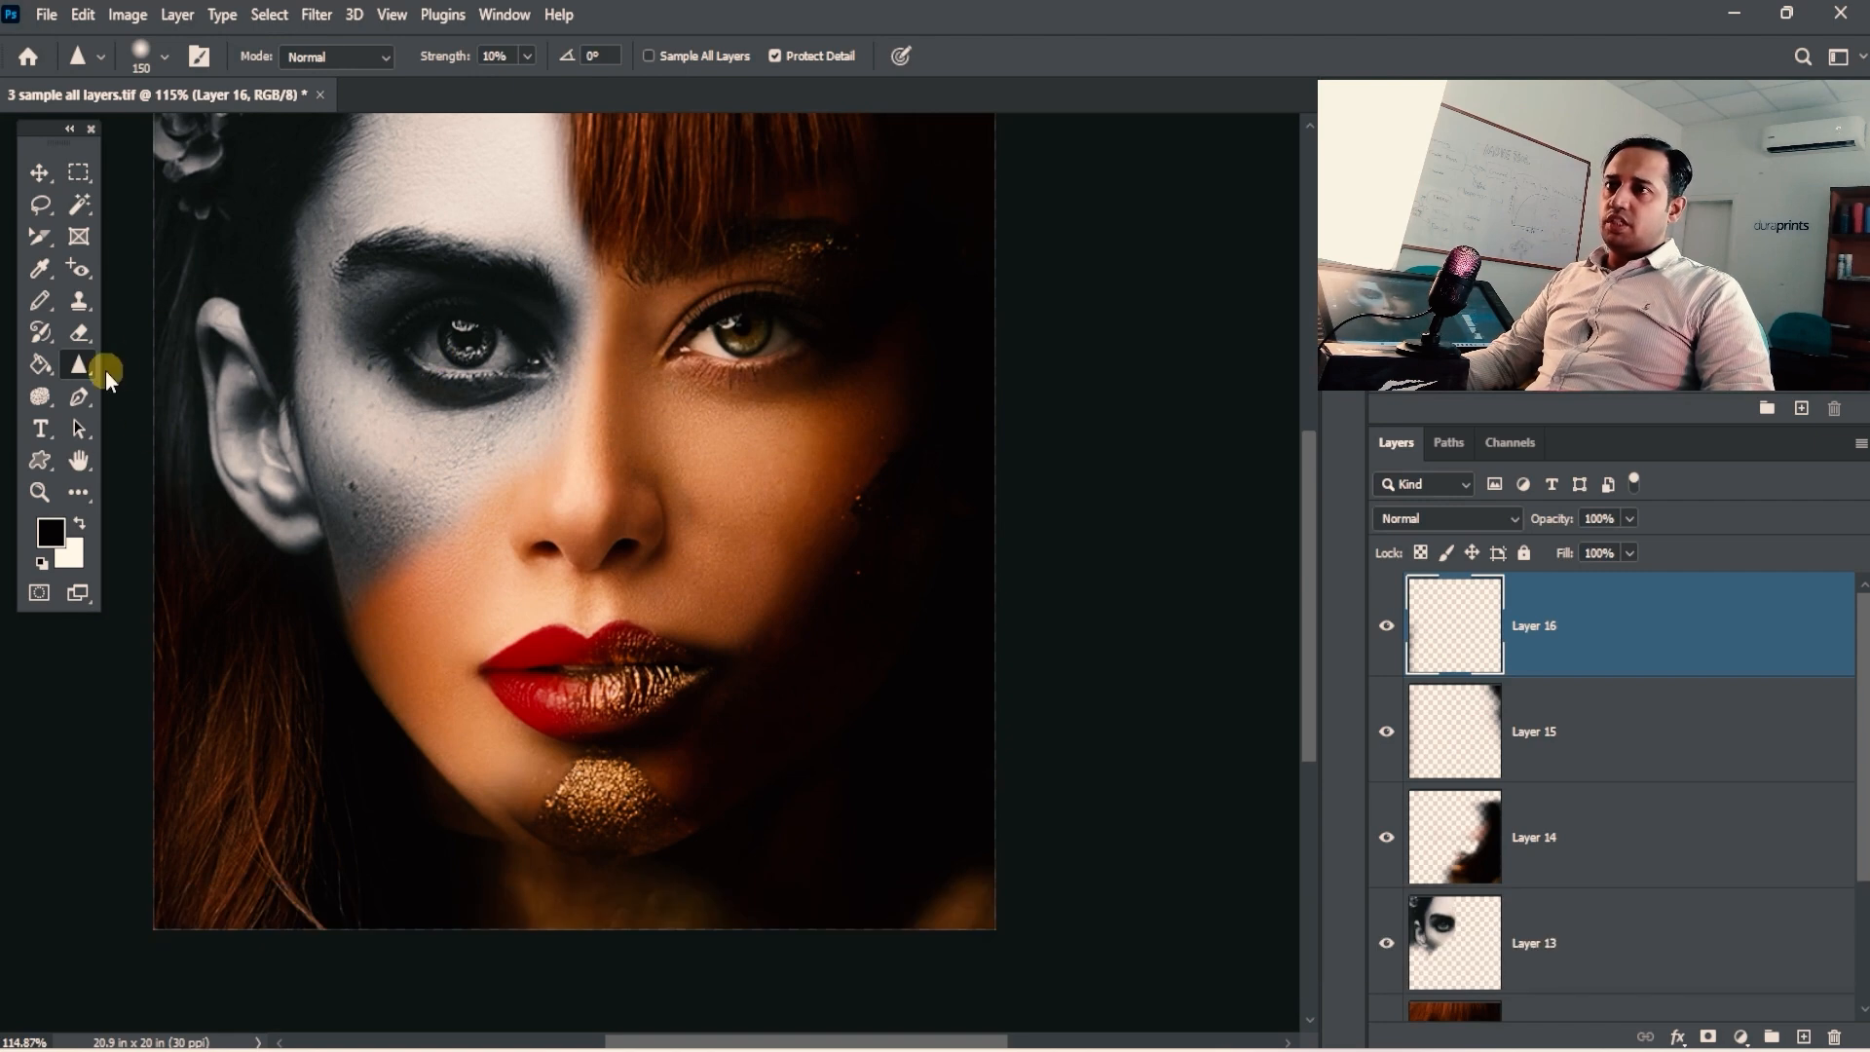
pyautogui.moveTo(930, 599)
pyautogui.mouseDown()
pyautogui.moveTo(923, 745)
pyautogui.moveTo(908, 619)
pyautogui.mouseUp()
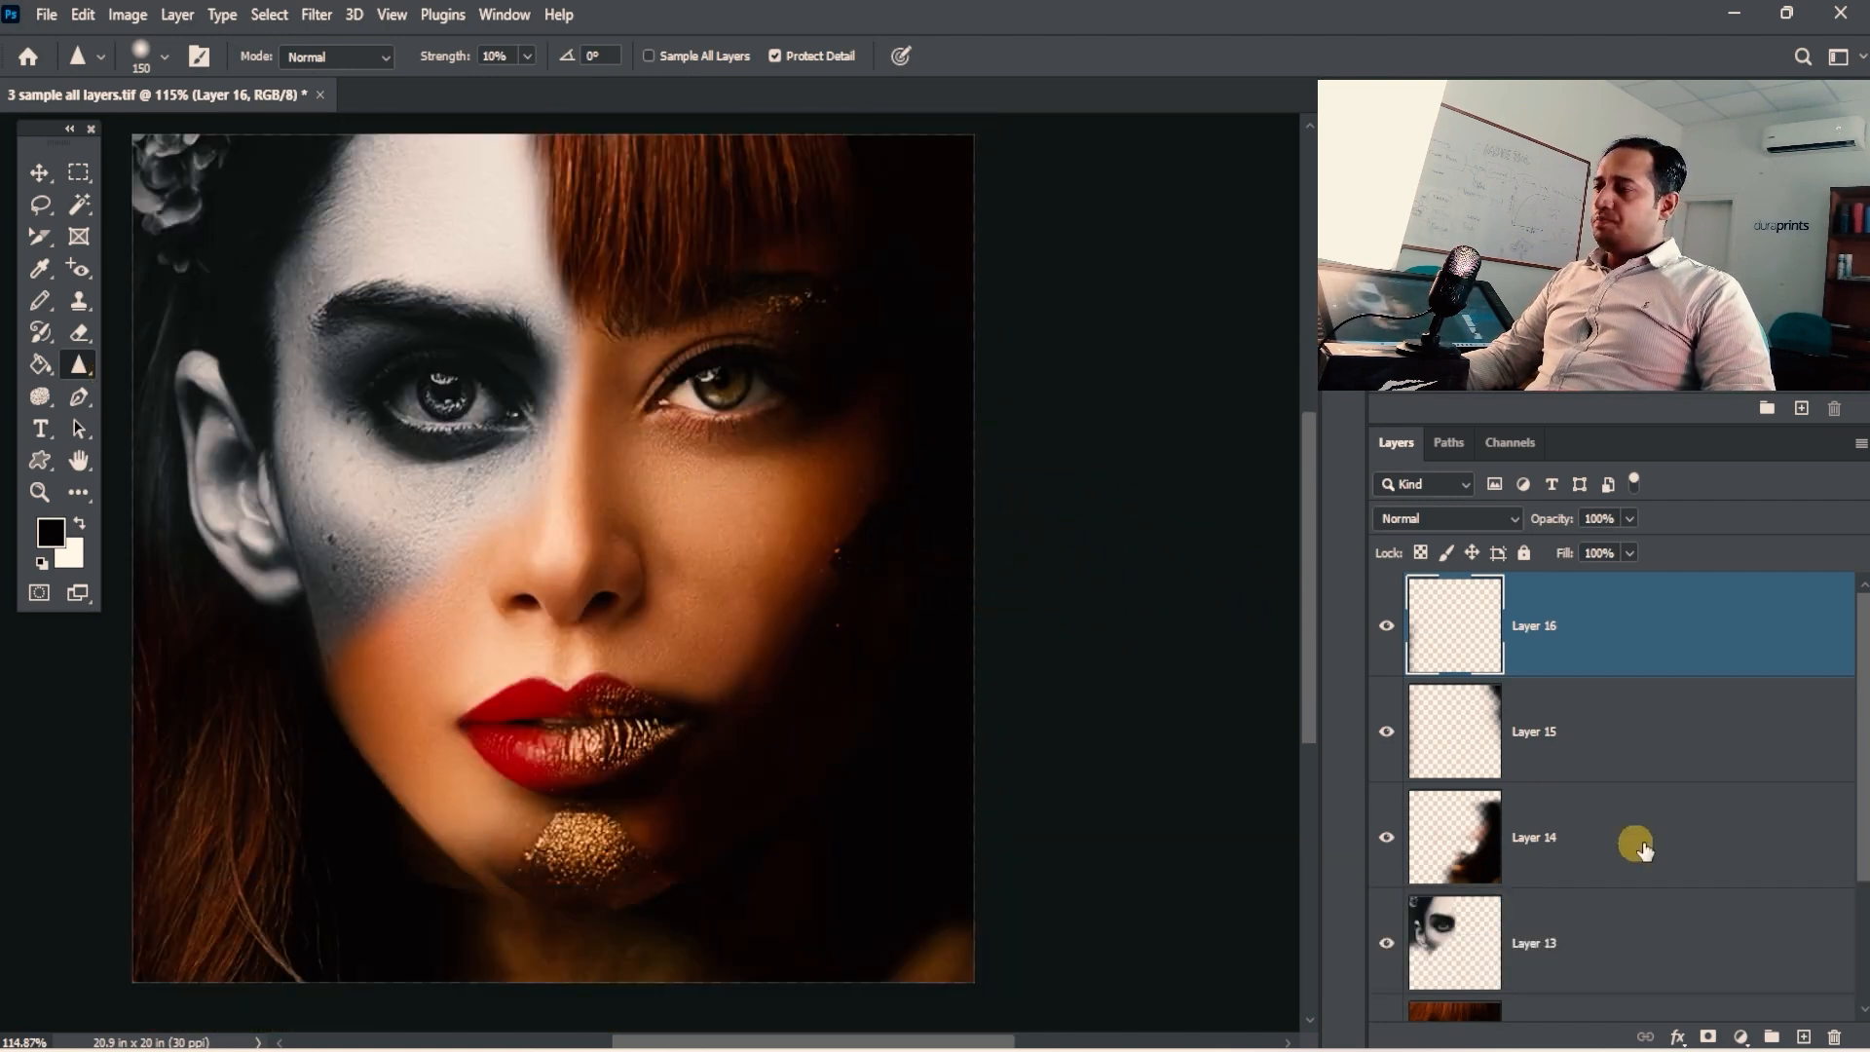
# Select Layer 13 and Layer 12 in turn, ending with Layer 13, which holds the black-and-white part of the face.
pyautogui.scroll(-2, 1636, 847)
pyautogui.click(1613, 770)
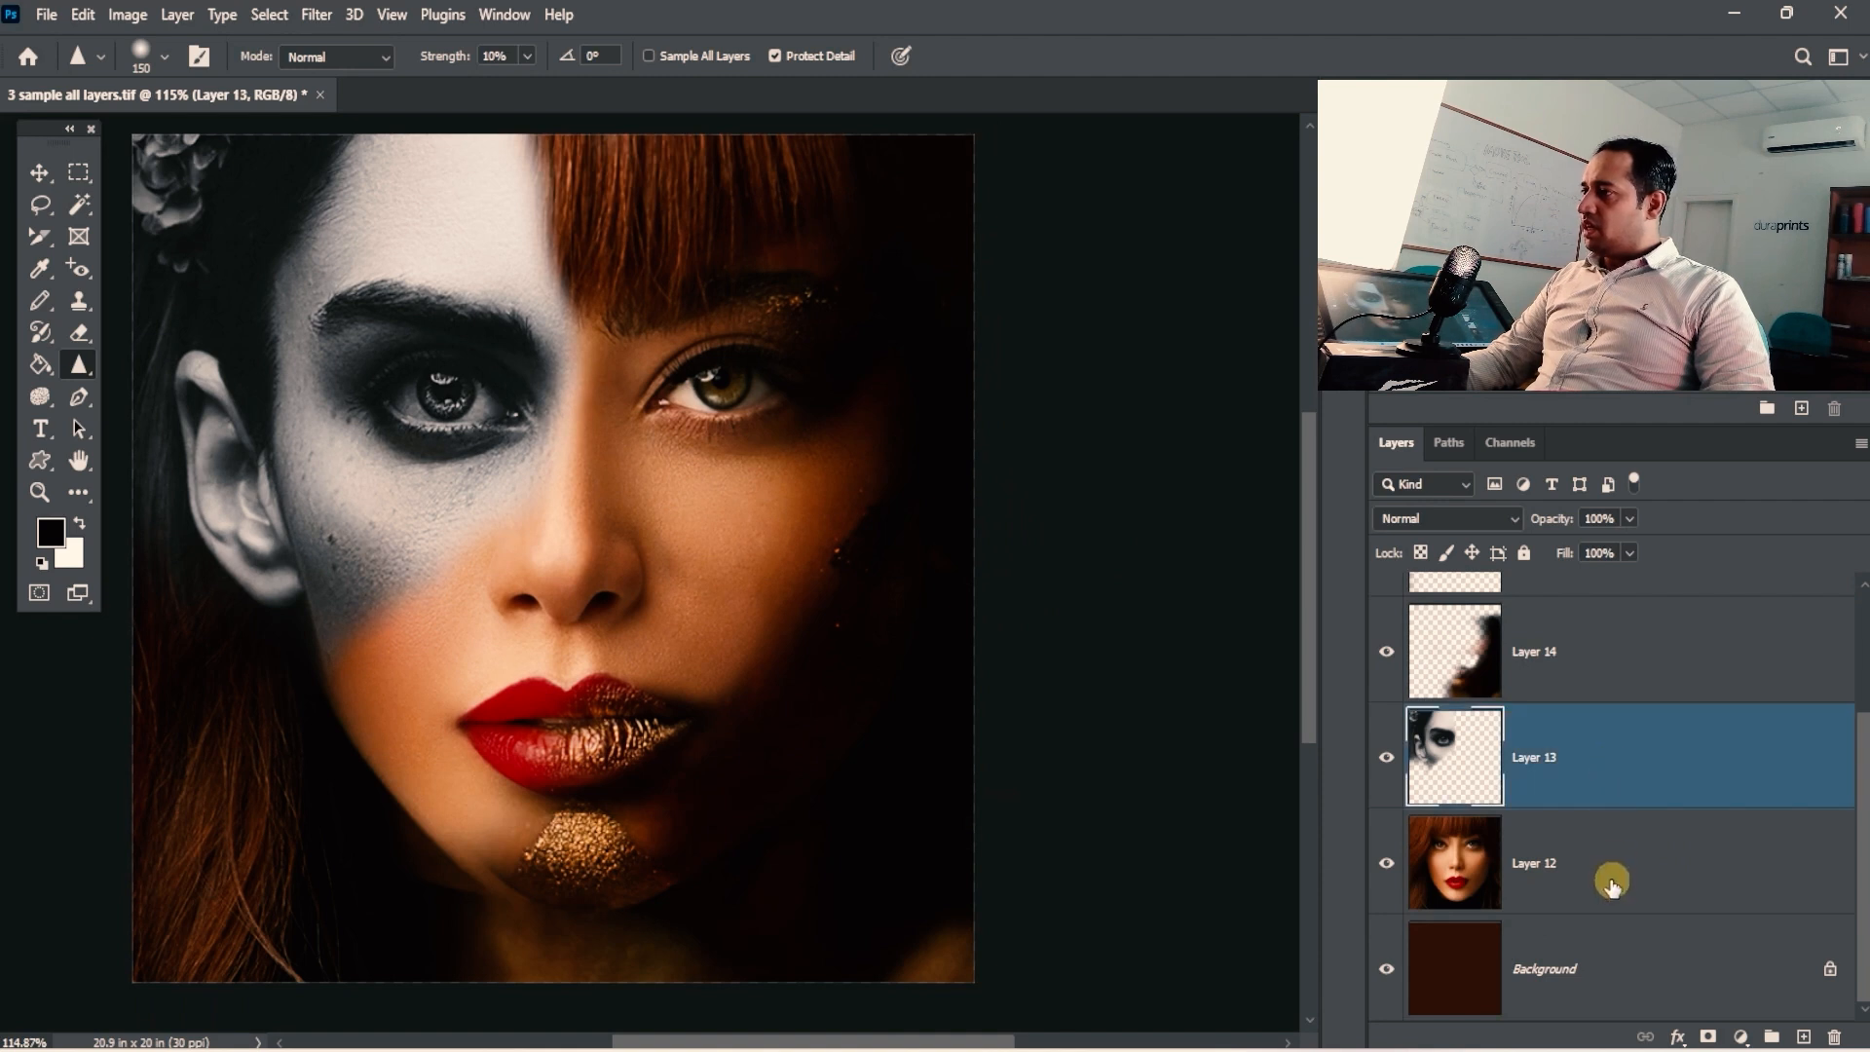
pyautogui.click(1615, 862)
pyautogui.click(1605, 764)
pyautogui.click(1589, 870)
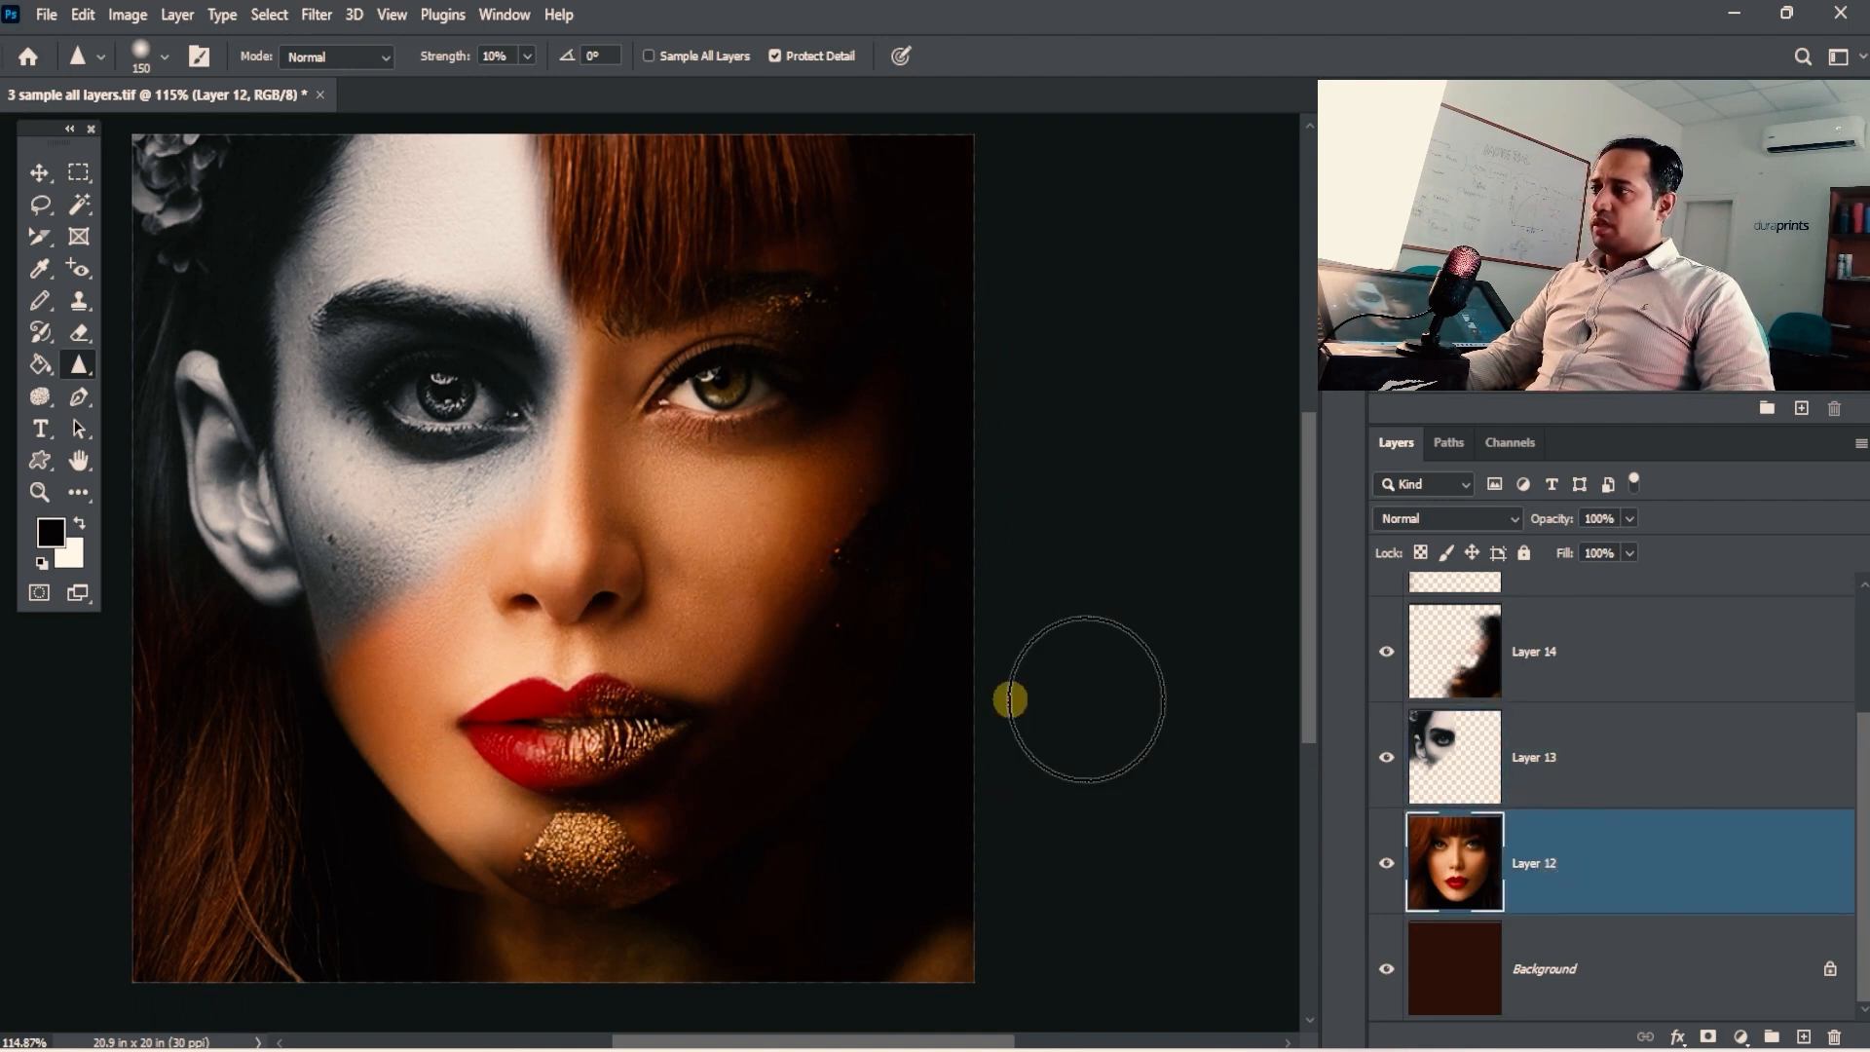
pyautogui.click(1574, 780)
# Try sharpening the black-and-white eye on Layer 13, undo the stroke, and inspect the coloured eye.
pyautogui.moveTo(654, 434); pyautogui.dragTo(697, 576)
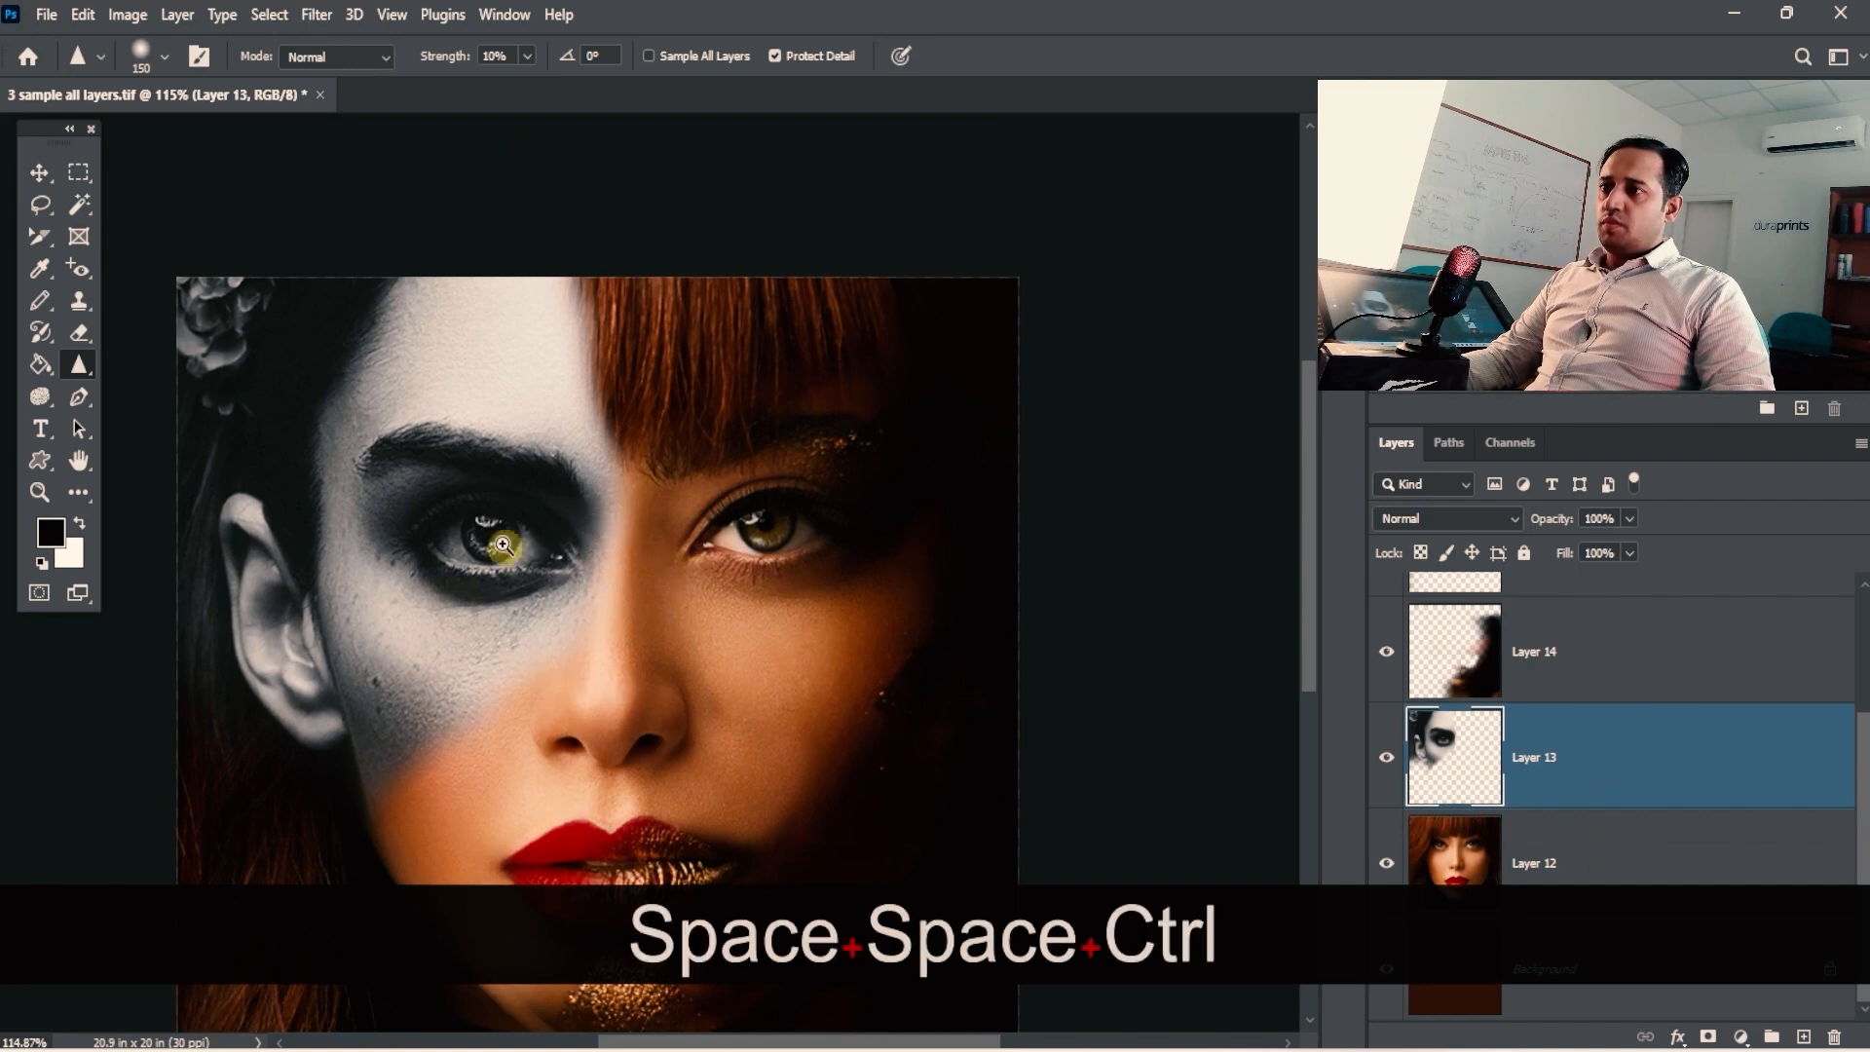
pyautogui.moveTo(499, 543)
pyautogui.keyDown('ctrl'); pyautogui.mouseDown()
pyautogui.moveTo(612, 510)
pyautogui.moveTo(483, 484)
pyautogui.moveTo(497, 513)
pyautogui.moveTo(543, 511)
pyautogui.moveTo(373, 602)
pyautogui.moveTo(325, 526)
pyautogui.moveTo(620, 537)
pyautogui.moveTo(604, 574)
pyautogui.moveTo(453, 683)
pyautogui.moveTo(384, 618)
pyautogui.moveTo(510, 515)
pyautogui.moveTo(570, 665)
pyautogui.mouseUp(); pyautogui.keyUp('ctrl')
pyautogui.hotkey('ctrl', 'z')
pyautogui.moveTo(844, 676)
pyautogui.mouseDown()
pyautogui.moveTo(827, 509)
pyautogui.moveTo(835, 543)
pyautogui.moveTo(969, 509)
pyautogui.mouseUp()
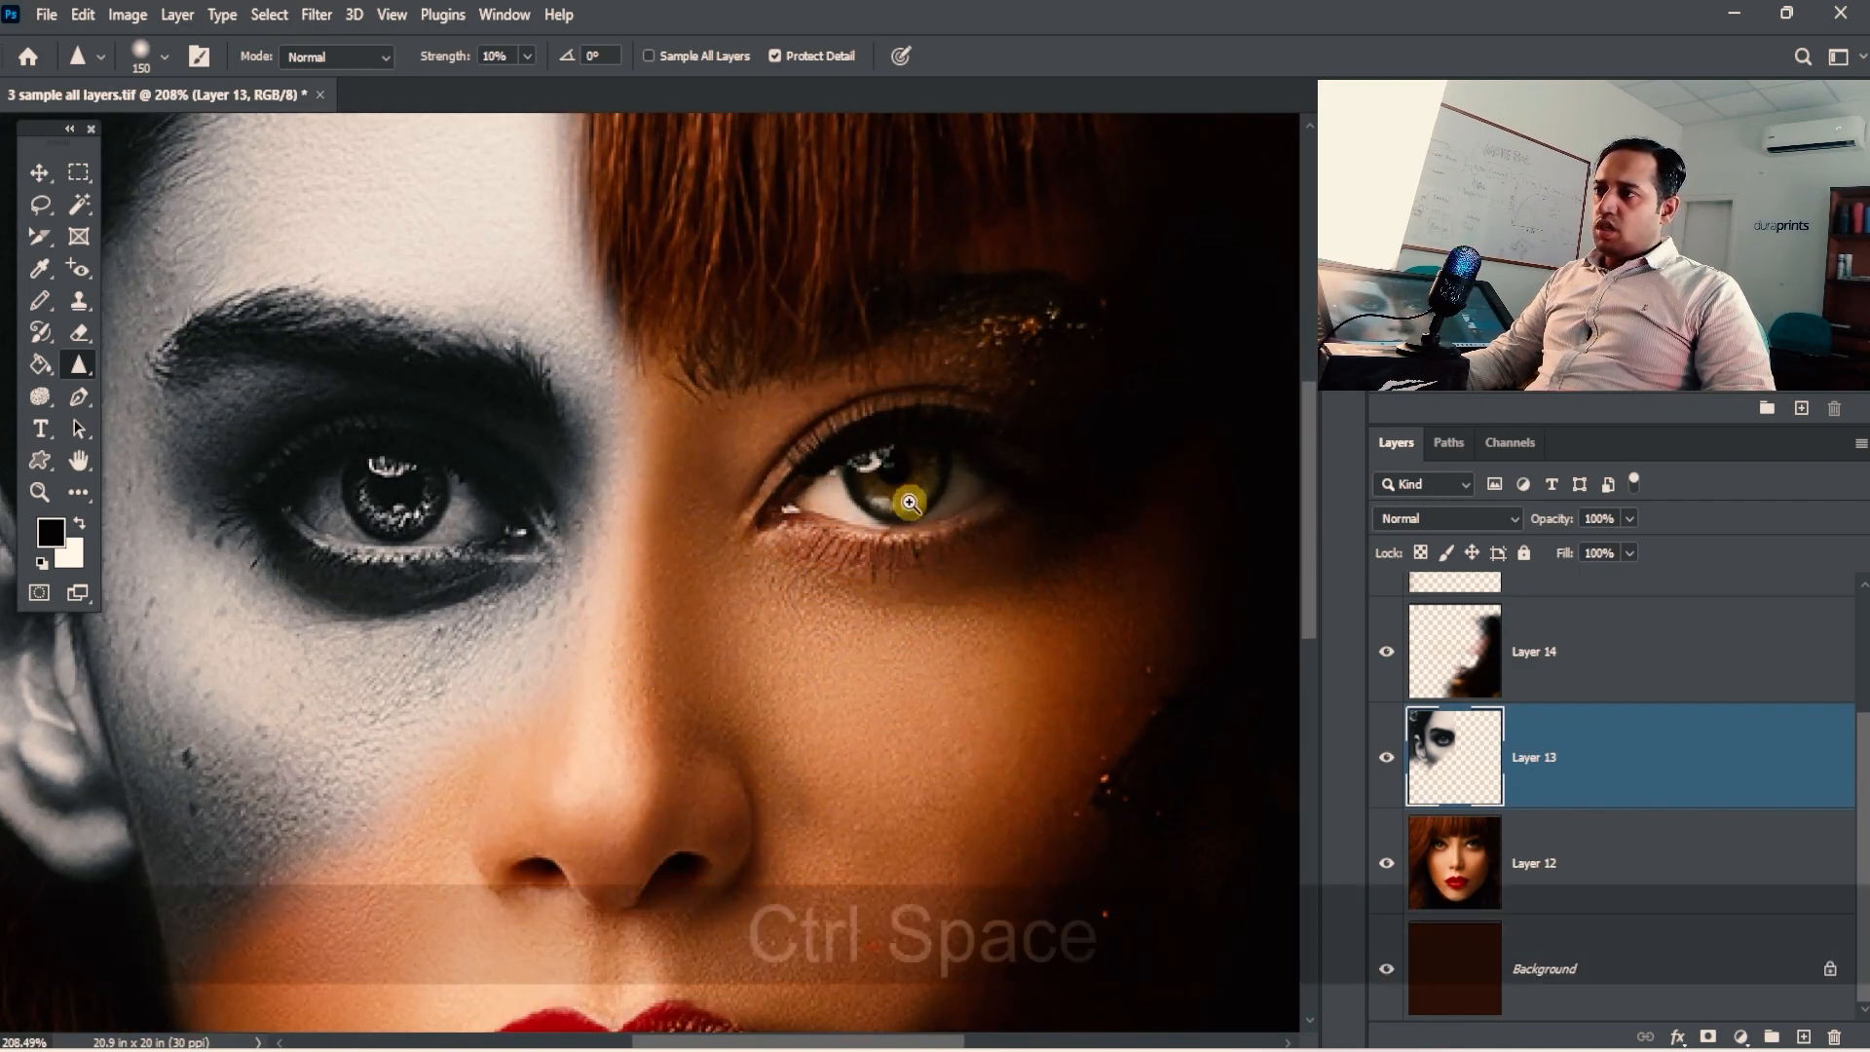
pyautogui.moveTo(910, 508)
pyautogui.keyDown('ctrl'); pyautogui.mouseDown()
pyautogui.moveTo(952, 508)
pyautogui.moveTo(849, 575)
pyautogui.mouseUp(); pyautogui.keyUp('ctrl')
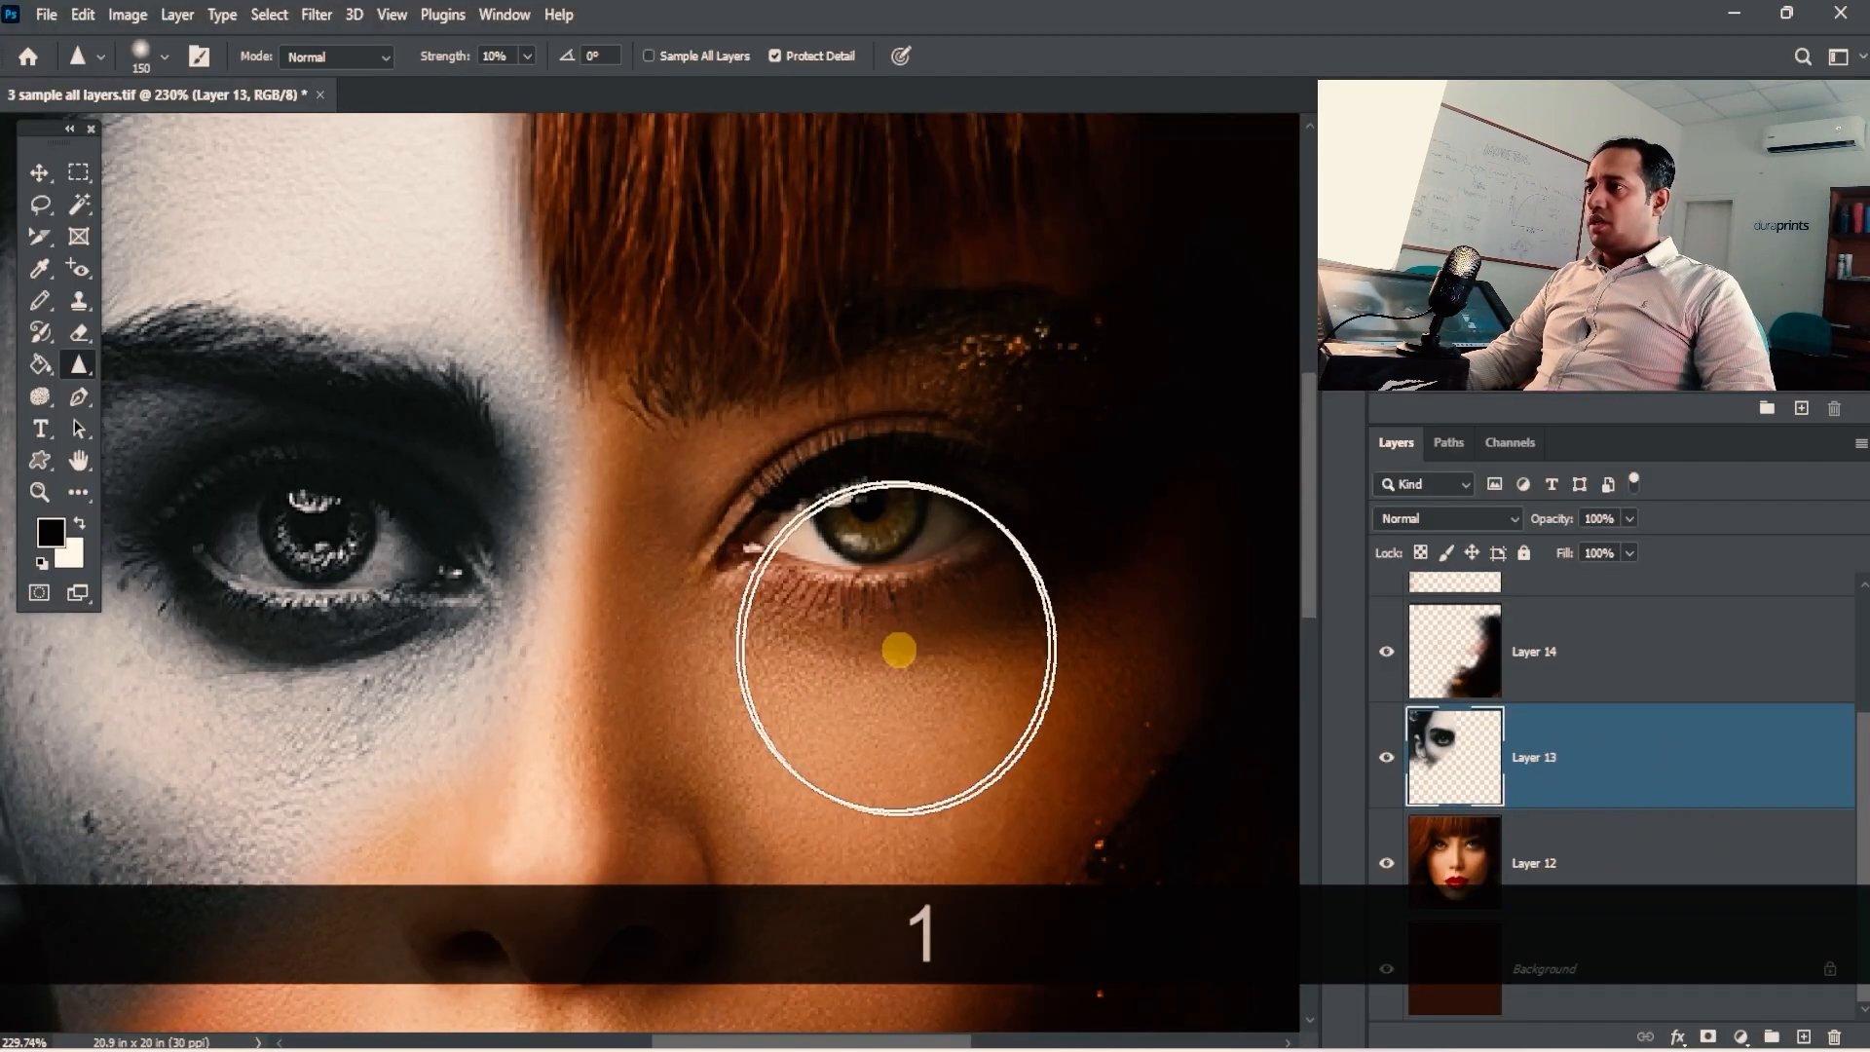
pyautogui.moveTo(899, 649); pyautogui.dragTo(804, 524)
# Select Layer 16 and enable Sample All Layers for the Sharpen tool.
pyautogui.scroll(2, 1686, 693)
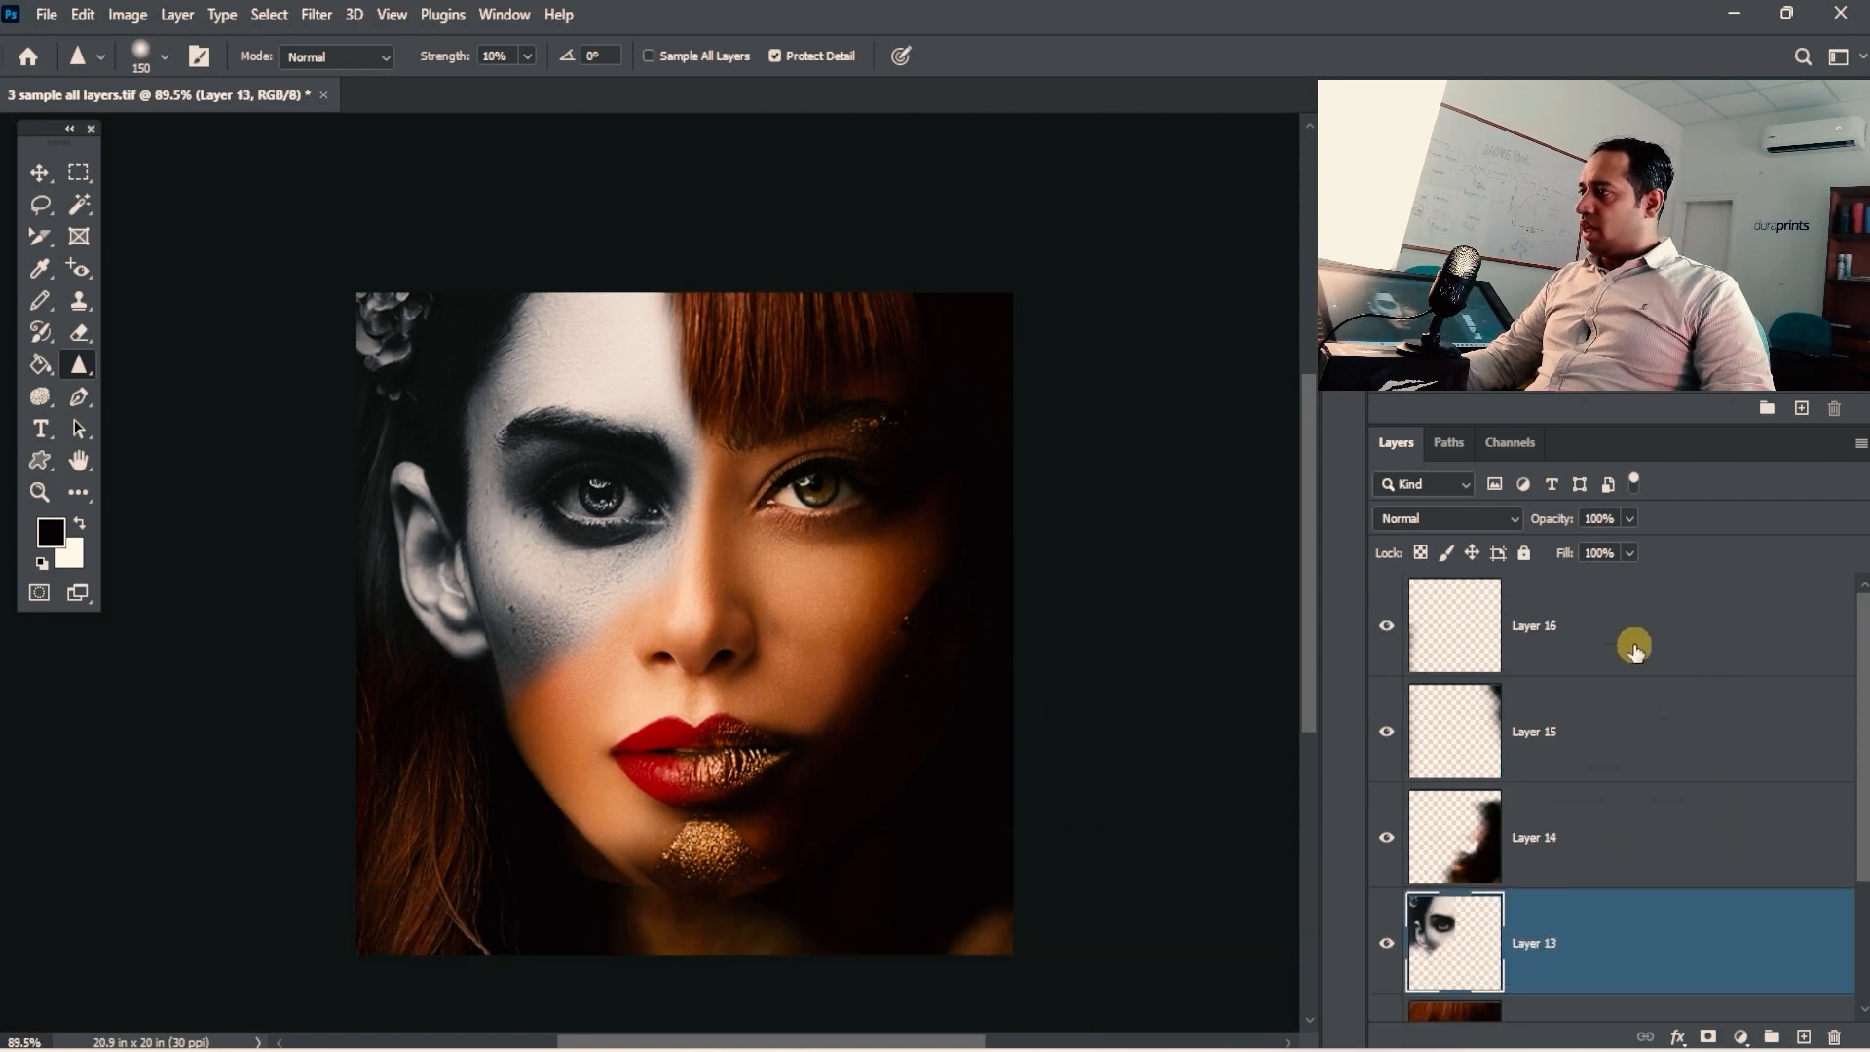
pyautogui.click(1636, 646)
pyautogui.scroll(-3, 1558, 779)
pyautogui.scroll(3, 1732, 864)
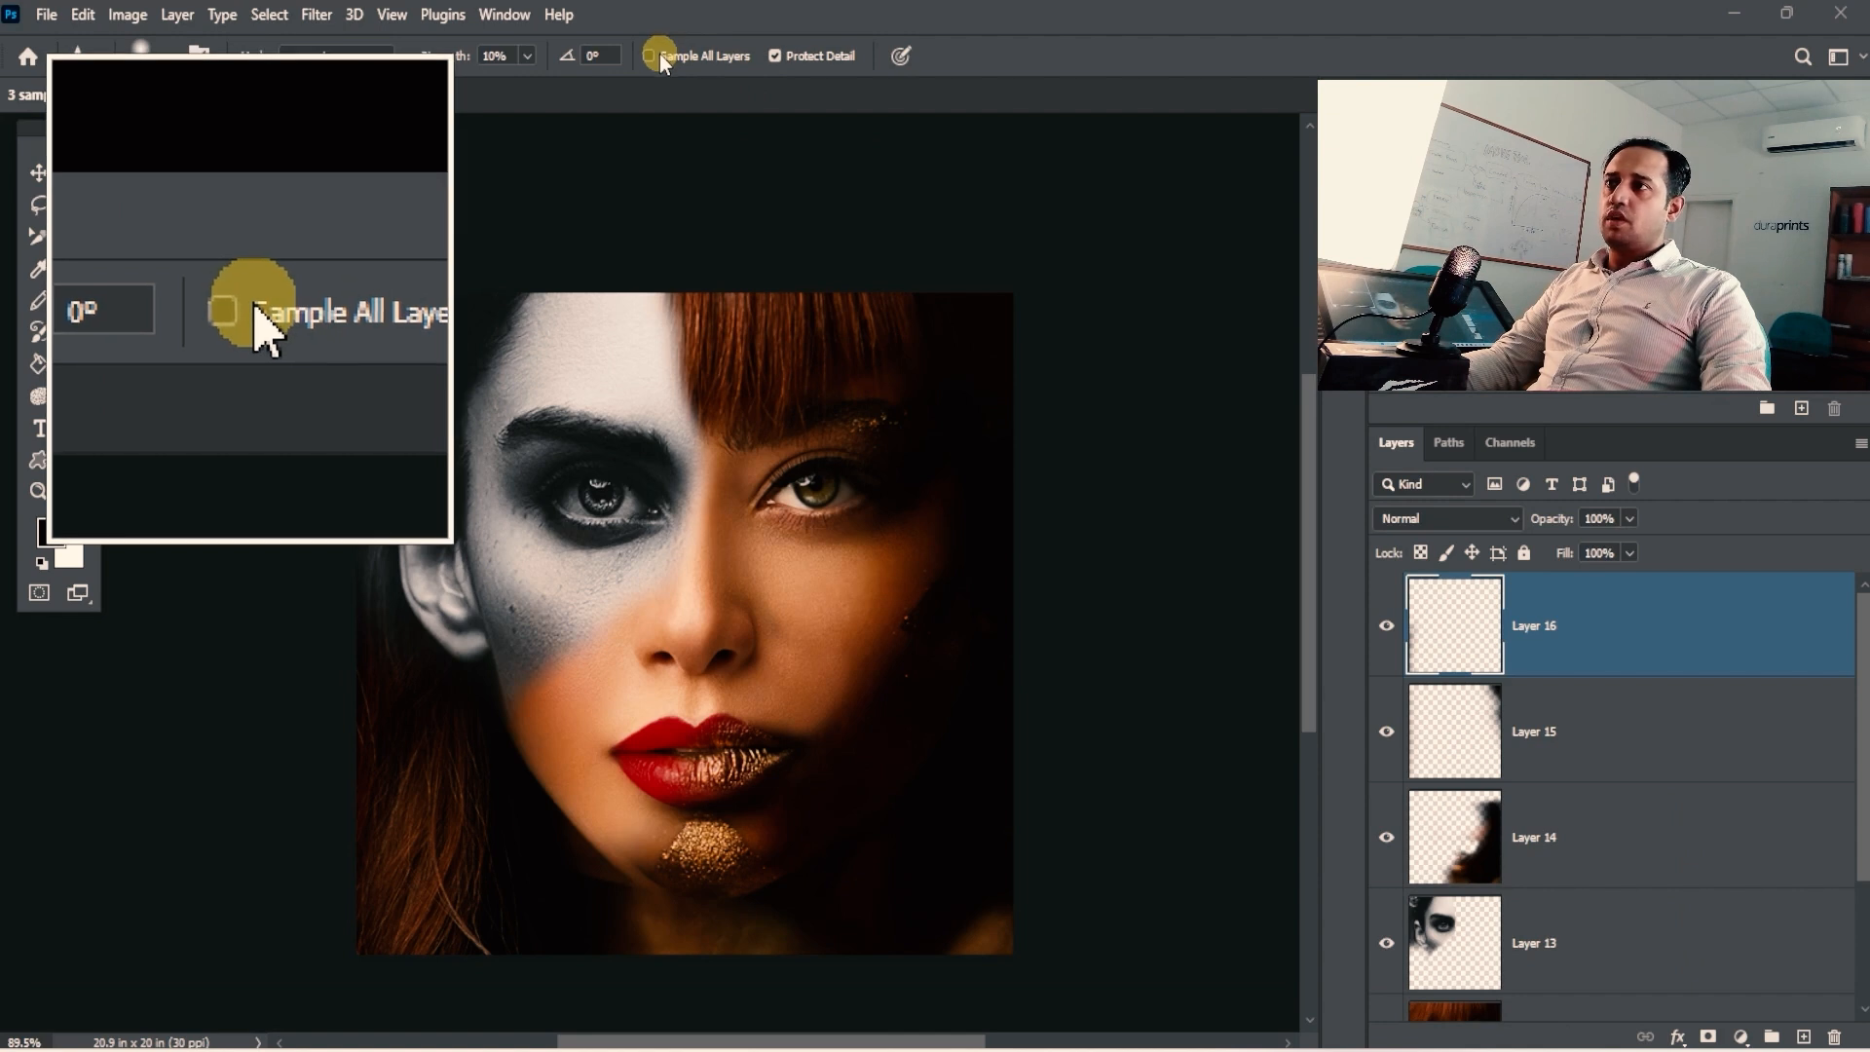
pyautogui.click(649, 56)
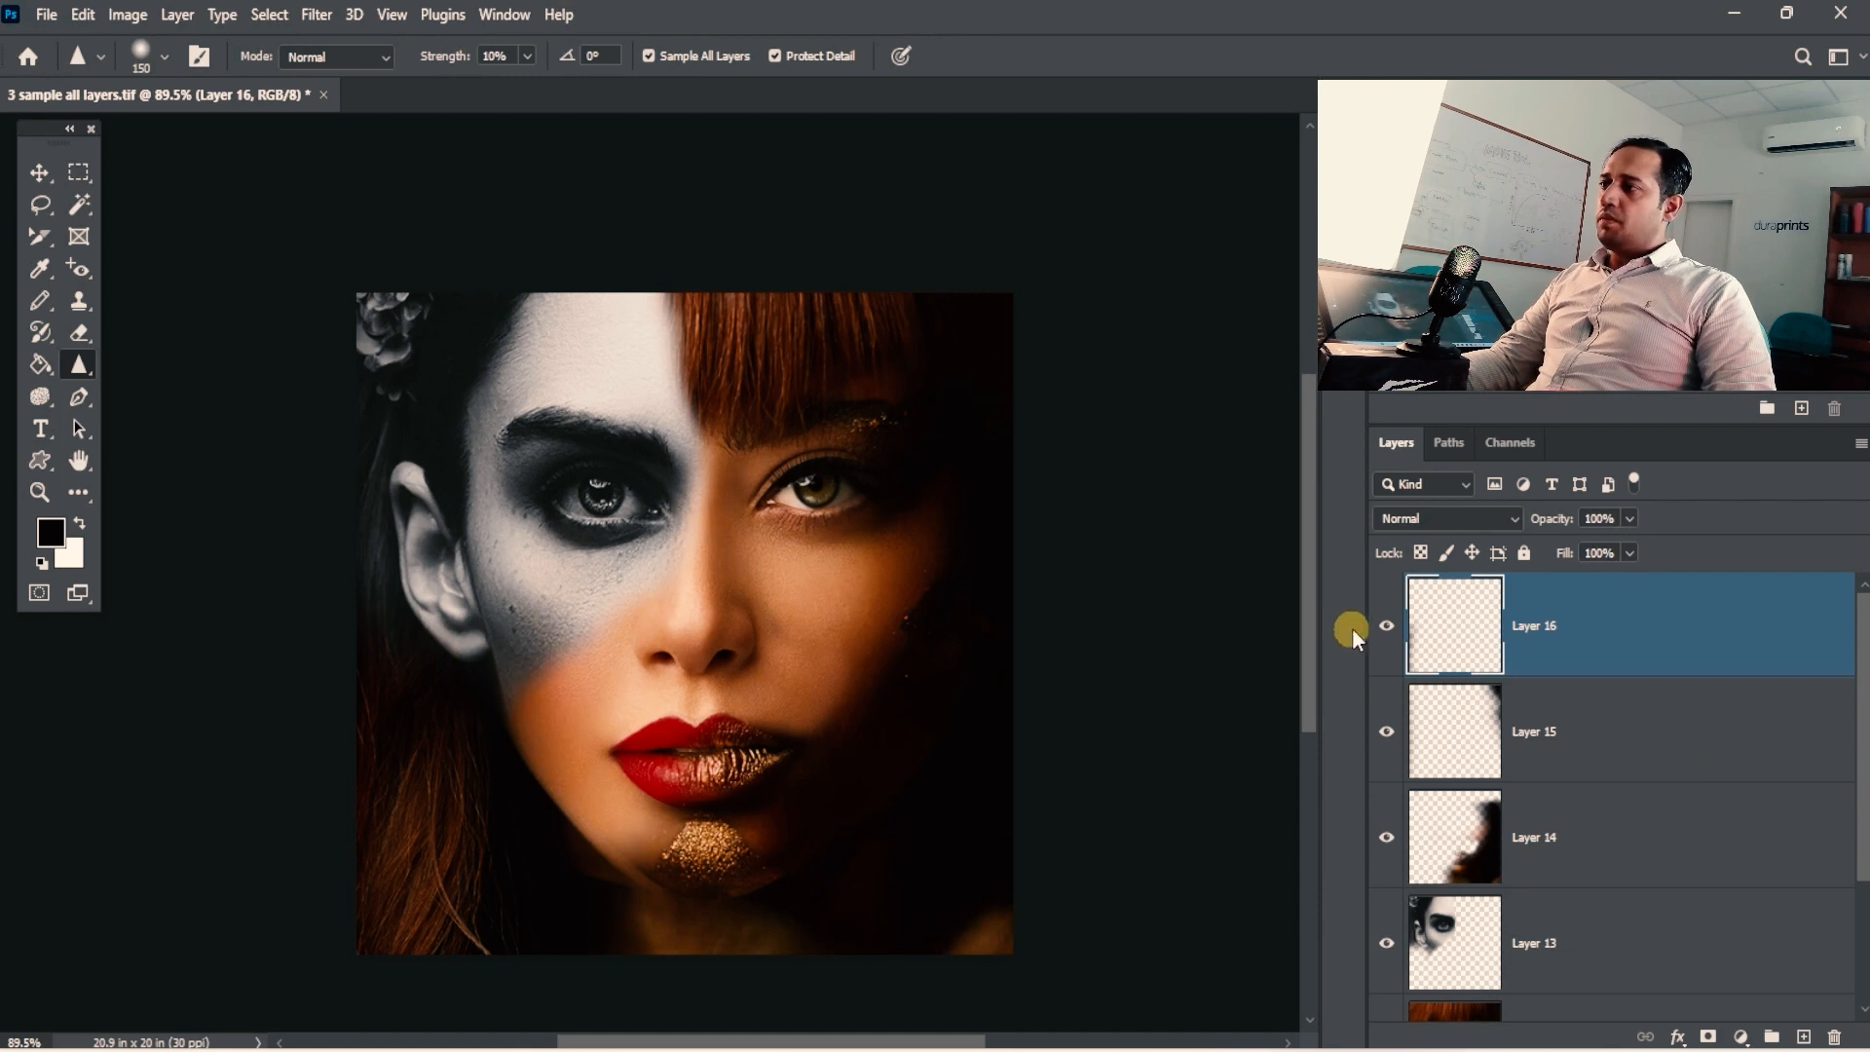
# Toggle Layer 16's visibility and go through the layer stack down to the Background layer.
pyautogui.click(1388, 629)
pyautogui.click(1388, 629)
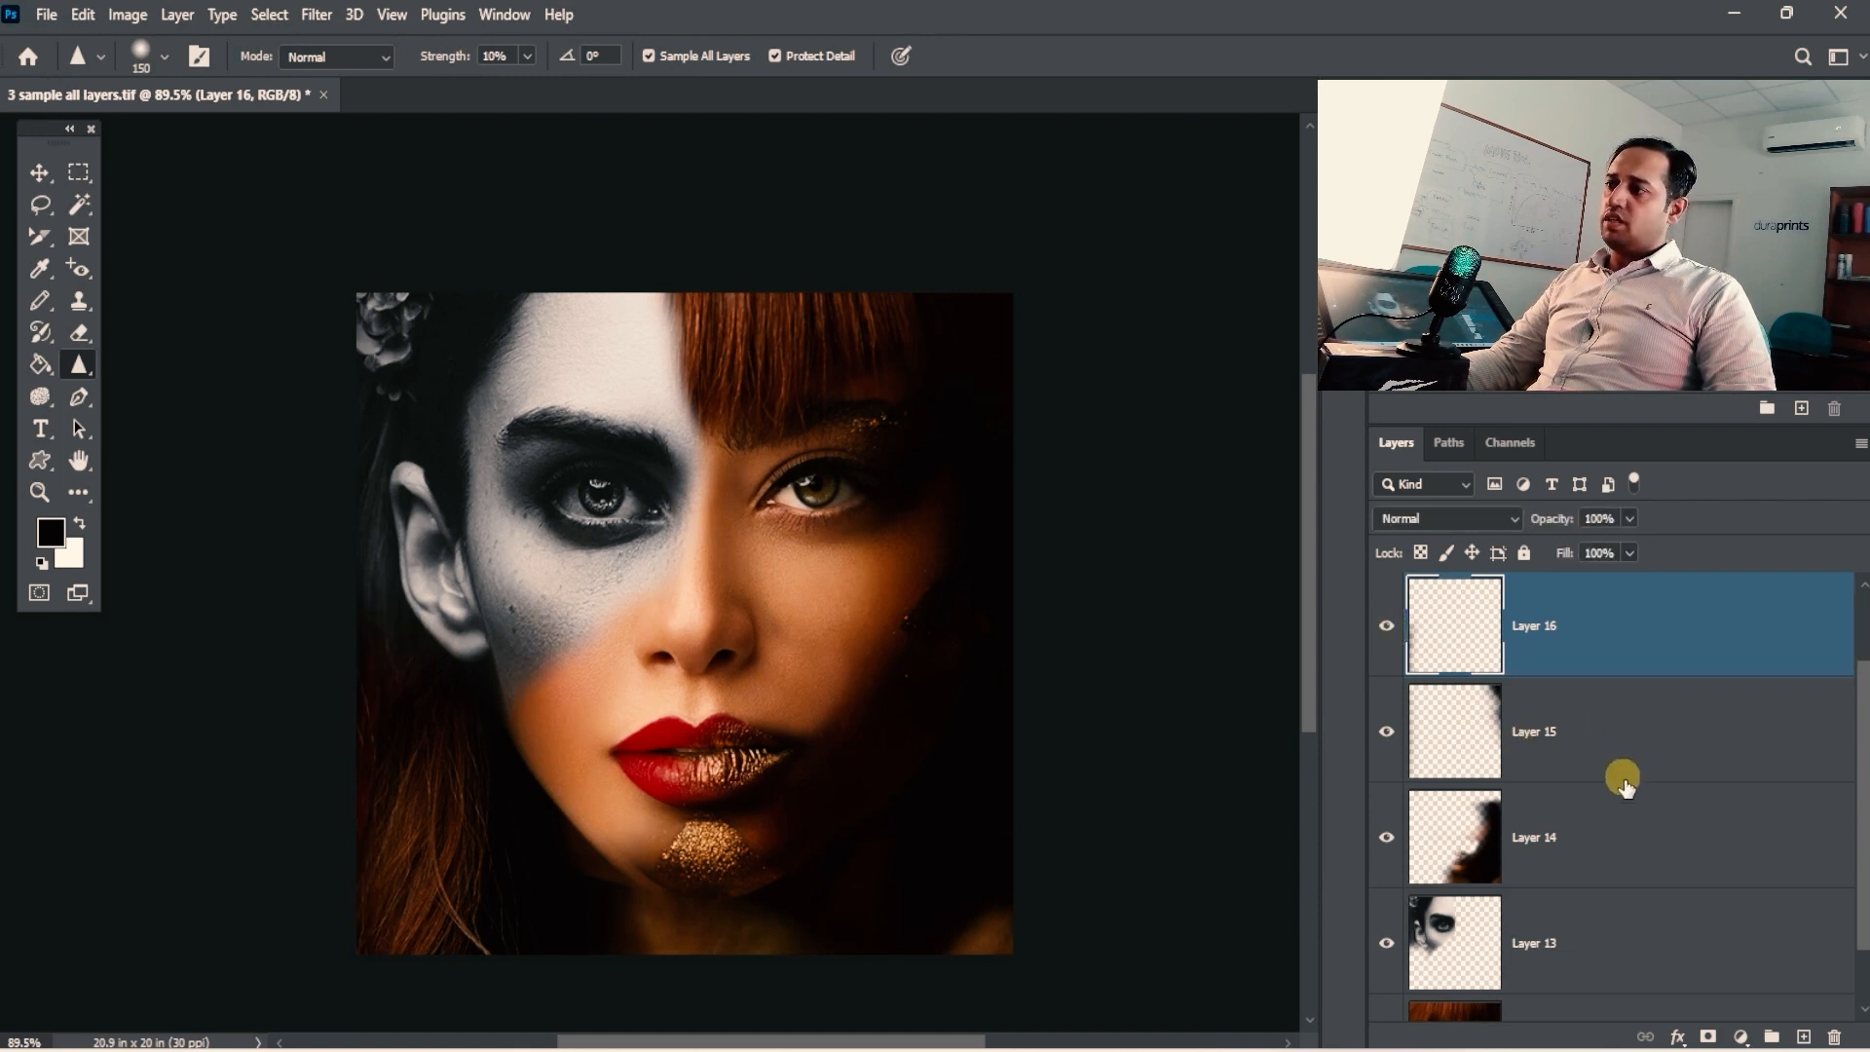
pyautogui.scroll(-2, 1607, 828)
pyautogui.click(1539, 991)
pyautogui.scroll(2, 1620, 876)
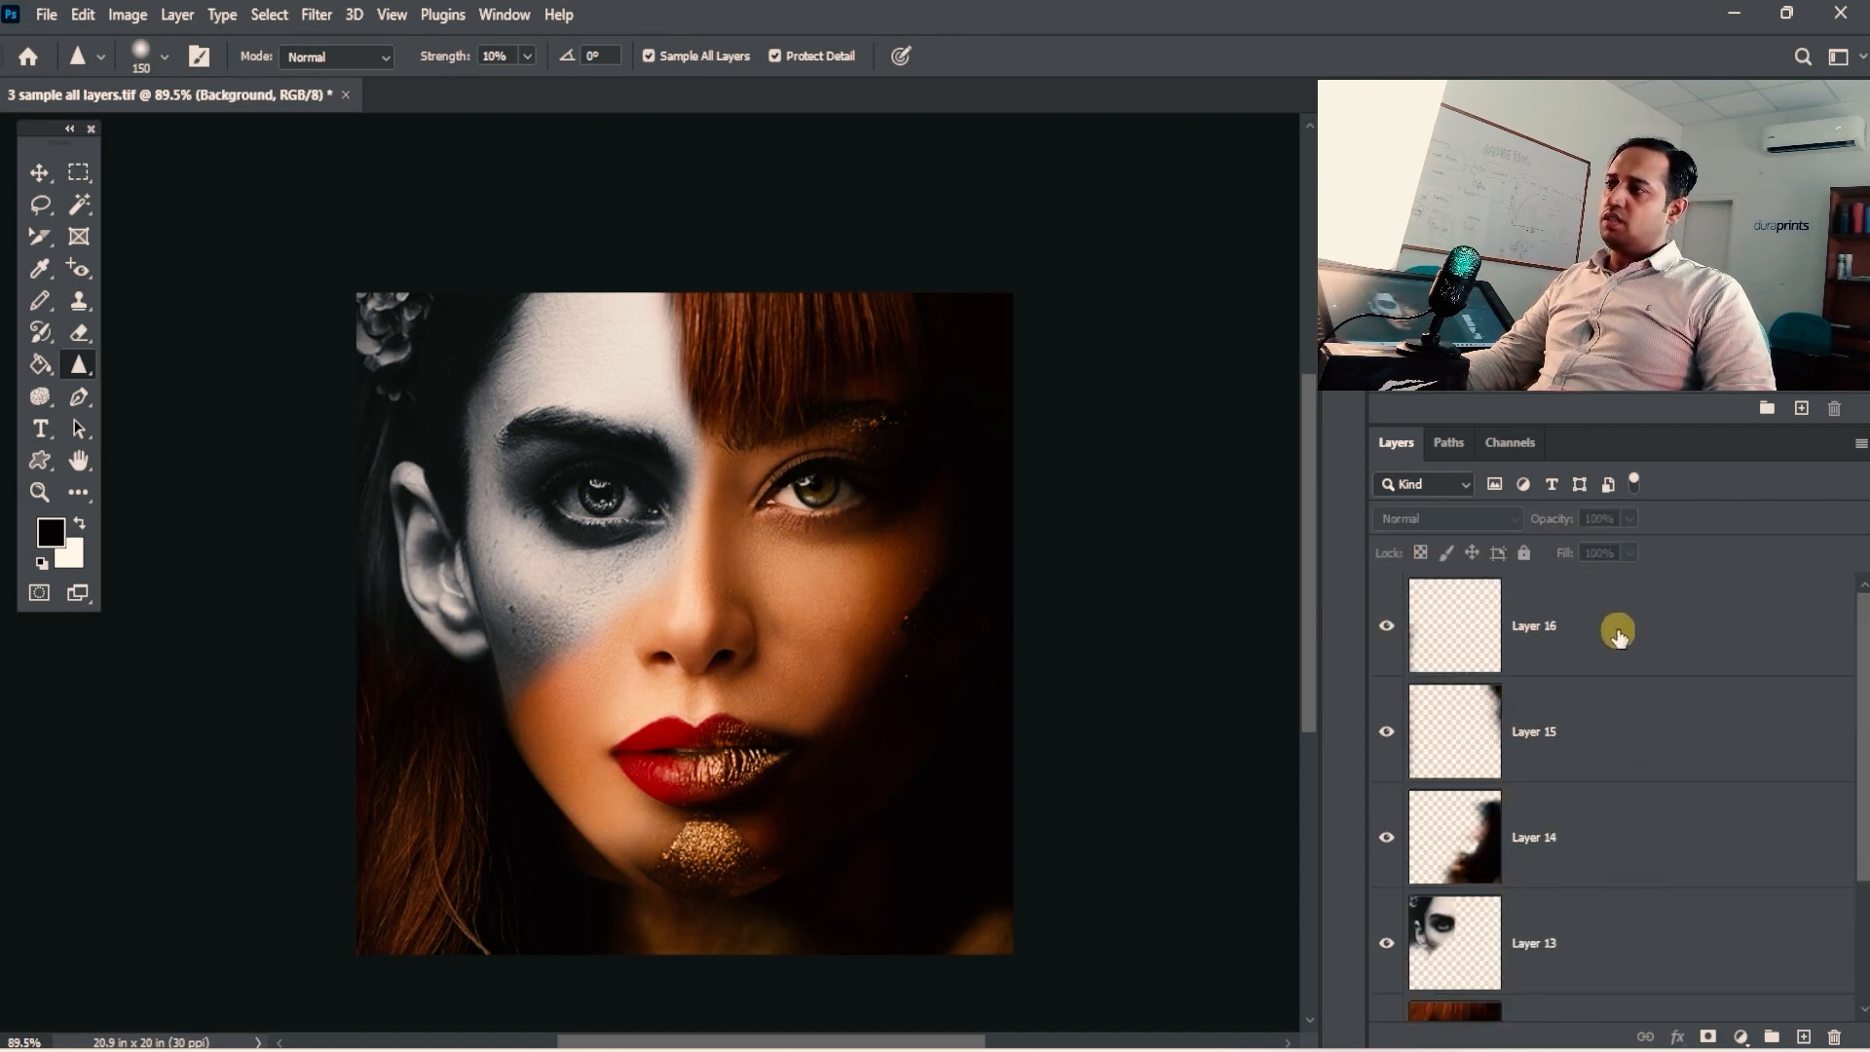
# Select Layer 16 and sharpen both eyes of the portrait at 10% strength.
pyautogui.click(1620, 627)
pyautogui.hotkey('ctrl', 'space')
pyautogui.moveTo(803, 521); pyautogui.dragTo(765, 467)
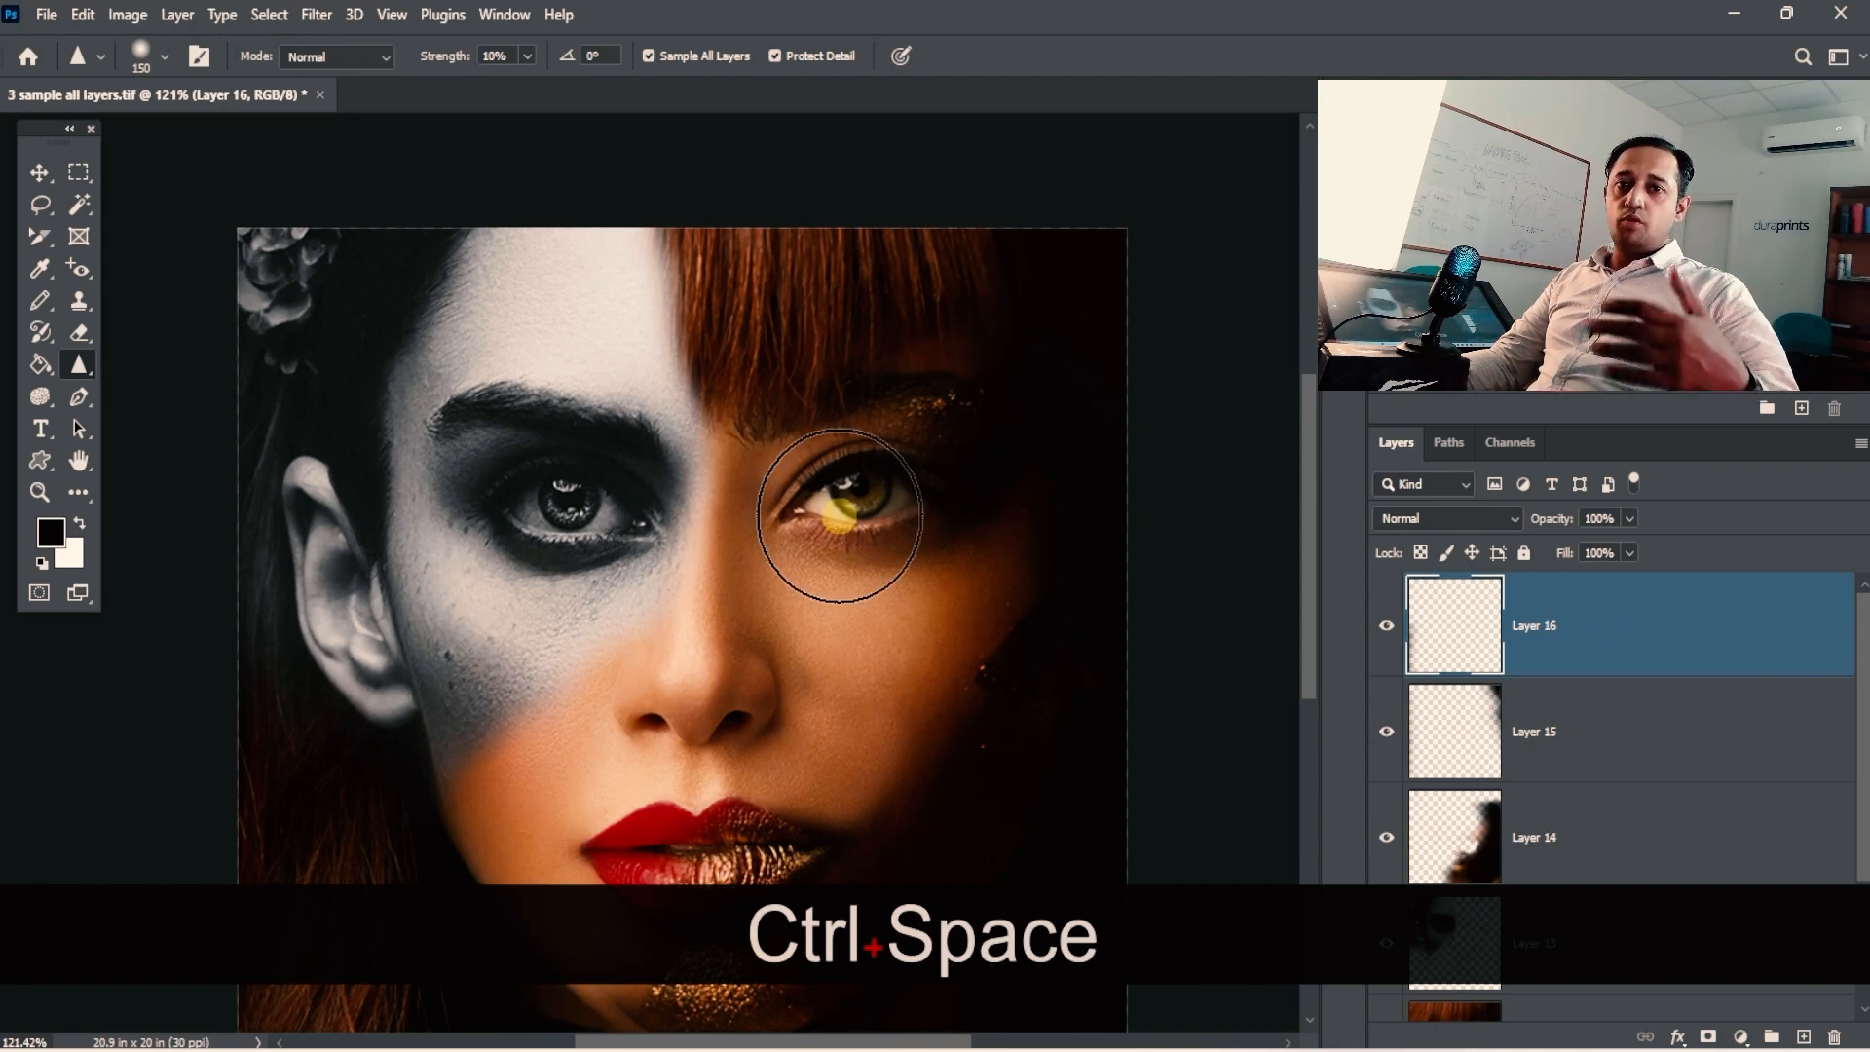
pyautogui.moveTo(838, 516)
pyautogui.mouseDown()
pyautogui.moveTo(881, 561)
pyautogui.moveTo(890, 518)
pyautogui.moveTo(836, 546)
pyautogui.moveTo(868, 466)
pyautogui.moveTo(958, 491)
pyautogui.moveTo(937, 544)
pyautogui.moveTo(833, 557)
pyautogui.moveTo(810, 507)
pyautogui.moveTo(856, 547)
pyautogui.mouseUp()
pyautogui.hotkey('ctrl', 'space')
pyautogui.moveTo(609, 482); pyautogui.dragTo(659, 517)
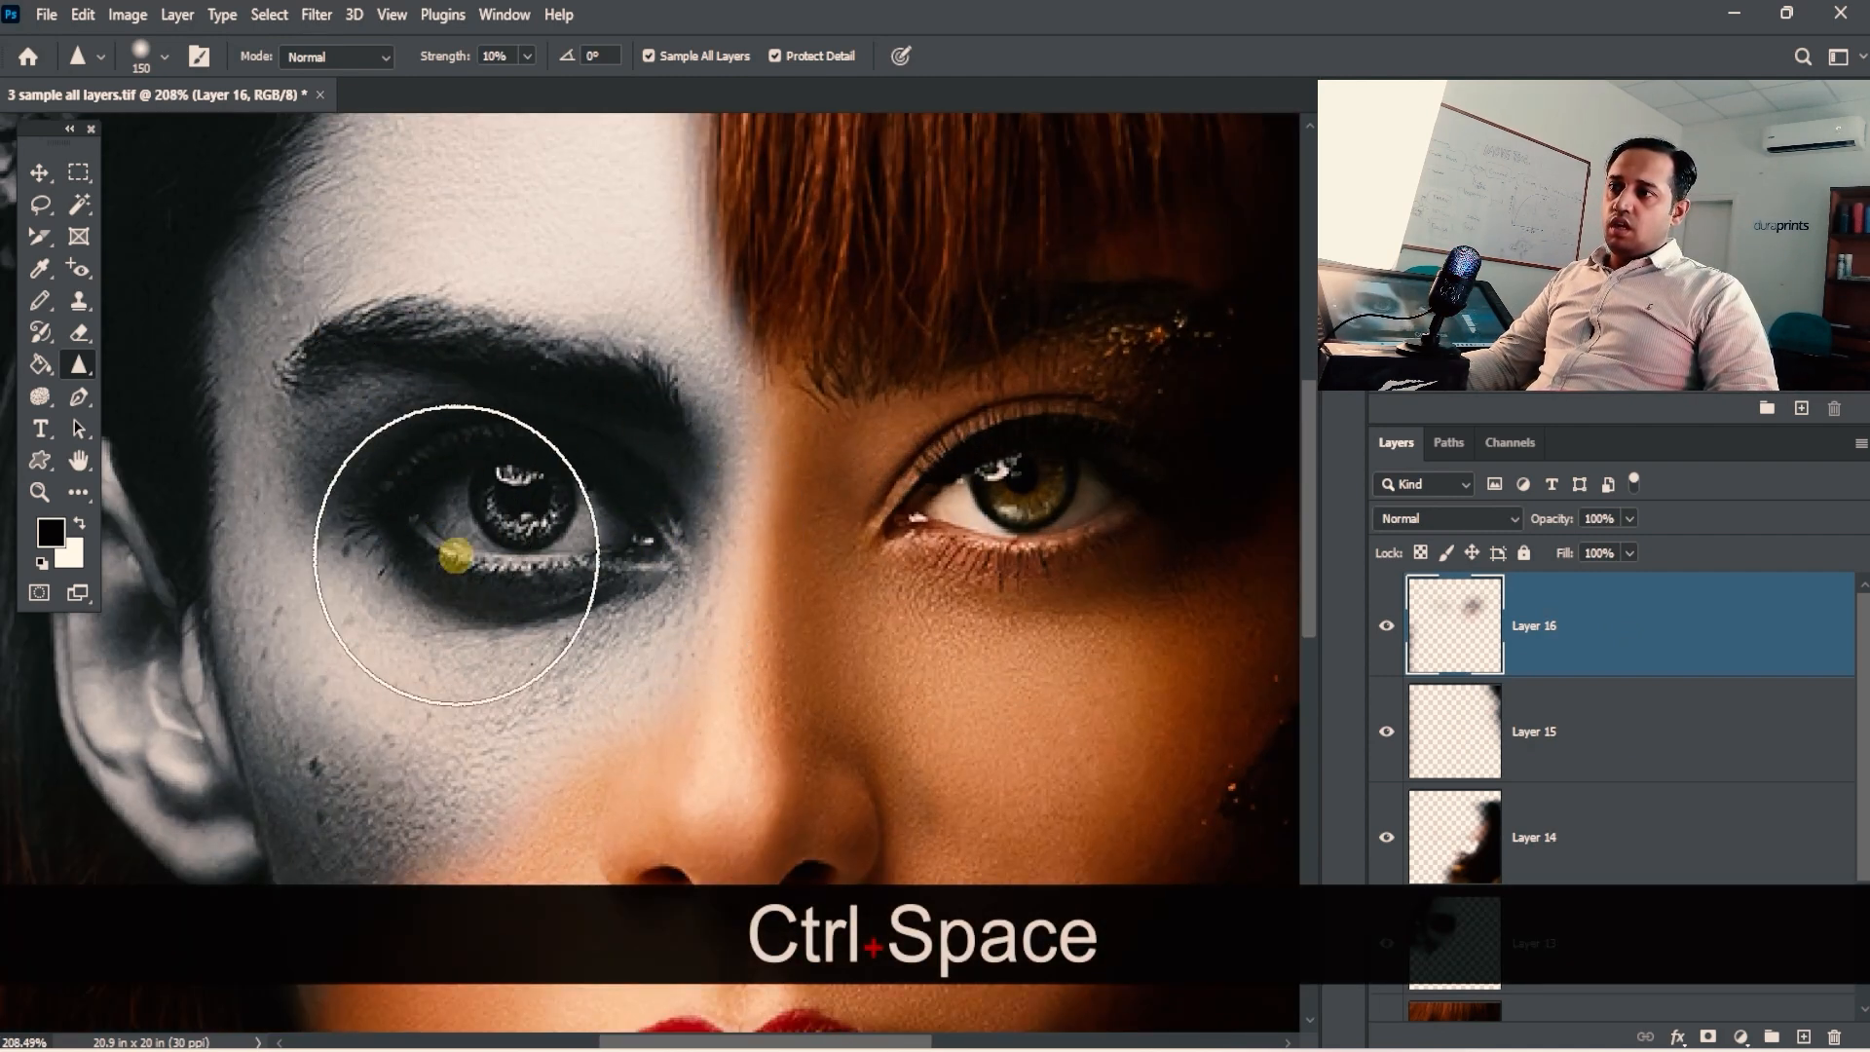
pyautogui.moveTo(456, 555)
pyautogui.mouseDown()
pyautogui.moveTo(634, 396)
pyautogui.moveTo(468, 530)
pyautogui.moveTo(538, 105)
pyautogui.mouseUp()
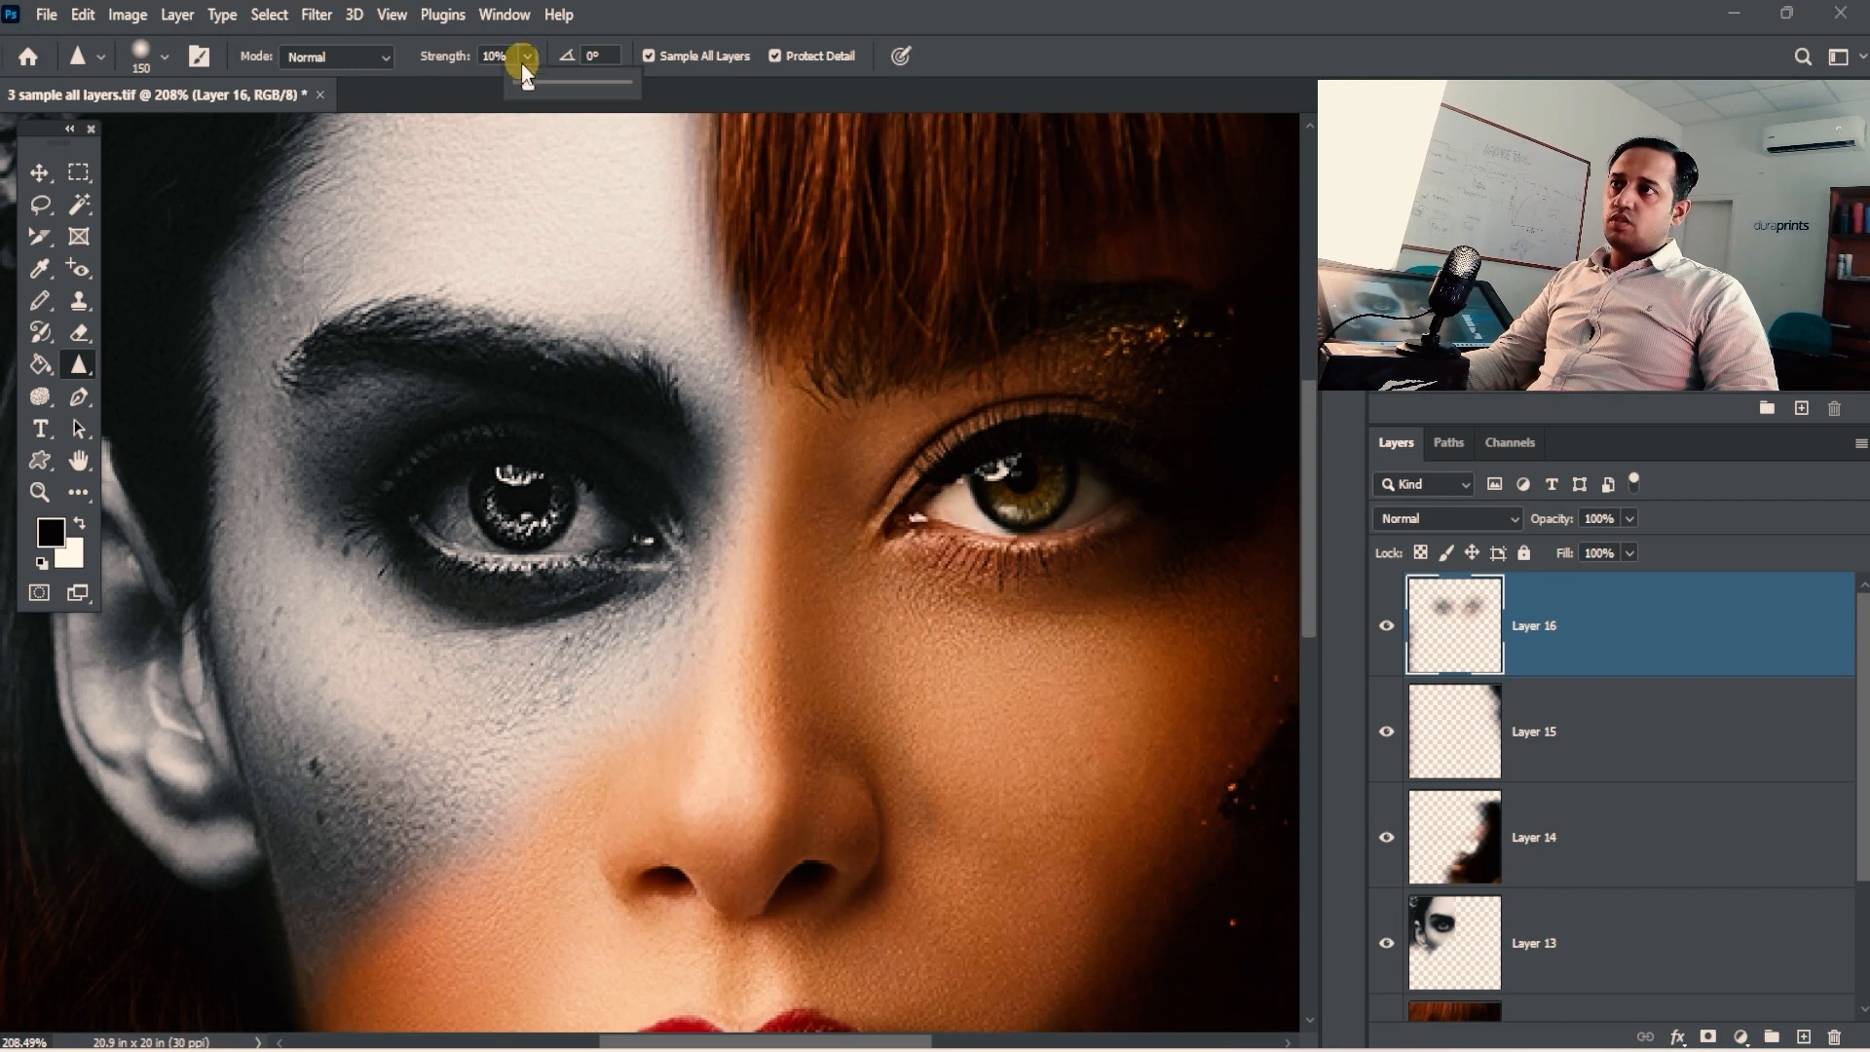
# Set the Sharpen strength to 73% and sharpen both eyes and the lips on Layer 16.
pyautogui.click(885, 21)
pyautogui.moveTo(1061, 520)
pyautogui.mouseDown()
pyautogui.moveTo(1061, 487)
pyautogui.moveTo(1102, 498)
pyautogui.moveTo(1067, 506)
pyautogui.mouseUp()
pyautogui.moveTo(459, 537); pyautogui.dragTo(539, 535)
pyautogui.press('space')
pyautogui.moveTo(836, 645); pyautogui.dragTo(684, 312)
pyautogui.moveTo(585, 686)
pyautogui.mouseDown()
pyautogui.moveTo(526, 791)
pyautogui.moveTo(428, 777)
pyautogui.moveTo(651, 787)
pyautogui.moveTo(420, 835)
pyautogui.mouseUp()
# Examine the sharpened eyes and lips within the whole portrait.
pyautogui.press('space')
pyautogui.keyDown('ctrl'); pyautogui.keyDown('alt'); pyautogui.click(960, 719); pyautogui.keyUp('alt'); pyautogui.keyUp('ctrl')
pyautogui.moveTo(930, 680); pyautogui.dragTo(751, 663)
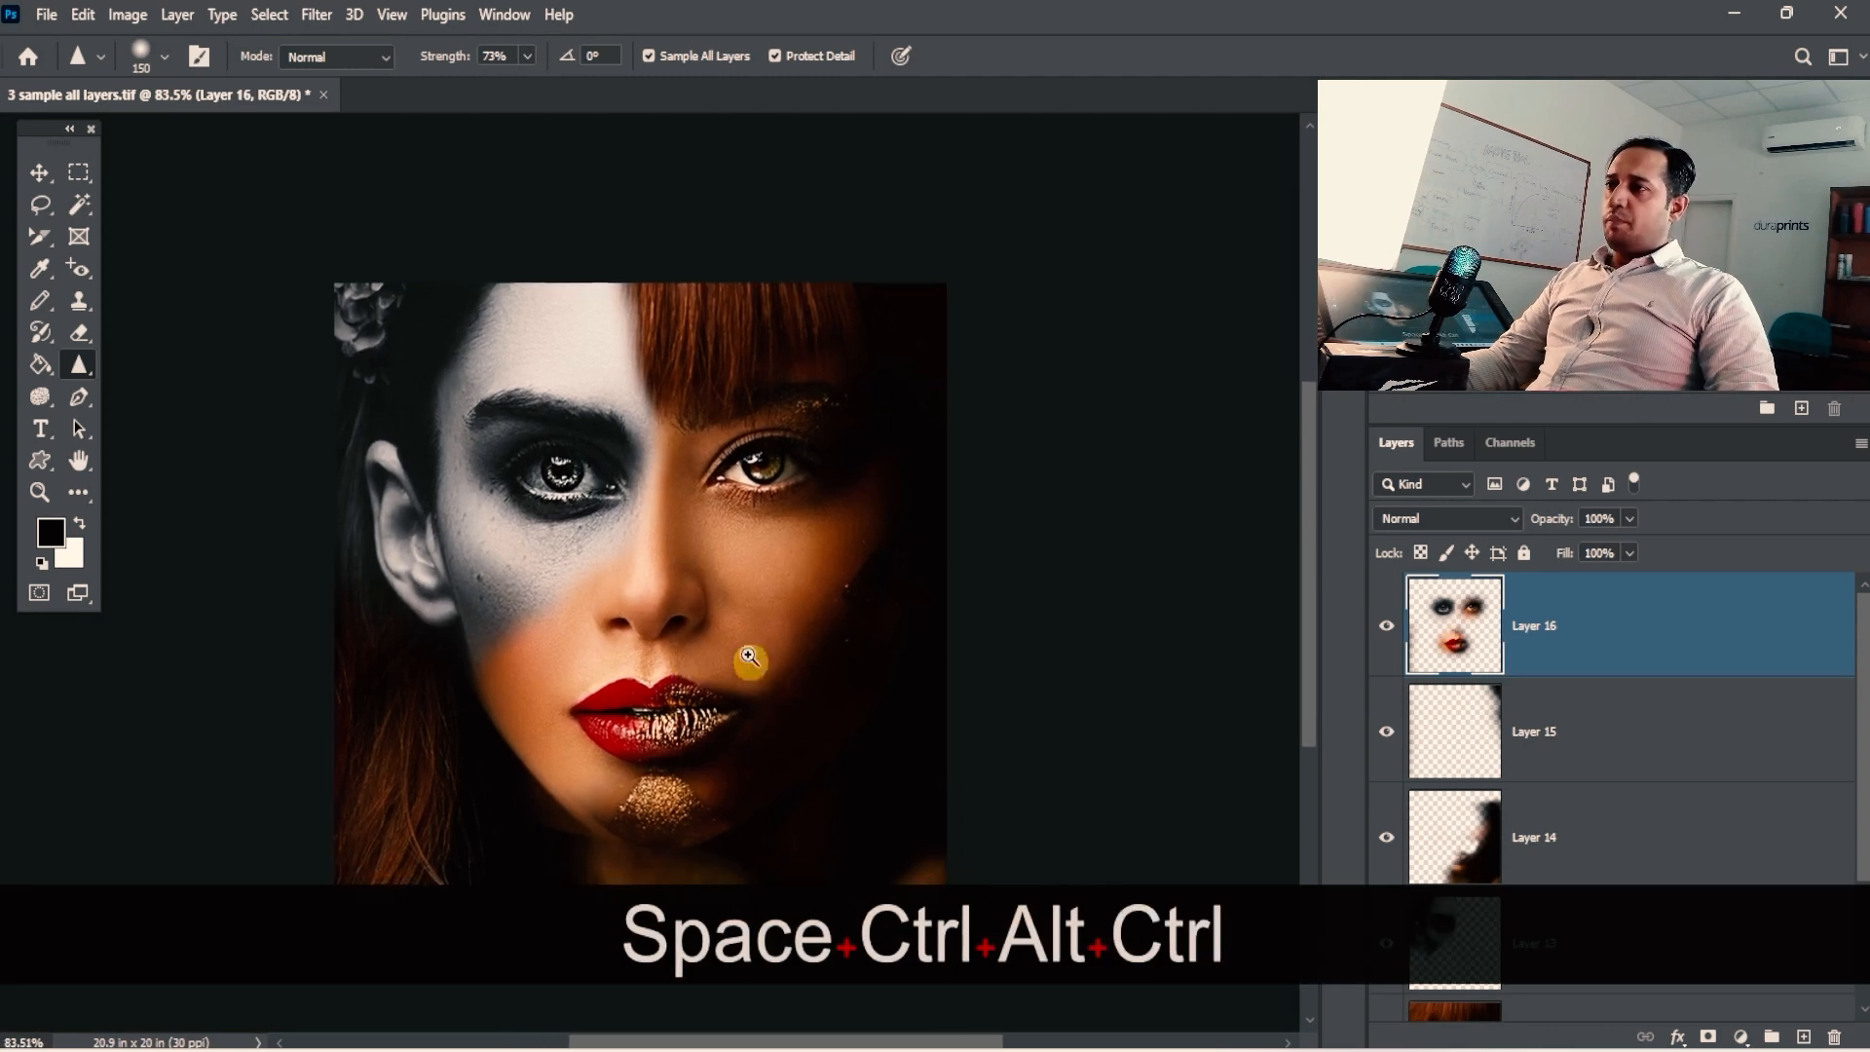
pyautogui.keyDown('ctrl'); pyautogui.click(703, 492); pyautogui.keyUp('ctrl')
pyautogui.moveTo(818, 498); pyautogui.dragTo(796, 348)
pyautogui.keyDown('ctrl'); pyautogui.keyDown('alt'); pyautogui.click(938, 465); pyautogui.keyUp('alt'); pyautogui.keyUp('ctrl')
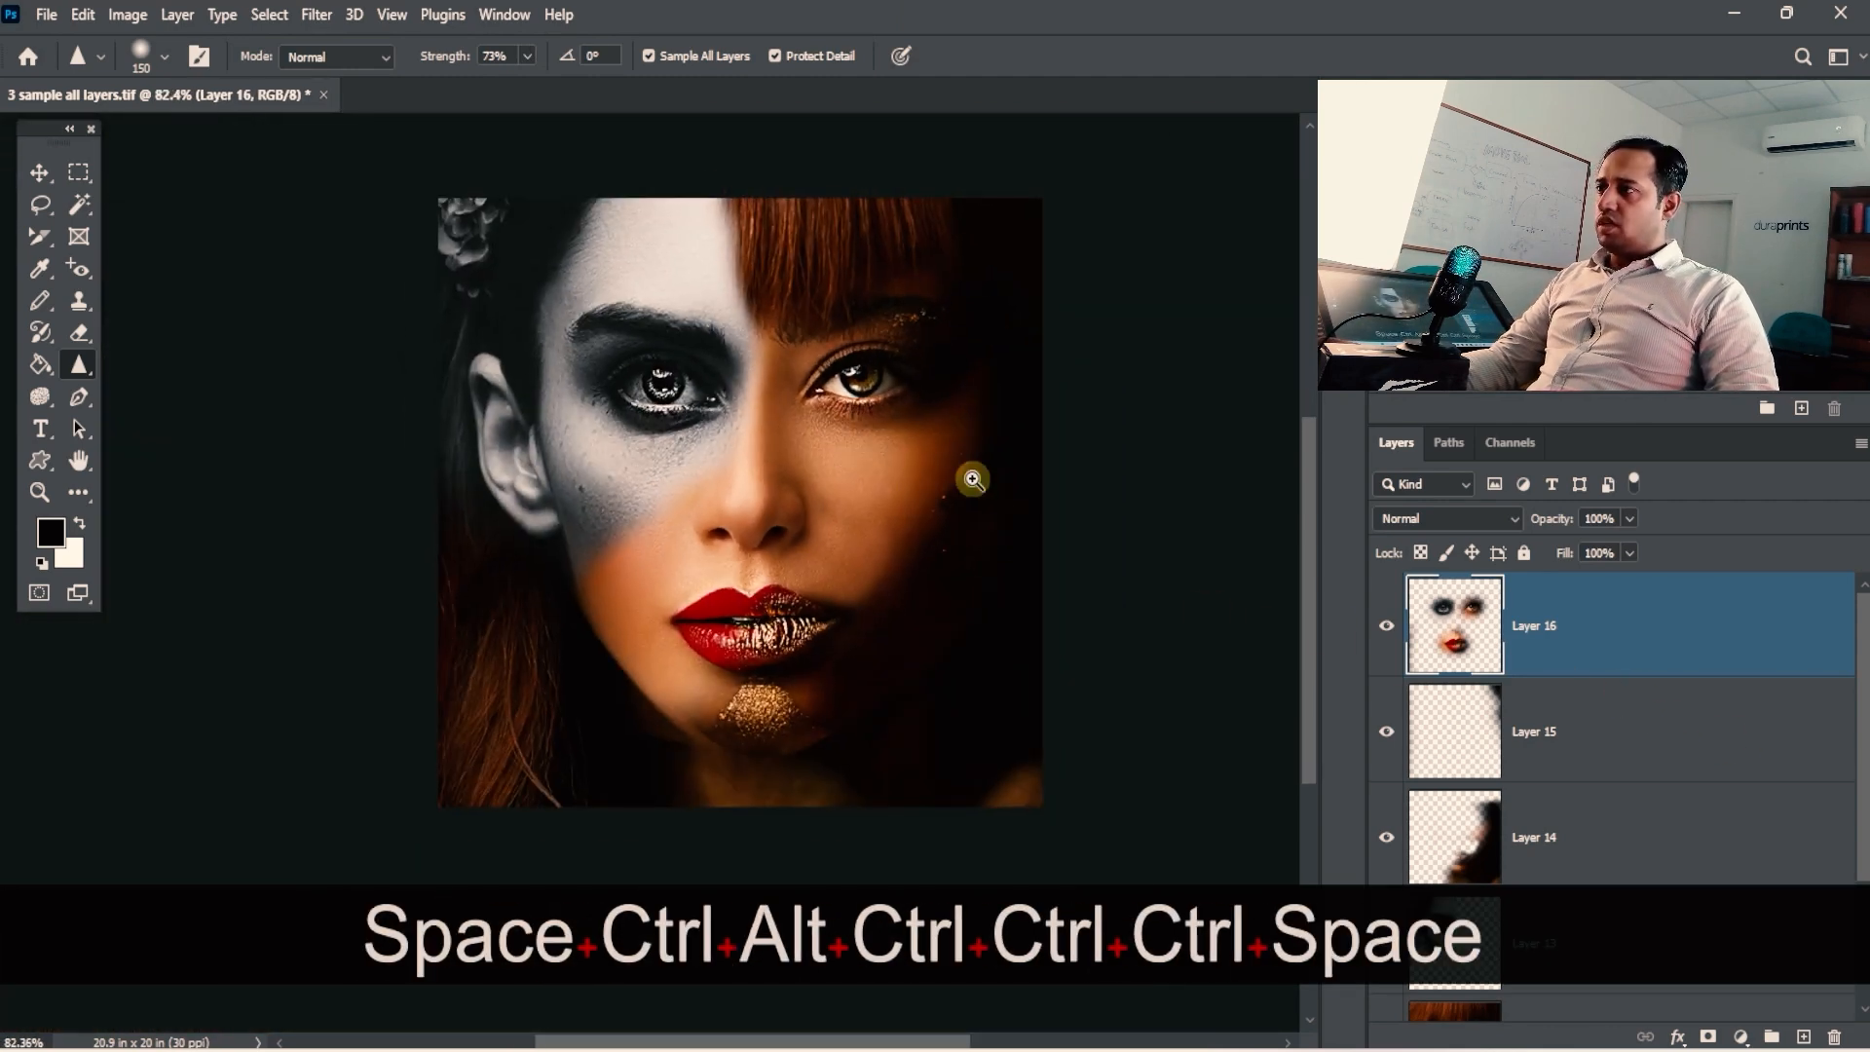
pyautogui.moveTo(1227, 642); pyautogui.dragTo(1046, 567)
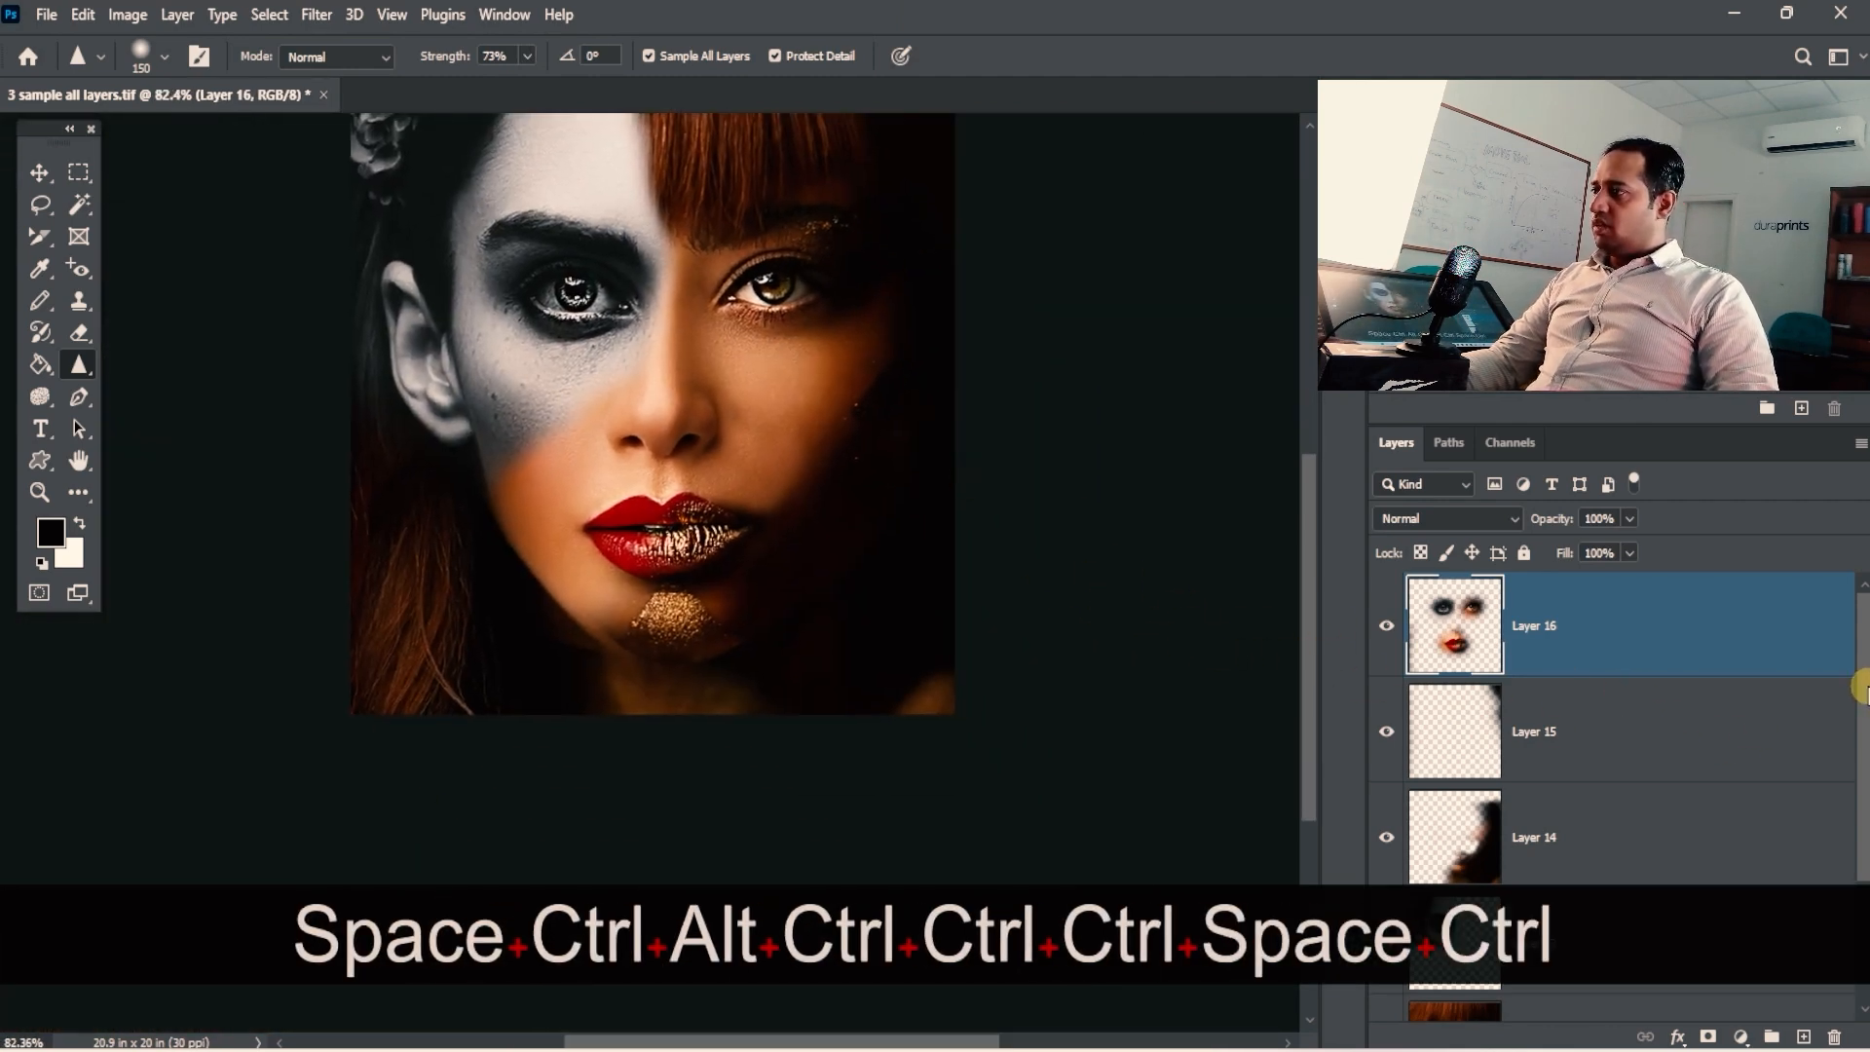
# Hide Layer 15 and every layer below it, including the Background, to isolate the sharpened areas on Layer 16.
pyautogui.moveTo(1864, 687); pyautogui.dragTo(1860, 833)
pyautogui.scroll(3, 1709, 729)
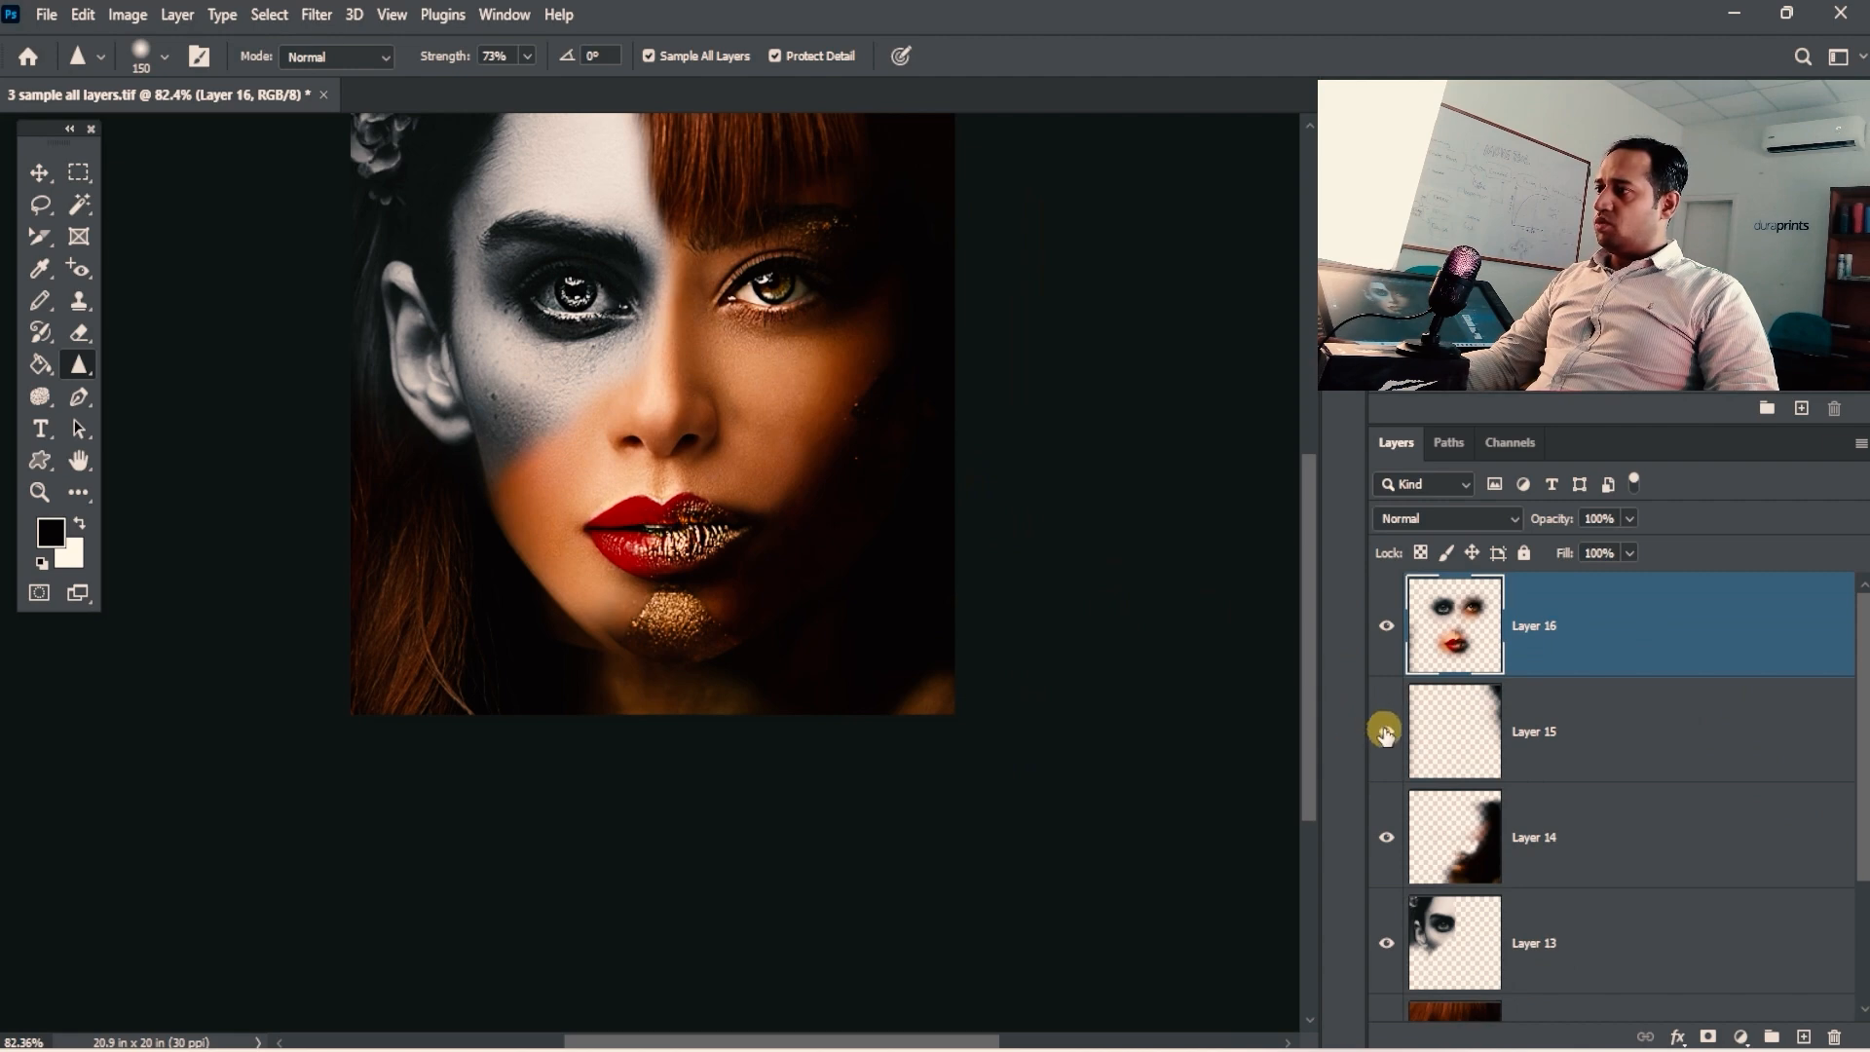
pyautogui.moveTo(1385, 733); pyautogui.dragTo(1502, 904)
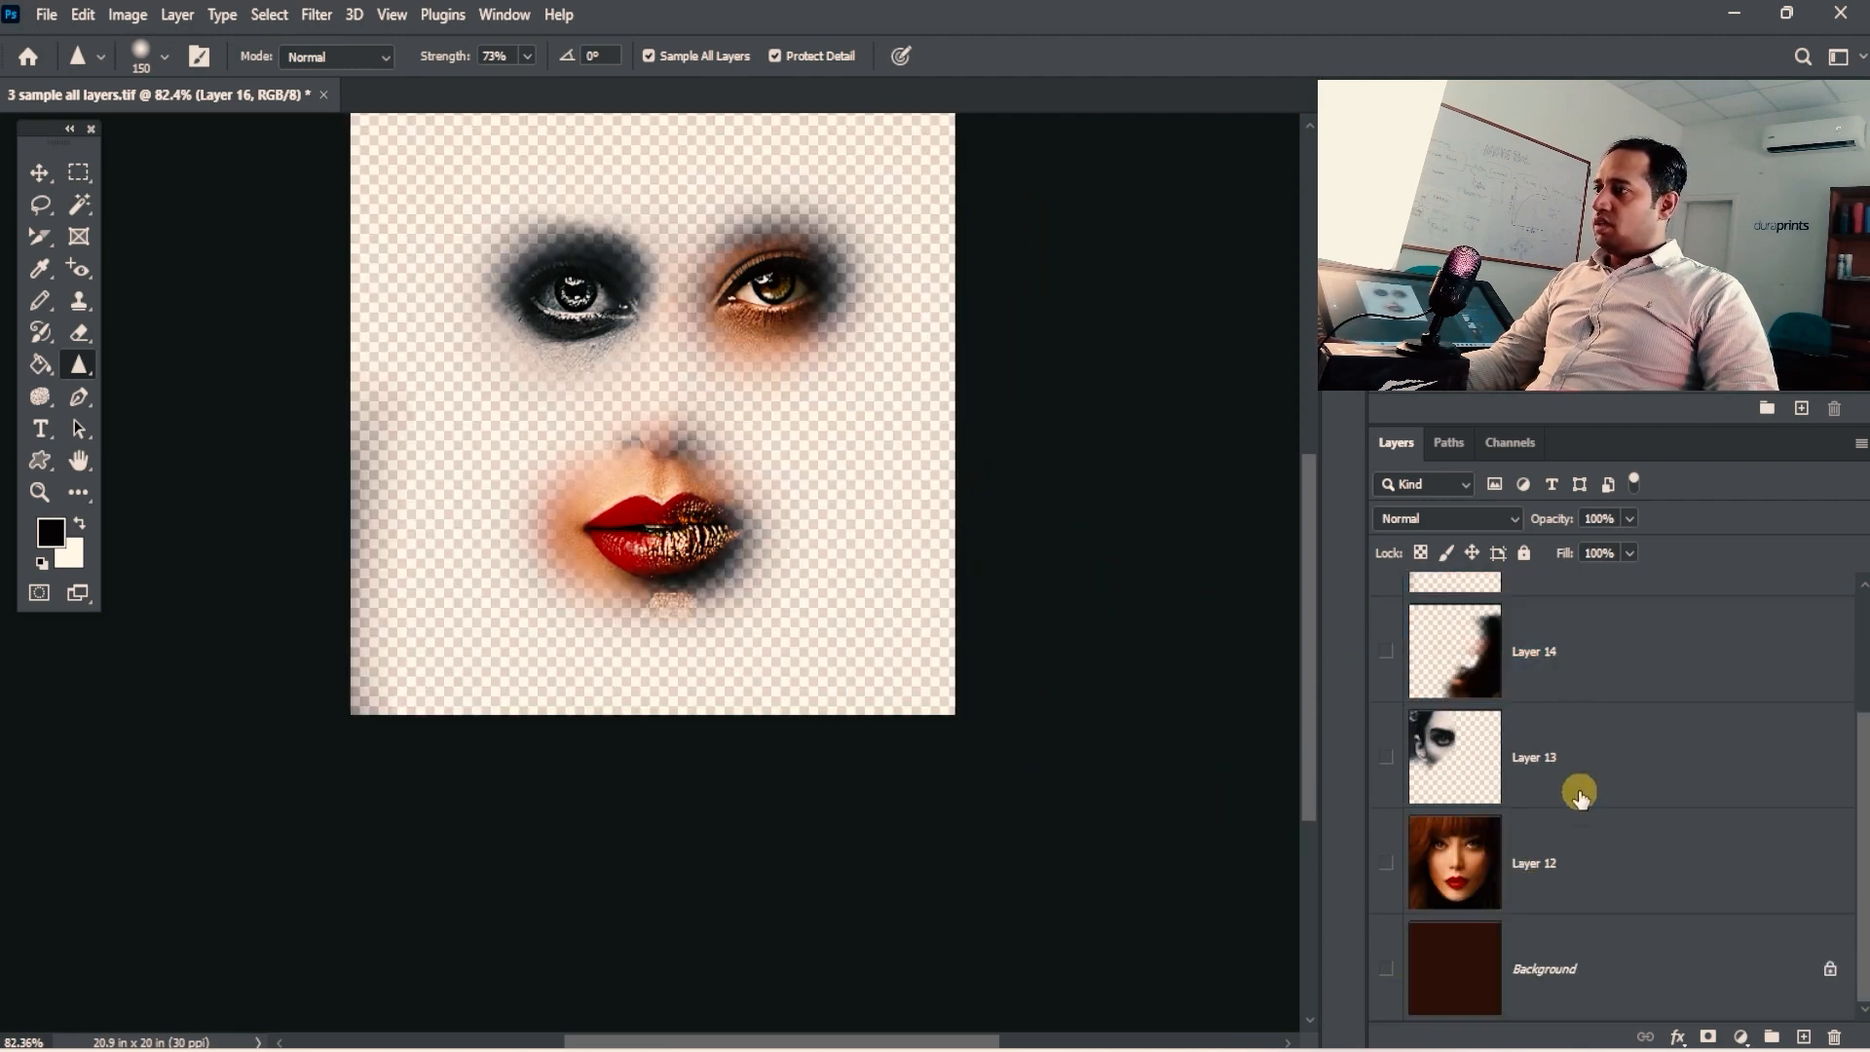
pyautogui.scroll(3, 1579, 794)
pyautogui.keyDown('ctrl'); pyautogui.click(705, 210); pyautogui.keyUp('ctrl')
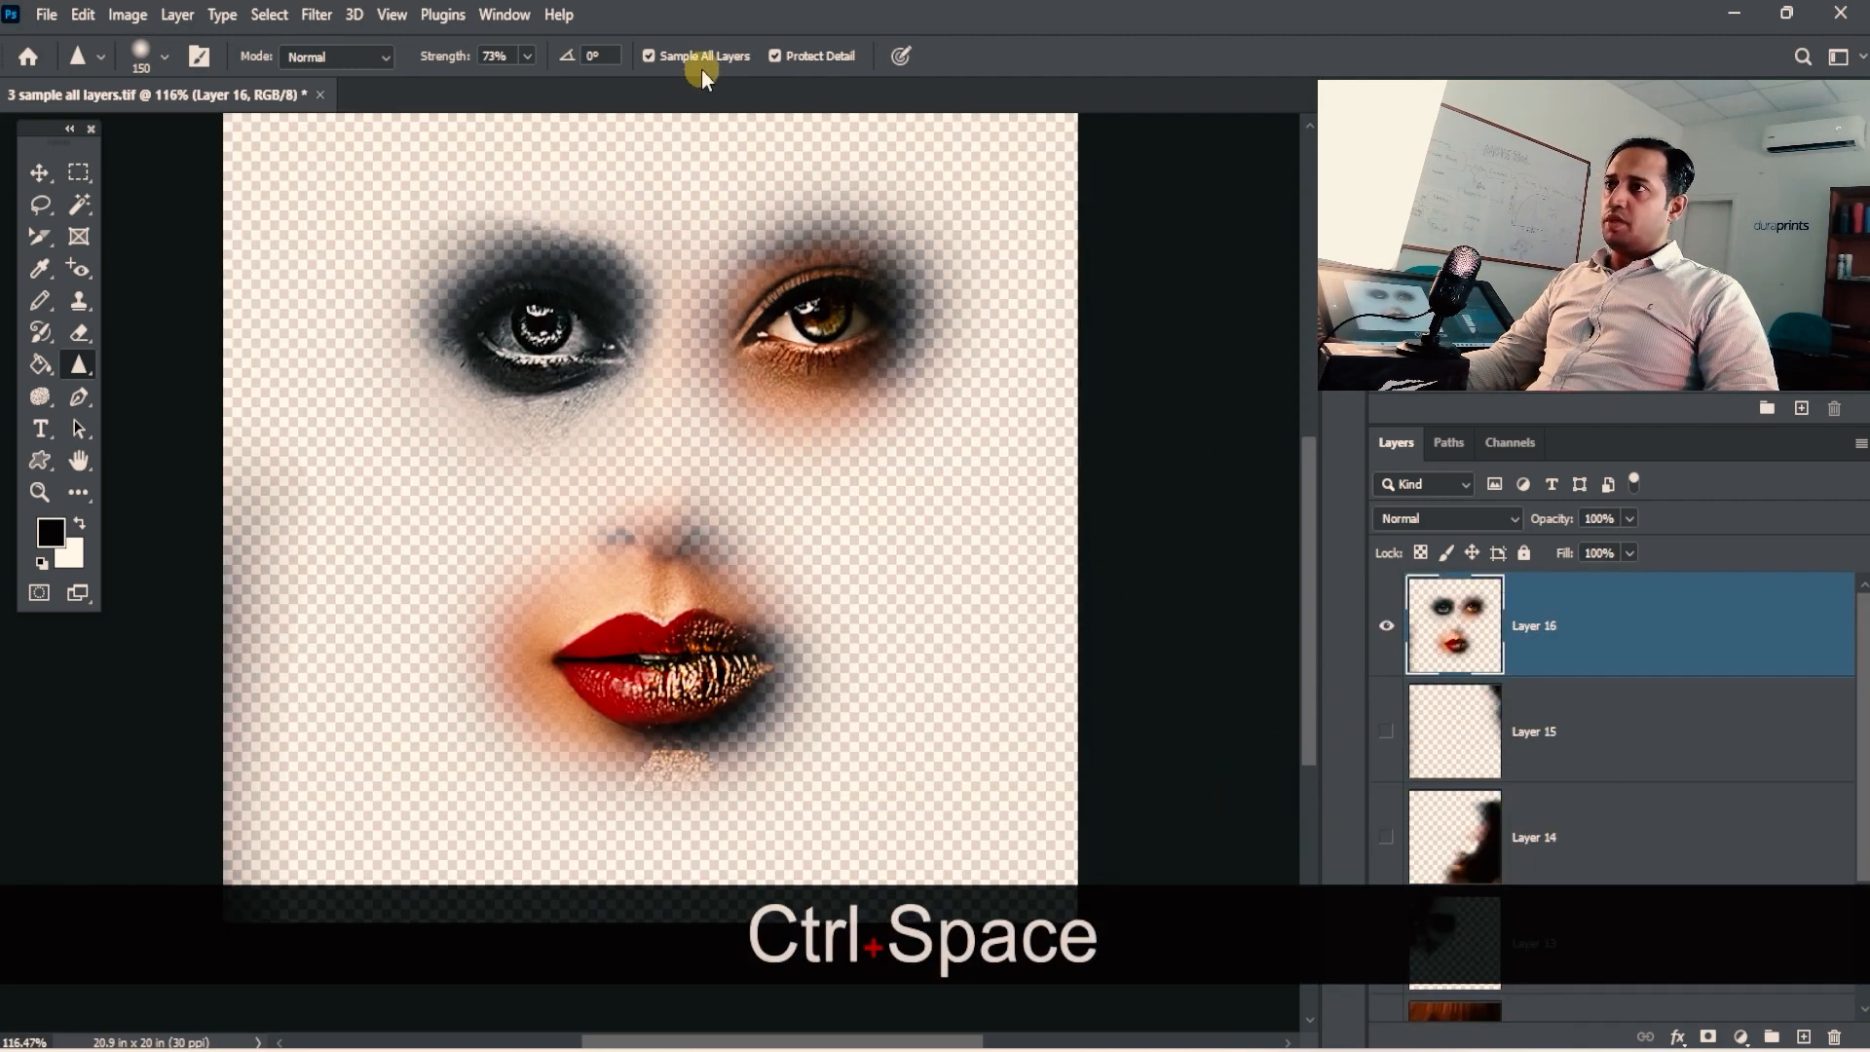
# Examine the sharpened eyes and lips isolated on Layer 16, comparing the canvas with that layer hidden and shown.
pyautogui.keyDown('ctrl'); pyautogui.click(732, 281); pyautogui.keyUp('ctrl')
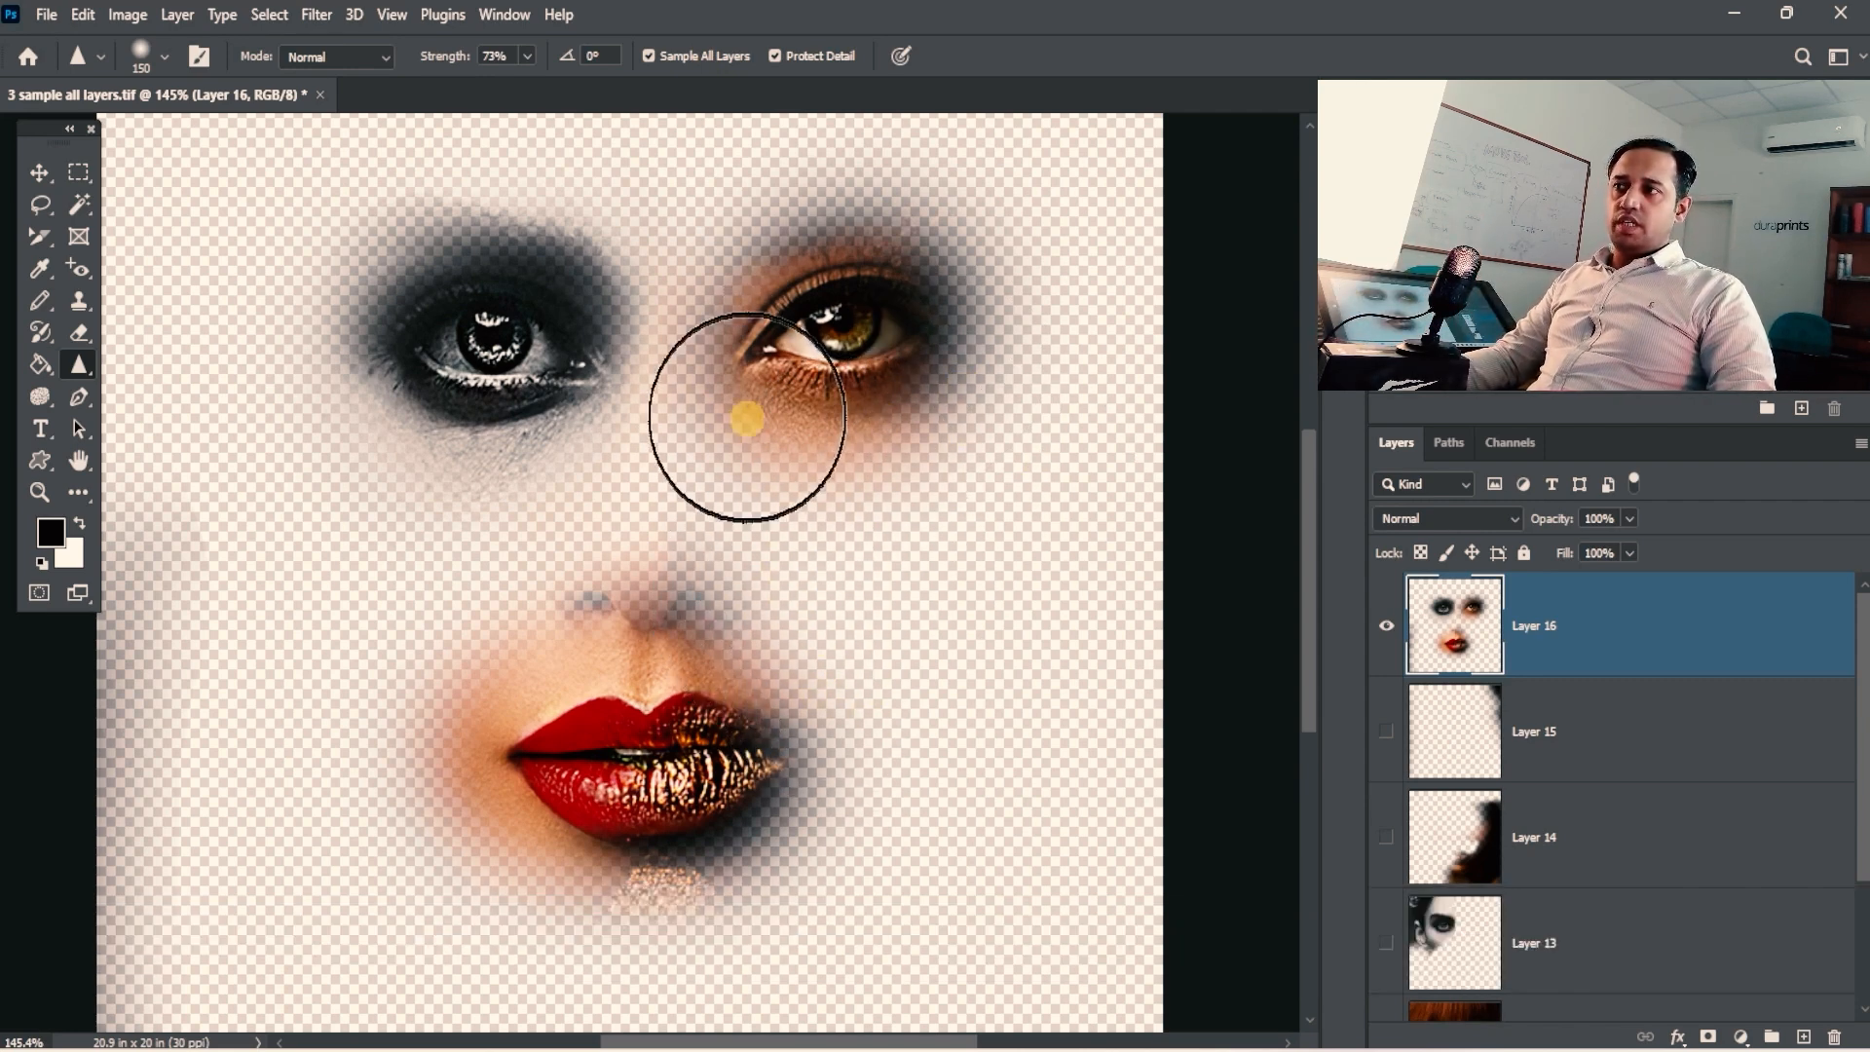
pyautogui.keyDown('ctrl'); pyautogui.click(775, 336); pyautogui.keyUp('ctrl')
pyautogui.moveTo(828, 443); pyautogui.dragTo(832, 354)
pyautogui.click(1395, 645)
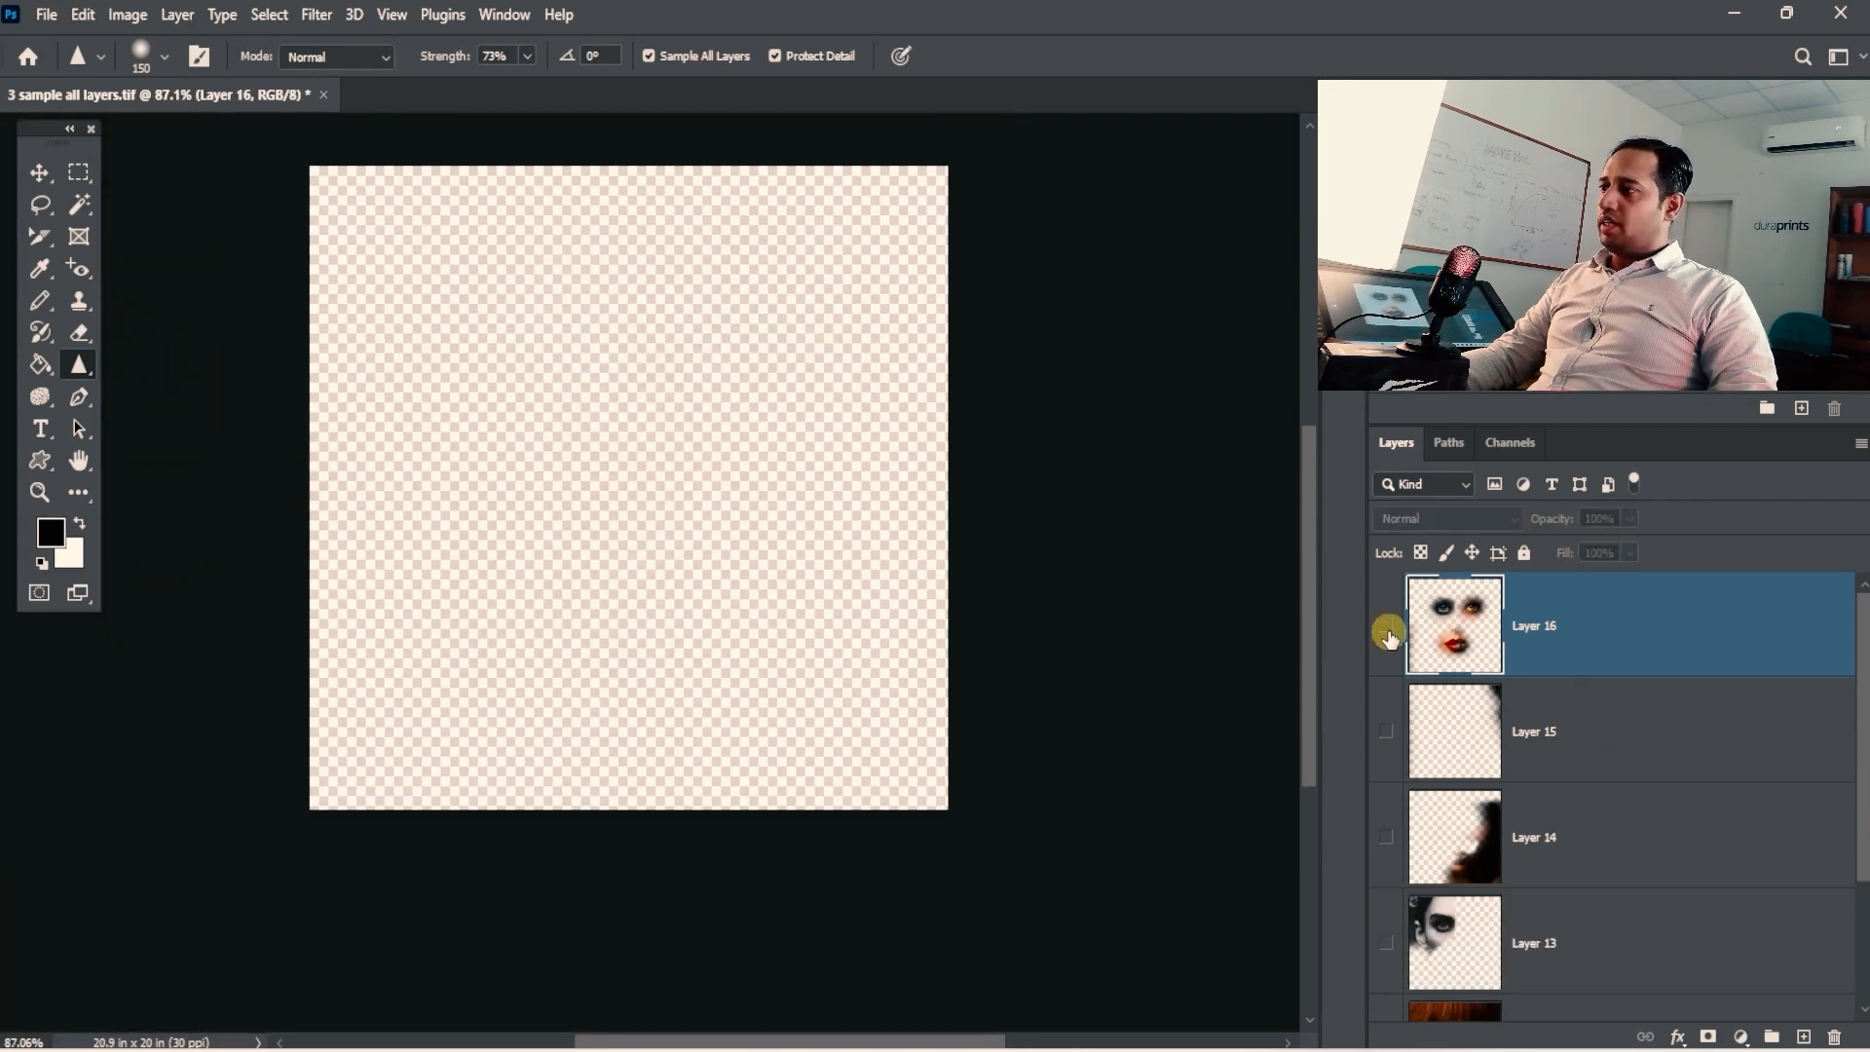
pyautogui.click(1393, 643)
pyautogui.click(1394, 640)
pyautogui.click(1394, 639)
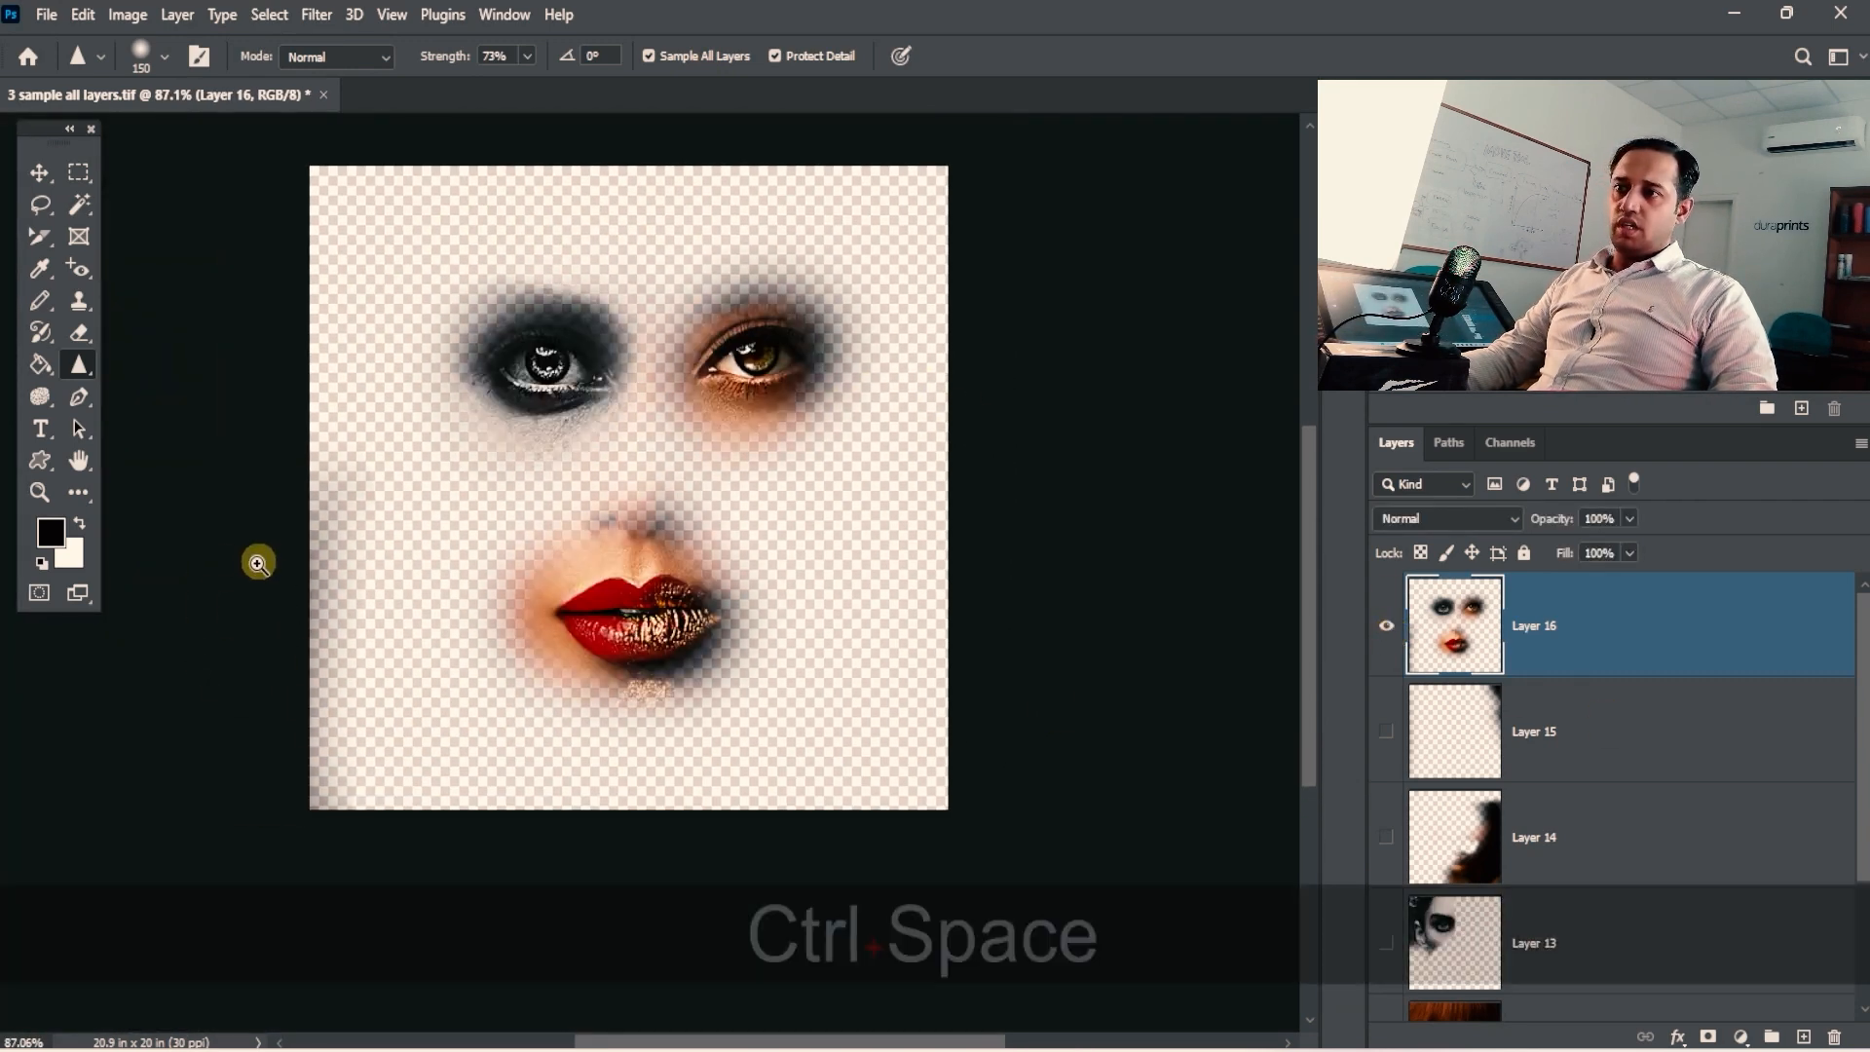
# Mark the faint strip along the left edge of the canvas on Layer 16 with a rectangular selection, and deselect it.
pyautogui.click(79, 172)
pyautogui.moveTo(381, 398); pyautogui.dragTo(182, 960)
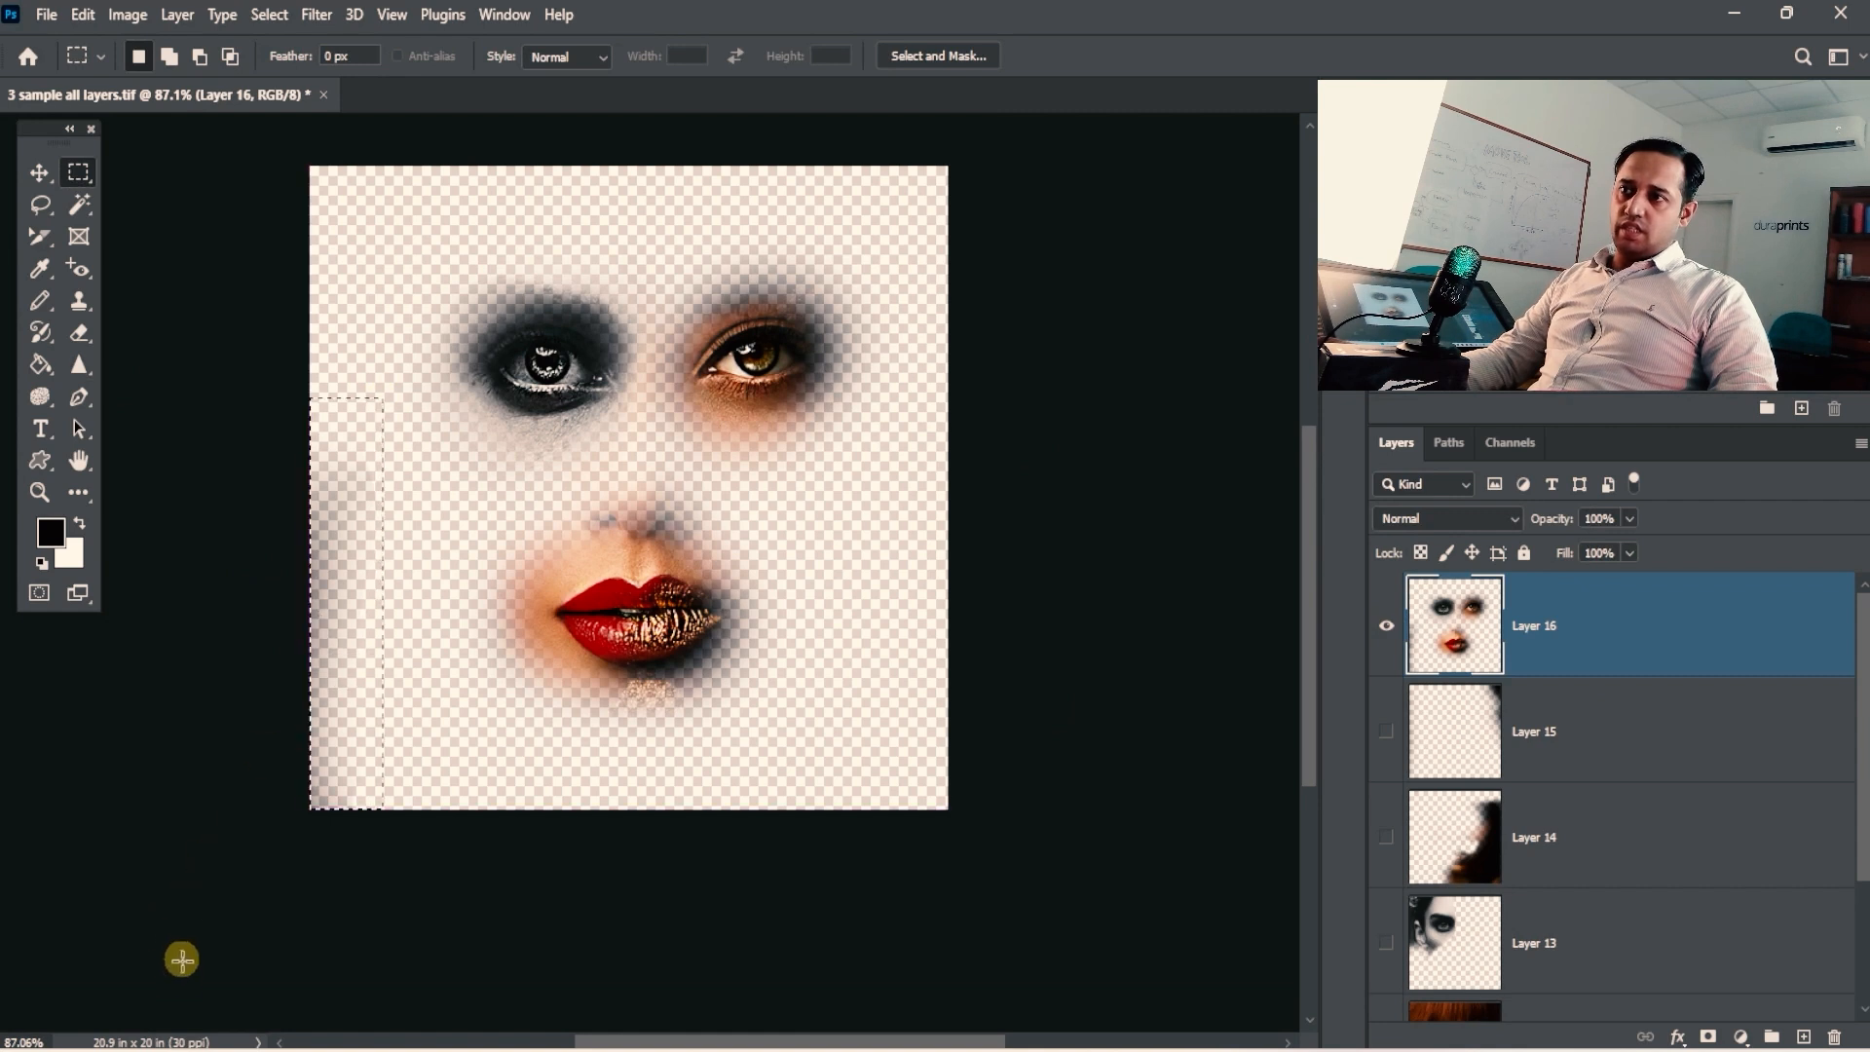
pyautogui.hotkey('ctrl', 'd')
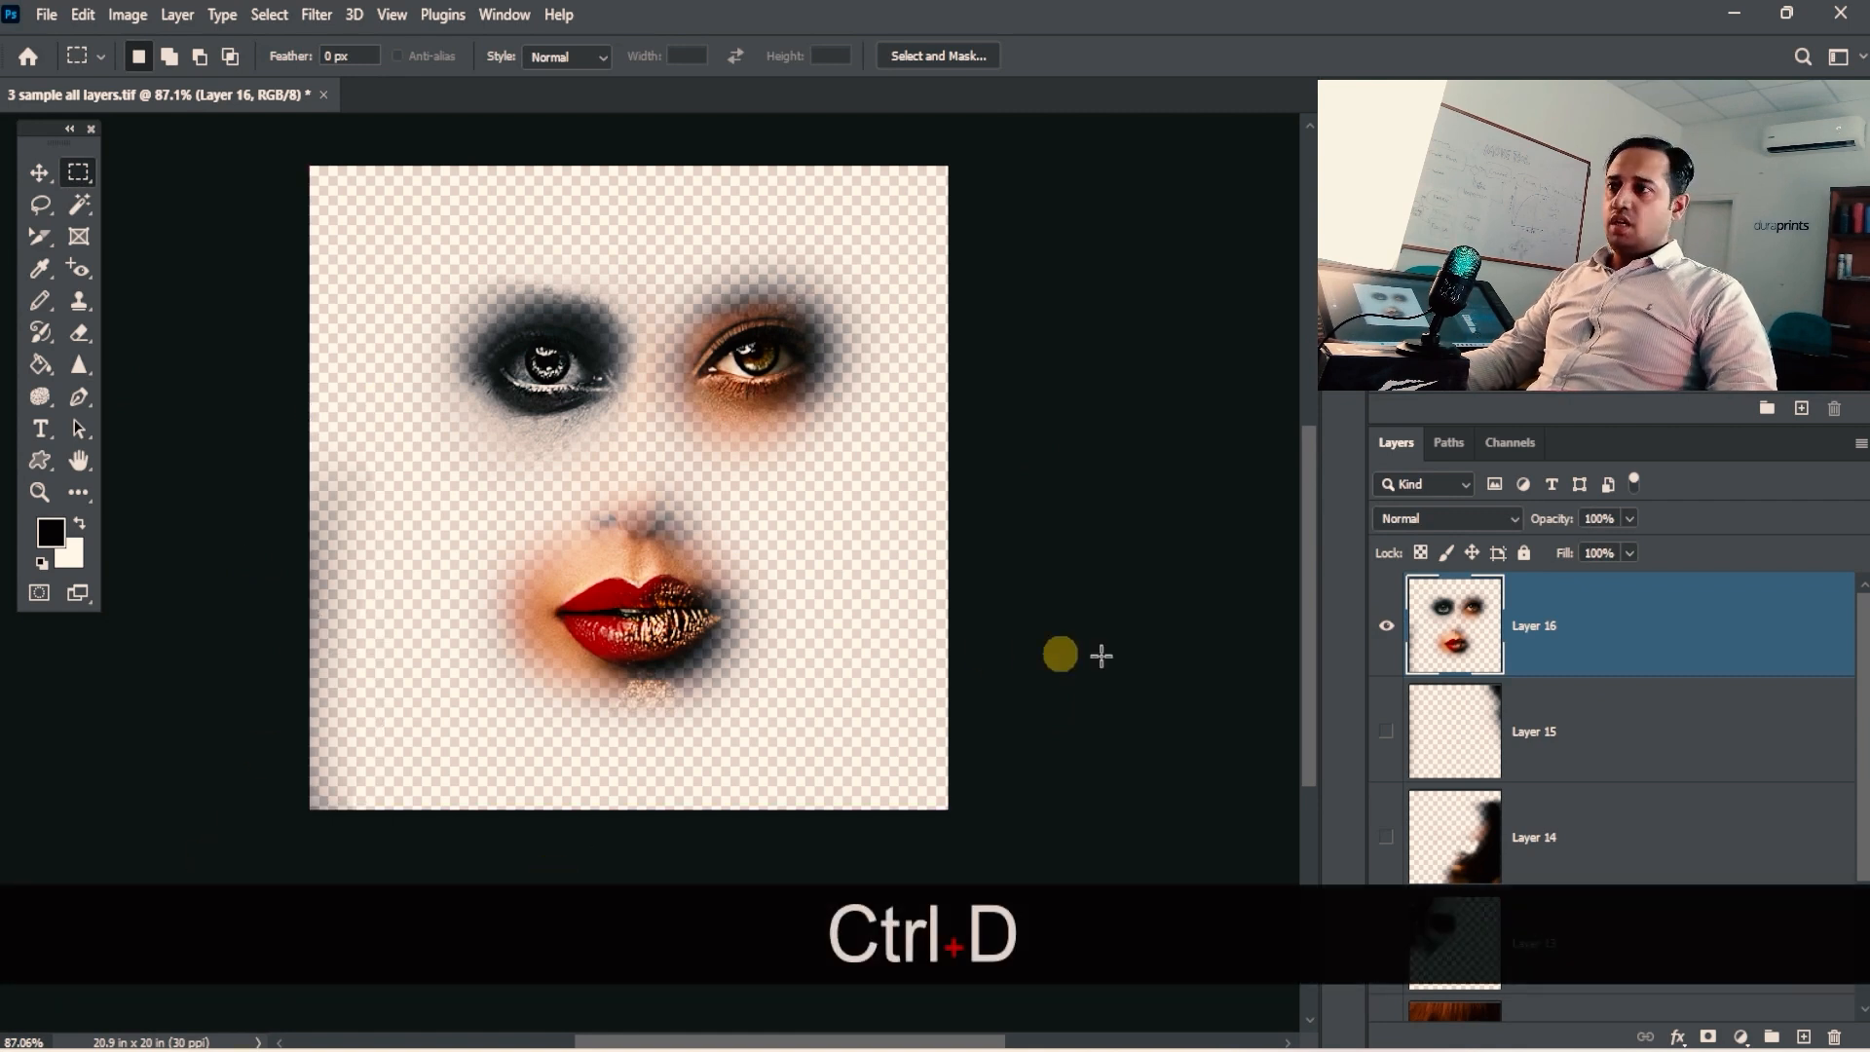
# Show Layers 15, 14 and 13 under the sharpened areas, and hide Layers 13 and 14 again for comparison.
pyautogui.moveTo(1385, 740); pyautogui.dragTo(1384, 942)
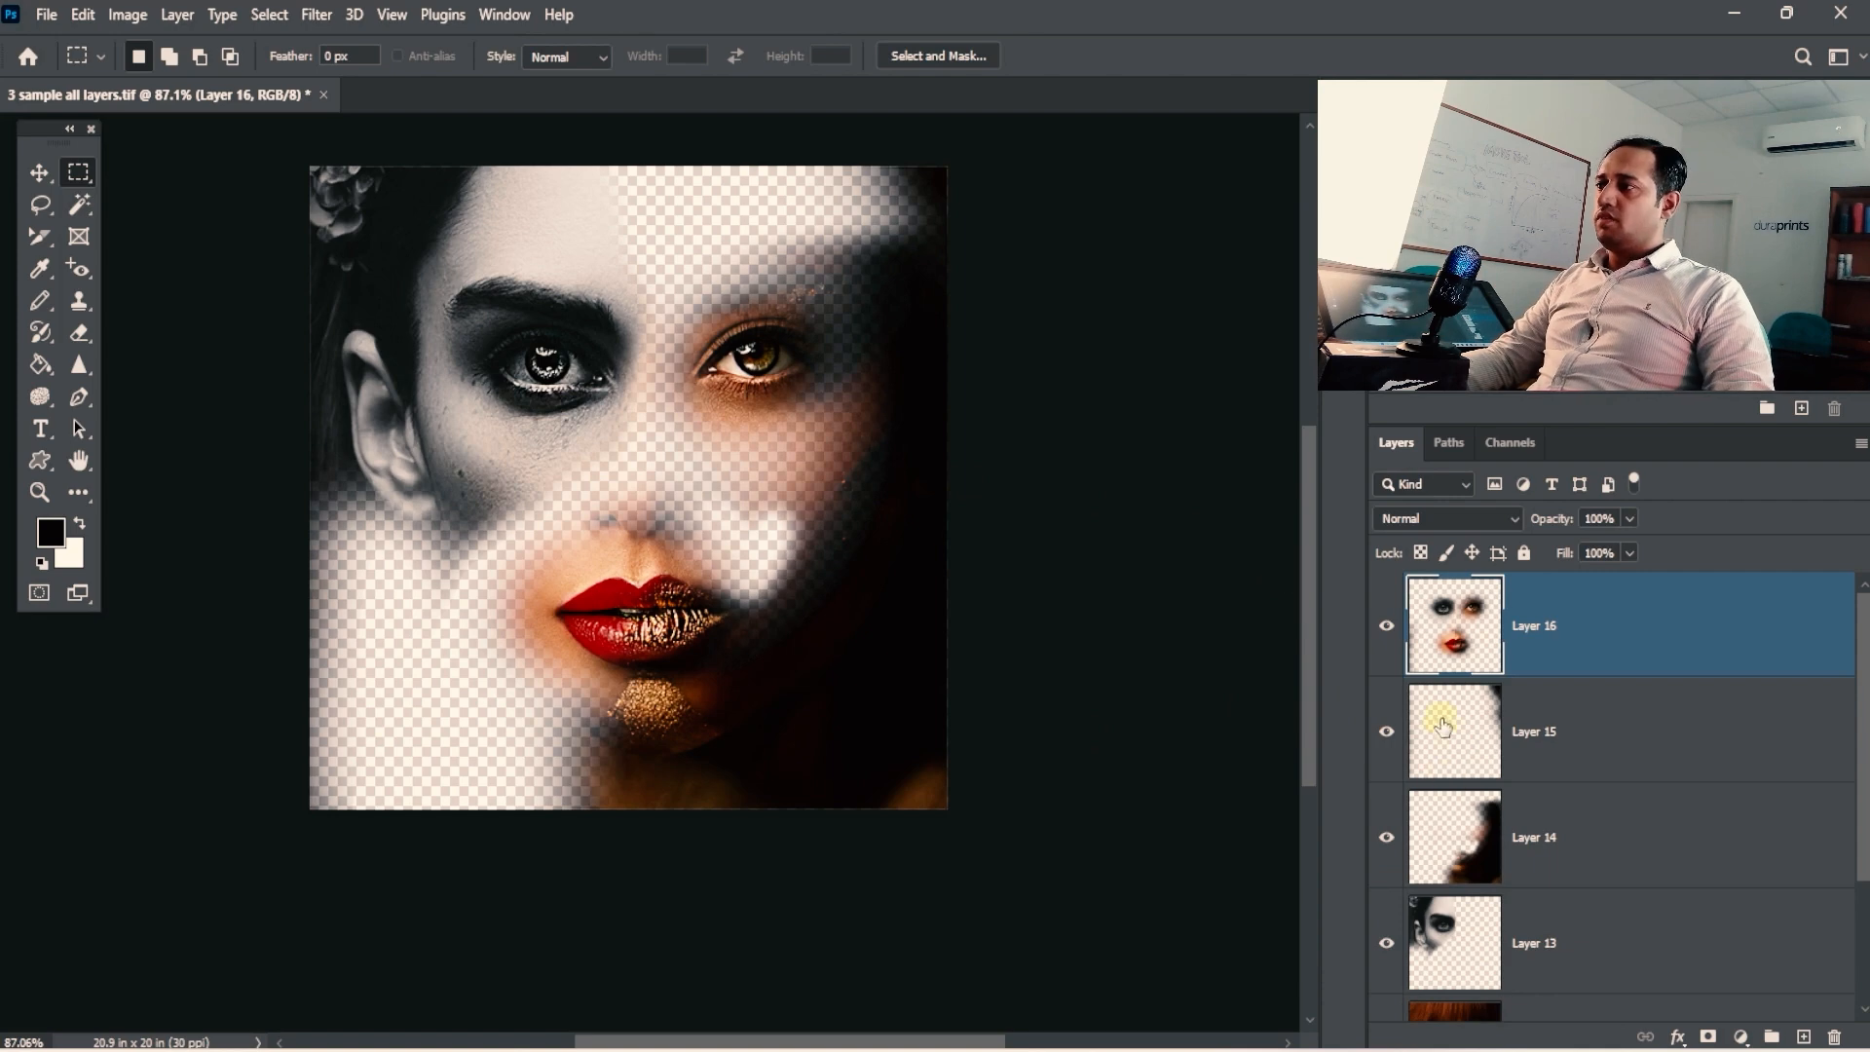
pyautogui.click(1389, 945)
pyautogui.moveTo(731, 285); pyautogui.dragTo(1303, 708)
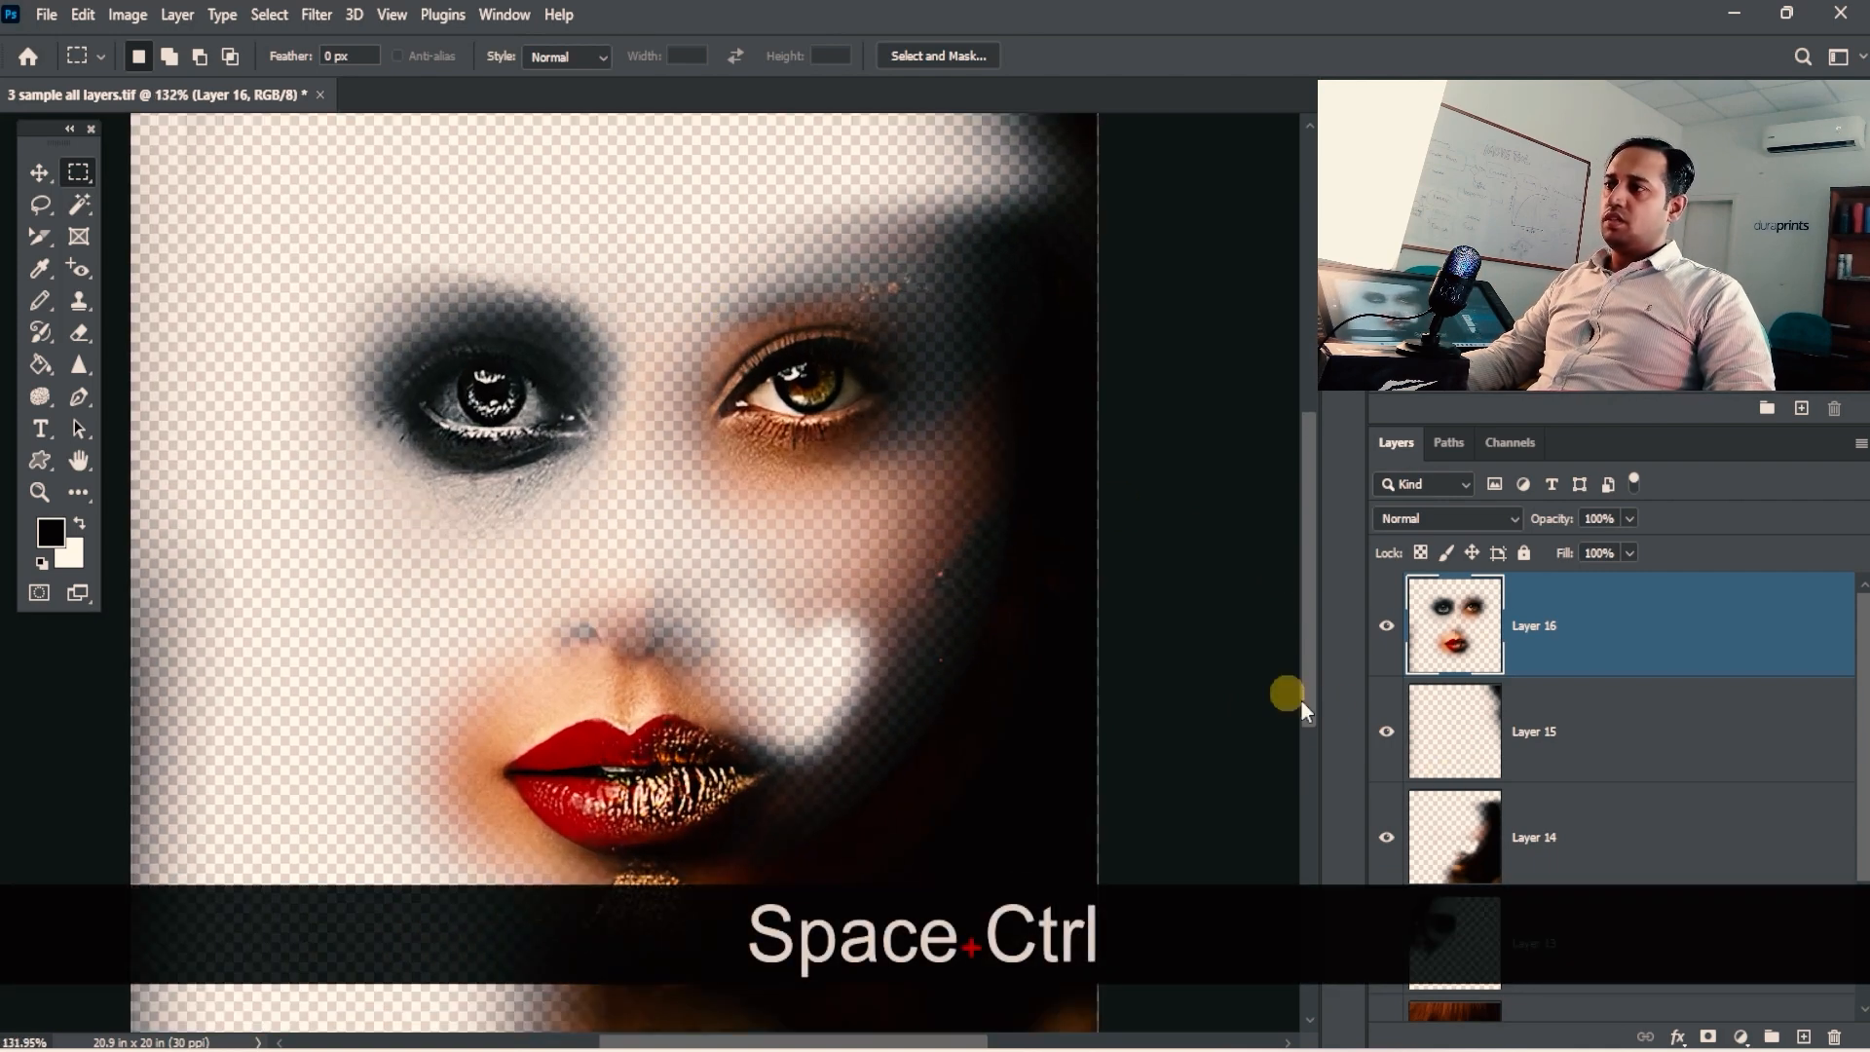
pyautogui.click(1397, 849)
pyautogui.moveTo(919, 539); pyautogui.dragTo(797, 442)
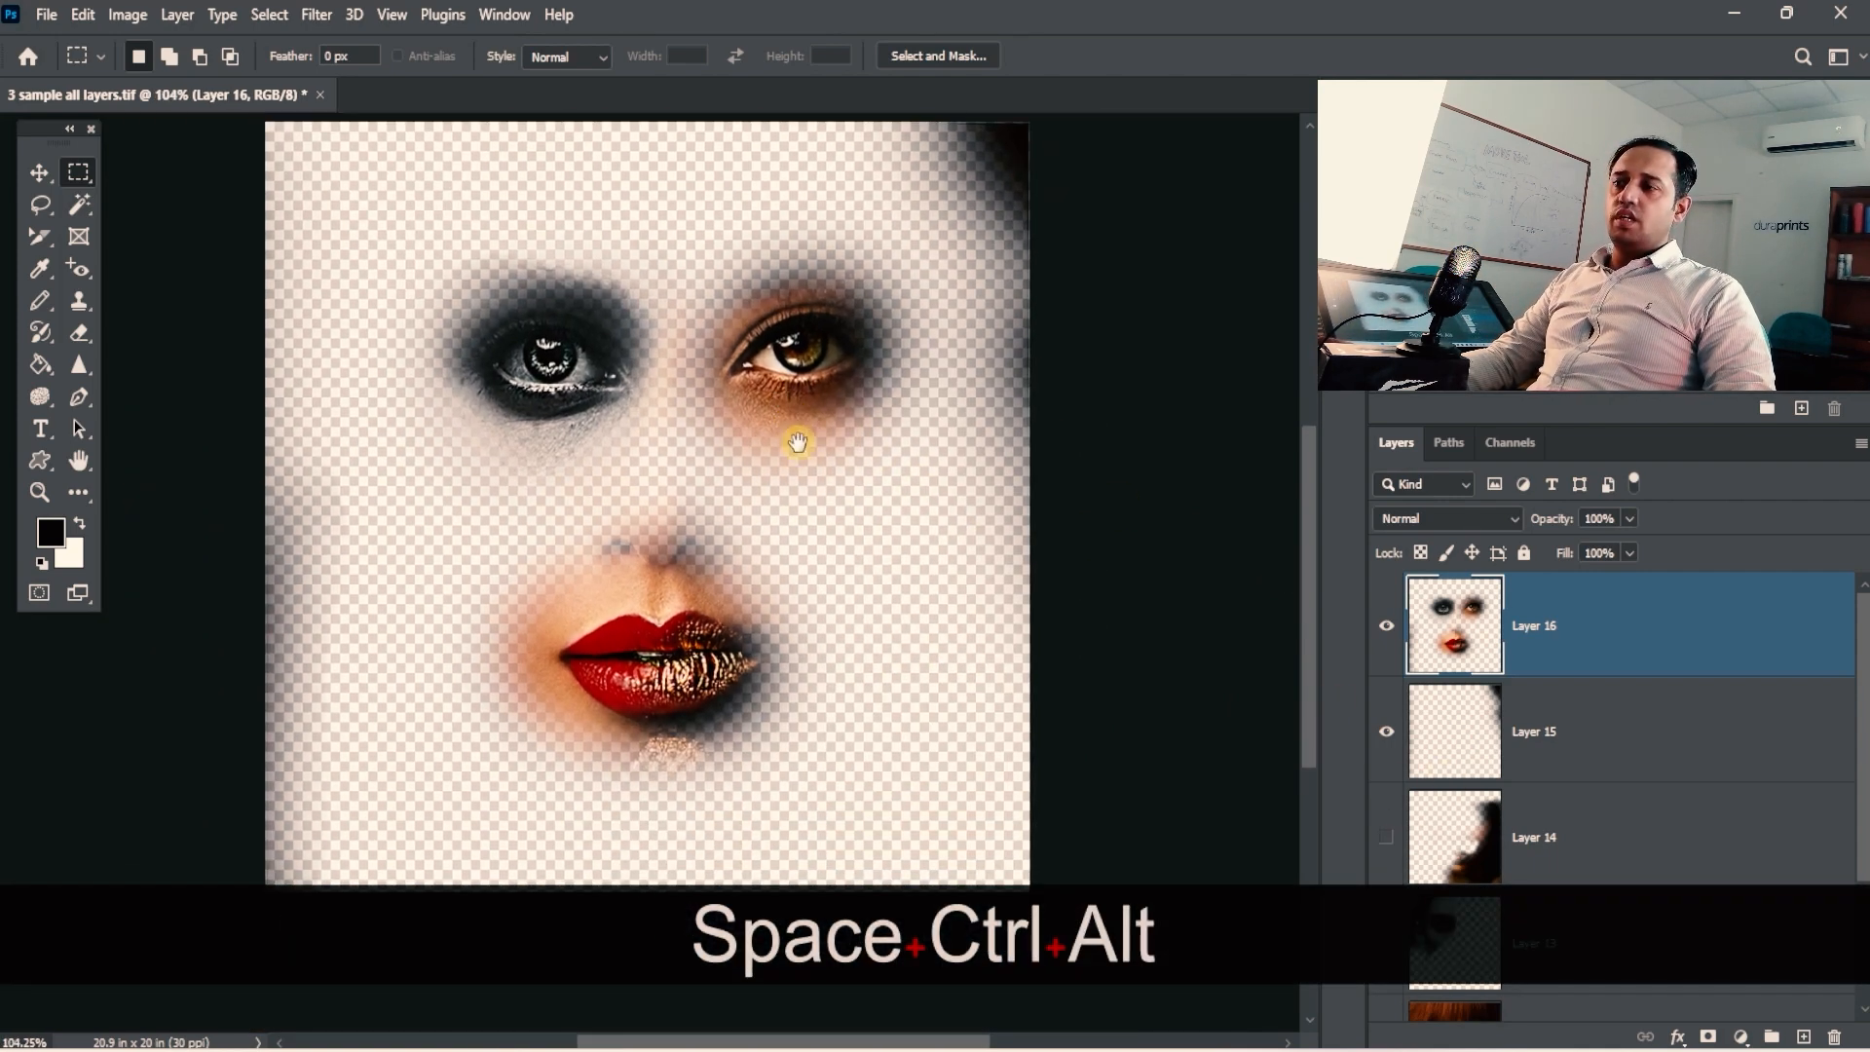
pyautogui.click(80, 365)
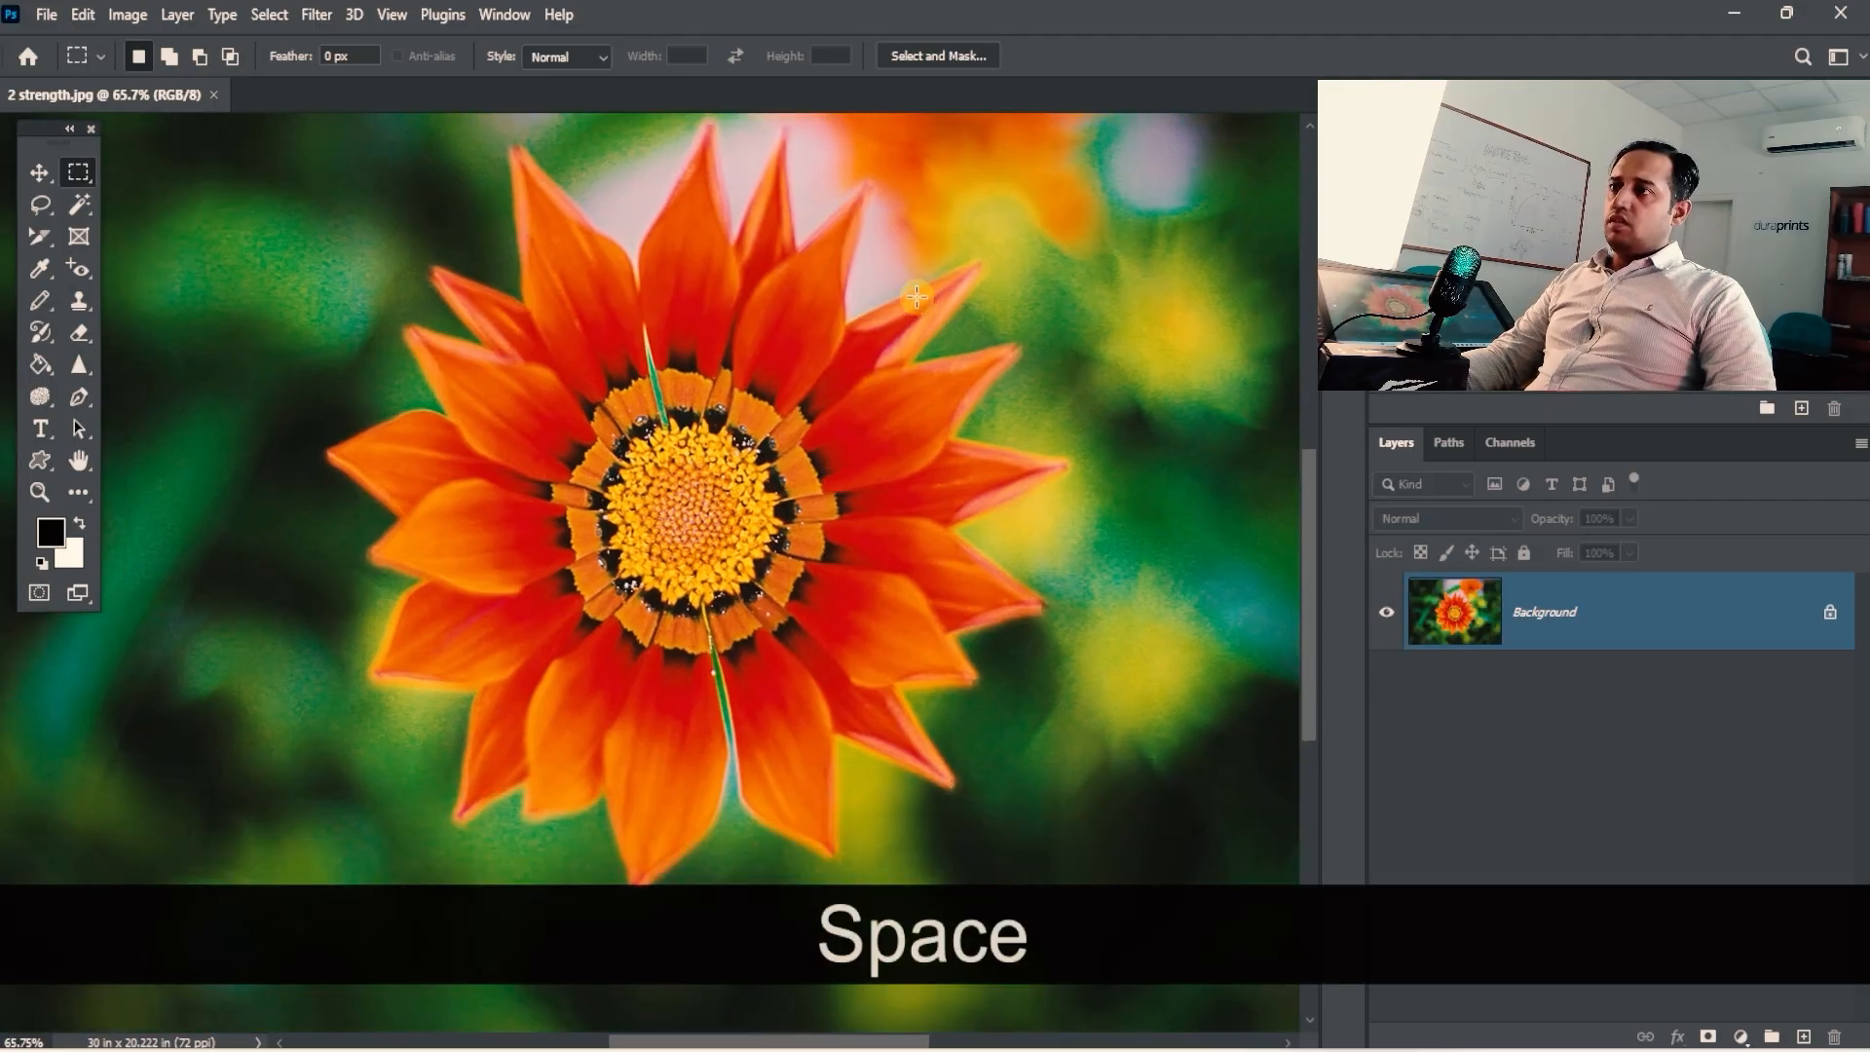
# Select the left half of the flower photo with the Rectangular Marquee and copy it to a new layer.
pyautogui.hotkey('ctrl', 'alt', 'space')
pyautogui.press('ctrl')
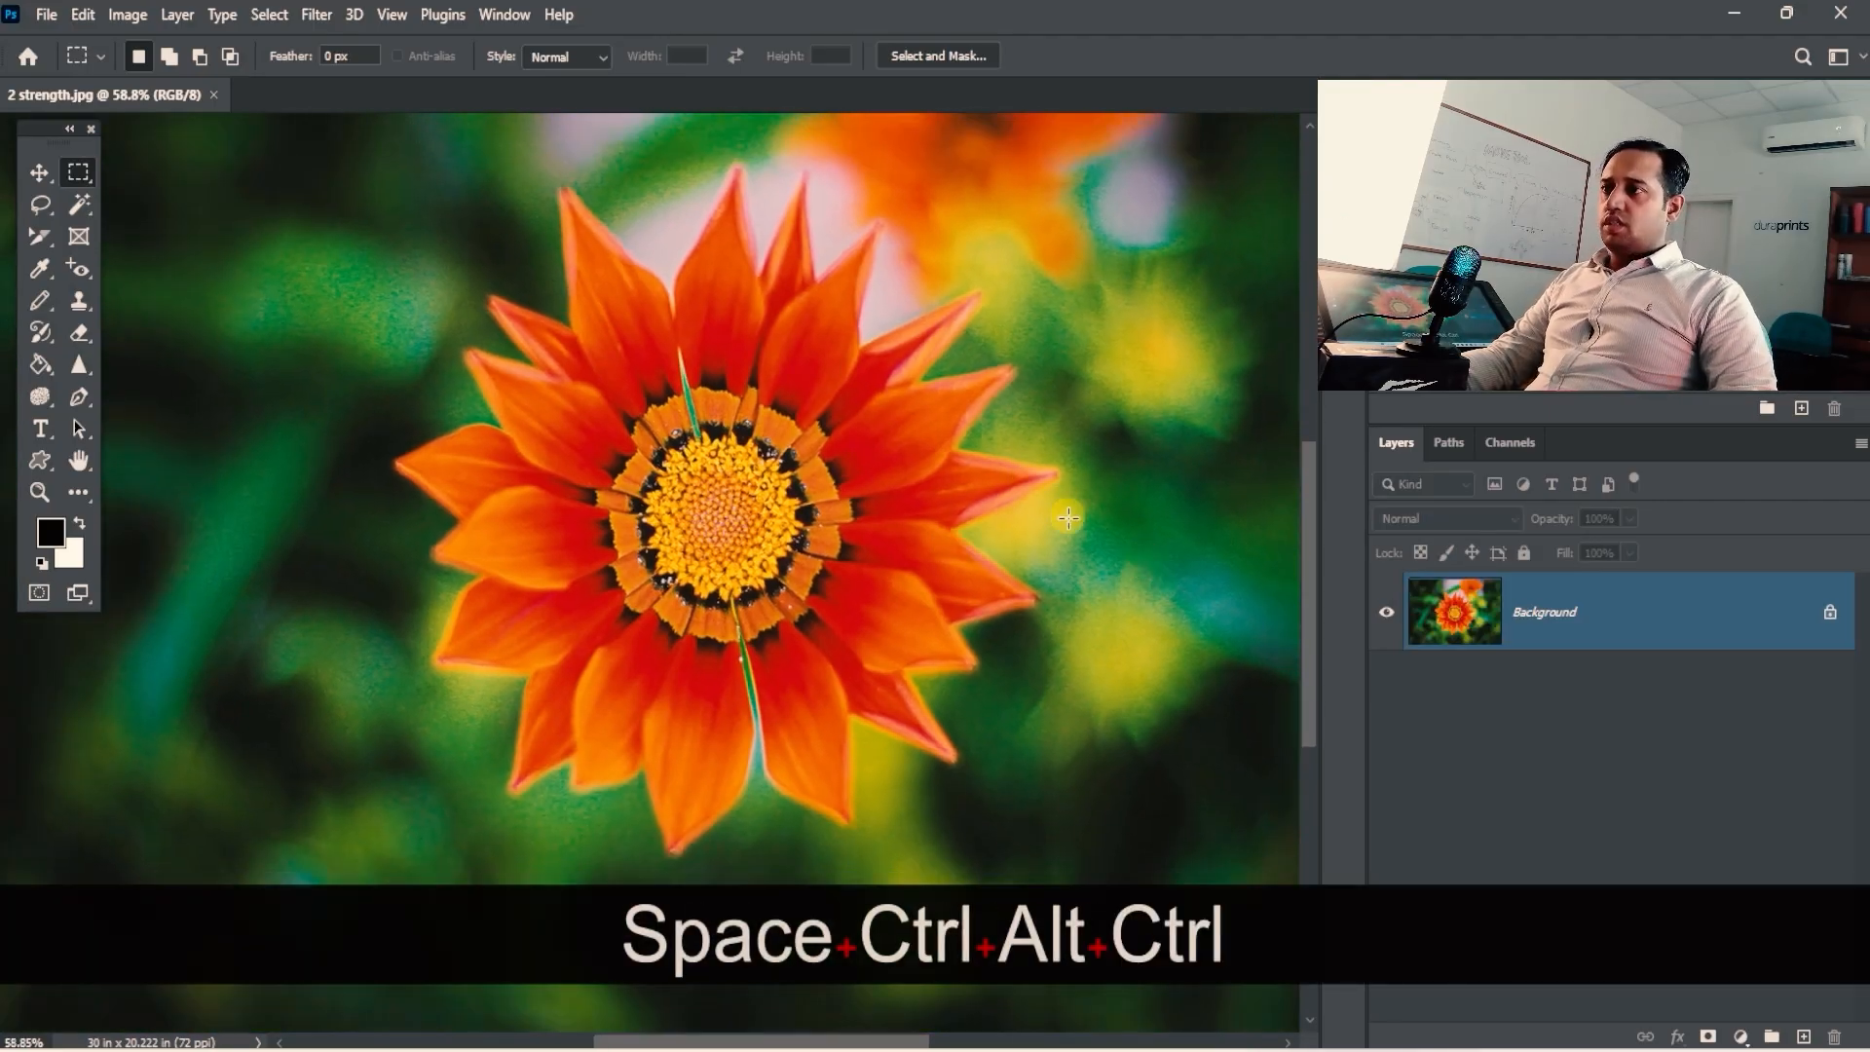
pyautogui.press('ctrl')
pyautogui.hotkey('ctrl', 'alt', 'space')
pyautogui.keyDown('ctrl'); pyautogui.keyDown('alt'); pyautogui.click(637, 375); pyautogui.keyUp('alt'); pyautogui.keyUp('ctrl')
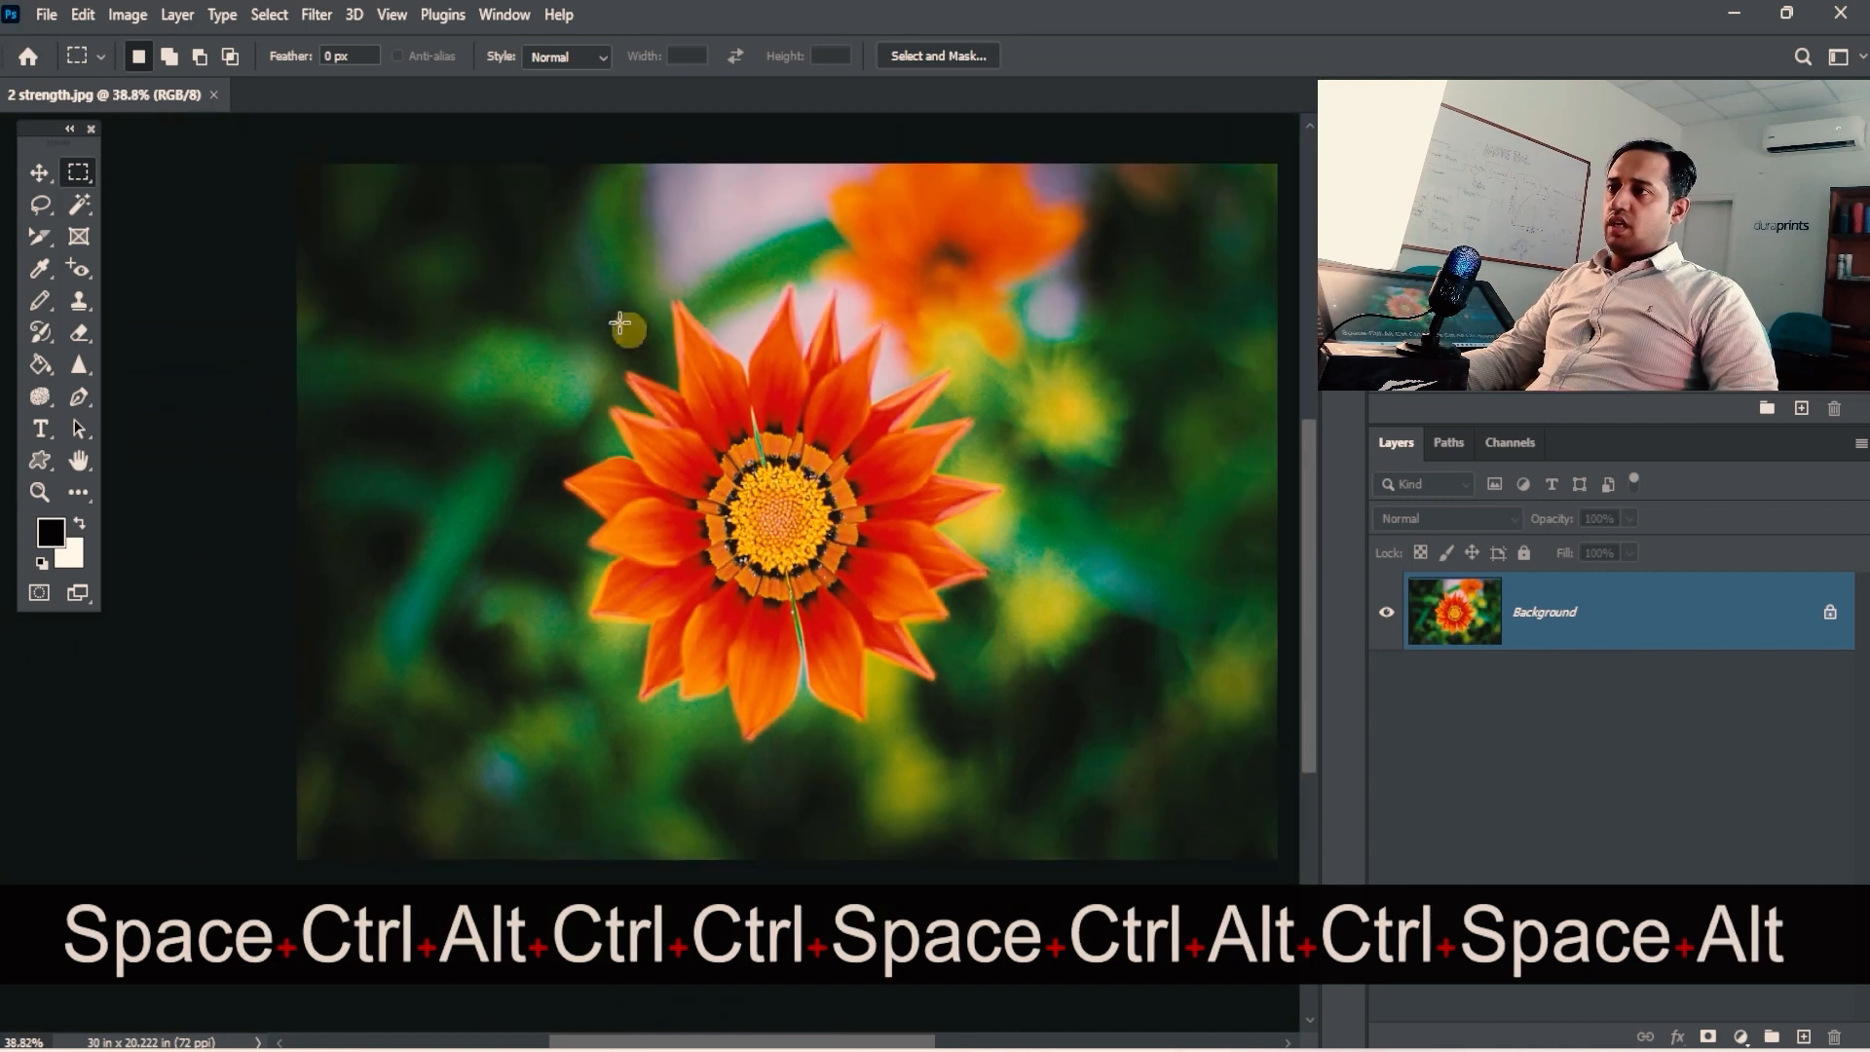
pyautogui.moveTo(412, 153); pyautogui.dragTo(776, 896)
pyautogui.press('shift')
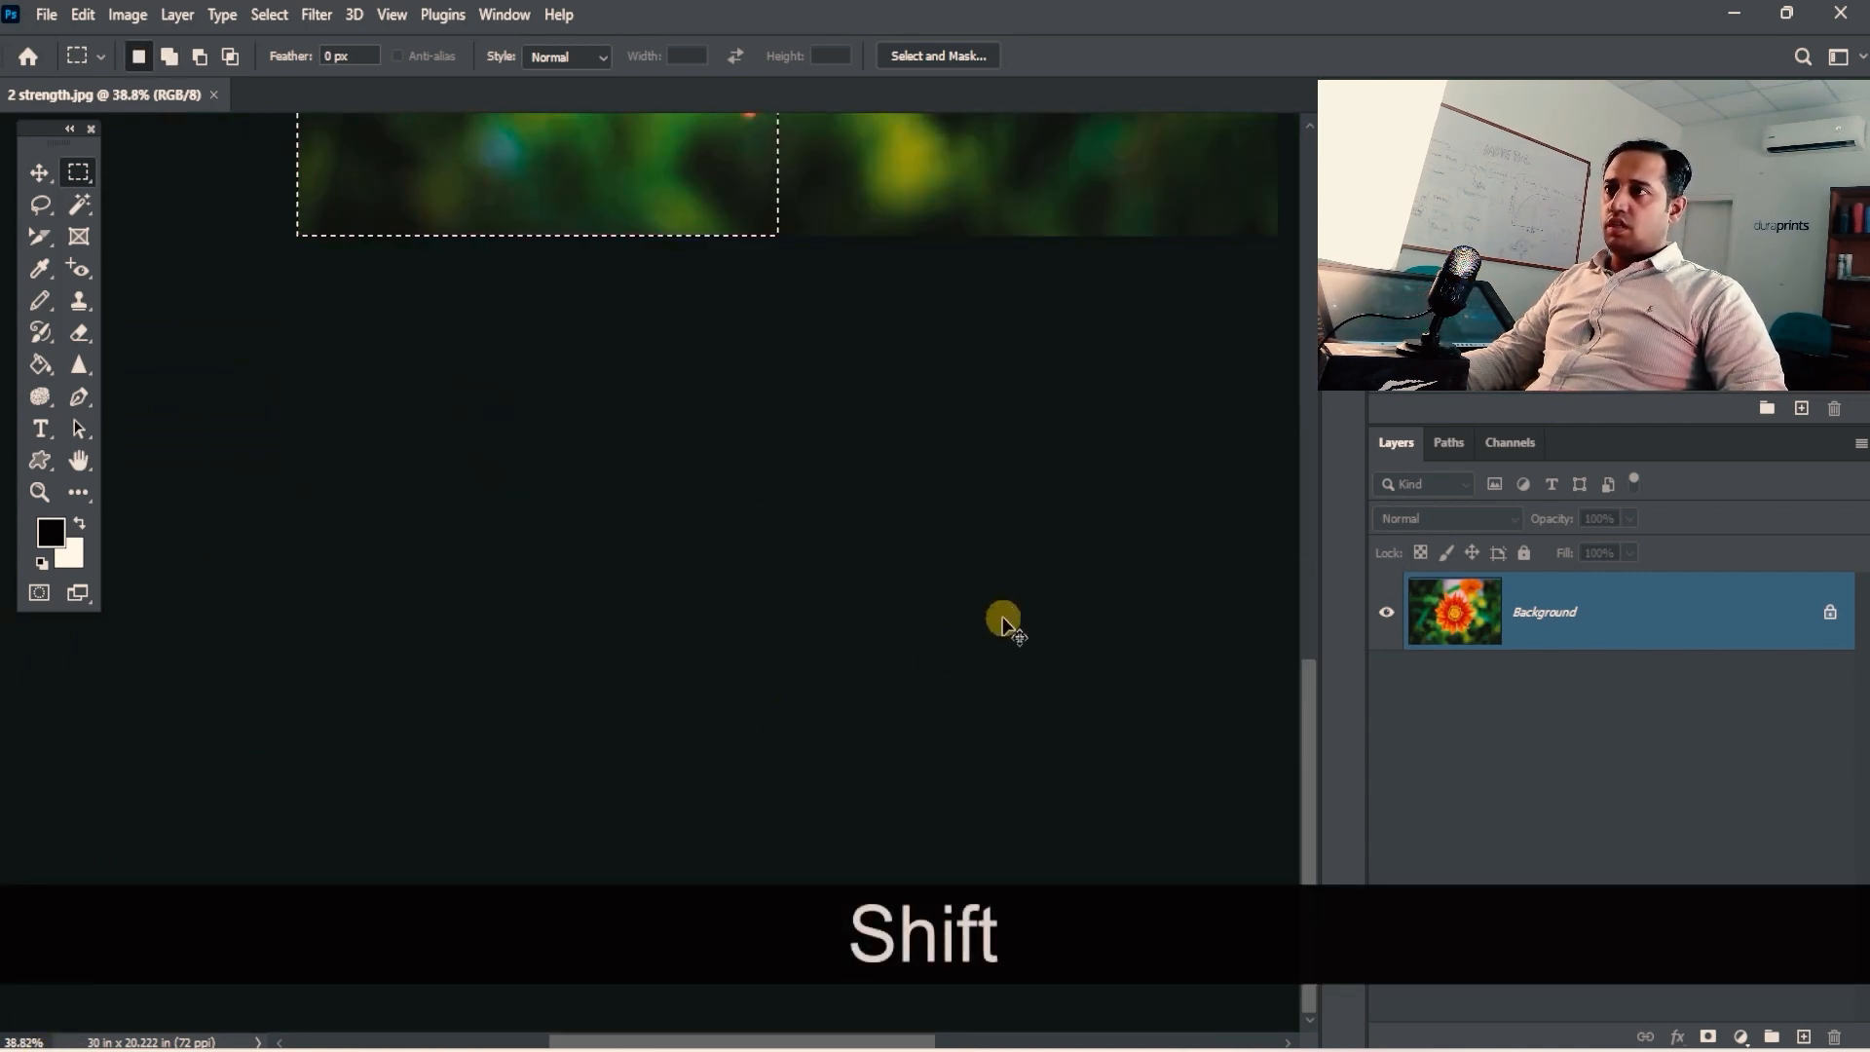
pyautogui.hotkey('ctrl', 'j')
pyautogui.press('space')
pyautogui.moveTo(910, 334); pyautogui.dragTo(914, 809)
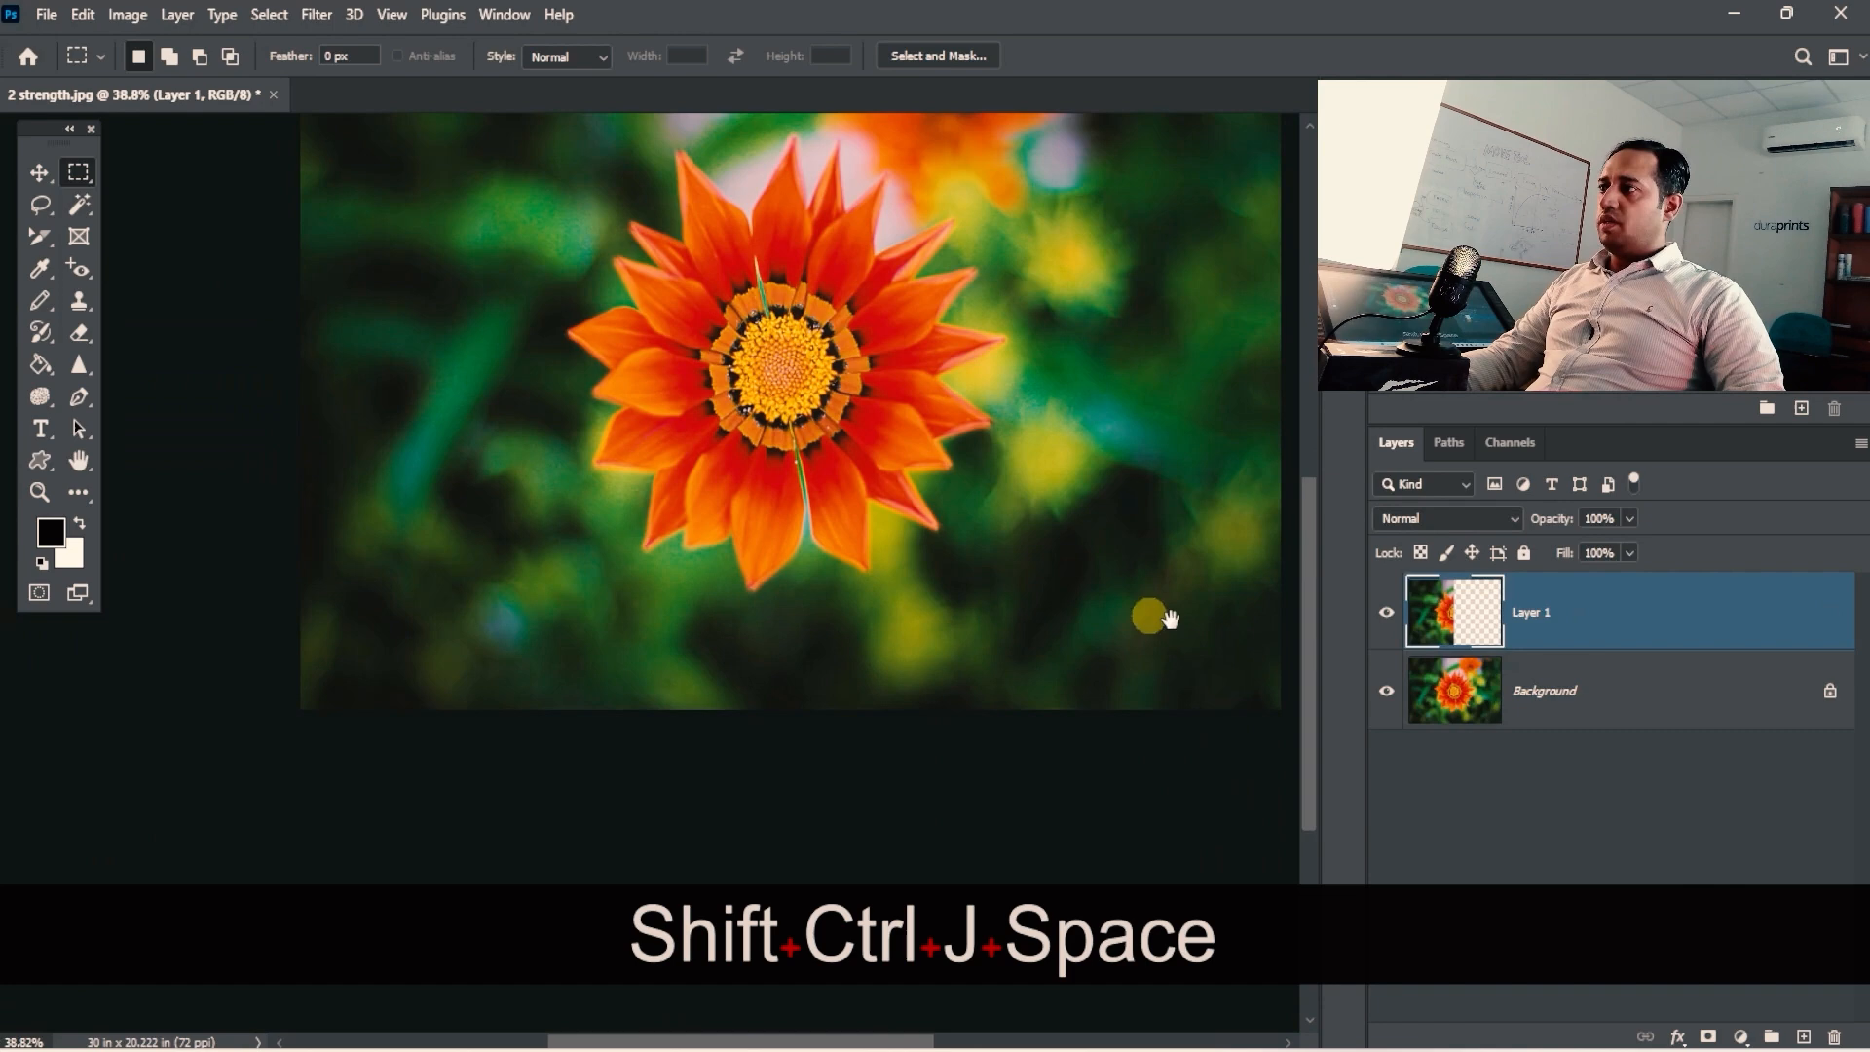
# Hide the Background to check the half-flower copy, and show it again with Layer 1 selected.
pyautogui.click(1402, 702)
pyautogui.click(1392, 695)
pyautogui.press('space')
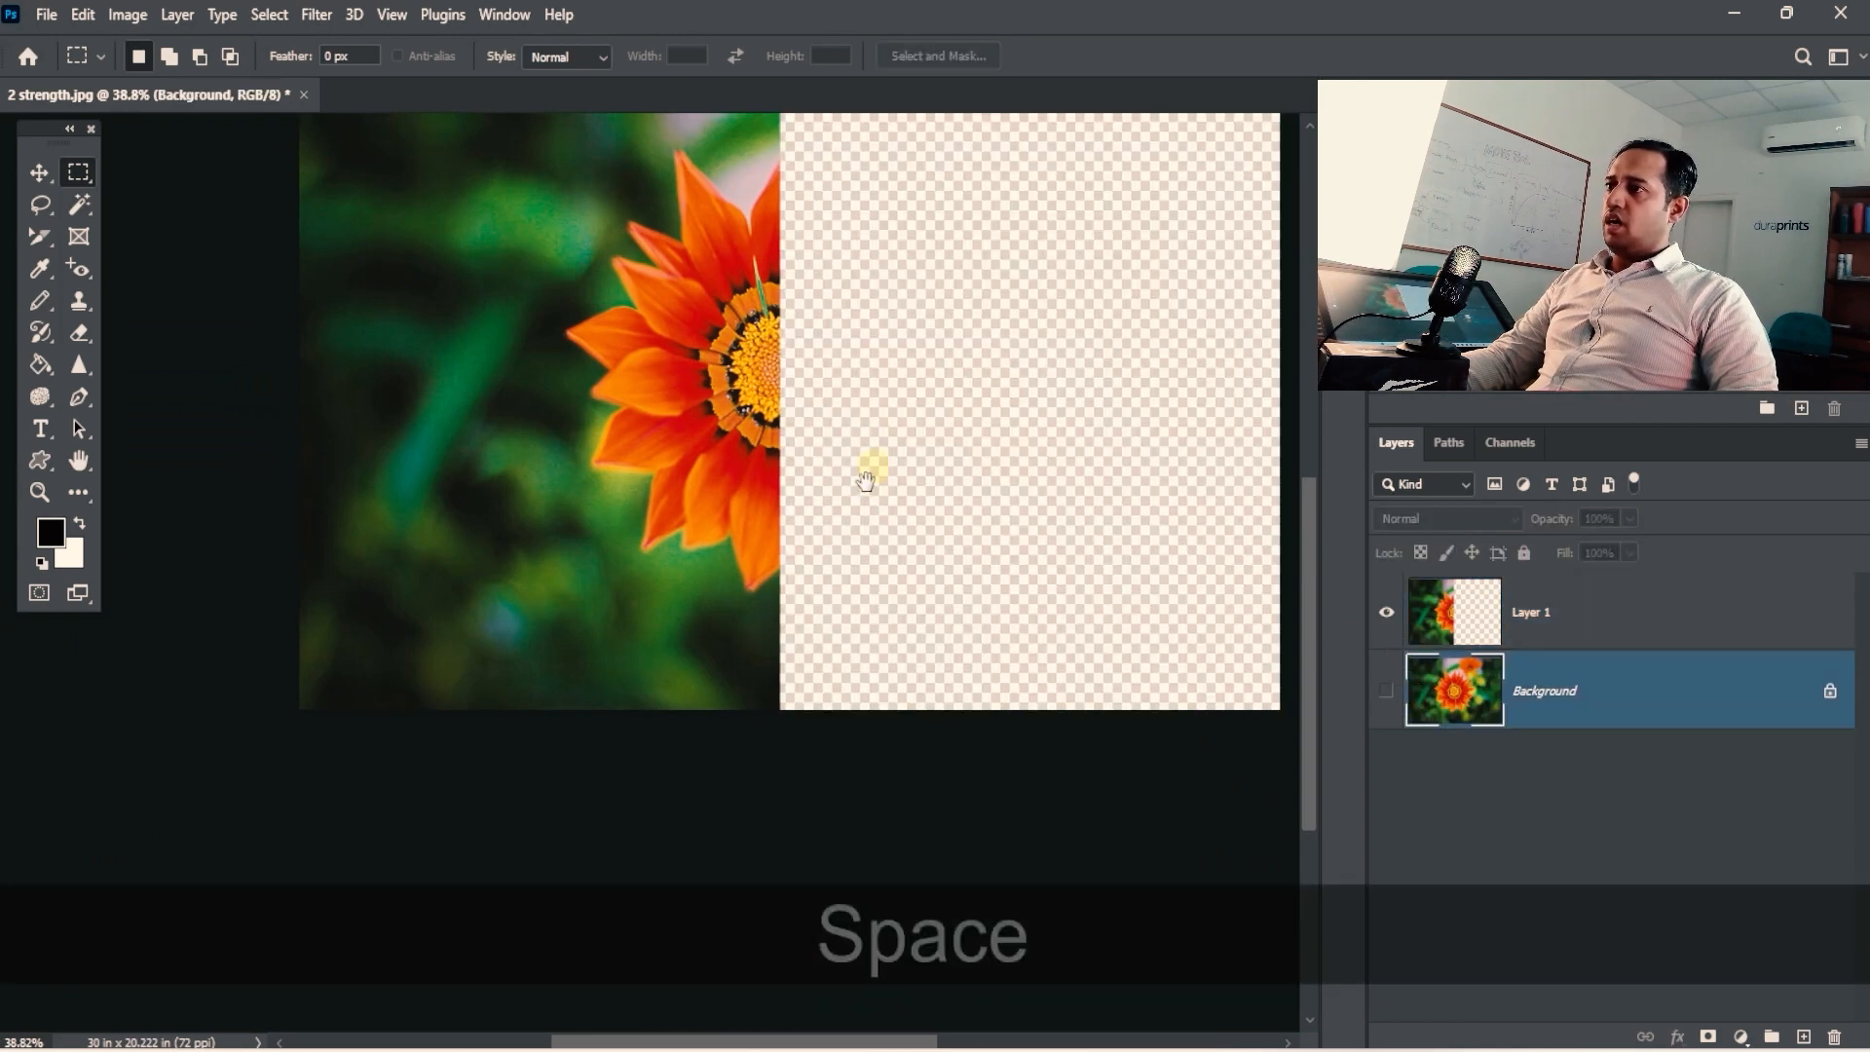
pyautogui.moveTo(868, 471); pyautogui.dragTo(796, 582)
pyautogui.click(1428, 638)
pyautogui.click(1392, 684)
pyautogui.press('space')
pyautogui.hotkey('ctrl', 'space')
pyautogui.moveTo(686, 473); pyautogui.dragTo(823, 469)
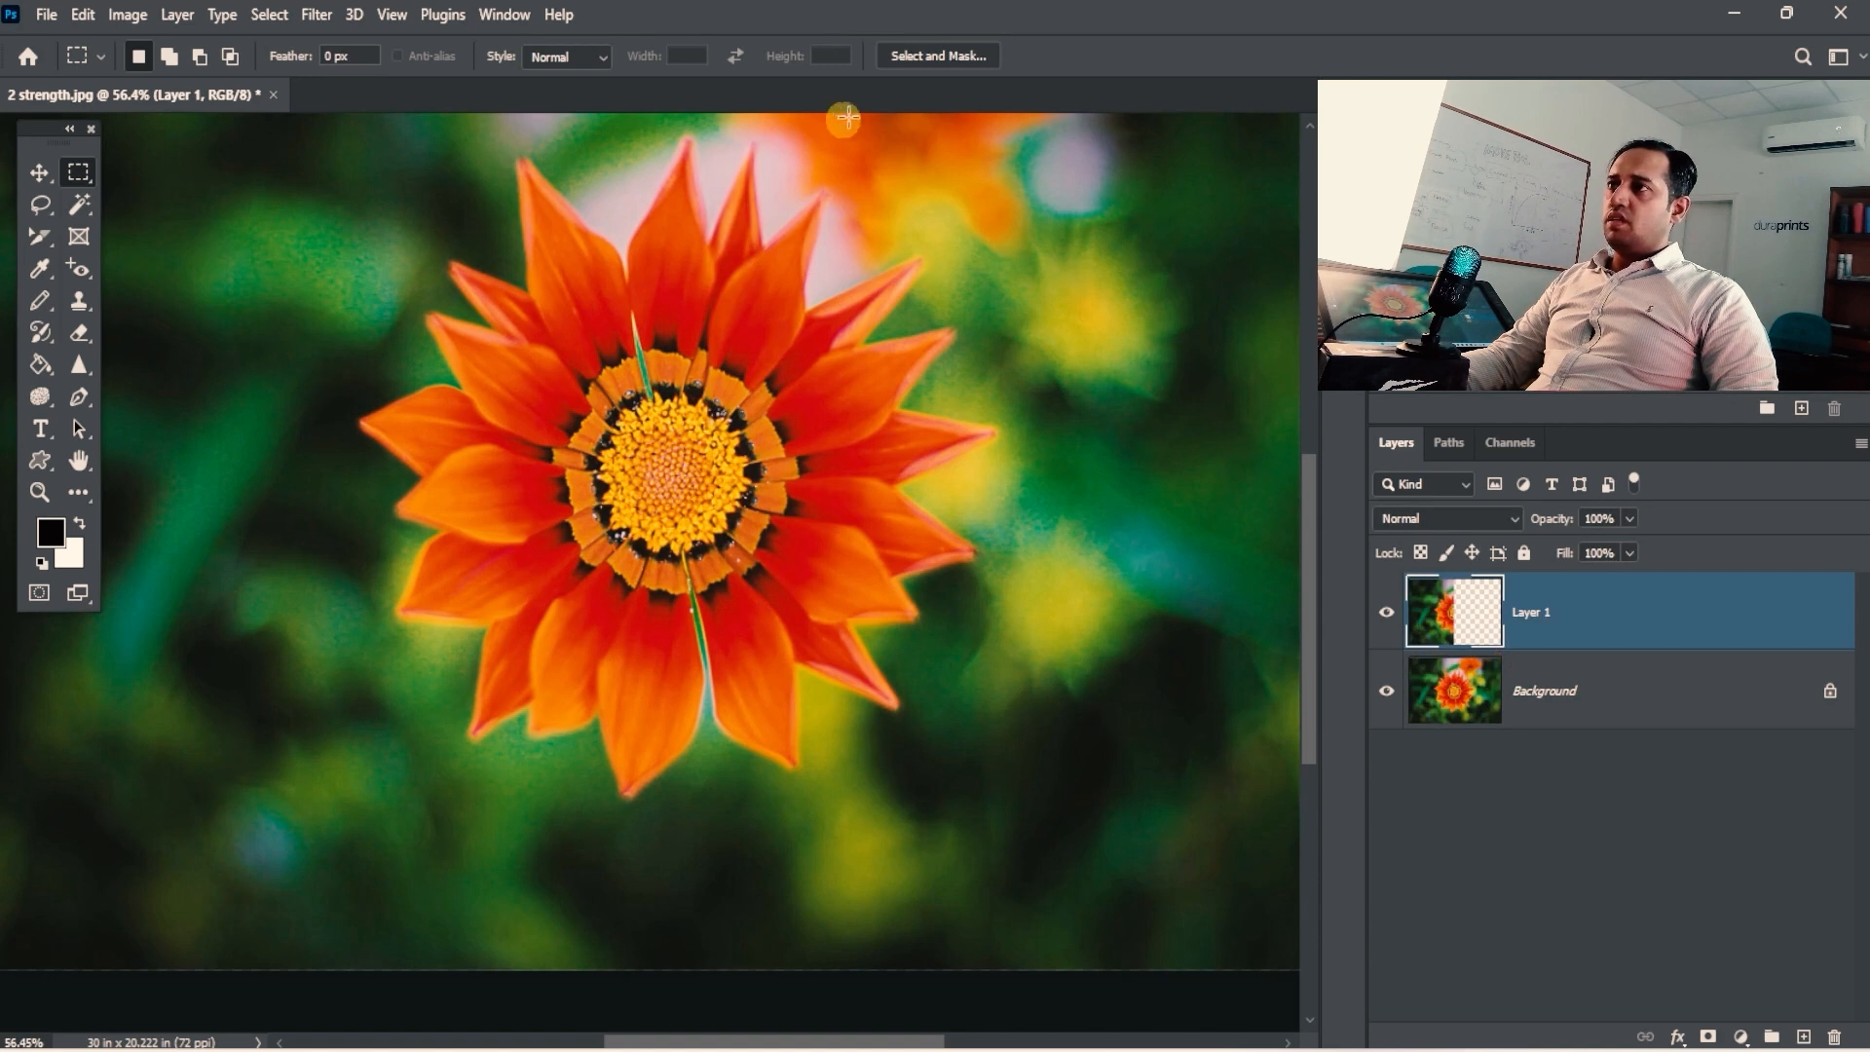
# Sharpen the left half of the flower's centre on Layer 1 at 73% strength with Protect Detail enabled.
pyautogui.click(79, 368)
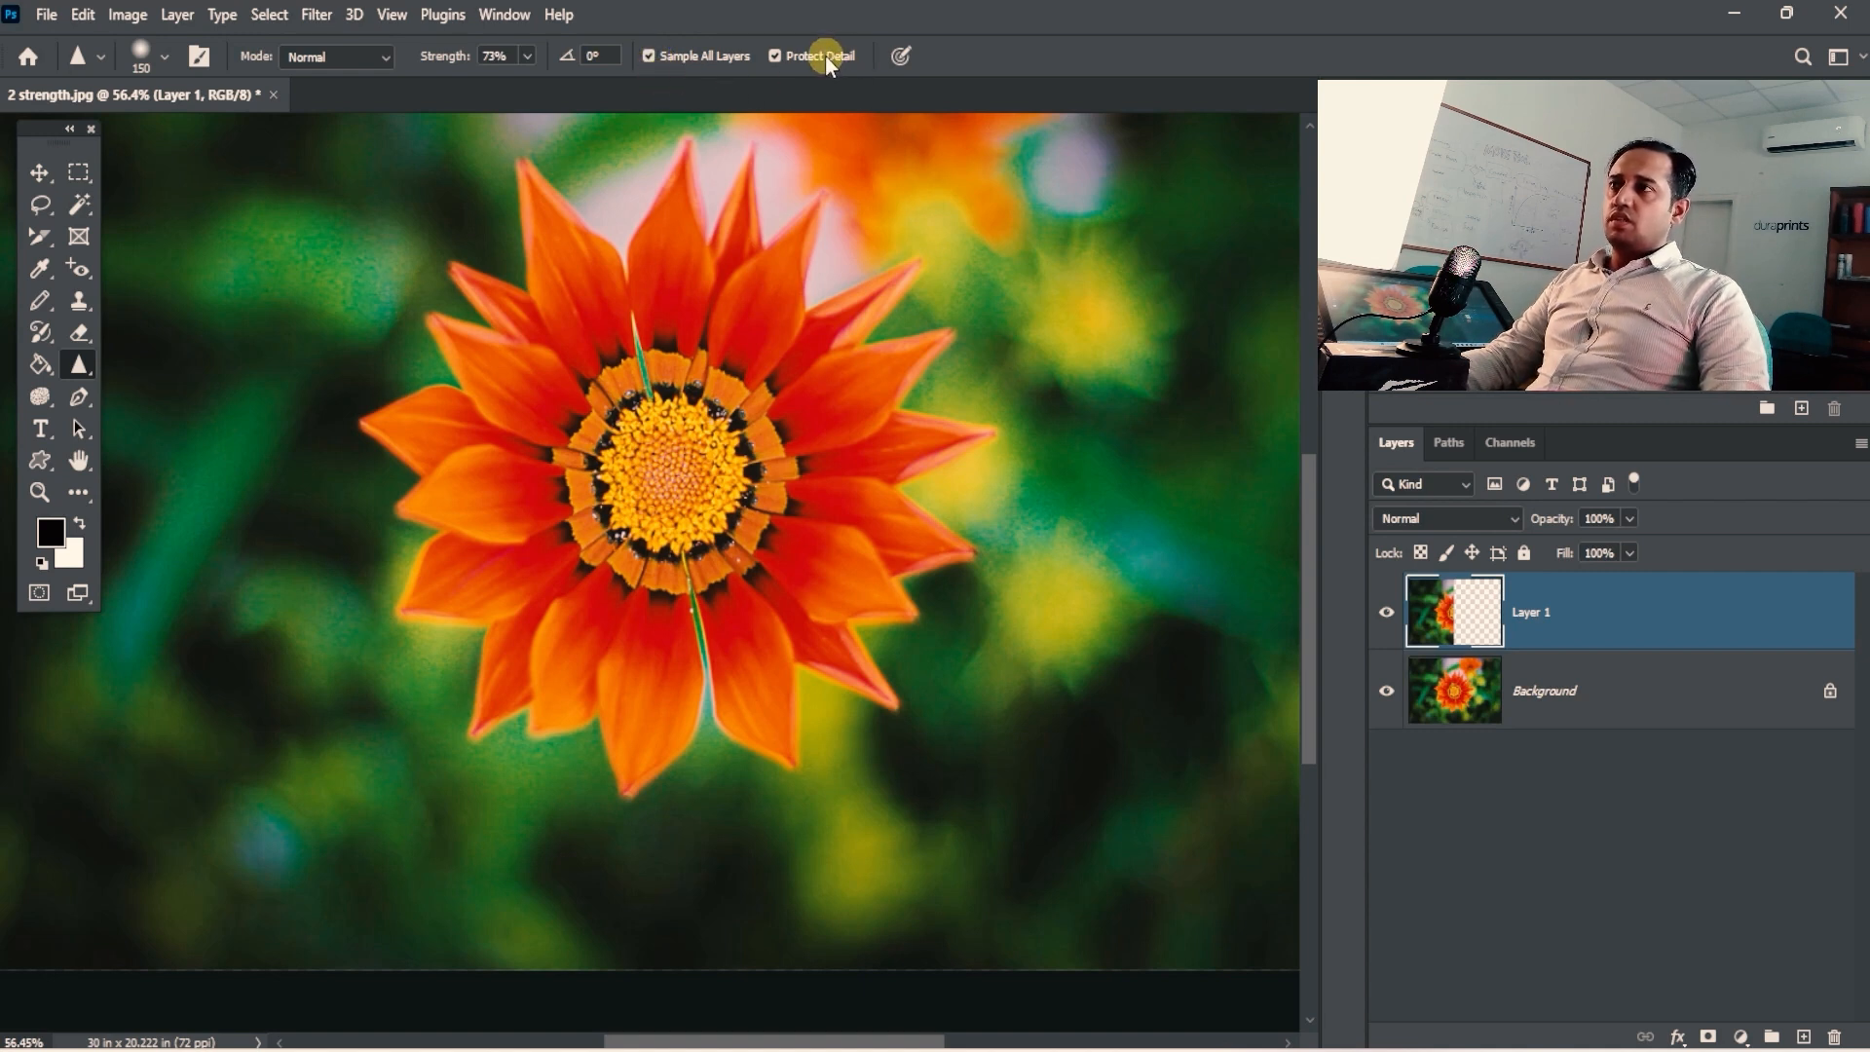
pyautogui.keyDown('ctrl'); pyautogui.keyDown('space'); pyautogui.click(717, 443); pyautogui.keyUp('space'); pyautogui.keyUp('ctrl')
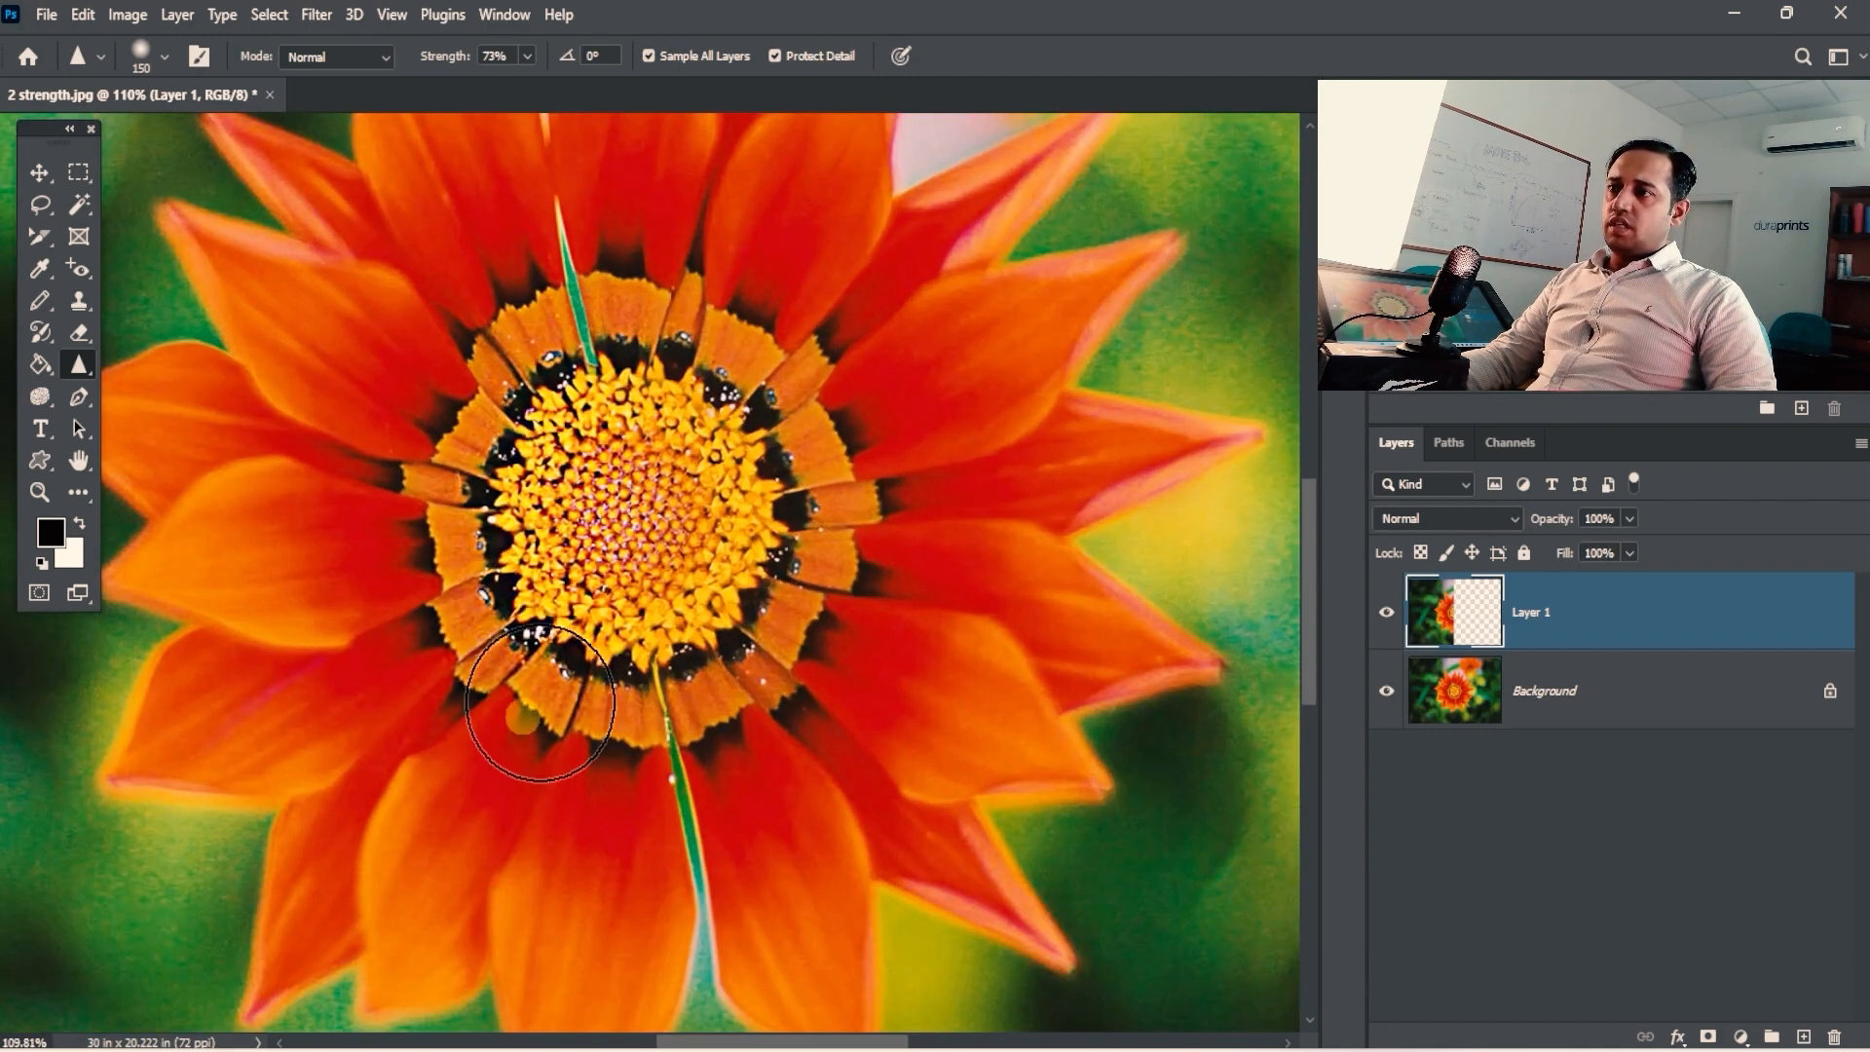
pyautogui.keyDown('ctrl'); pyautogui.keyDown('alt'); pyautogui.keyDown('space'); pyautogui.click(707, 611); pyautogui.keyUp('space'); pyautogui.keyUp('alt'); pyautogui.keyUp('ctrl')
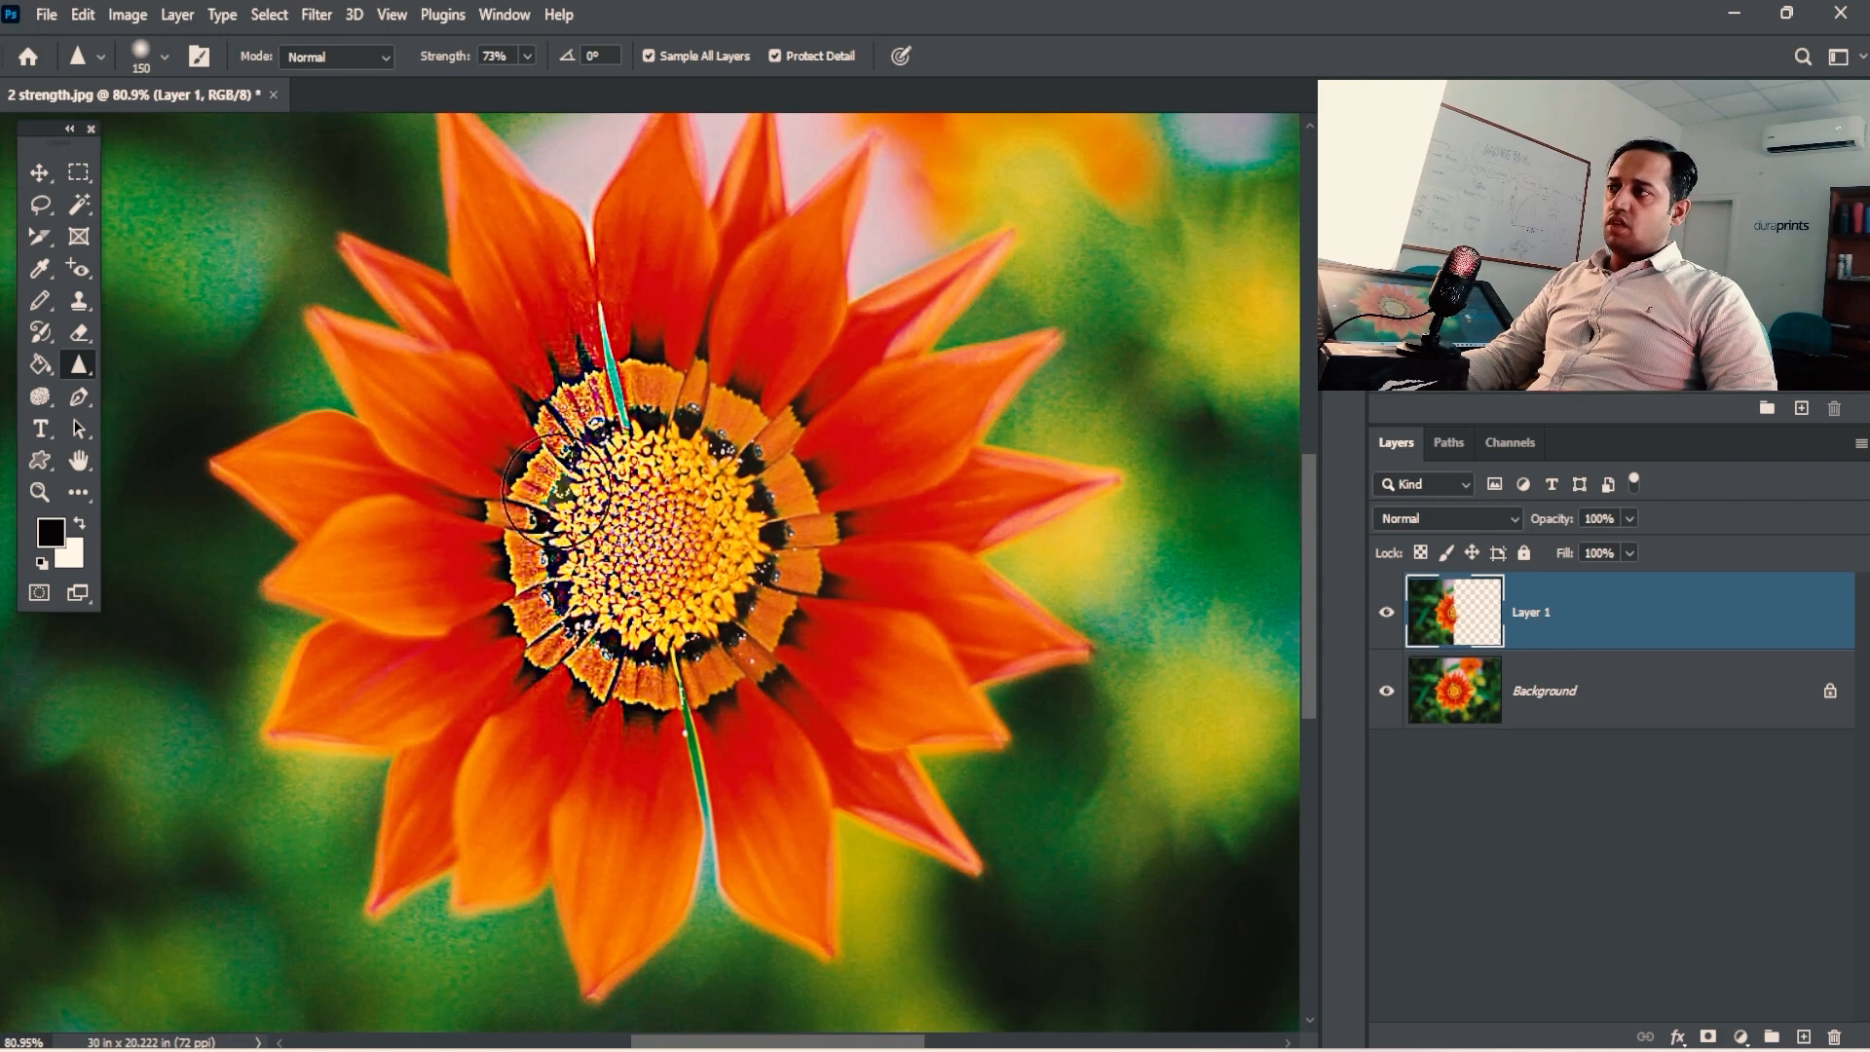
pyautogui.hotkey('ctrl', 'z')
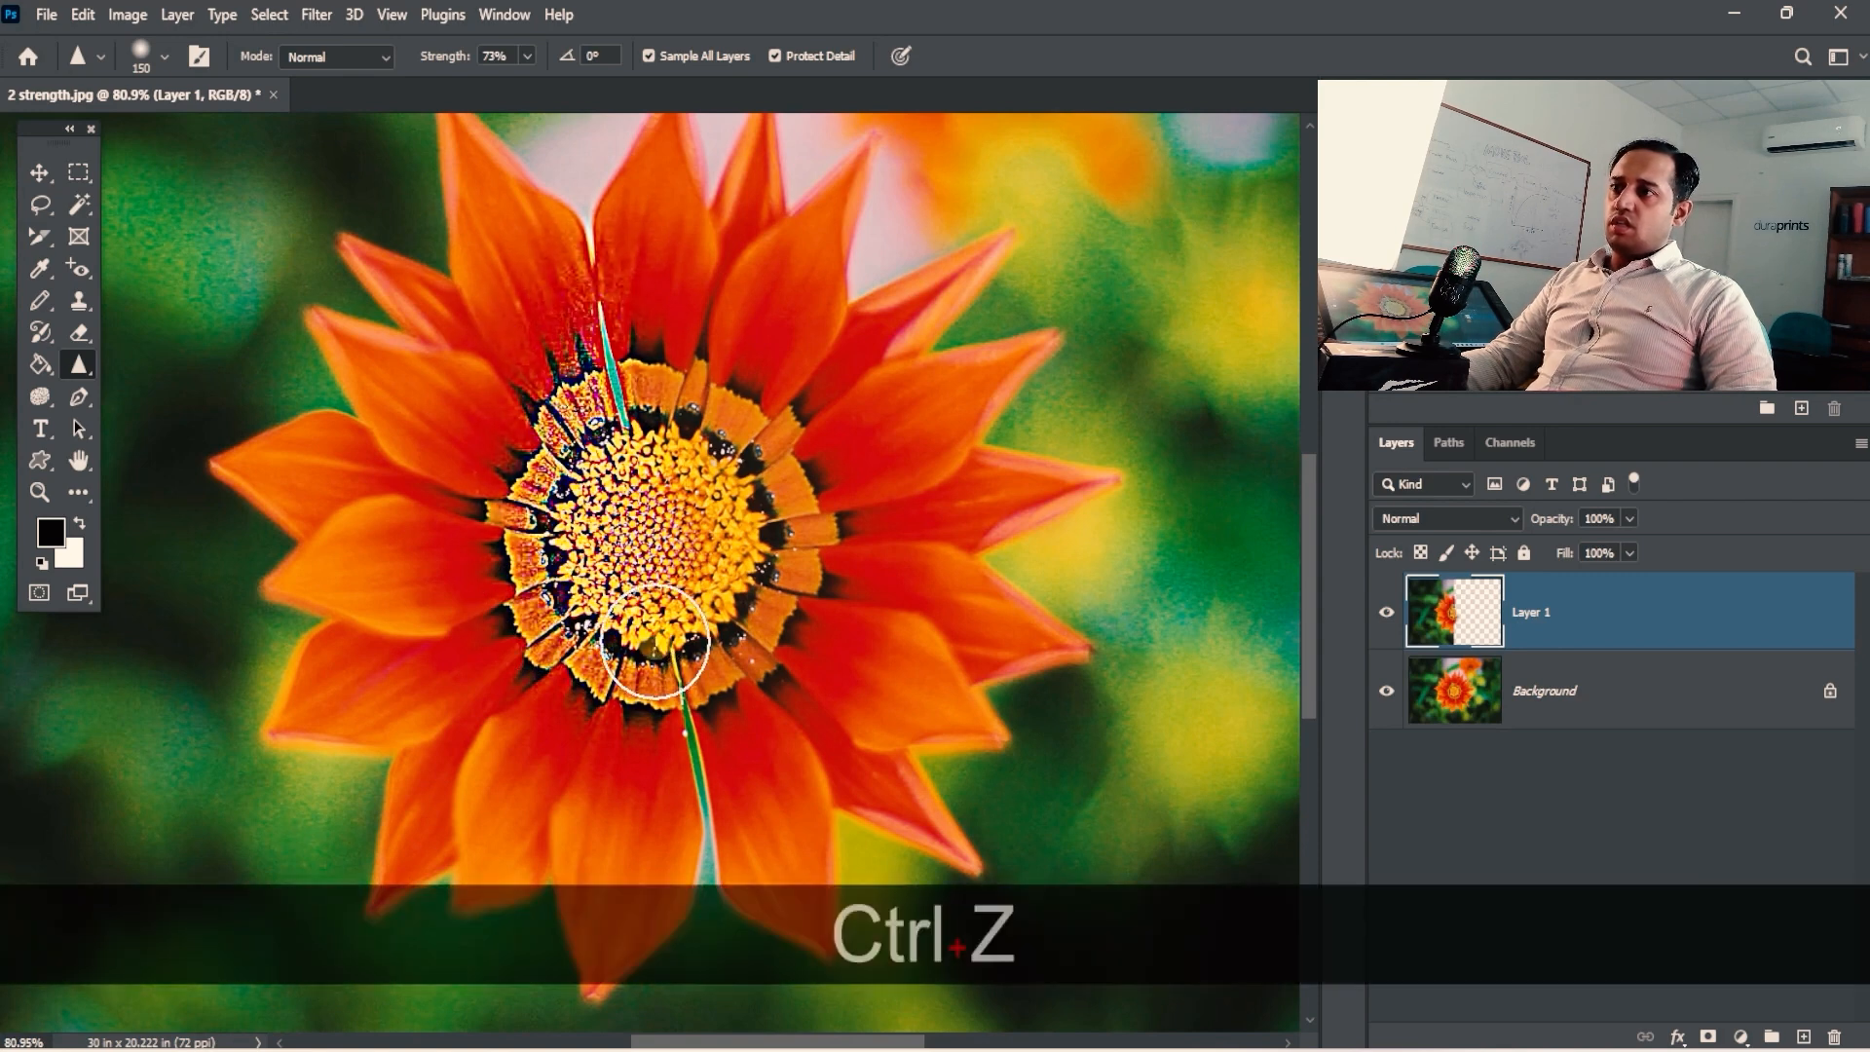
# Sharpen the right half of the flower's centre on the Background with Protect Detail and Sample All Layers disabled.
pyautogui.press('space')
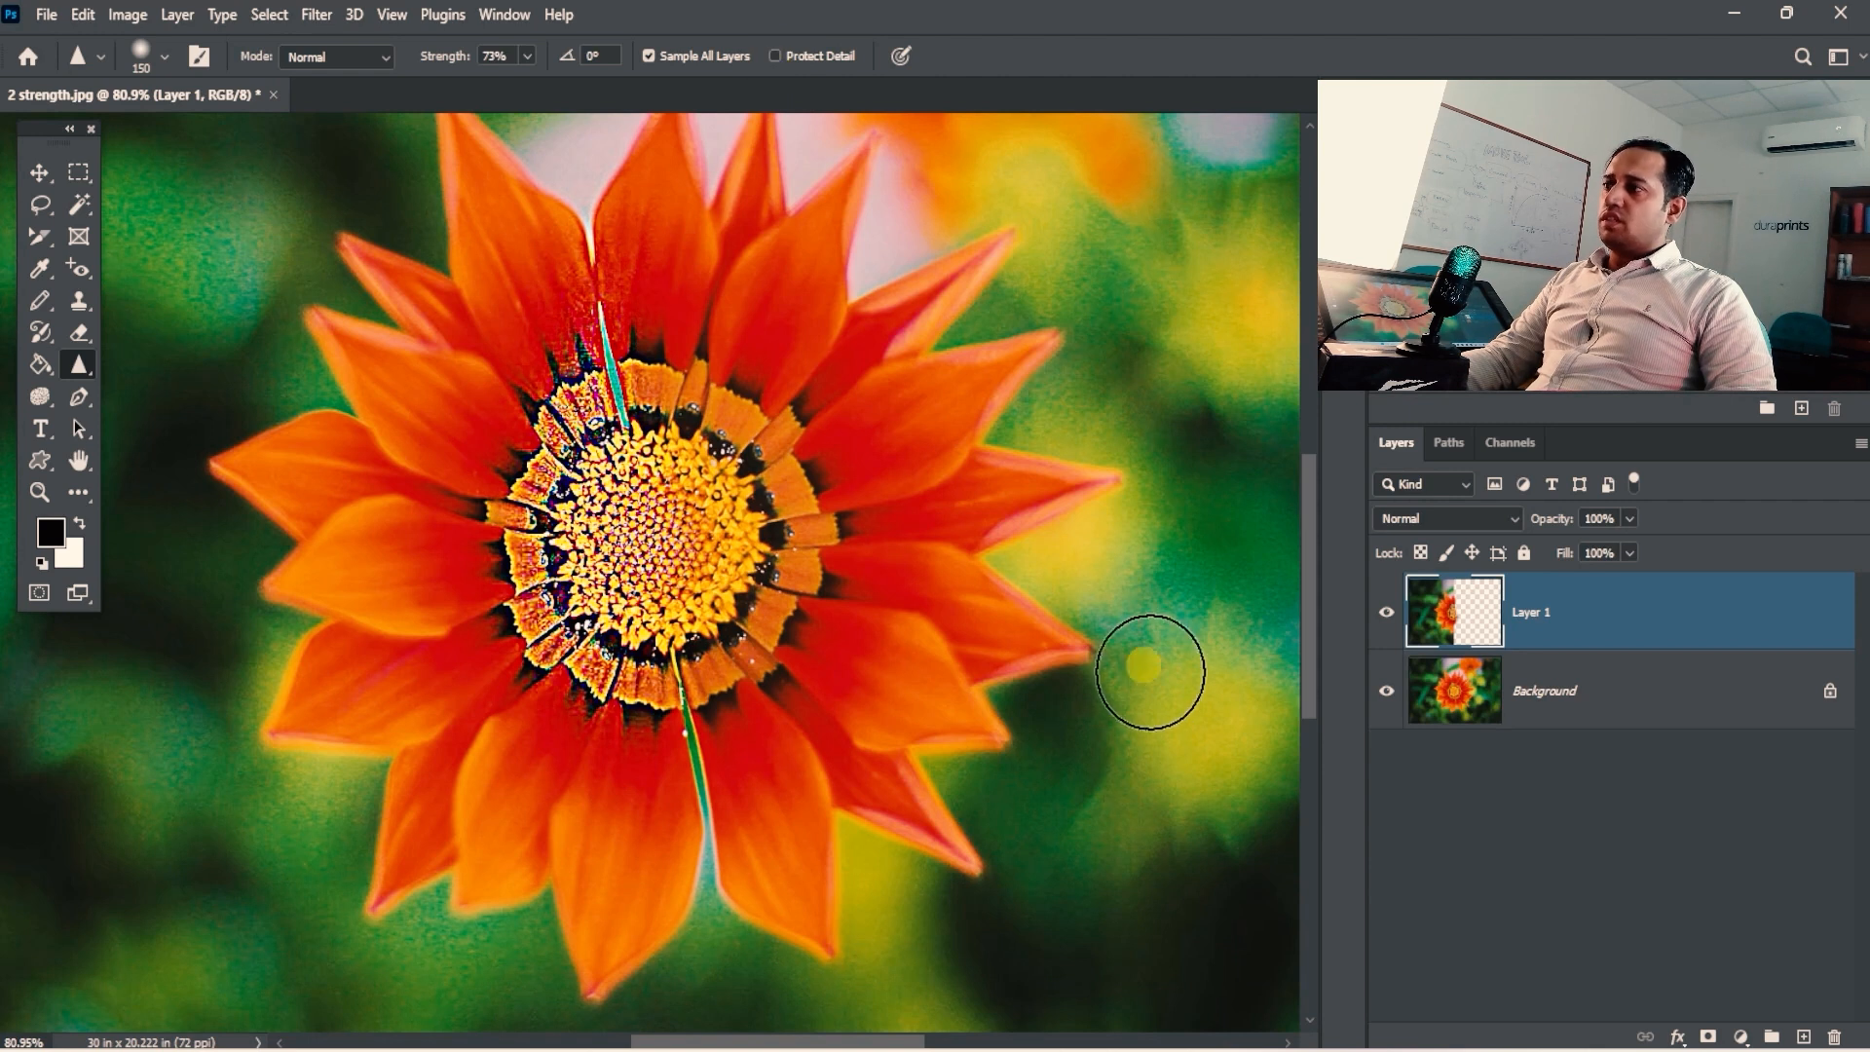
pyautogui.click(1511, 703)
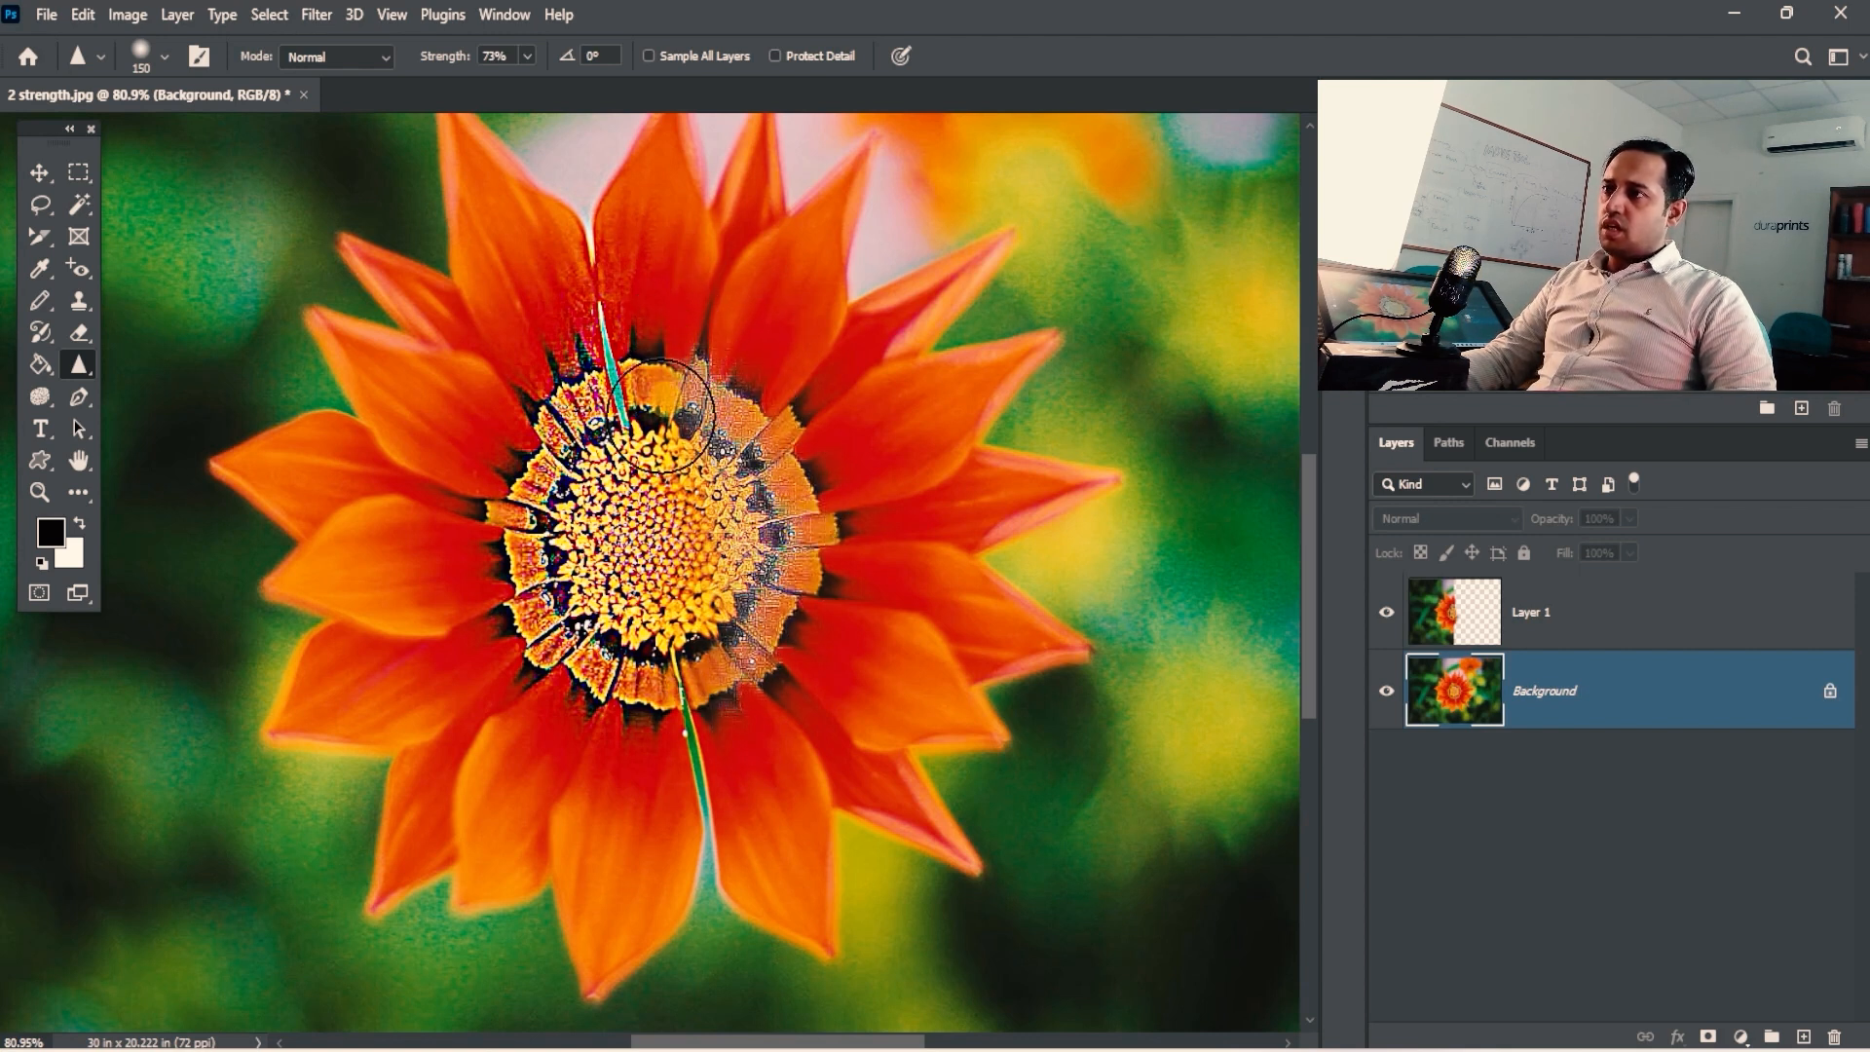
pyautogui.moveTo(661, 414)
pyautogui.mouseDown()
pyautogui.moveTo(859, 508)
pyautogui.moveTo(766, 624)
pyautogui.mouseUp()
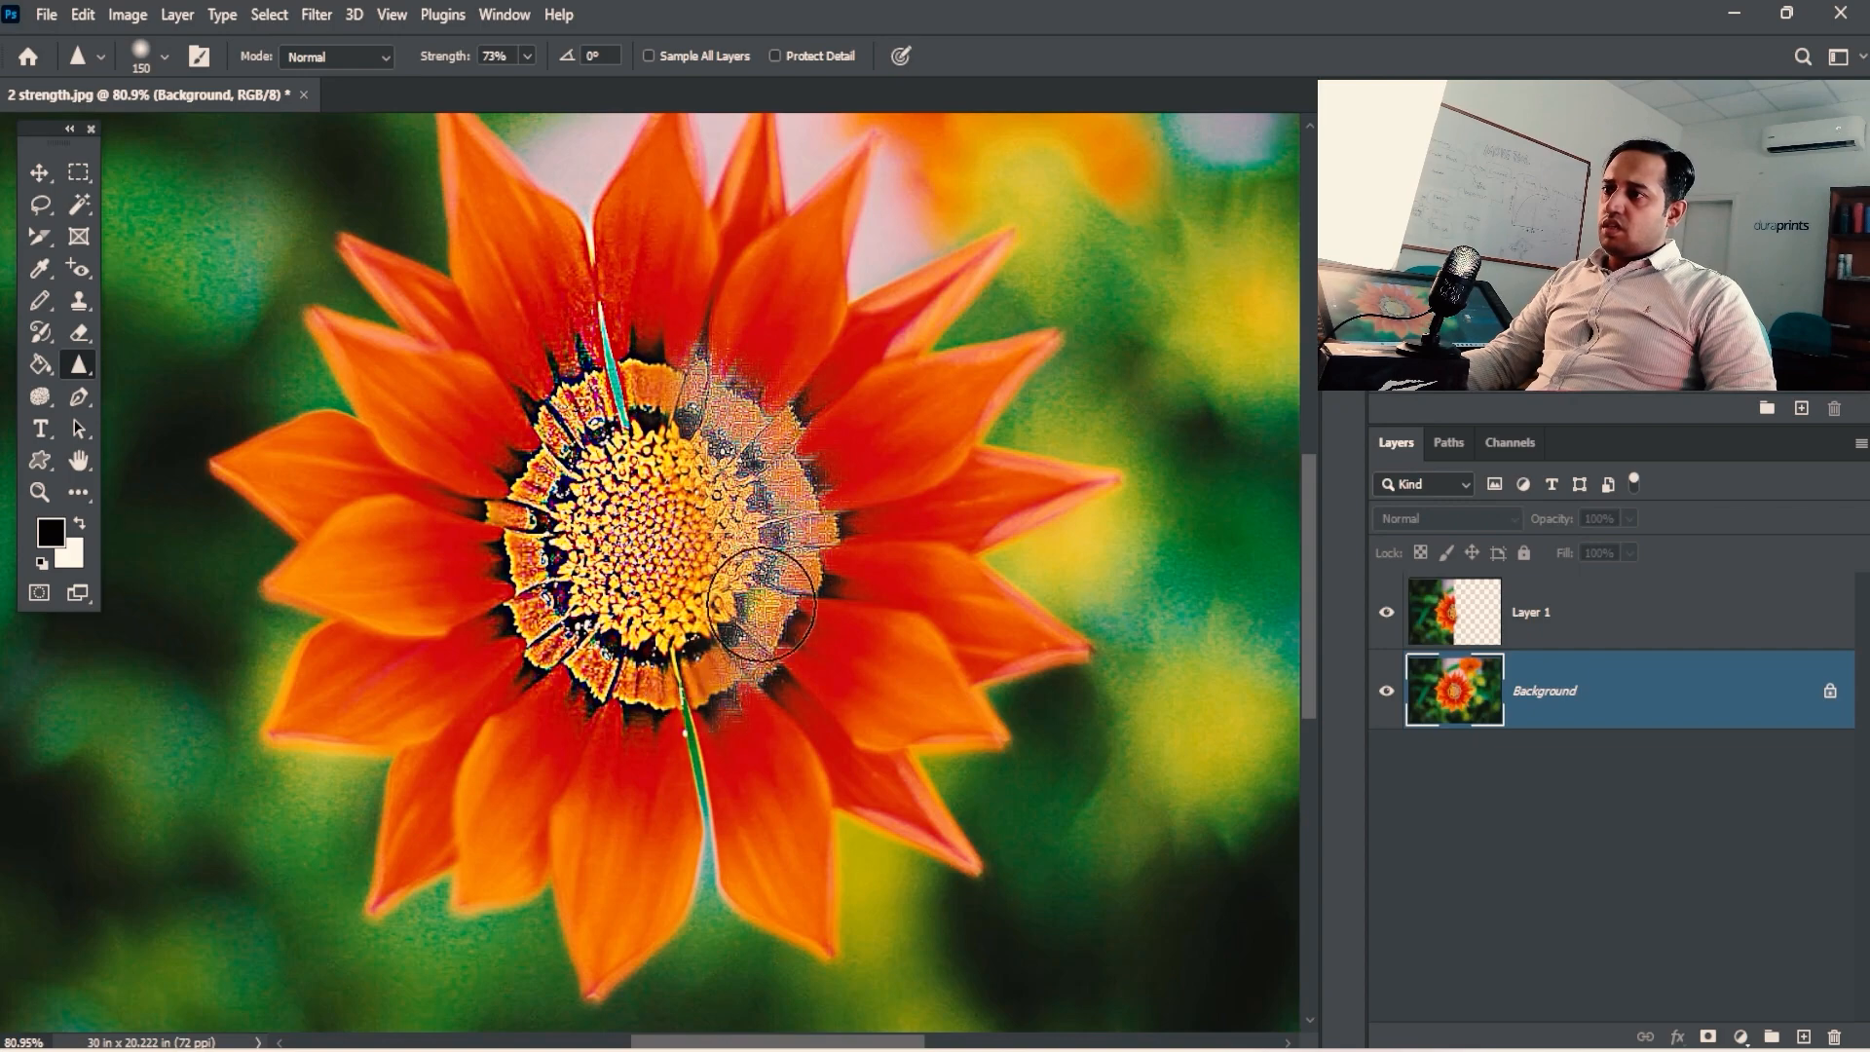
# Compare the detail in the two sharpened halves of the flower's centre, both close up and from farther out.
pyautogui.keyDown('ctrl'); pyautogui.click(804, 414); pyautogui.keyUp('ctrl')
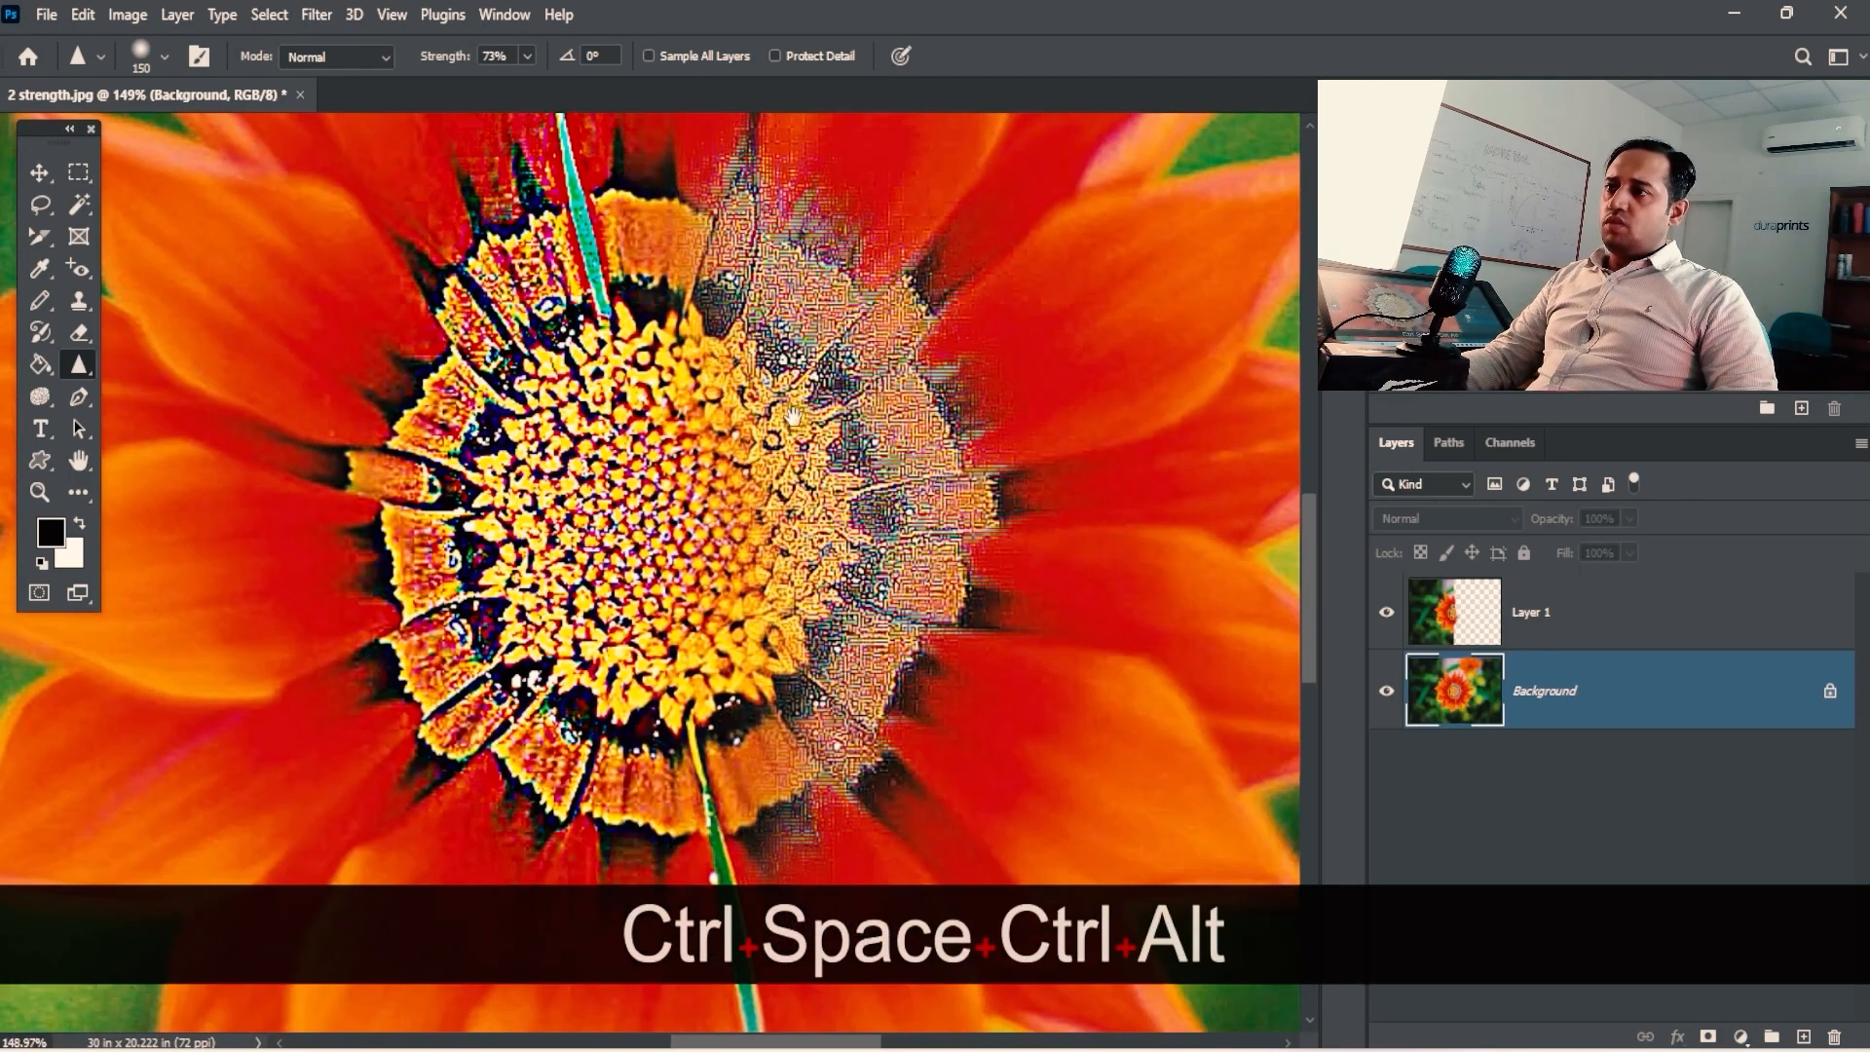
pyautogui.keyDown('ctrl'); pyautogui.click(794, 417); pyautogui.keyUp('ctrl')
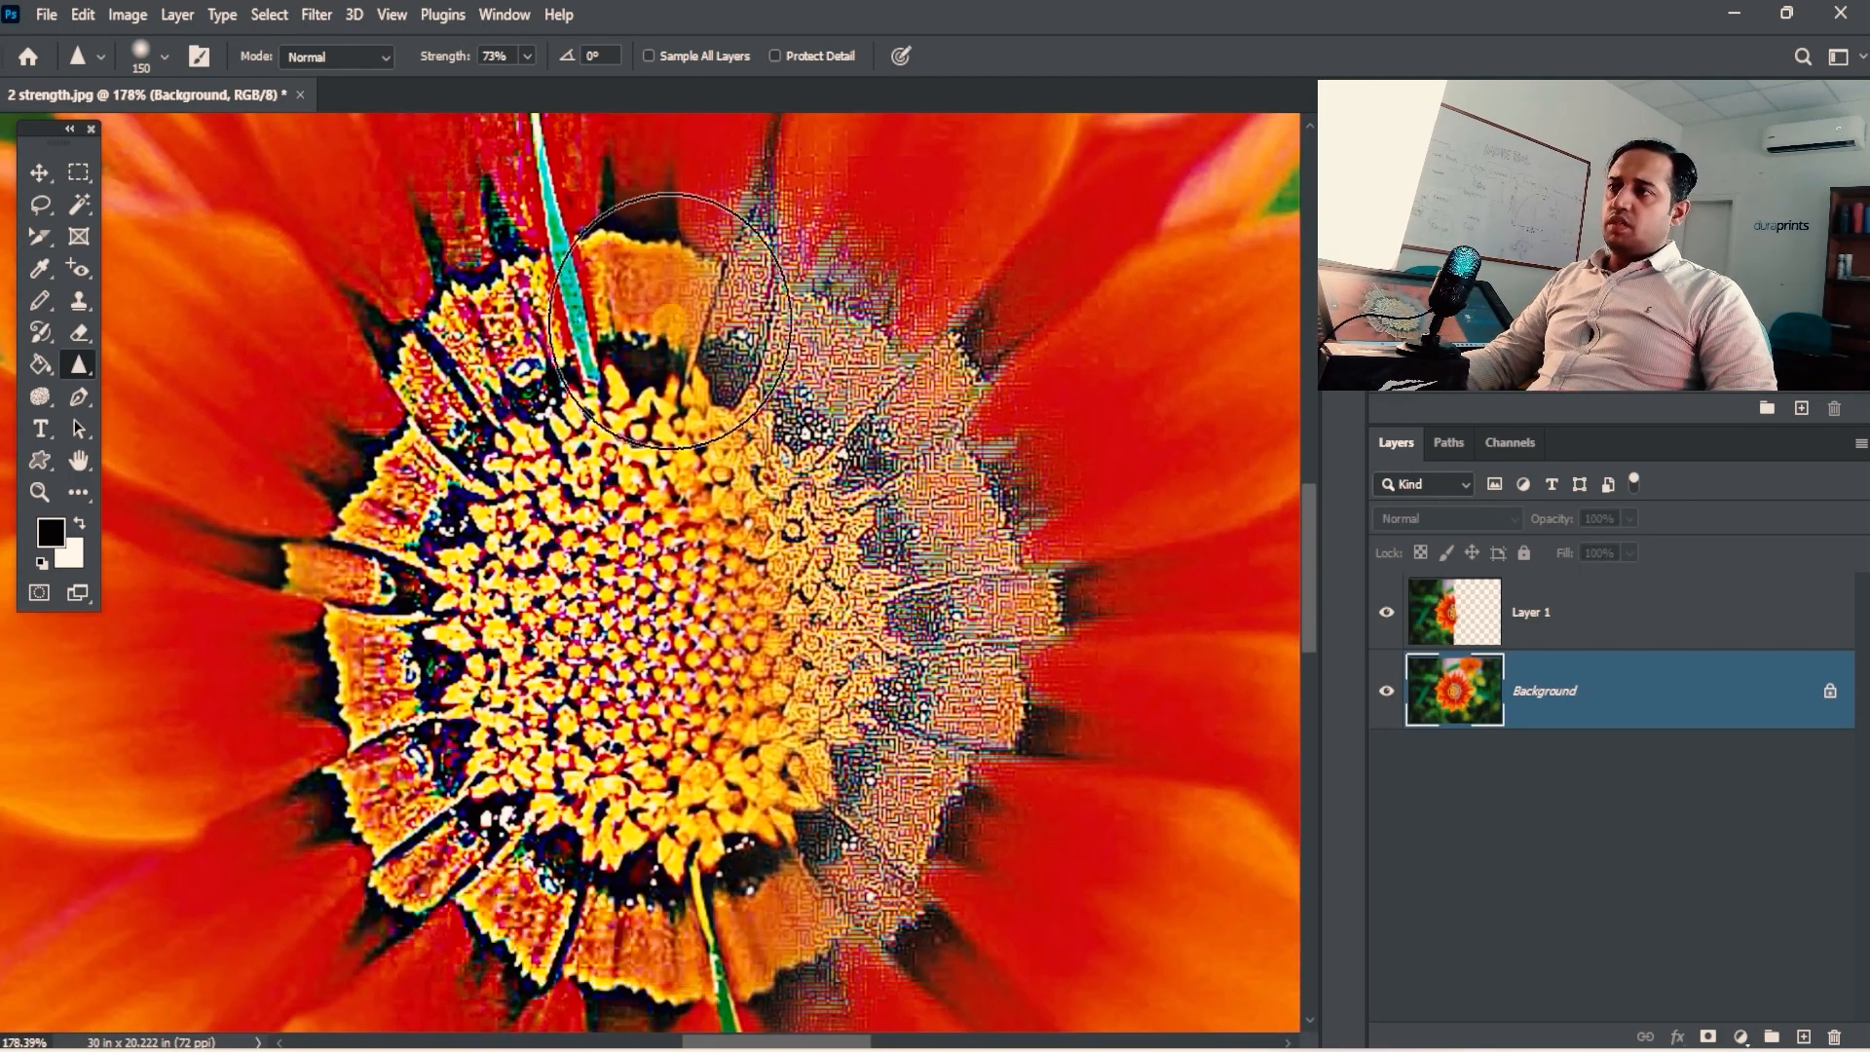
pyautogui.moveTo(829, 318); pyautogui.dragTo(781, 308)
pyautogui.press('3')
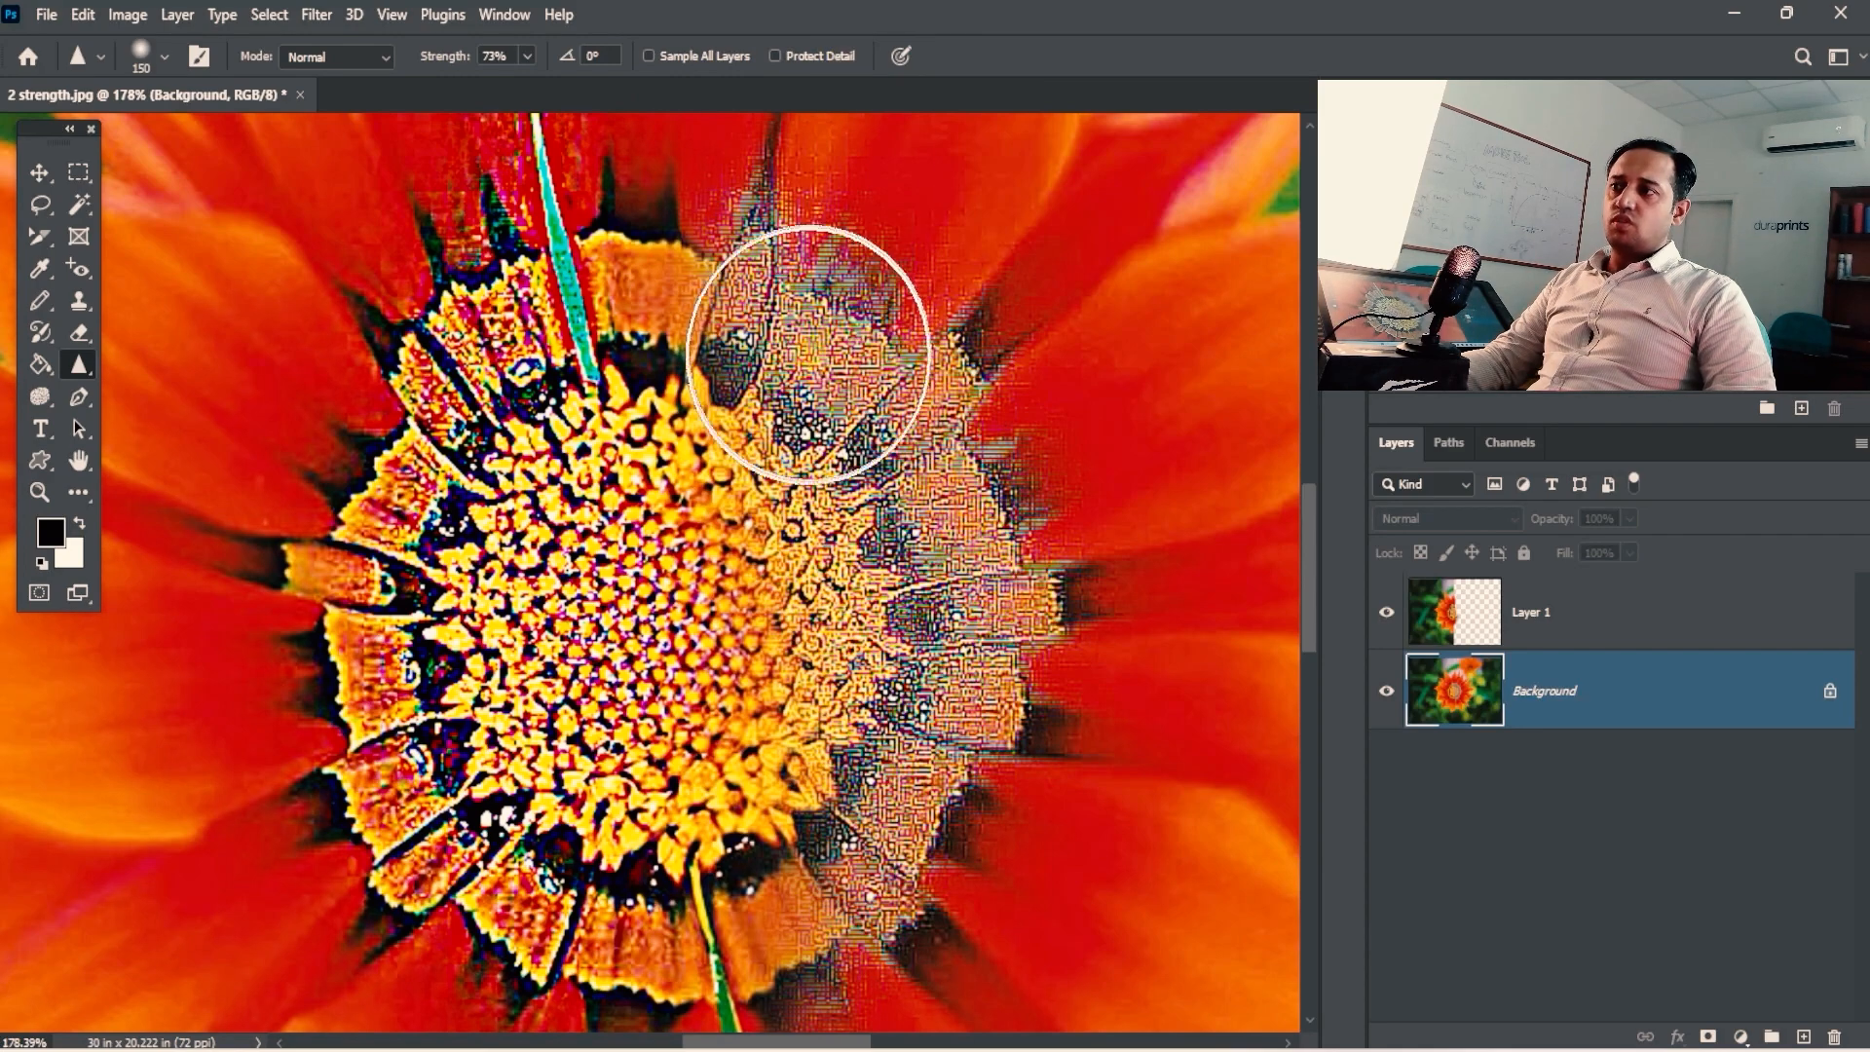
pyautogui.moveTo(696, 567); pyautogui.dragTo(708, 527)
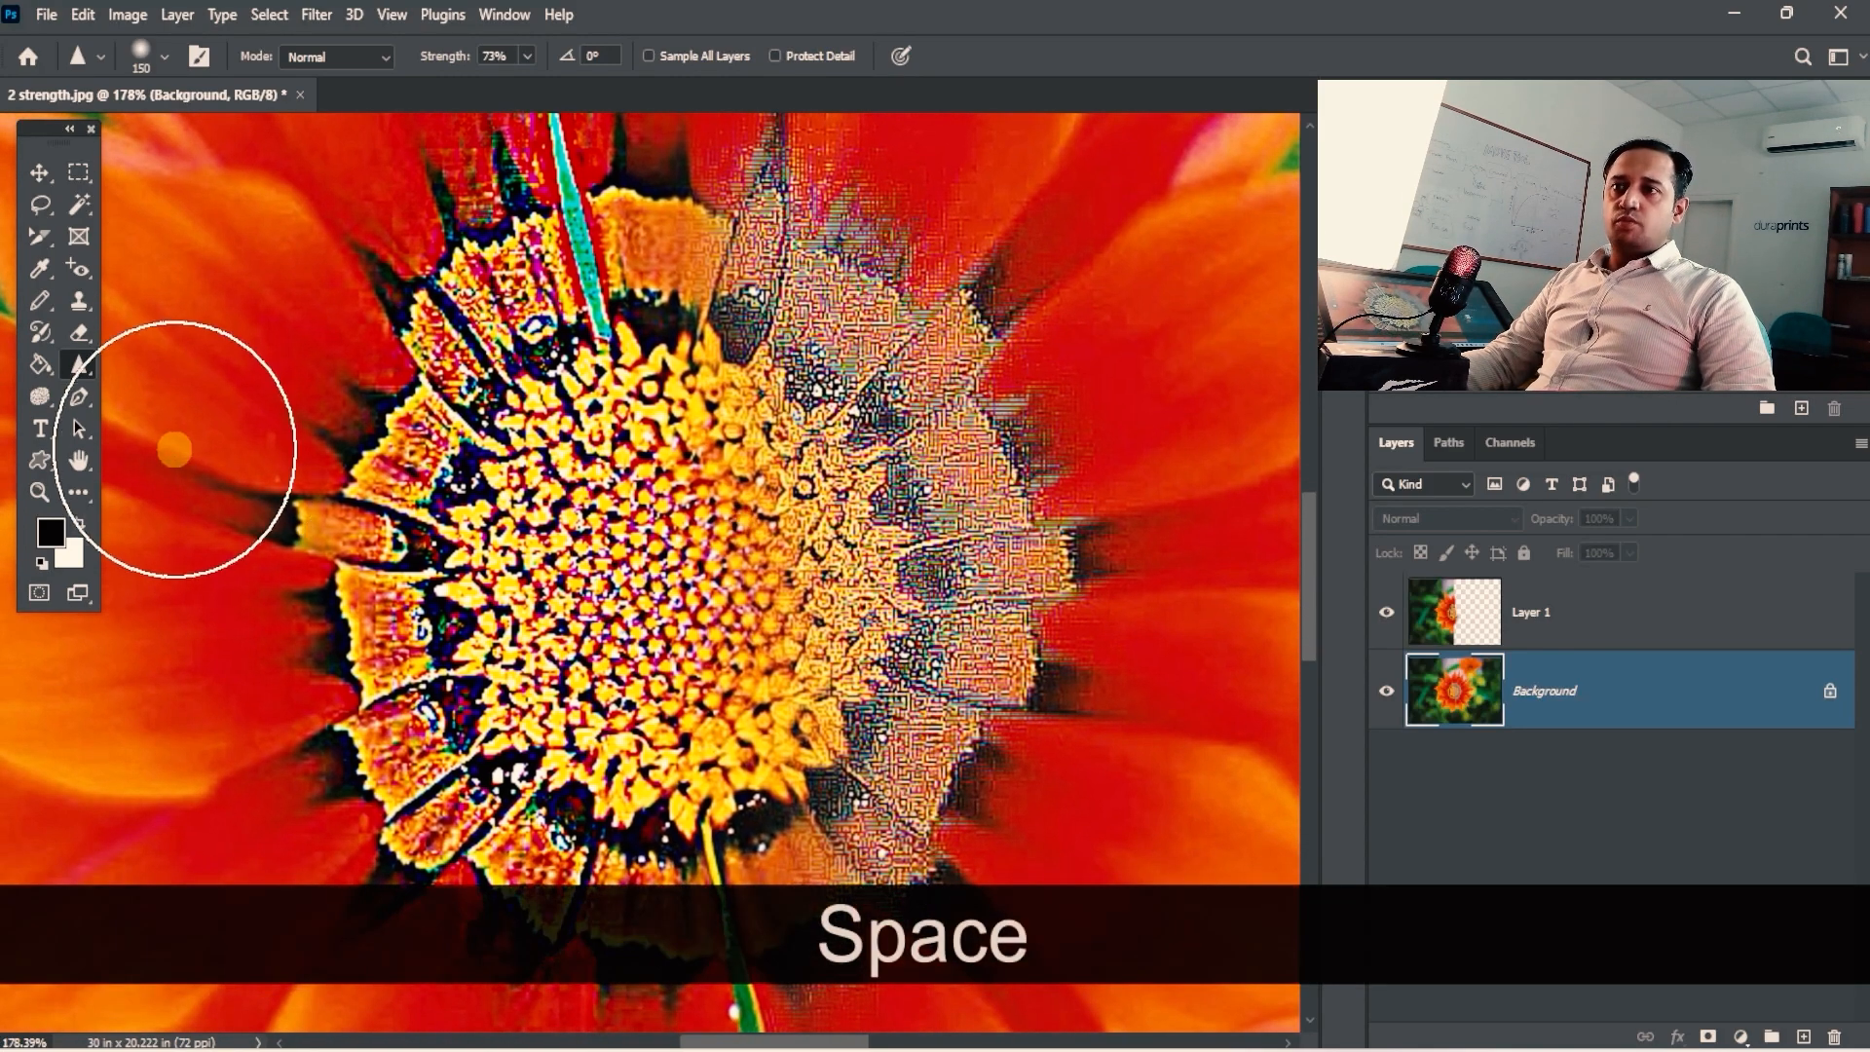
pyautogui.hotkey('ctrl', 'space')
pyautogui.moveTo(886, 458); pyautogui.dragTo(803, 406)
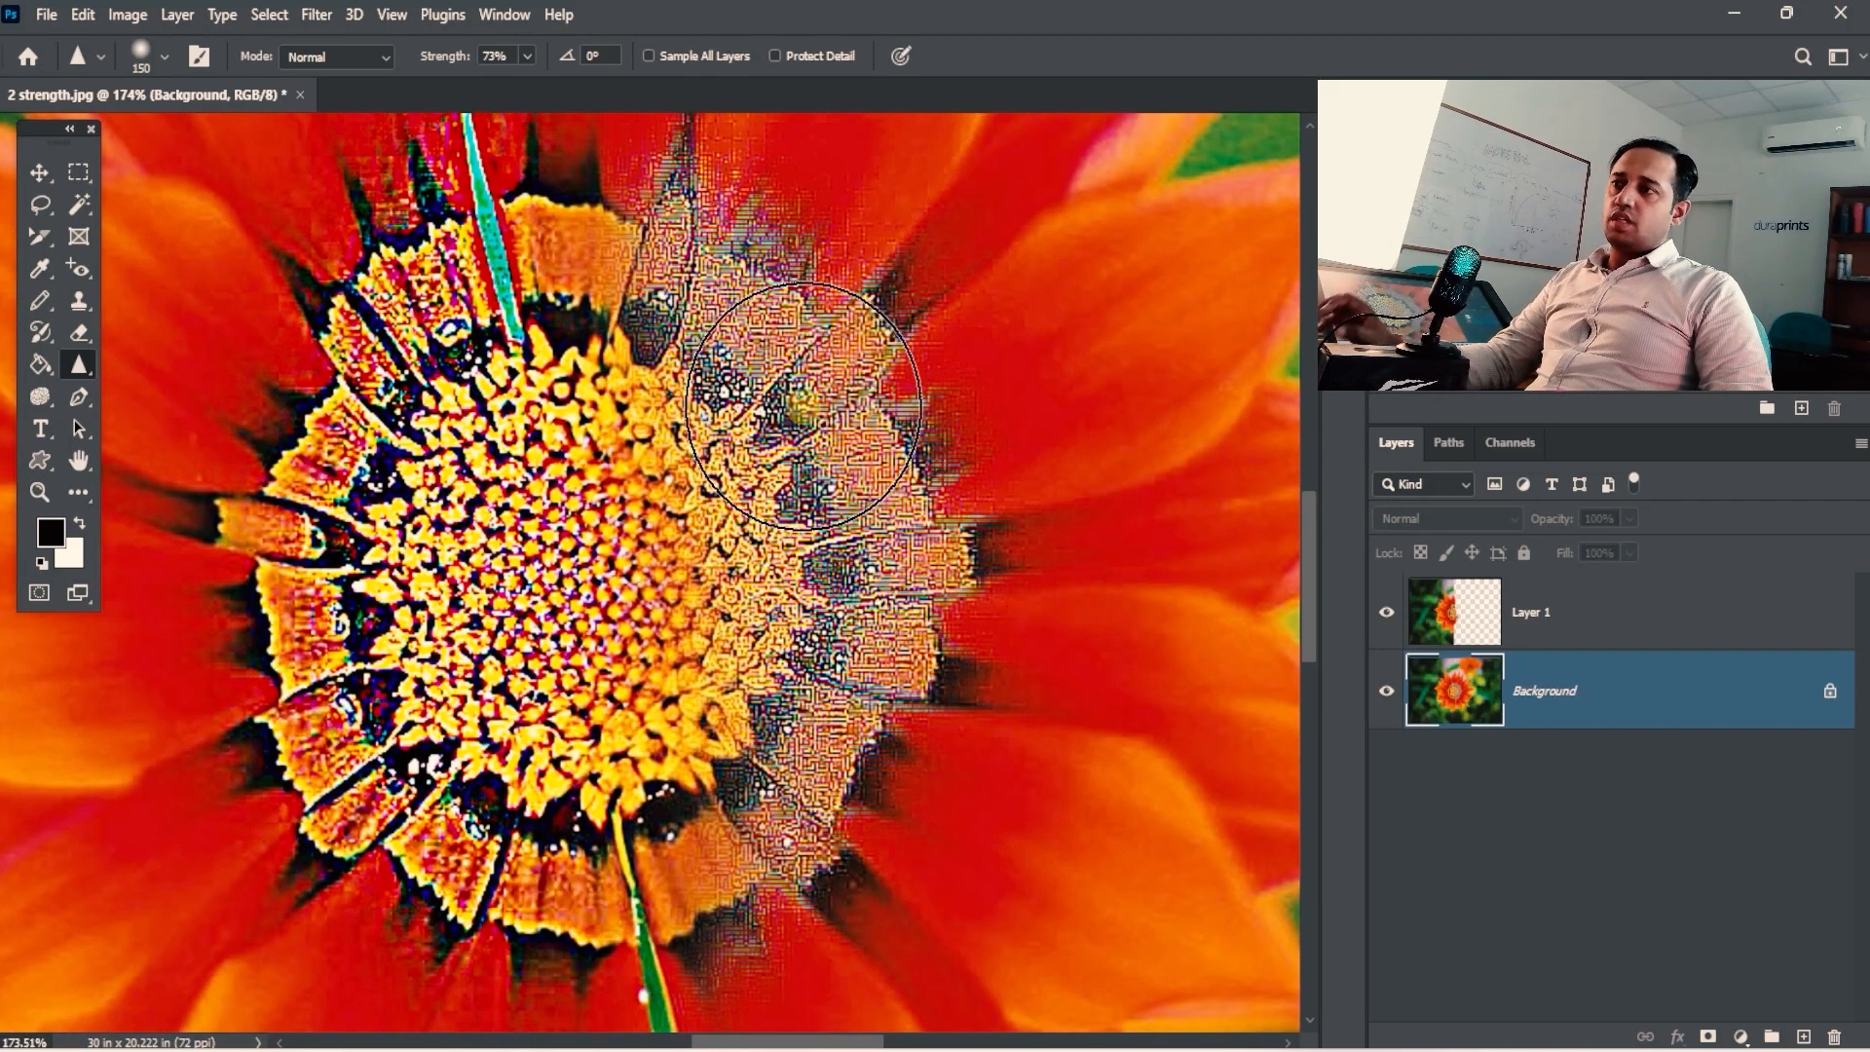
pyautogui.hotkey('ctrl', 'space')
pyautogui.click(804, 406)
pyautogui.keyDown('alt'); pyautogui.click(779, 443); pyautogui.keyUp('alt')
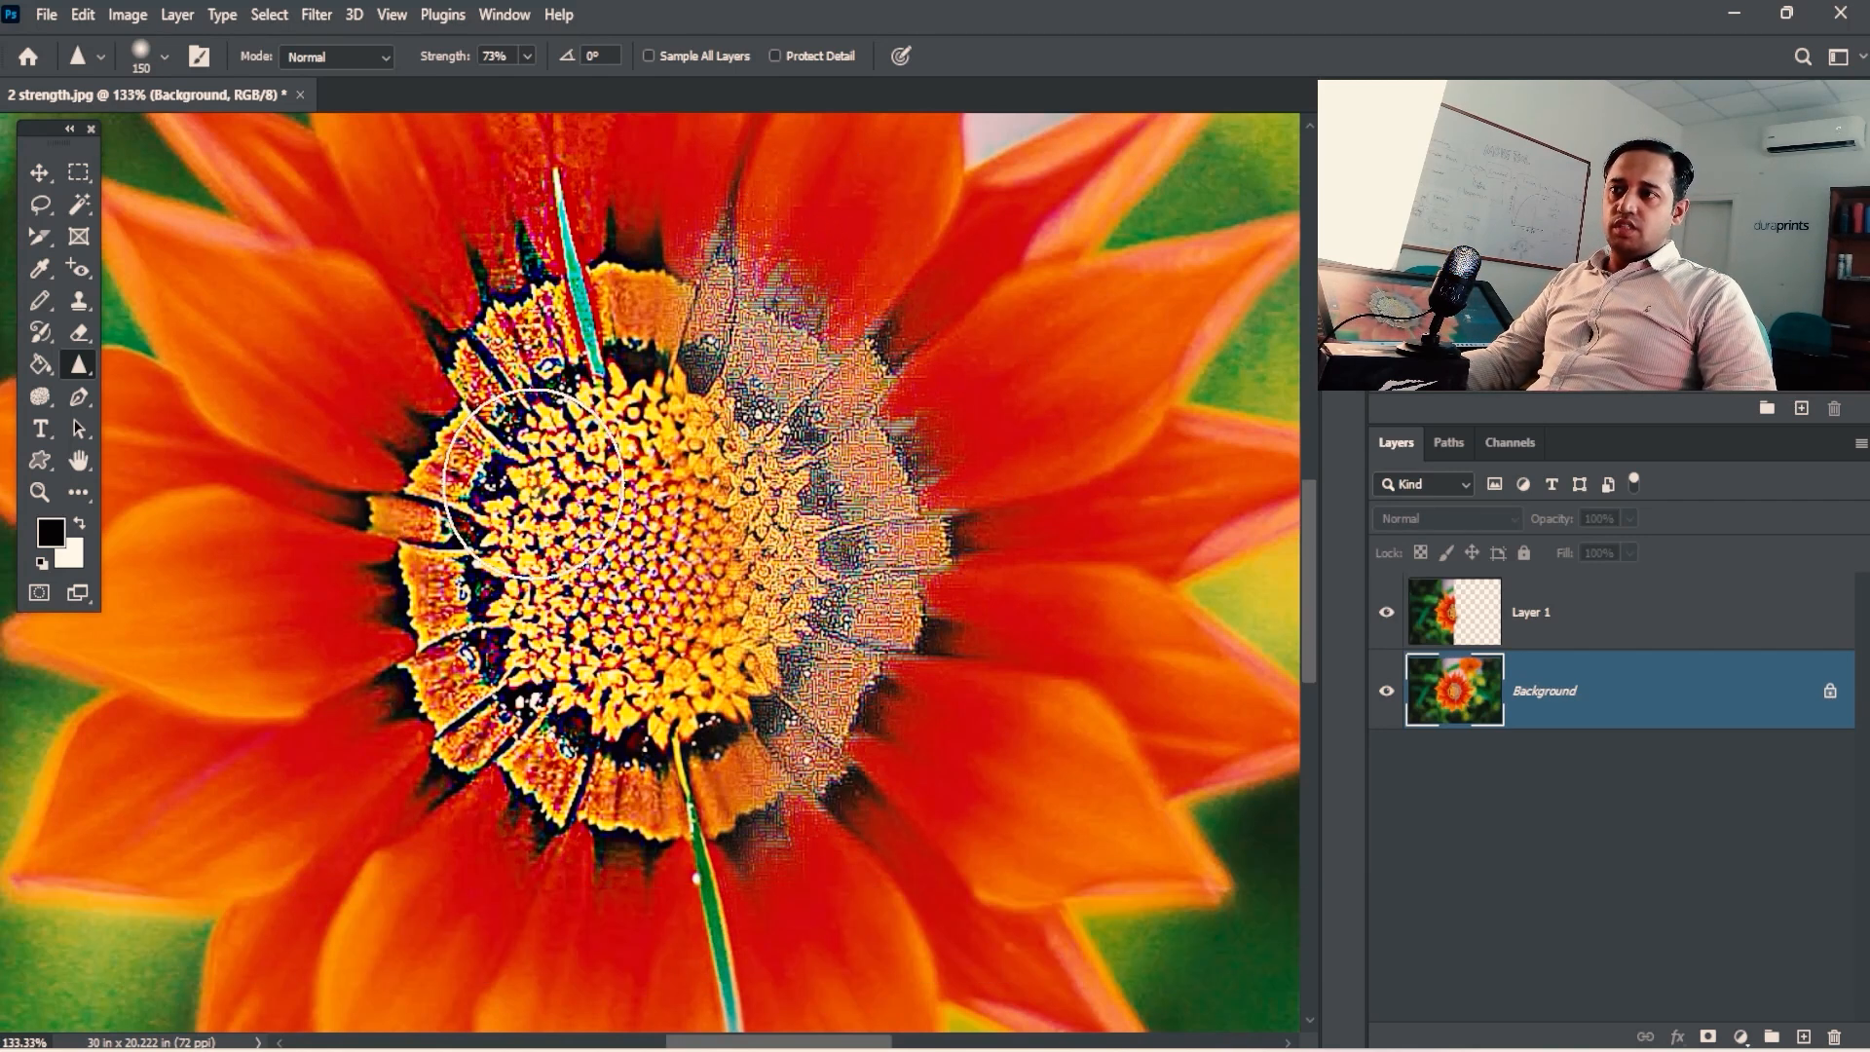
pyautogui.hotkey('ctrl', 'space')
pyautogui.keyDown('alt'); pyautogui.click(611, 552); pyautogui.keyUp('alt')
pyautogui.hotkey('ctrl', 'space')
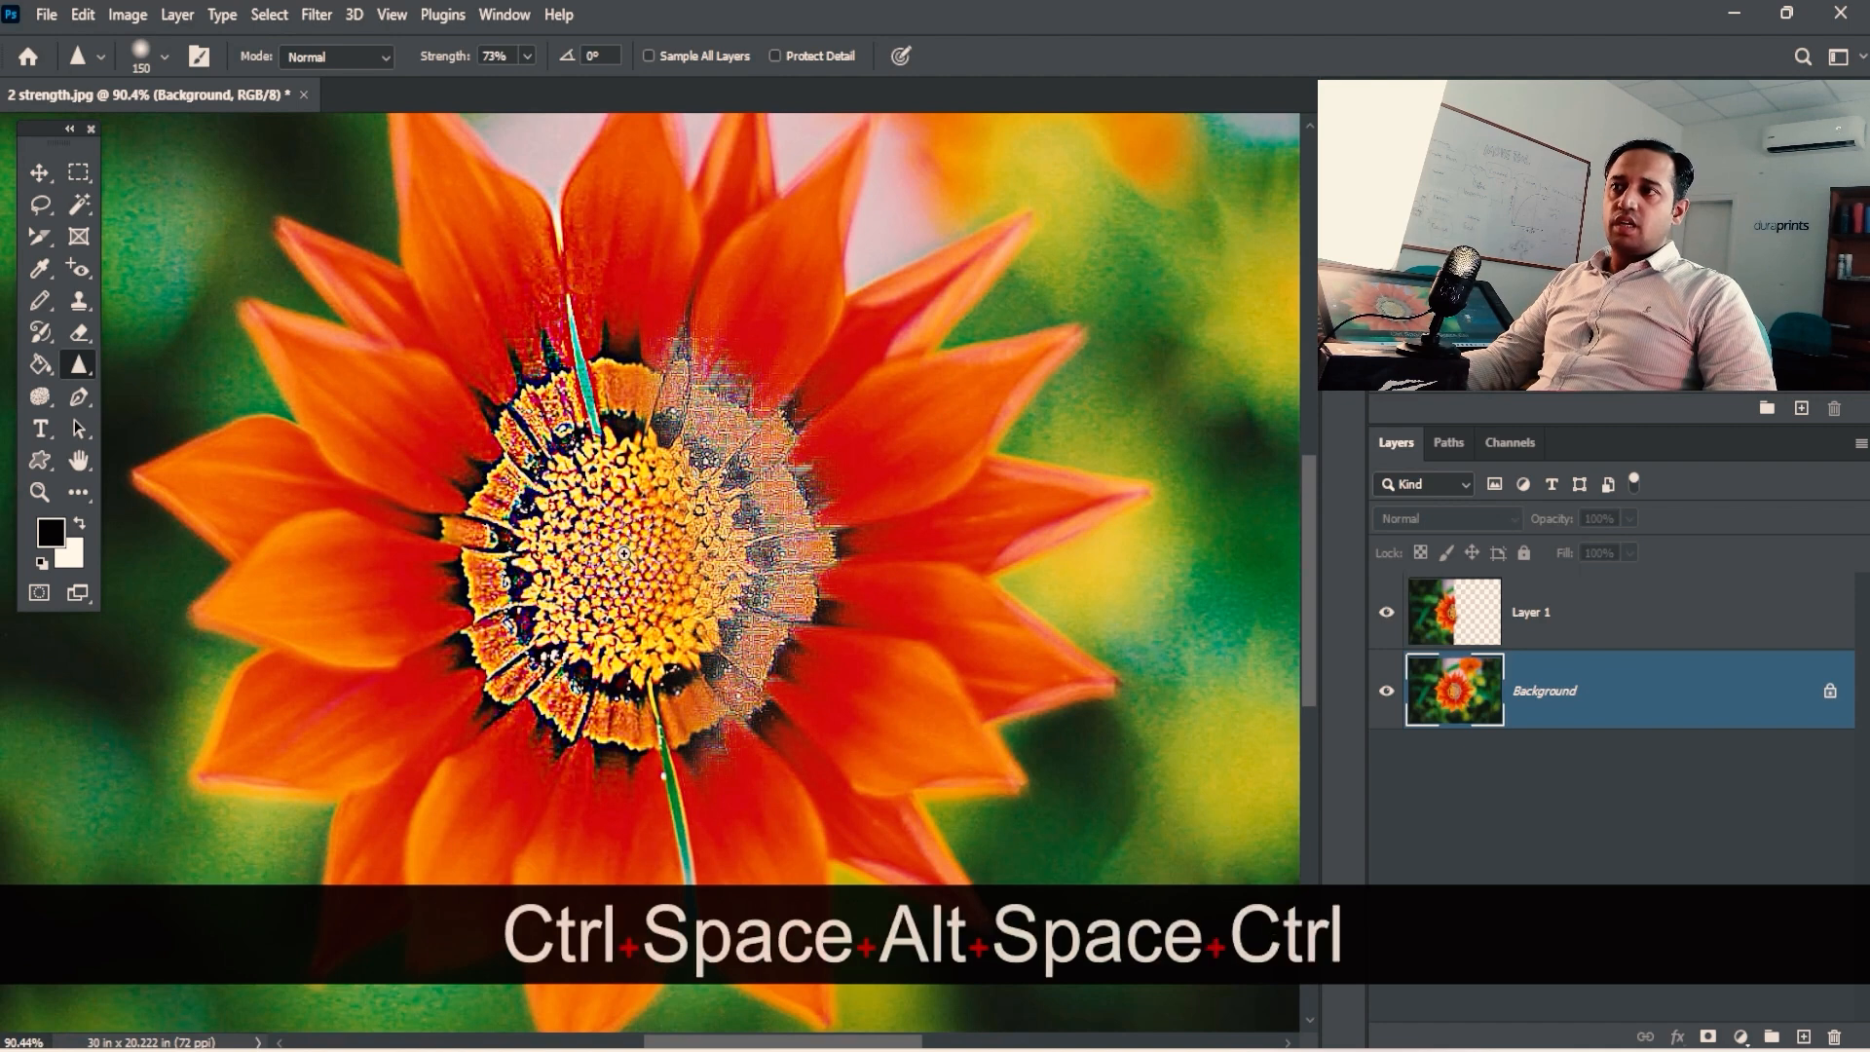
pyautogui.moveTo(625, 552); pyautogui.dragTo(718, 575)
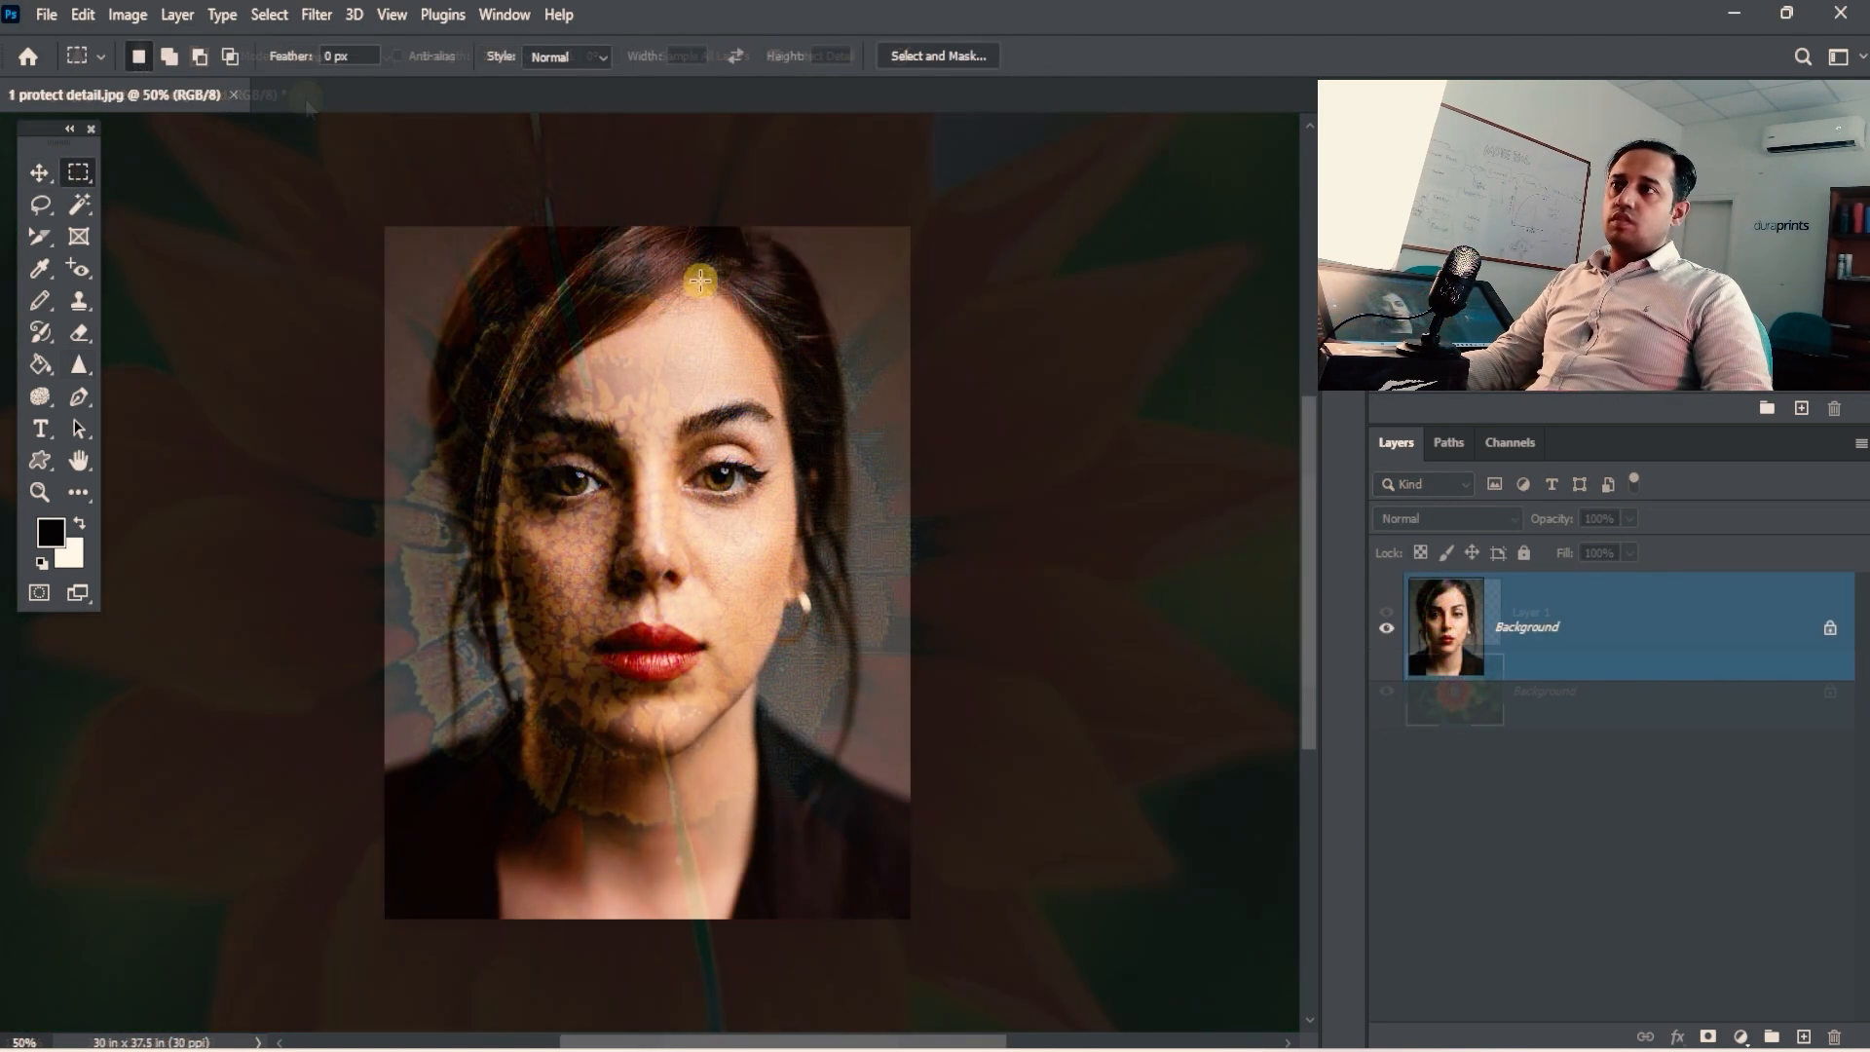
# Select the left half of the portrait in 1 protect detail.jpg and copy it to a new layer.
pyautogui.moveTo(647, 196); pyautogui.dragTo(556, 1004)
pyautogui.press('space')
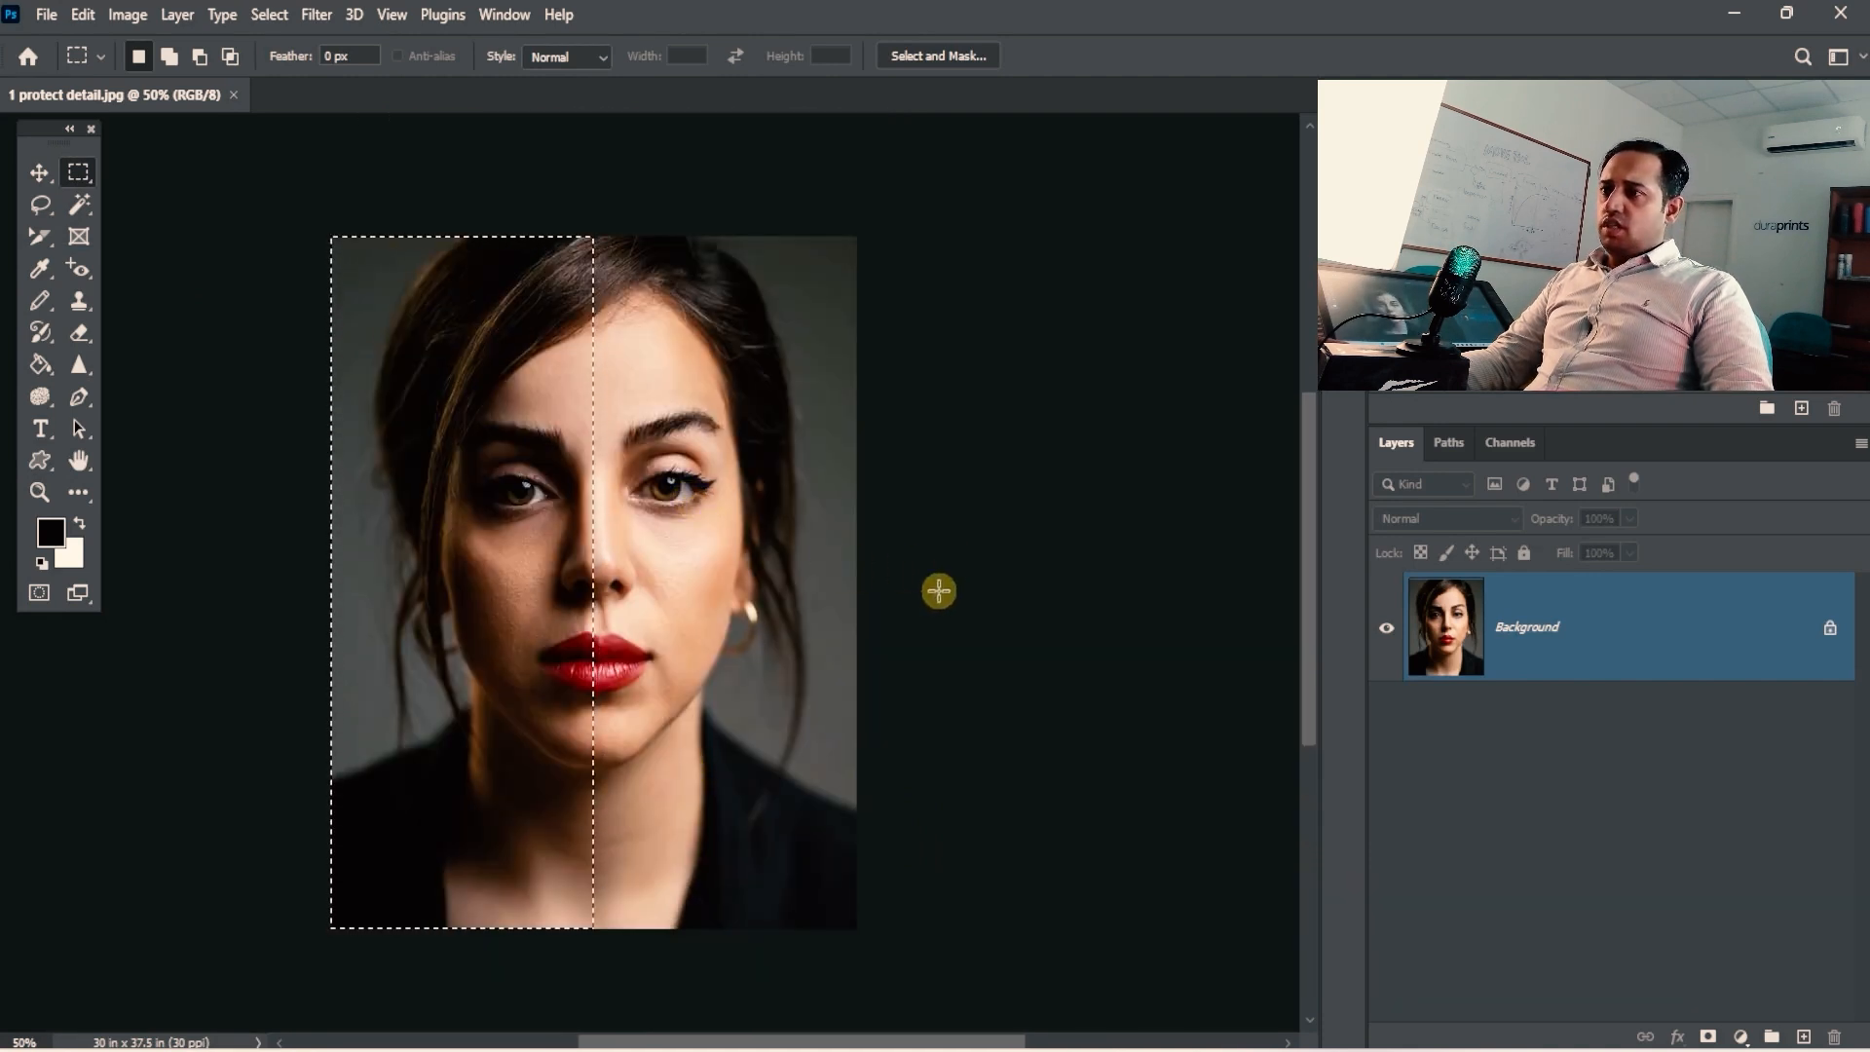
pyautogui.hotkey('ctrl', 'j')
# Copy the portrait's right half from the Background to a new layer using Layer 1's inverted selection, and delete the Background.
pyautogui.click(1515, 743)
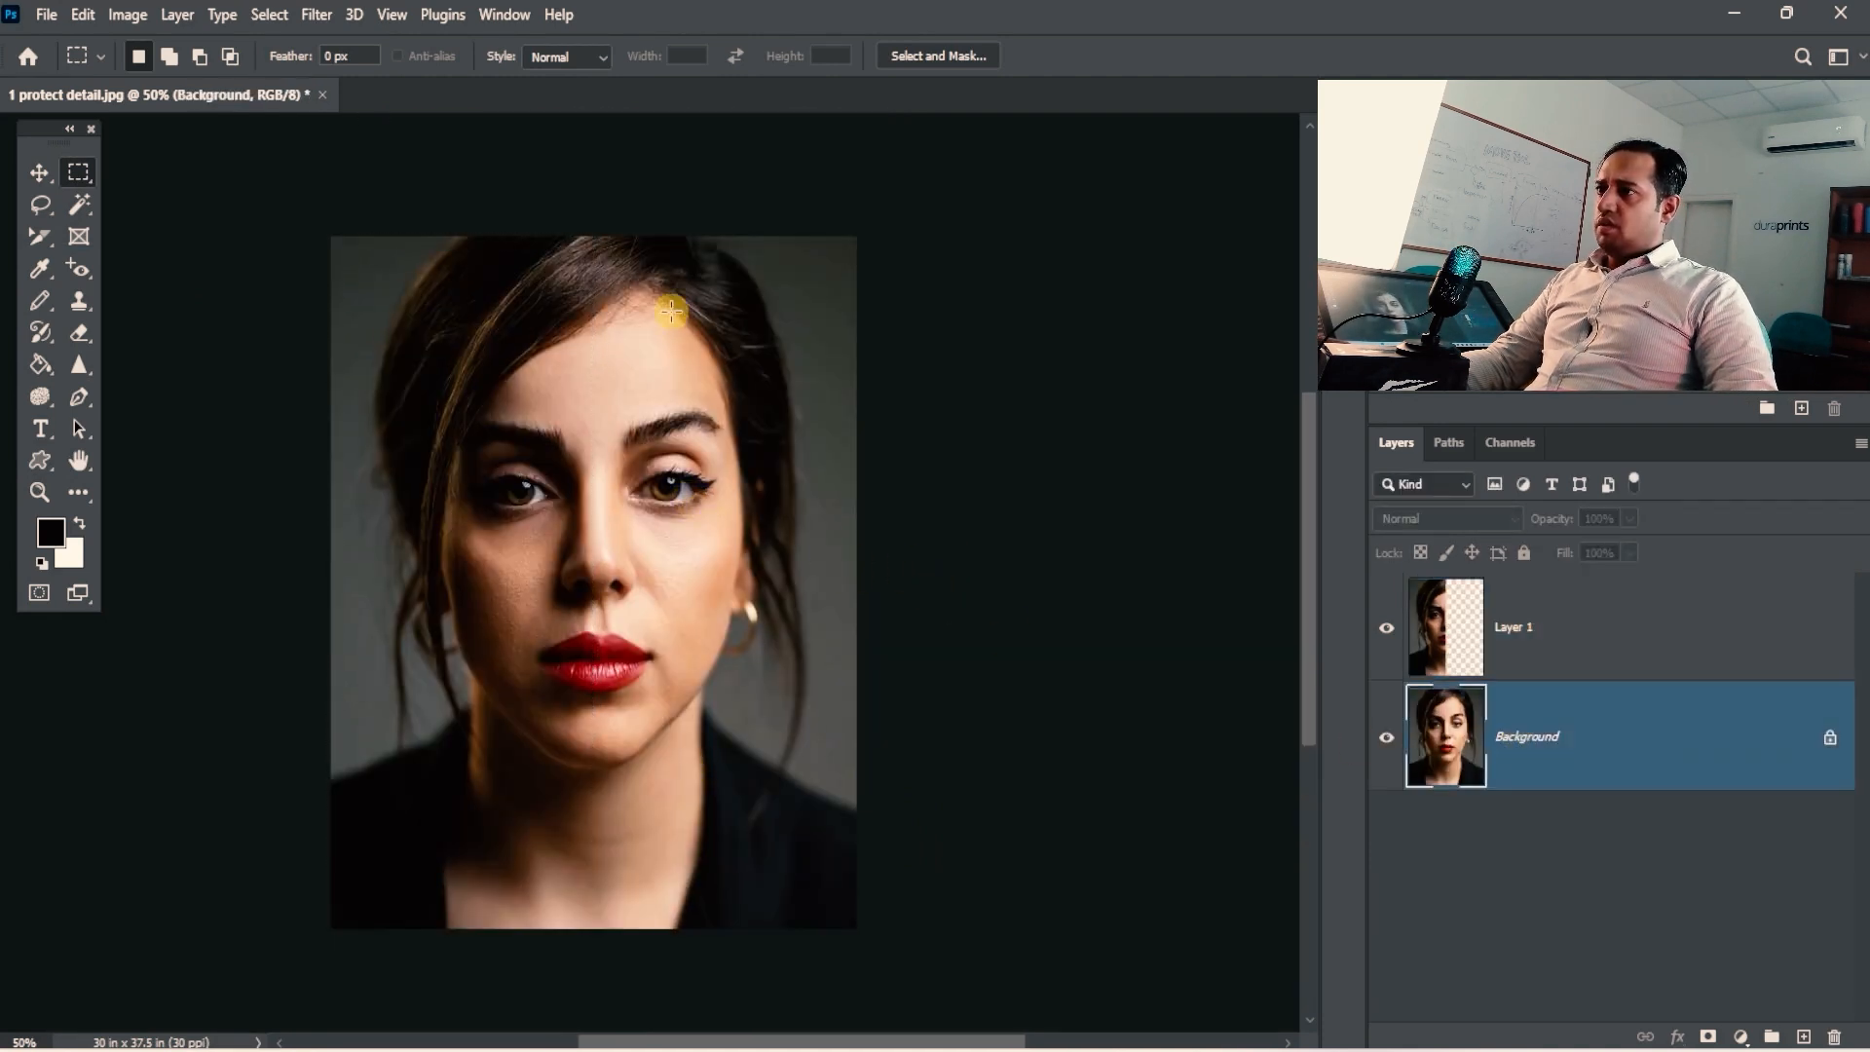
pyautogui.click(1466, 630)
pyautogui.keyDown('ctrl'); pyautogui.click(1429, 637); pyautogui.keyUp('ctrl')
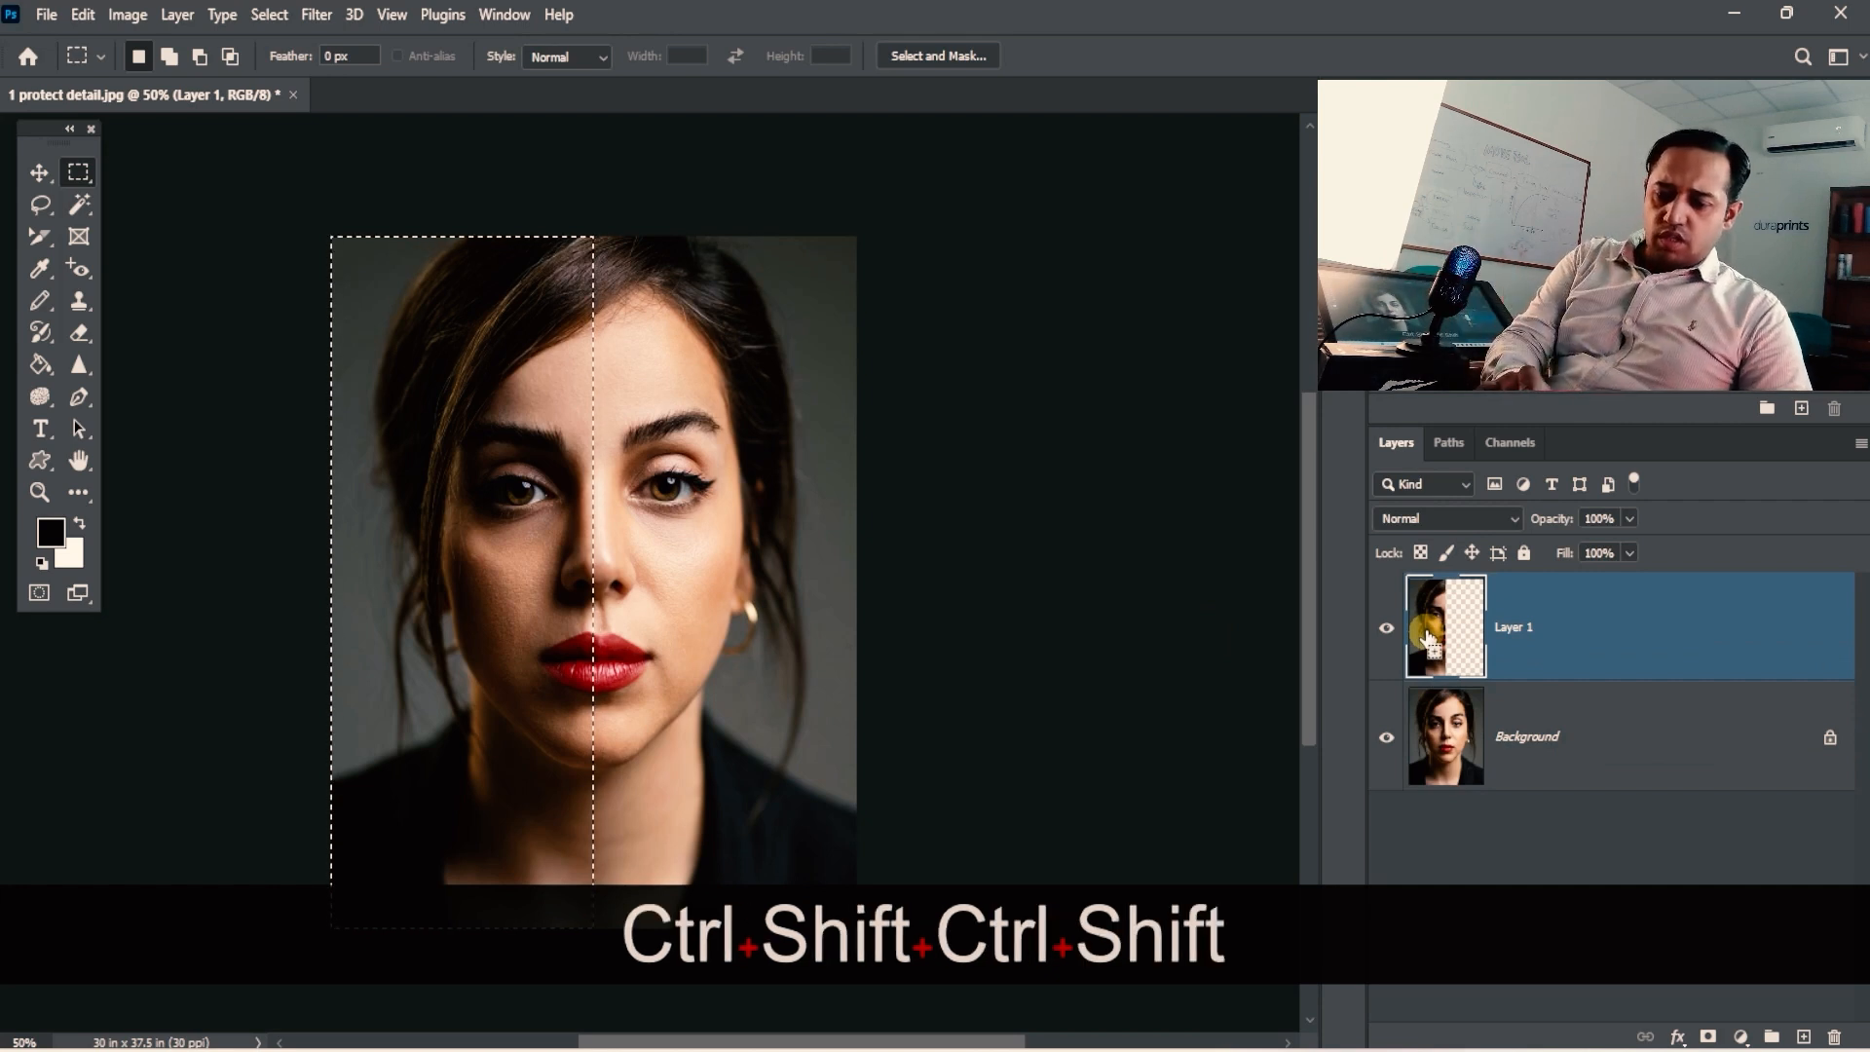
pyautogui.hotkey('ctrl', 'shift', 'i')
pyautogui.click(1495, 736)
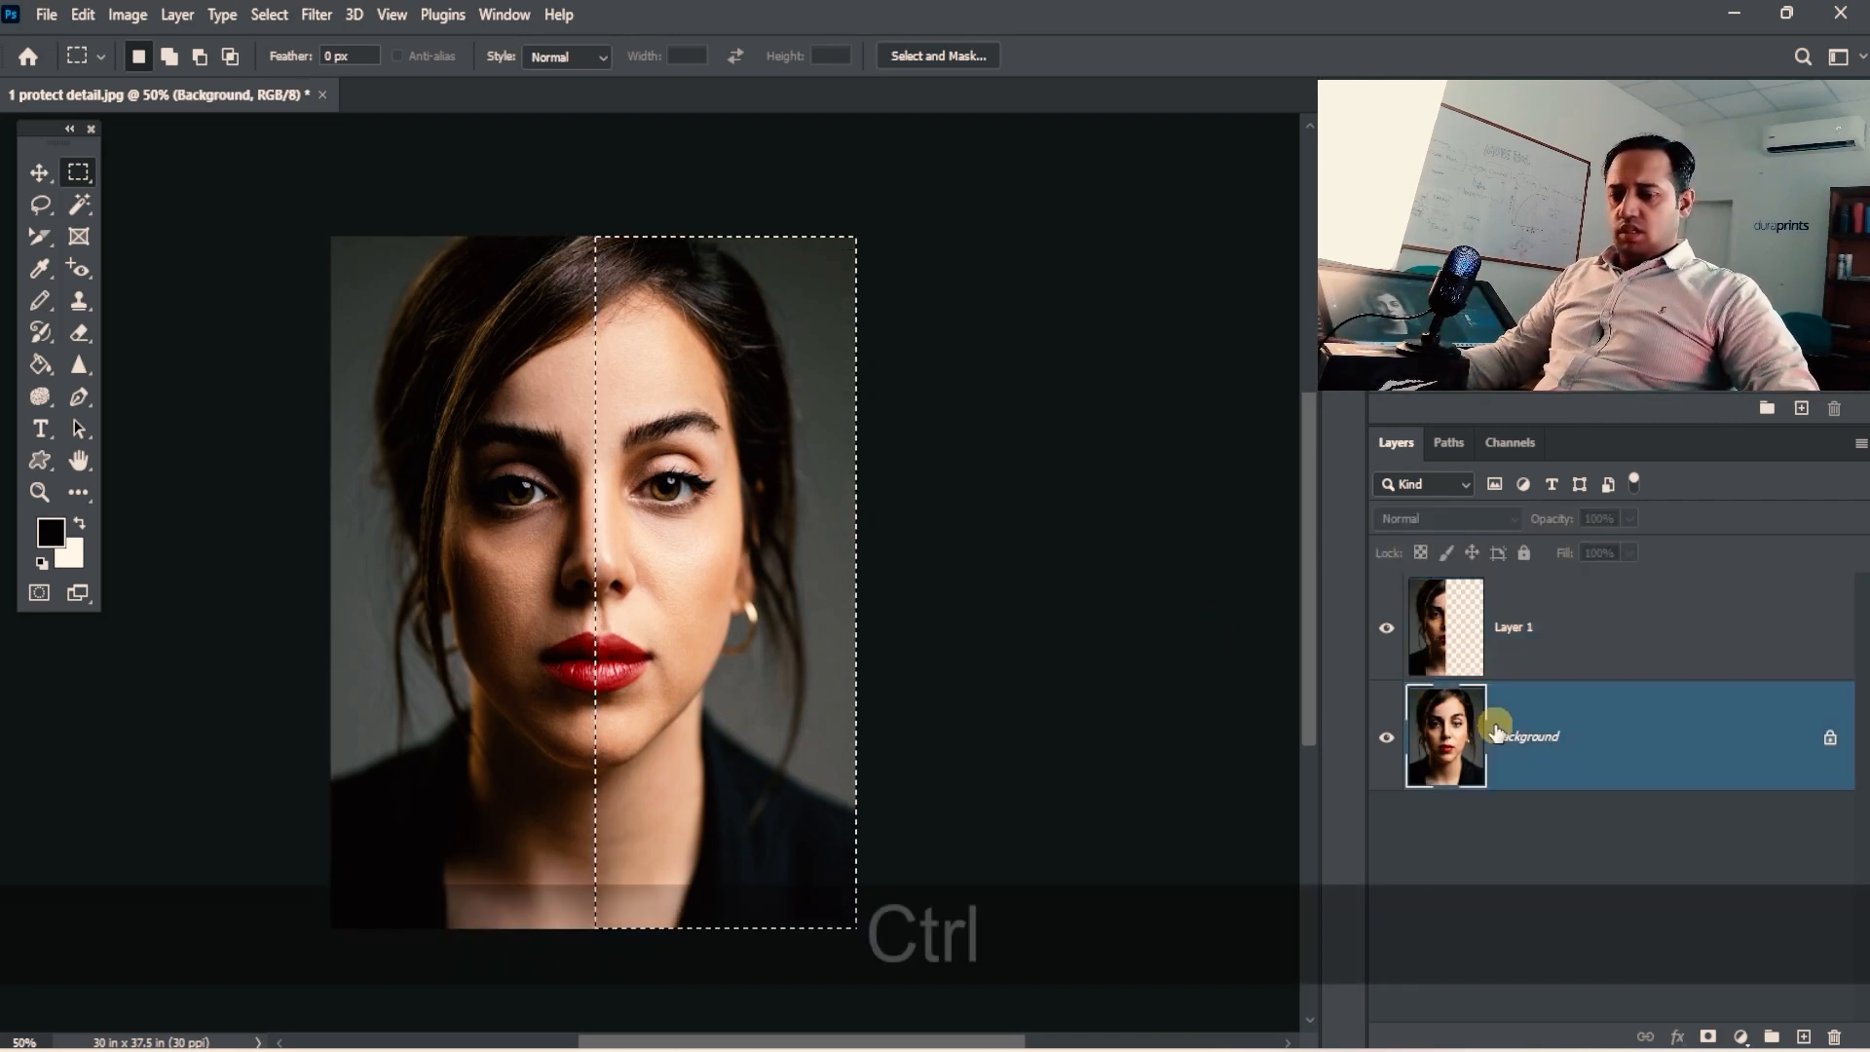
pyautogui.hotkey('ctrl', 'j')
pyautogui.click(1578, 823)
pyautogui.press('Delete')
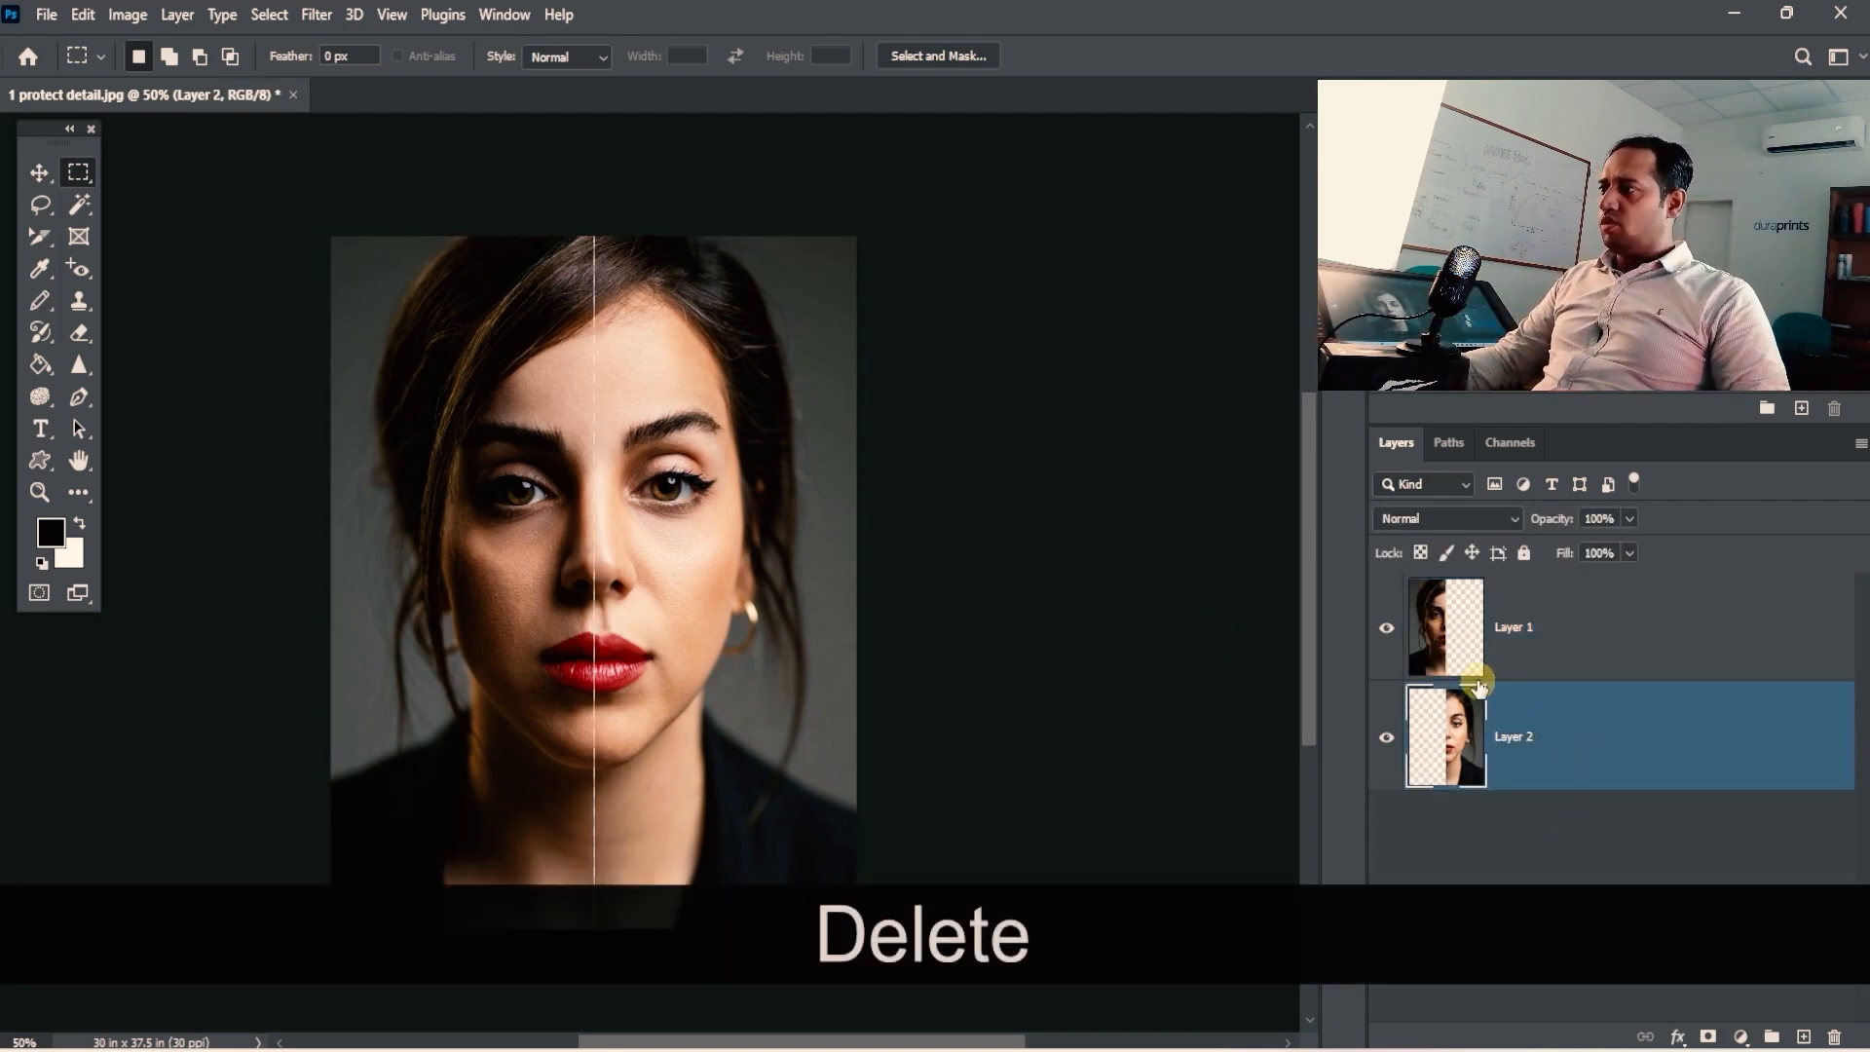
# Clear the selection and rename Layer 1, which holds the portrait's left half, as "protect".
pyautogui.hotkey('ctrl', 'd')
pyautogui.click(1527, 626)
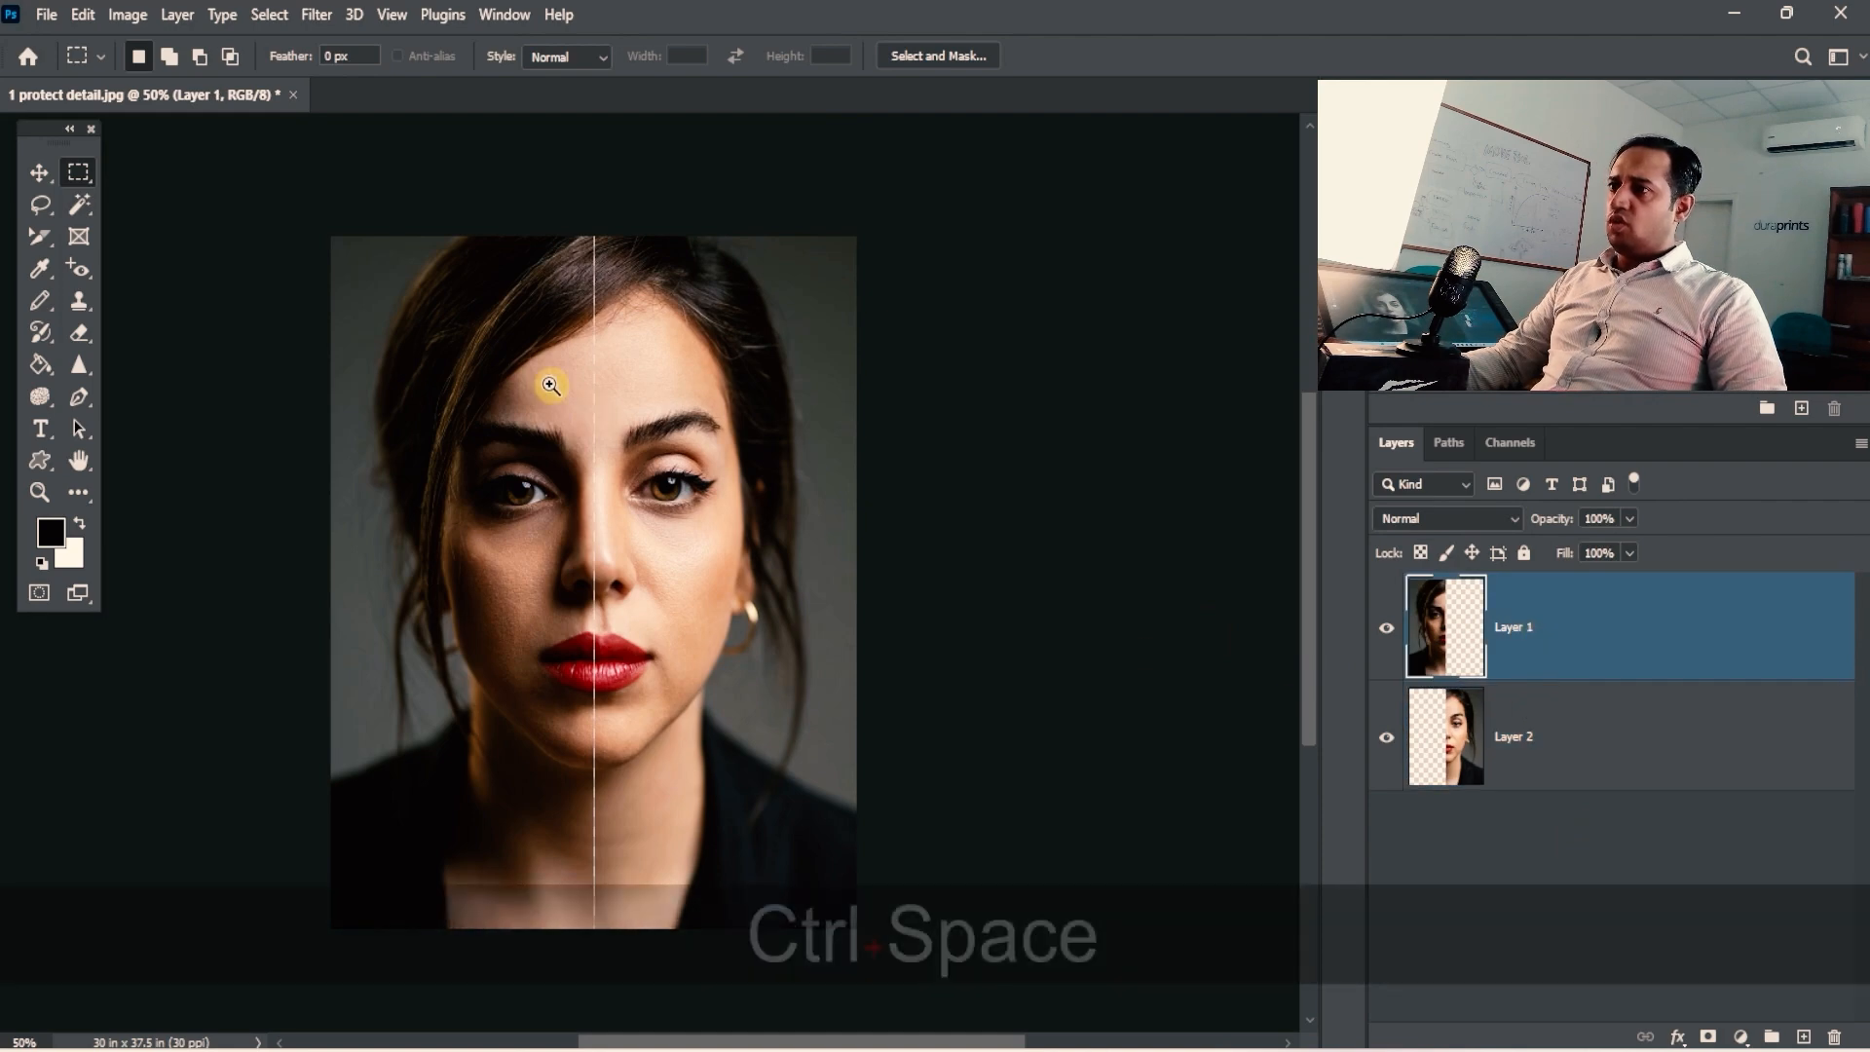
pyautogui.moveTo(546, 384); pyautogui.dragTo(792, 321)
pyautogui.click(1531, 617)
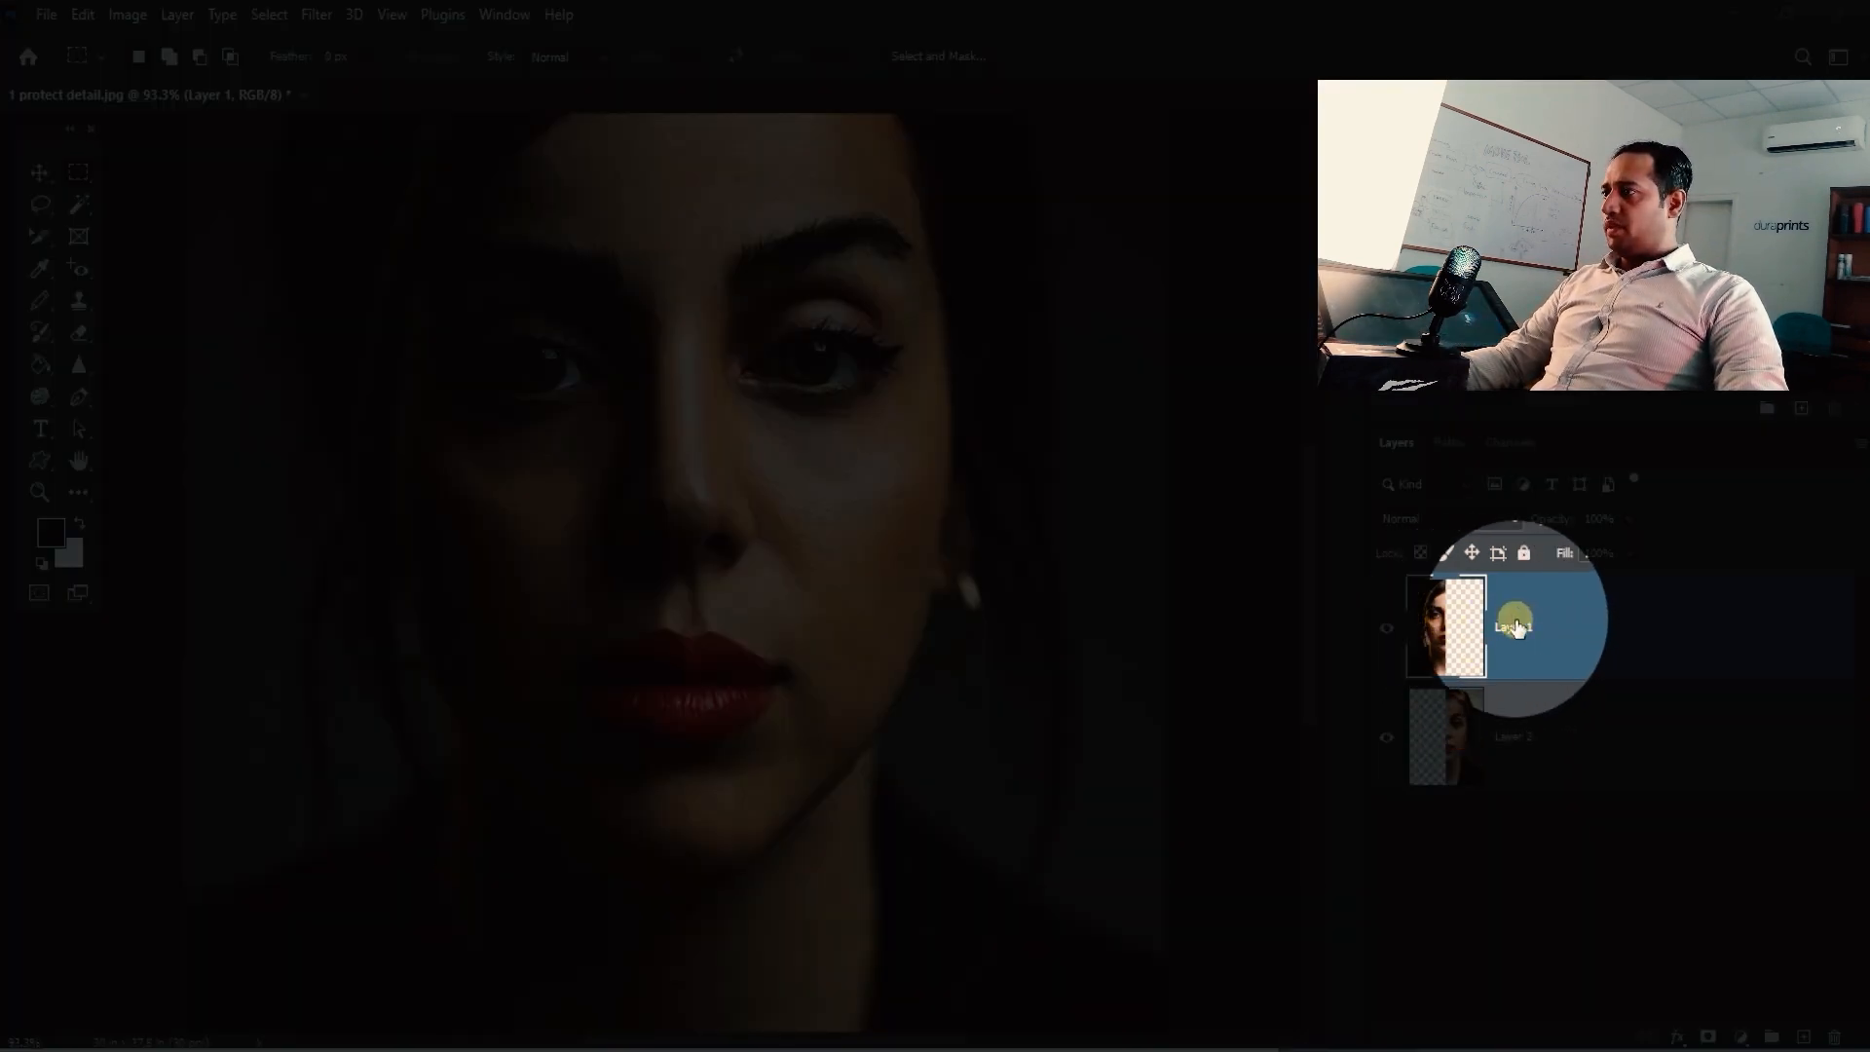
pyautogui.doubleClick(1512, 638)
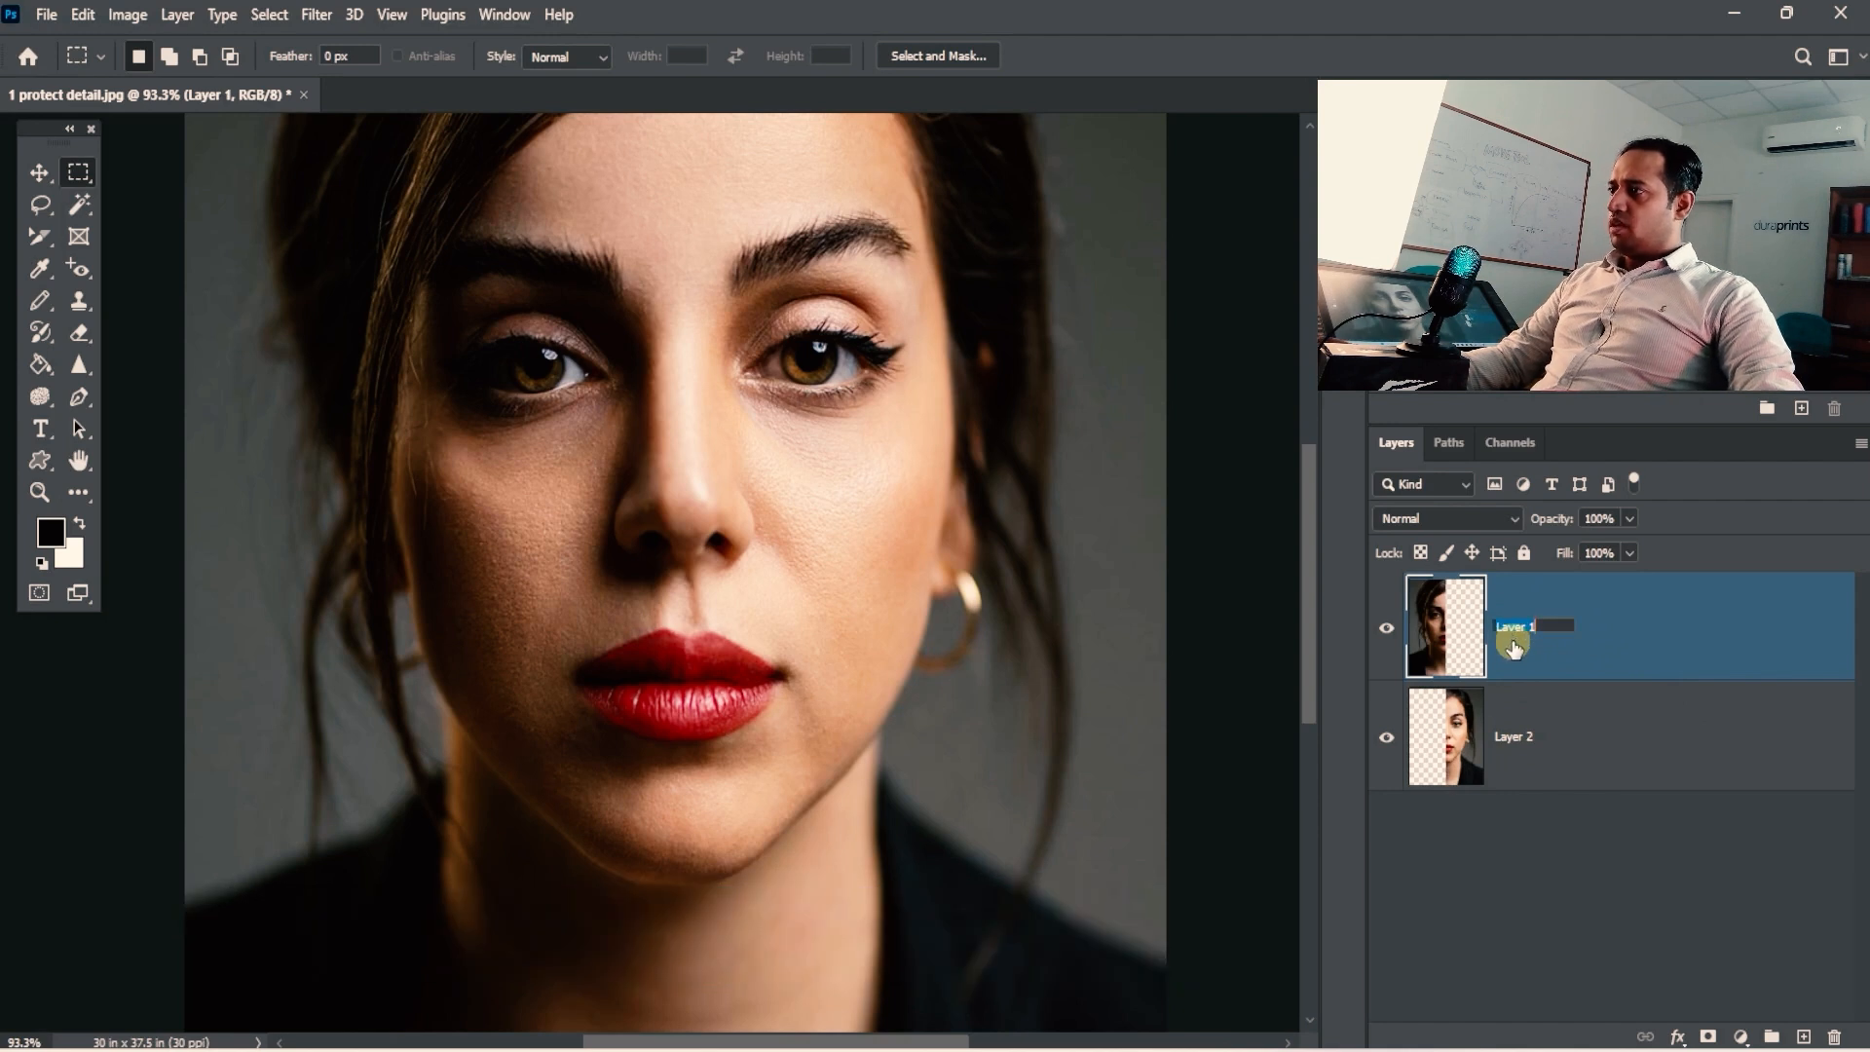
pyautogui.write('pro')
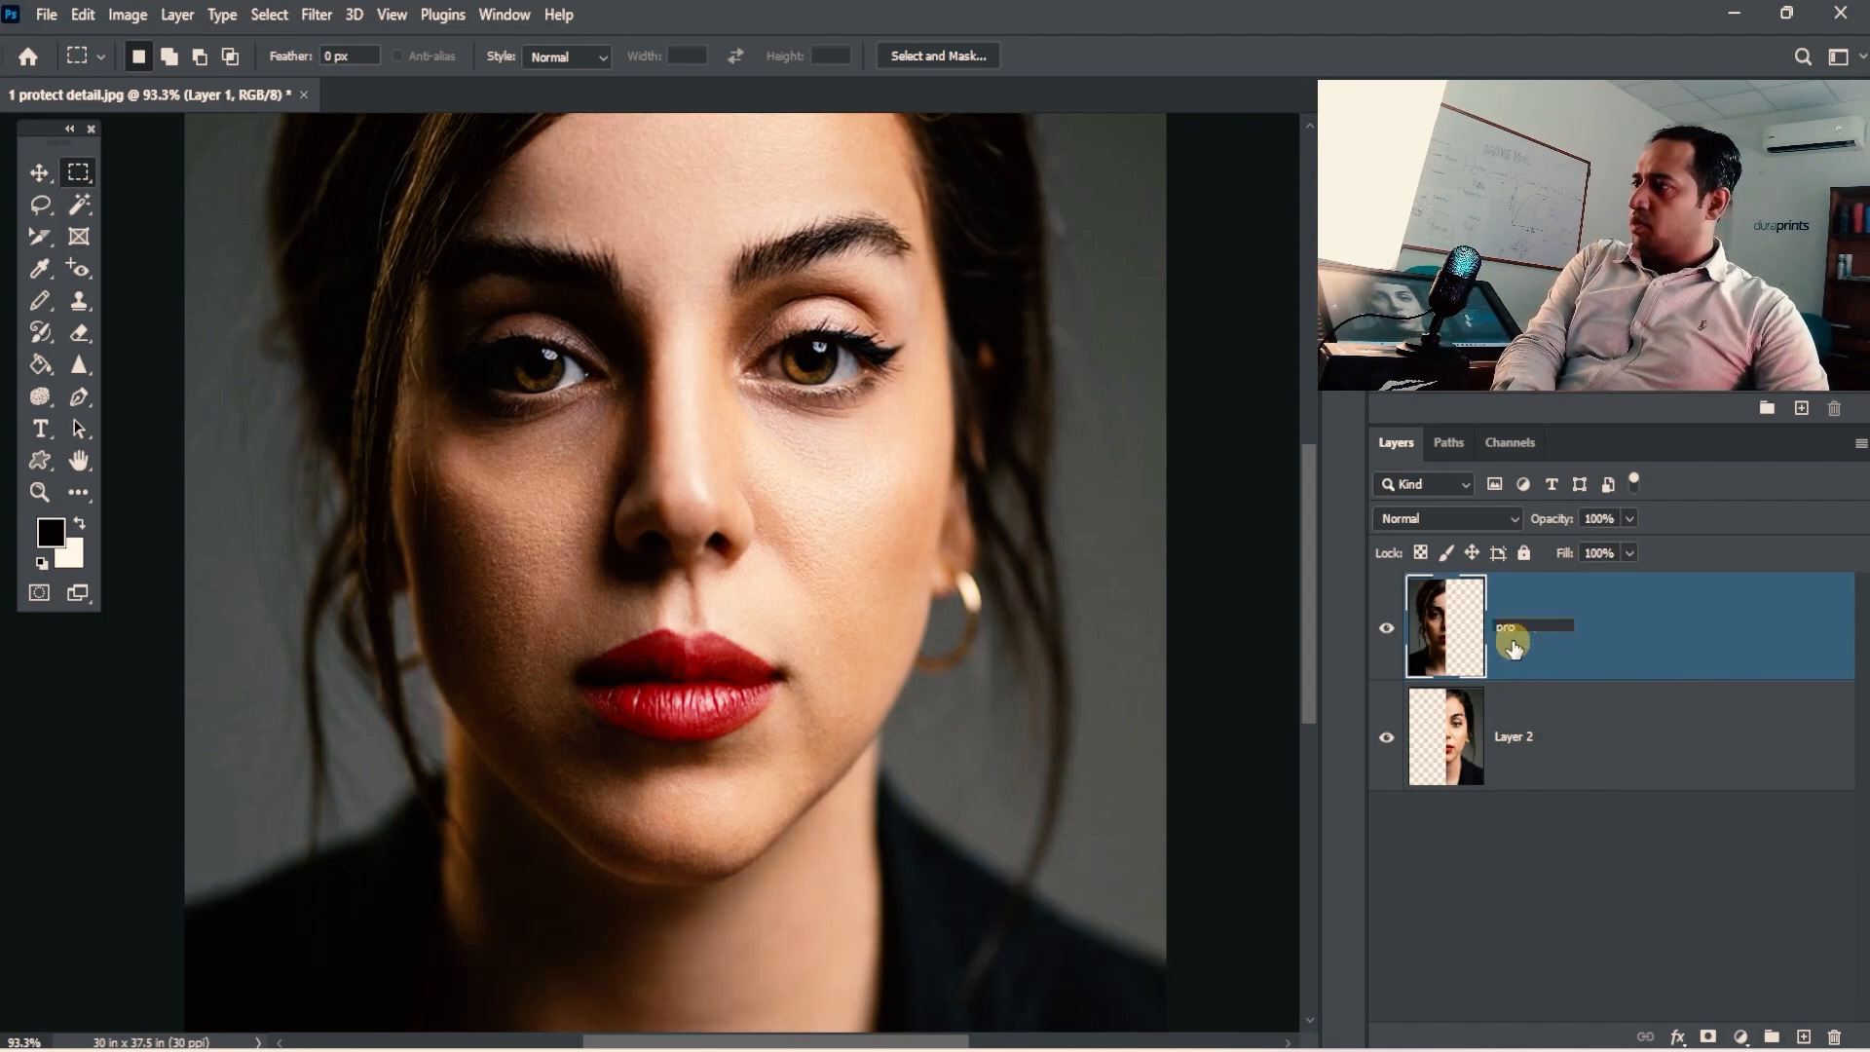
pyautogui.write('tect')
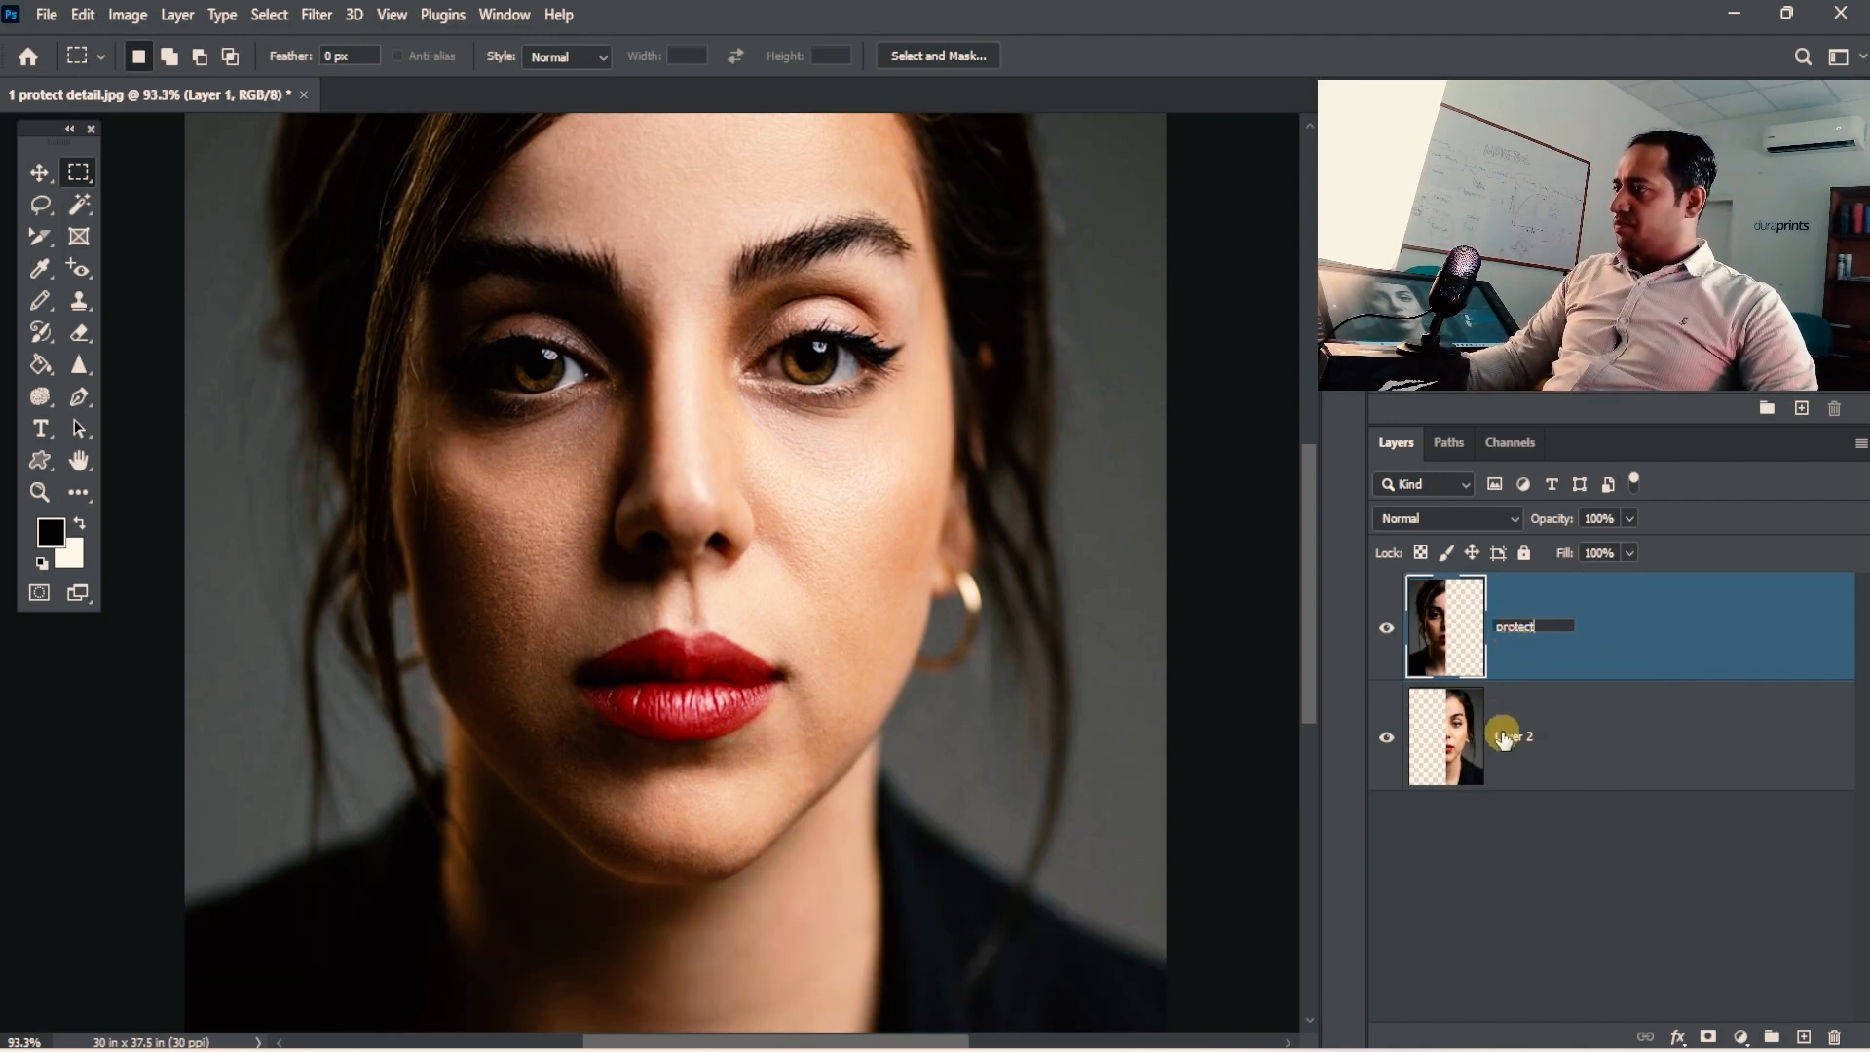
# Rename Layer 2, which holds the portrait's right half, as "non protect".
pyautogui.doubleClick(1504, 738)
pyautogui.write('non')
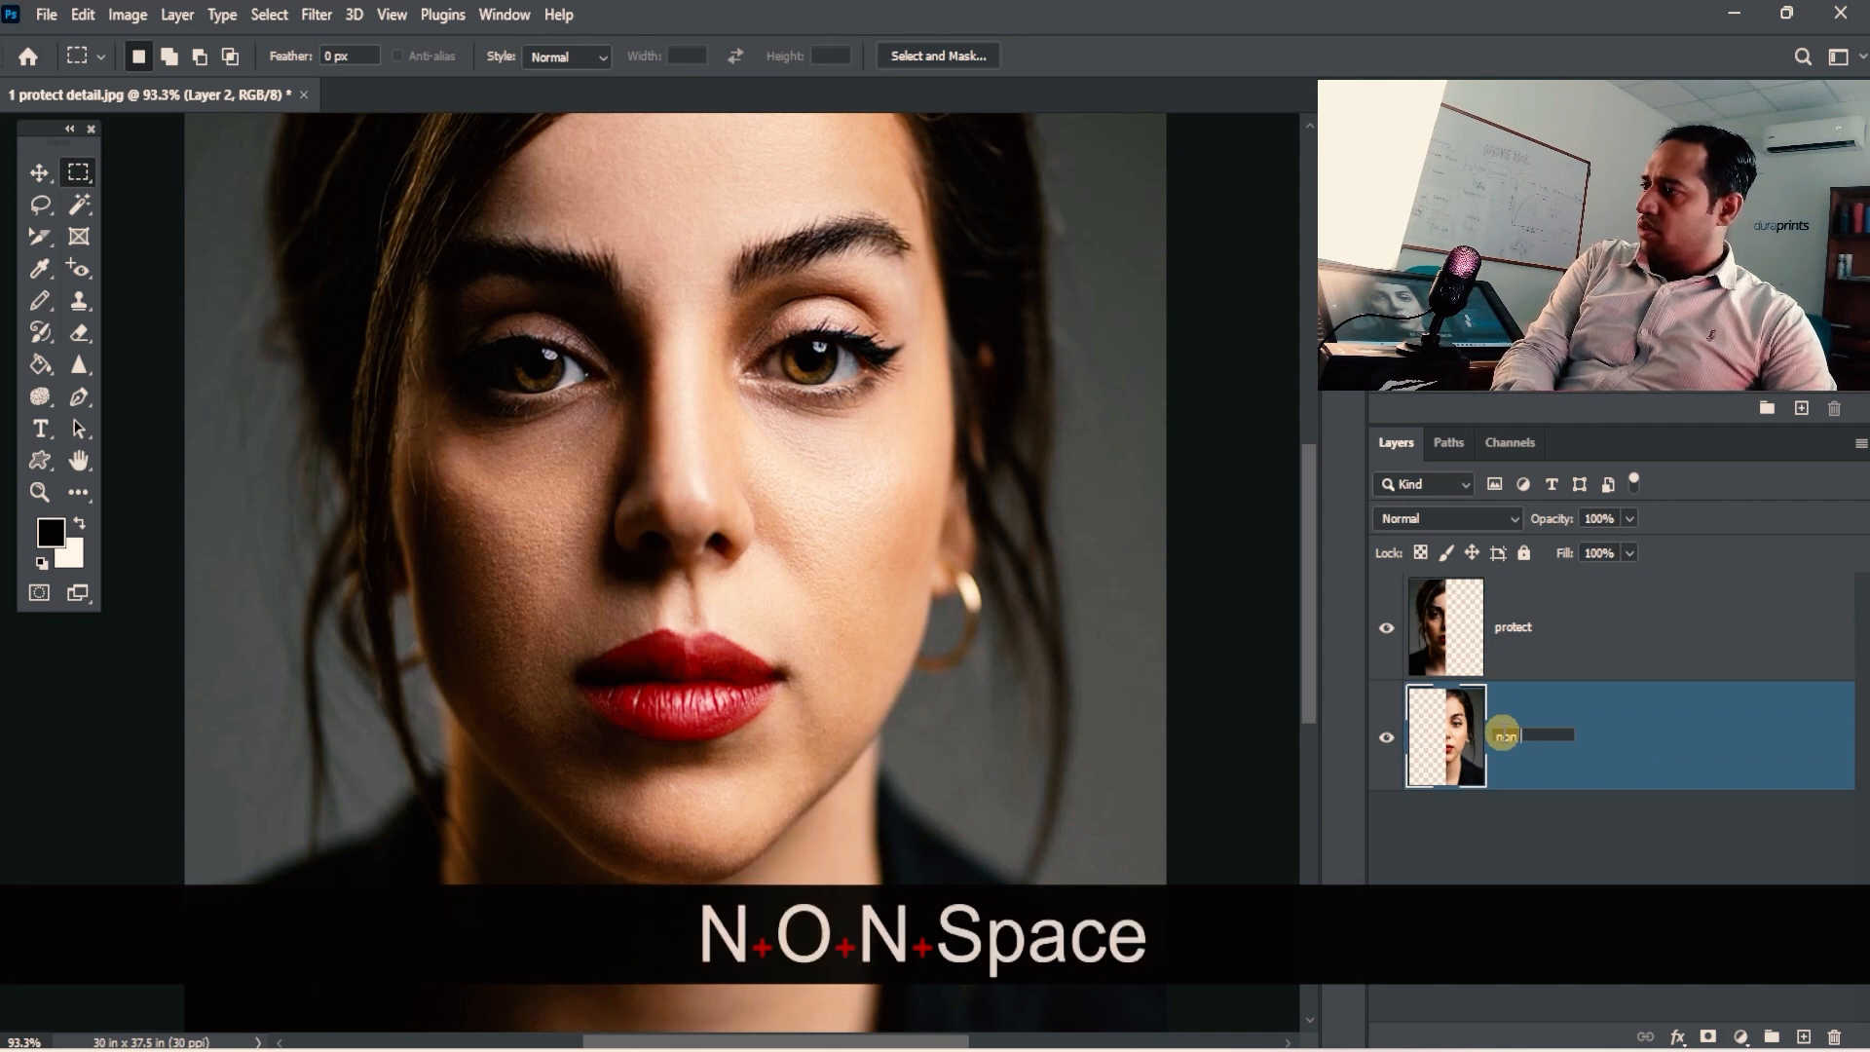
pyautogui.write(' protect')
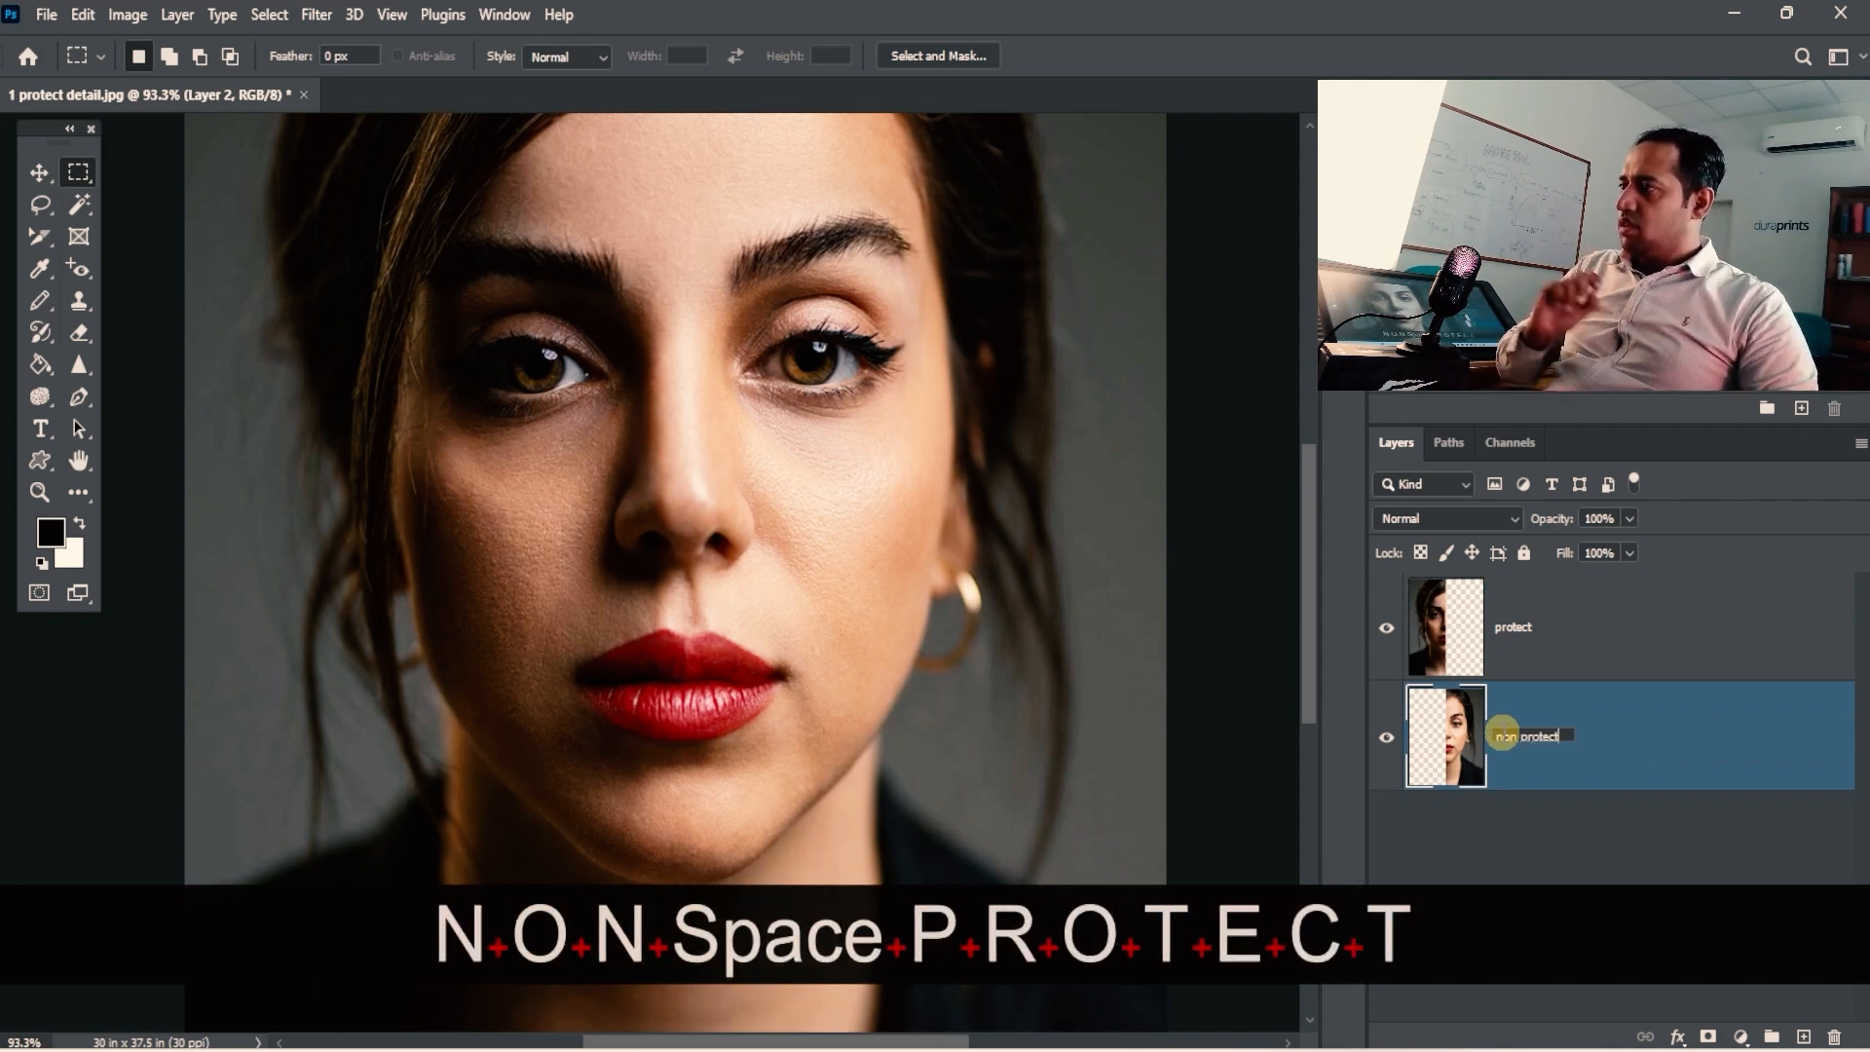
# Sharpen the right half of the face on the non protect layer with Protect Detail disabled, using a 300-pixel brush at 73% strength.
pyautogui.moveTo(655, 412); pyautogui.dragTo(542, 466)
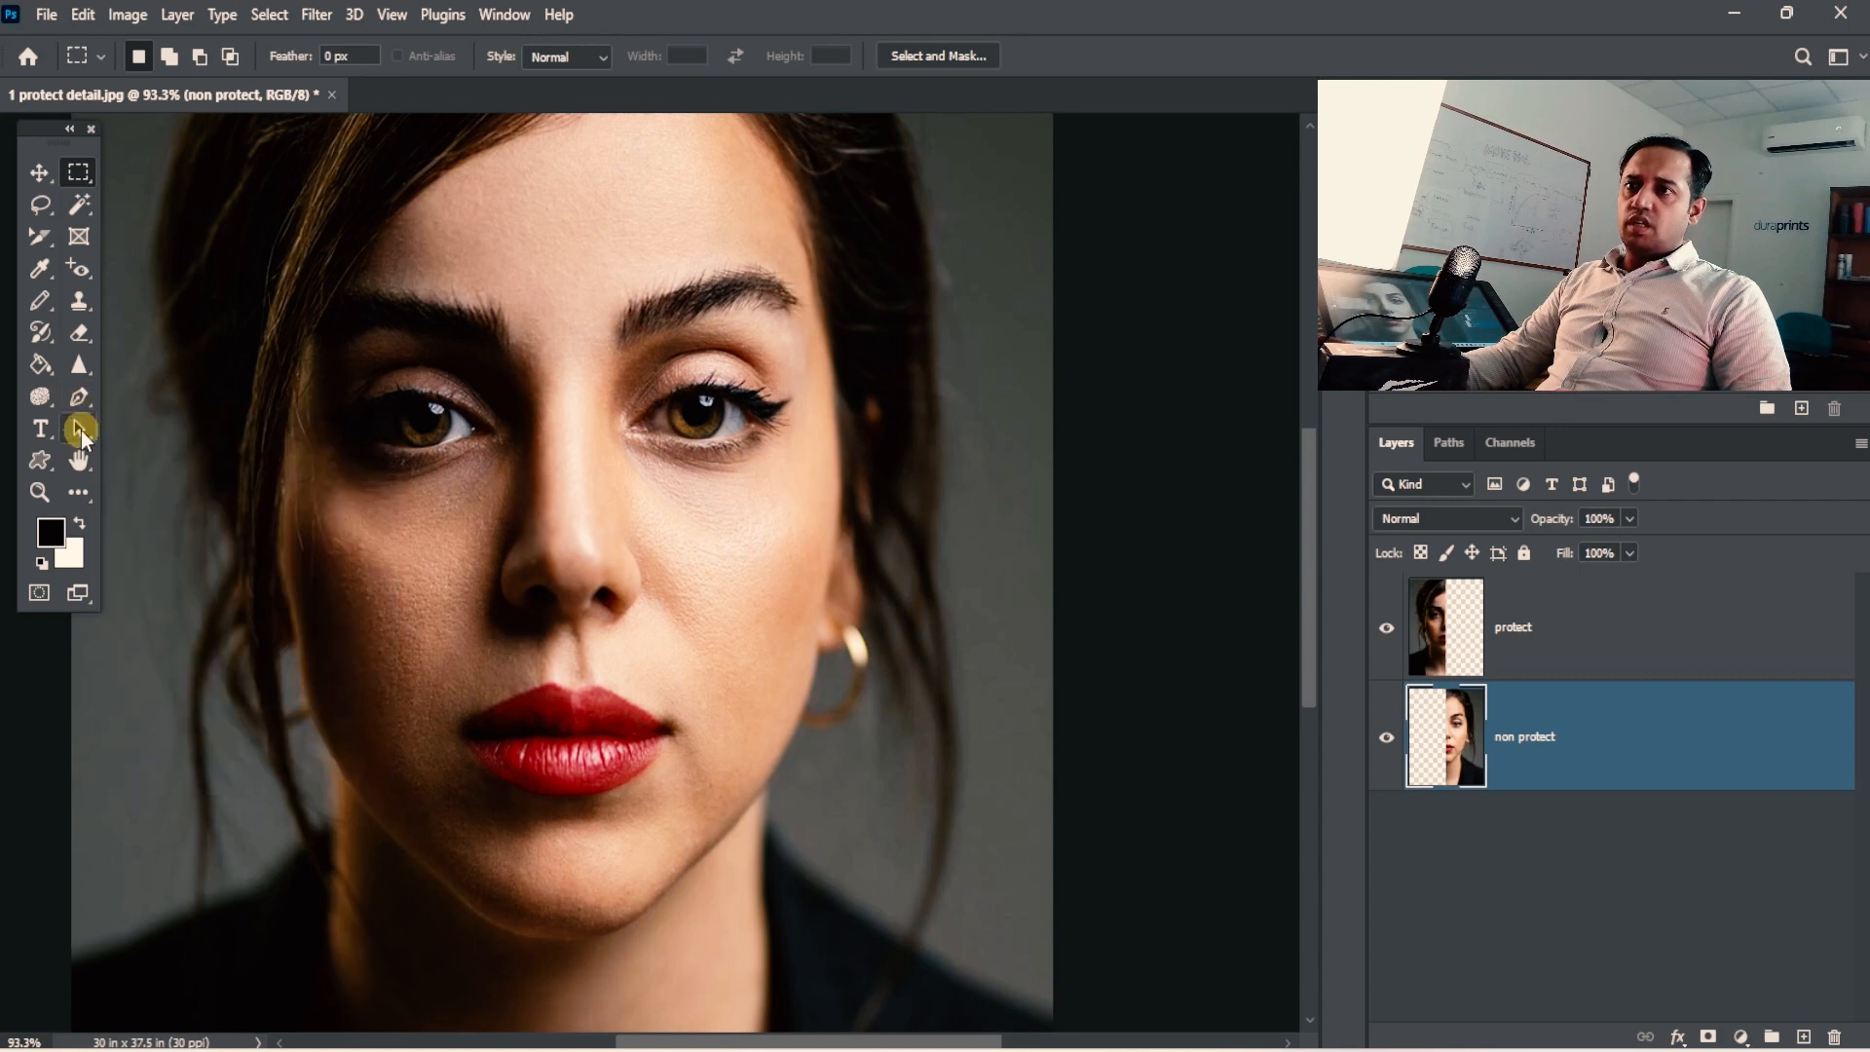
pyautogui.click(81, 368)
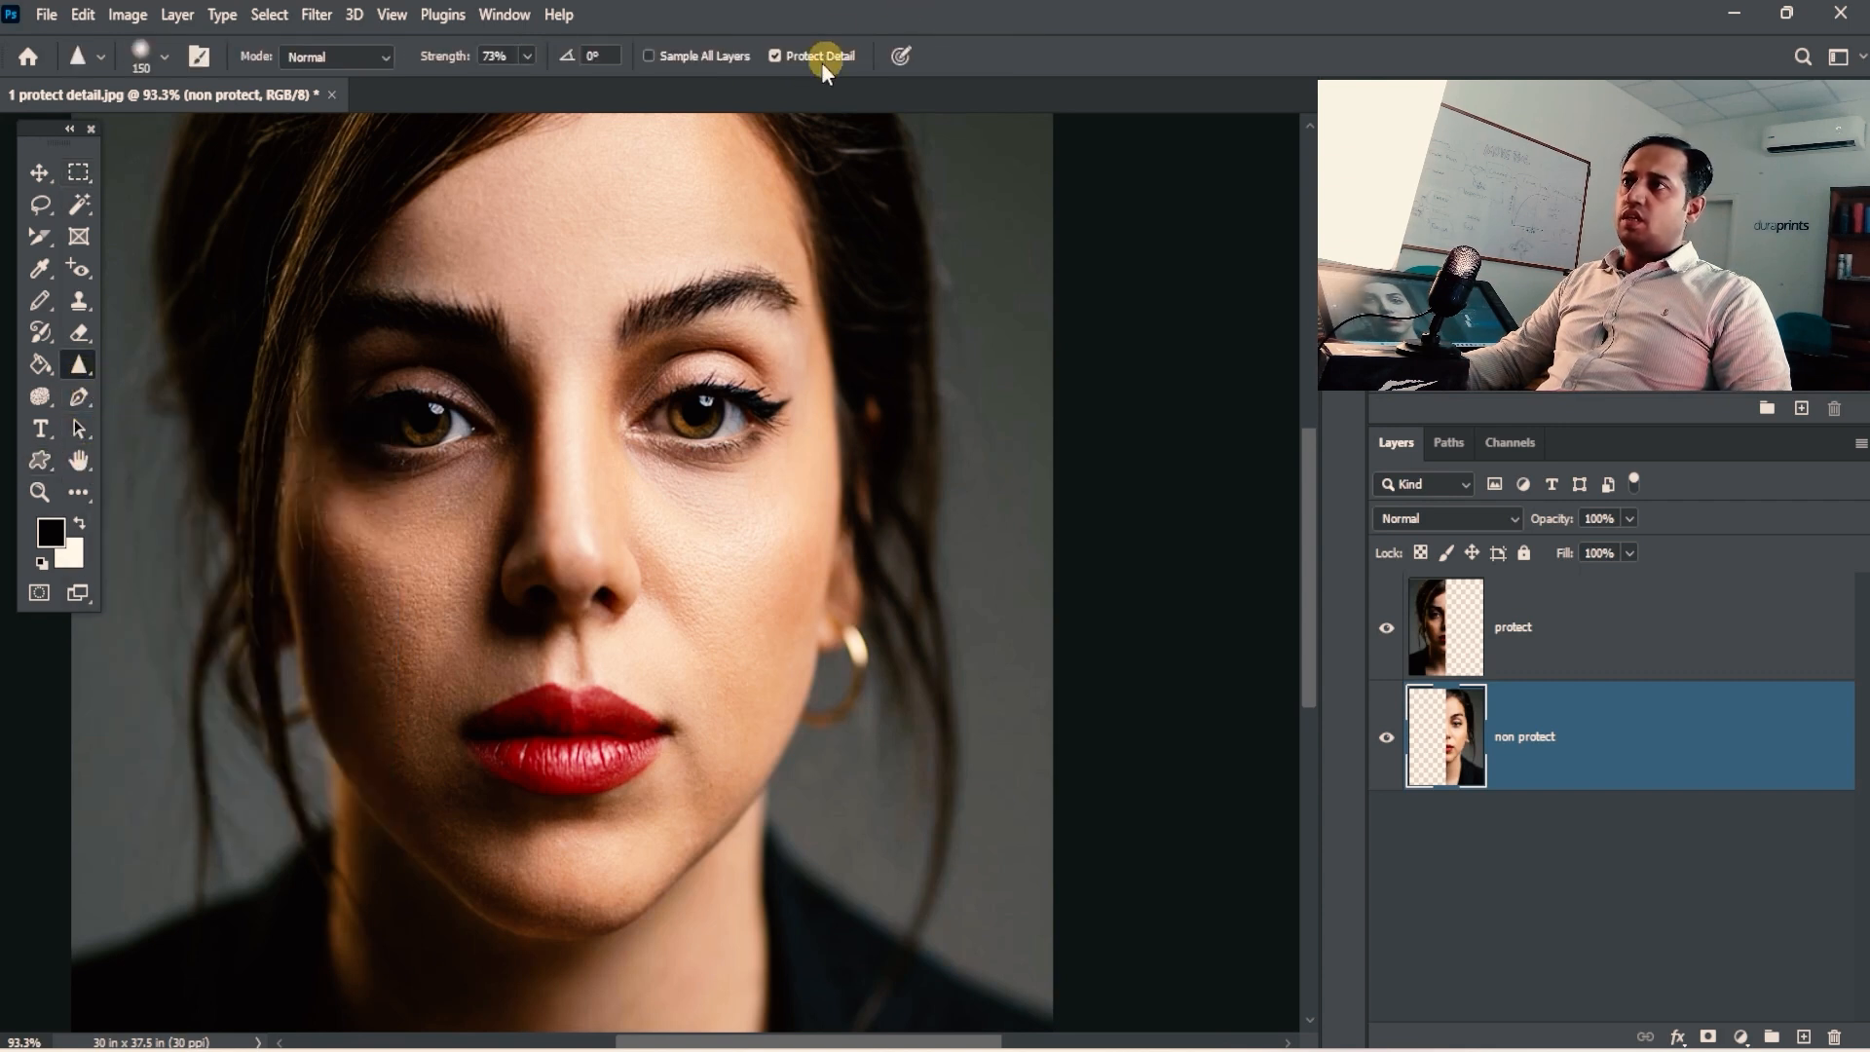
pyautogui.click(784, 57)
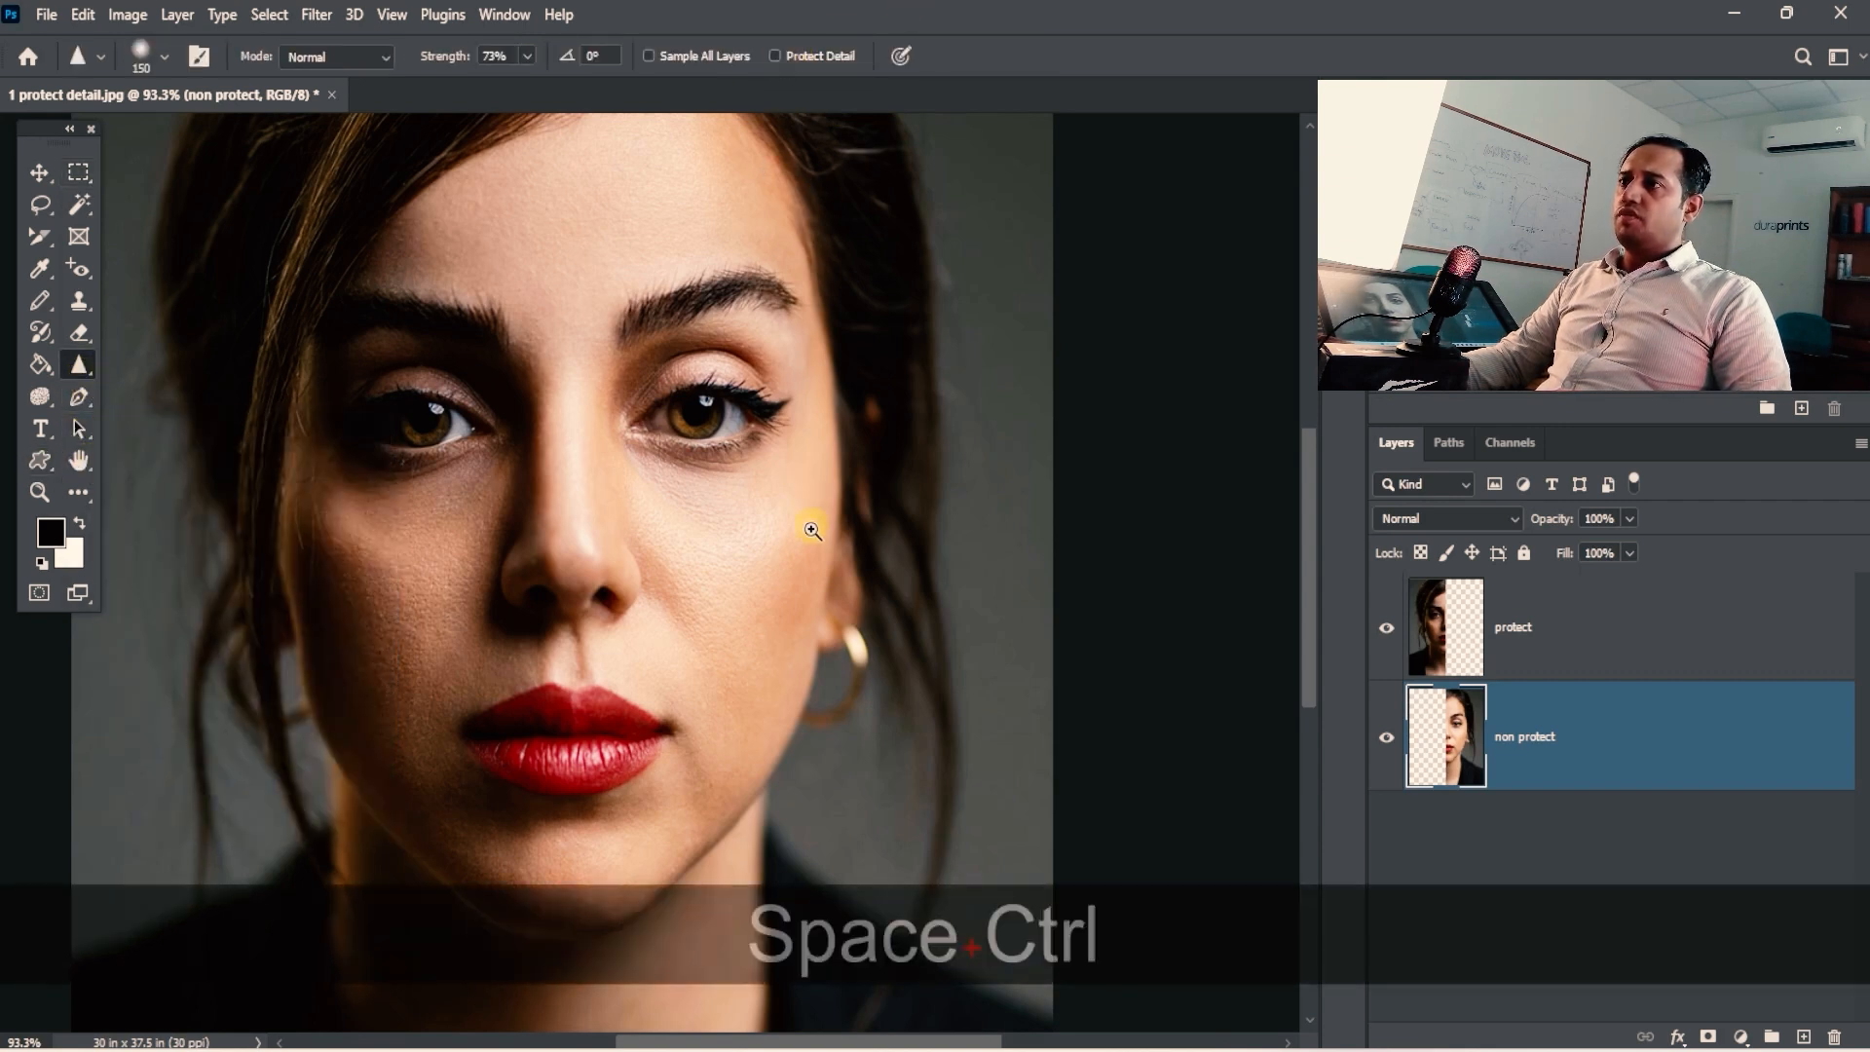
pyautogui.keyDown('ctrl'); pyautogui.keyDown('alt'); pyautogui.click(814, 526); pyautogui.keyUp('alt'); pyautogui.keyUp('ctrl')
pyautogui.press(']')
pyautogui.press(']')
pyautogui.press(']')
pyautogui.moveTo(762, 485)
pyautogui.mouseDown()
pyautogui.moveTo(755, 351)
pyautogui.moveTo(688, 801)
pyautogui.moveTo(719, 174)
pyautogui.moveTo(646, 593)
pyautogui.moveTo(714, 346)
pyautogui.moveTo(668, 885)
pyautogui.moveTo(927, 122)
pyautogui.mouseUp()
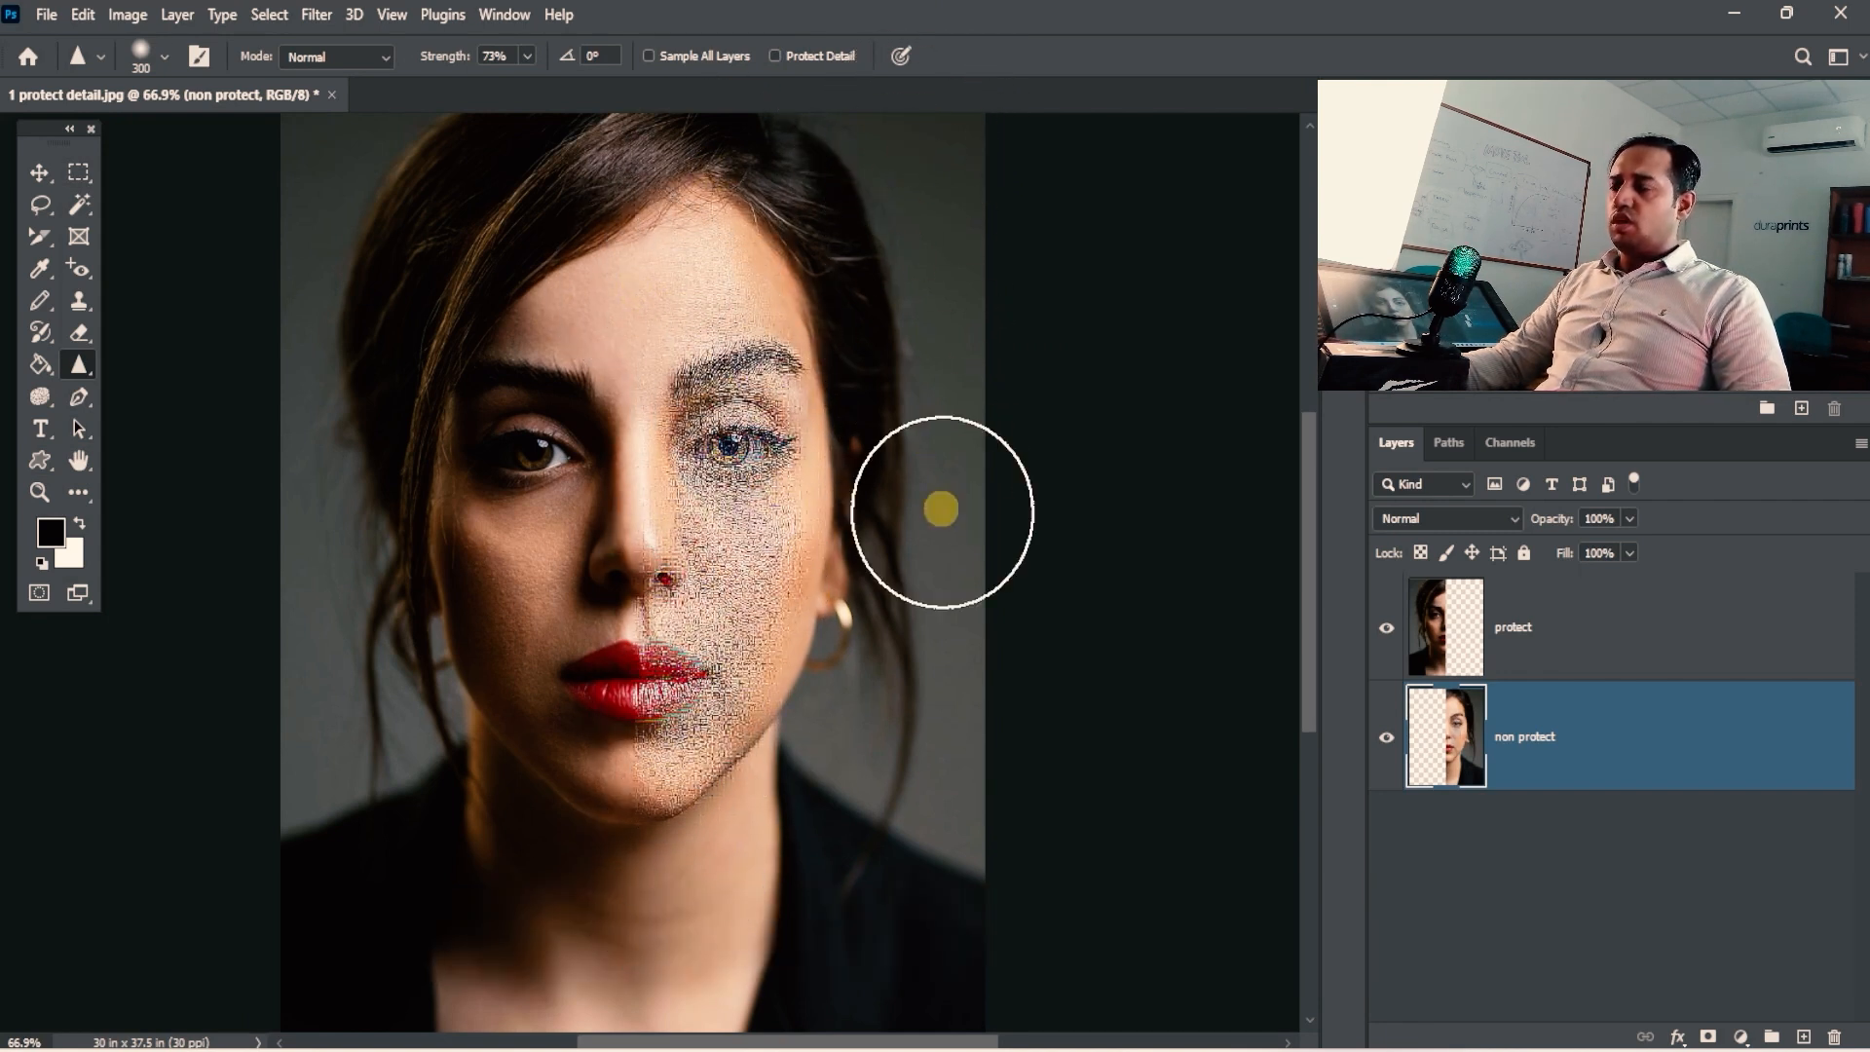
# Sharpen the left half of the face on the protect layer with Protect Detail enabled.
pyautogui.click(1587, 609)
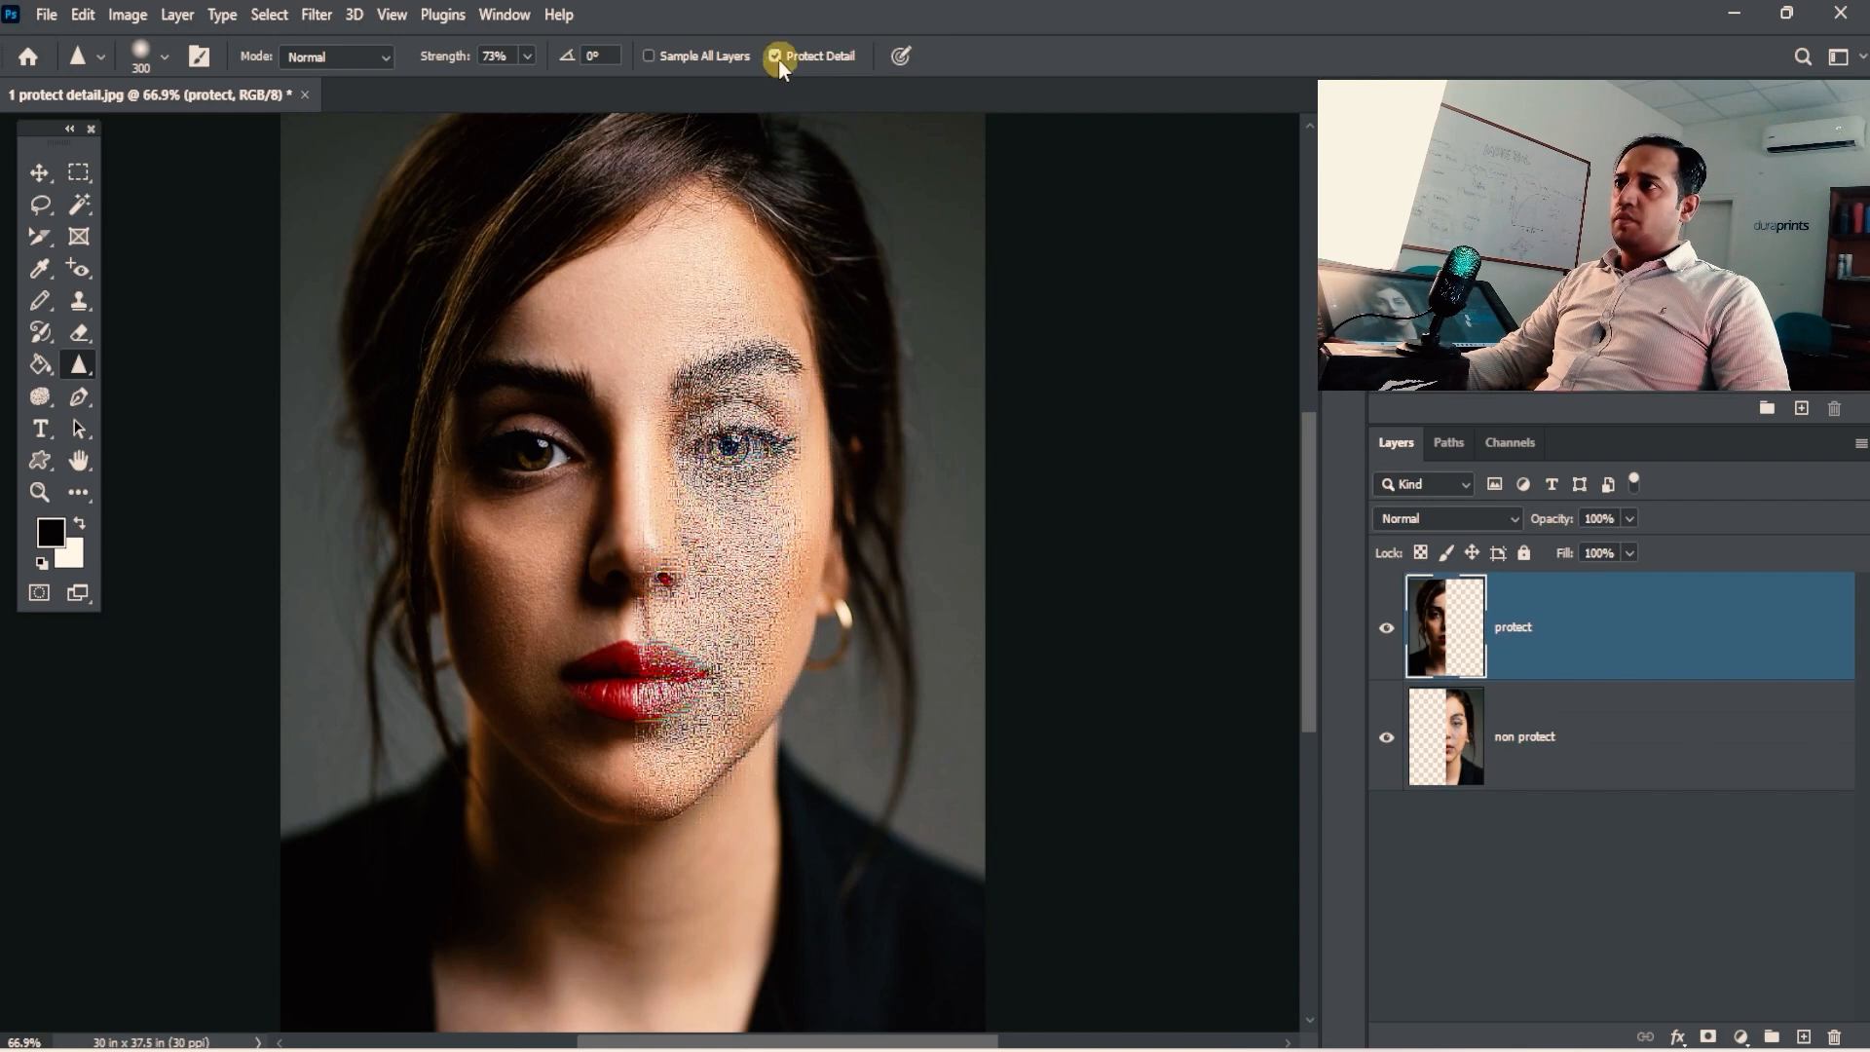
pyautogui.moveTo(604, 604)
pyautogui.mouseDown()
pyautogui.moveTo(571, 634)
pyautogui.moveTo(518, 493)
pyautogui.moveTo(551, 668)
pyautogui.moveTo(579, 251)
pyautogui.moveTo(614, 796)
pyautogui.moveTo(585, 288)
pyautogui.mouseUp()
pyautogui.moveTo(640, 615); pyautogui.dragTo(736, 554)
pyautogui.moveTo(660, 461); pyautogui.dragTo(589, 409)
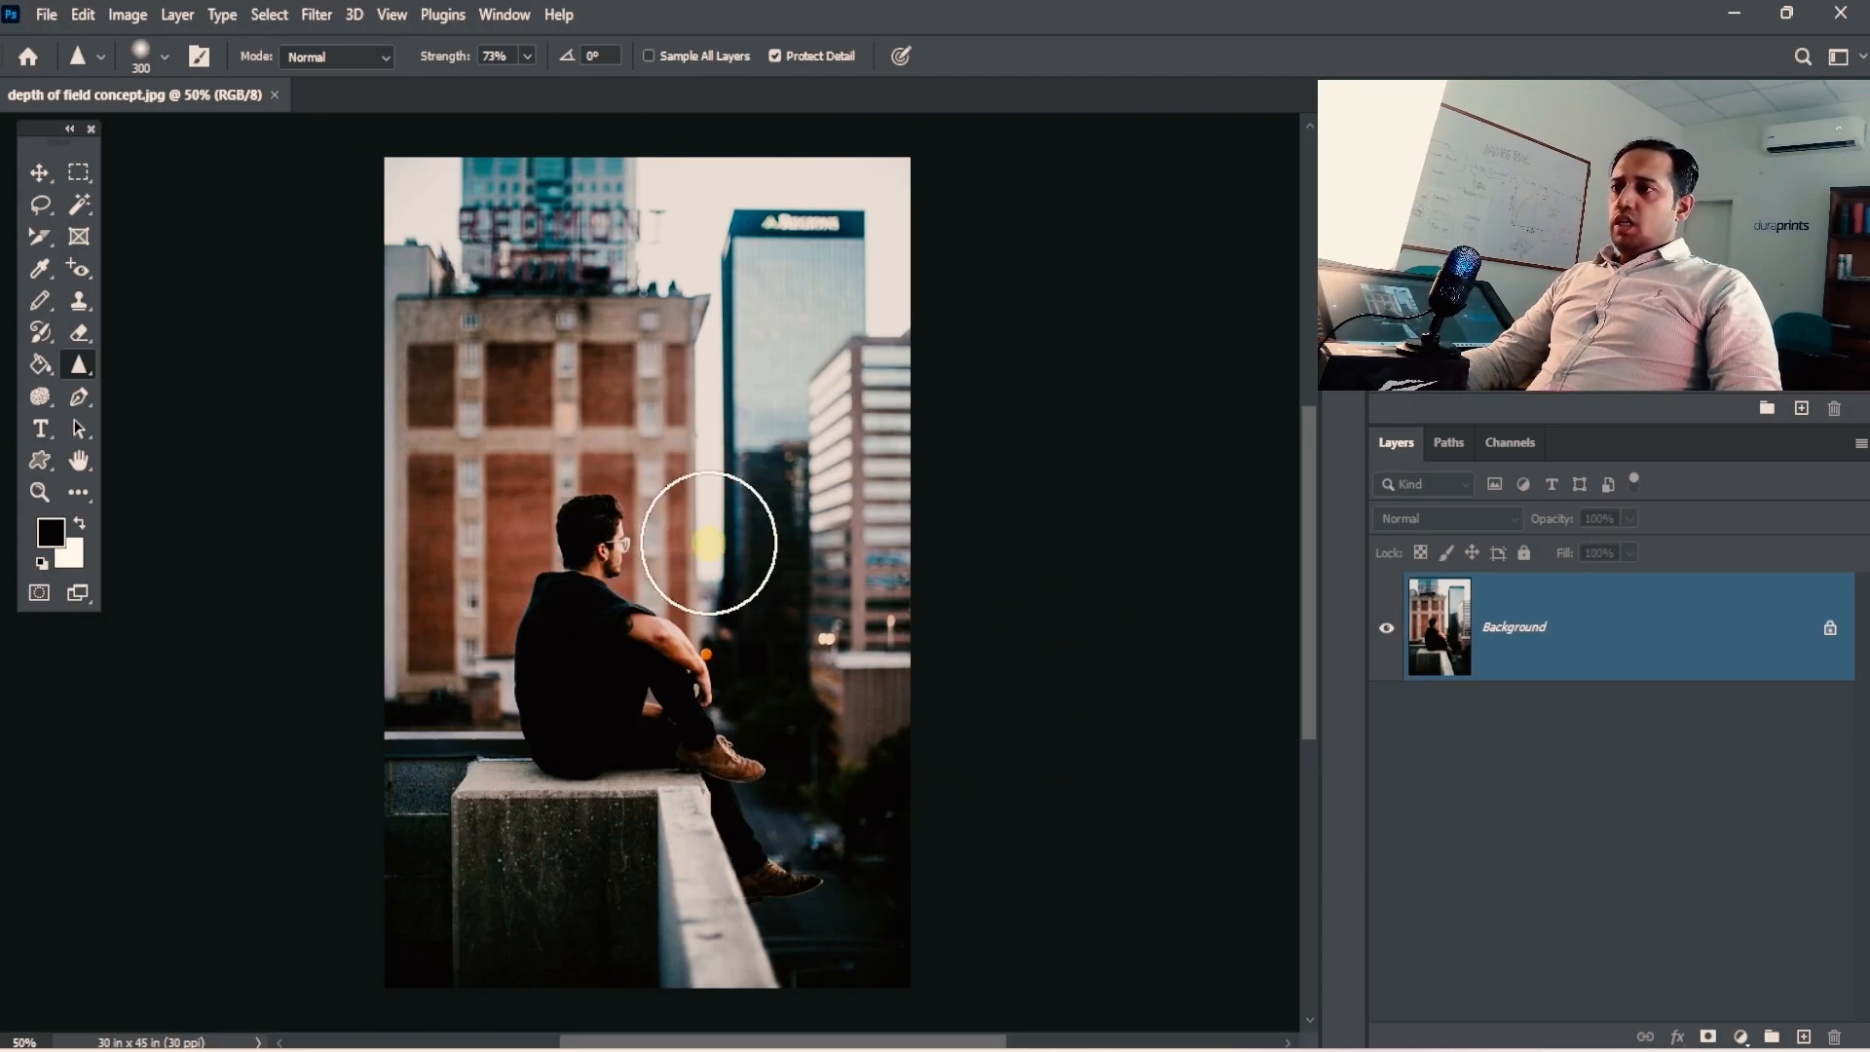
# Examine the focus on the seated man against the city background in depth of field concept.jpg.
pyautogui.hotkey('ctrl', 'space')
pyautogui.moveTo(702, 573); pyautogui.dragTo(723, 531)
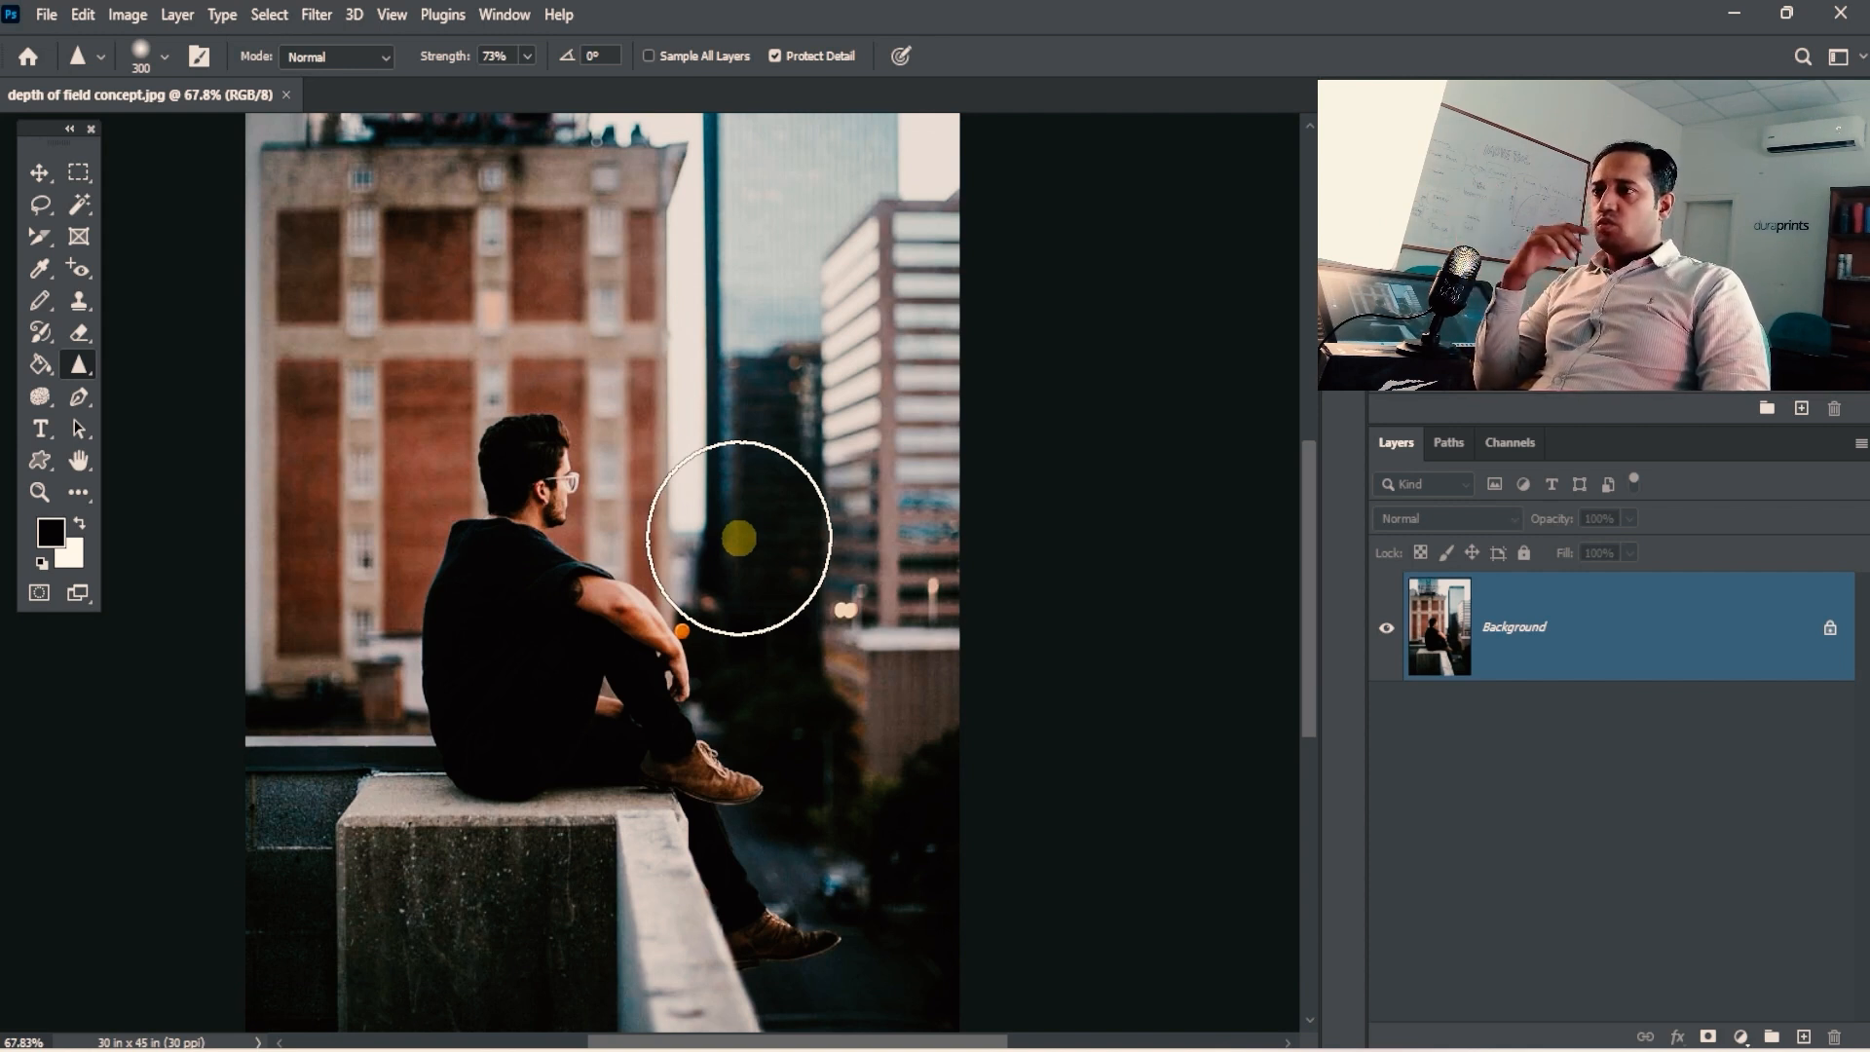
pyautogui.moveTo(746, 593); pyautogui.dragTo(730, 553)
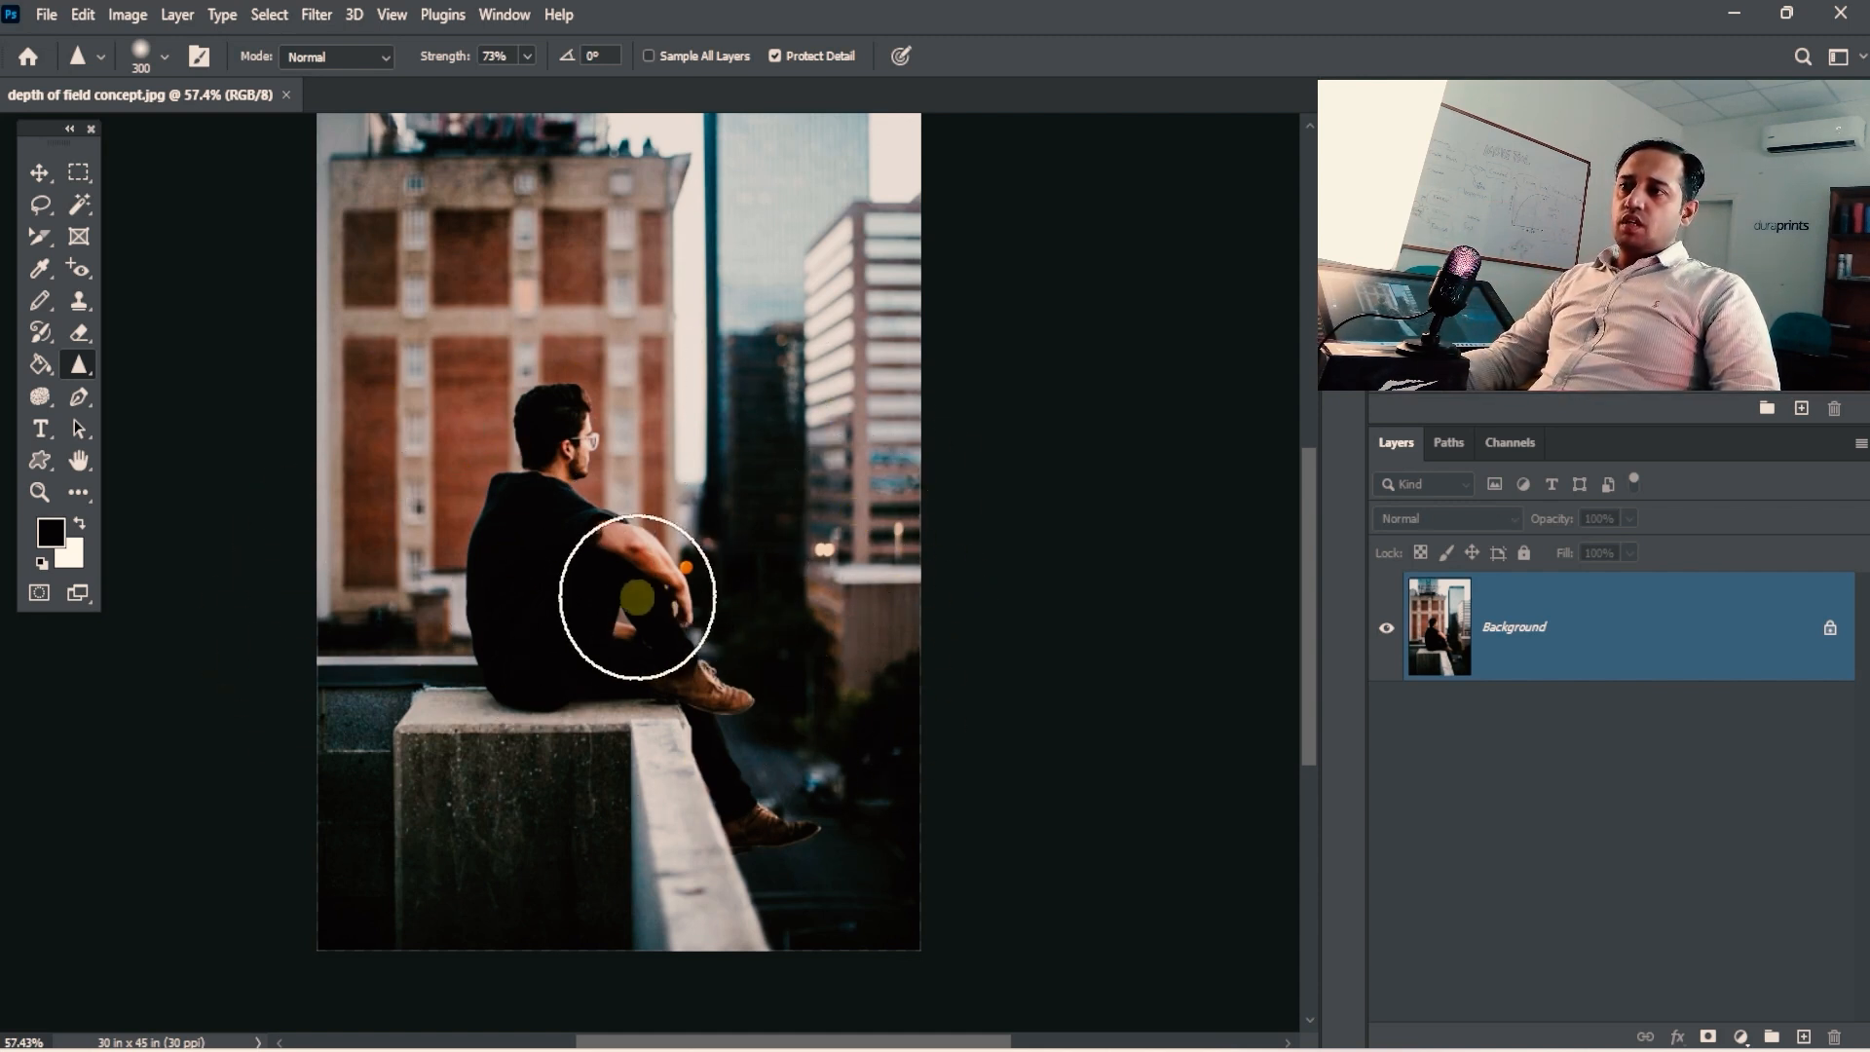
pyautogui.keyDown('ctrl'); pyautogui.click(639, 605); pyautogui.keyUp('ctrl')
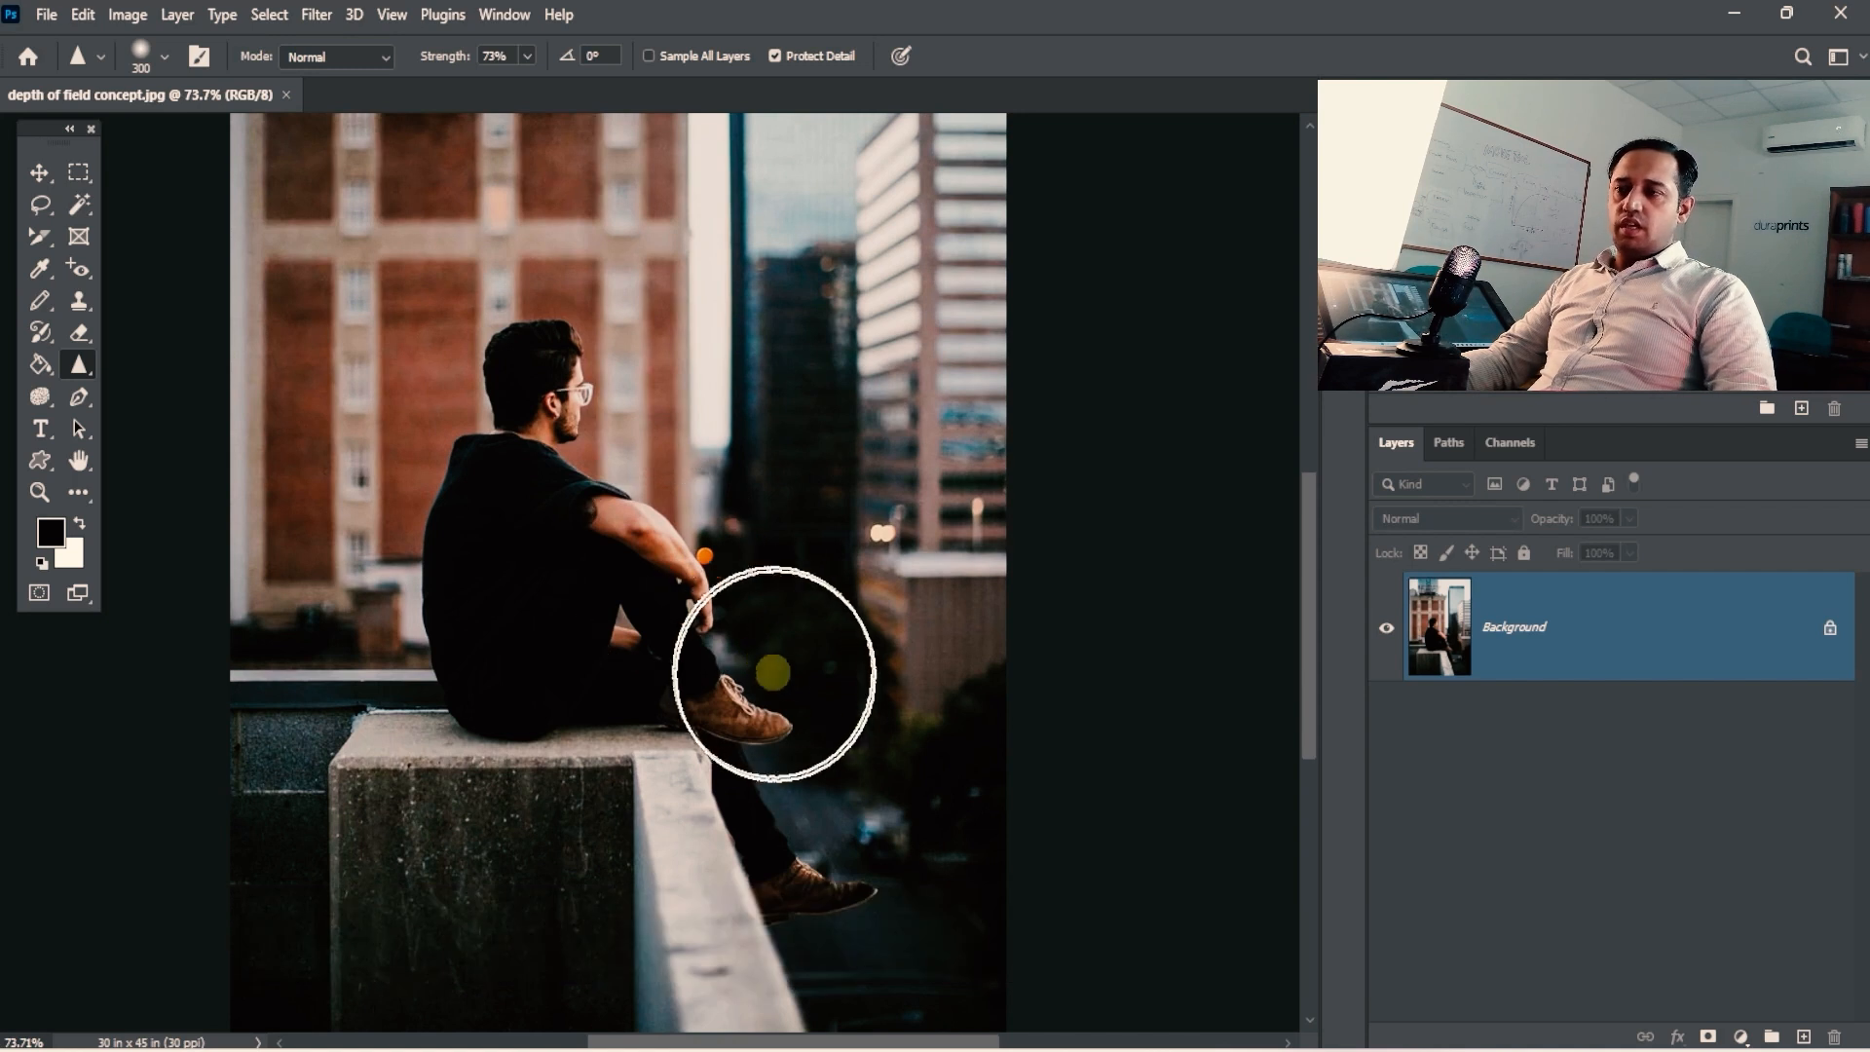
pyautogui.keyDown('ctrl'); pyautogui.keyDown('alt'); pyautogui.click(779, 703); pyautogui.keyUp('alt'); pyautogui.keyUp('ctrl')
pyautogui.moveTo(585, 593); pyautogui.dragTo(546, 613)
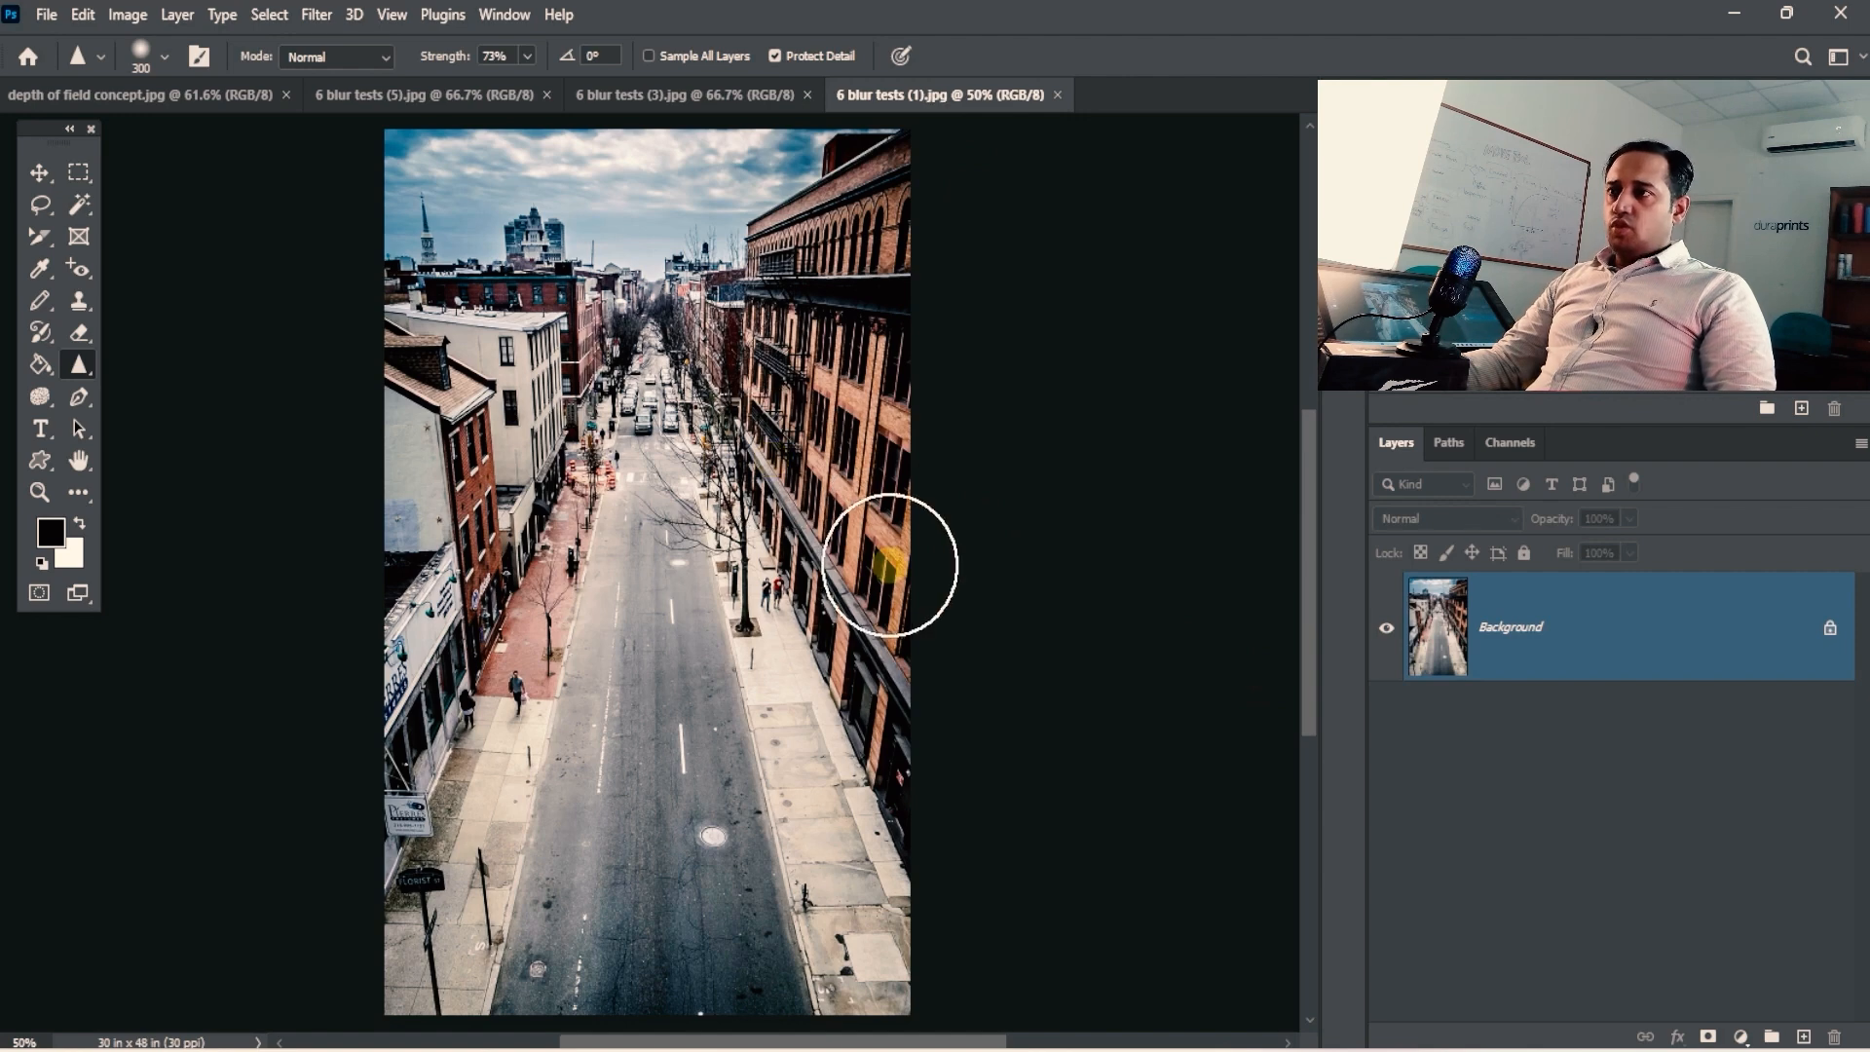
# Duplicate the Background layer of 6 blur tests (1).jpg and switch to the Blur tool with a 500-pixel brush.
pyautogui.hotkey('ctrl', 'j')
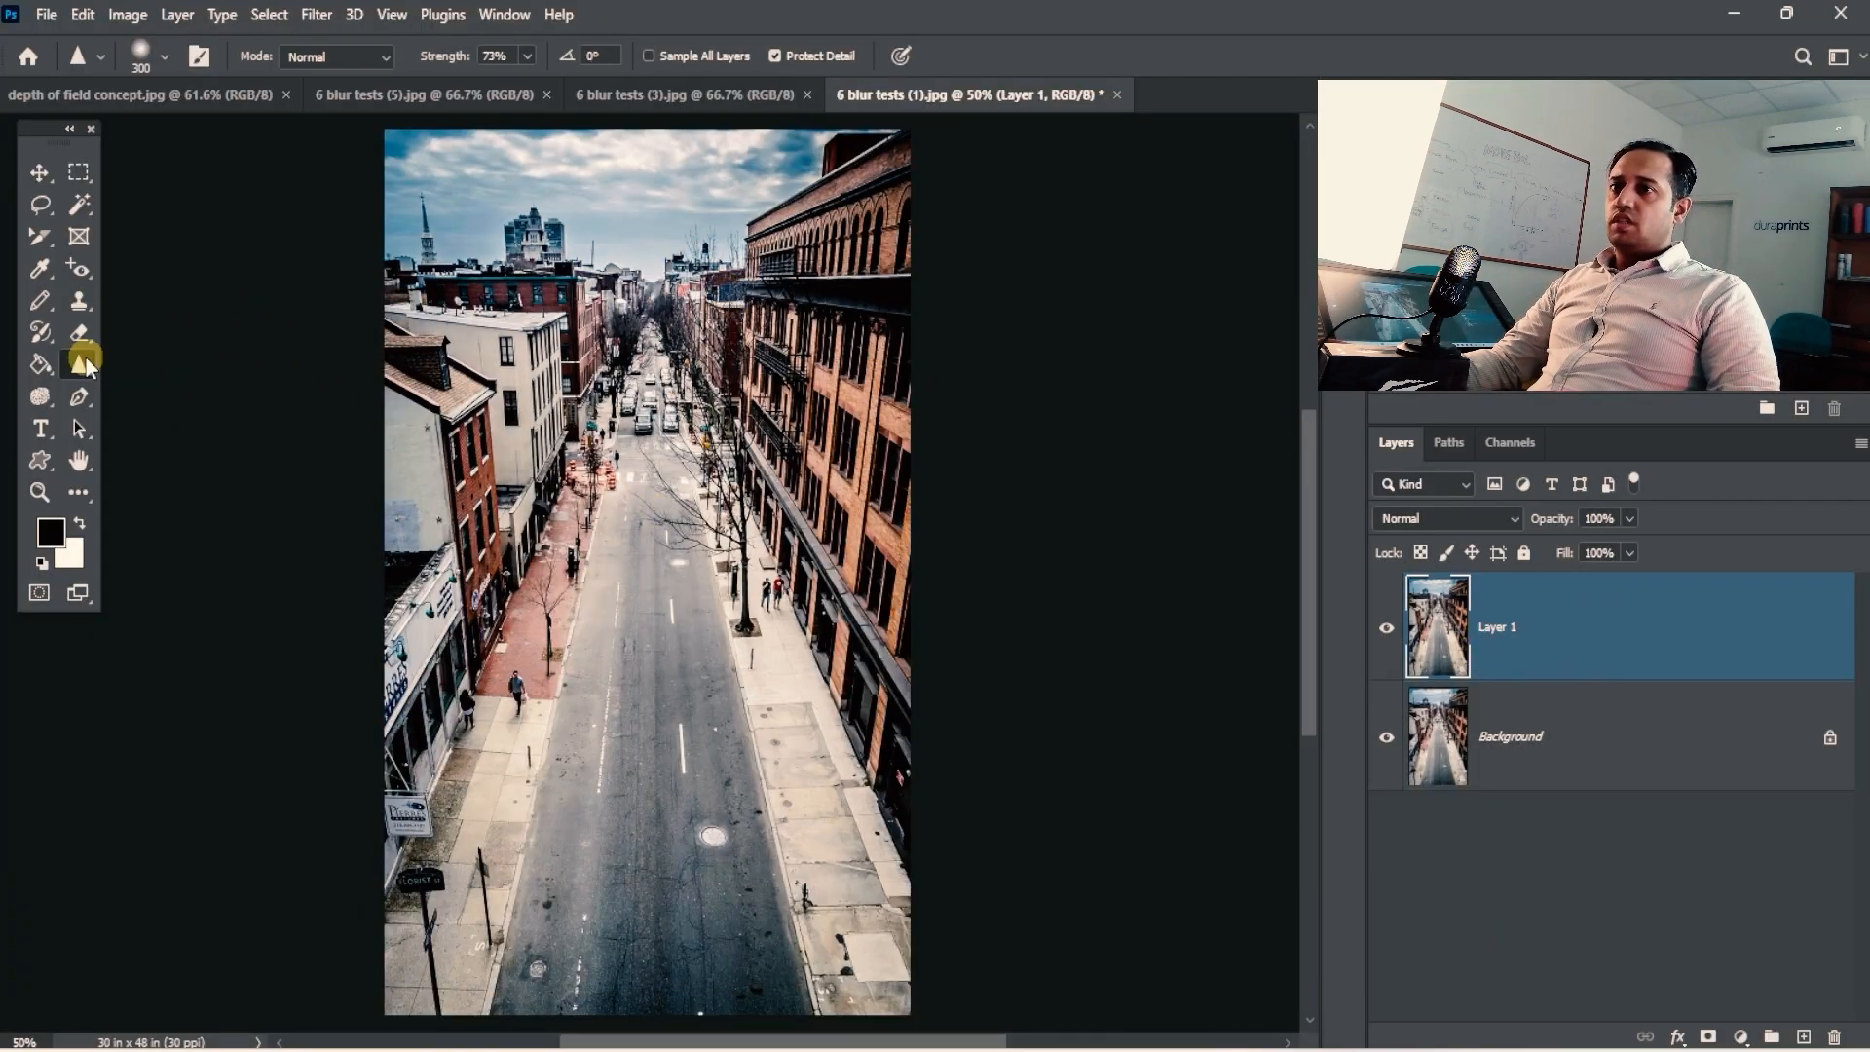
pyautogui.rightClick(85, 358)
pyautogui.click(165, 364)
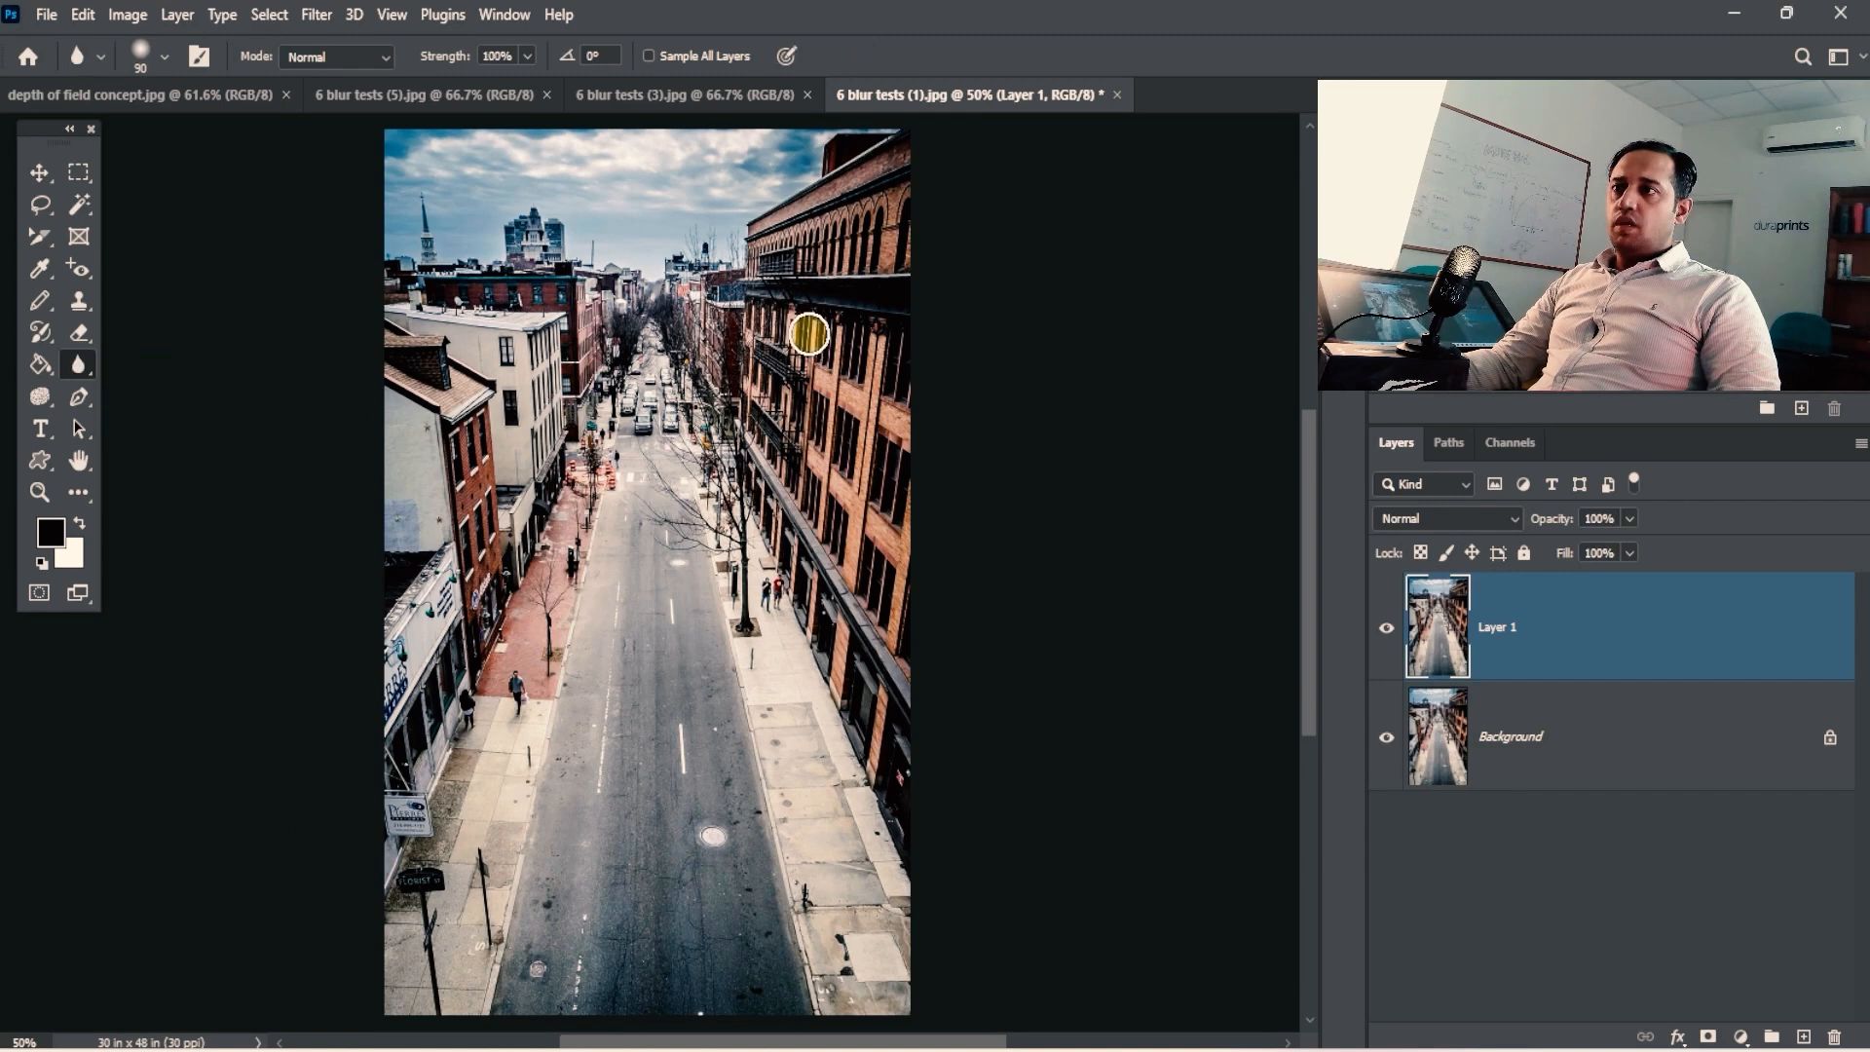
pyautogui.press(']')
pyautogui.press(']')
pyautogui.press(']')
pyautogui.press(']')
pyautogui.press(']')
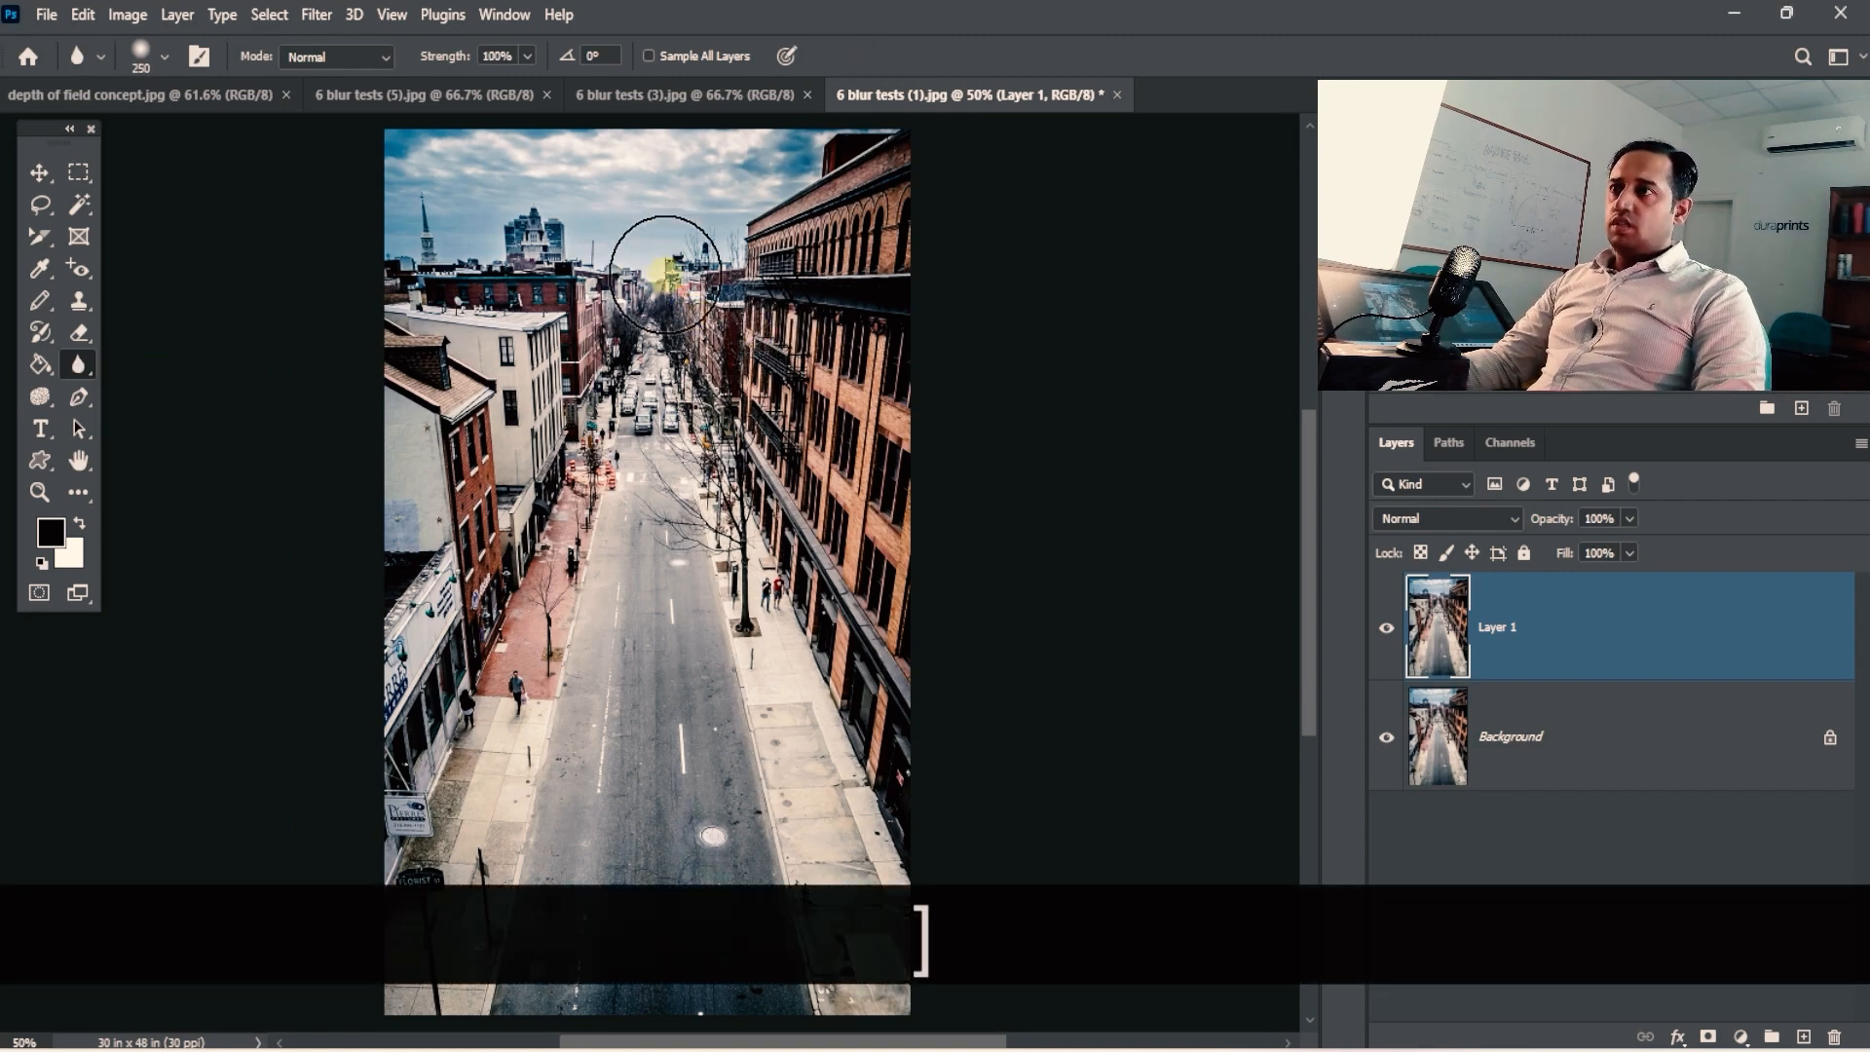
pyautogui.press(']')
pyautogui.press(']')
pyautogui.press(']')
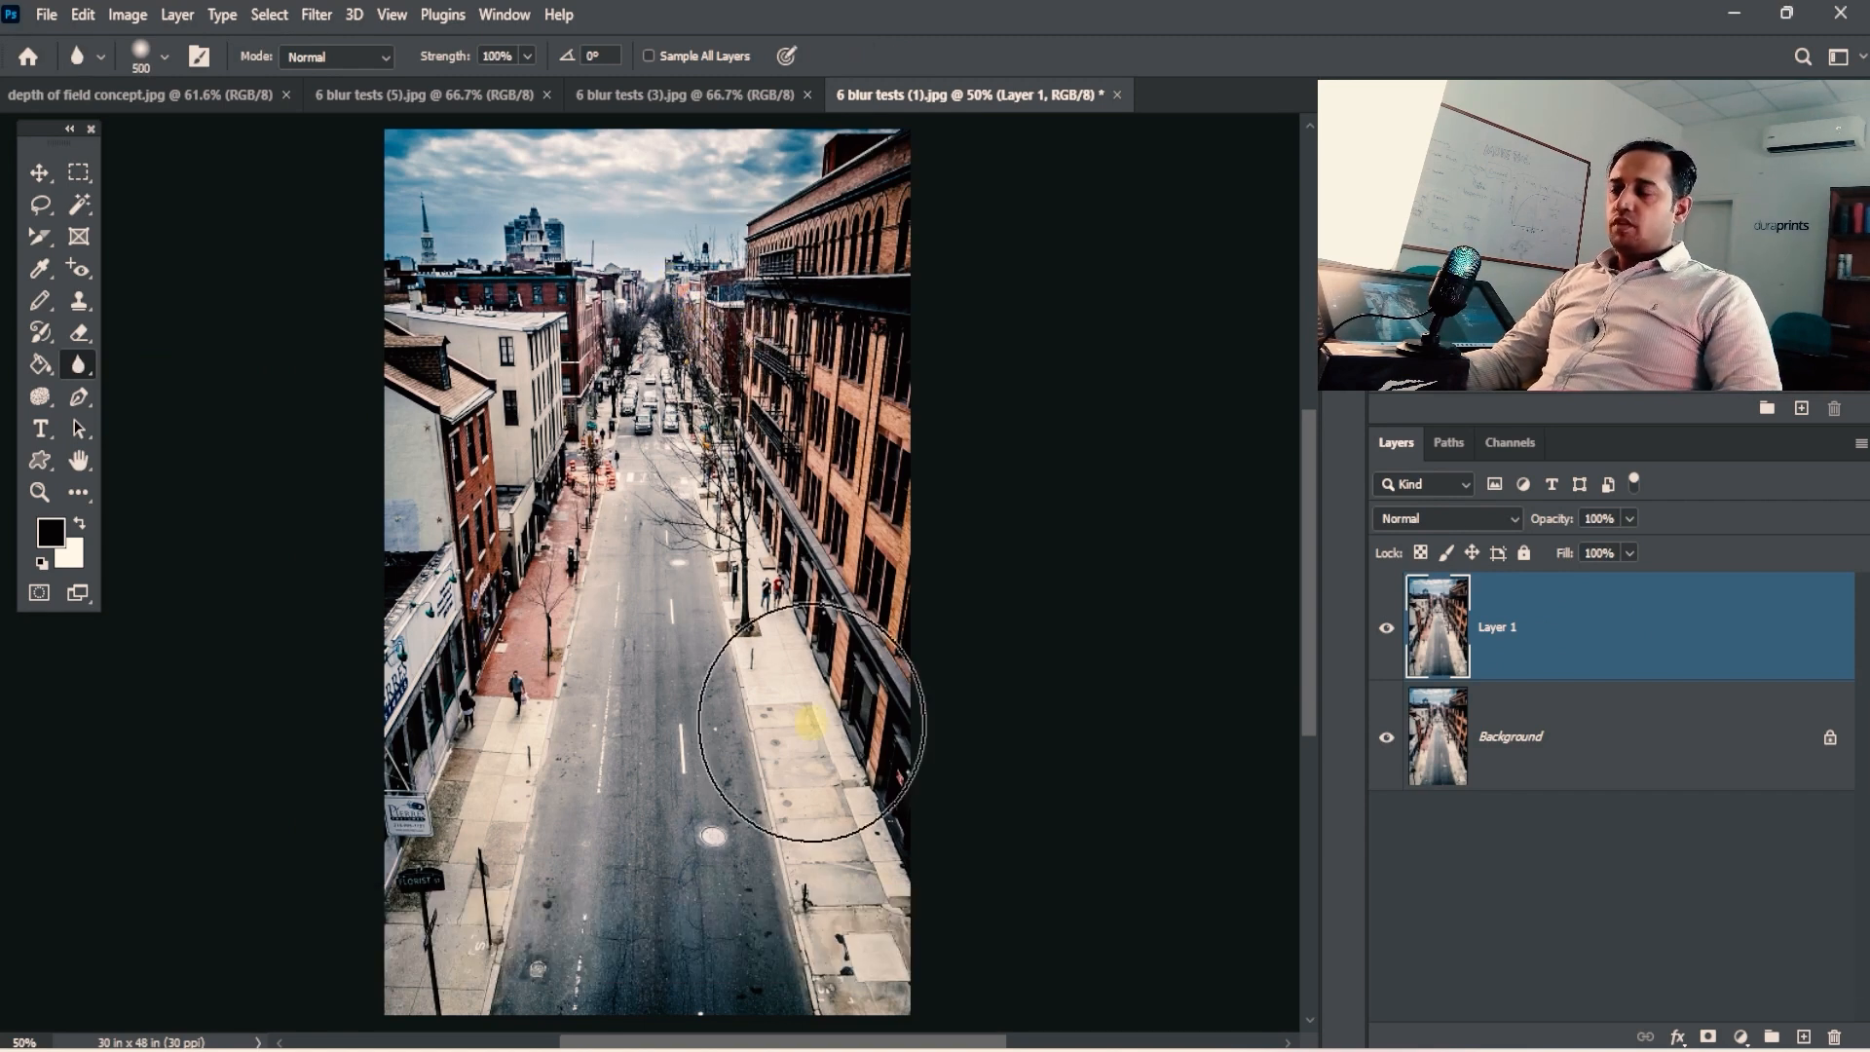
# Compare the depth of field in depth of field concept.jpg with the focus along the street in 6 blur tests (1).jpg.
pyautogui.moveTo(824, 698); pyautogui.dragTo(759, 675)
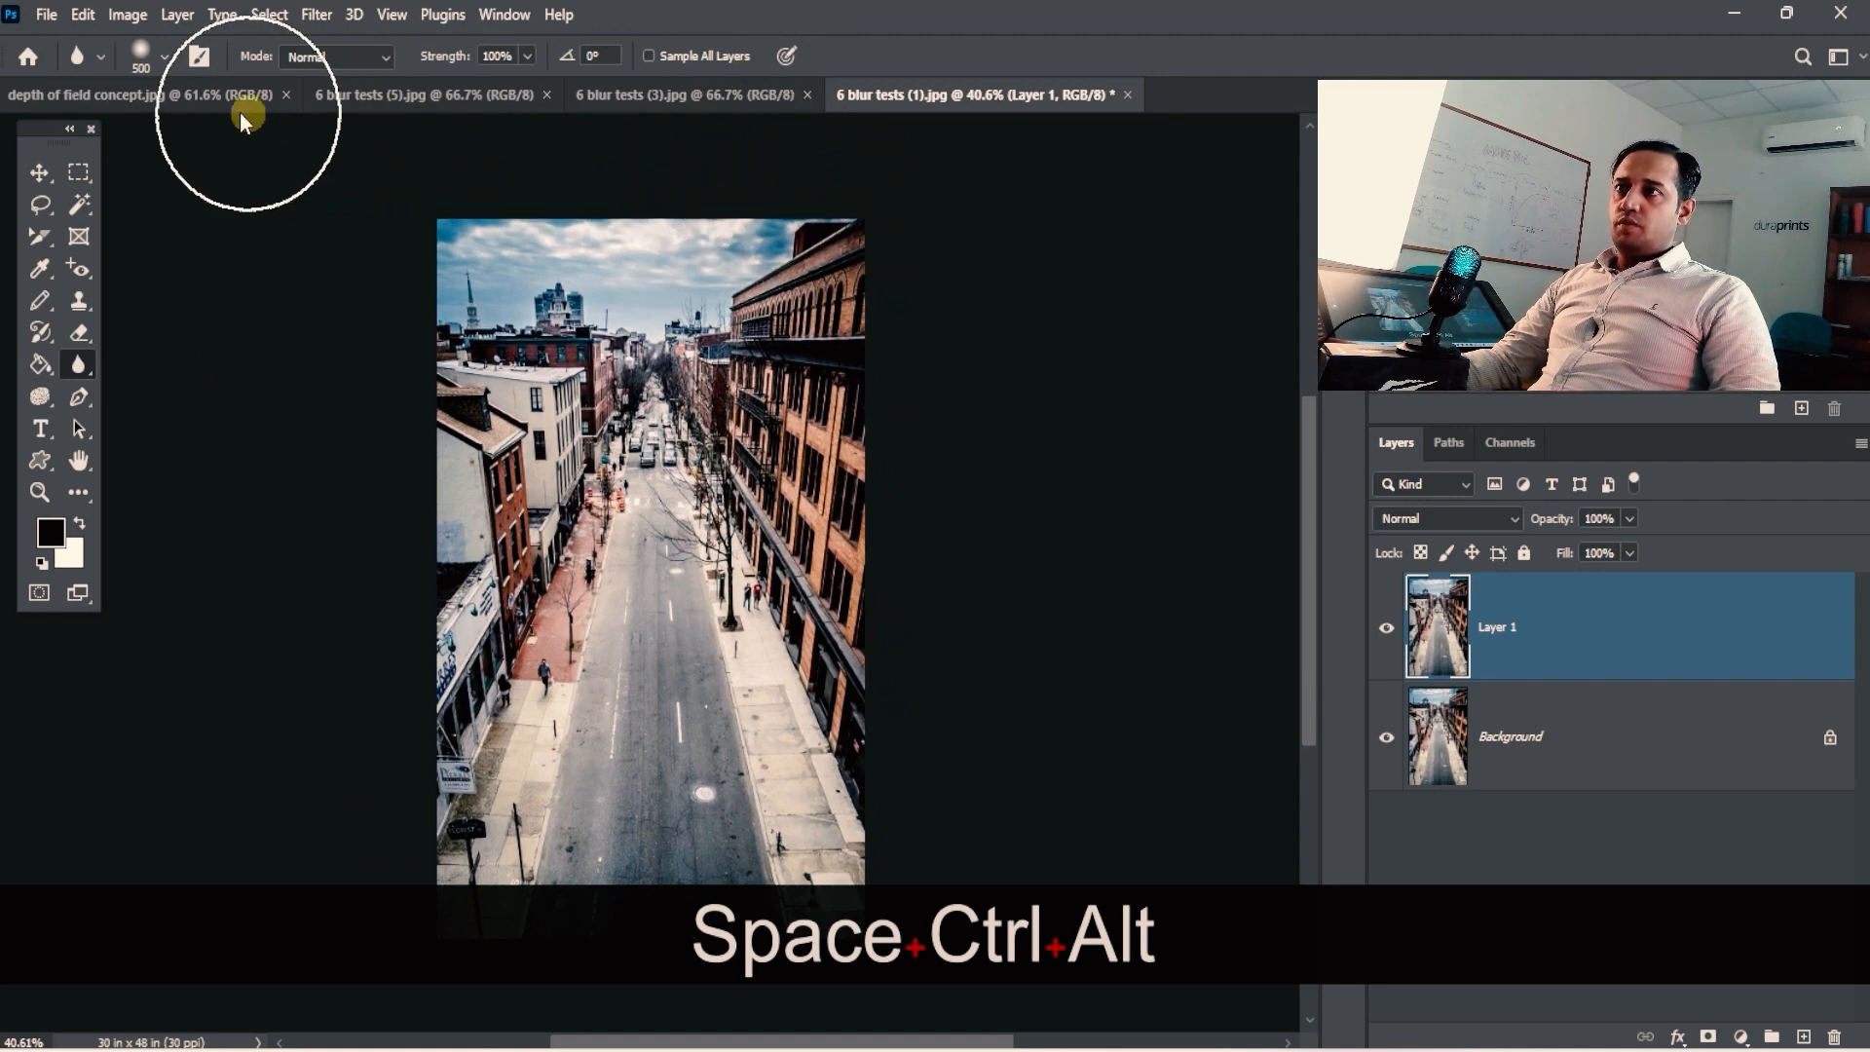
pyautogui.click(206, 94)
pyautogui.moveTo(567, 584)
pyautogui.mouseDown()
pyautogui.moveTo(651, 595)
pyautogui.moveTo(626, 334)
pyautogui.mouseUp()
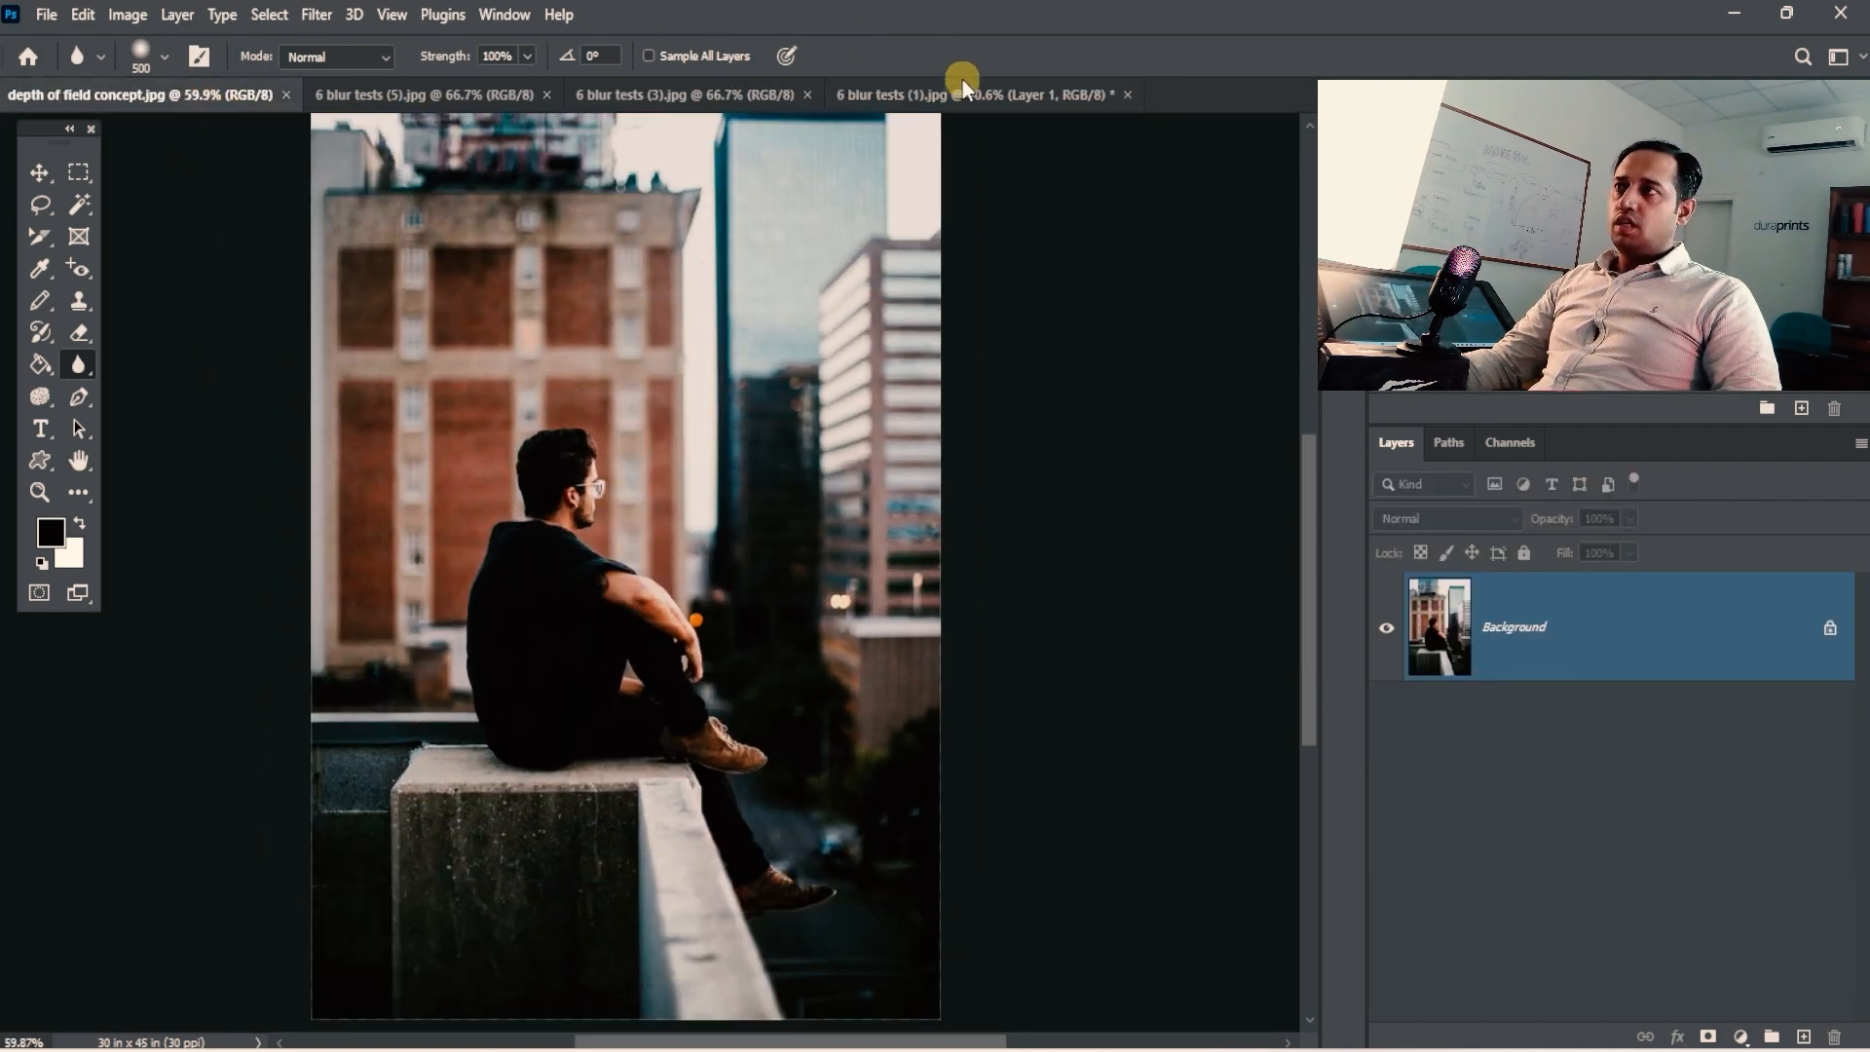
pyautogui.click(962, 92)
pyautogui.moveTo(862, 468); pyautogui.dragTo(833, 457)
pyautogui.moveTo(763, 388); pyautogui.dragTo(828, 404)
pyautogui.moveTo(764, 433)
pyautogui.mouseDown()
pyautogui.moveTo(761, 333)
pyautogui.moveTo(774, 435)
pyautogui.mouseUp()
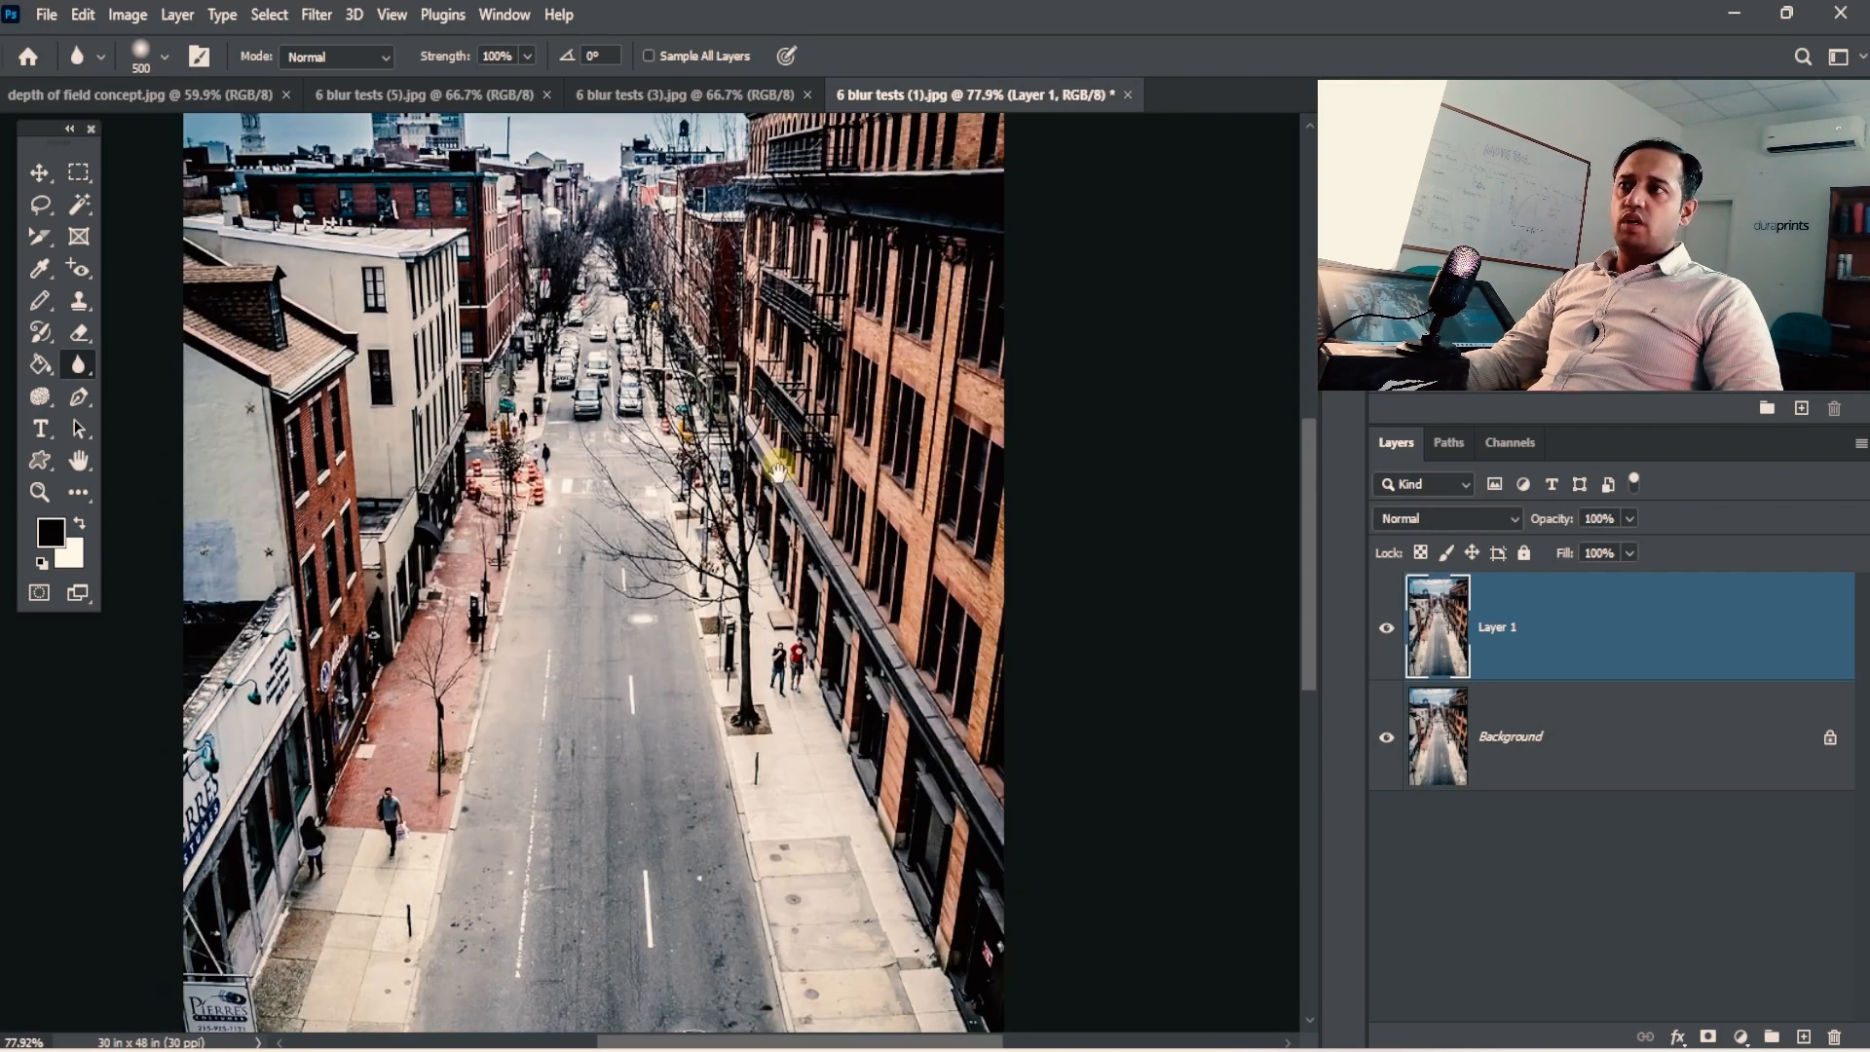
pyautogui.moveTo(782, 550); pyautogui.dragTo(839, 611)
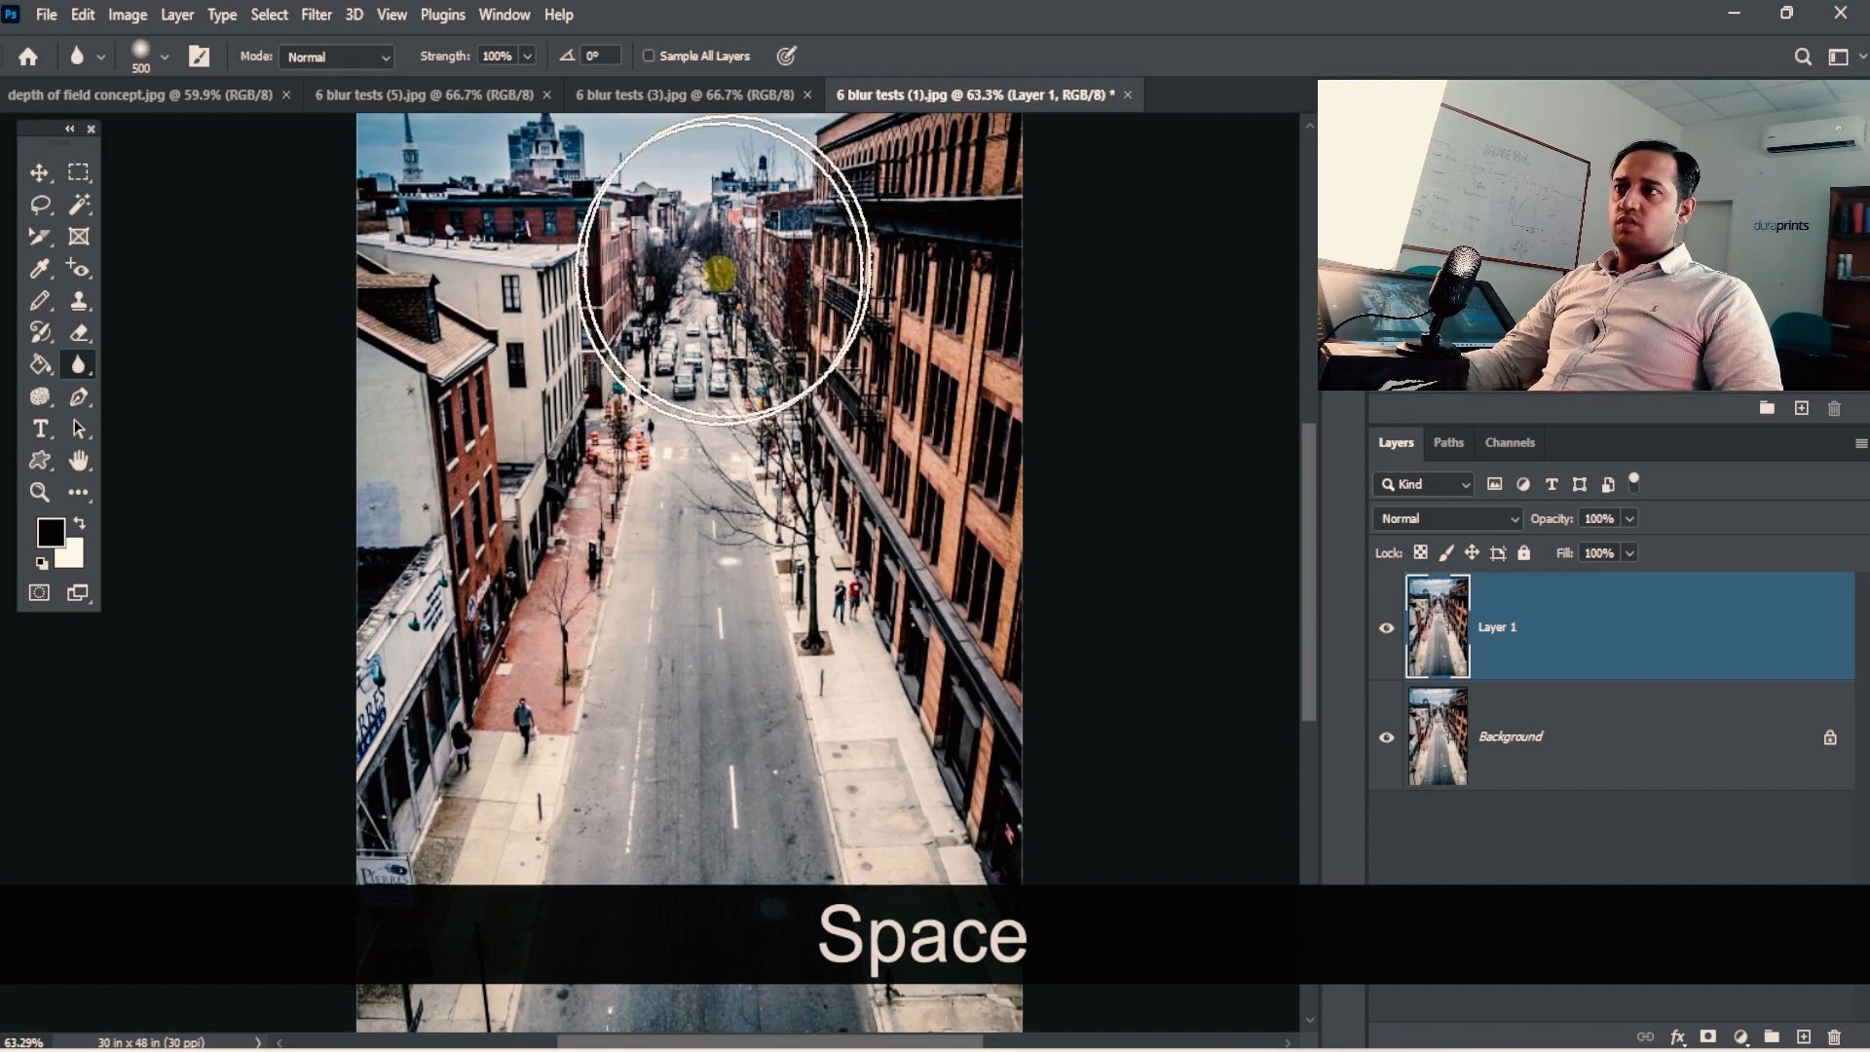
pyautogui.moveTo(750, 417); pyautogui.dragTo(780, 528)
pyautogui.moveTo(780, 528); pyautogui.dragTo(772, 526)
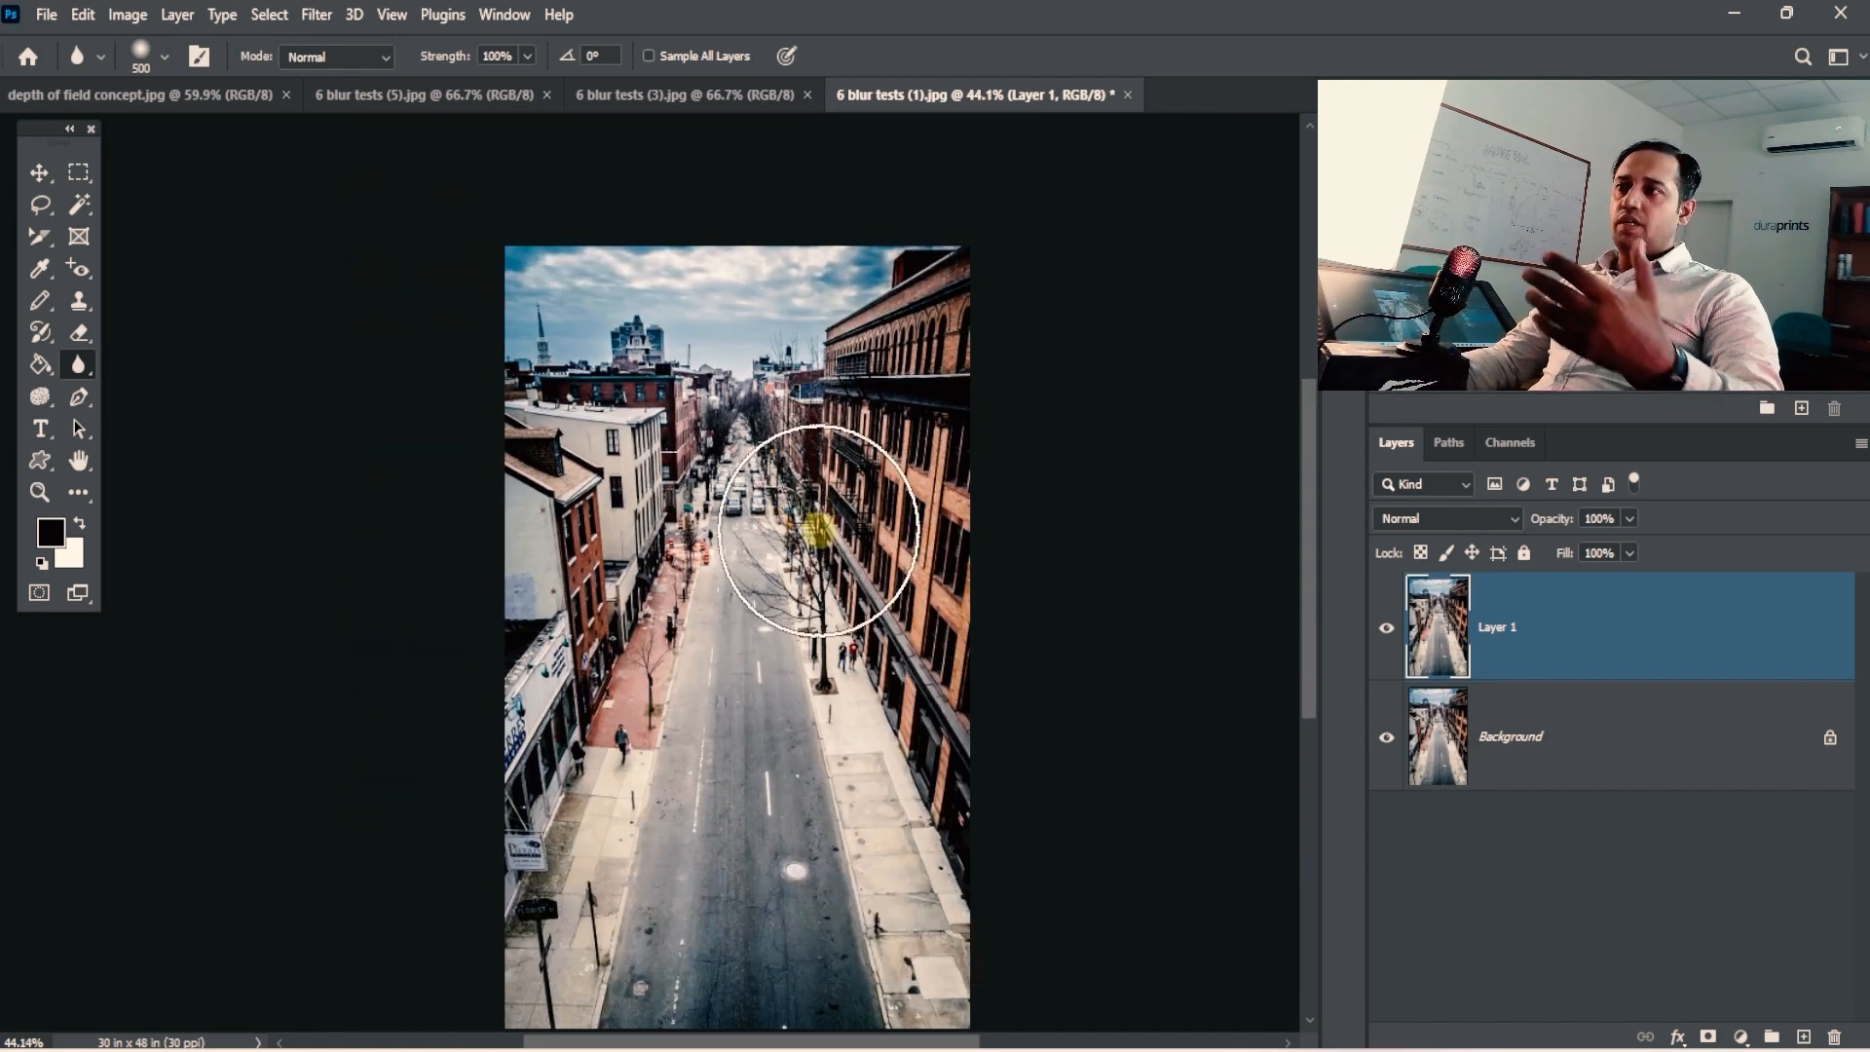
# Blur the far end of the street on Layer 1 at 100% strength and the area just in front of it at 49%.
pyautogui.moveTo(733, 423); pyautogui.dragTo(801, 424)
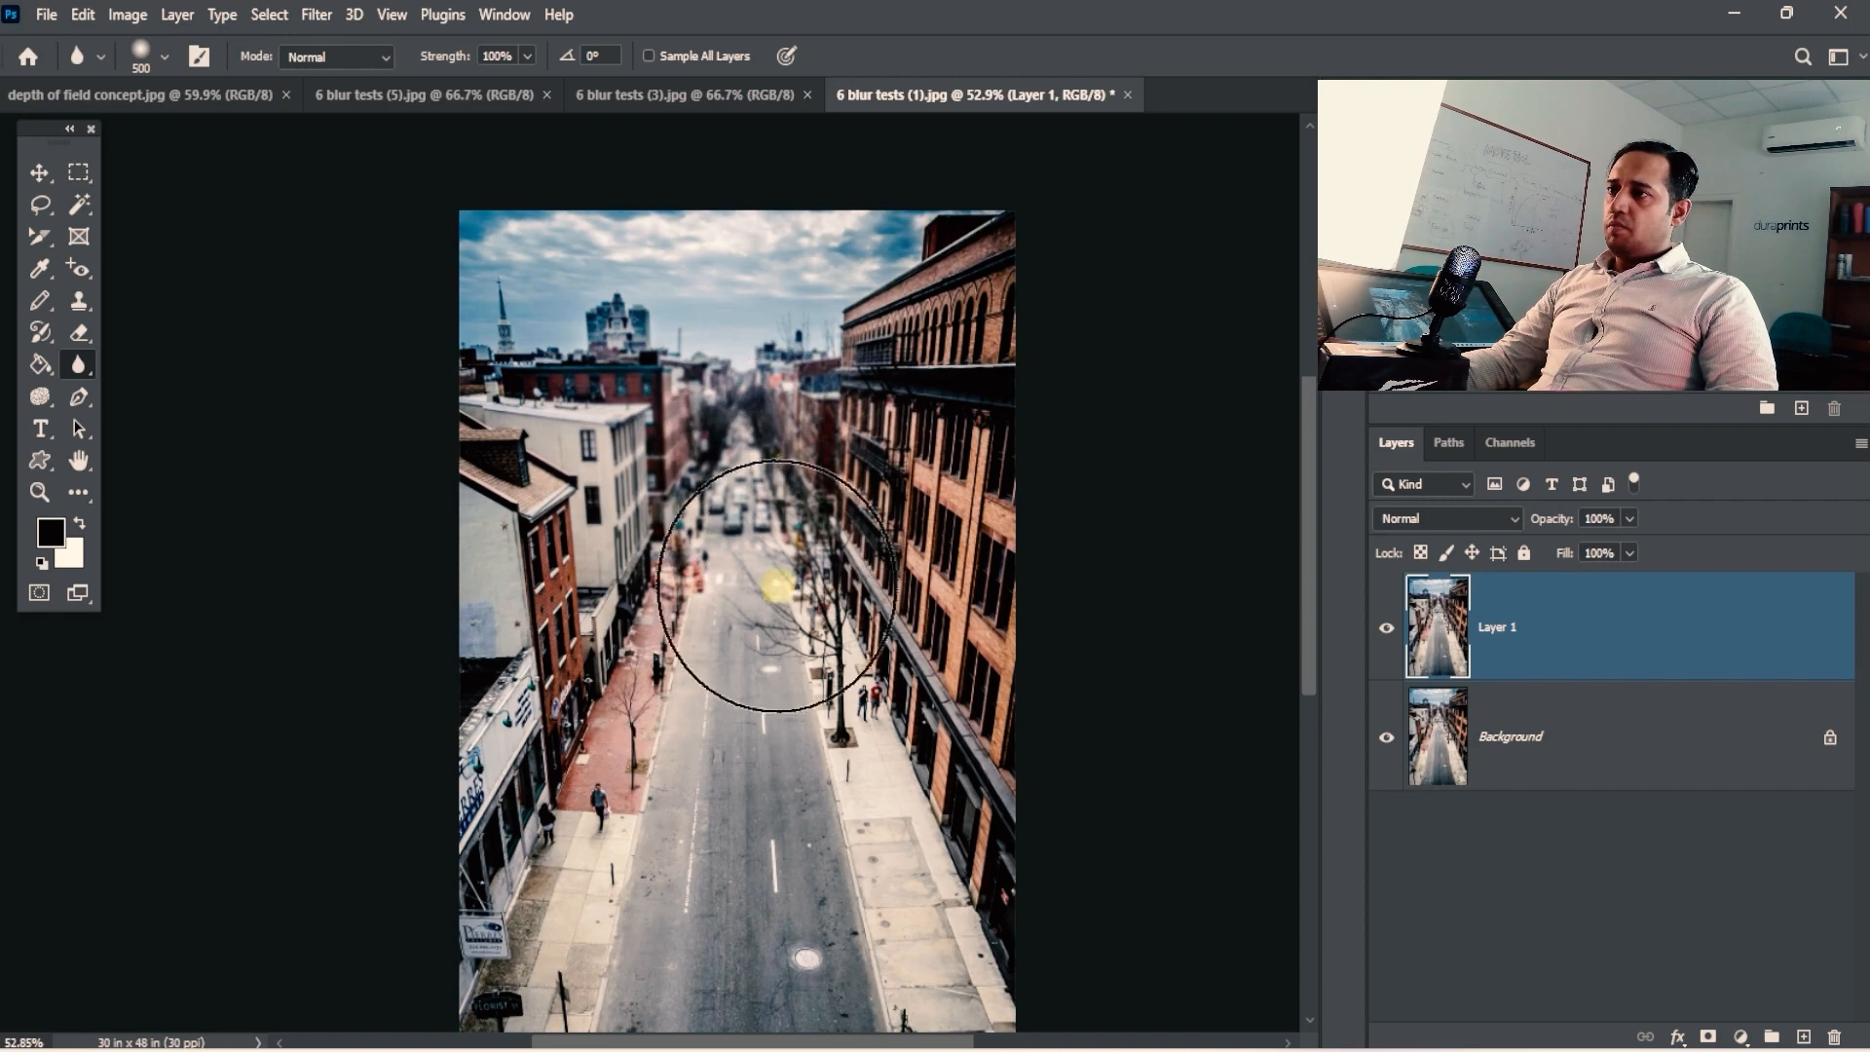
pyautogui.click(476, 80)
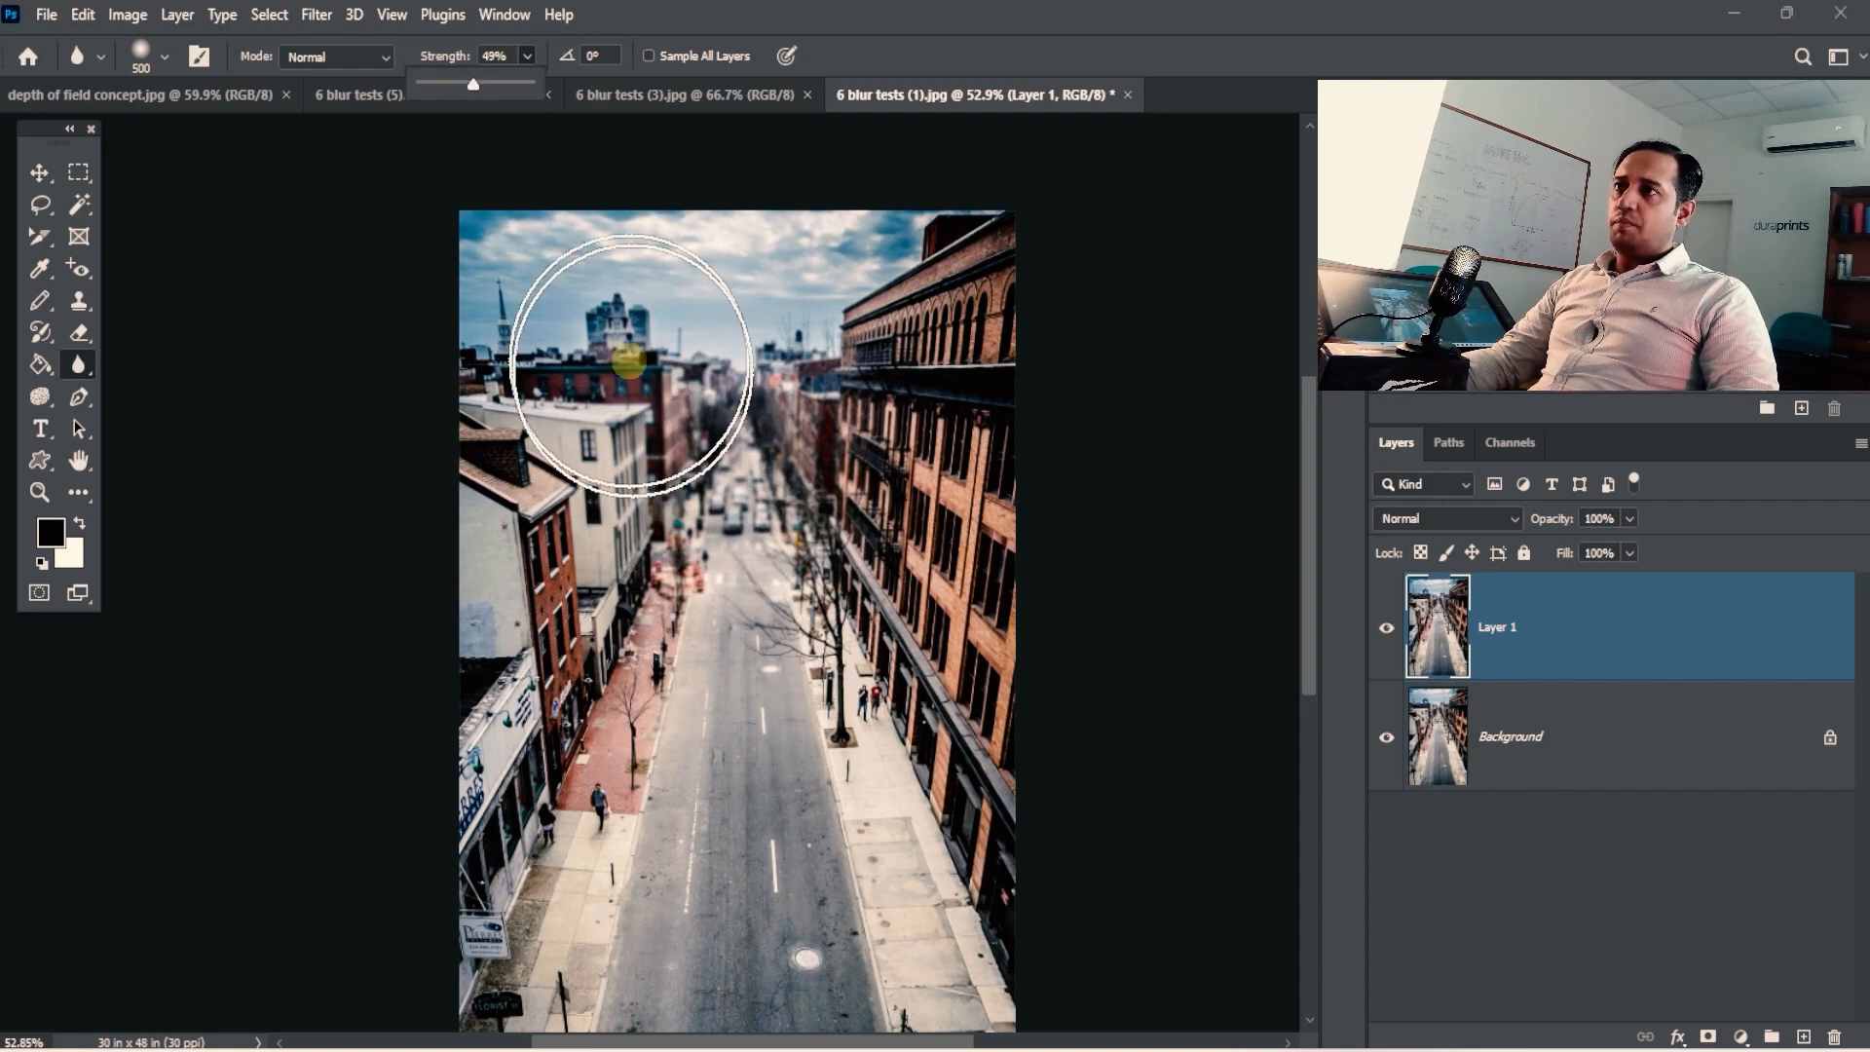
pyautogui.moveTo(830, 480)
pyautogui.mouseDown()
pyautogui.moveTo(828, 634)
pyautogui.moveTo(870, 449)
pyautogui.moveTo(856, 585)
pyautogui.mouseUp()
# Set the Blur tool's strength to 13% and its brush size to 250 pixels.
pyautogui.click(526, 57)
pyautogui.click(490, 82)
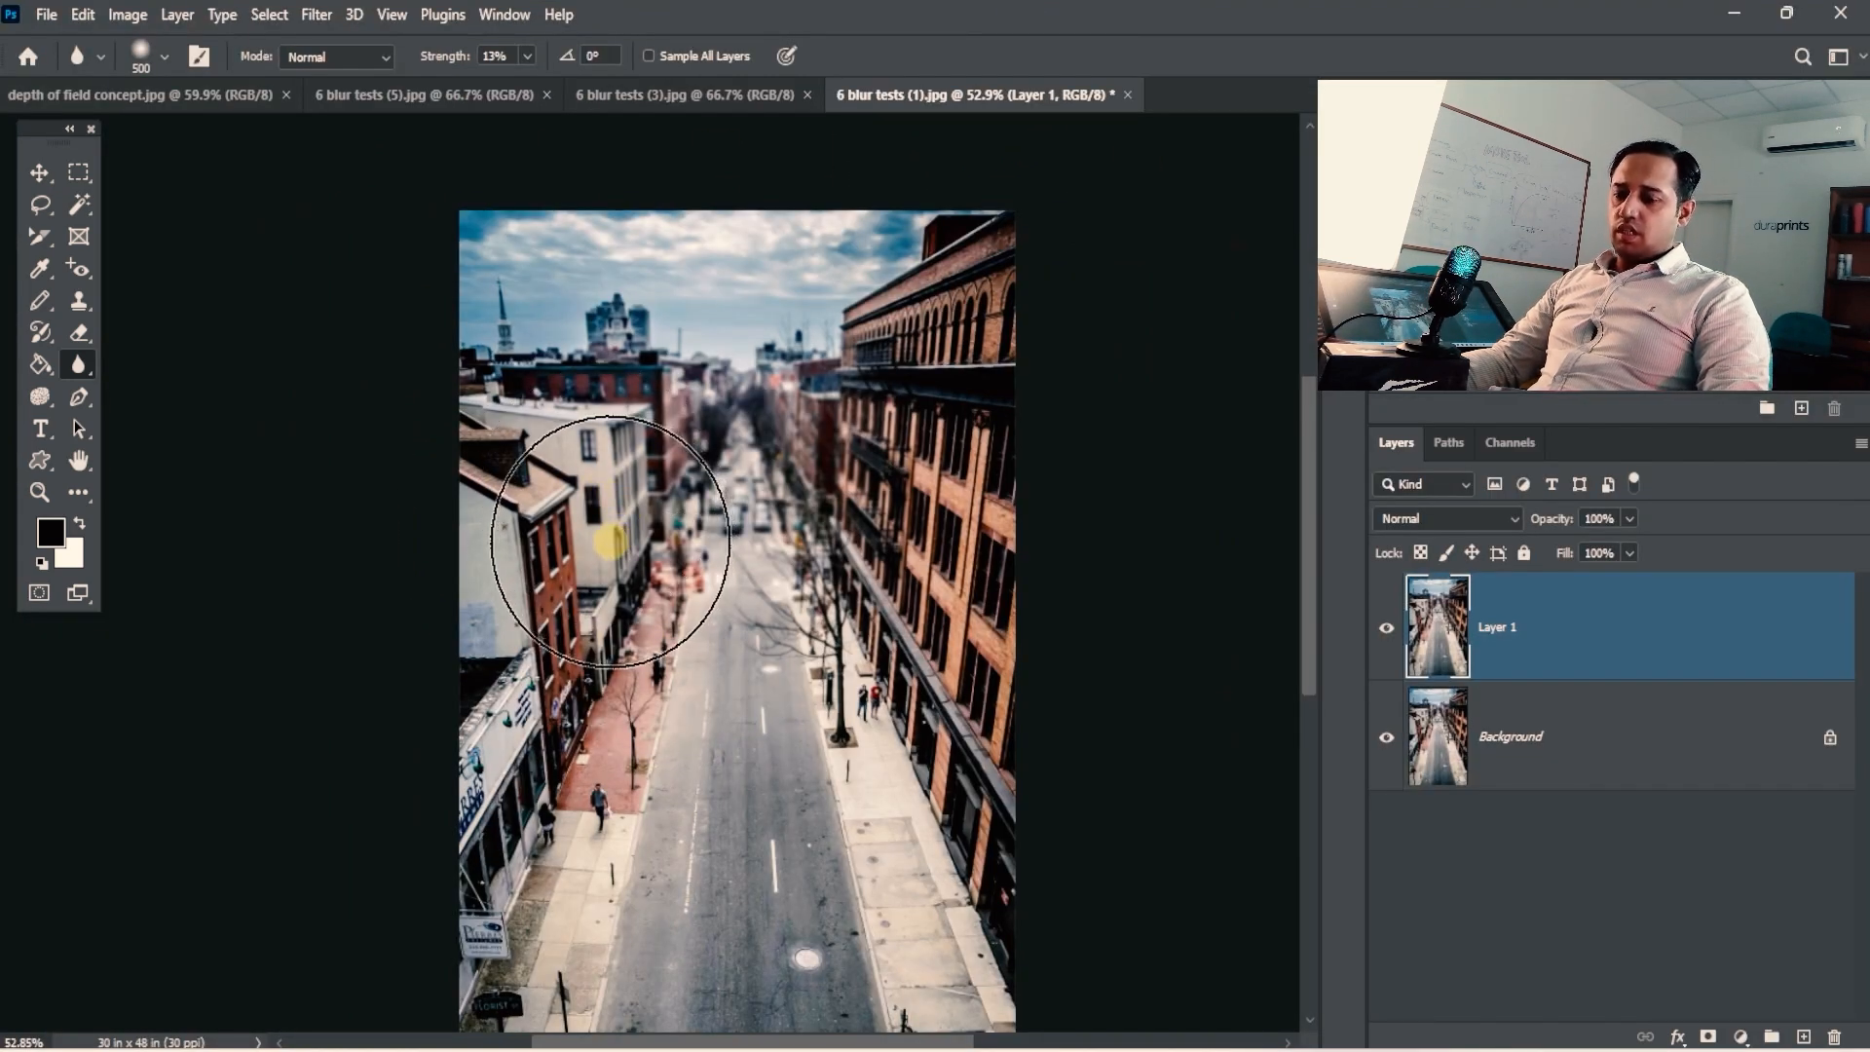
pyautogui.press('[')
pyautogui.press('[')
pyautogui.press('[')
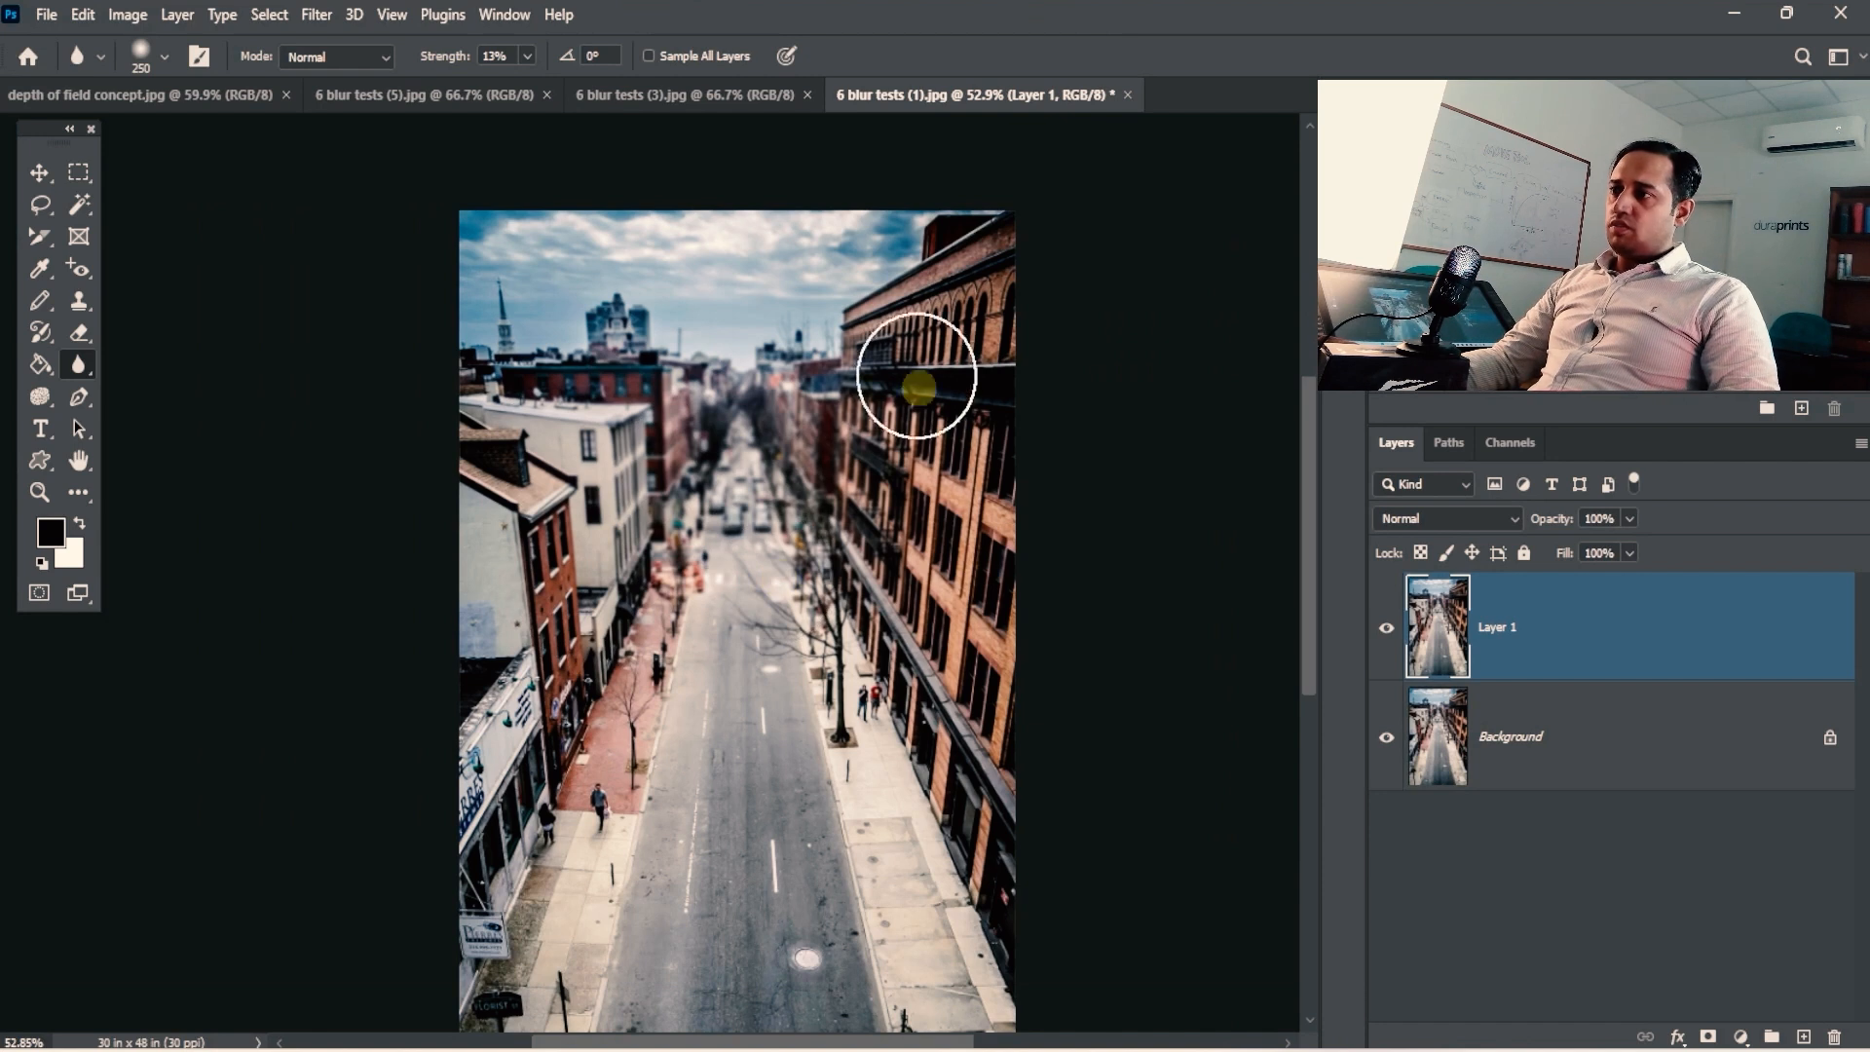
pyautogui.click(529, 56)
pyautogui.click(788, 11)
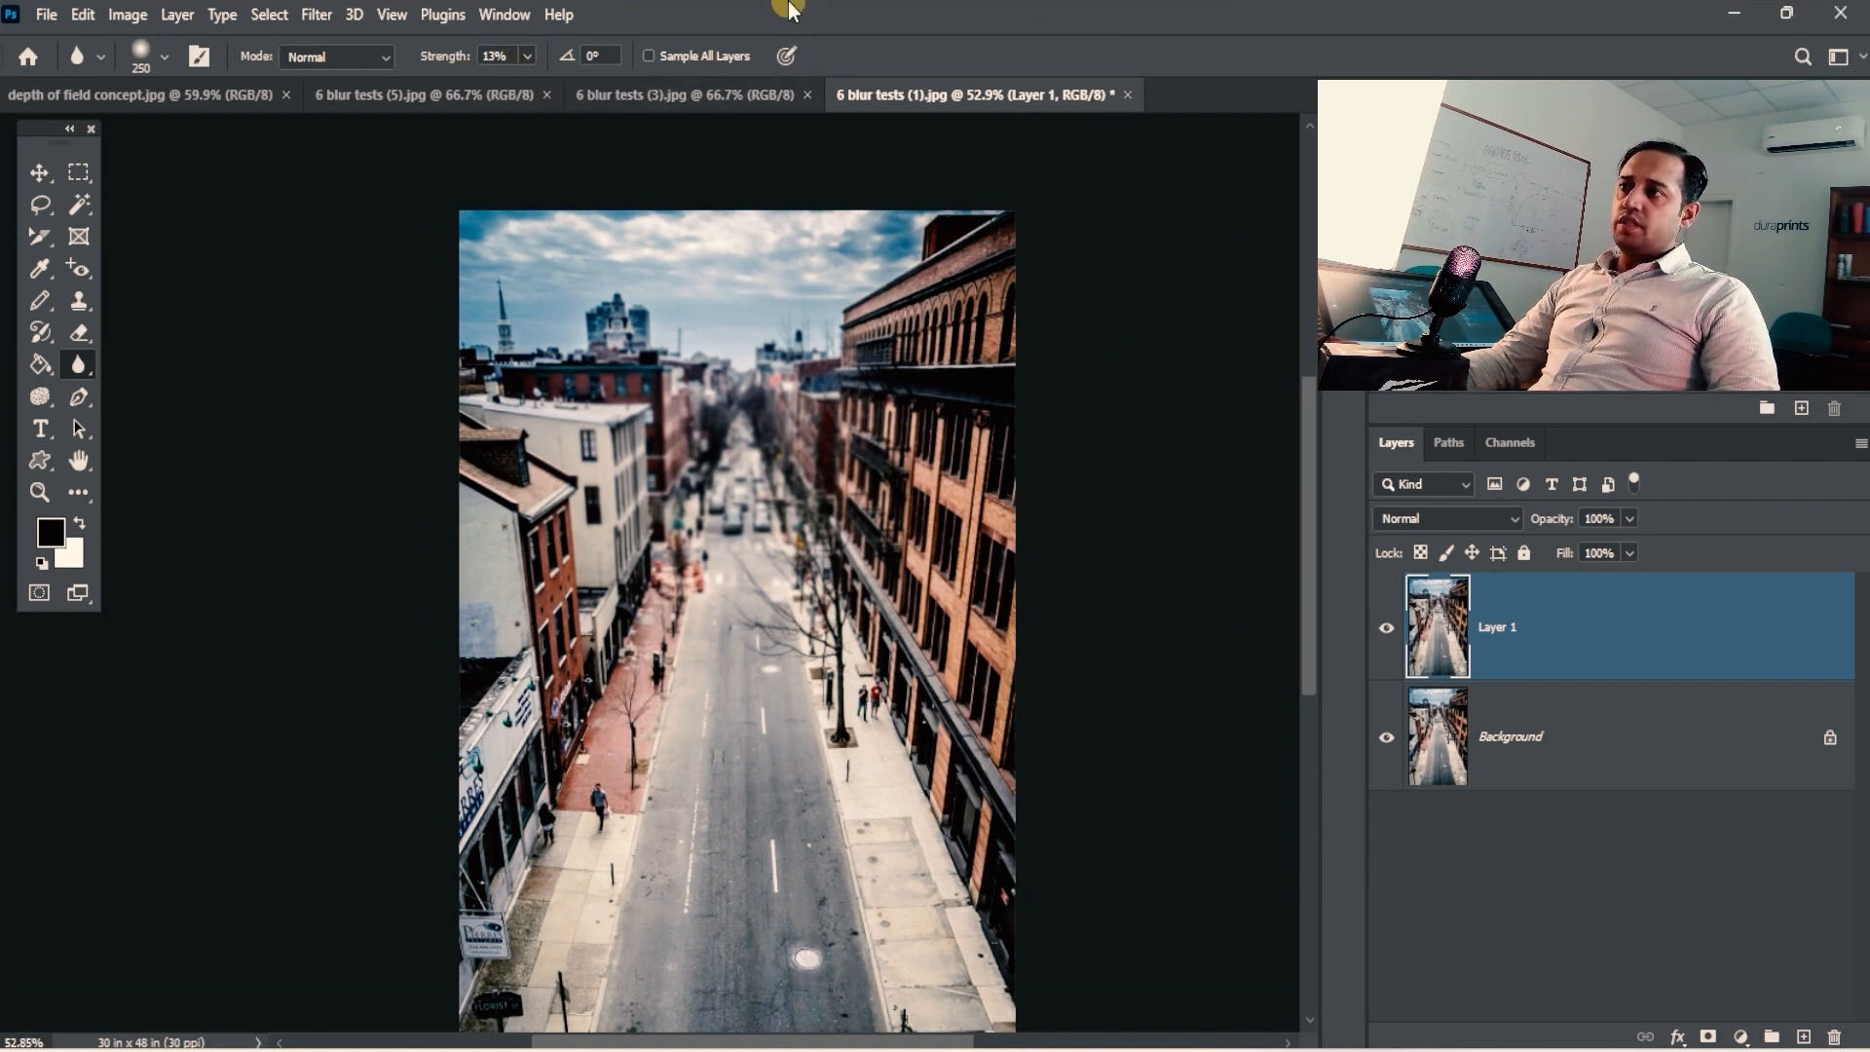
# Compare the street photo with and without the blur by repeatedly hiding and showing Layer 1.
pyautogui.keyDown('ctrl'); pyautogui.click(935, 541); pyautogui.keyUp('ctrl')
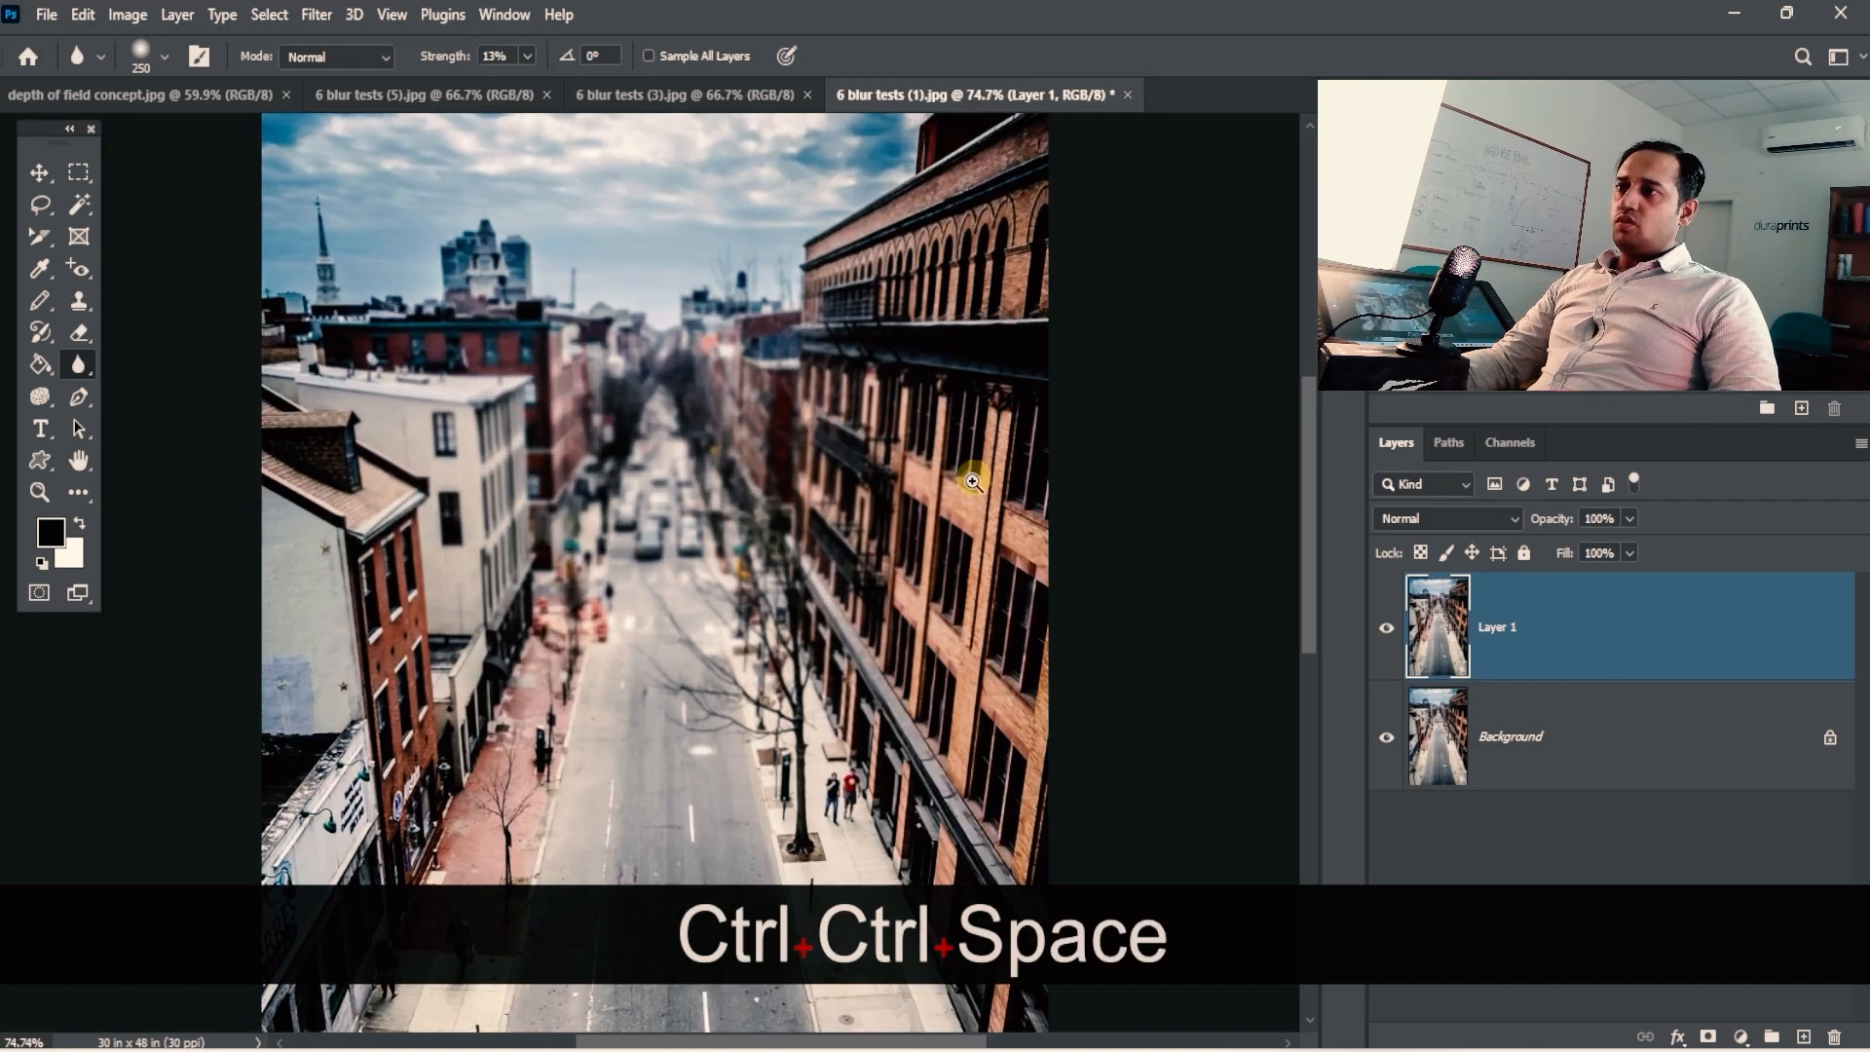
pyautogui.keyDown('ctrl'); pyautogui.keyDown('alt'); pyautogui.click(935, 541); pyautogui.keyUp('alt'); pyautogui.keyUp('ctrl')
pyautogui.moveTo(914, 545); pyautogui.dragTo(807, 523)
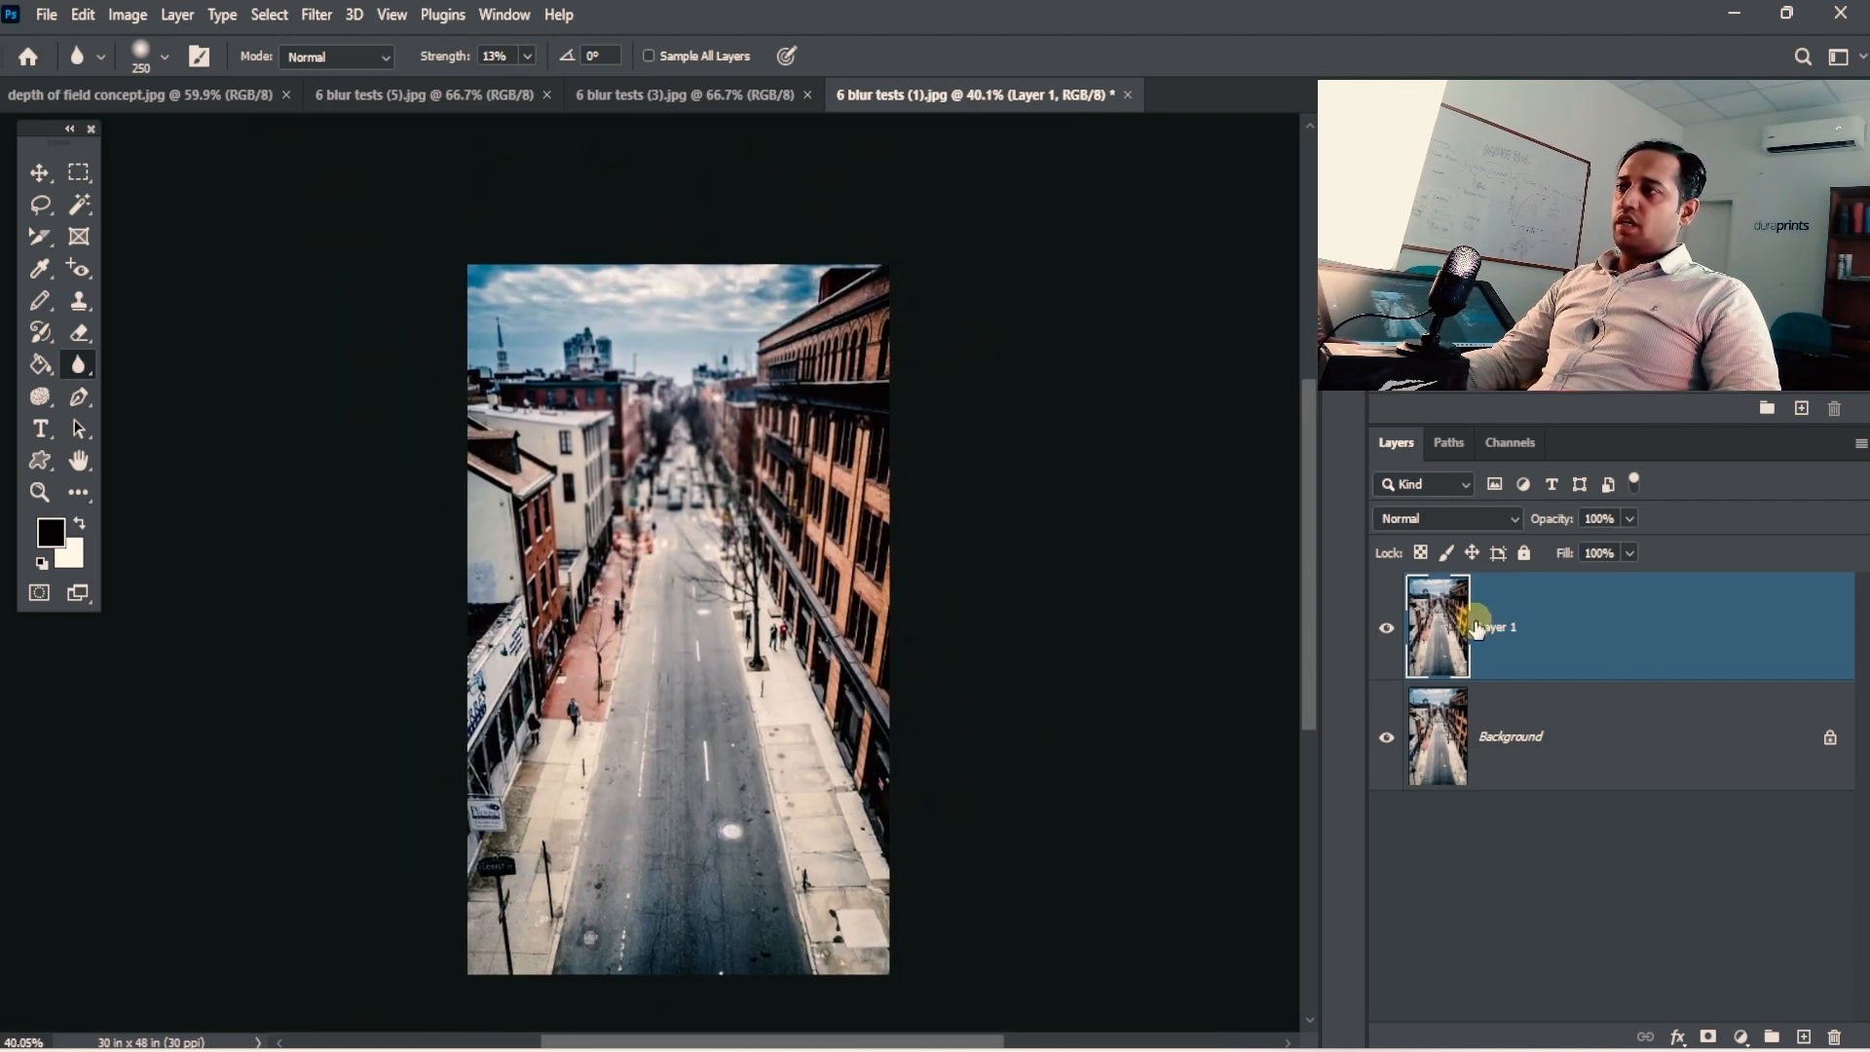
pyautogui.click(1386, 628)
pyautogui.click(1387, 628)
pyautogui.click(1387, 628)
pyautogui.click(1387, 628)
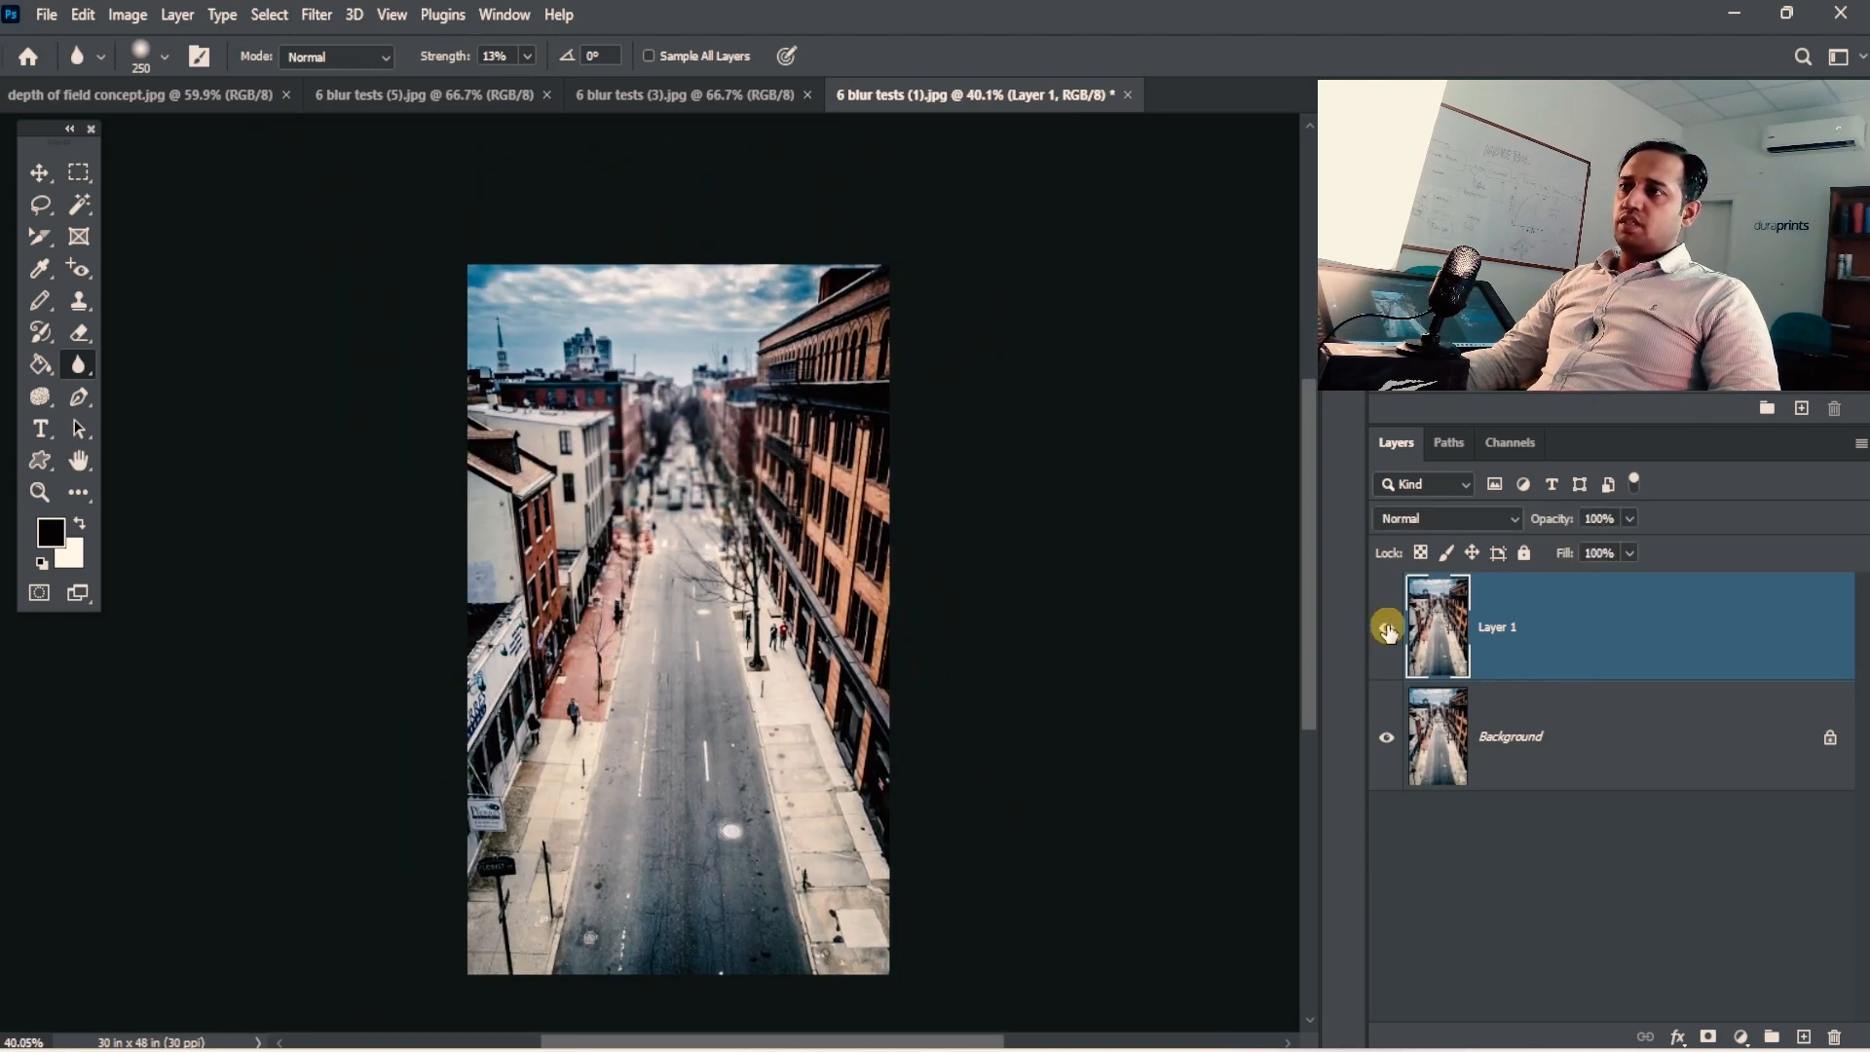
pyautogui.click(1387, 628)
pyautogui.click(1387, 628)
pyautogui.click(1386, 628)
pyautogui.click(1387, 628)
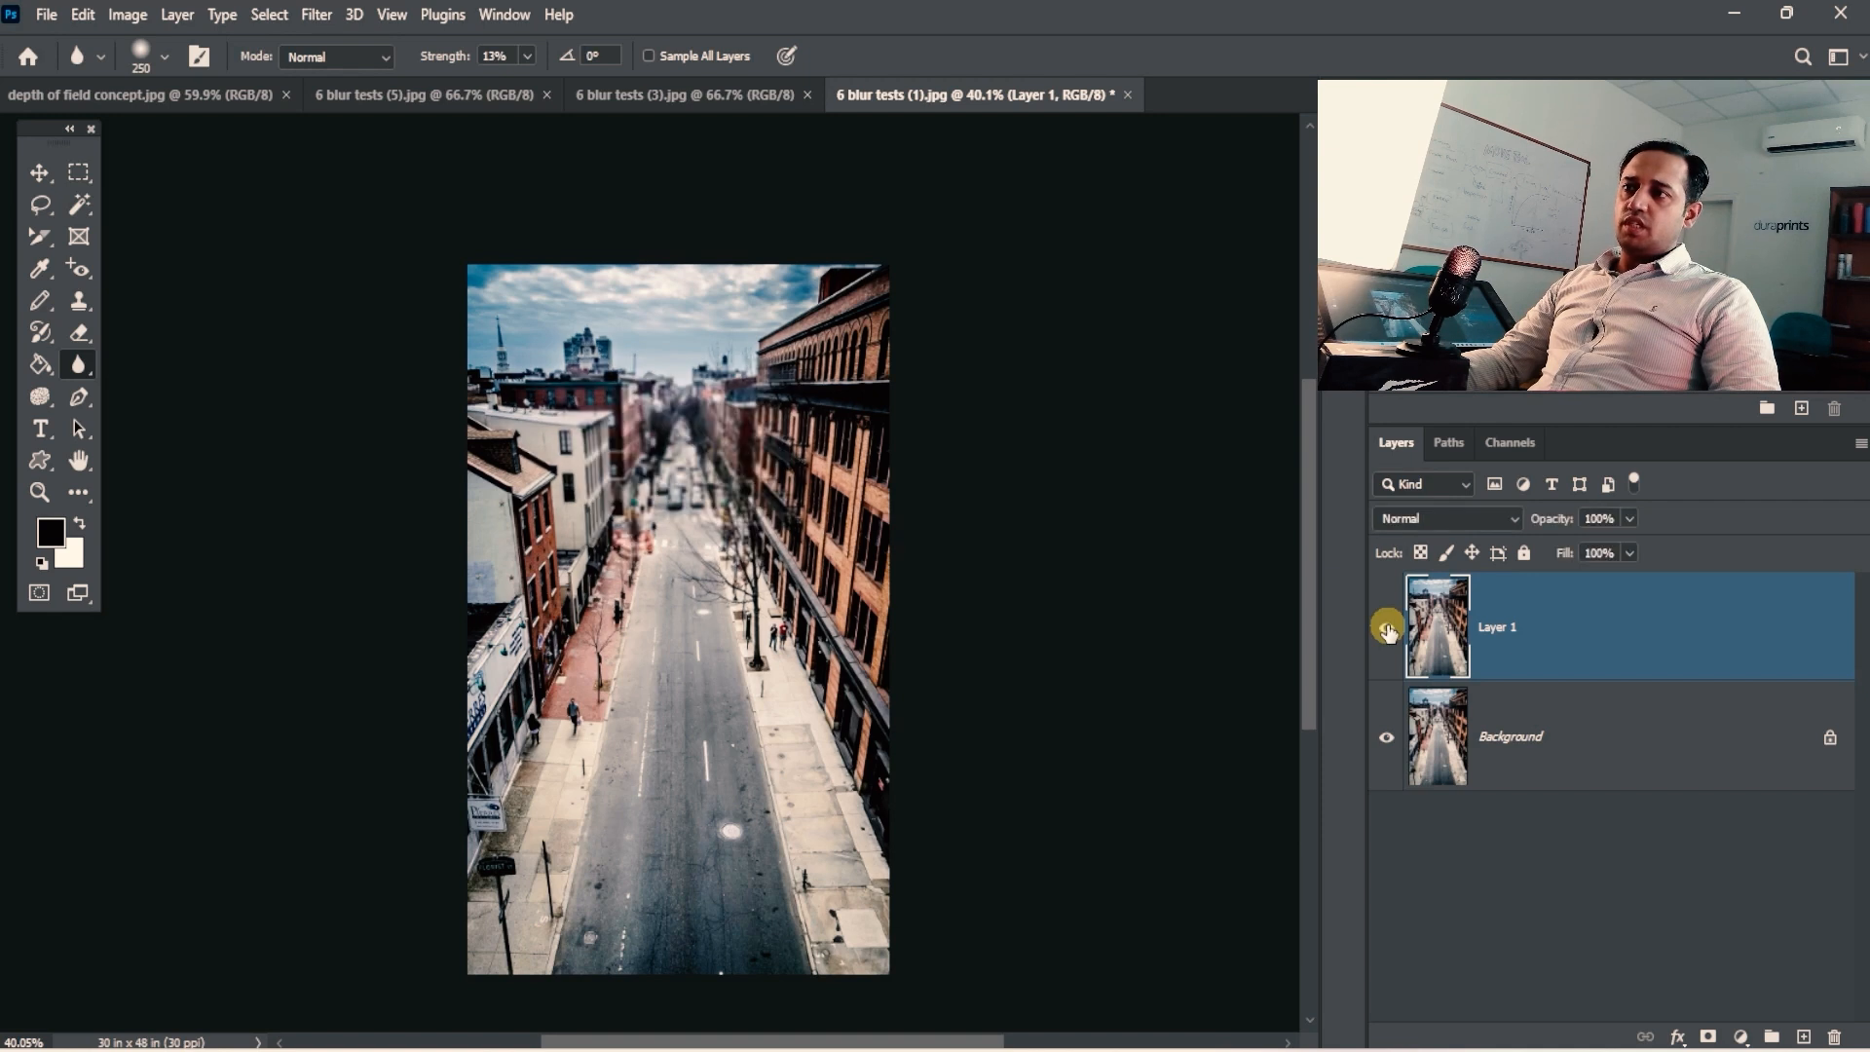
# Toggle Layer 1 off and on again and examine the blur at the far end of the street against the original.
pyautogui.click(1387, 629)
pyautogui.click(1387, 628)
pyautogui.click(1387, 628)
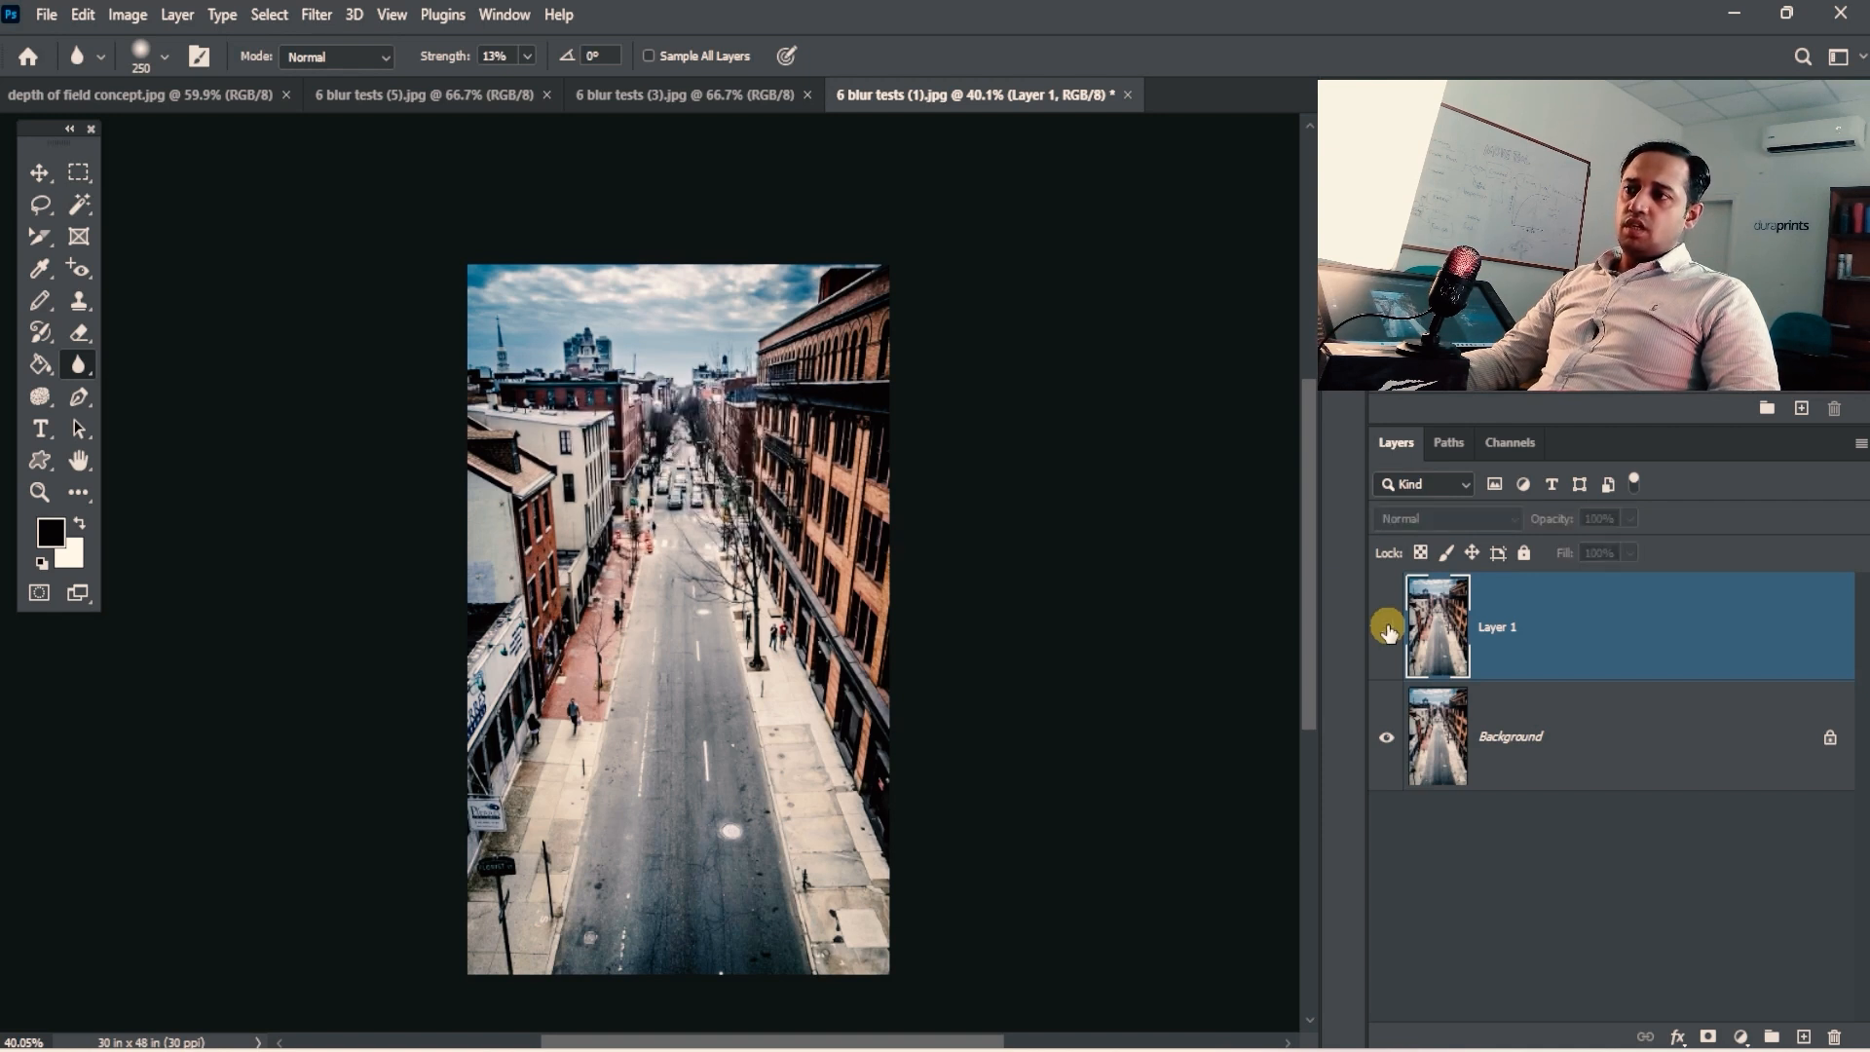
pyautogui.click(1386, 628)
pyautogui.click(1386, 628)
pyautogui.click(1386, 628)
pyautogui.hotkey('ctrl', 'space')
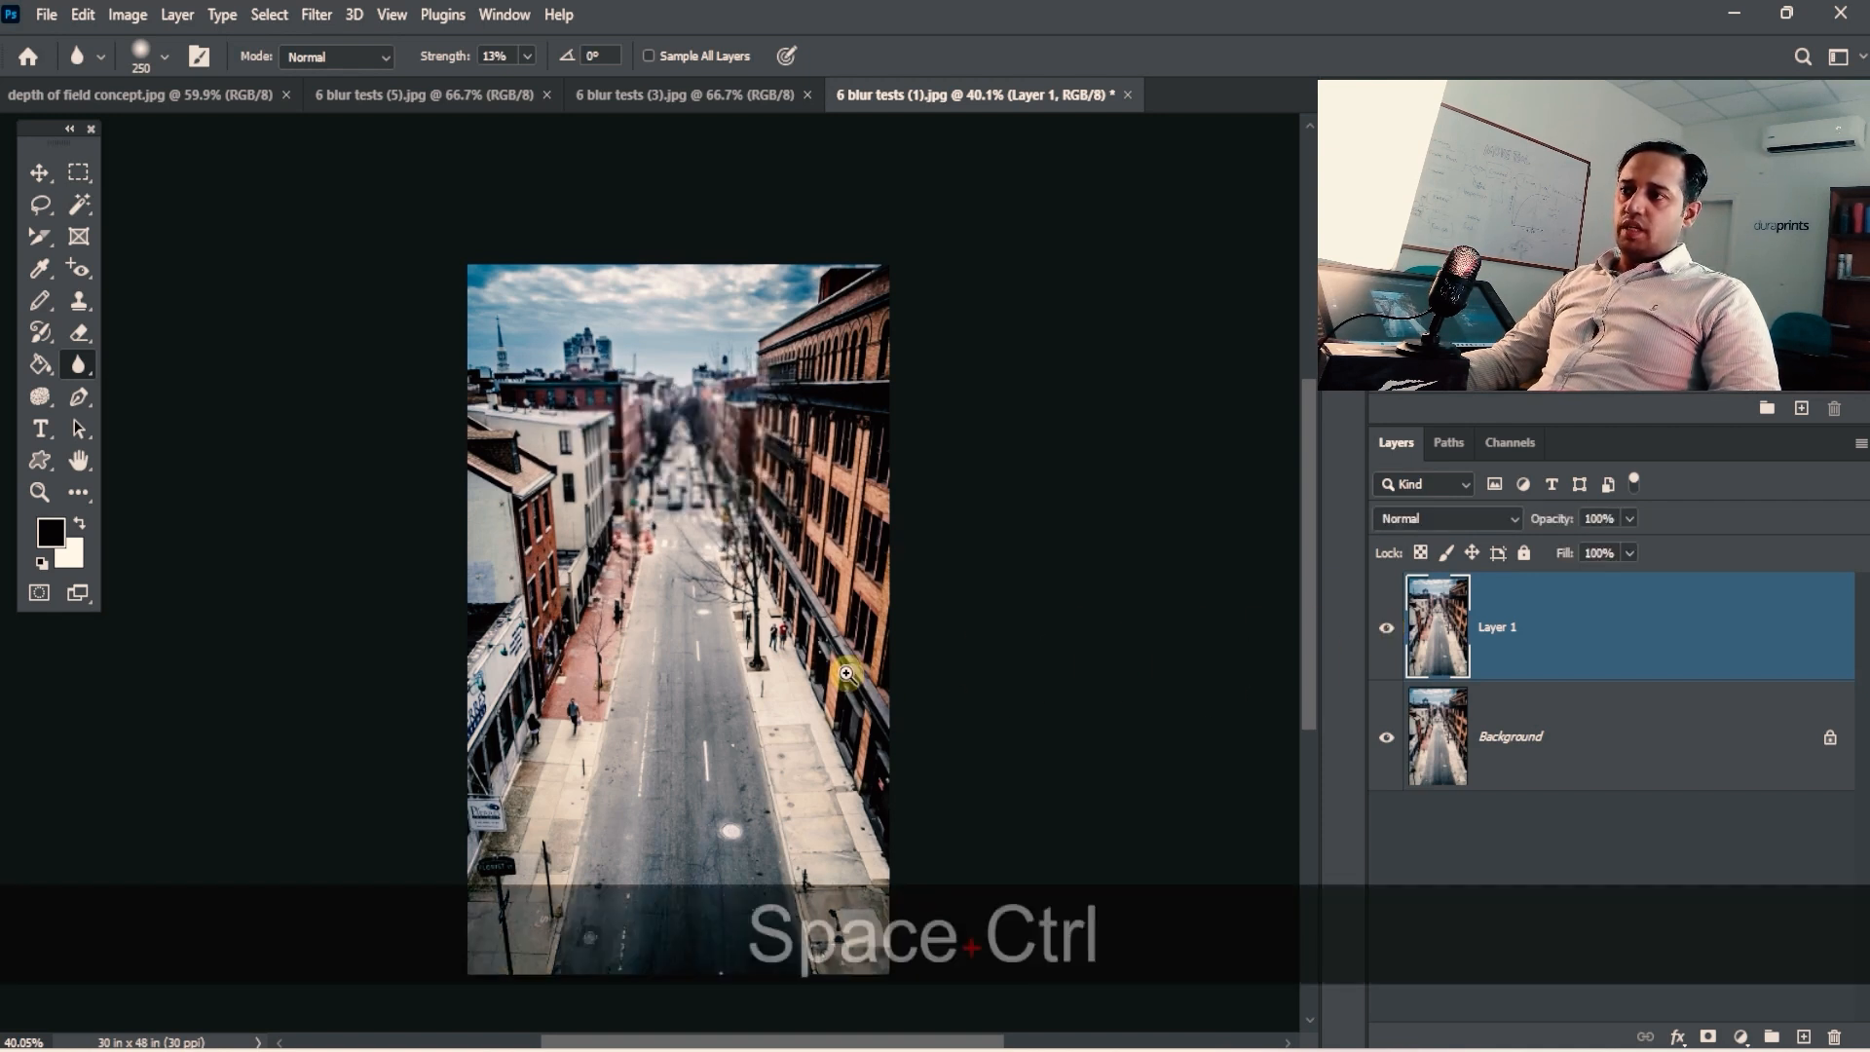
pyautogui.moveTo(847, 477); pyautogui.dragTo(881, 477)
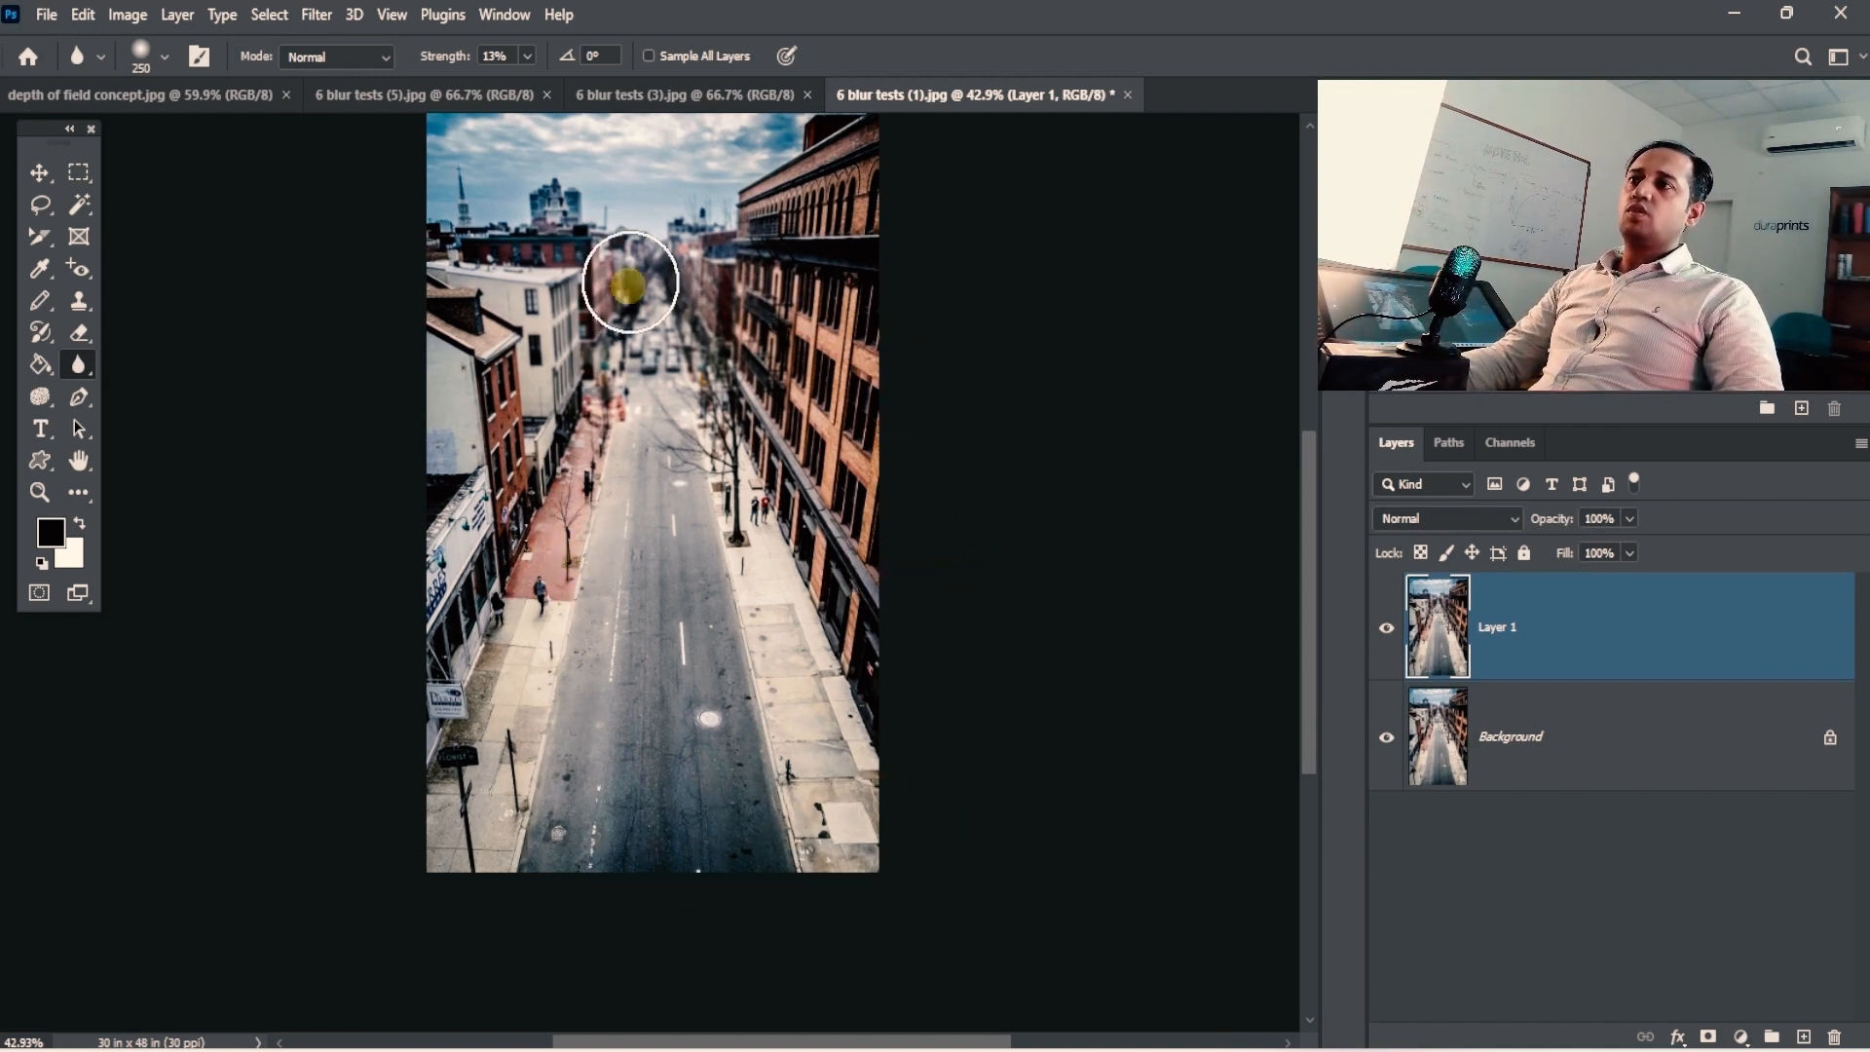
pyautogui.moveTo(658, 283); pyautogui.dragTo(588, 329)
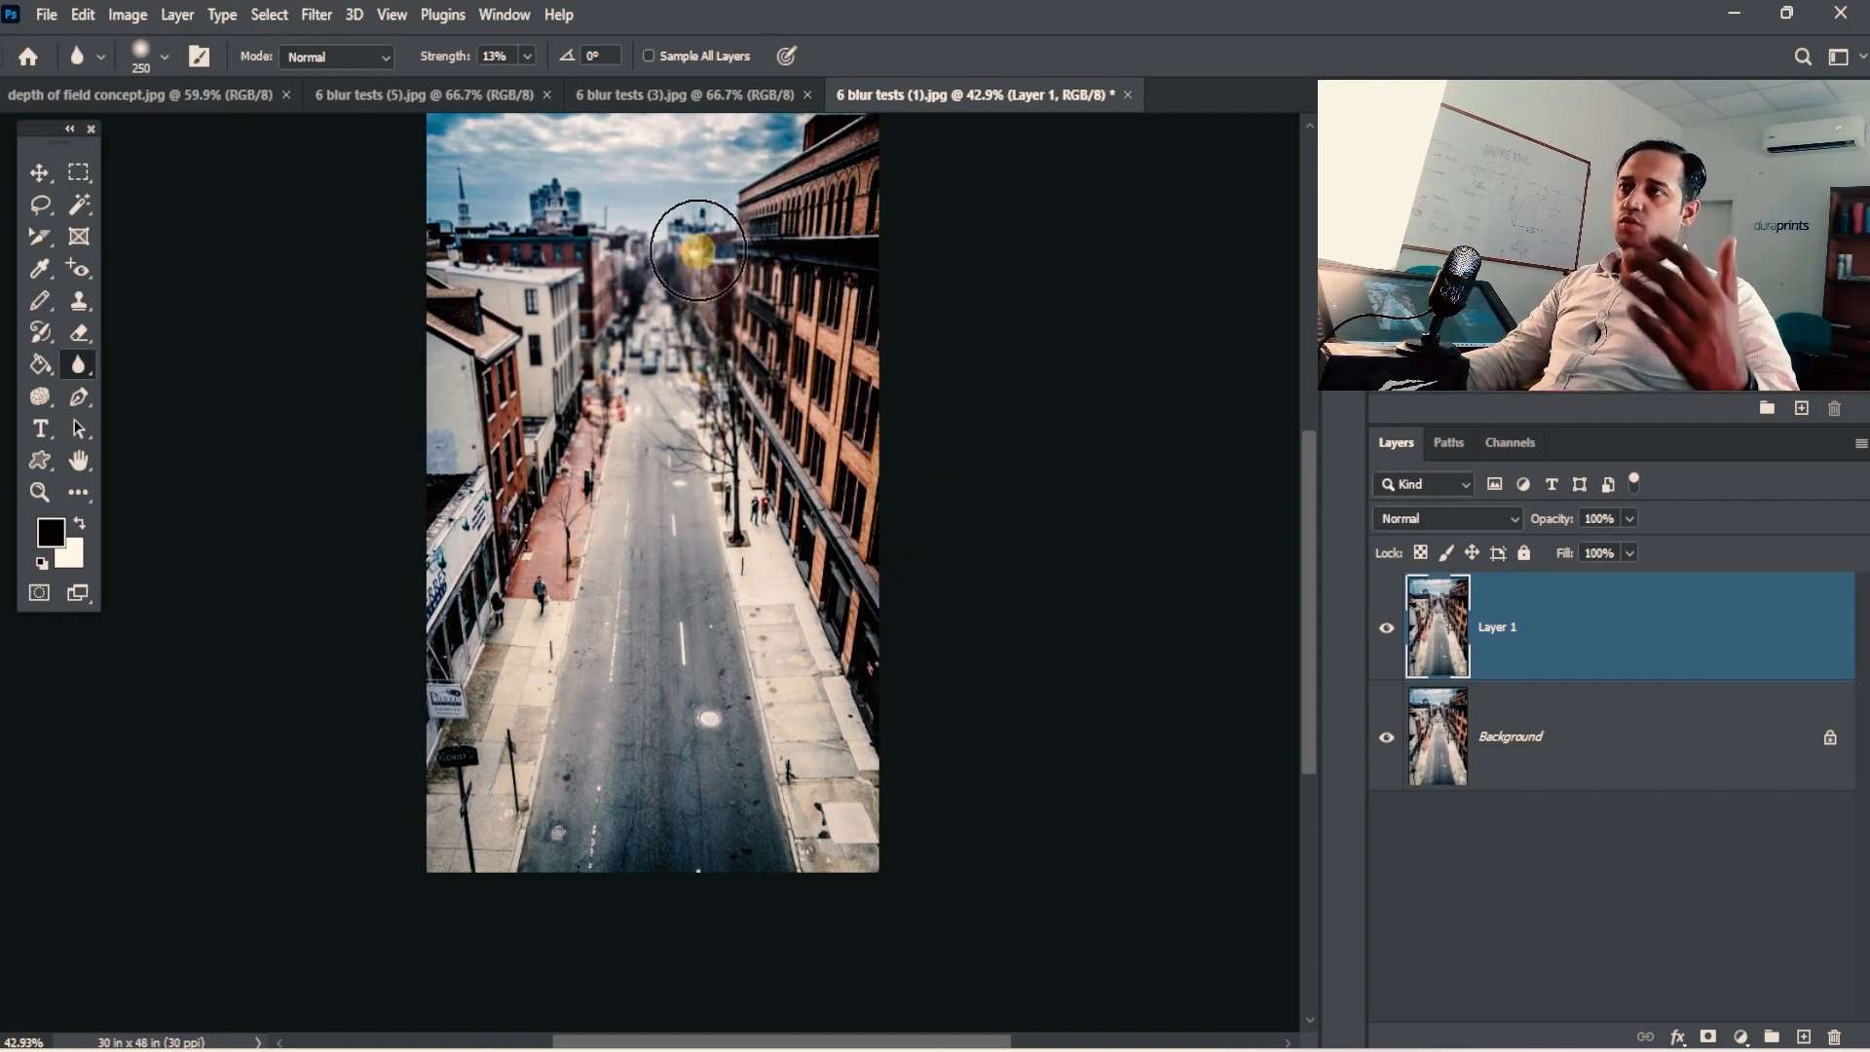
# Duplicate the Background layer in 6 blur tests (3).jpg and blur the far end of the road at 97% strength.
pyautogui.click(696, 94)
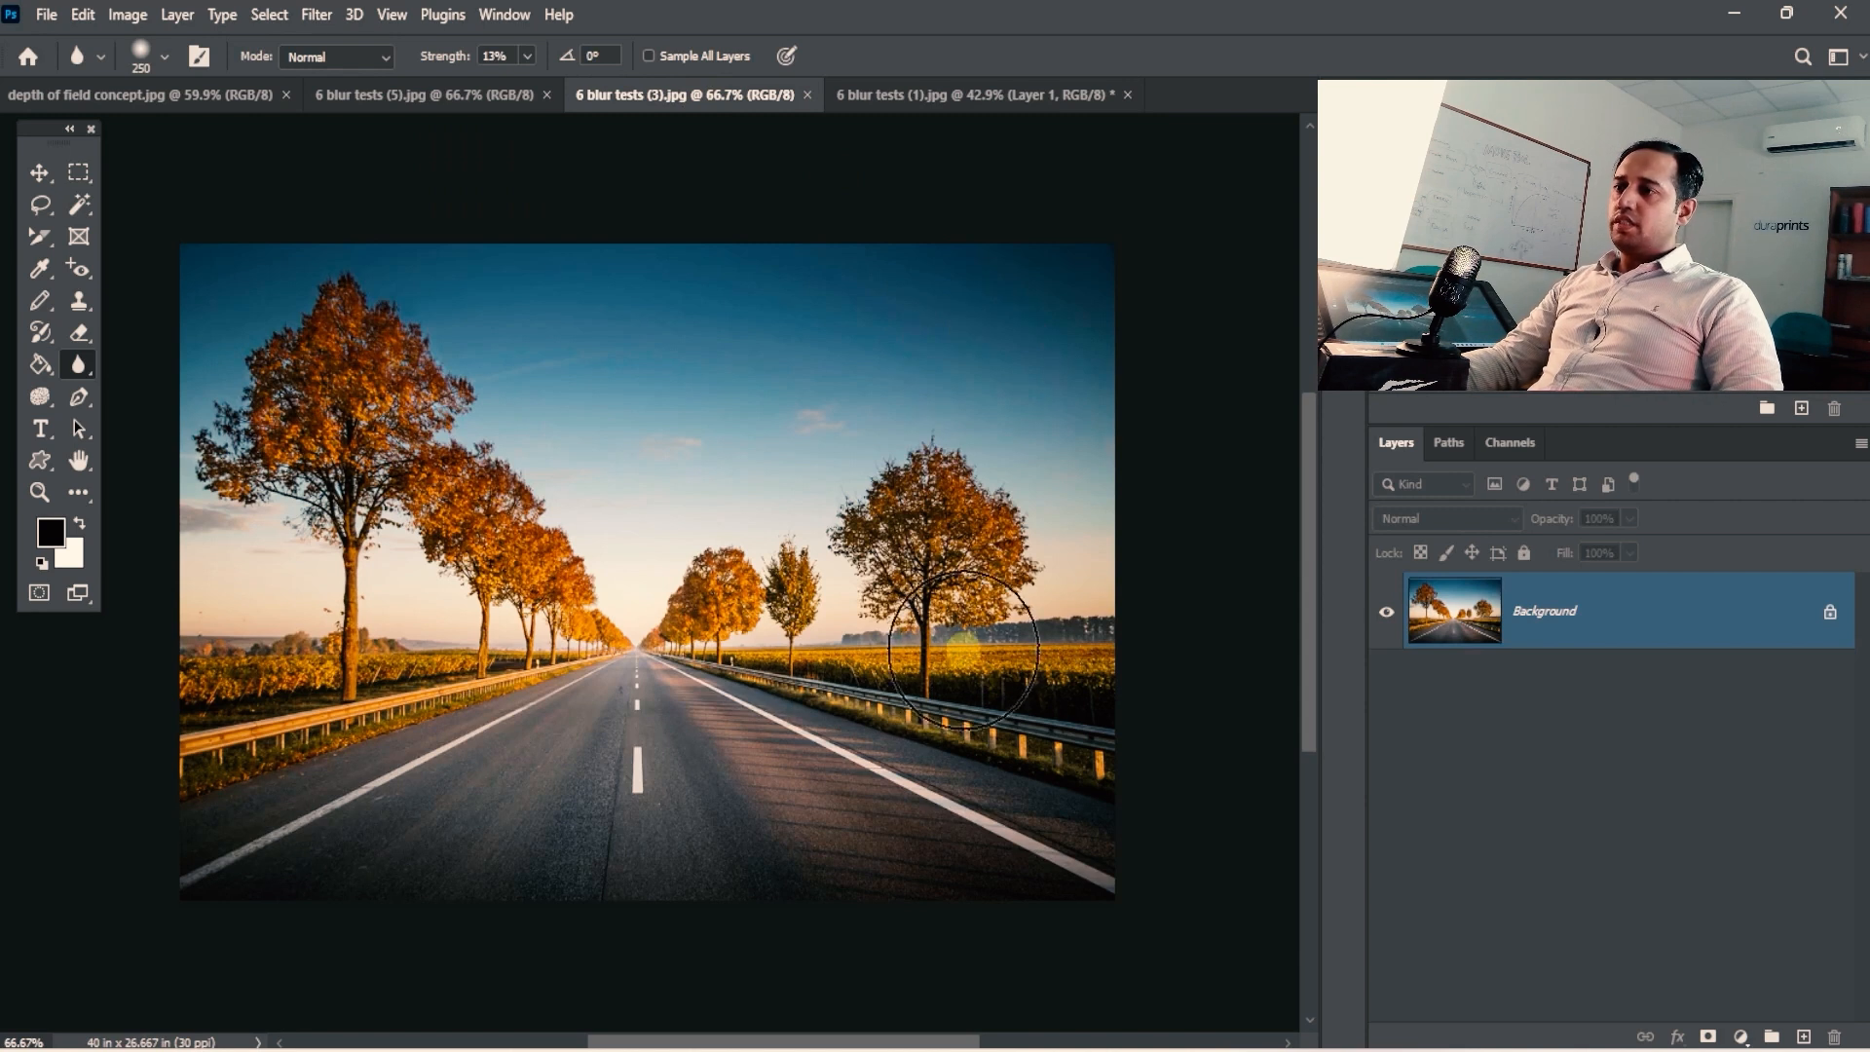
pyautogui.hotkey('ctrl', 'j')
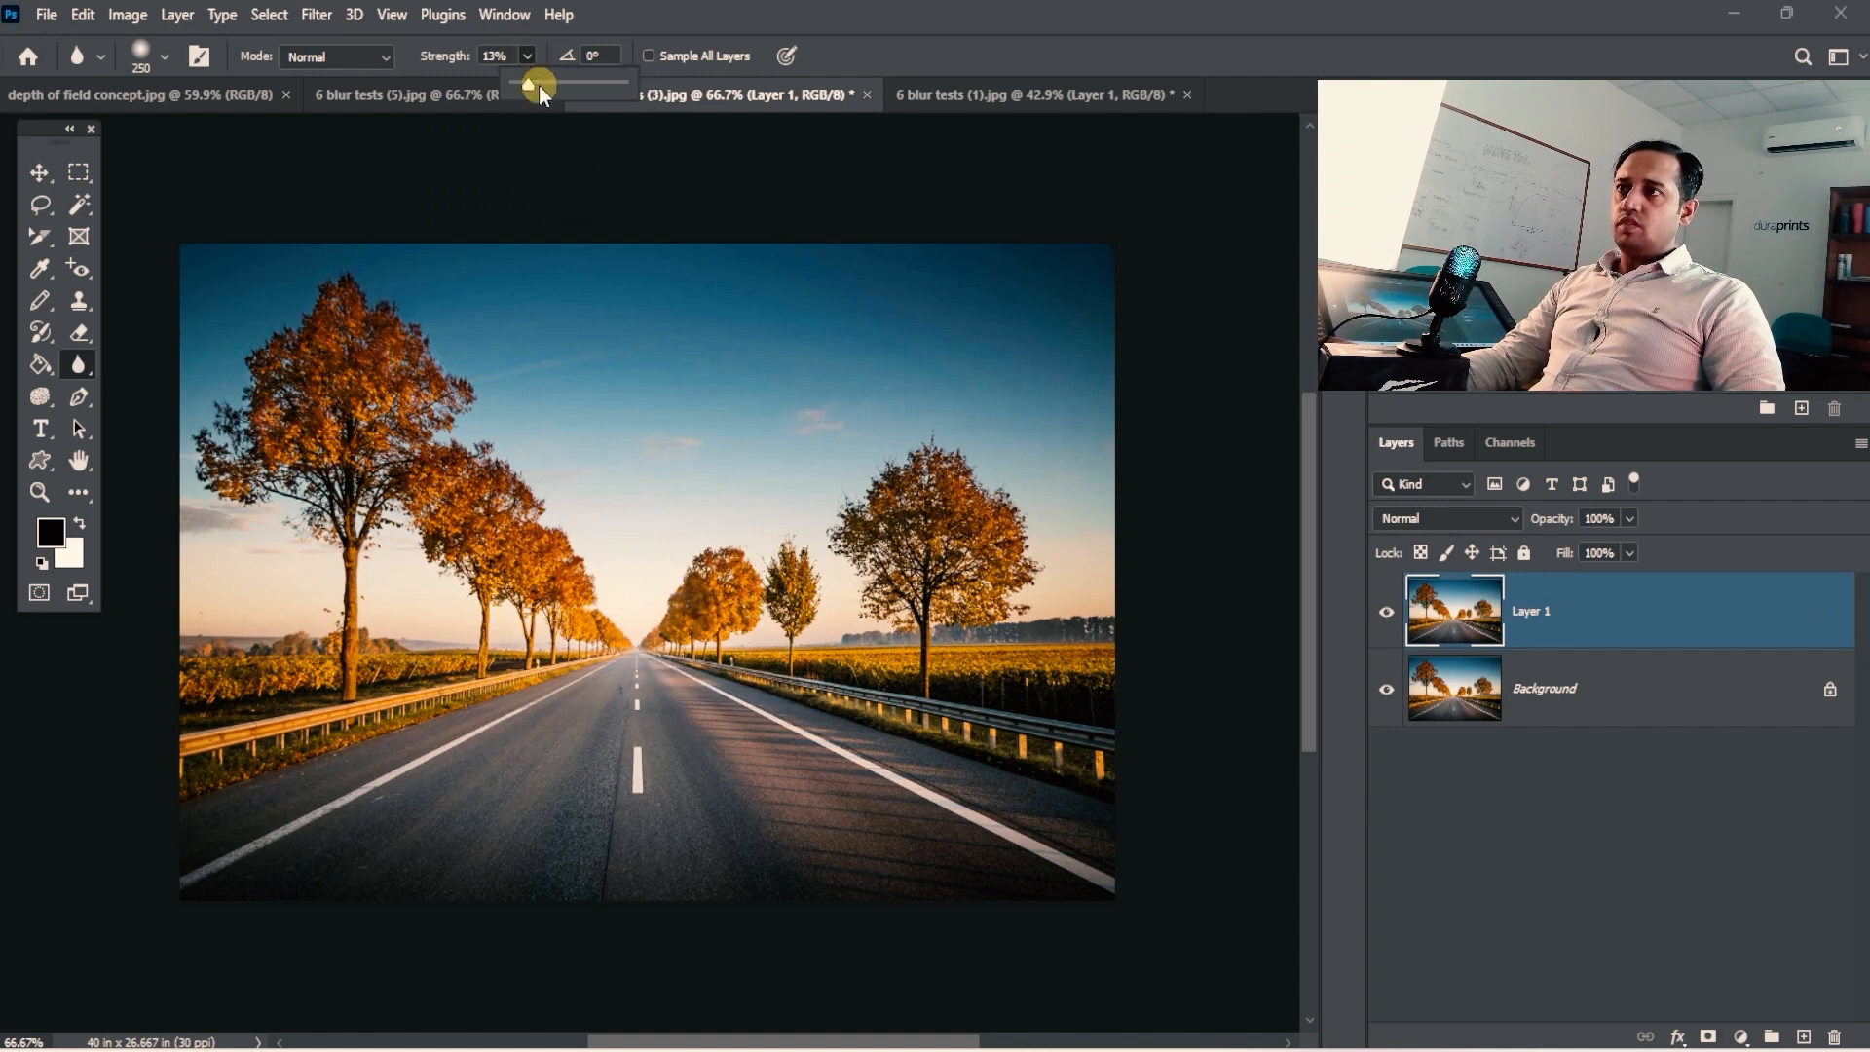
pyautogui.moveTo(619, 88); pyautogui.dragTo(621, 87)
pyautogui.moveTo(662, 587)
pyautogui.mouseDown()
pyautogui.moveTo(586, 627)
pyautogui.moveTo(559, 615)
pyautogui.moveTo(741, 617)
pyautogui.moveTo(595, 622)
pyautogui.moveTo(523, 563)
pyautogui.moveTo(658, 545)
pyautogui.mouseUp()
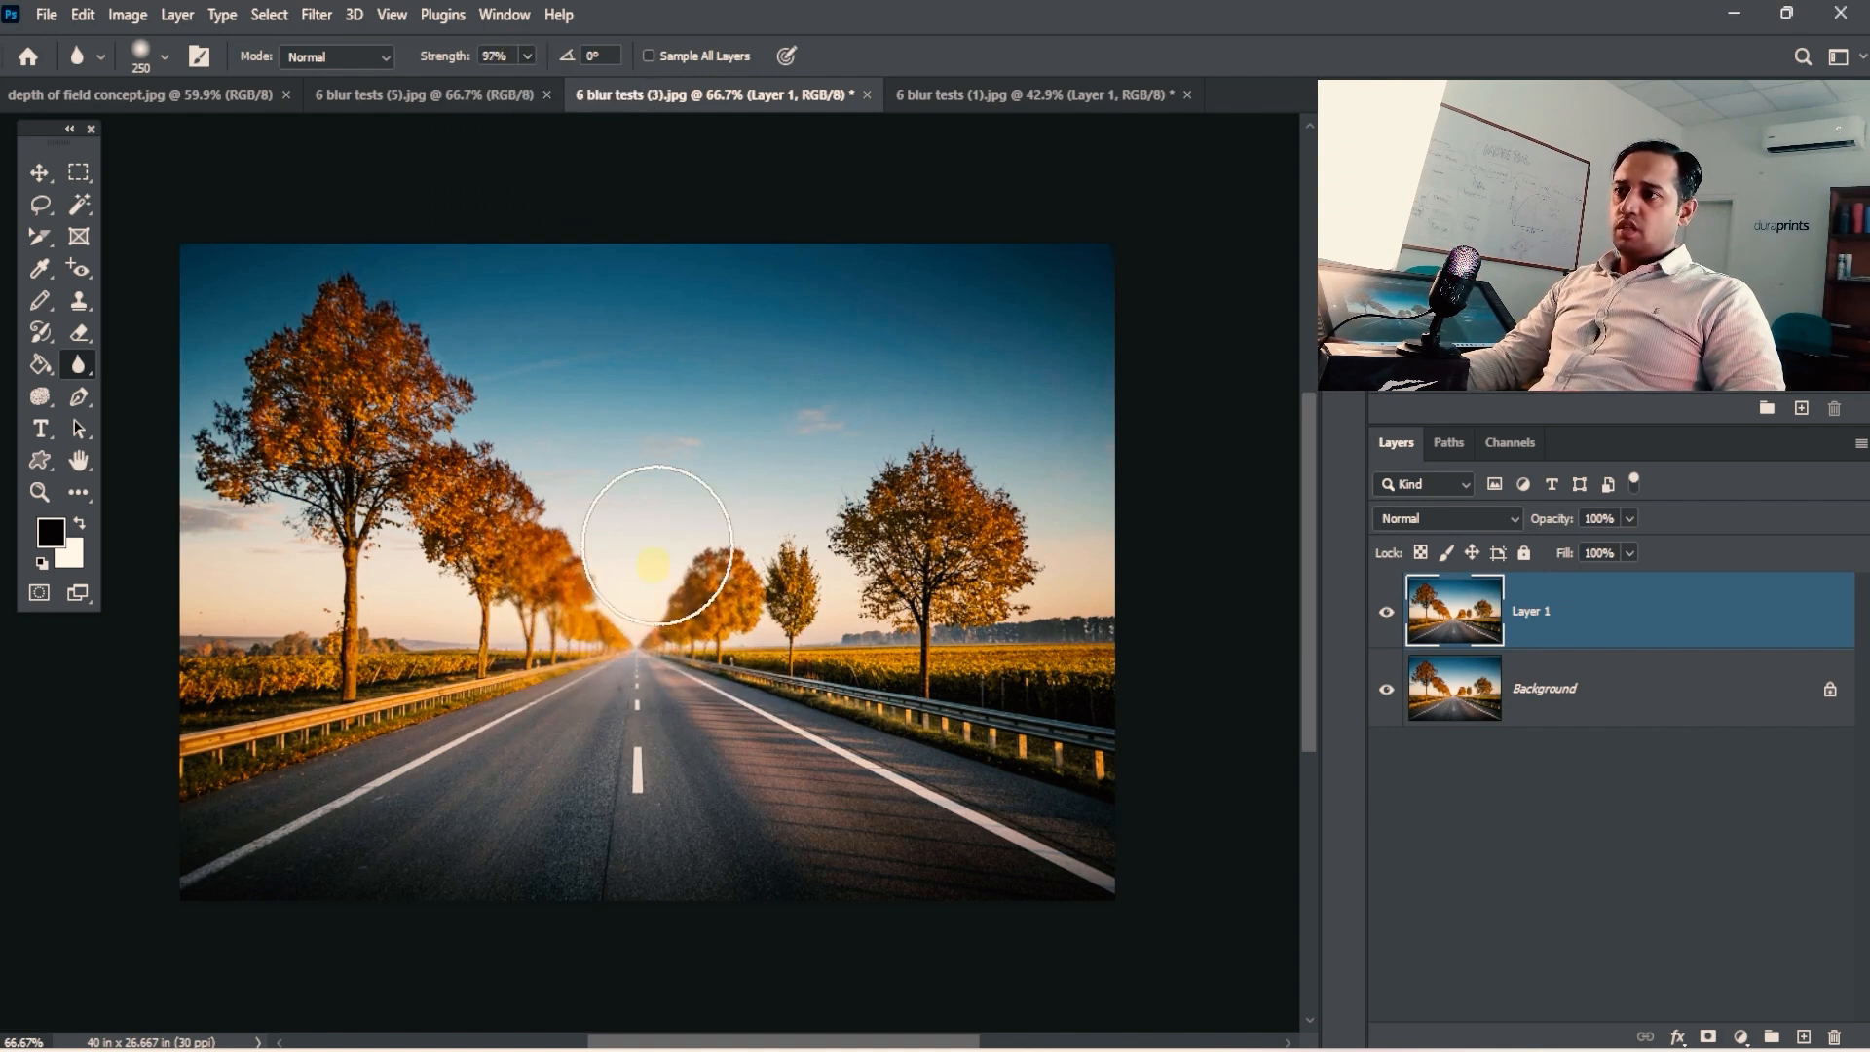
# Set the Blur tool's strength to 35% and blur the mid-distance trees and roadsides on Layer 1.
pyautogui.click(723, 9)
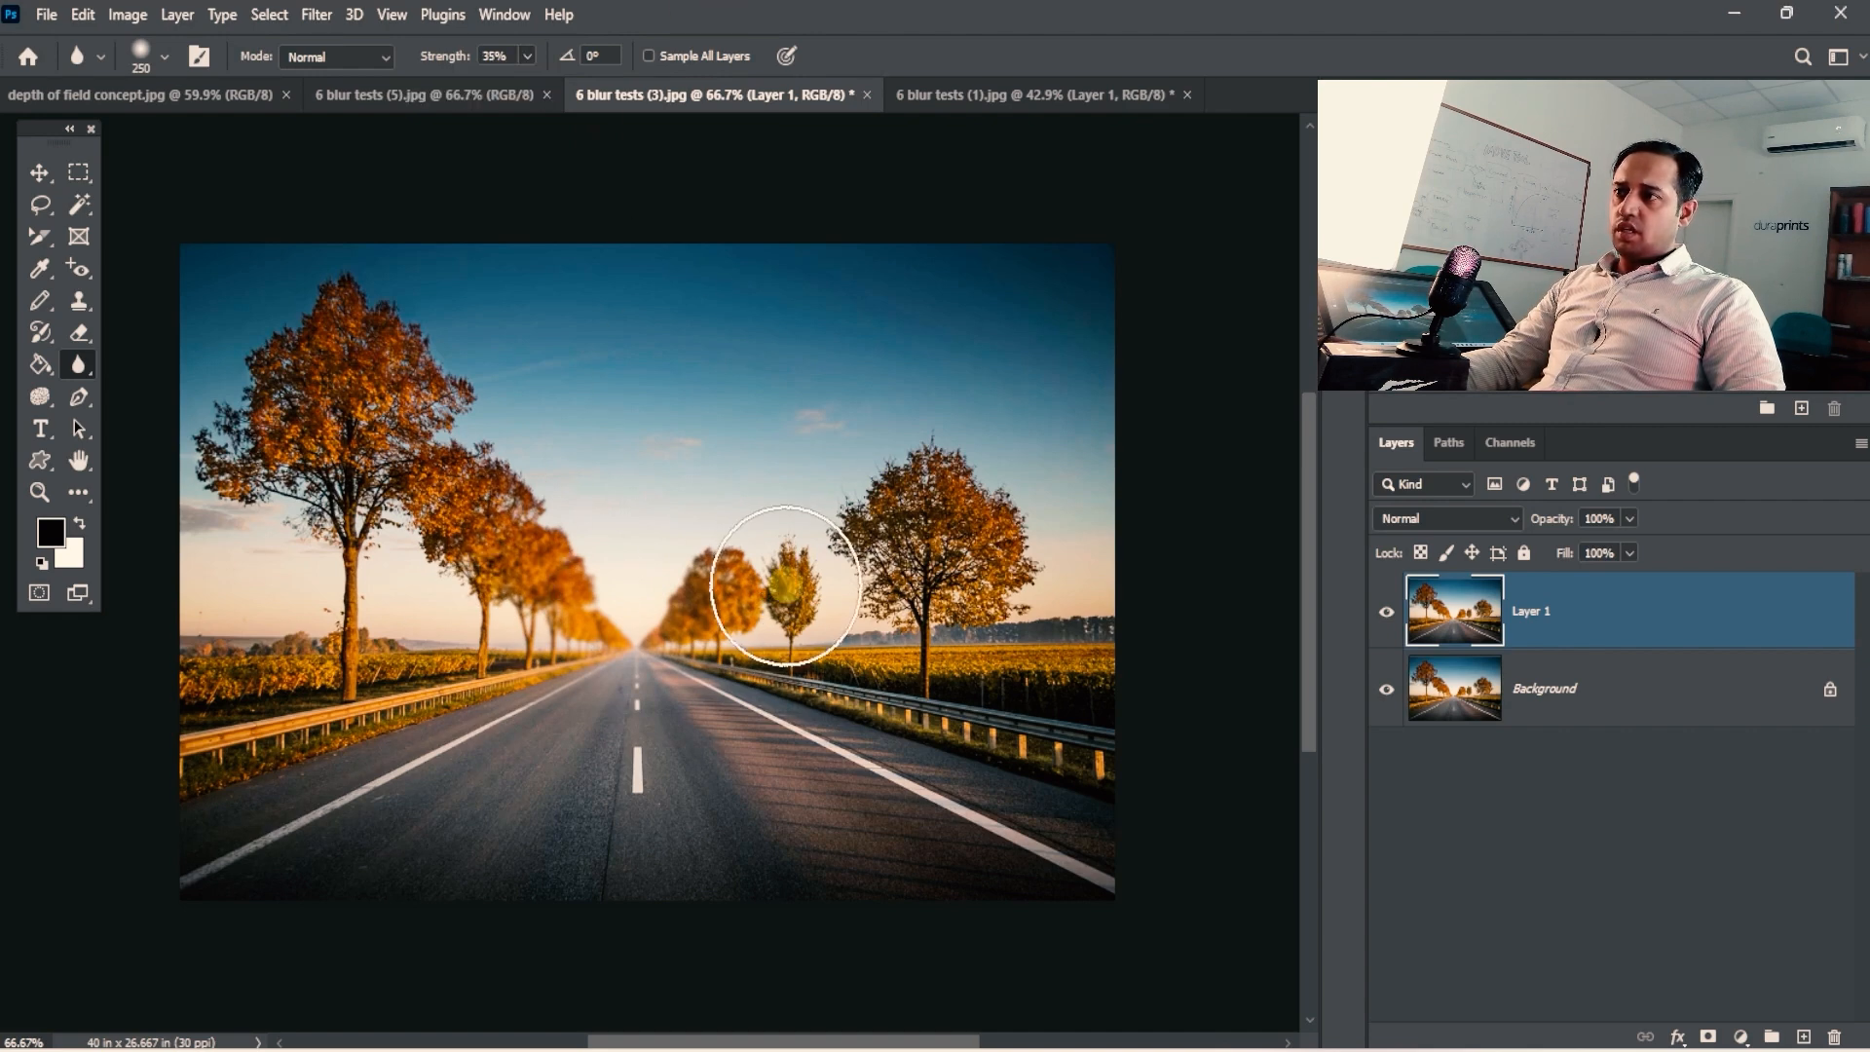
pyautogui.moveTo(785, 585)
pyautogui.mouseDown()
pyautogui.moveTo(543, 584)
pyautogui.moveTo(459, 689)
pyautogui.moveTo(572, 681)
pyautogui.moveTo(494, 710)
pyautogui.mouseUp()
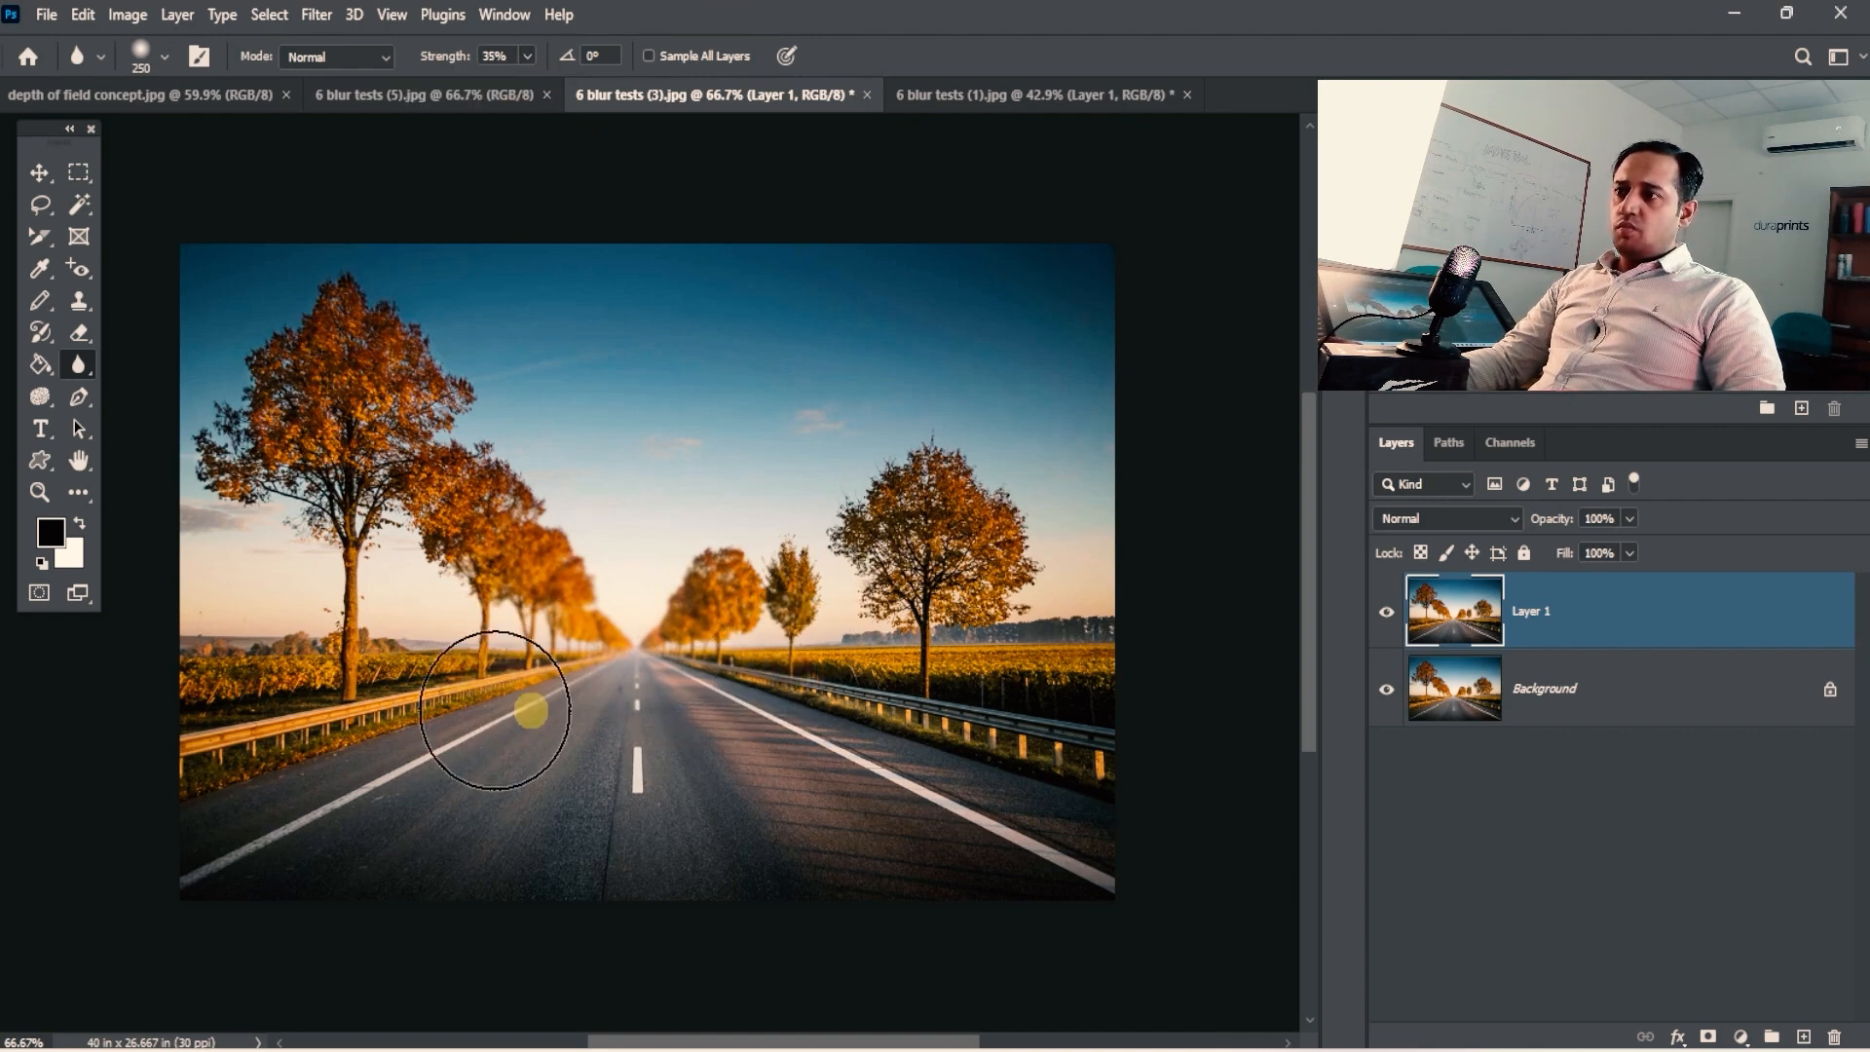
pyautogui.moveTo(730, 672); pyautogui.dragTo(755, 639)
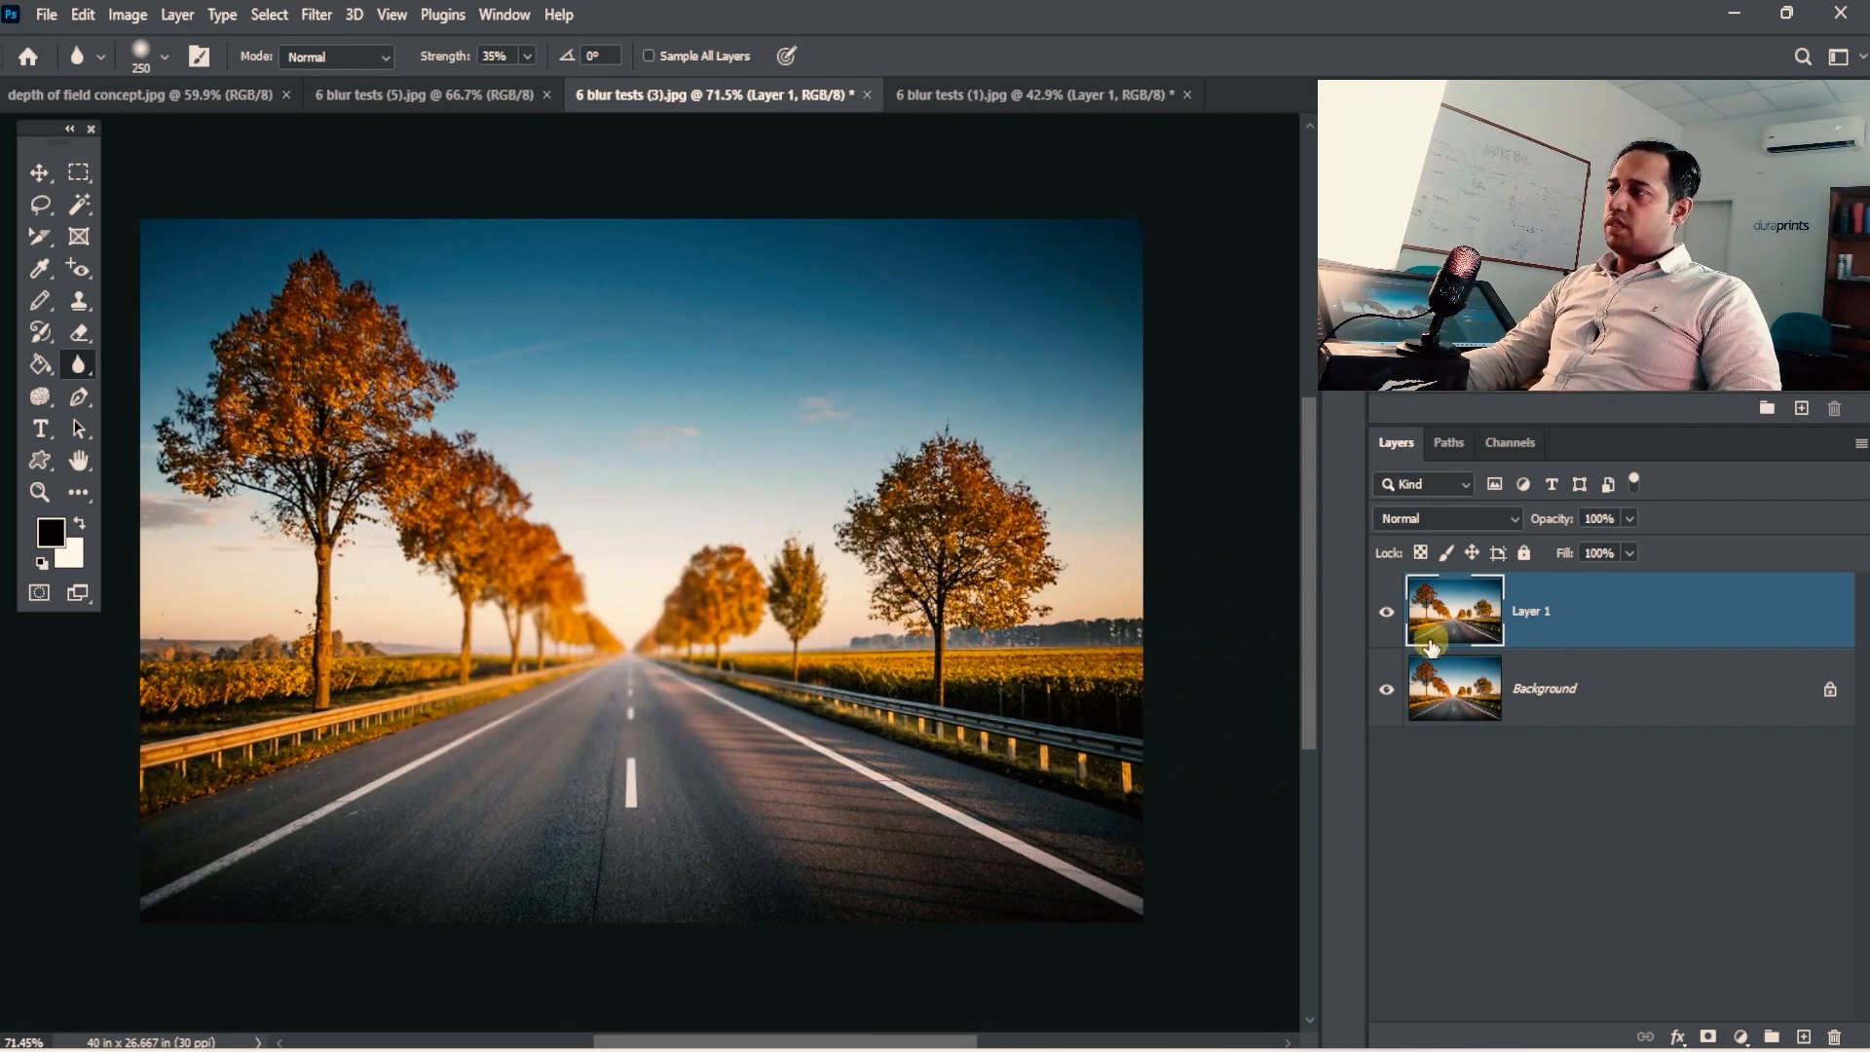
# Compare the autumn road photo with and without the blur by repeatedly hiding and showing Layer 1.
pyautogui.click(1388, 624)
pyautogui.click(1389, 624)
pyautogui.click(1391, 624)
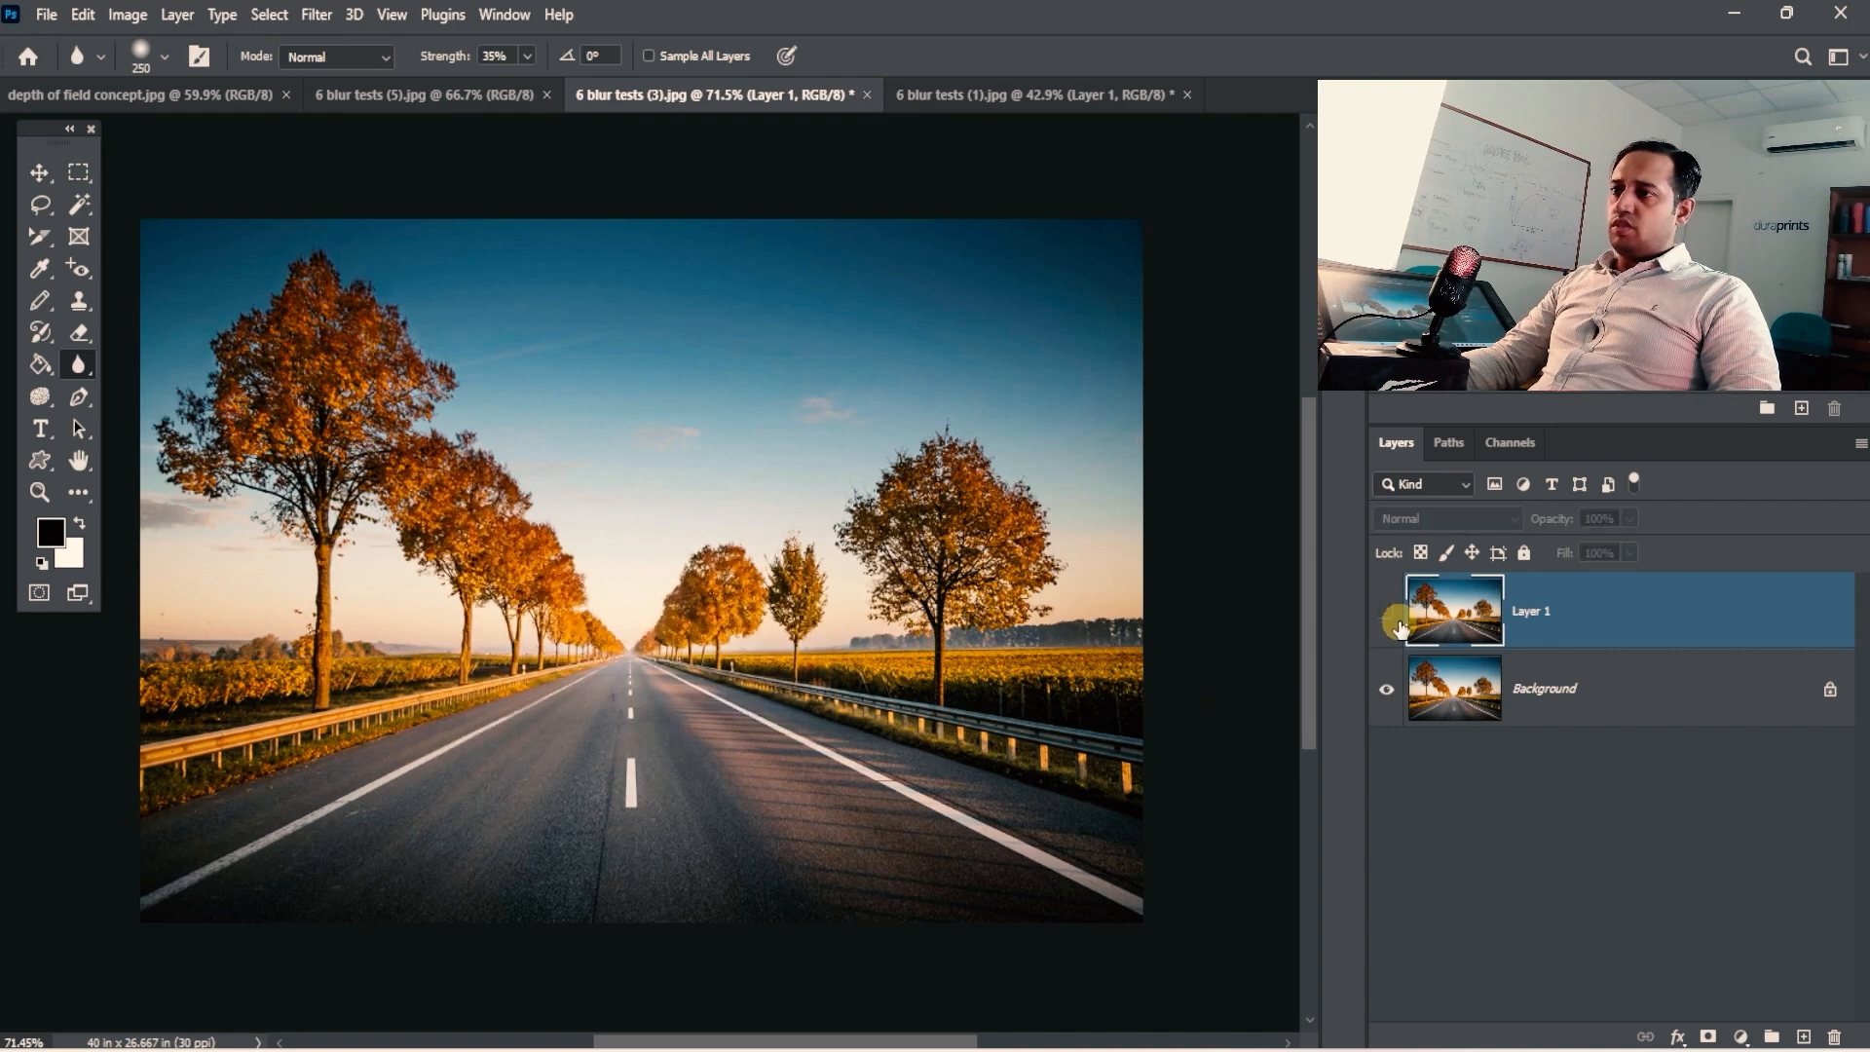
pyautogui.click(1395, 626)
pyautogui.click(1397, 626)
pyautogui.click(1398, 628)
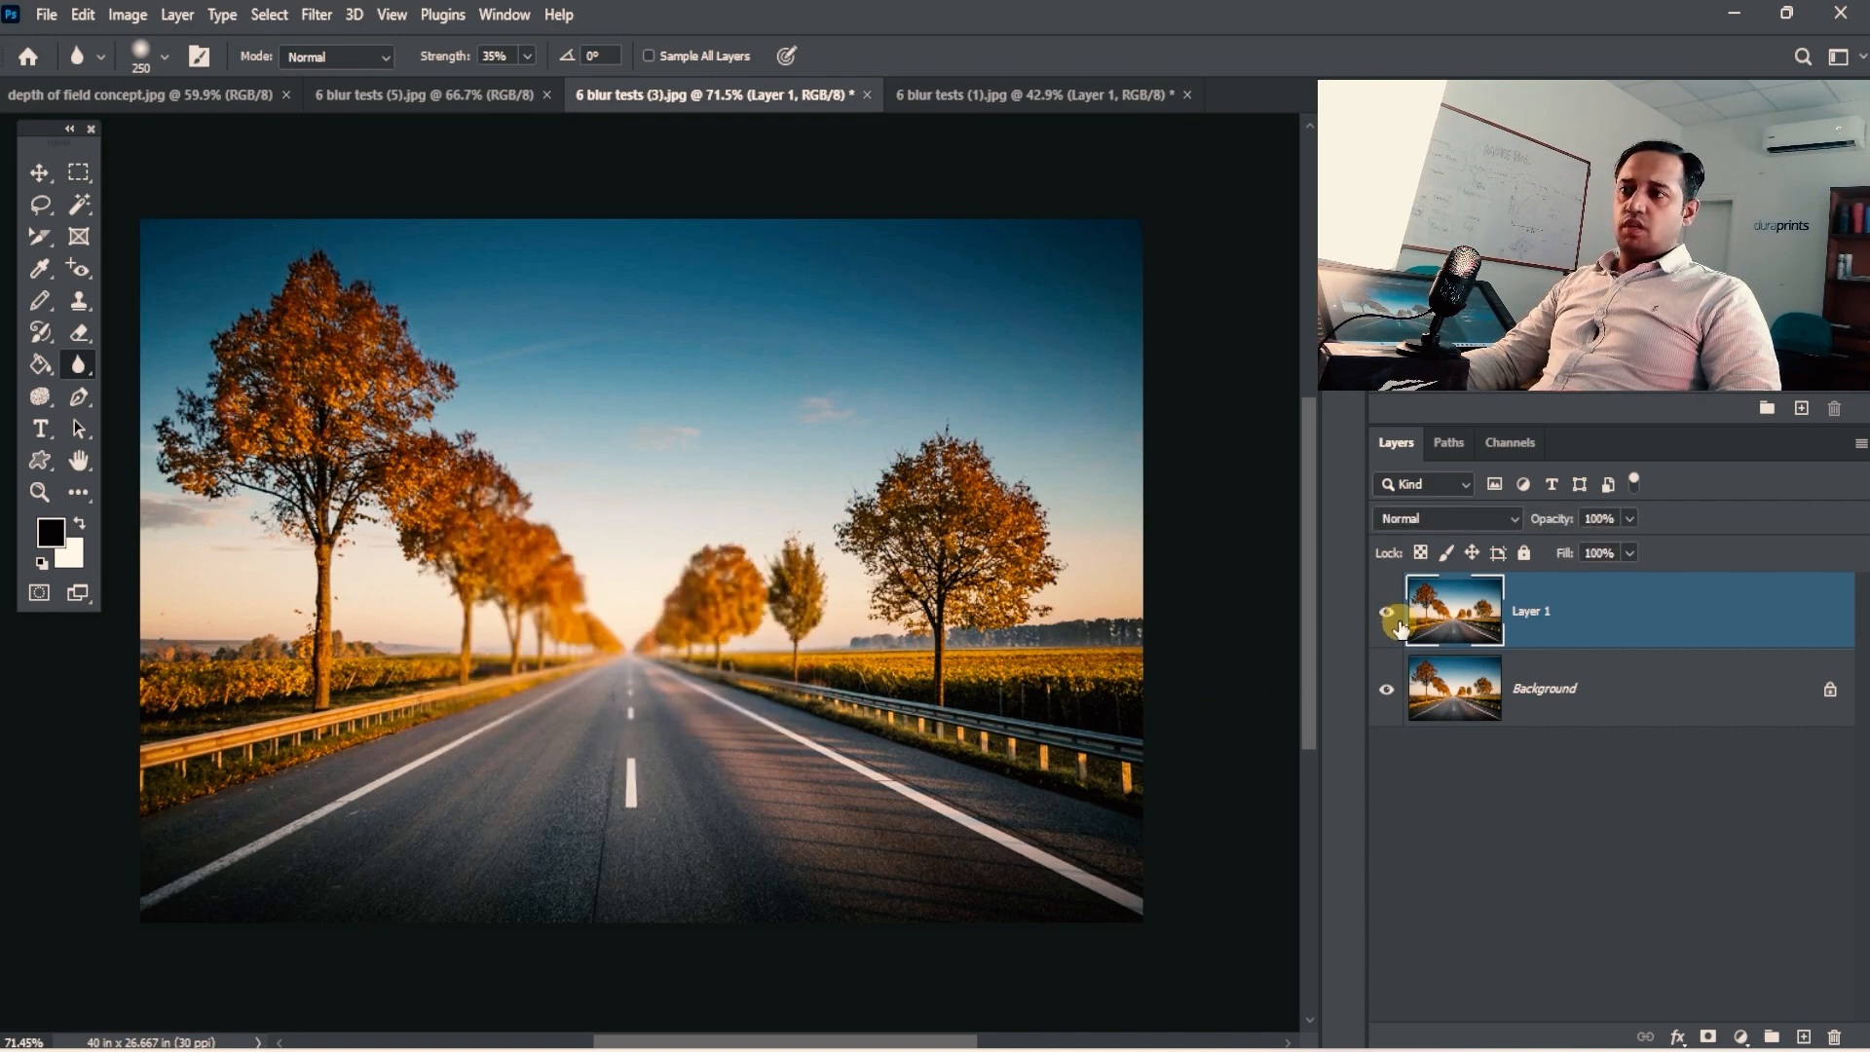
pyautogui.click(1399, 630)
pyautogui.click(1400, 631)
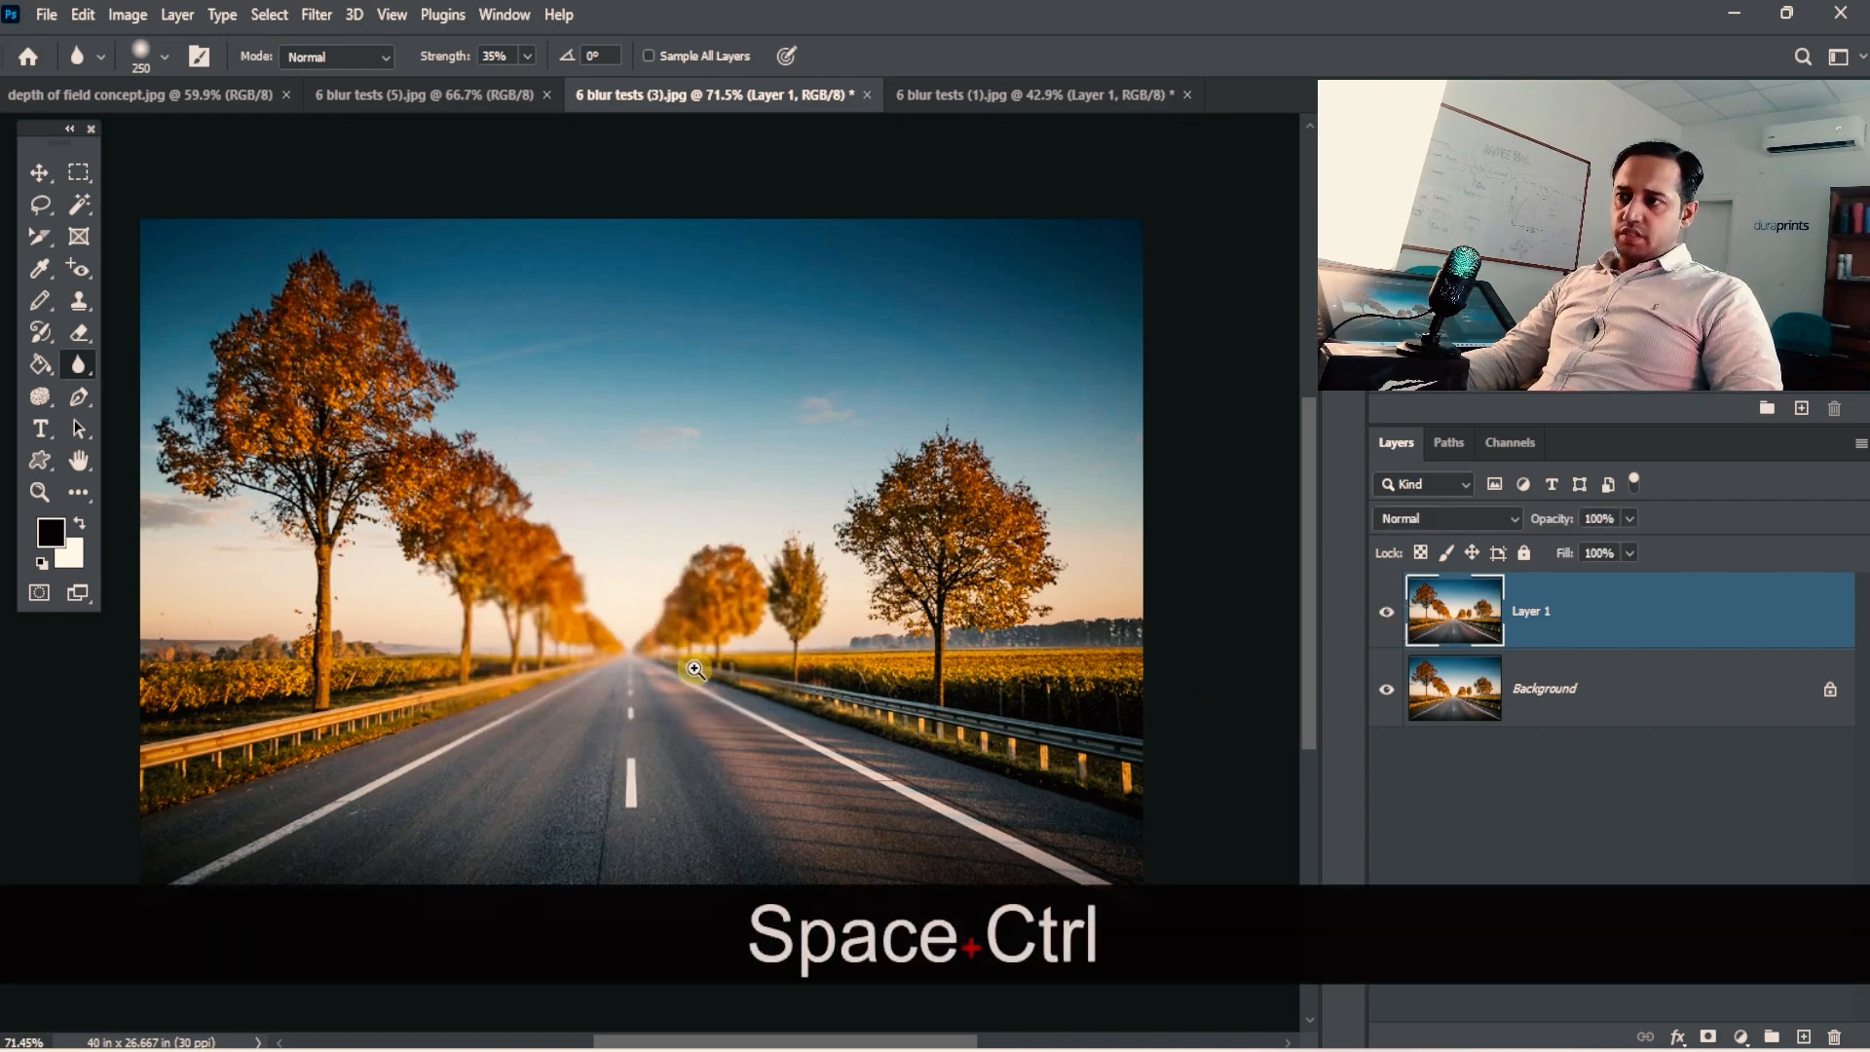
# Examine how the blur fades from the distant road to the nearest trees, checking it once against the unblurred Background layer.
pyautogui.keyDown('ctrl'); pyautogui.keyDown('alt'); pyautogui.click(696, 668); pyautogui.keyUp('alt'); pyautogui.keyUp('ctrl')
pyautogui.keyDown('ctrl'); pyautogui.keyDown('alt'); pyautogui.click(788, 693); pyautogui.keyUp('alt'); pyautogui.keyUp('ctrl')
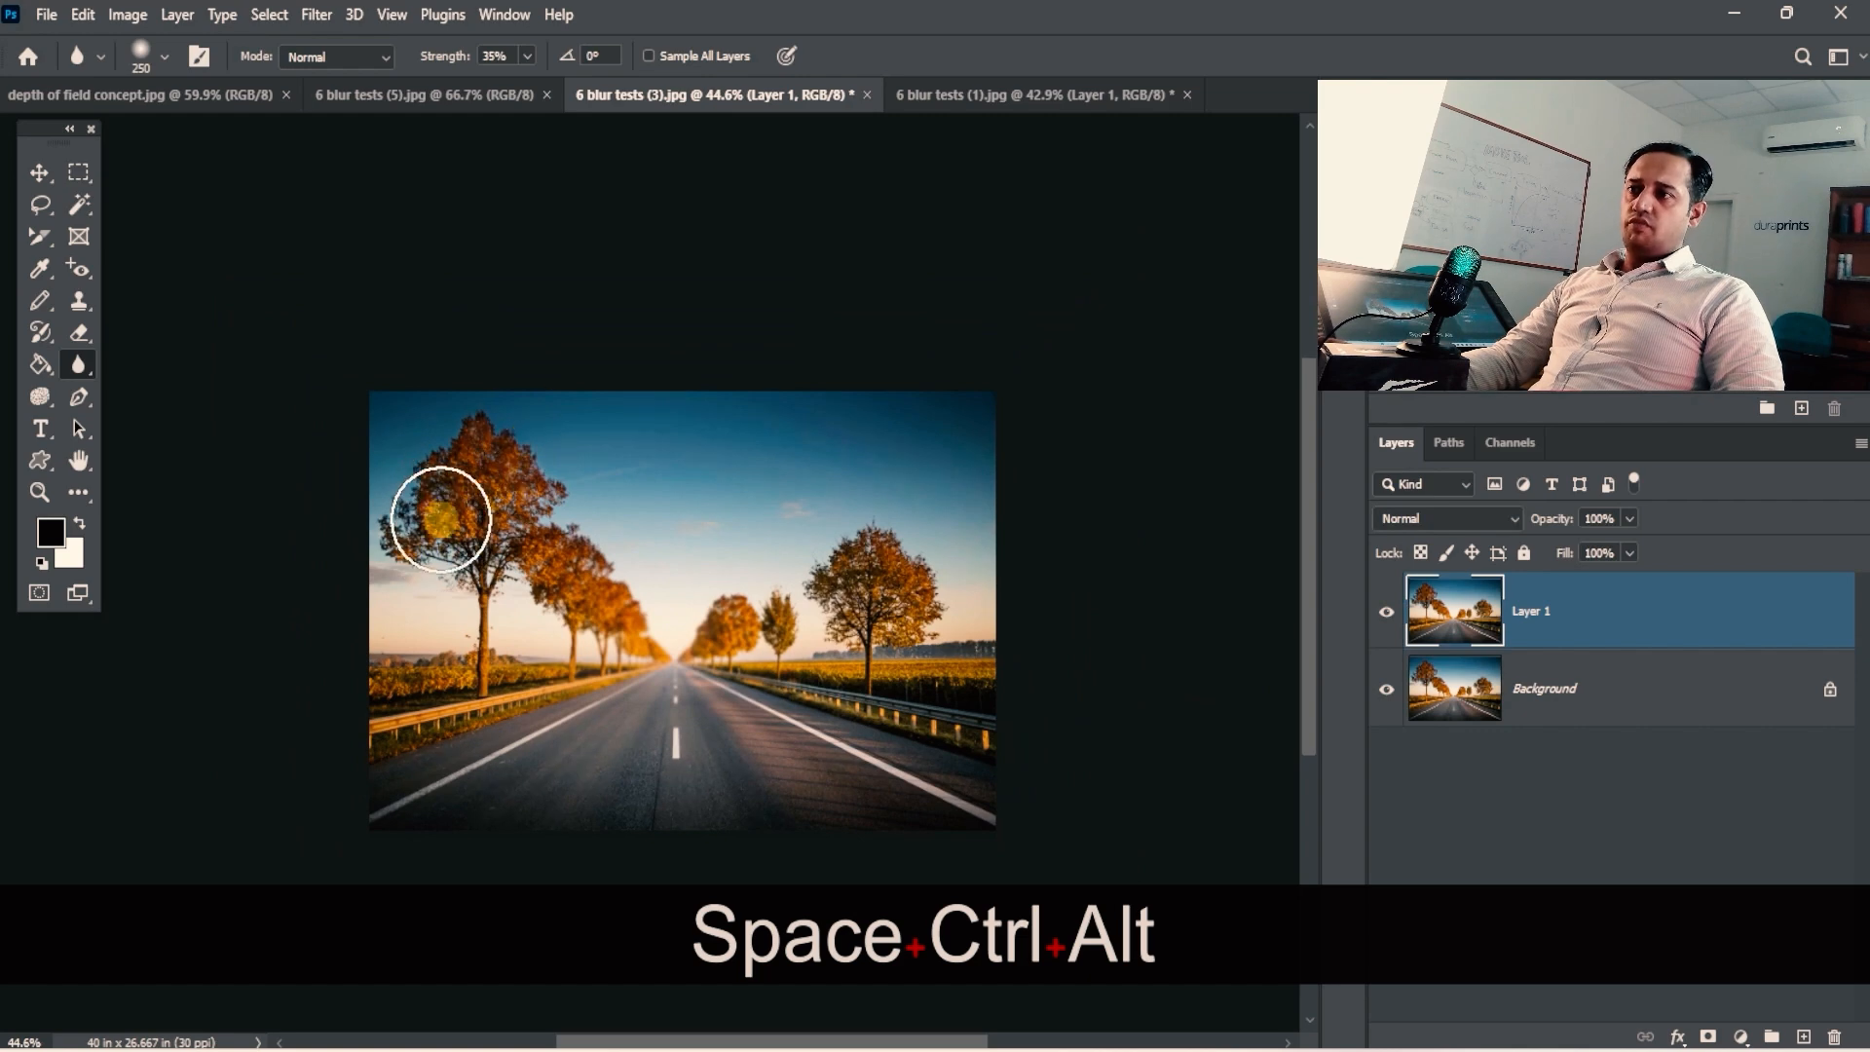
pyautogui.moveTo(480, 565); pyautogui.dragTo(604, 544)
pyautogui.moveTo(1169, 829); pyautogui.dragTo(910, 448)
pyautogui.keyDown('ctrl'); pyautogui.keyDown('alt'); pyautogui.click(910, 449); pyautogui.keyUp('alt'); pyautogui.keyUp('ctrl')
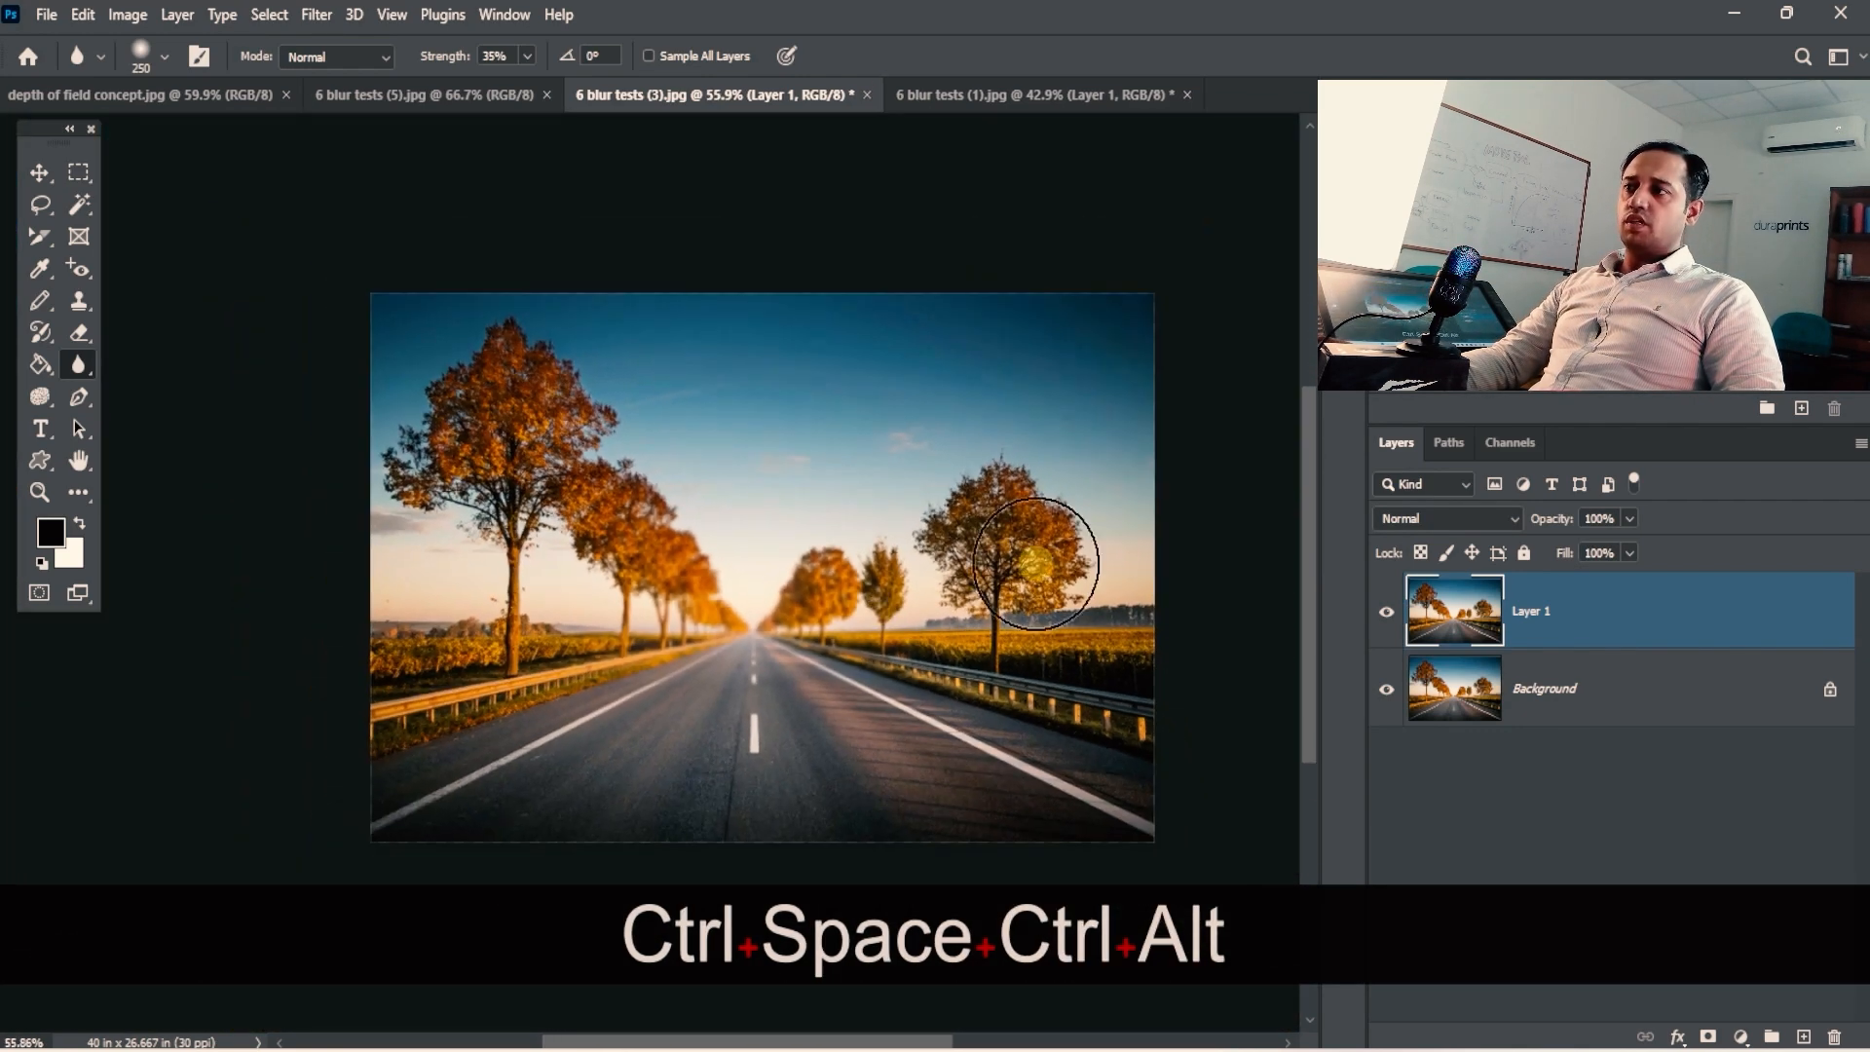
pyautogui.click(1392, 616)
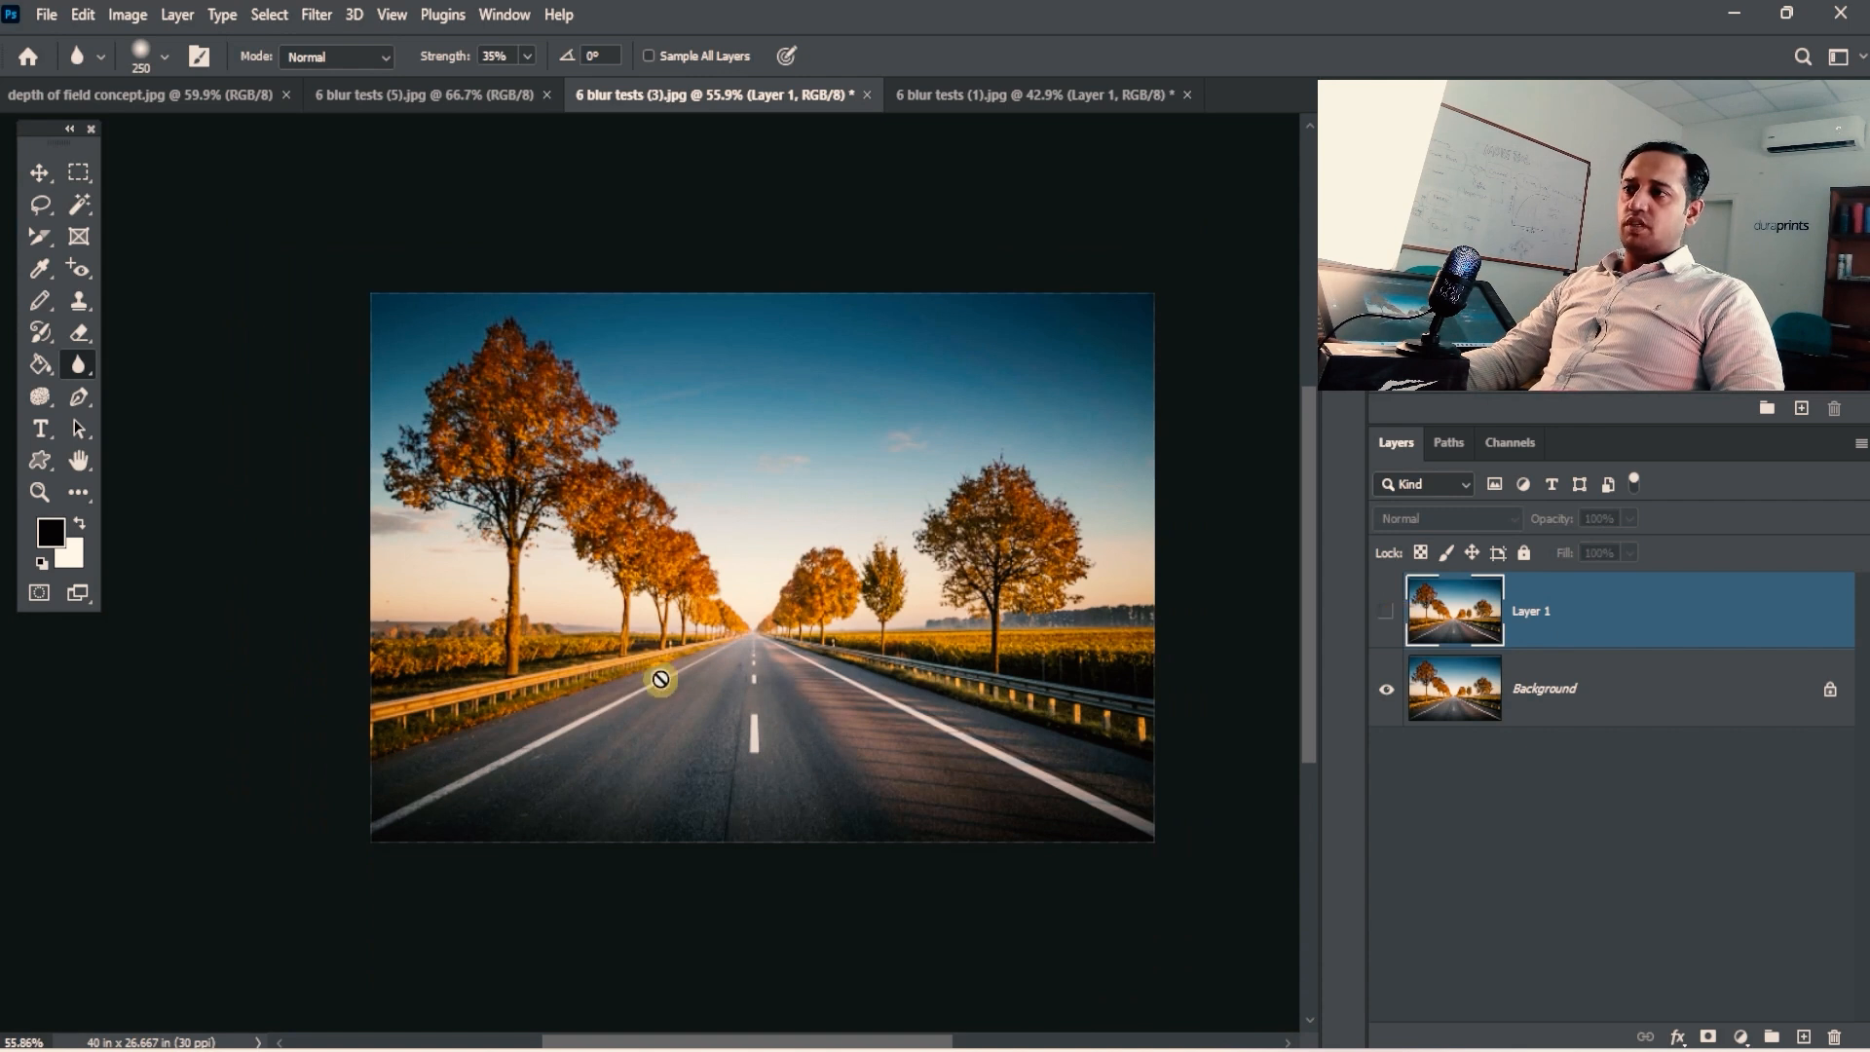
pyautogui.click(1386, 613)
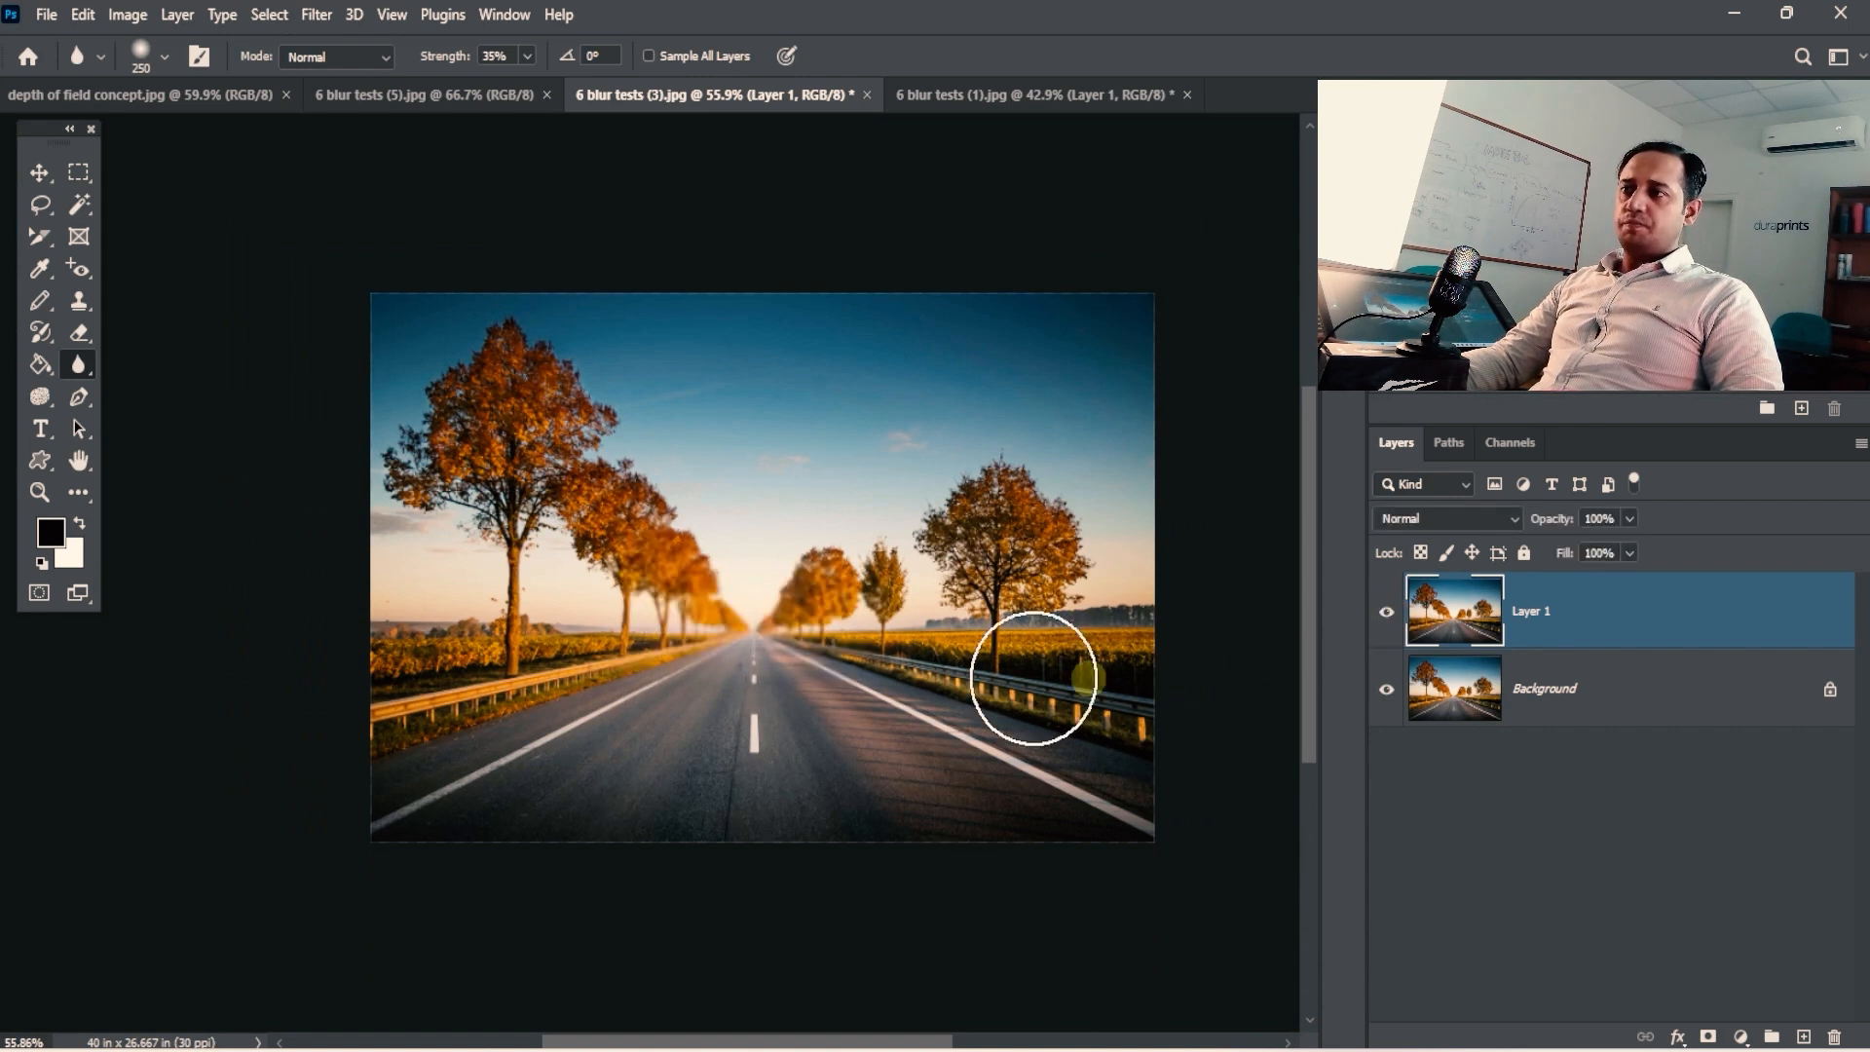
pyautogui.moveTo(758, 628); pyautogui.dragTo(904, 644)
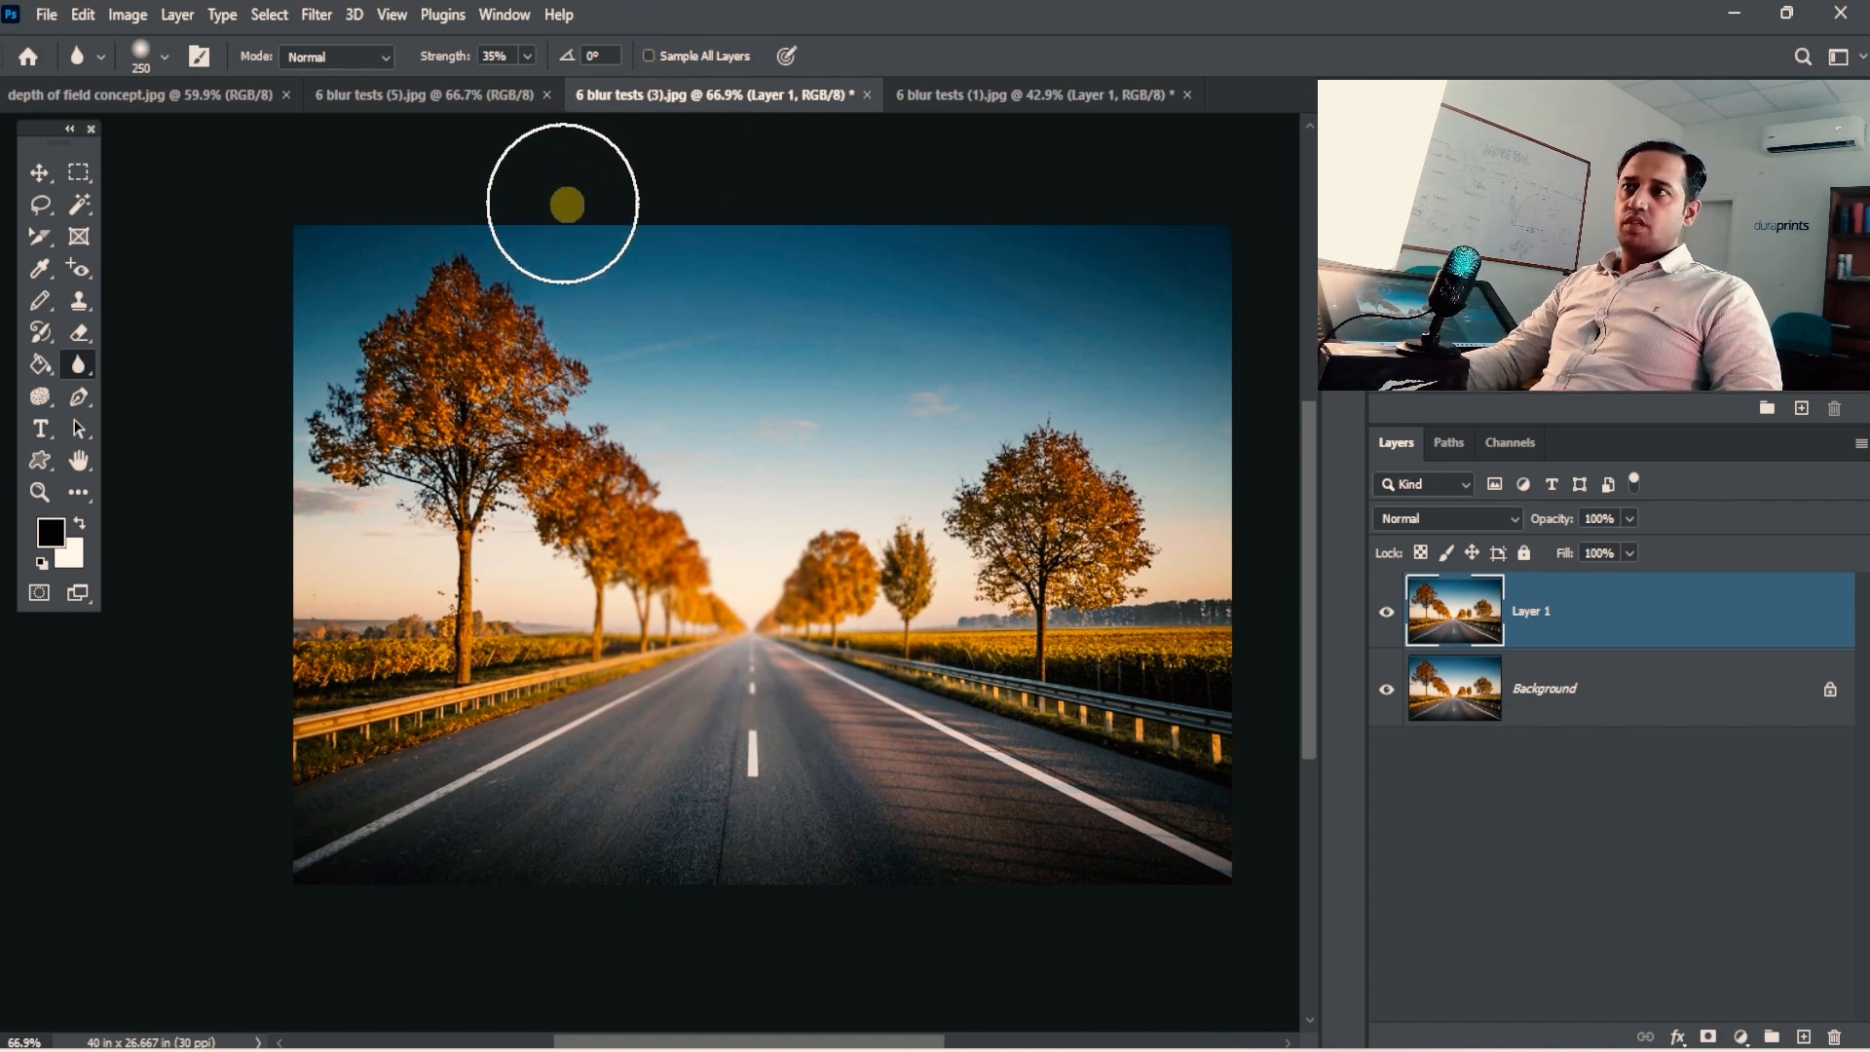
# Duplicate the Background layer in 6 blur tests (5).jpg and blur the distant part of the road at 35% strength.
pyautogui.click(480, 95)
pyautogui.keyDown('ctrl'); pyautogui.click(755, 662); pyautogui.keyUp('ctrl')
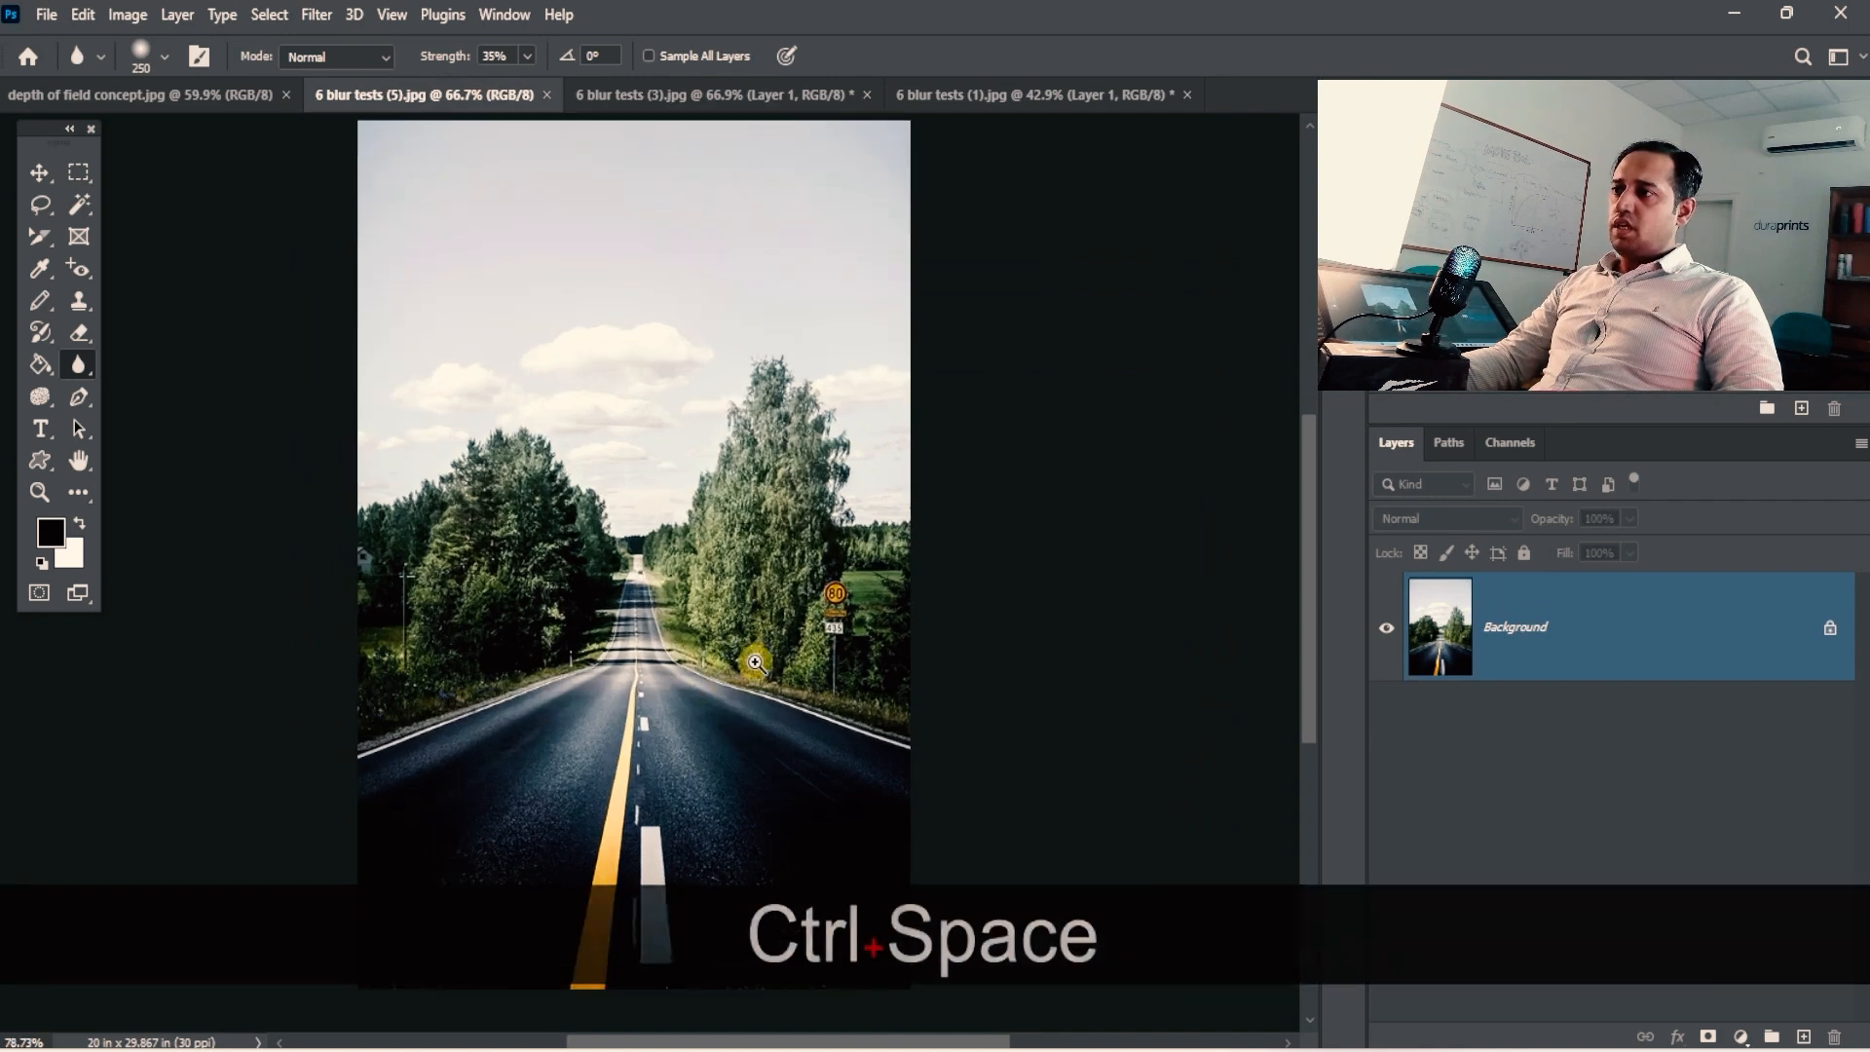
pyautogui.hotkey('ctrl', 'j')
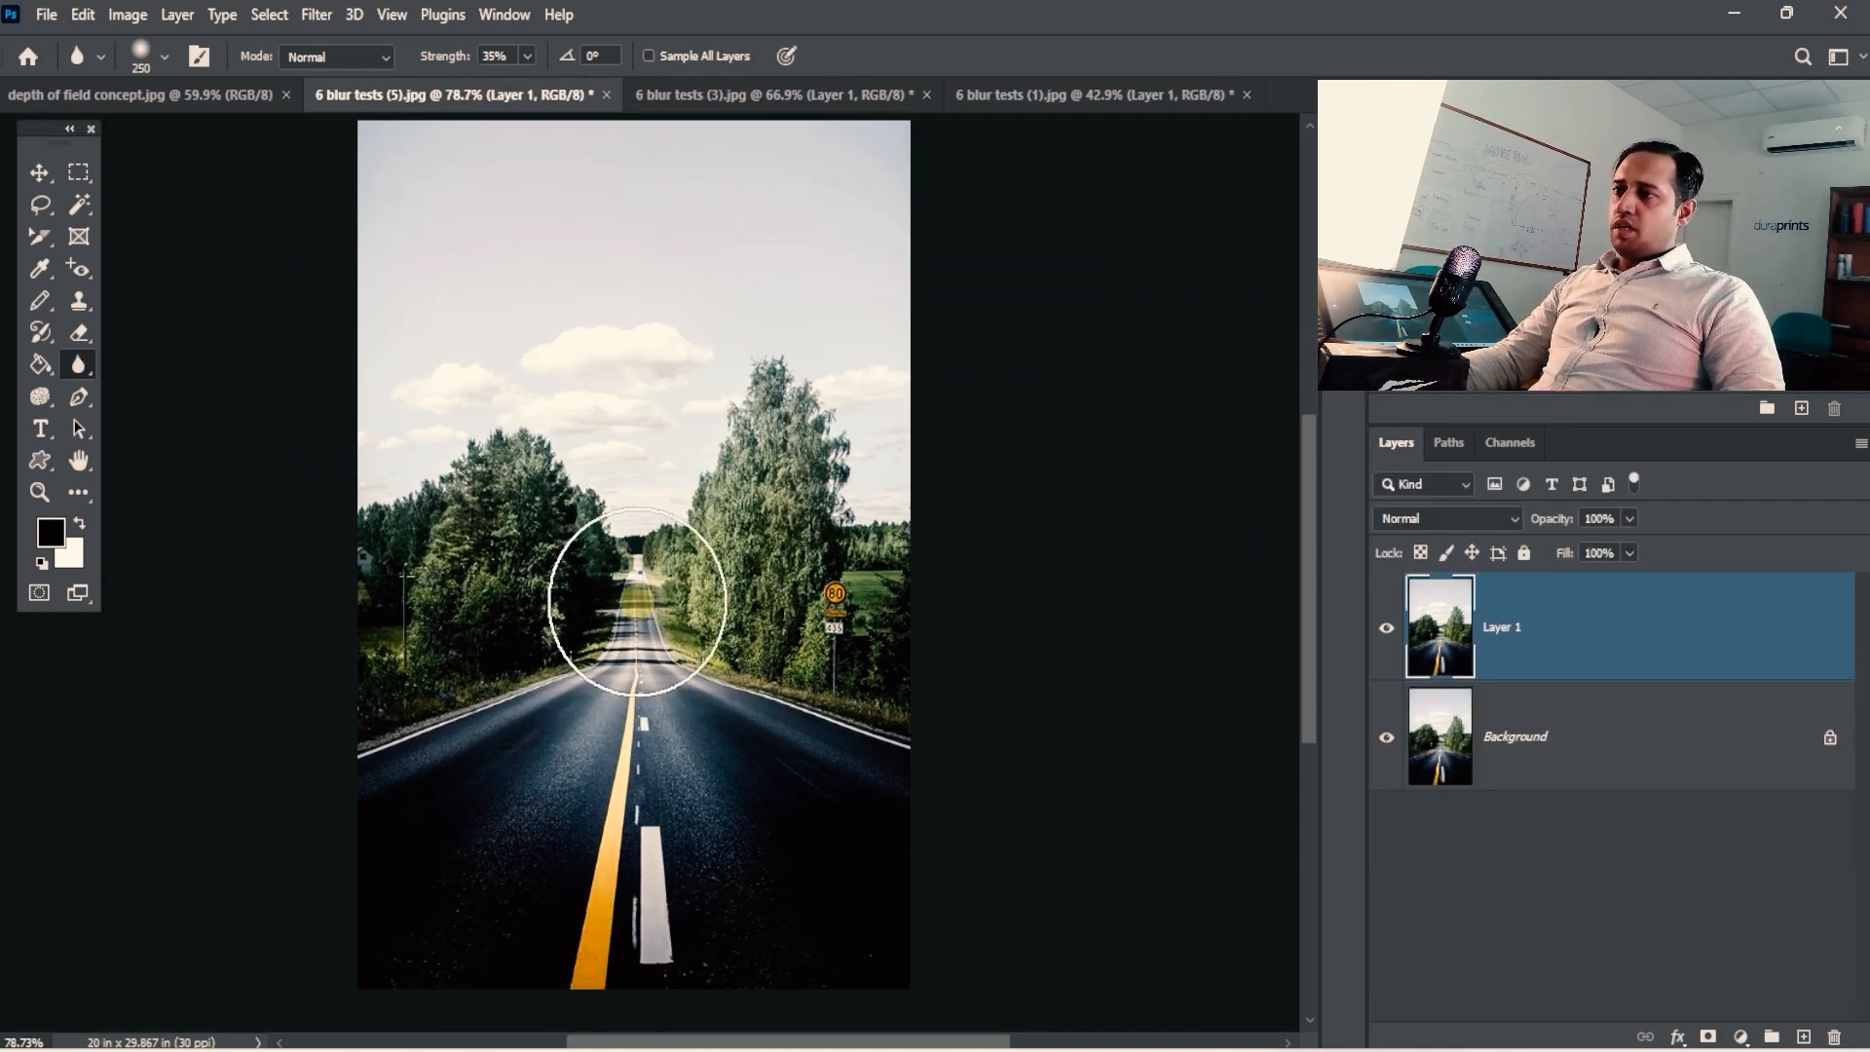
pyautogui.moveTo(637, 601)
pyautogui.mouseDown()
pyautogui.moveTo(602, 514)
pyautogui.moveTo(609, 477)
pyautogui.moveTo(618, 539)
pyautogui.moveTo(710, 462)
pyautogui.moveTo(633, 569)
pyautogui.moveTo(582, 487)
pyautogui.moveTo(586, 550)
pyautogui.moveTo(617, 485)
pyautogui.moveTo(365, 485)
pyautogui.moveTo(901, 569)
pyautogui.mouseUp()
# With a 125-pixel brush, blur the road's vanishing point at 77% strength and the nearer roadside at 28%.
pyautogui.press('[')
pyautogui.press('[')
pyautogui.press('[')
pyautogui.press('[')
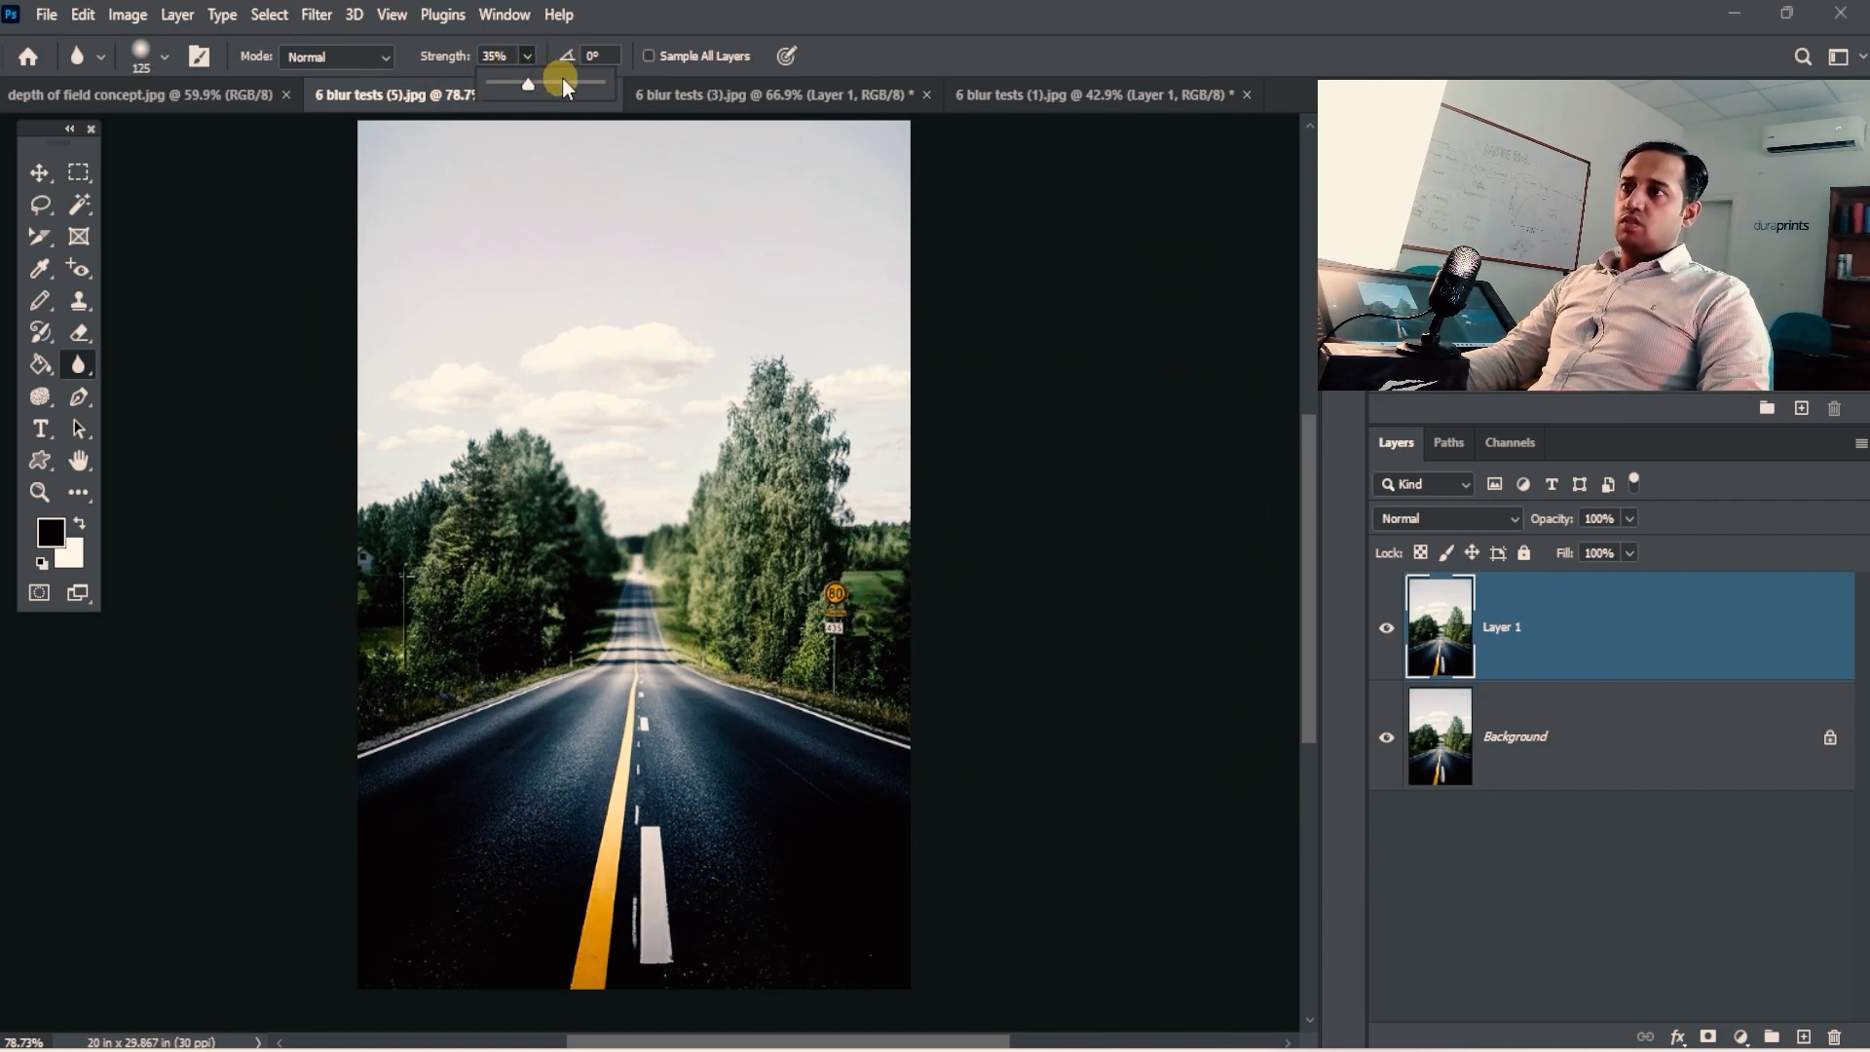
pyautogui.moveTo(638, 500)
pyautogui.mouseDown()
pyautogui.moveTo(596, 491)
pyautogui.moveTo(584, 540)
pyautogui.moveTo(659, 584)
pyautogui.moveTo(588, 548)
pyautogui.mouseUp()
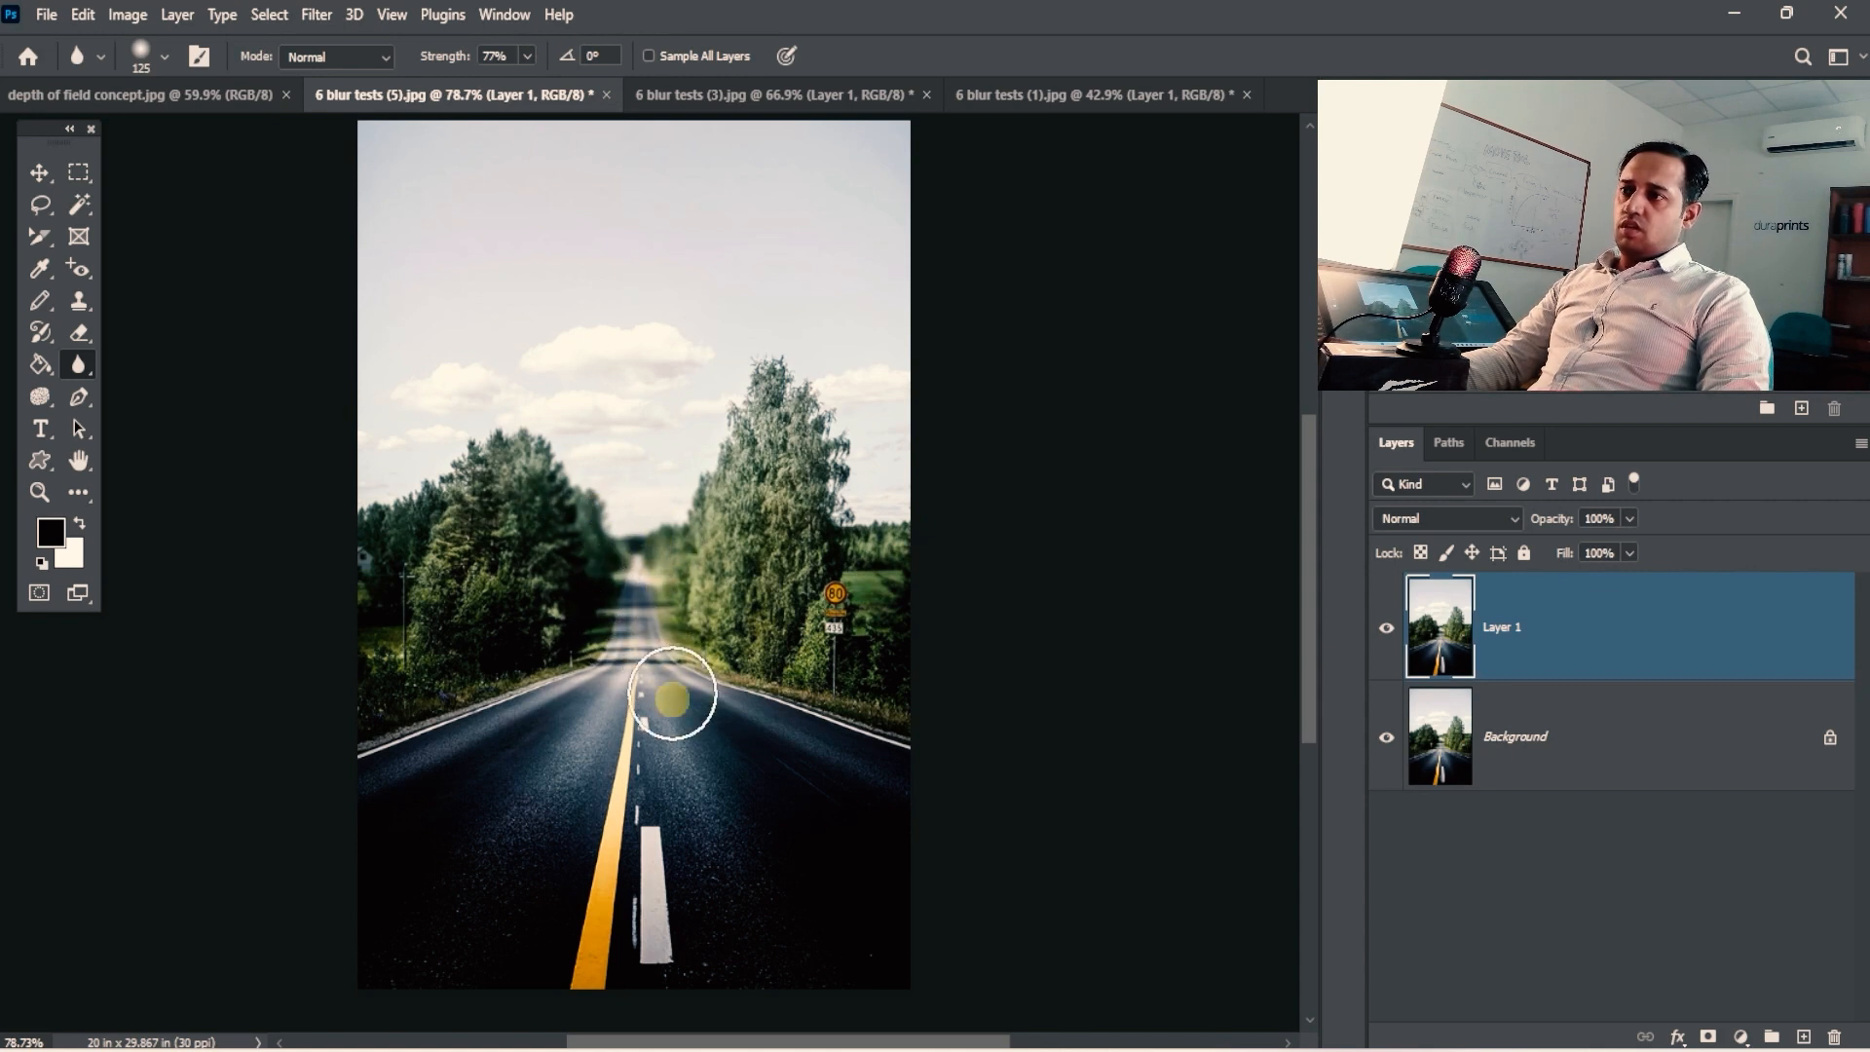
pyautogui.click(480, 85)
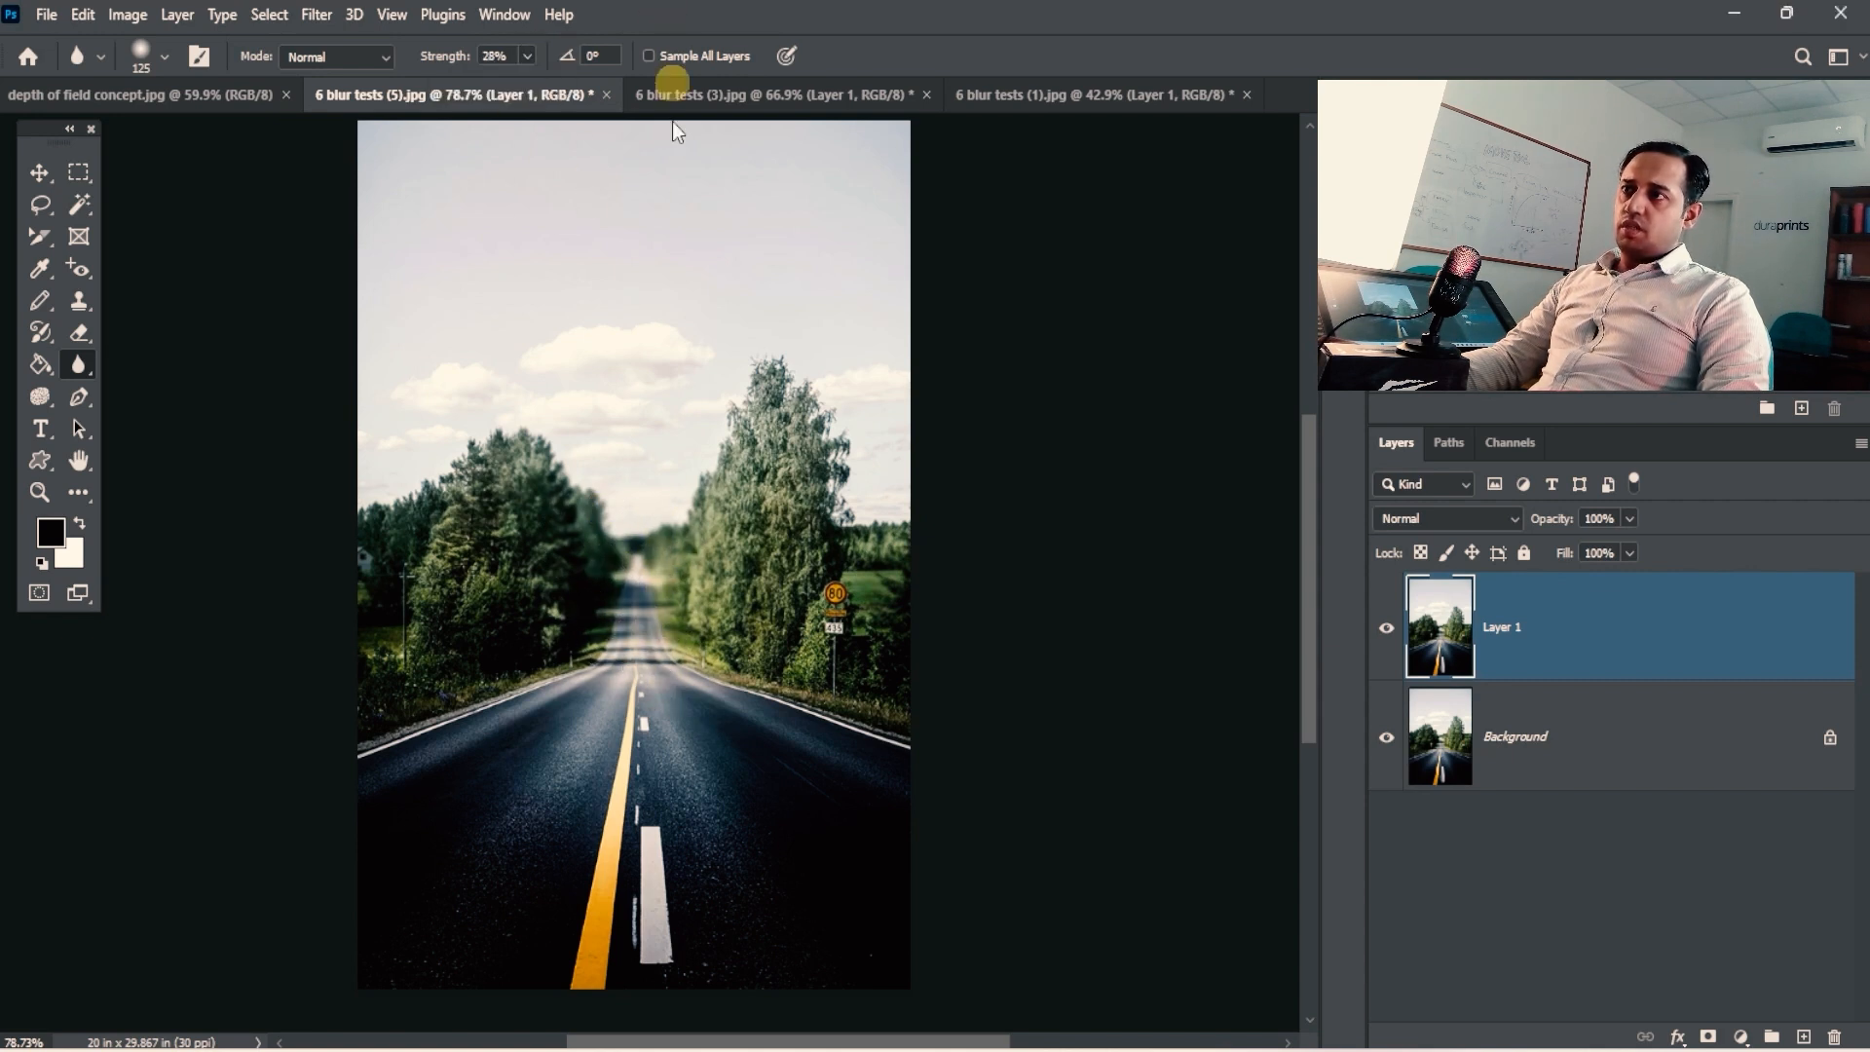
pyautogui.moveTo(747, 679)
pyautogui.mouseDown()
pyautogui.moveTo(579, 629)
pyautogui.moveTo(390, 686)
pyautogui.moveTo(844, 719)
pyautogui.mouseUp()
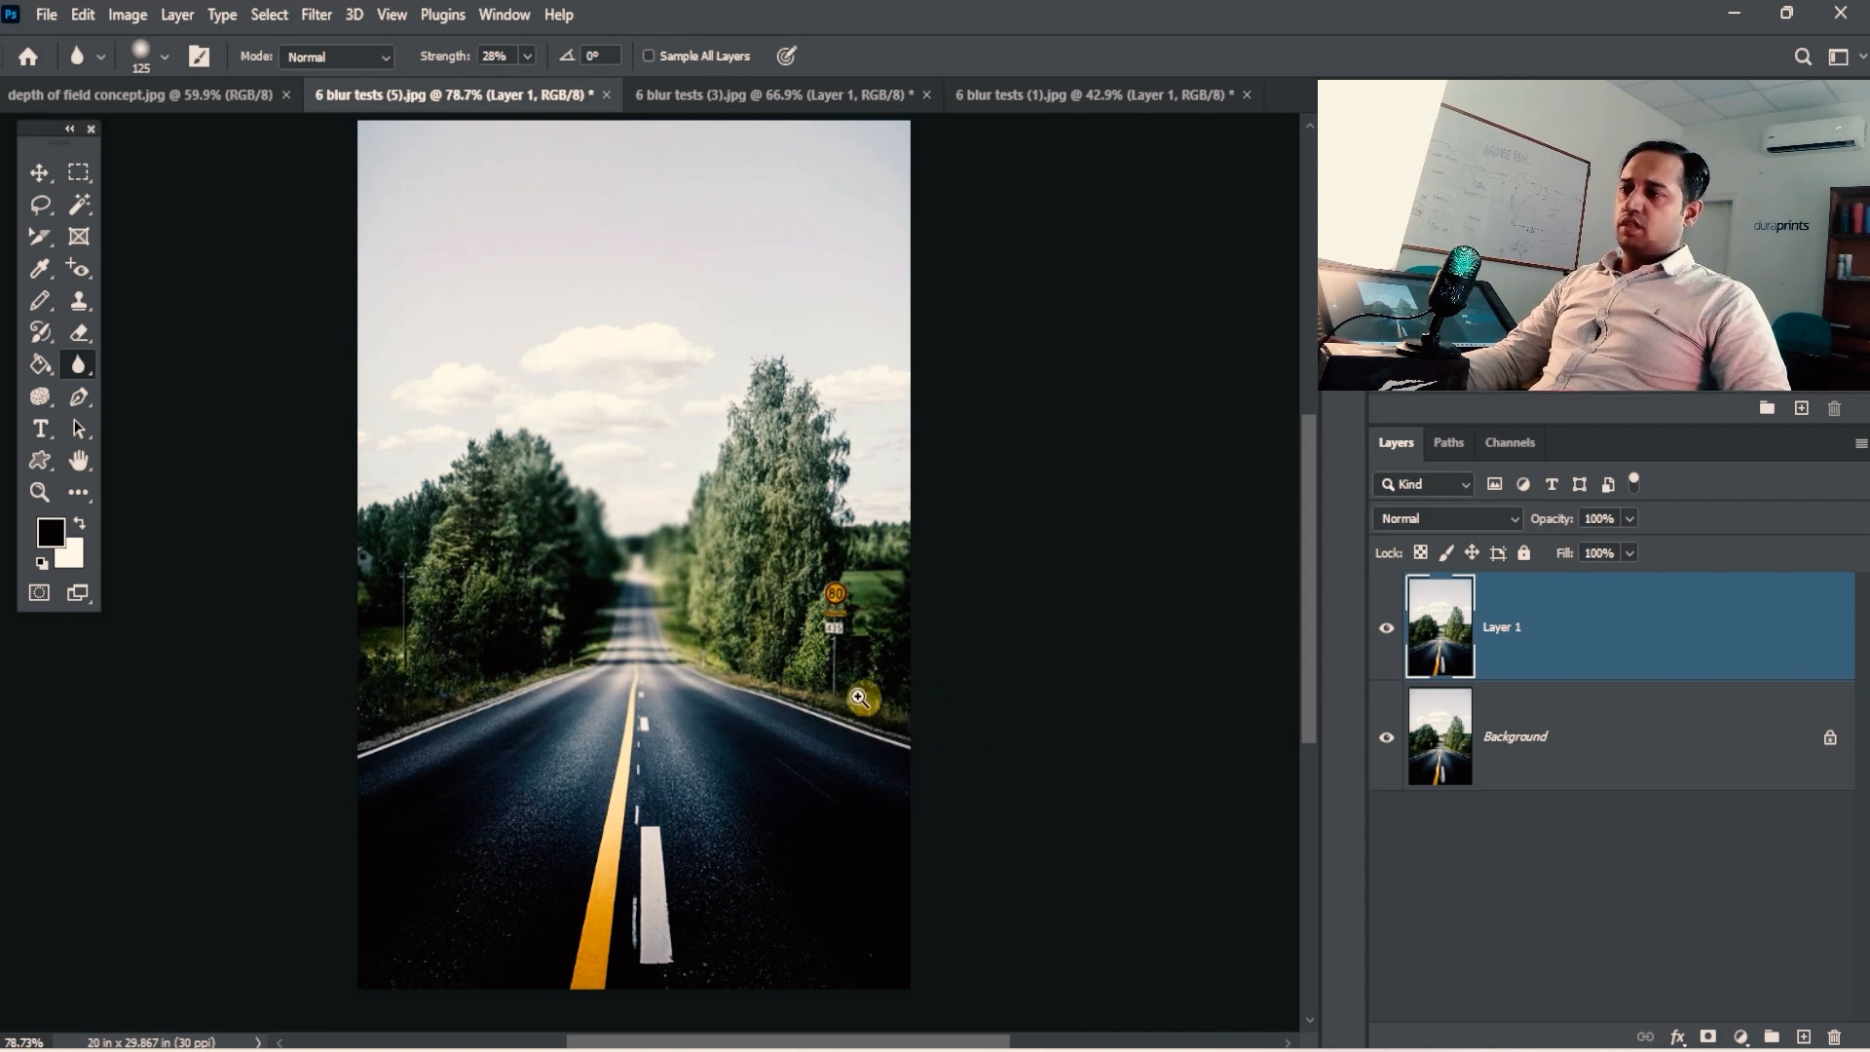
# Compare the forest road photo with and without the blur by repeatedly hiding and showing Layer 1.
pyautogui.keyDown('ctrl'); pyautogui.keyDown('alt'); pyautogui.click(787, 672); pyautogui.keyUp('alt'); pyautogui.keyUp('ctrl')
pyautogui.click(1384, 627)
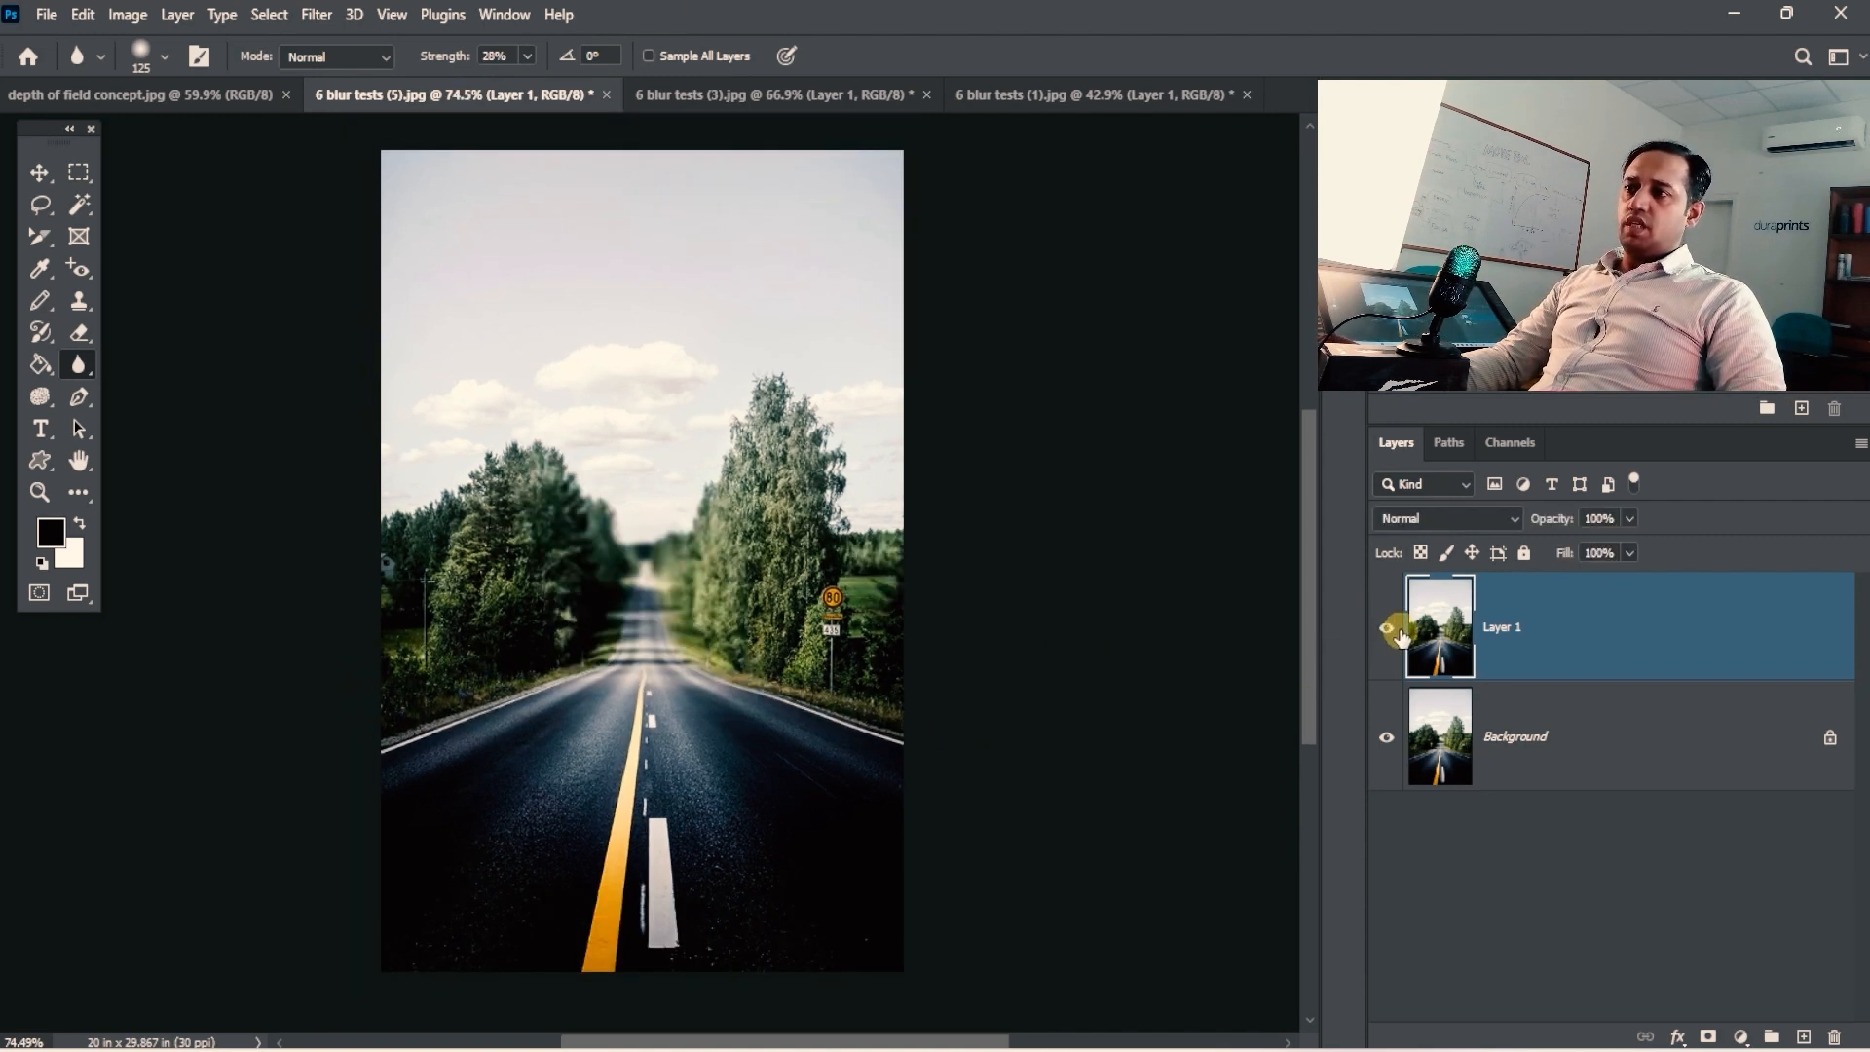
pyautogui.click(1383, 628)
pyautogui.click(1385, 627)
pyautogui.click(1386, 628)
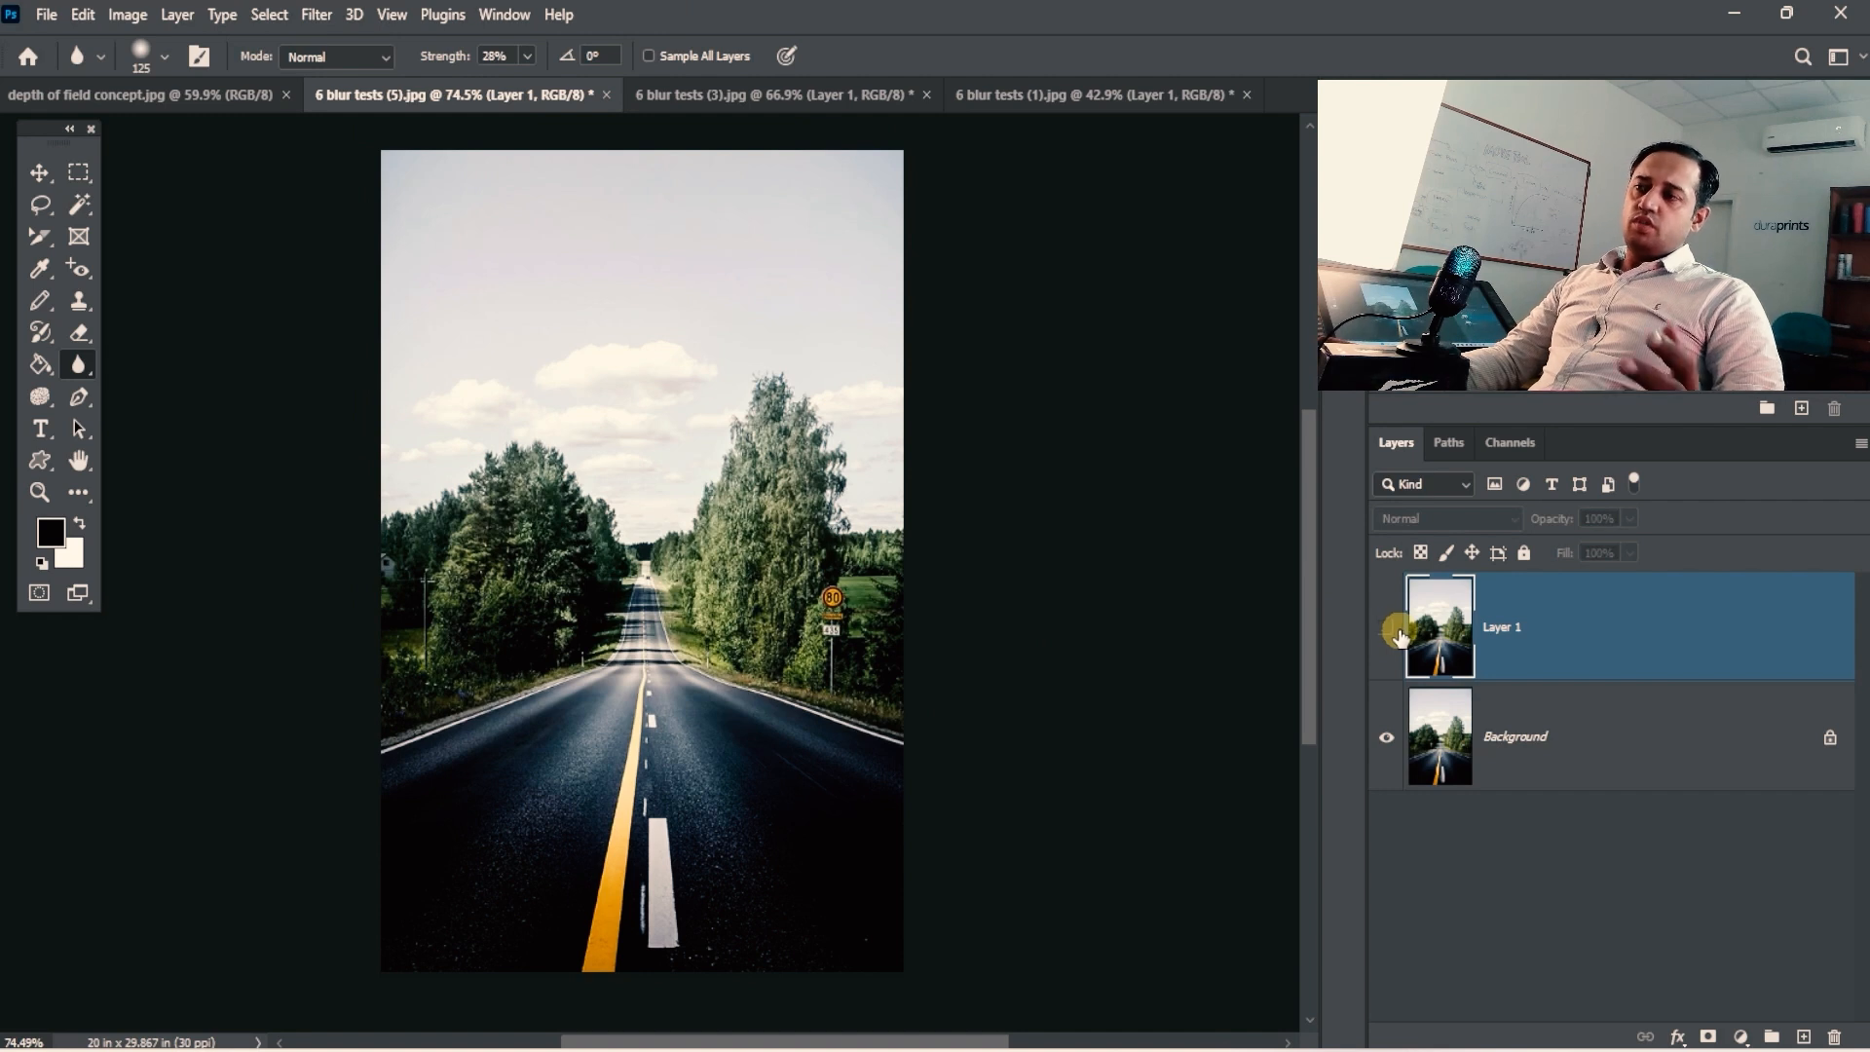
pyautogui.click(1390, 628)
pyautogui.click(1390, 628)
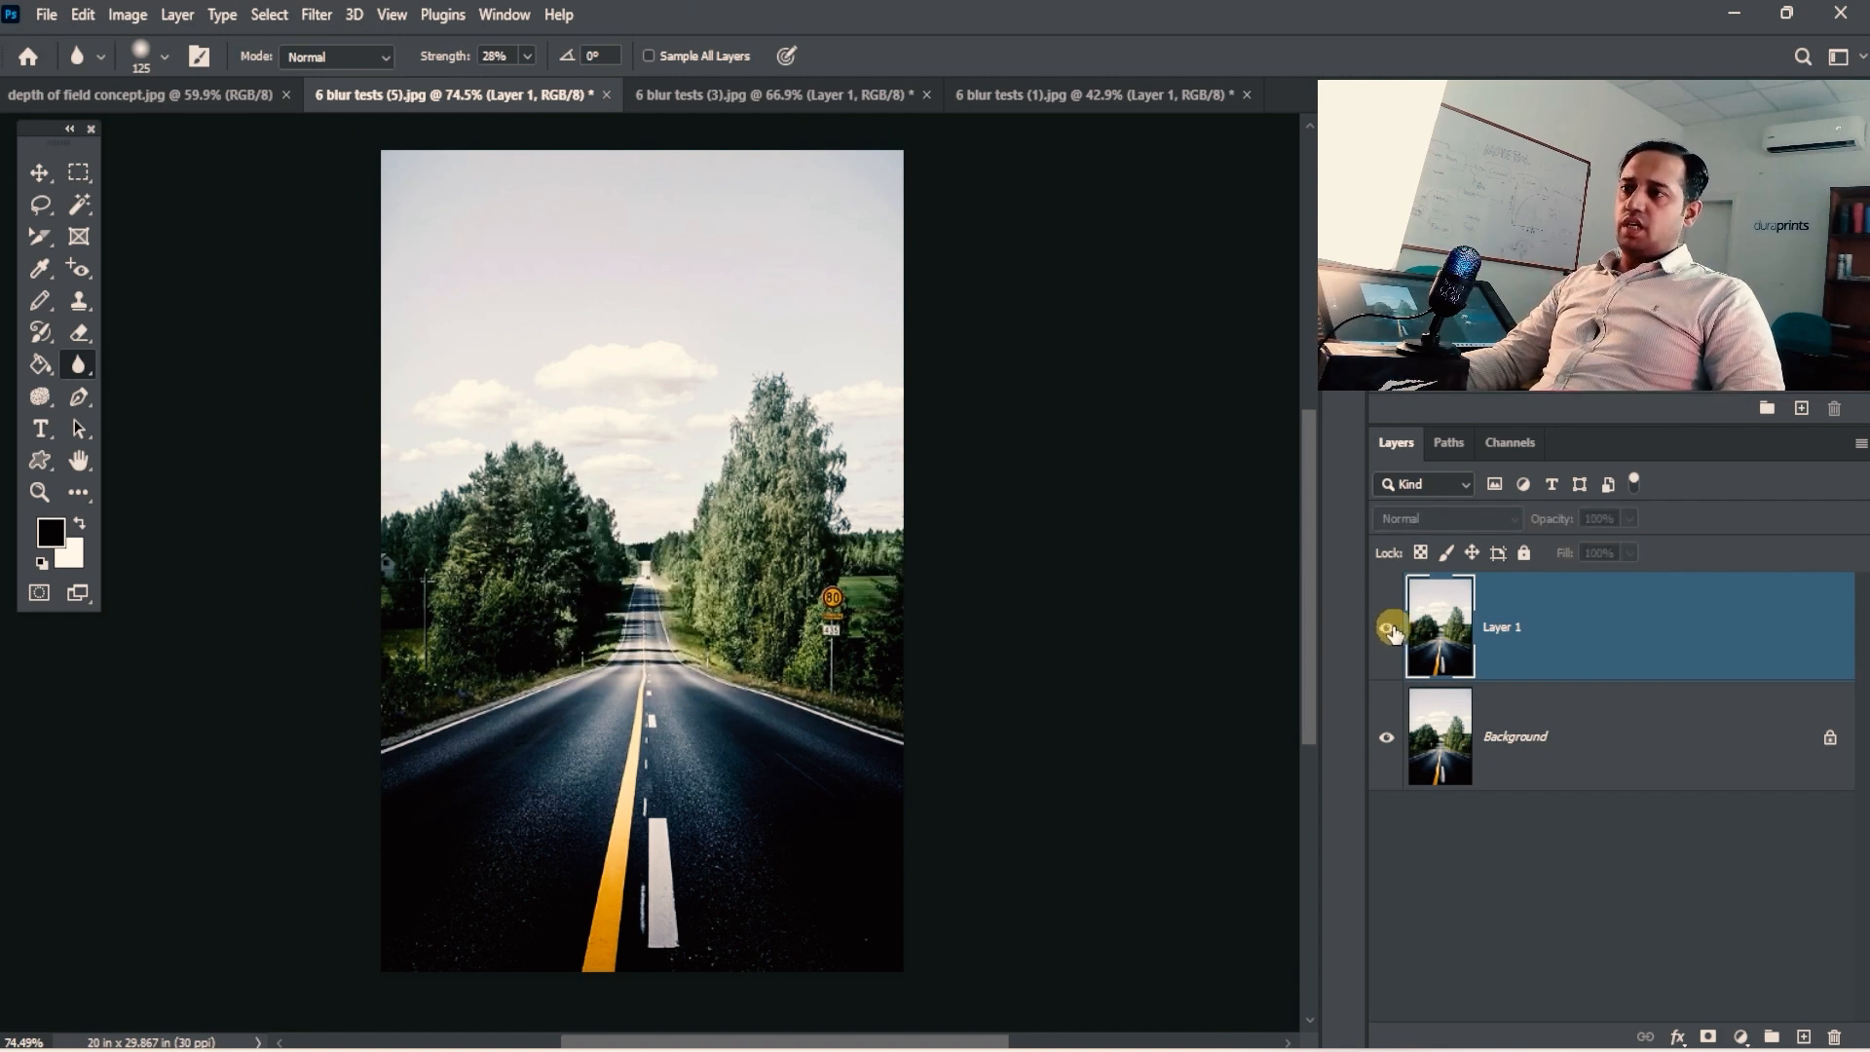
pyautogui.click(1389, 628)
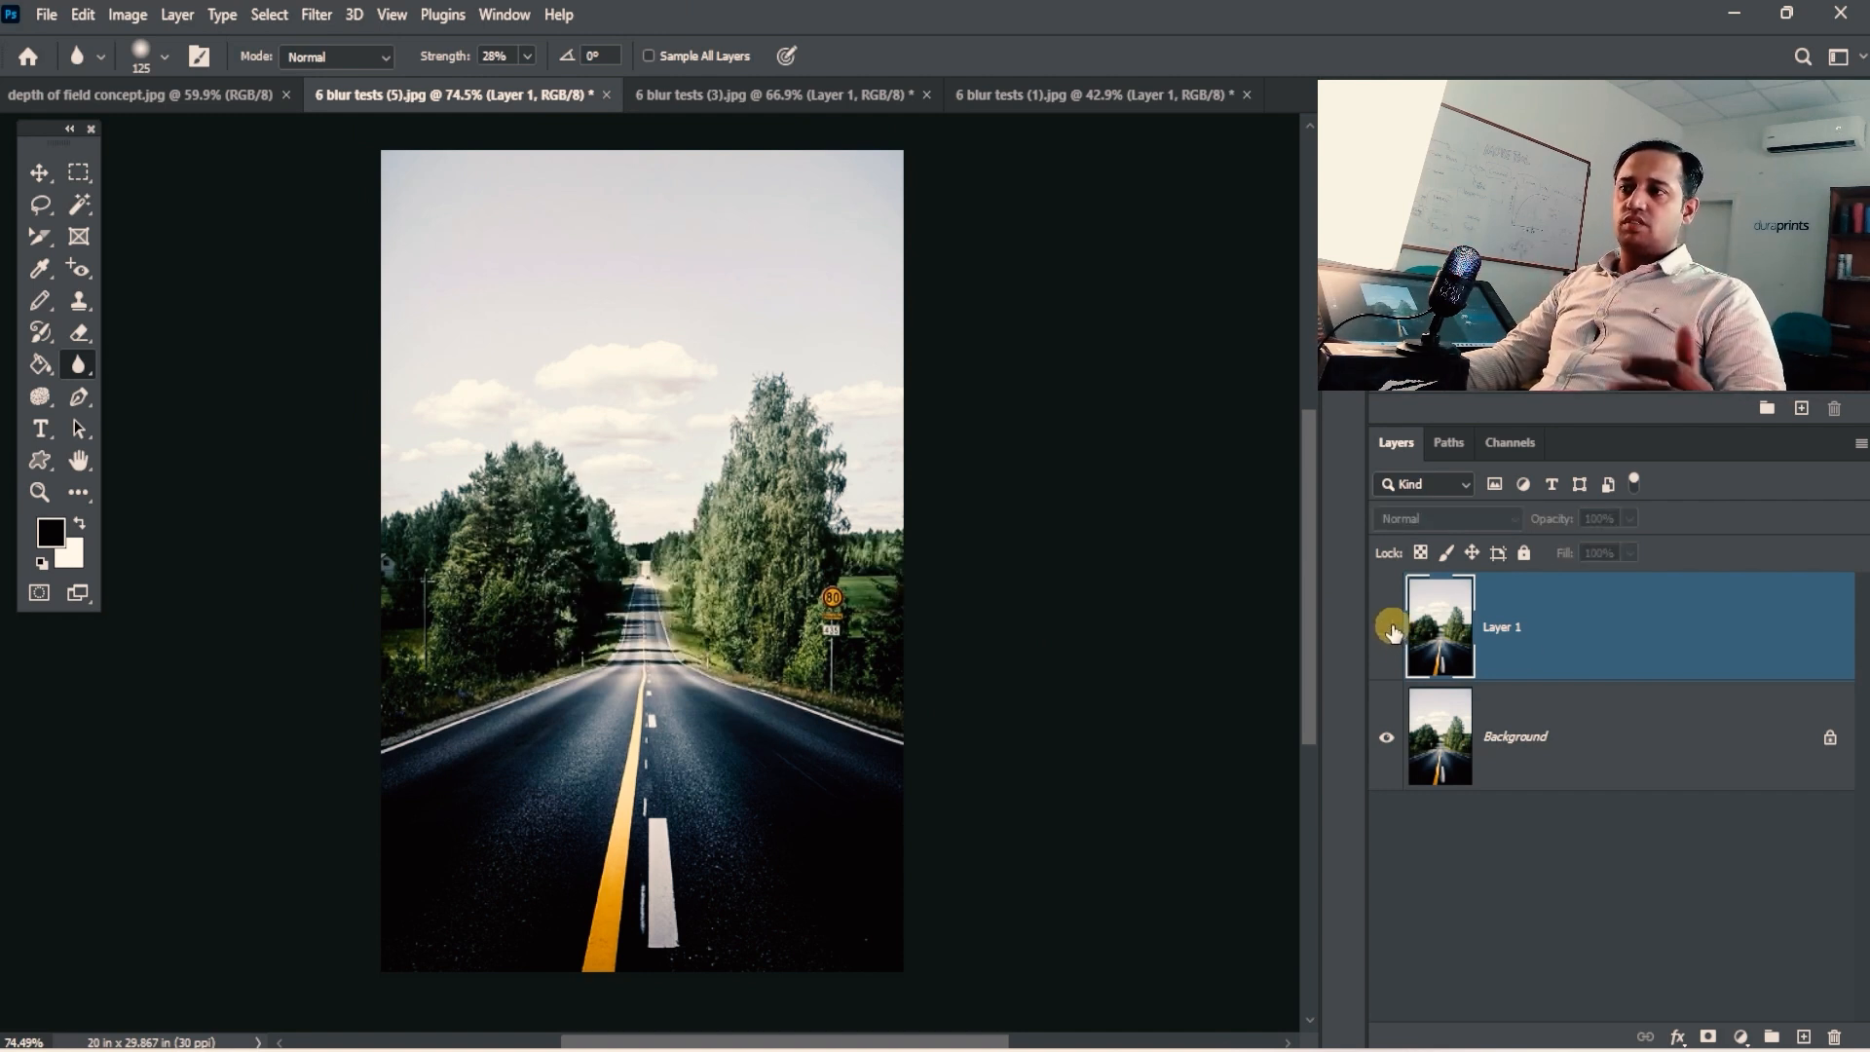
pyautogui.click(1392, 629)
pyautogui.click(1392, 630)
pyautogui.click(1392, 629)
pyautogui.click(1392, 631)
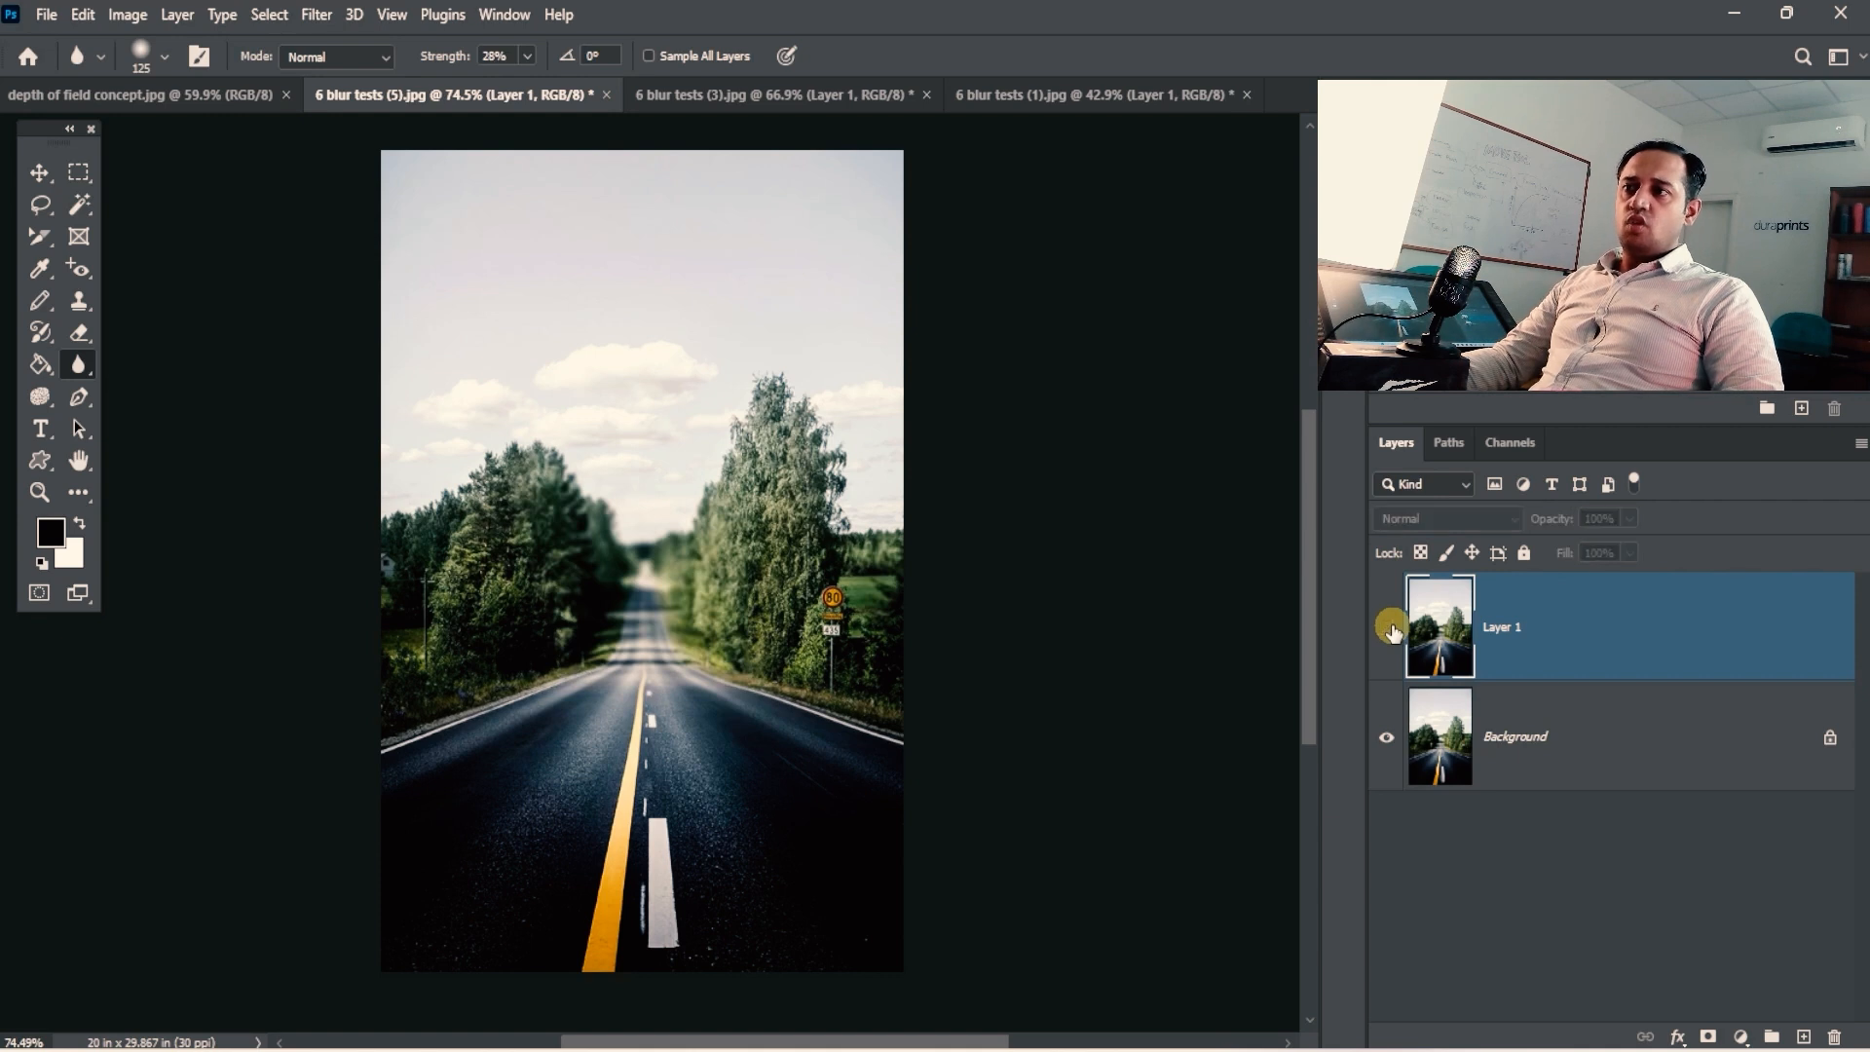
pyautogui.click(1392, 631)
pyautogui.click(1392, 631)
pyautogui.click(1390, 630)
pyautogui.click(1391, 630)
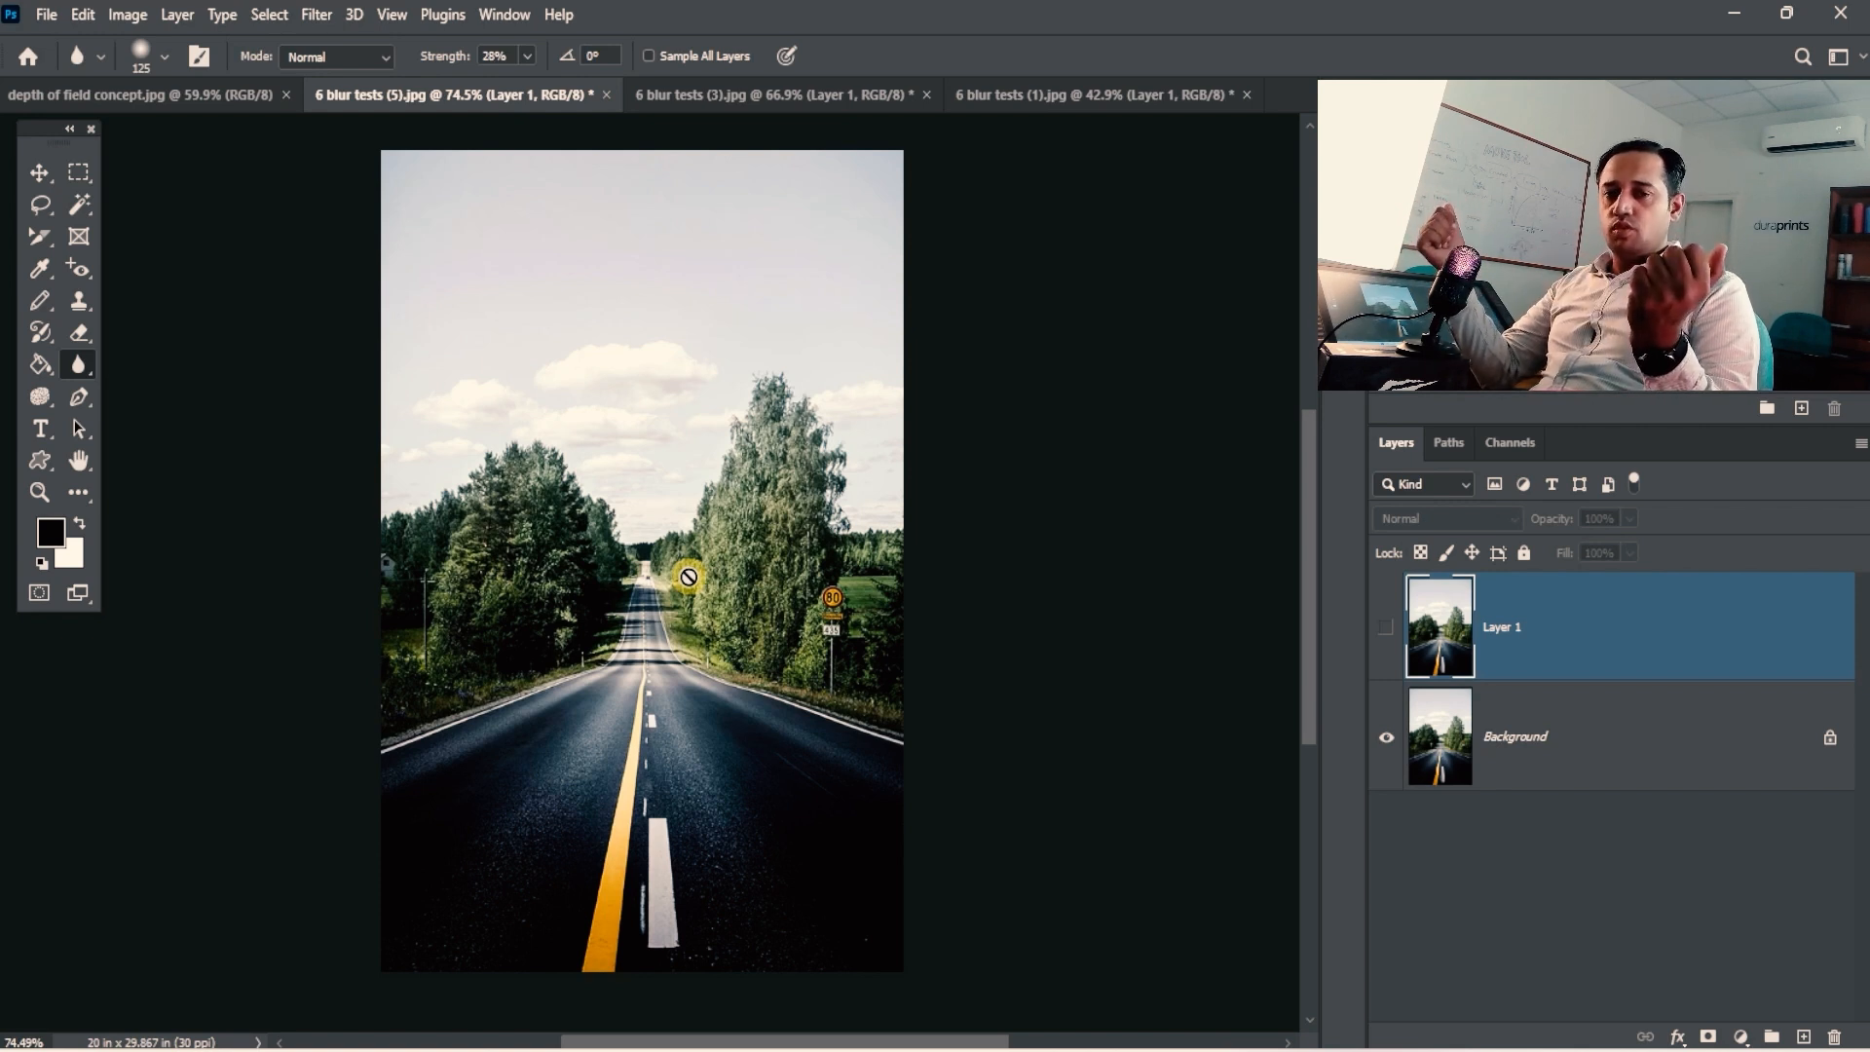
pyautogui.click(1390, 633)
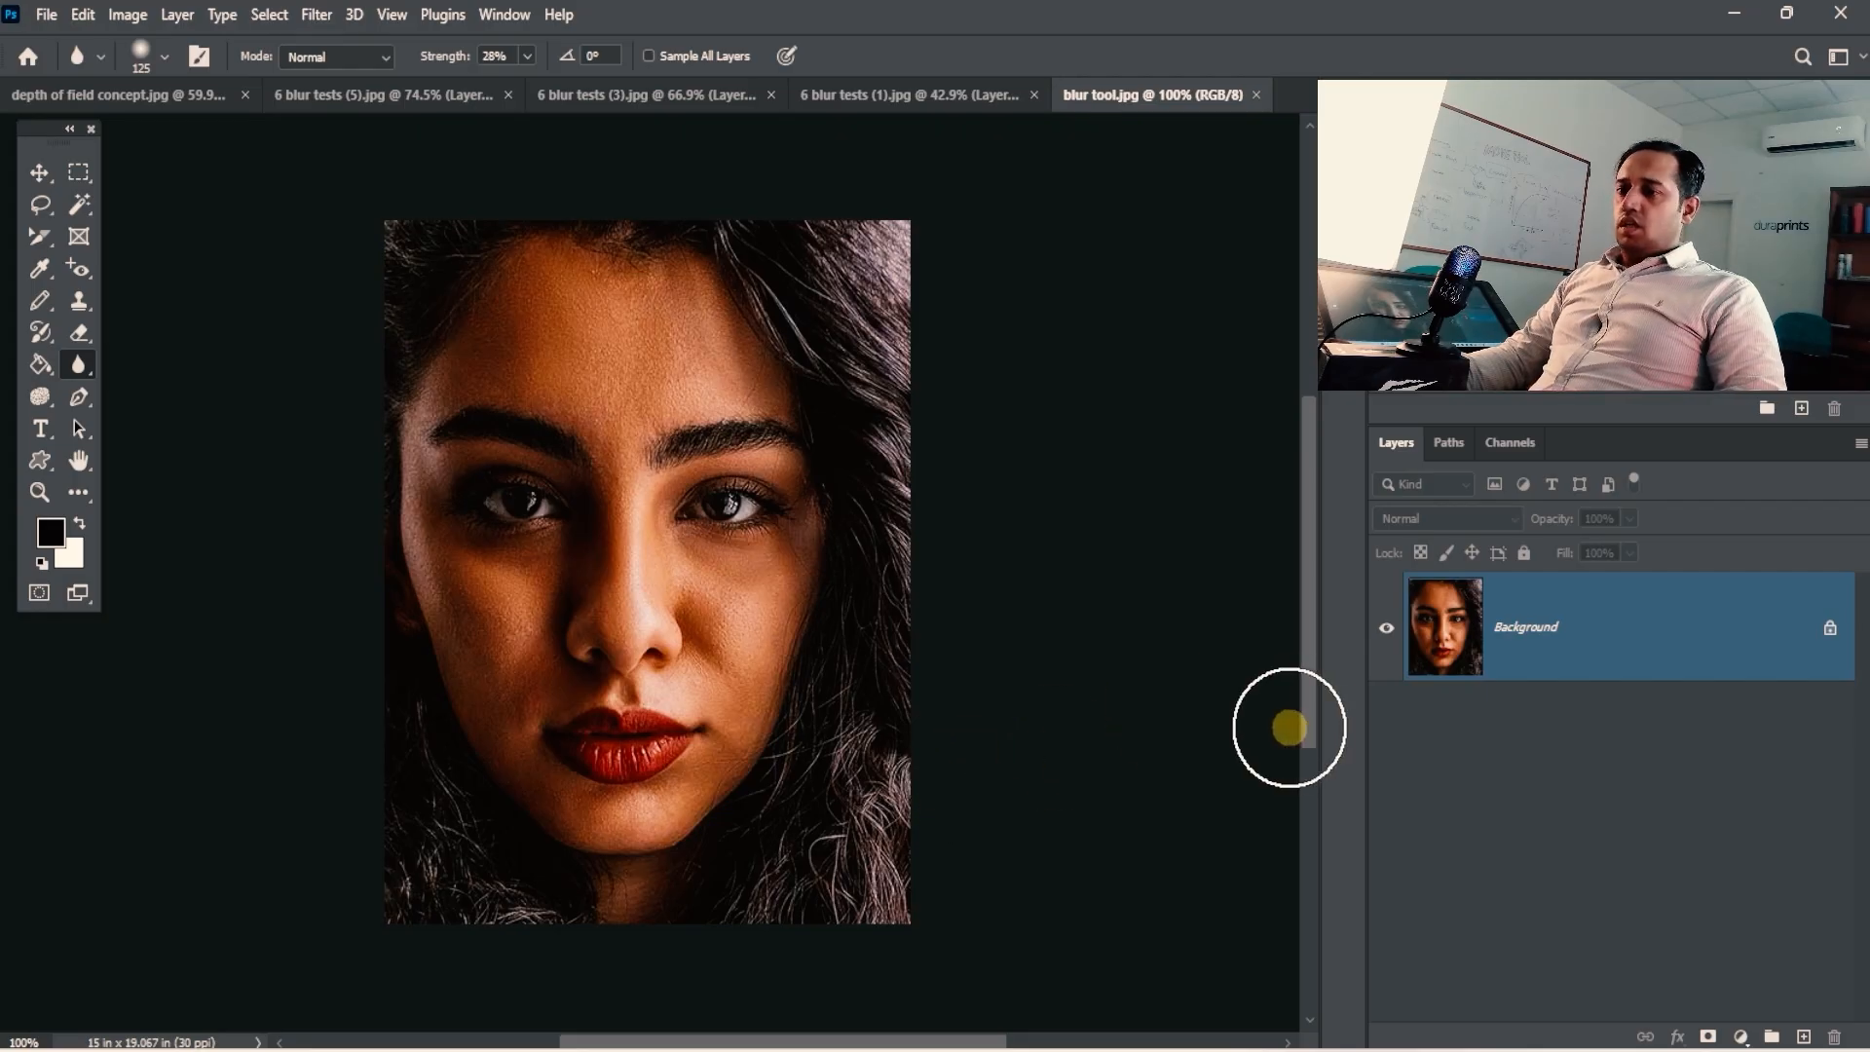
# Duplicate the Background layer of the portrait in blur tool.jpg and reduce the Blur tool's brush size to 80 pixels.
pyautogui.press('ctrl')
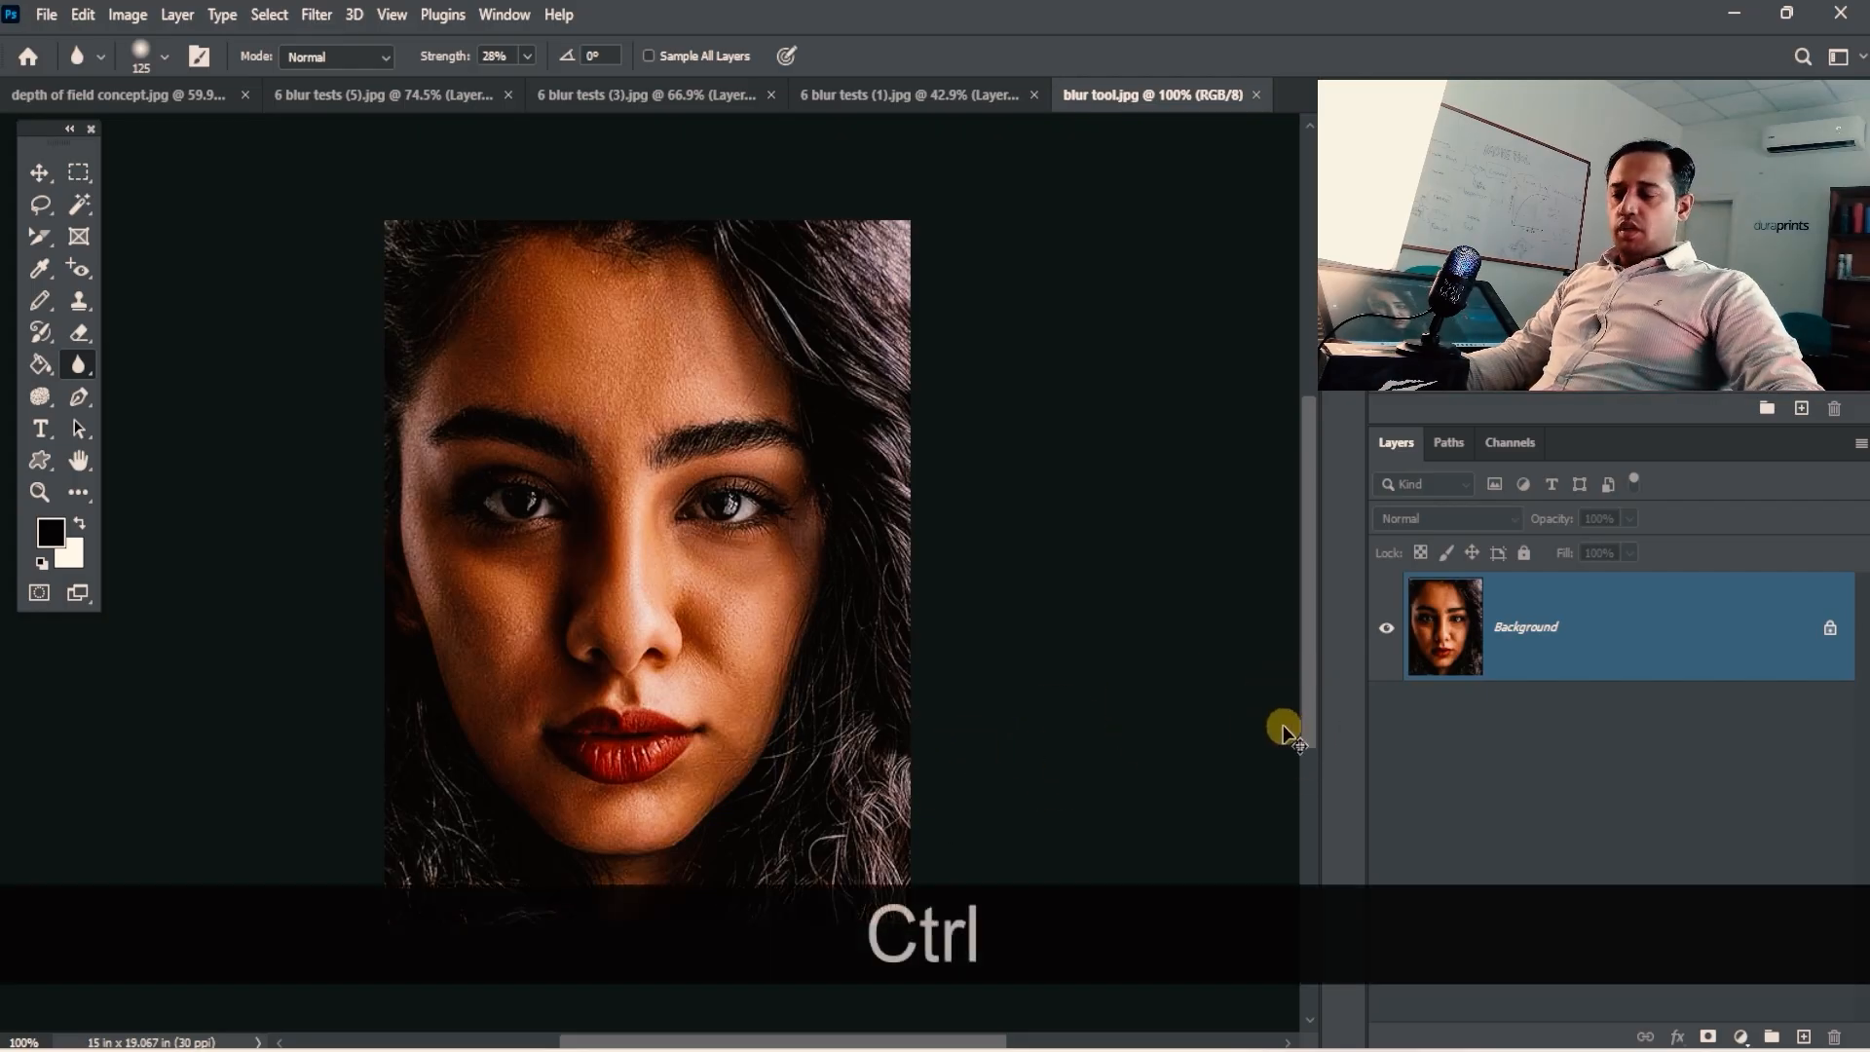
pyautogui.hotkey('ctrl', 'j')
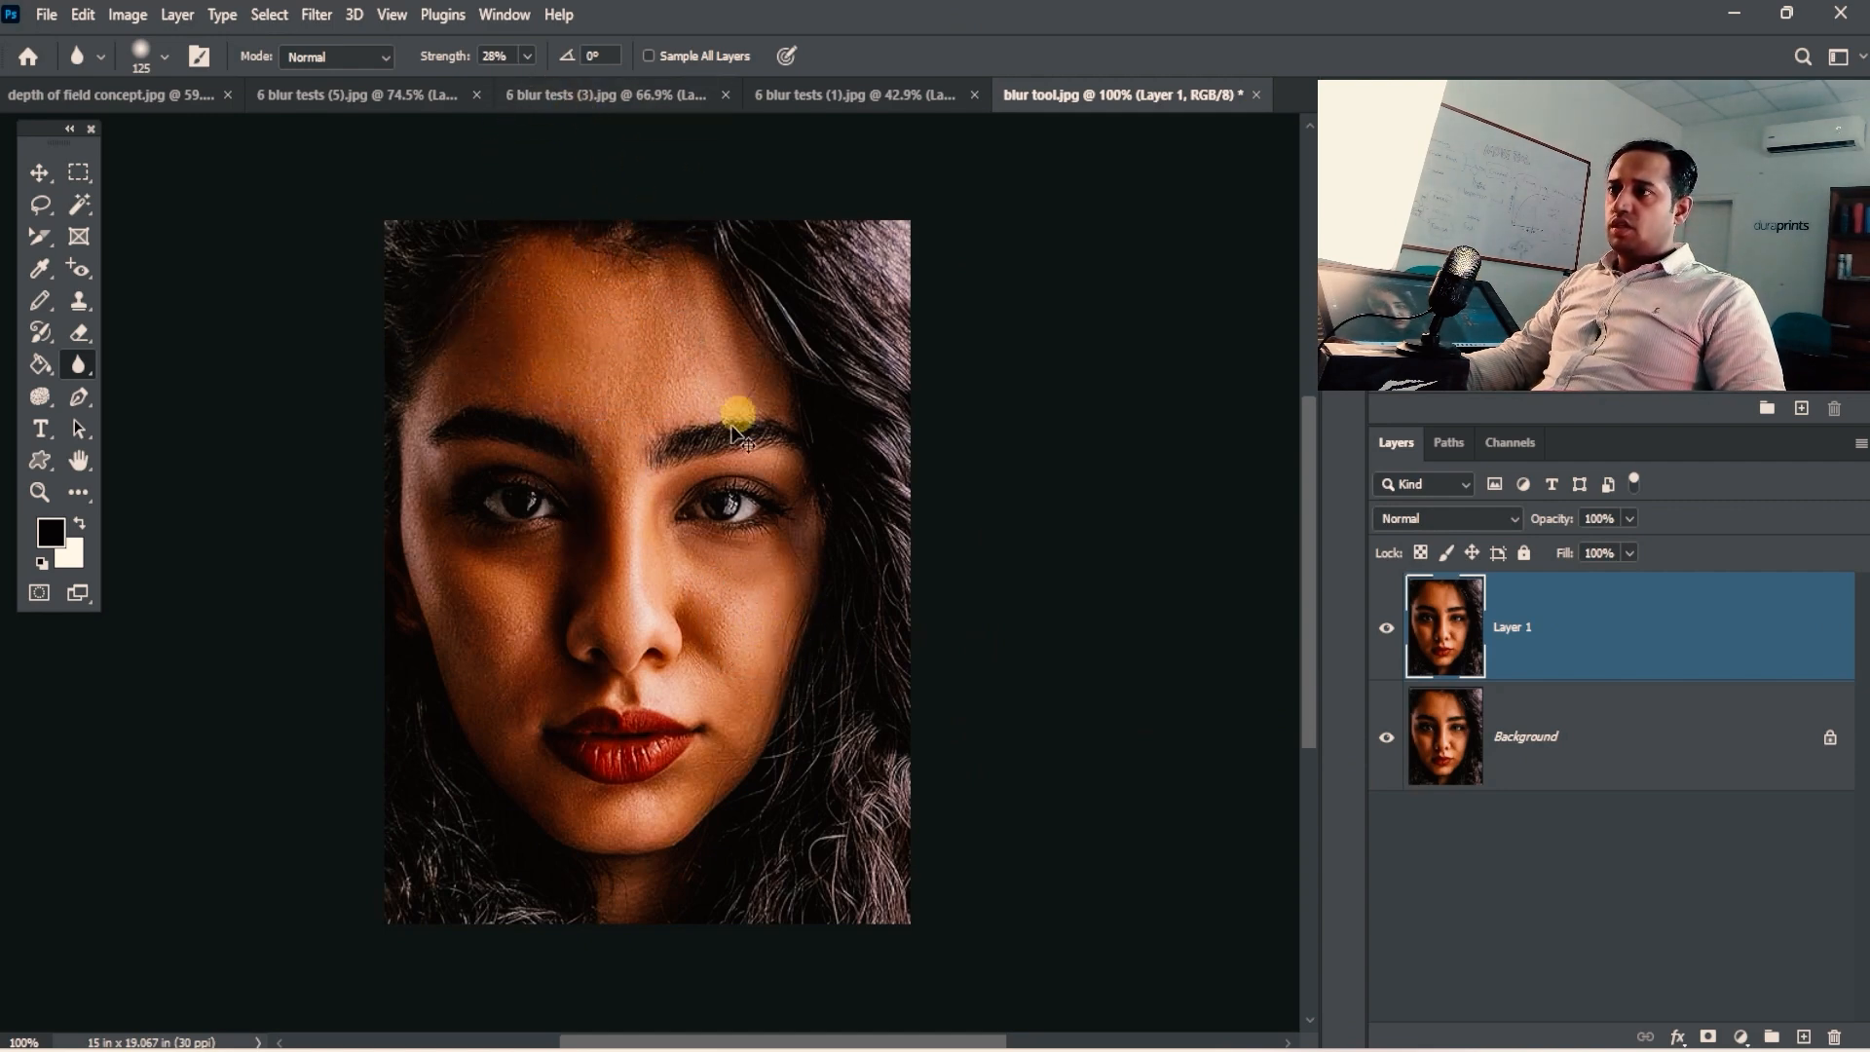
pyautogui.moveTo(730, 647); pyautogui.dragTo(693, 557)
pyautogui.moveTo(758, 464); pyautogui.dragTo(804, 624)
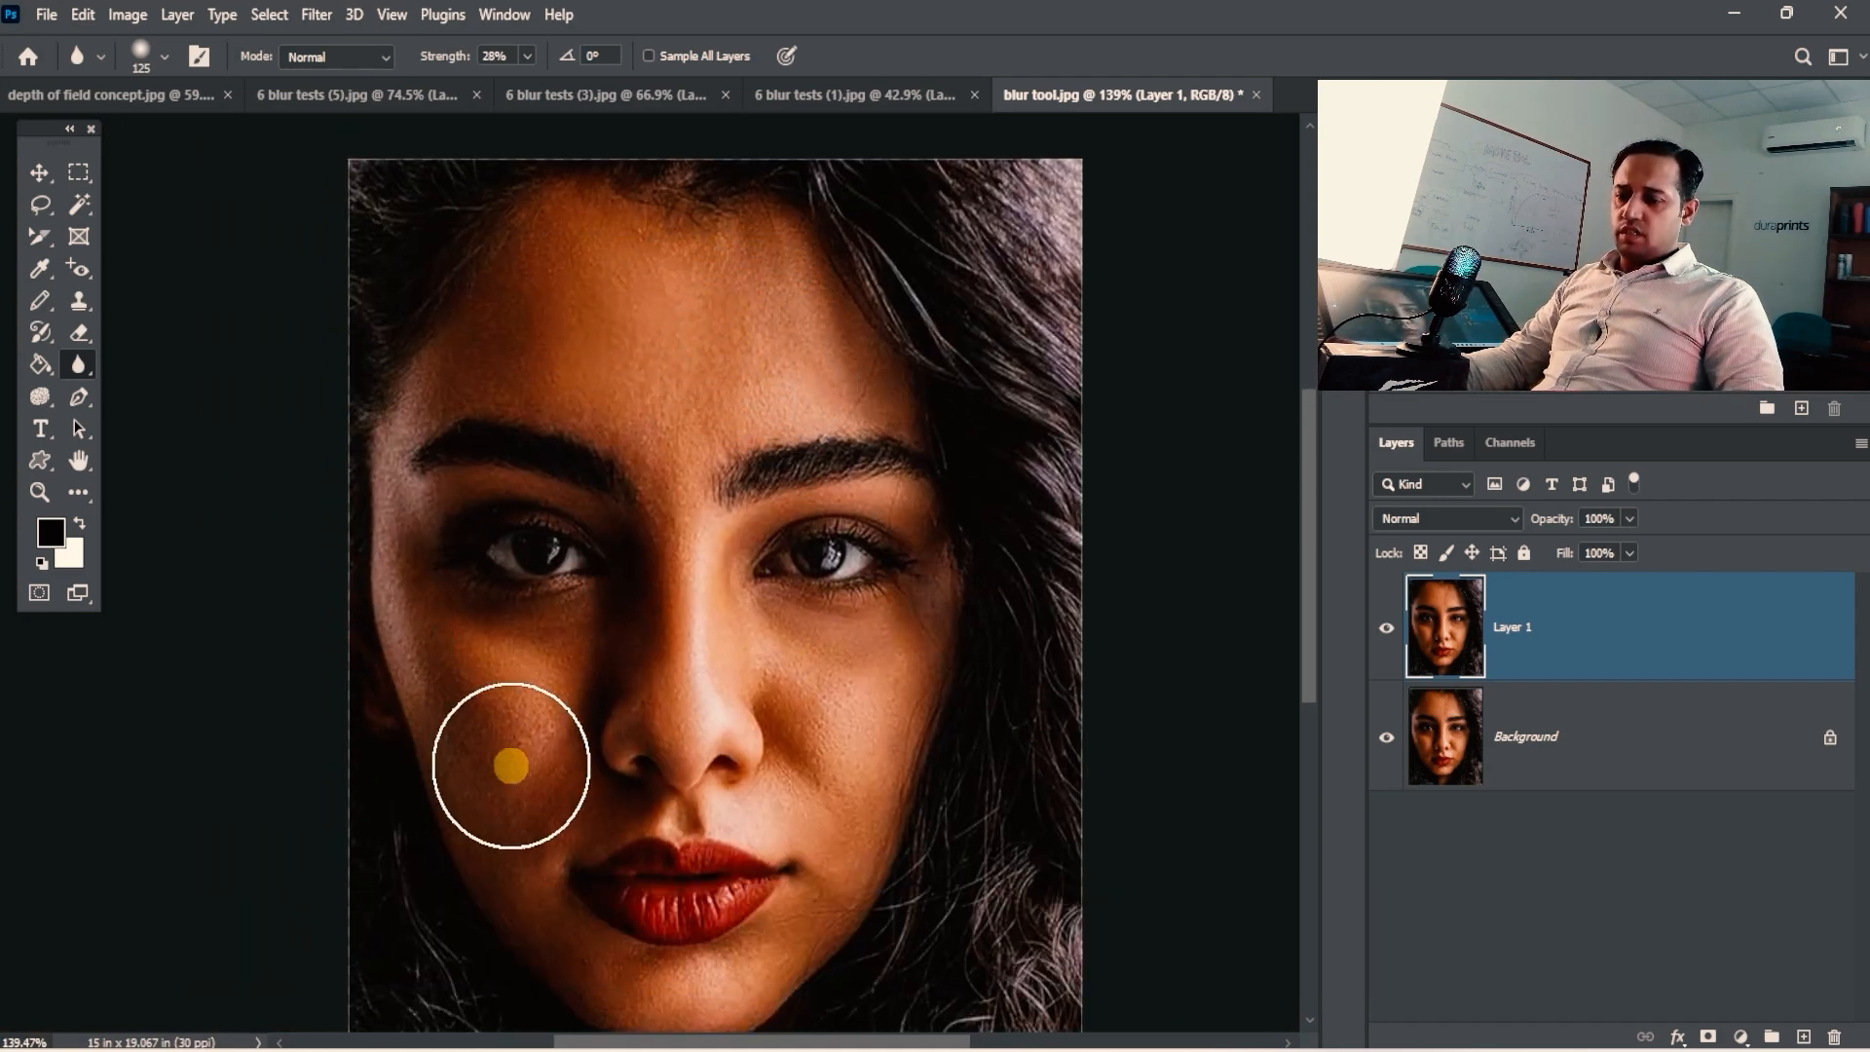
pyautogui.press('[')
pyautogui.press('[')
pyautogui.press('[')
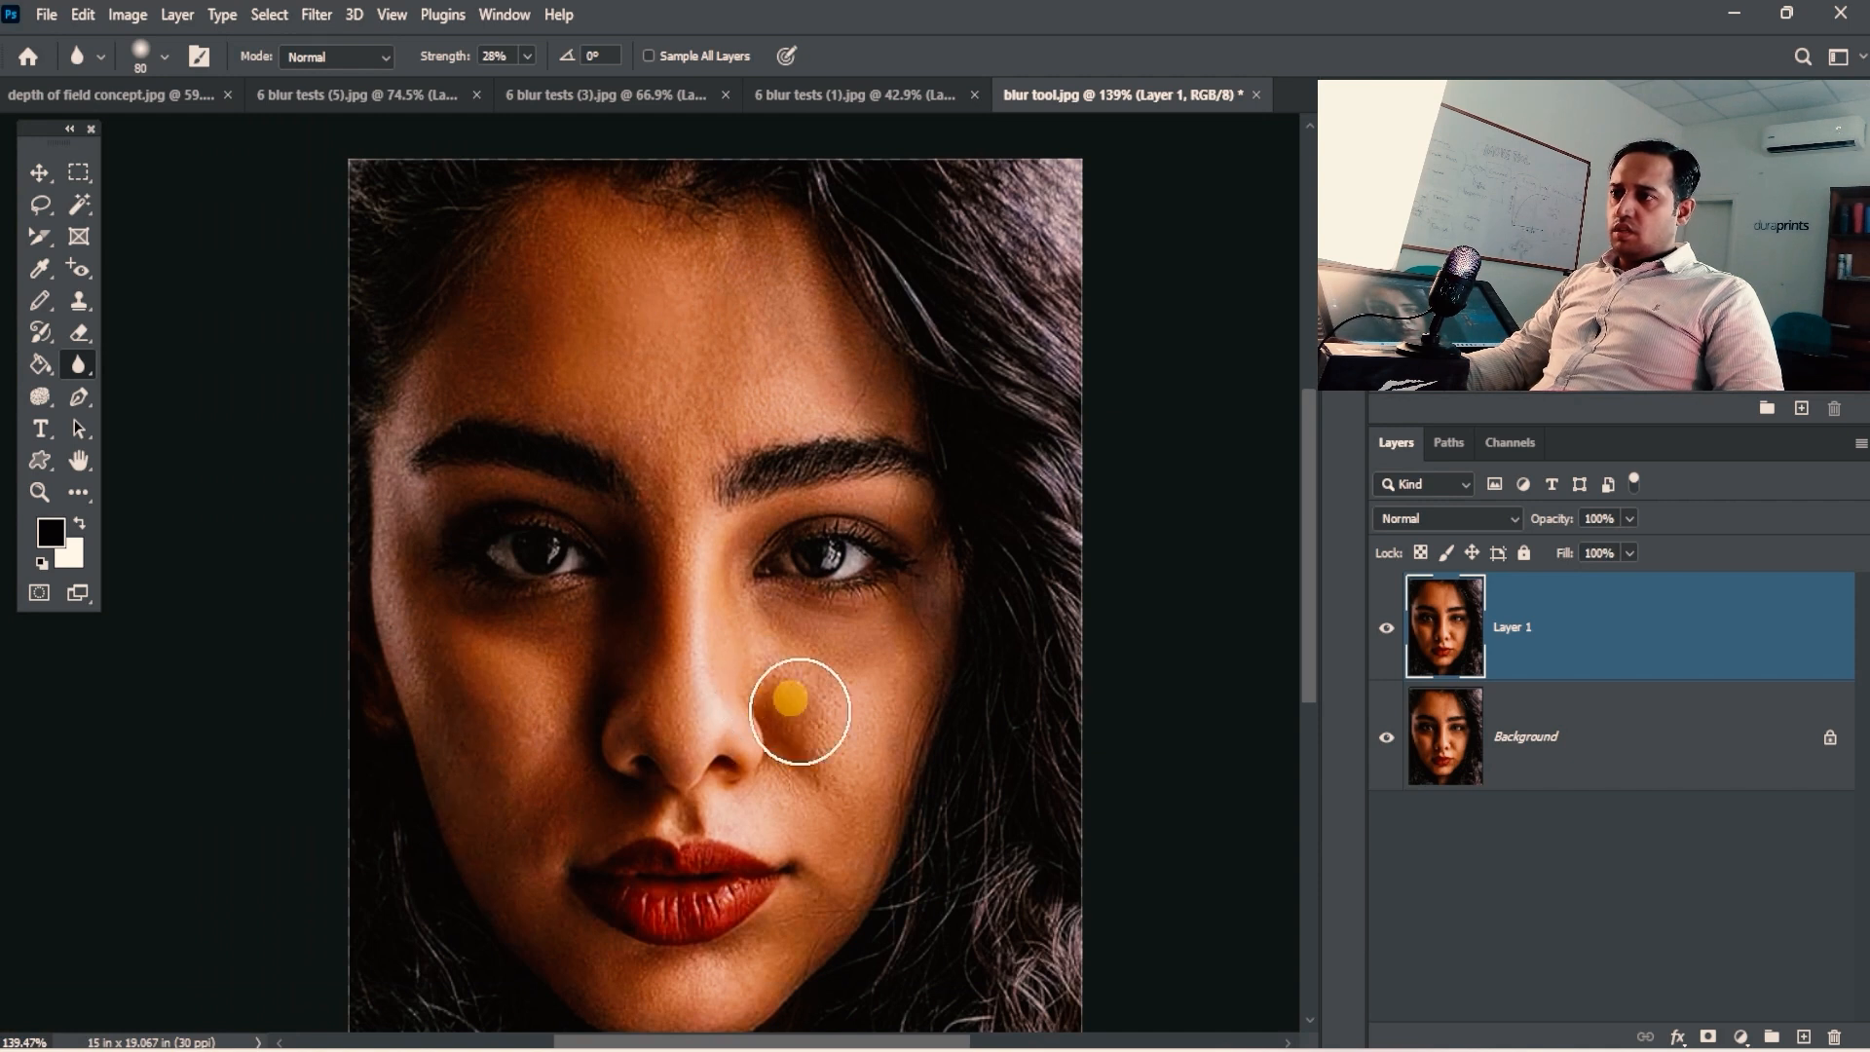
# Reduce the Blur brush to 50 pixels and soften the skin around the portrait's nose at 28% strength.
pyautogui.press('space')
pyautogui.moveTo(807, 907); pyautogui.dragTo(838, 769)
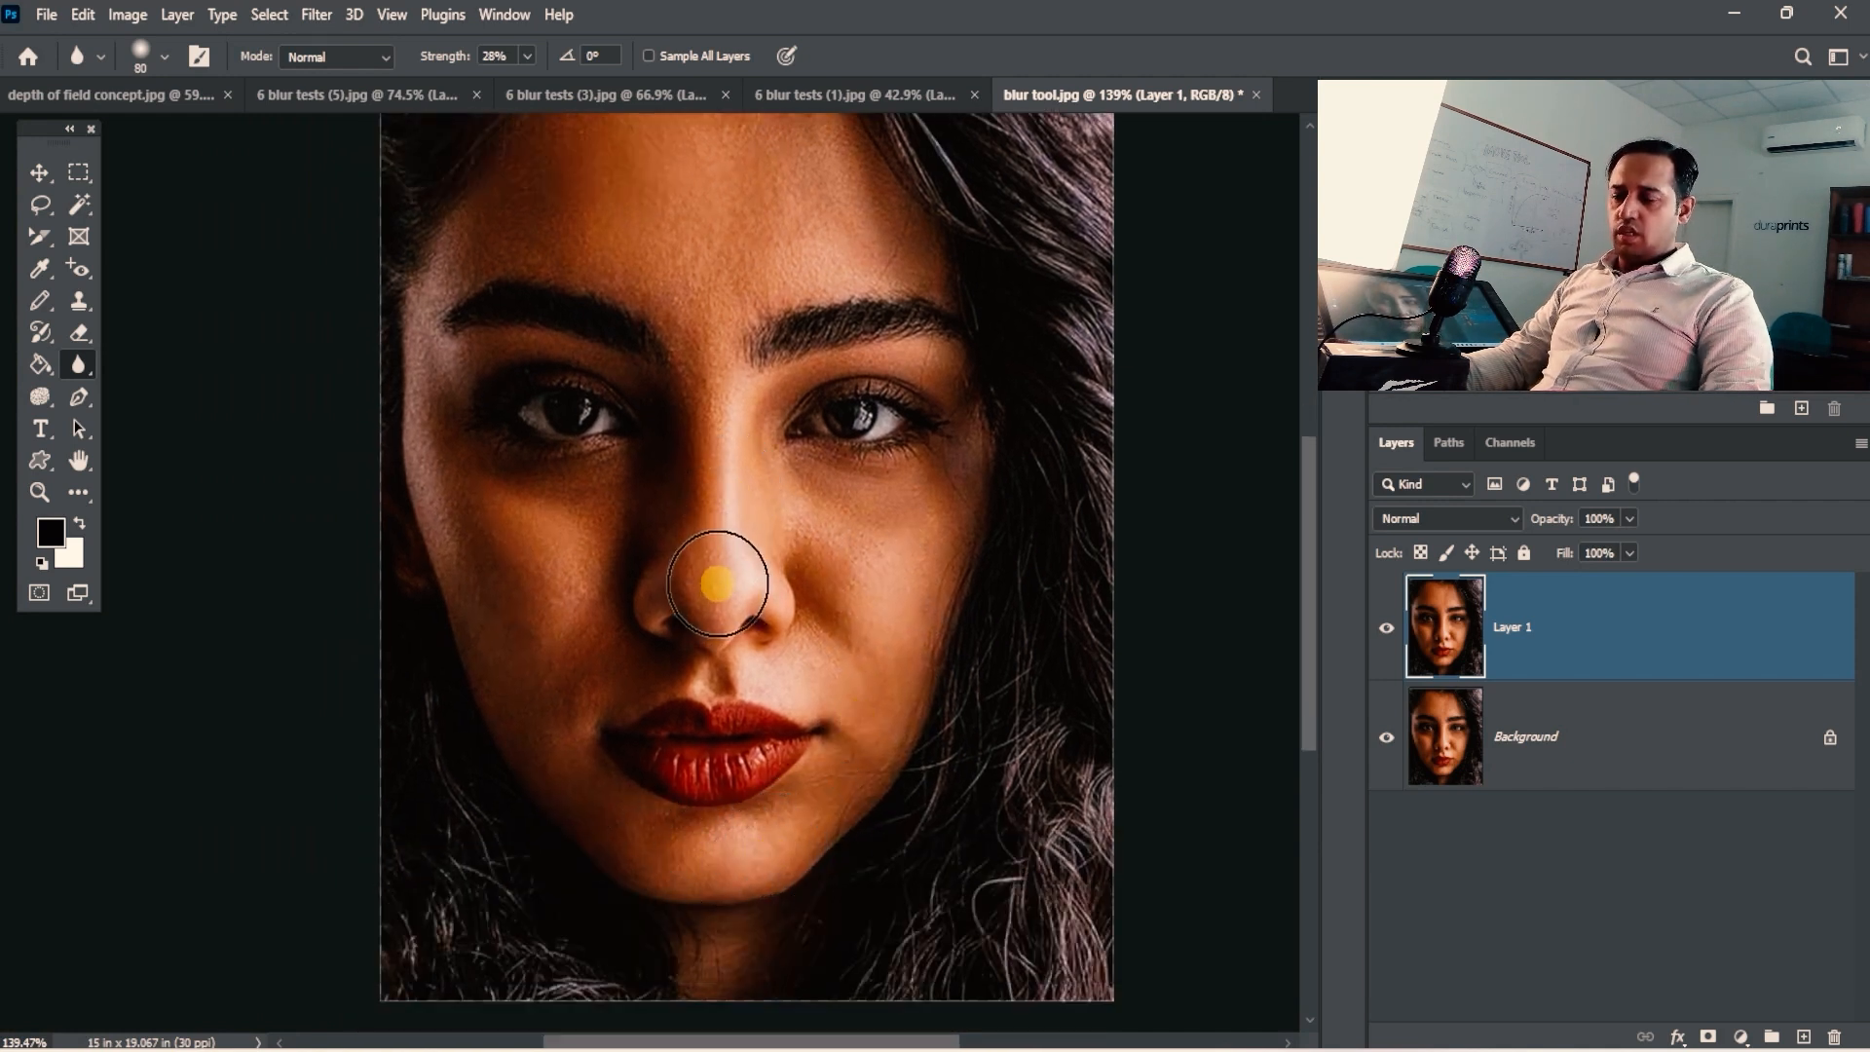
pyautogui.press('[')
pyautogui.press('[')
pyautogui.press('[')
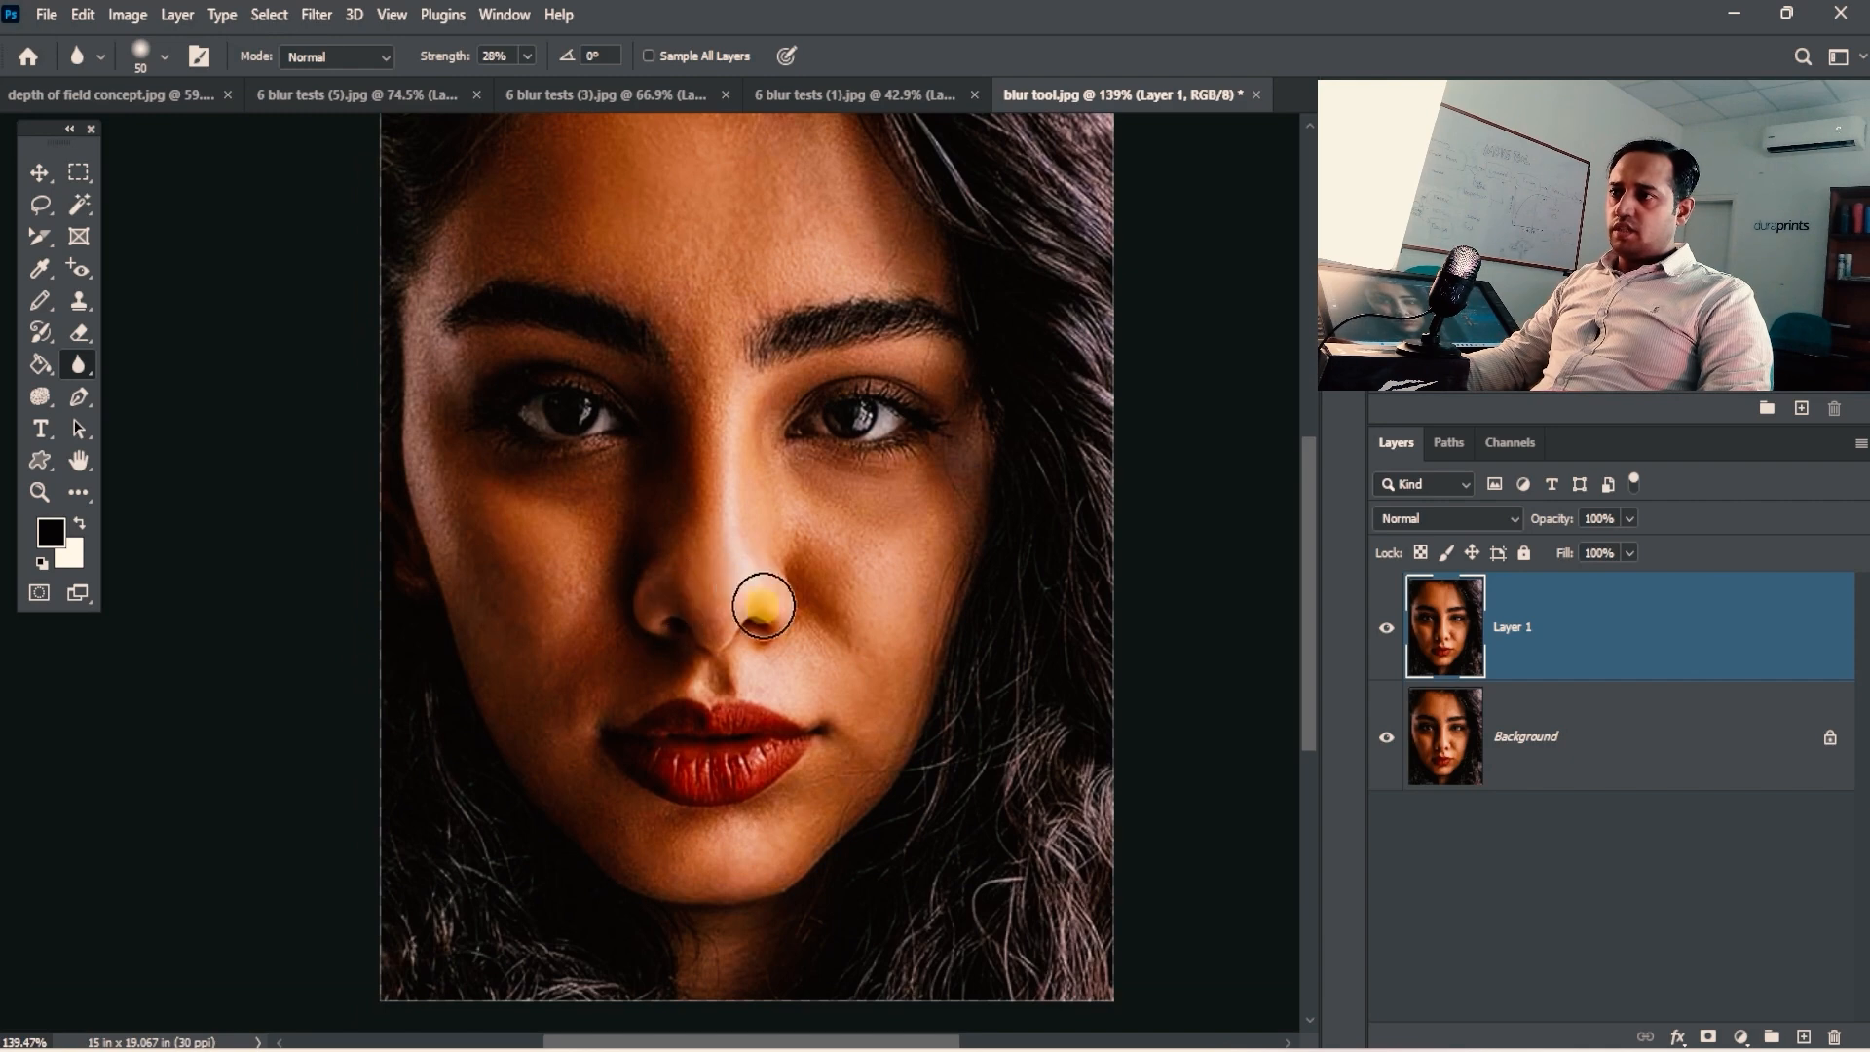
# Enlarge the Blur brush to 80 pixels and soften the forehead skin above the eyebrows.
pyautogui.press('space')
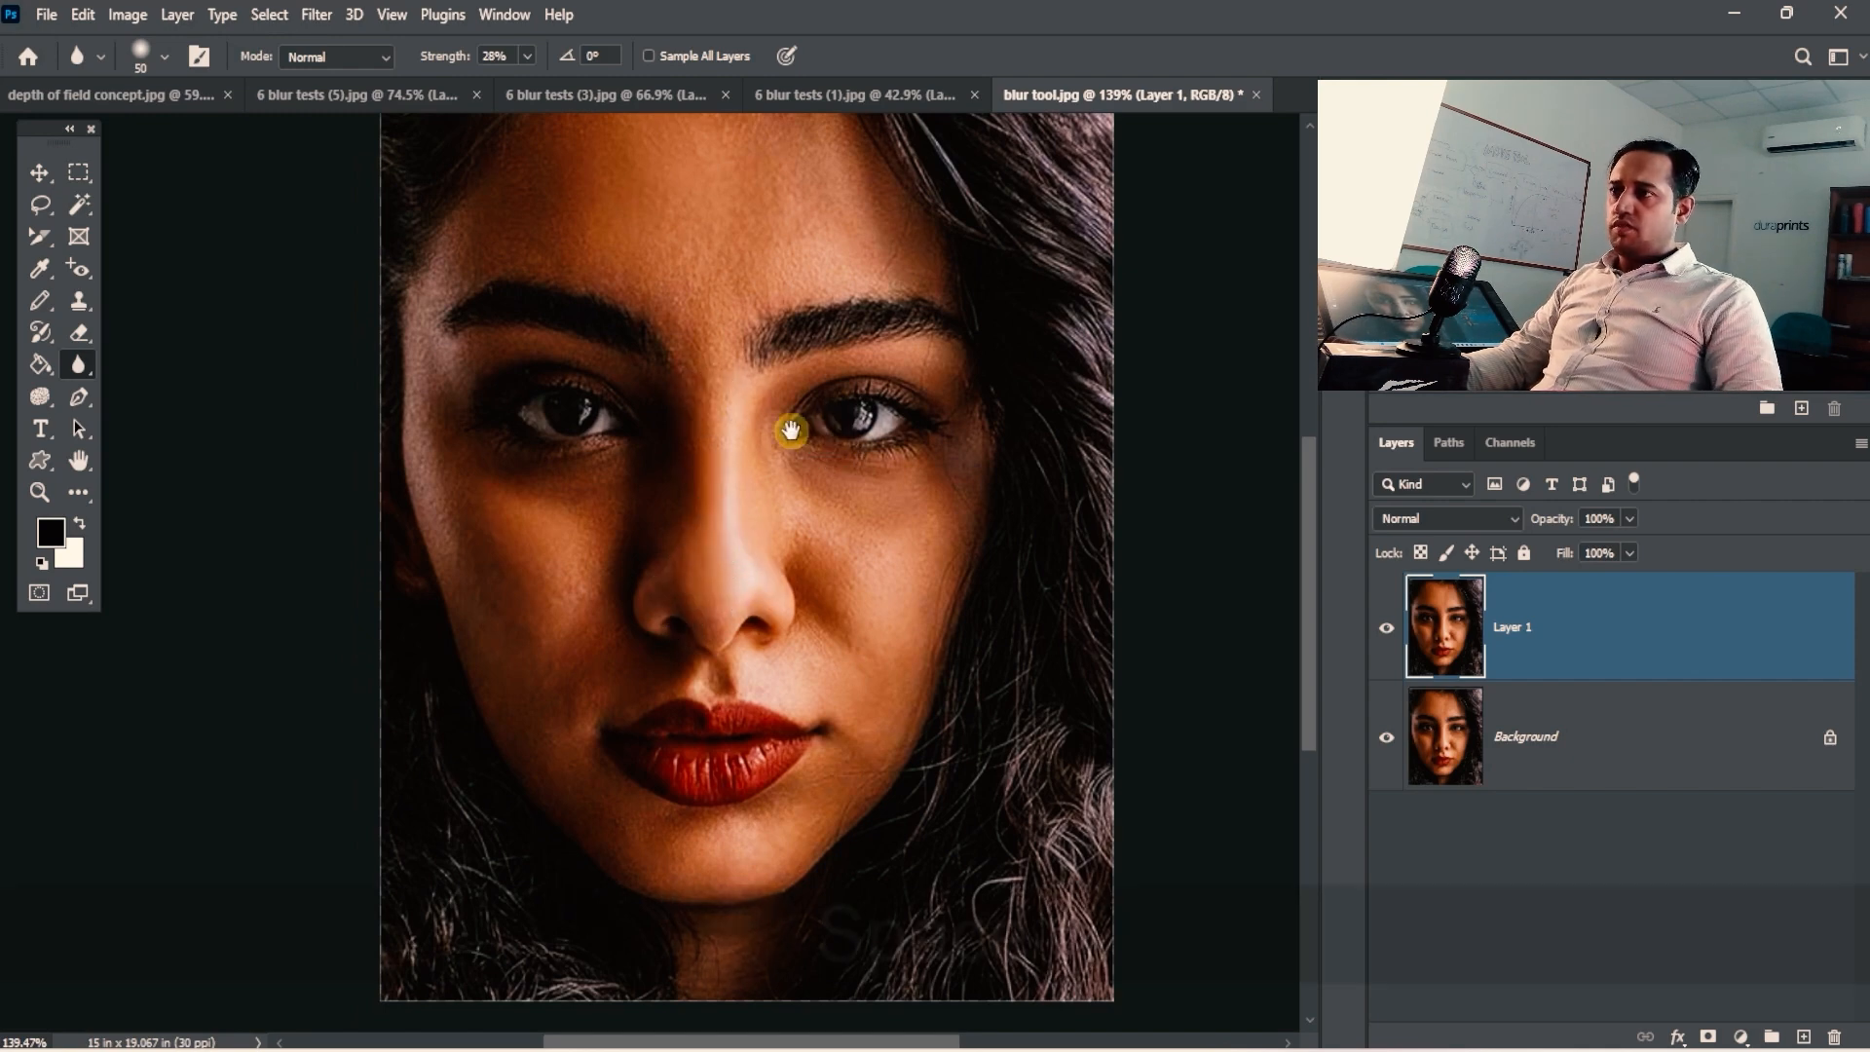
pyautogui.moveTo(792, 429); pyautogui.dragTo(712, 571)
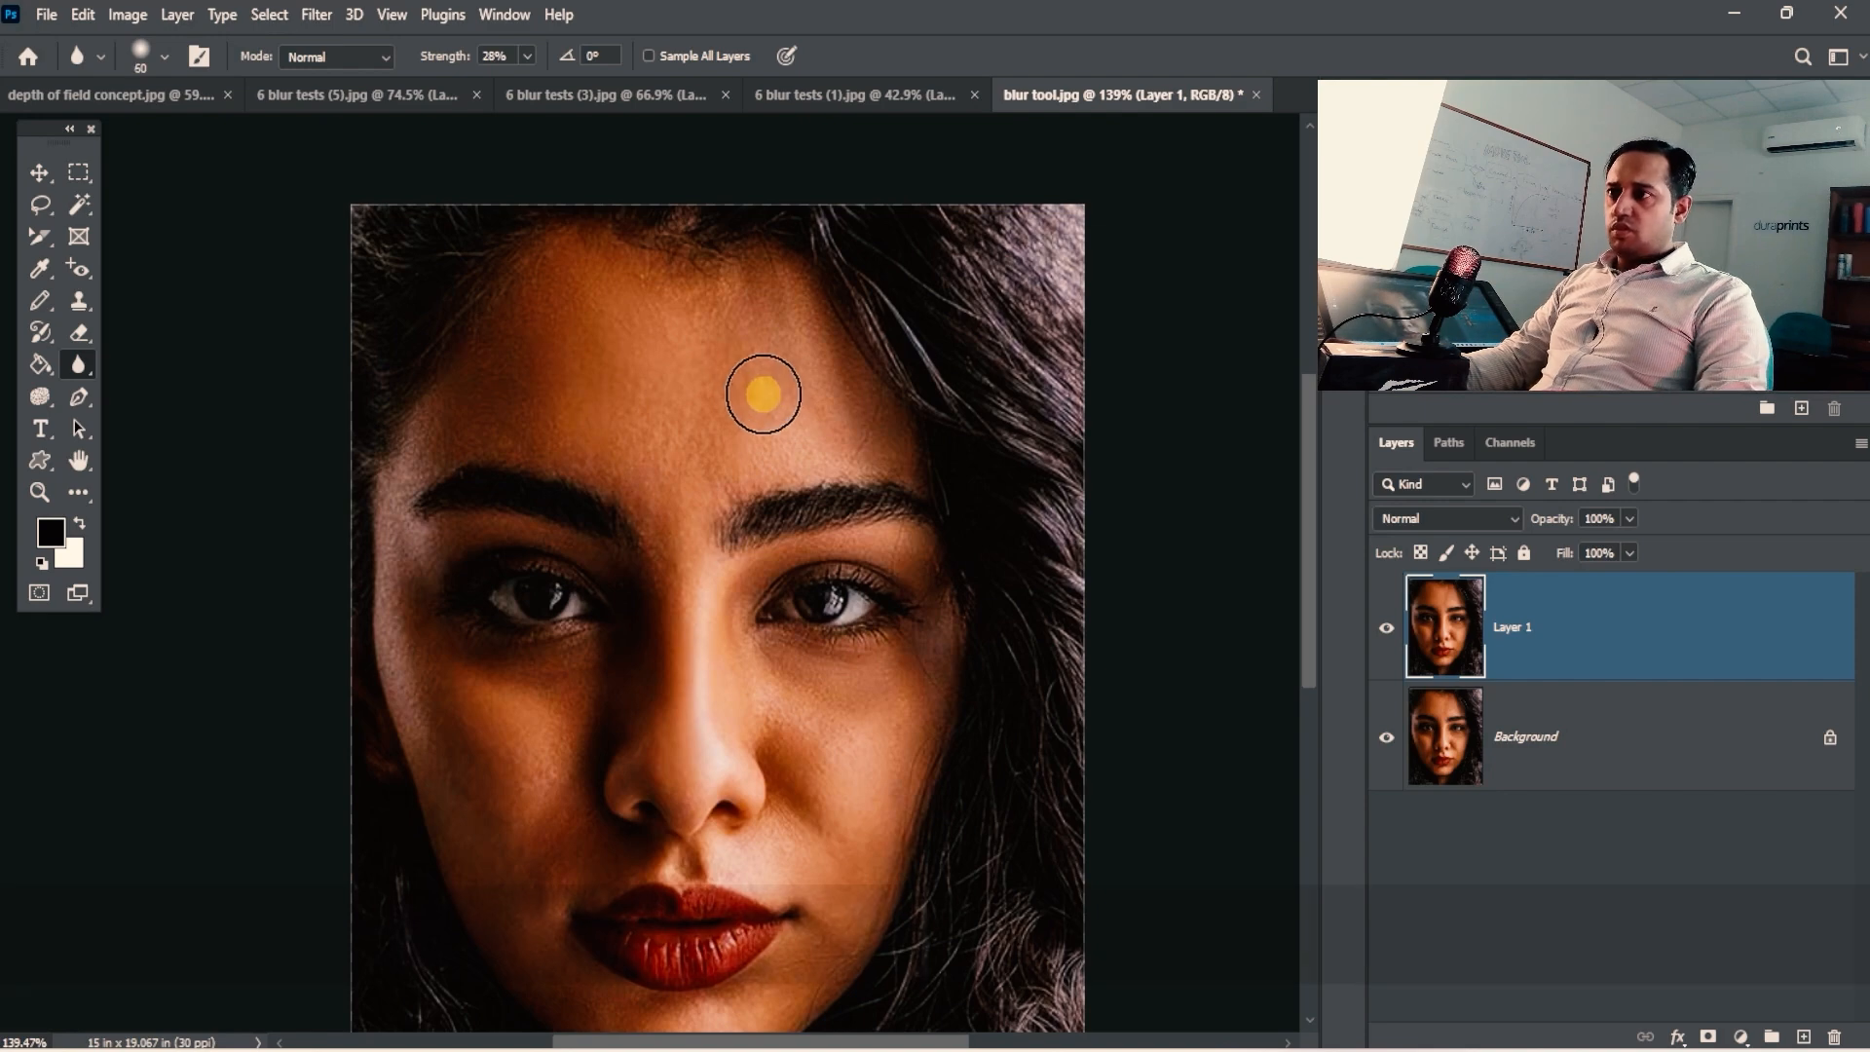
pyautogui.press(']')
pyautogui.press(']')
pyautogui.press(']')
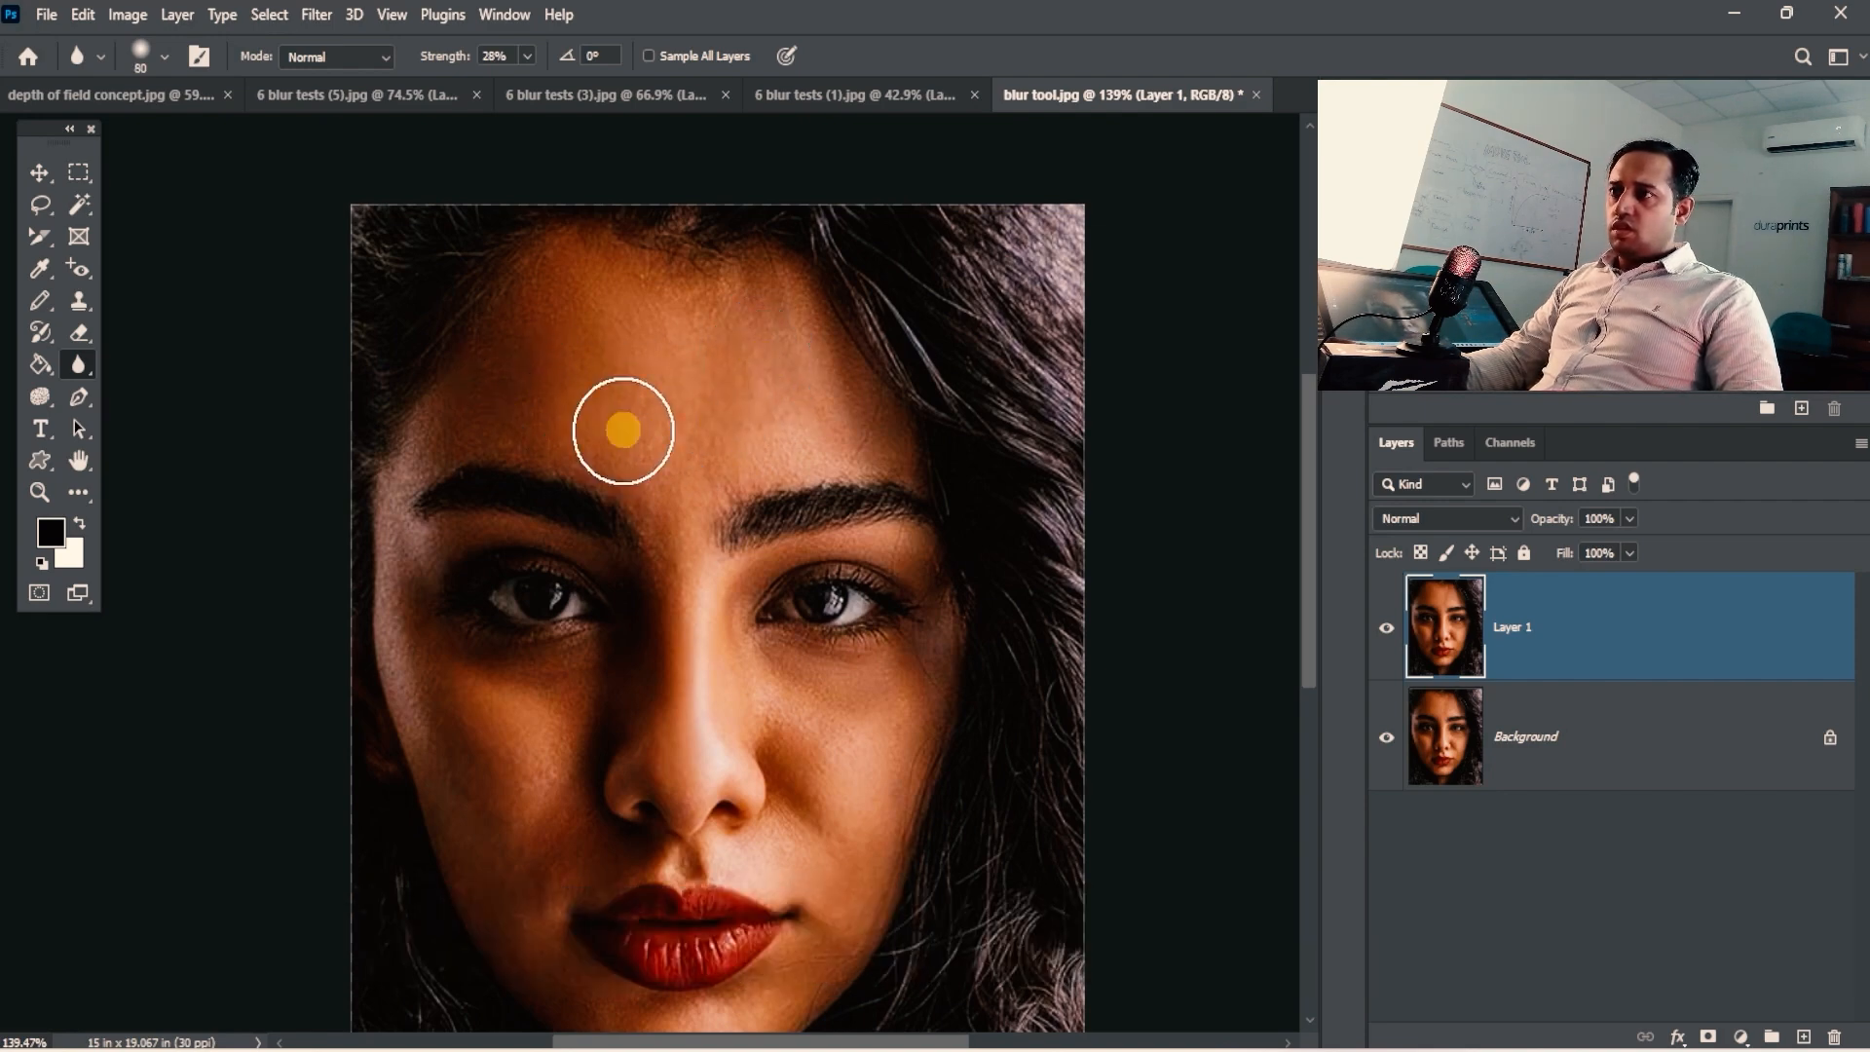
# Compare the blurred portrait with the original, close up on the forehead and as a whole, by hiding and showing Layer 1.
pyautogui.keyDown('ctrl'); pyautogui.keyDown('alt'); pyautogui.click(758, 561); pyautogui.keyUp('alt'); pyautogui.keyUp('ctrl')
pyautogui.moveTo(754, 629); pyautogui.dragTo(820, 635)
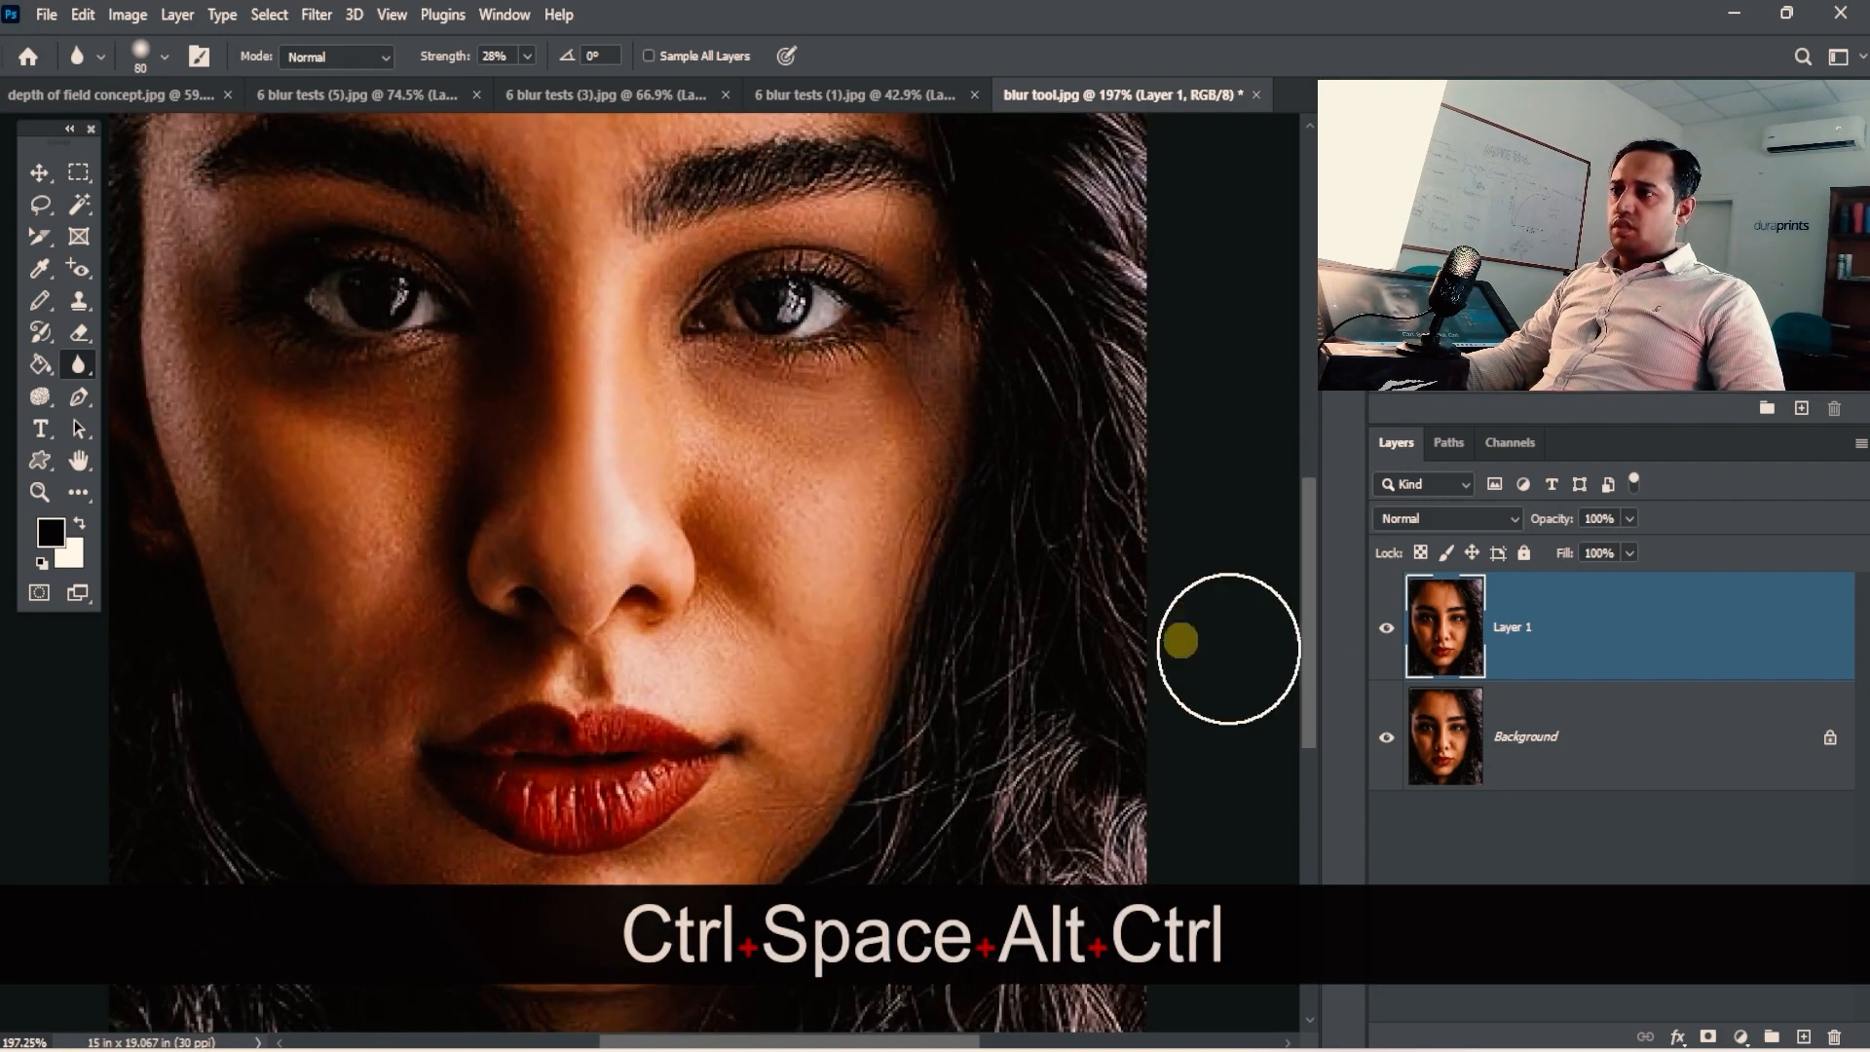
pyautogui.moveTo(1035, 645); pyautogui.dragTo(974, 647)
pyautogui.click(1393, 630)
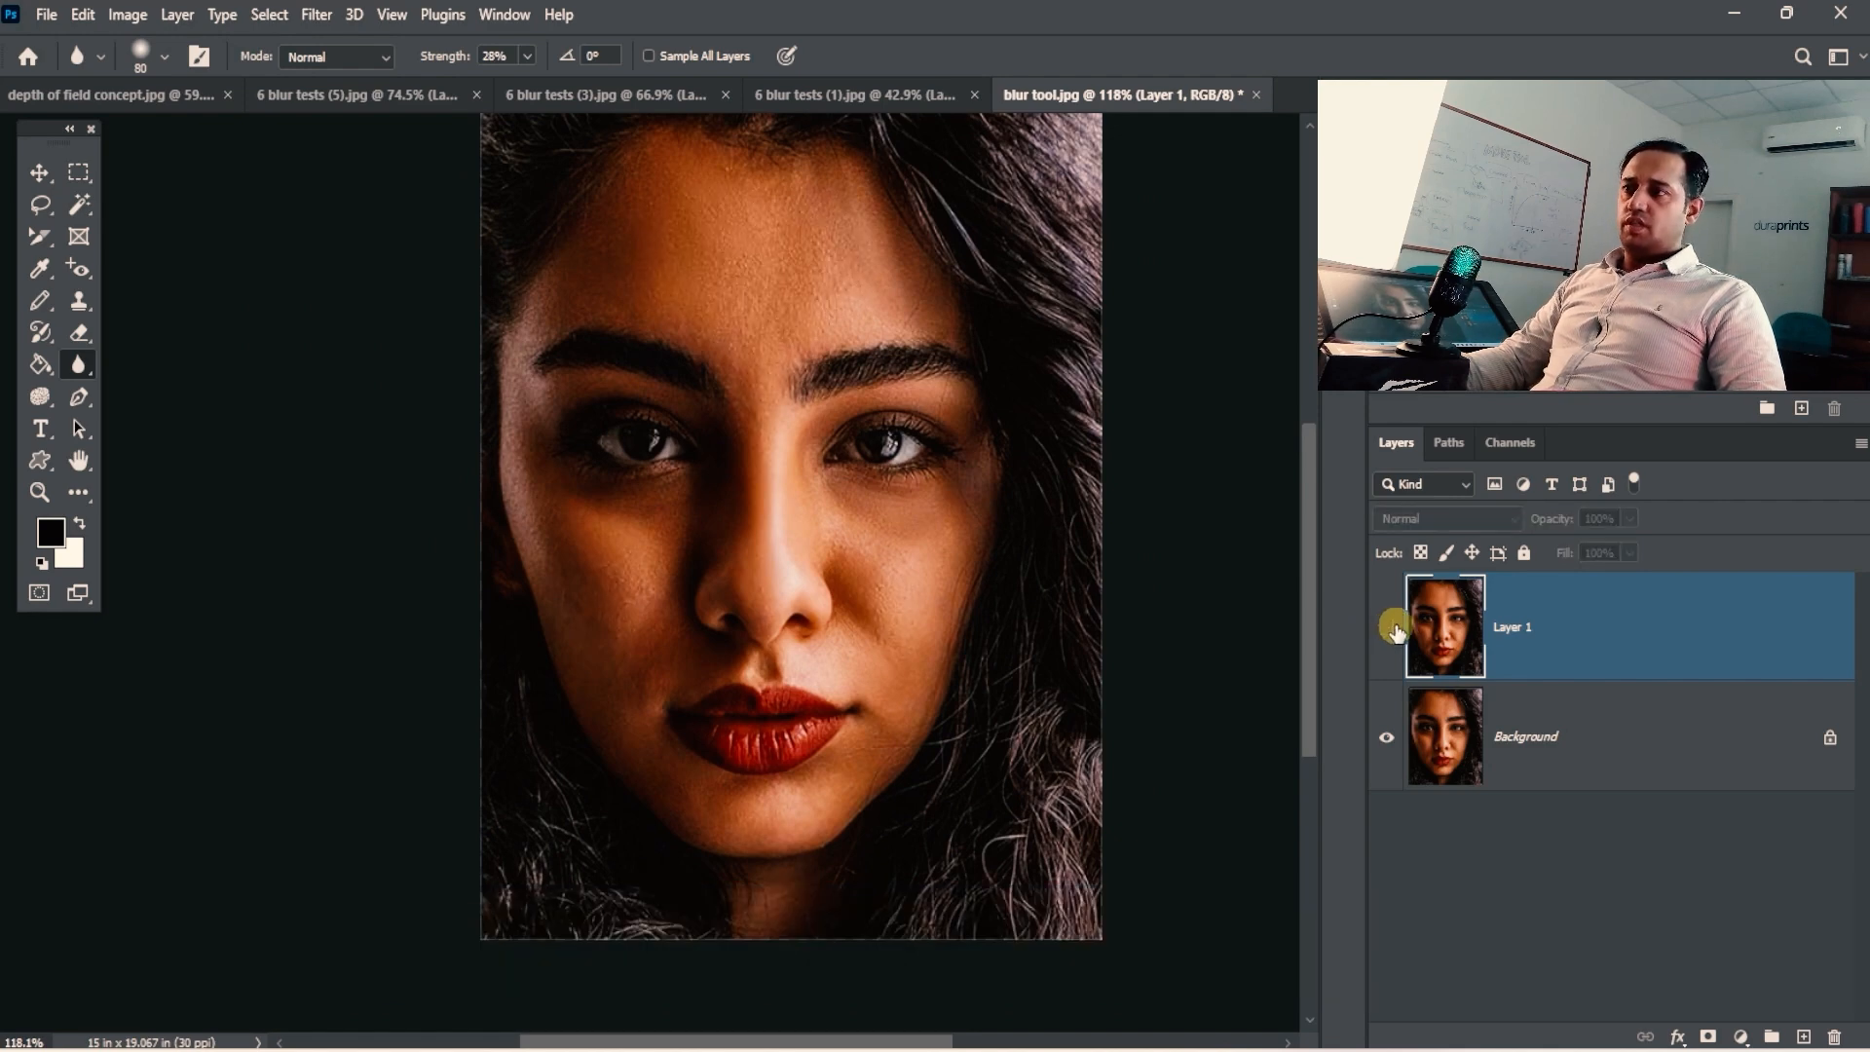
pyautogui.moveTo(712, 193); pyautogui.dragTo(801, 194)
pyautogui.click(1384, 645)
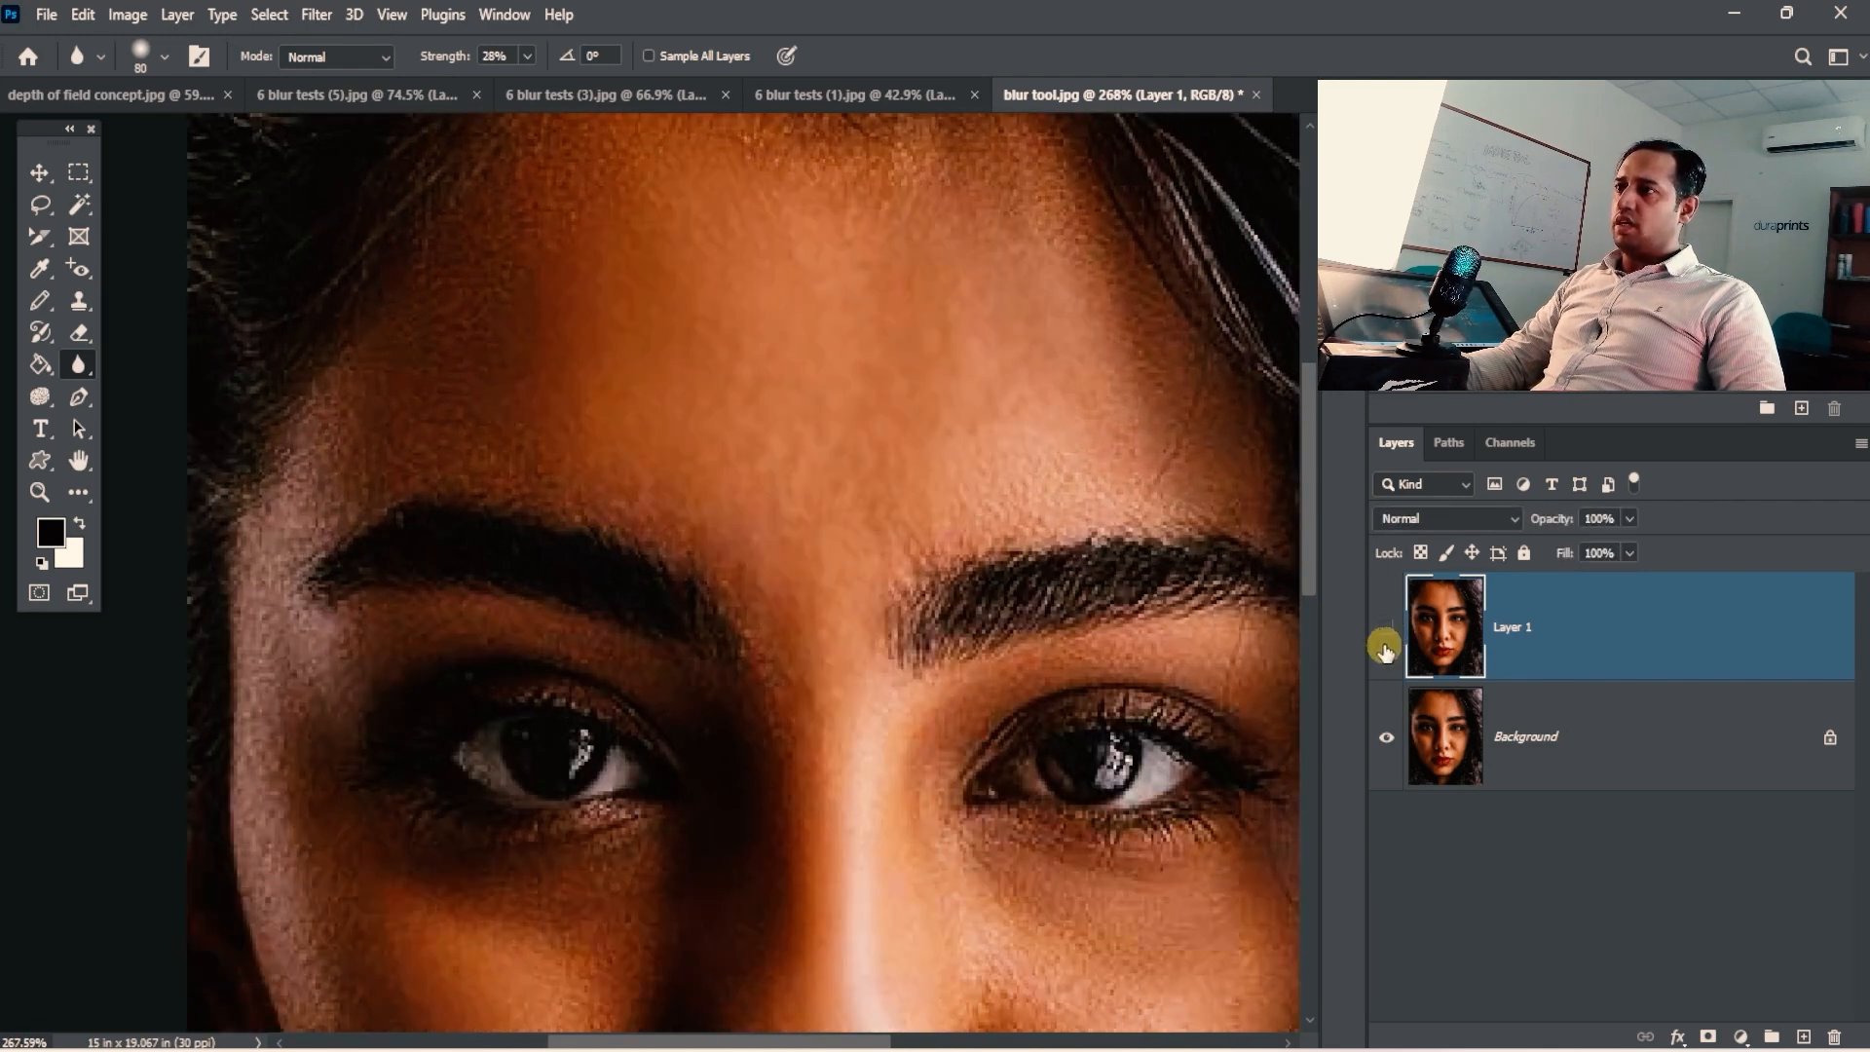
pyautogui.click(1384, 643)
pyautogui.click(1384, 643)
pyautogui.moveTo(1118, 677); pyautogui.dragTo(1276, 590)
pyautogui.click(1388, 629)
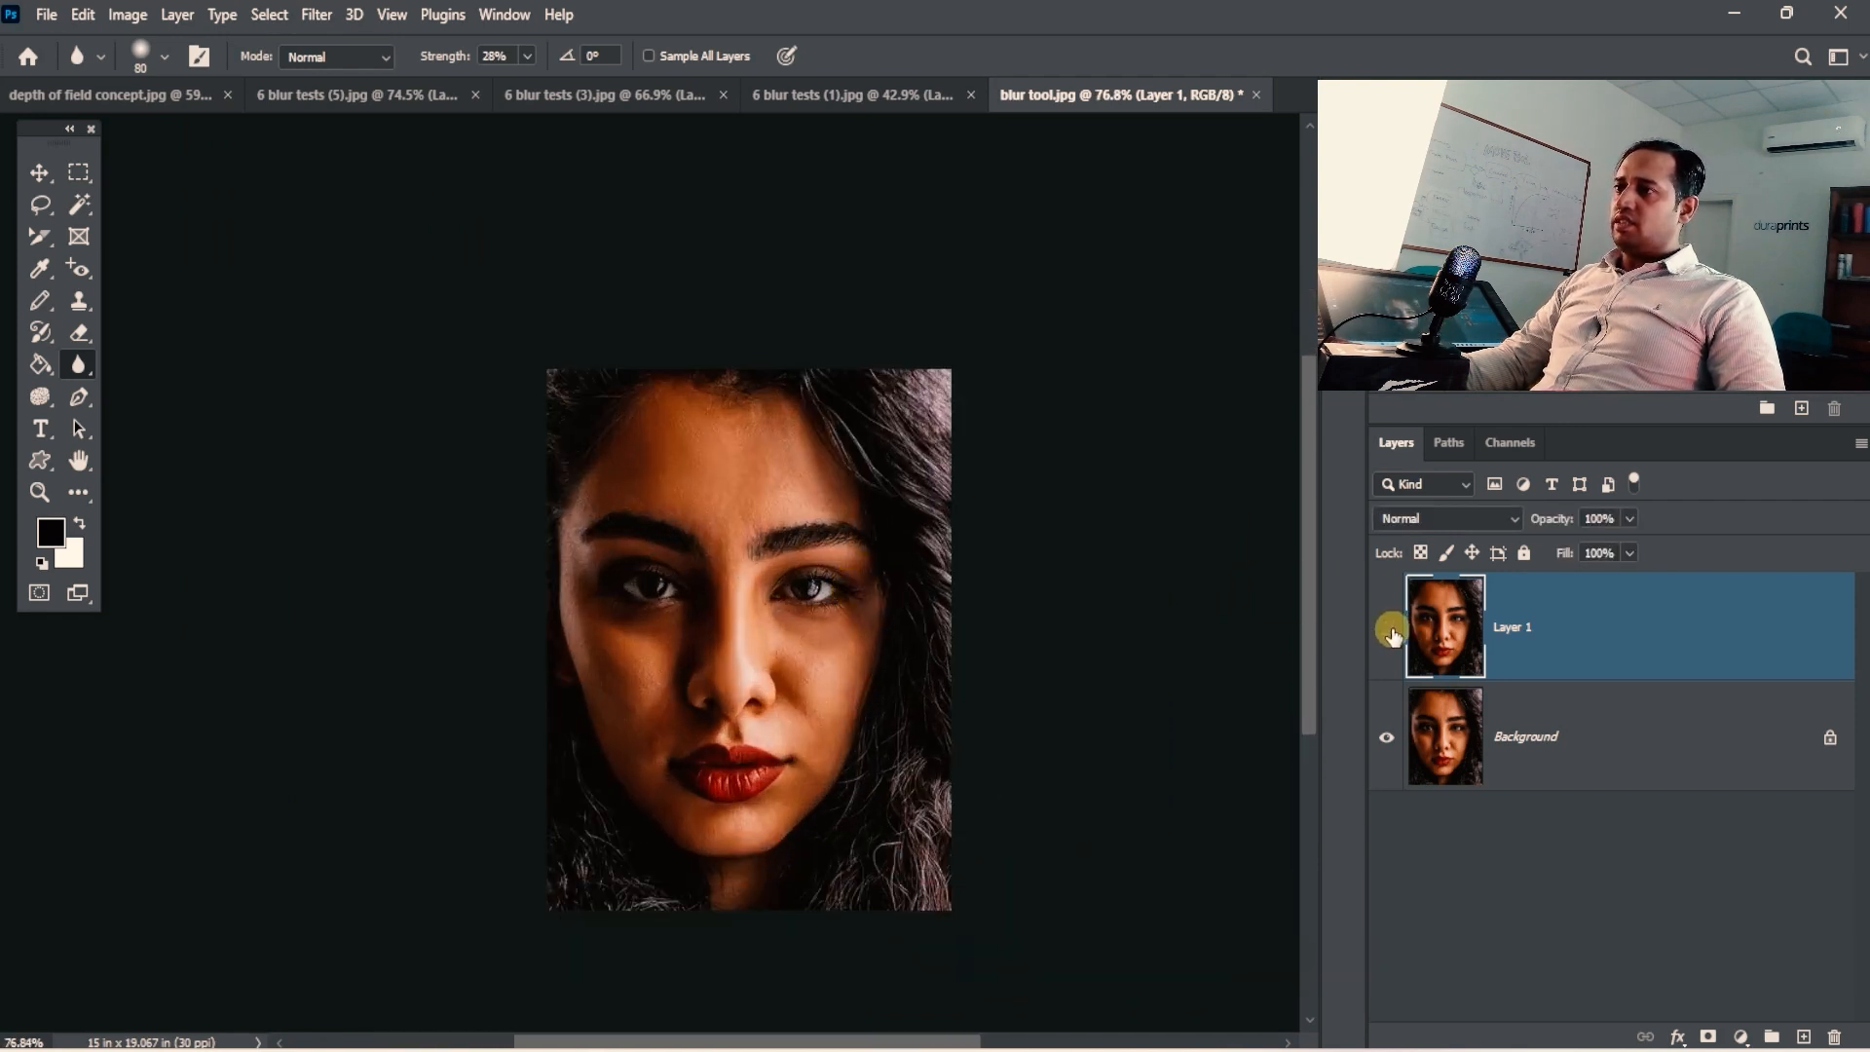
pyautogui.click(1391, 631)
# Blur the forehead and cheek skin with the 80-pixel brush at 28% strength, and compare it with the original by toggling Layer 1.
pyautogui.moveTo(880, 646); pyautogui.dragTo(738, 588)
pyautogui.moveTo(664, 596); pyautogui.dragTo(725, 619)
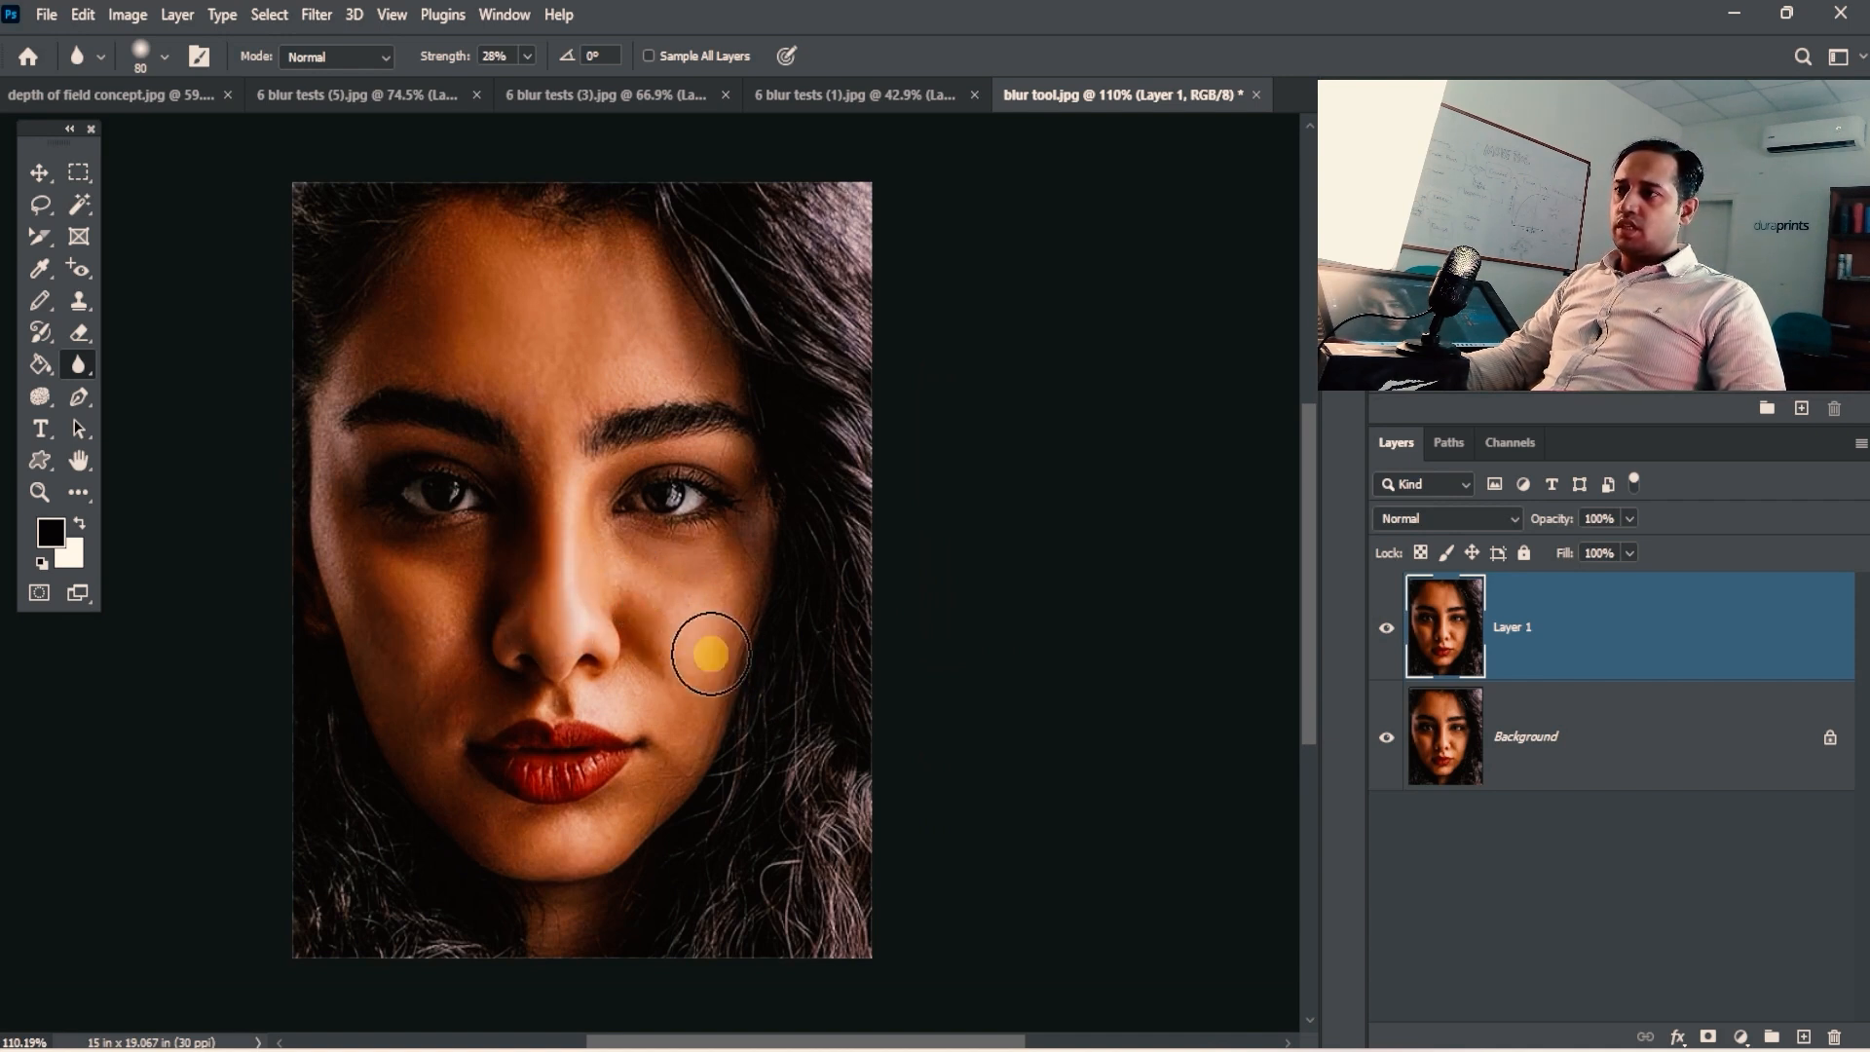
pyautogui.moveTo(721, 661)
pyautogui.mouseDown()
pyautogui.moveTo(660, 587)
pyautogui.moveTo(727, 554)
pyautogui.moveTo(678, 617)
pyautogui.moveTo(660, 706)
pyautogui.moveTo(624, 702)
pyautogui.moveTo(692, 739)
pyautogui.moveTo(665, 788)
pyautogui.moveTo(585, 823)
pyautogui.moveTo(585, 848)
pyautogui.moveTo(498, 844)
pyautogui.moveTo(422, 626)
pyautogui.moveTo(418, 683)
pyautogui.moveTo(418, 661)
pyautogui.moveTo(528, 651)
pyautogui.moveTo(426, 603)
pyautogui.moveTo(378, 629)
pyautogui.moveTo(398, 642)
pyautogui.moveTo(401, 458)
pyautogui.moveTo(349, 446)
pyautogui.moveTo(427, 469)
pyautogui.moveTo(582, 448)
pyautogui.moveTo(515, 348)
pyautogui.moveTo(452, 343)
pyautogui.moveTo(566, 251)
pyautogui.moveTo(562, 339)
pyautogui.moveTo(600, 338)
pyautogui.moveTo(548, 312)
pyautogui.mouseUp()
pyautogui.moveTo(668, 328)
pyautogui.mouseDown()
pyautogui.moveTo(514, 345)
pyautogui.moveTo(430, 323)
pyautogui.moveTo(514, 314)
pyautogui.moveTo(372, 366)
pyautogui.moveTo(642, 380)
pyautogui.moveTo(686, 342)
pyautogui.moveTo(644, 370)
pyautogui.moveTo(736, 418)
pyautogui.moveTo(548, 514)
pyautogui.moveTo(435, 642)
pyautogui.moveTo(368, 602)
pyautogui.moveTo(434, 750)
pyautogui.moveTo(450, 755)
pyautogui.moveTo(443, 705)
pyautogui.moveTo(624, 731)
pyautogui.mouseUp()
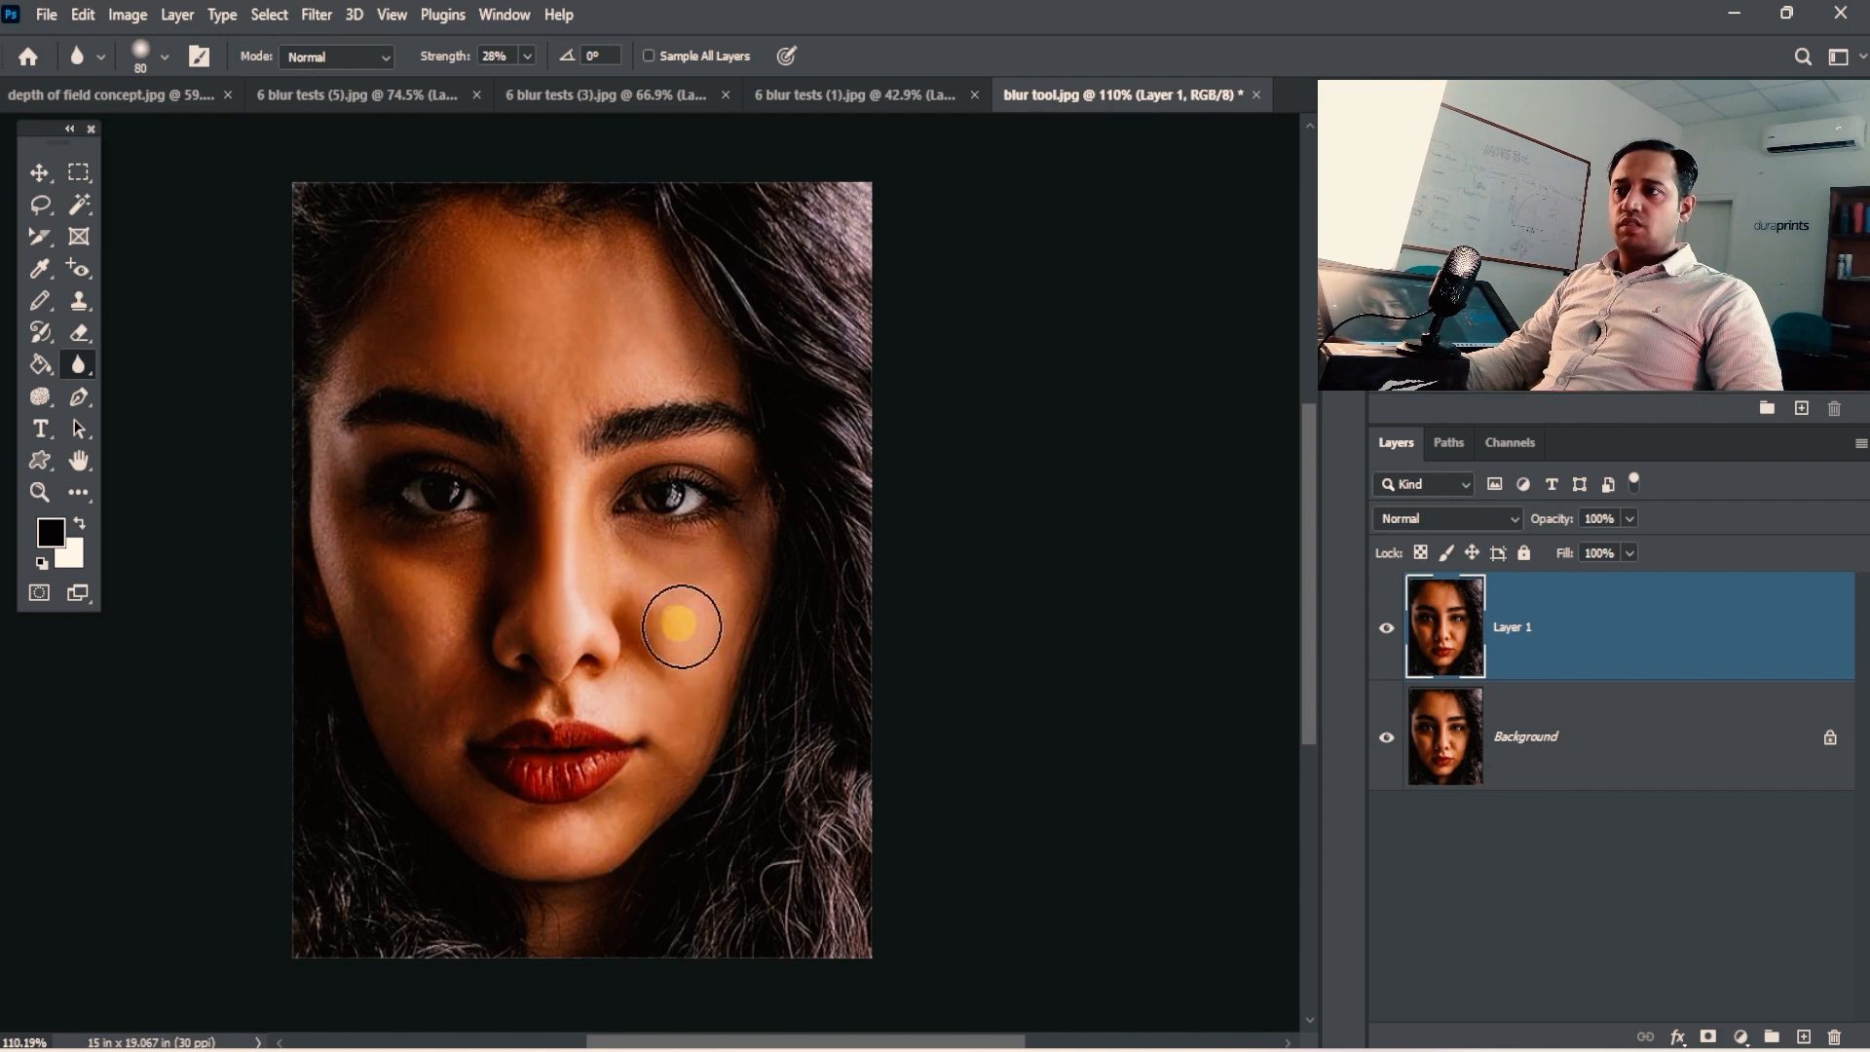
pyautogui.moveTo(686, 577)
pyautogui.mouseDown()
pyautogui.moveTo(720, 621)
pyautogui.moveTo(690, 728)
pyautogui.moveTo(635, 690)
pyautogui.moveTo(665, 718)
pyautogui.moveTo(520, 690)
pyautogui.moveTo(426, 741)
pyautogui.moveTo(410, 712)
pyautogui.moveTo(417, 667)
pyautogui.moveTo(452, 769)
pyautogui.moveTo(504, 835)
pyautogui.moveTo(586, 840)
pyautogui.moveTo(689, 763)
pyautogui.mouseUp()
pyautogui.click(1385, 628)
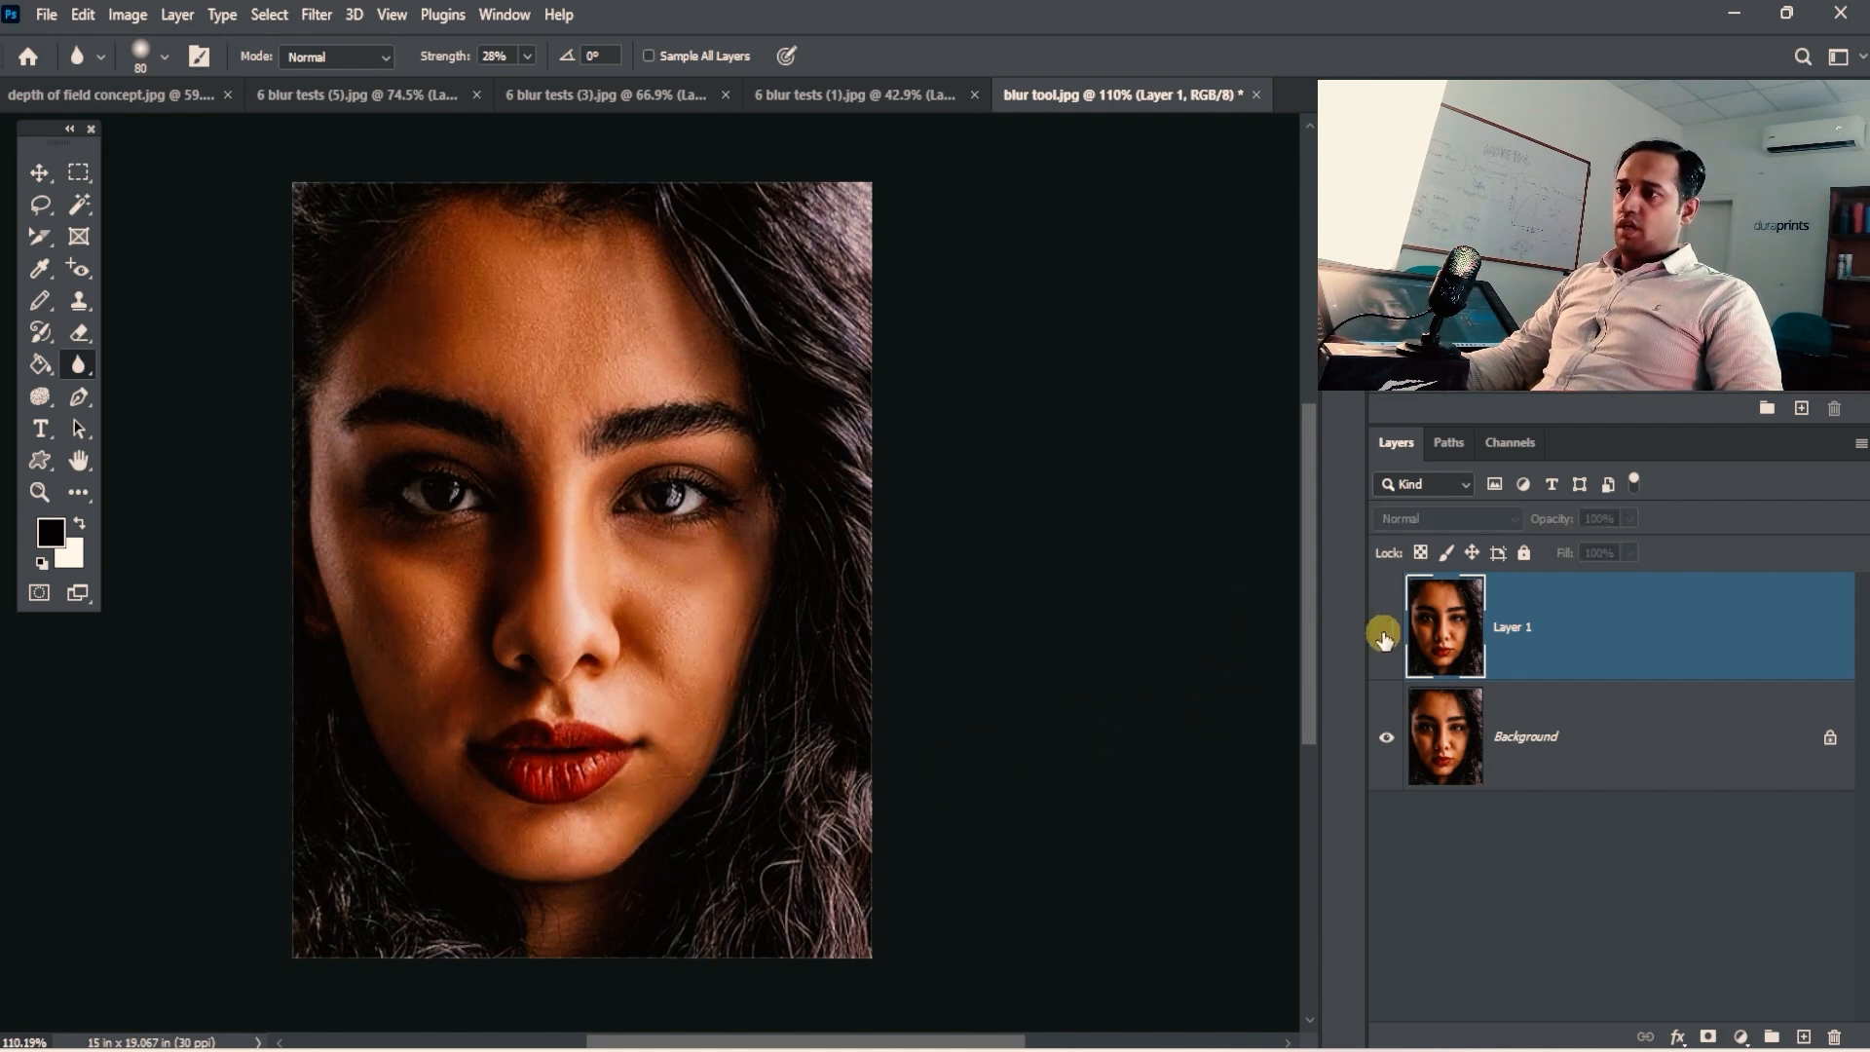
pyautogui.click(1386, 633)
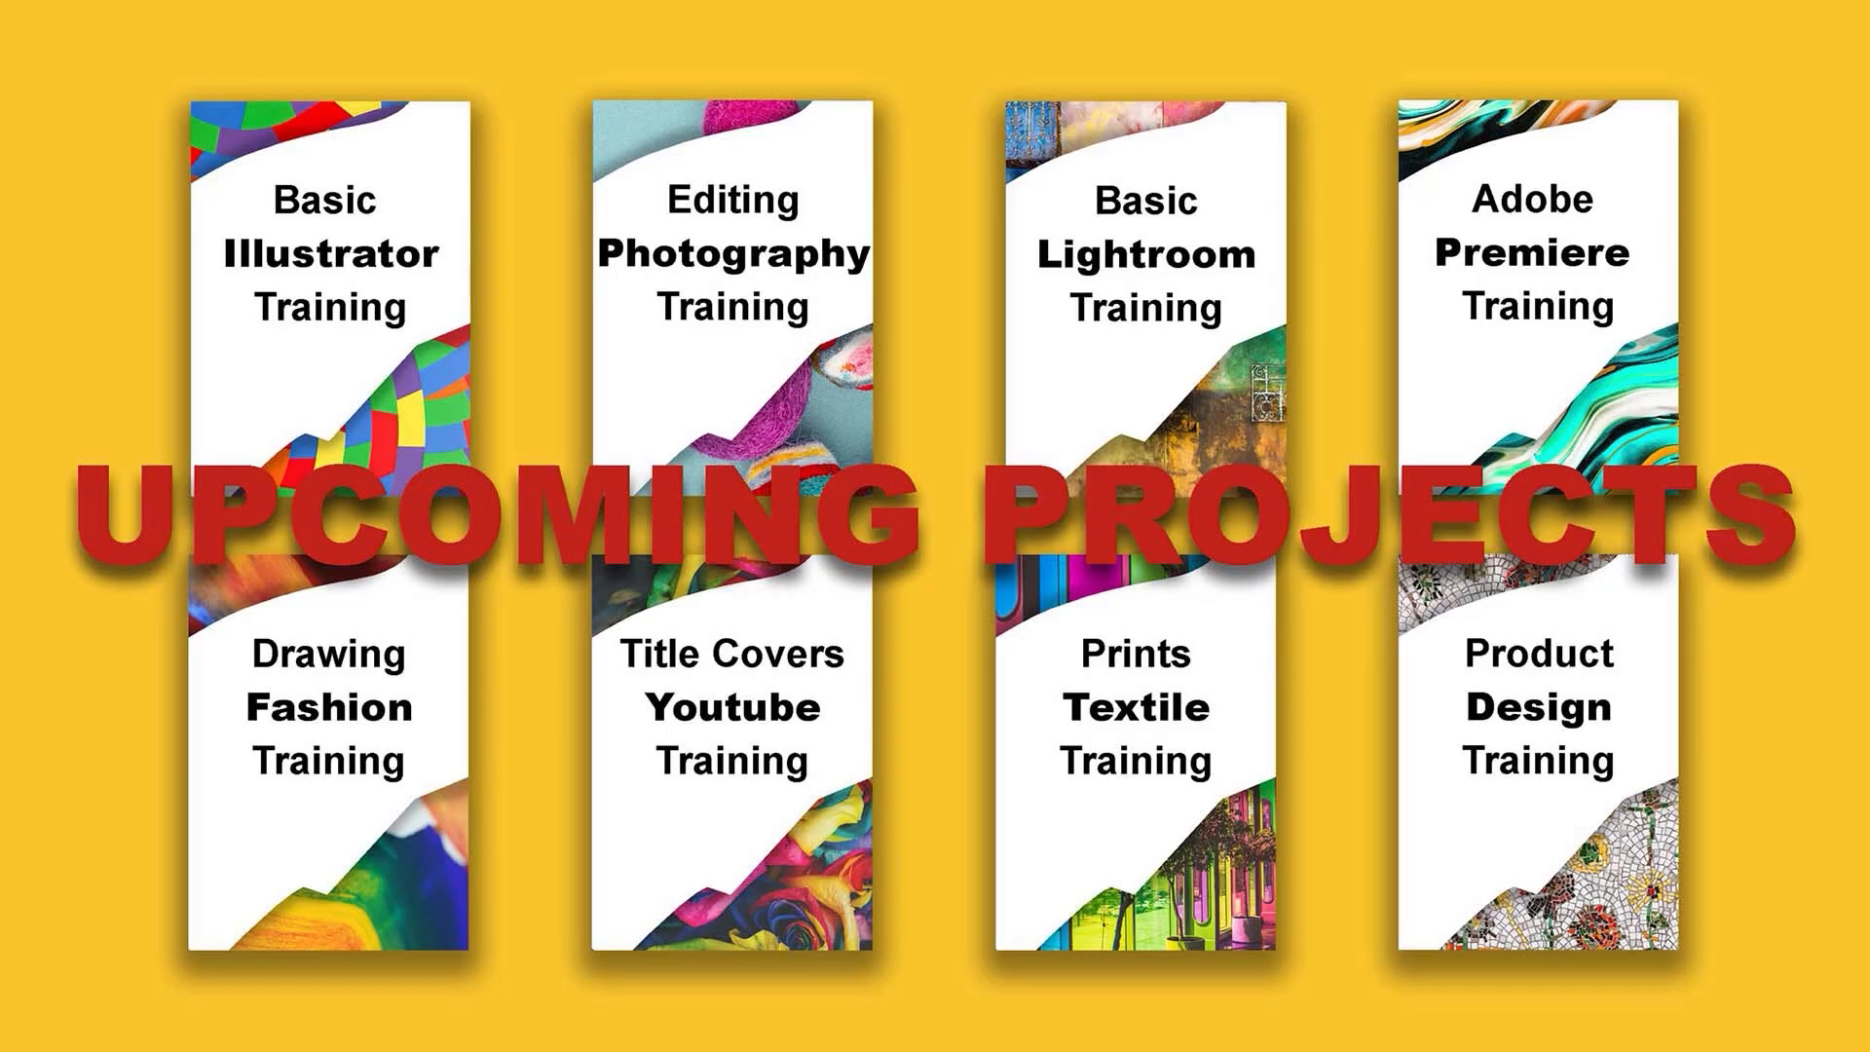